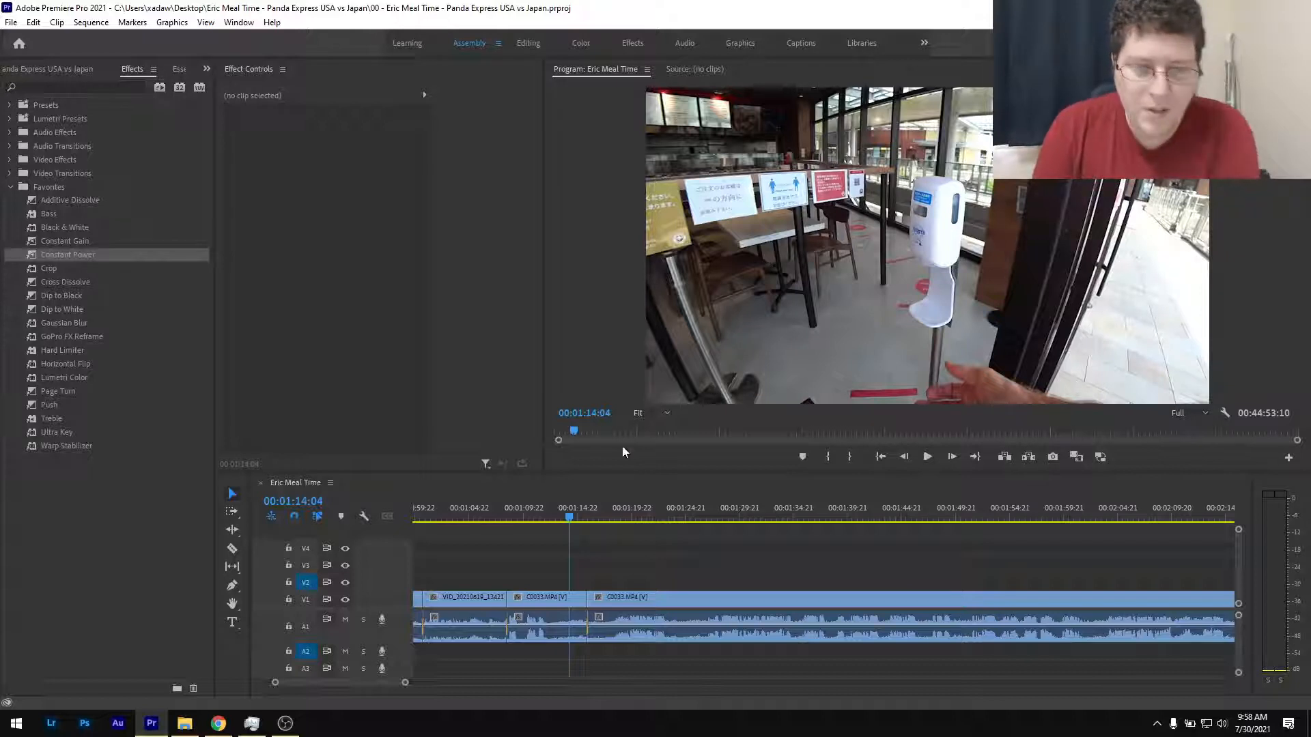
Look over the whole Eric Meal Time sequence, checking the gaps between clips and the footage around 00:03:51 and 00:04:30.
left_click(558, 518)
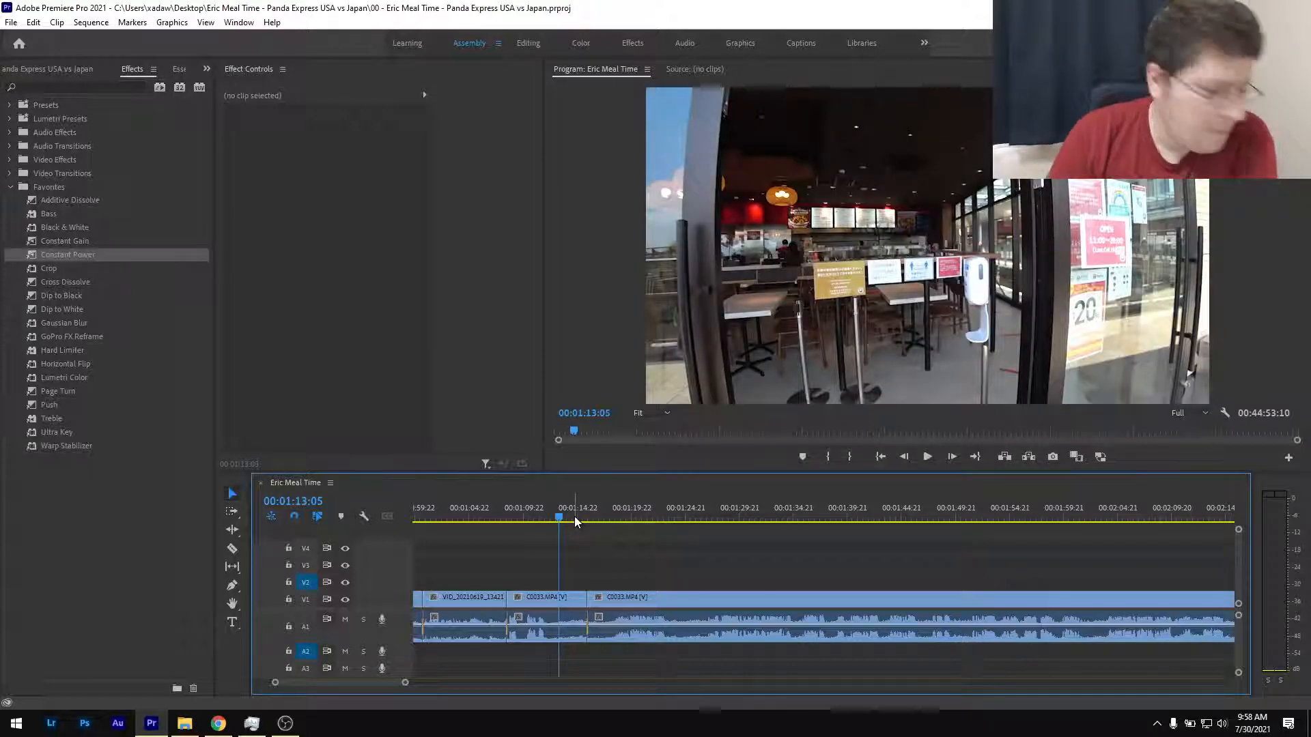
key("backslash")
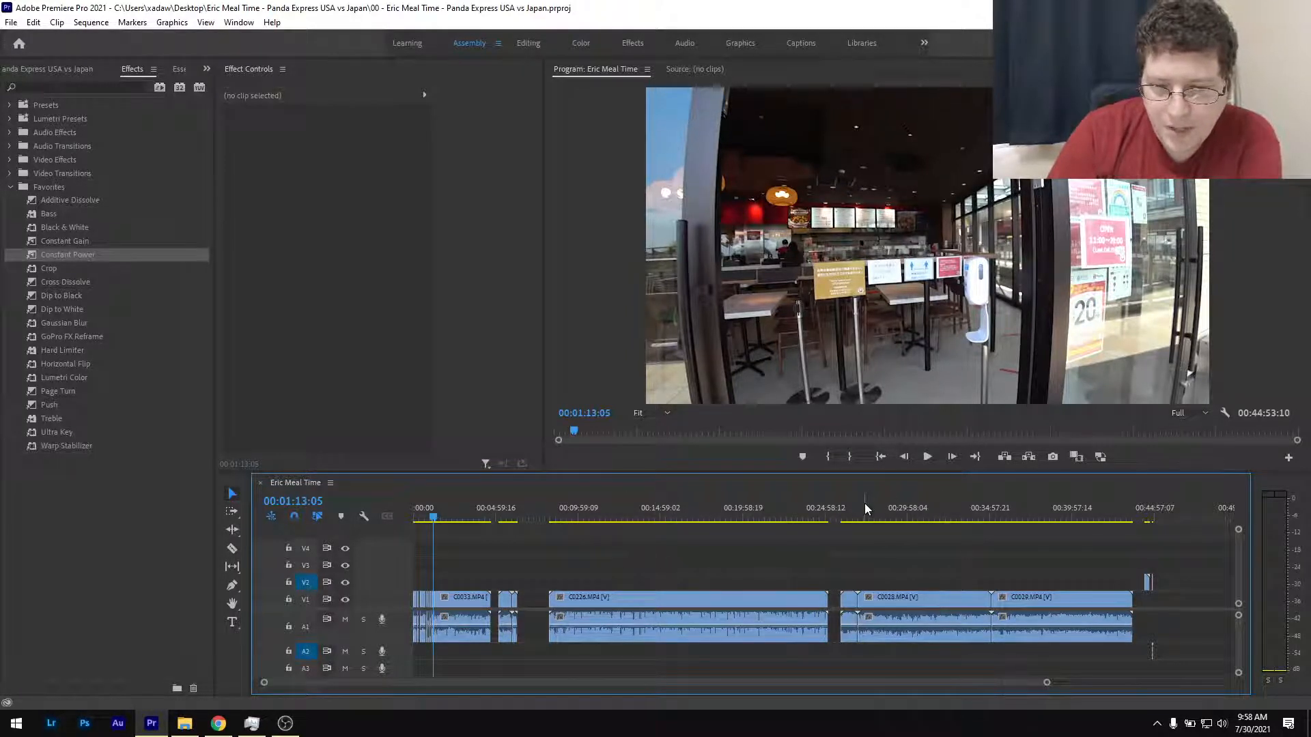
left_click_drag(865, 509, 828, 526)
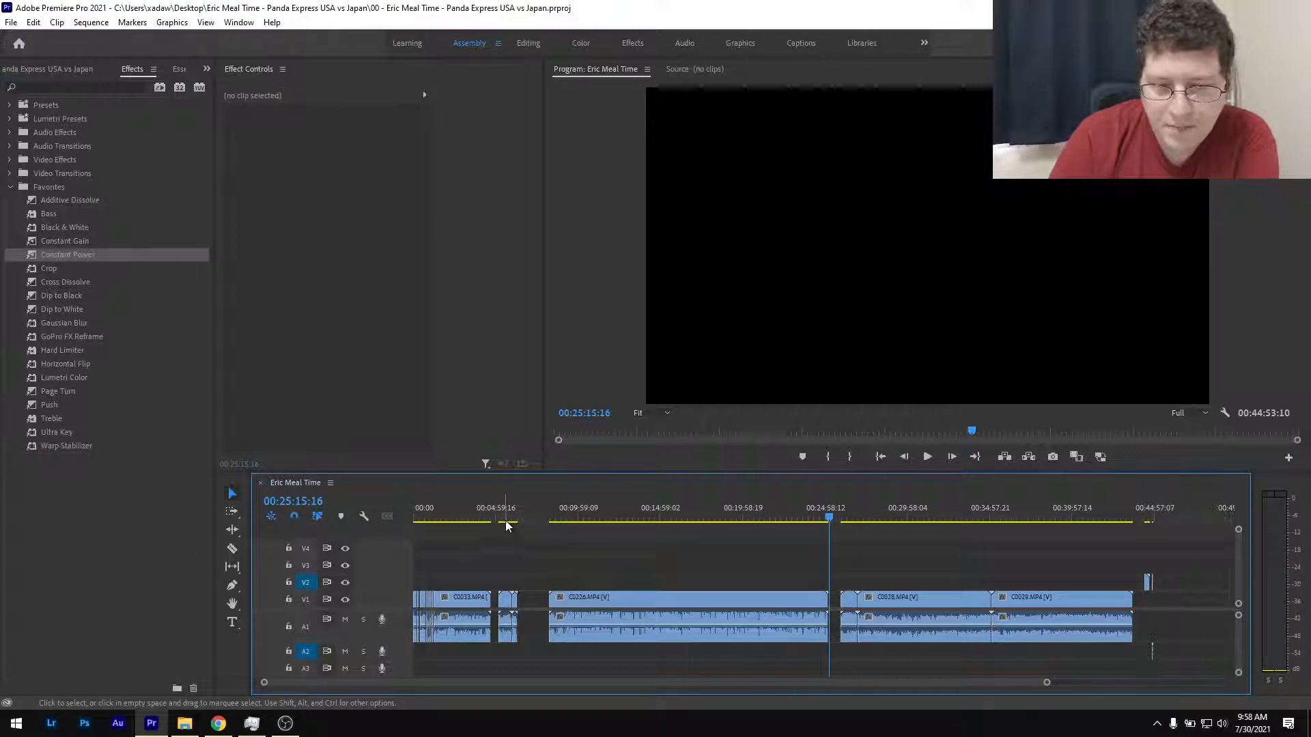
left_click_drag(506, 525, 538, 530)
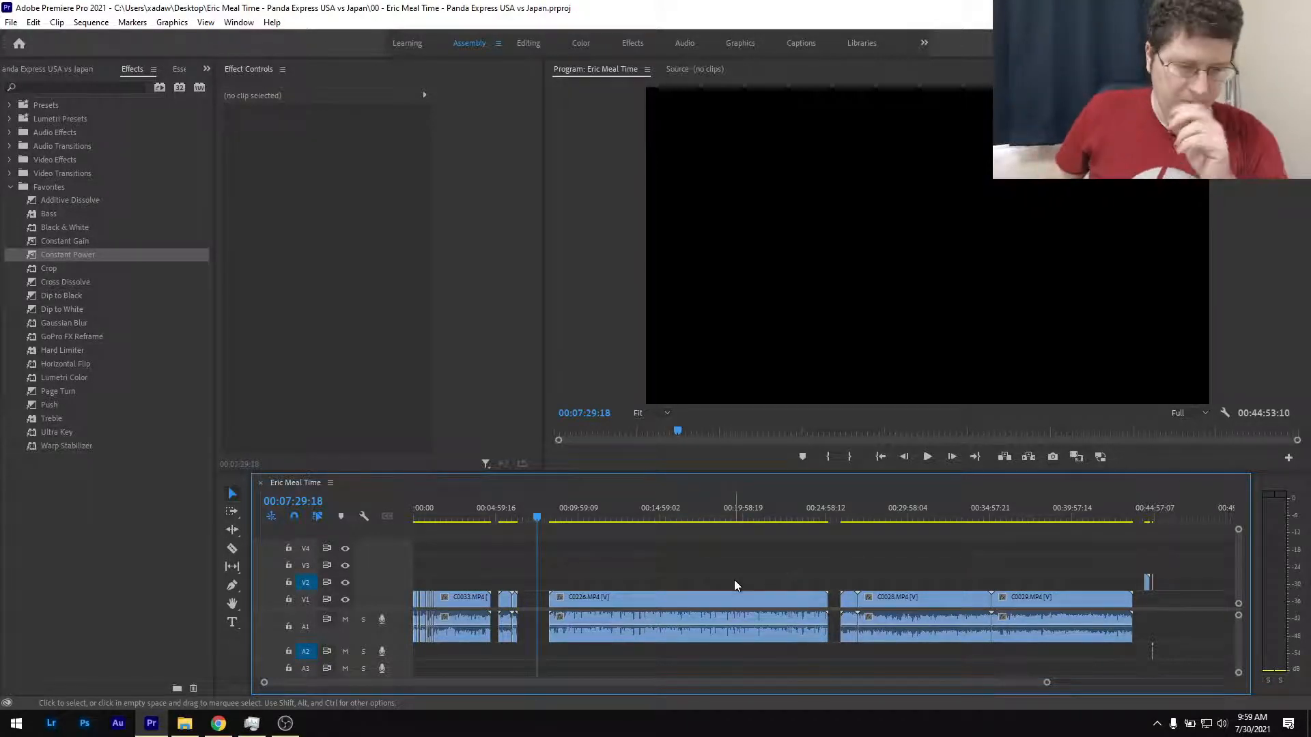
left_click(477, 520)
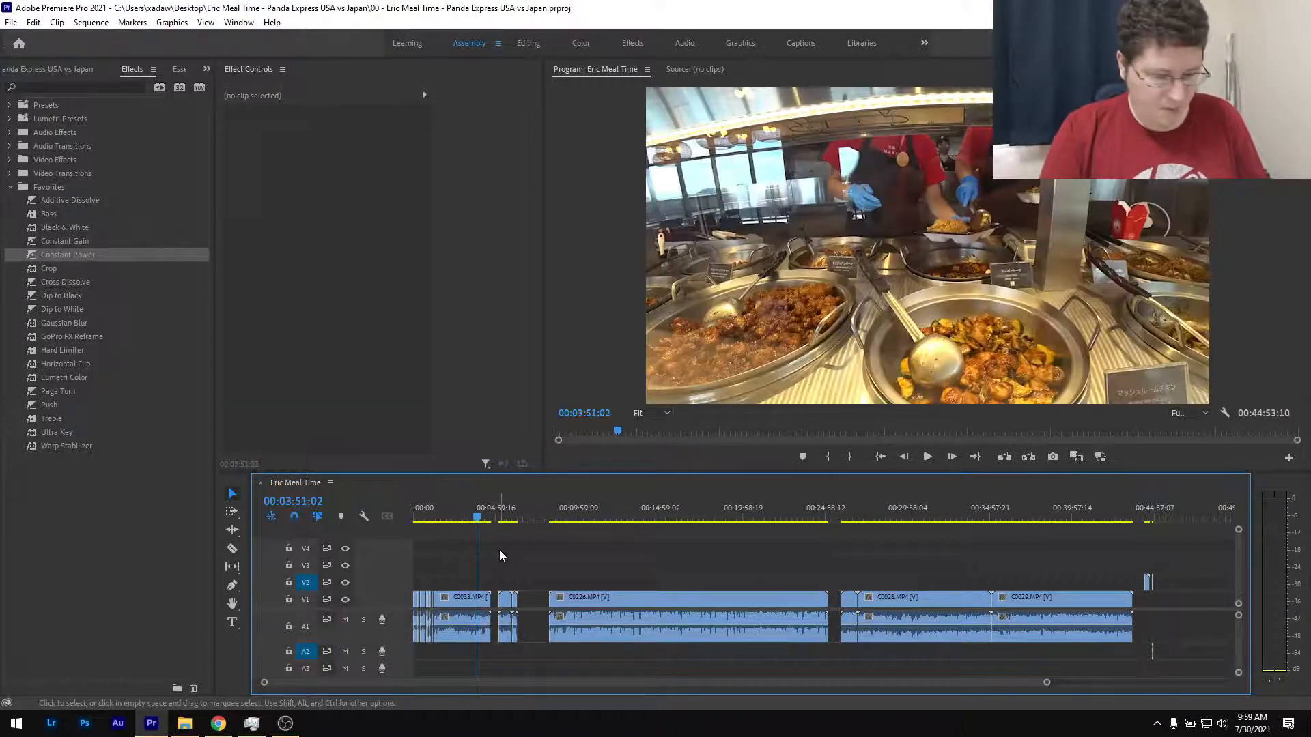
scroll(503, 561, "up", 6)
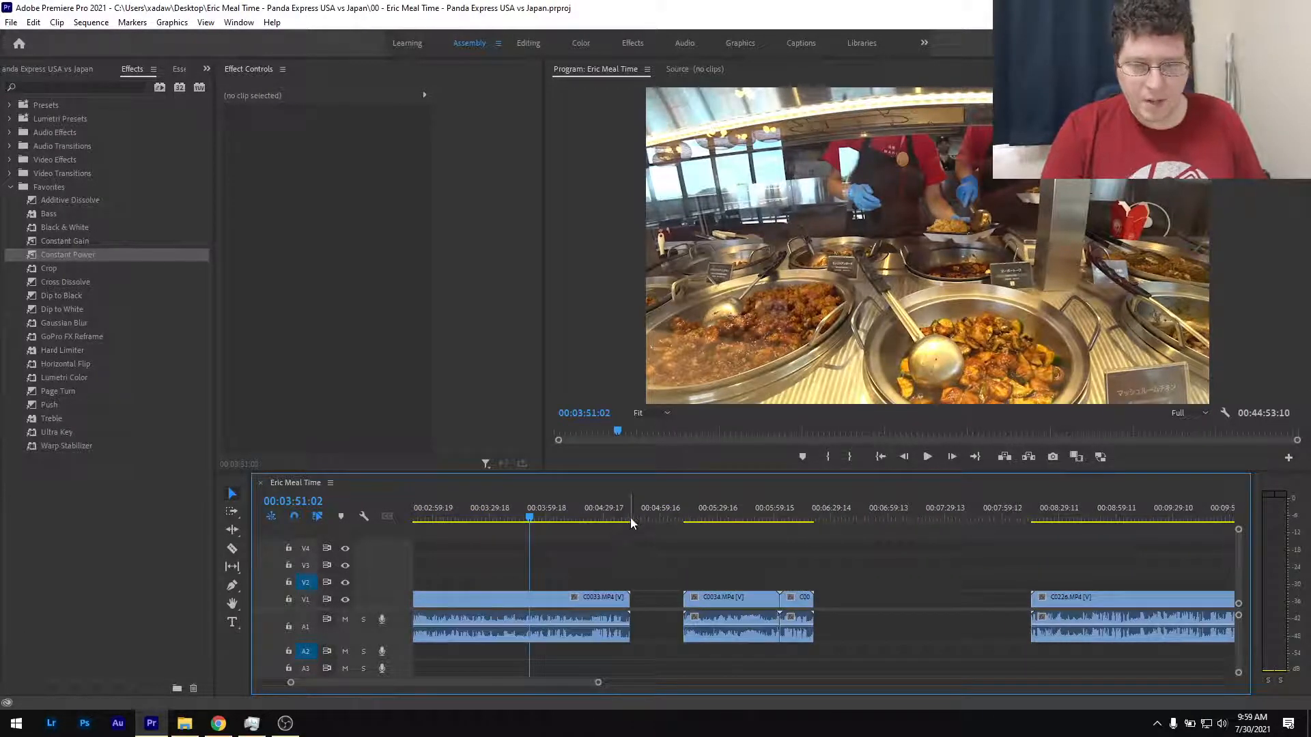
left_click(604, 514)
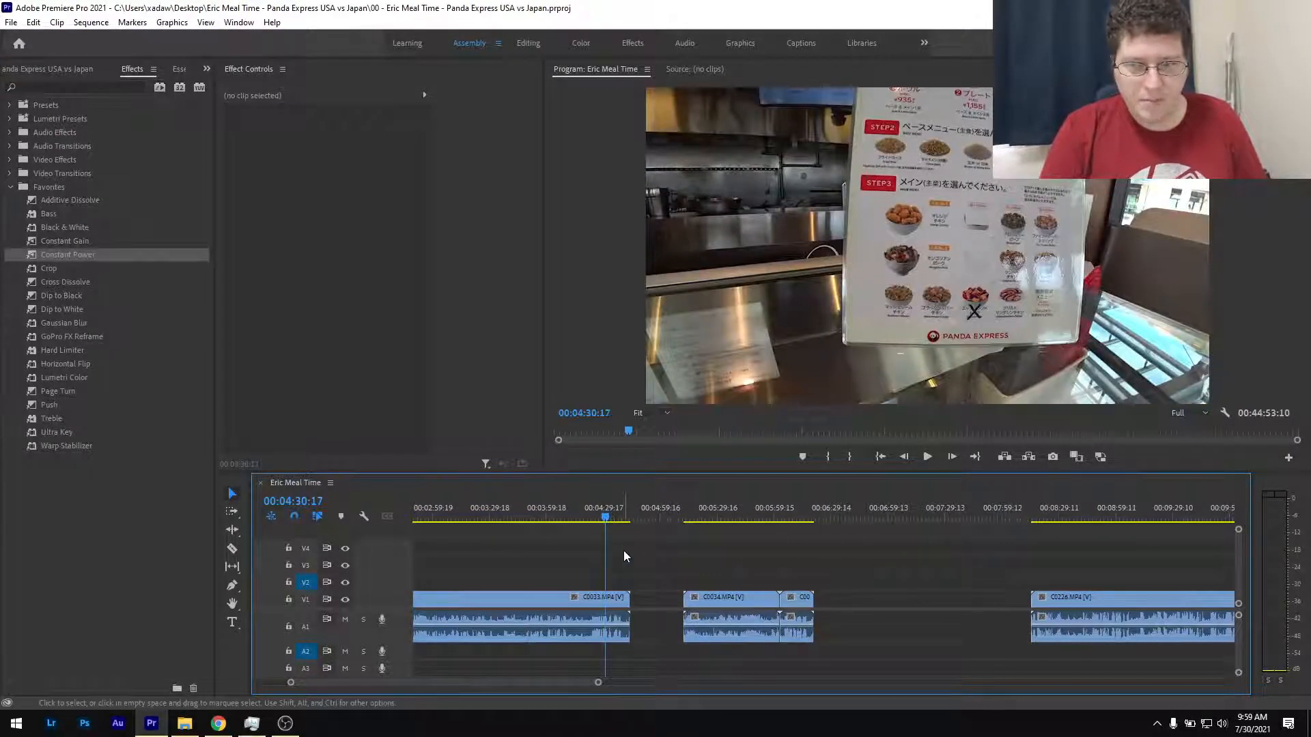
scroll(594, 553, "down", 4)
scroll(505, 547, "up", 5)
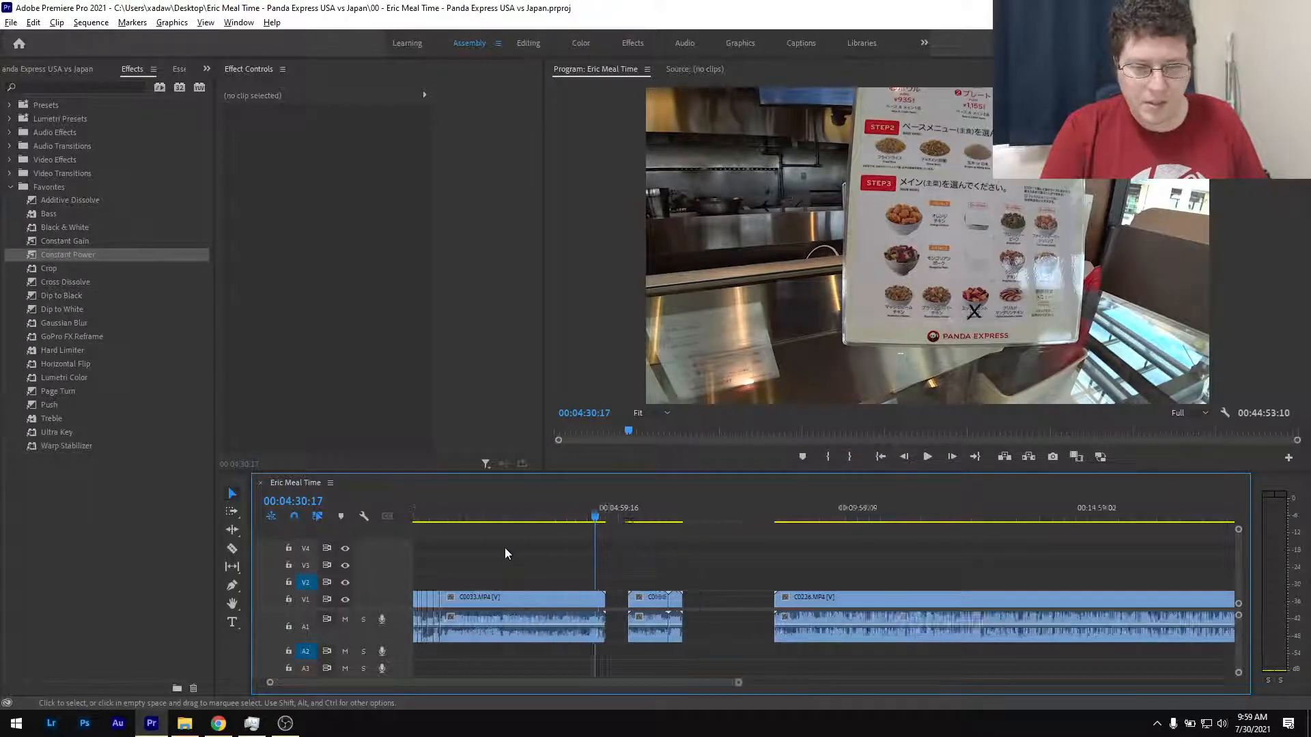
scroll(594, 543, "up", 4)
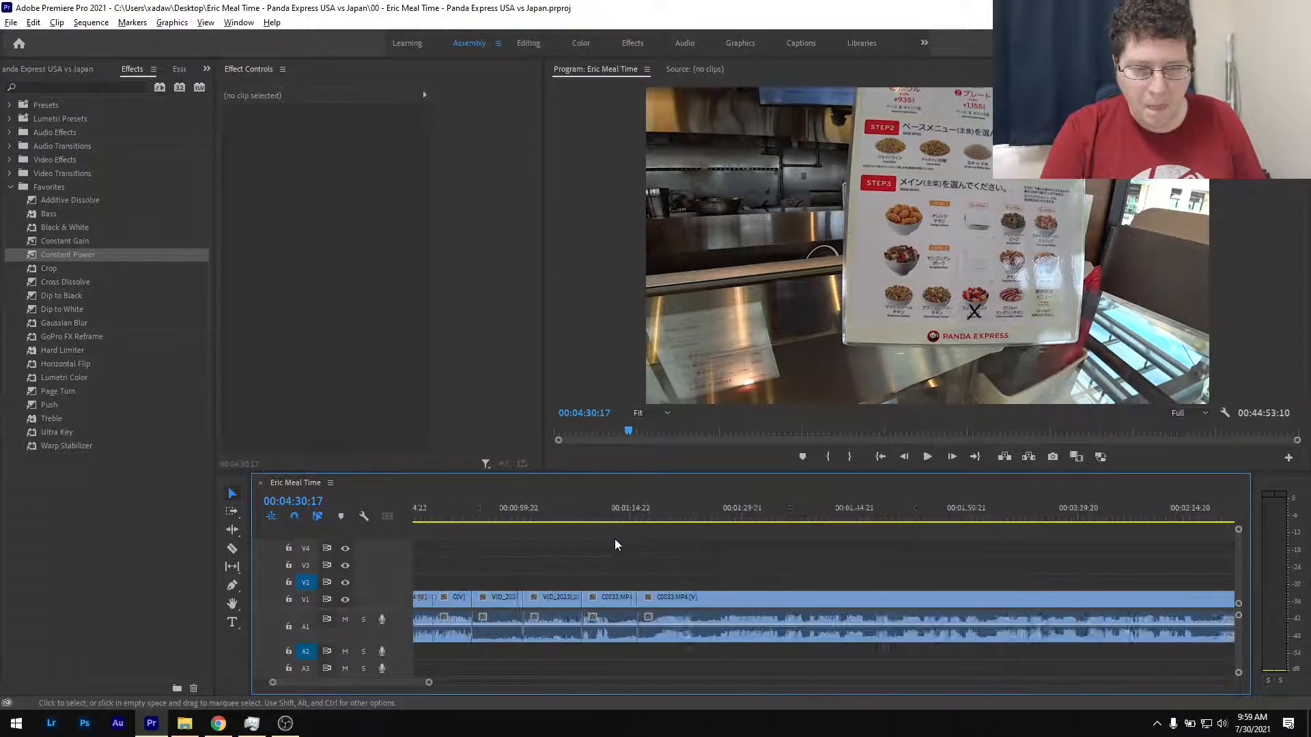
Play the footage from about 00:01:13, then split C0033.MP4 and ripple-delete the unwanted section starting at 00:01:23:10.
left_click(617, 518)
key("space")
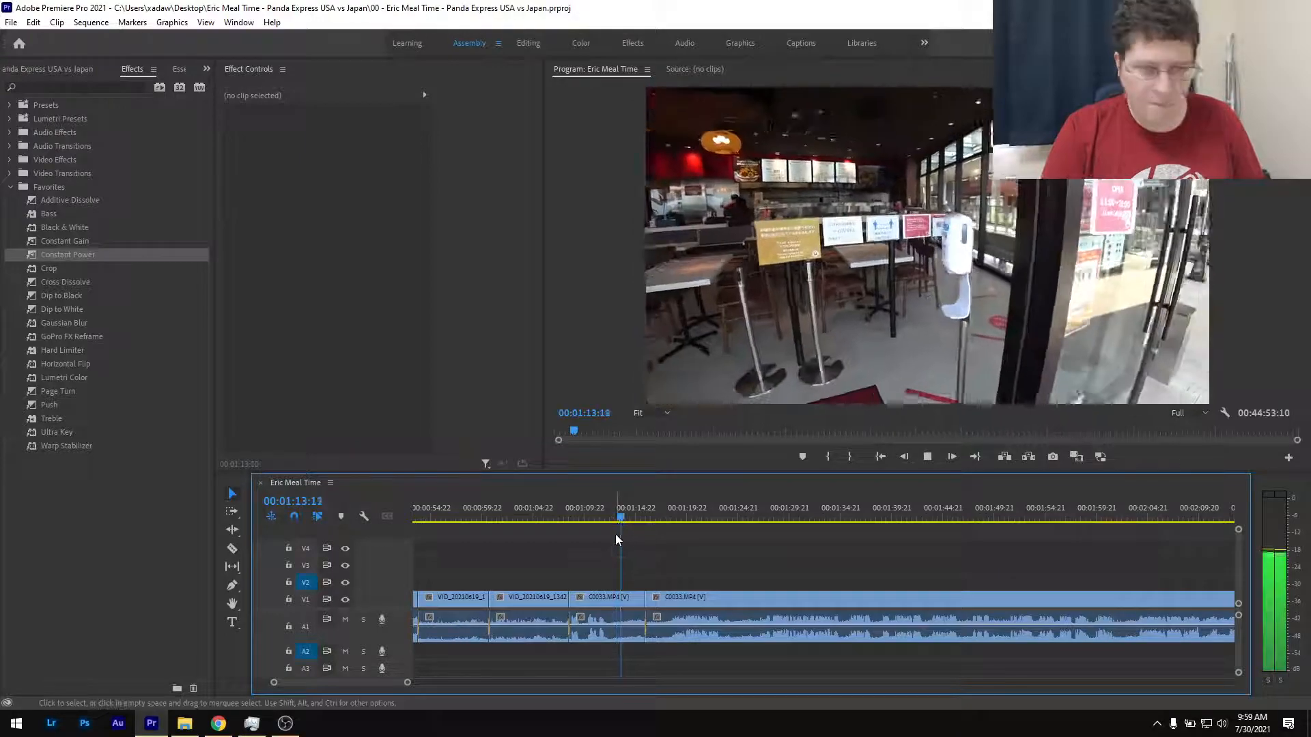
scroll(623, 550, "down", 3)
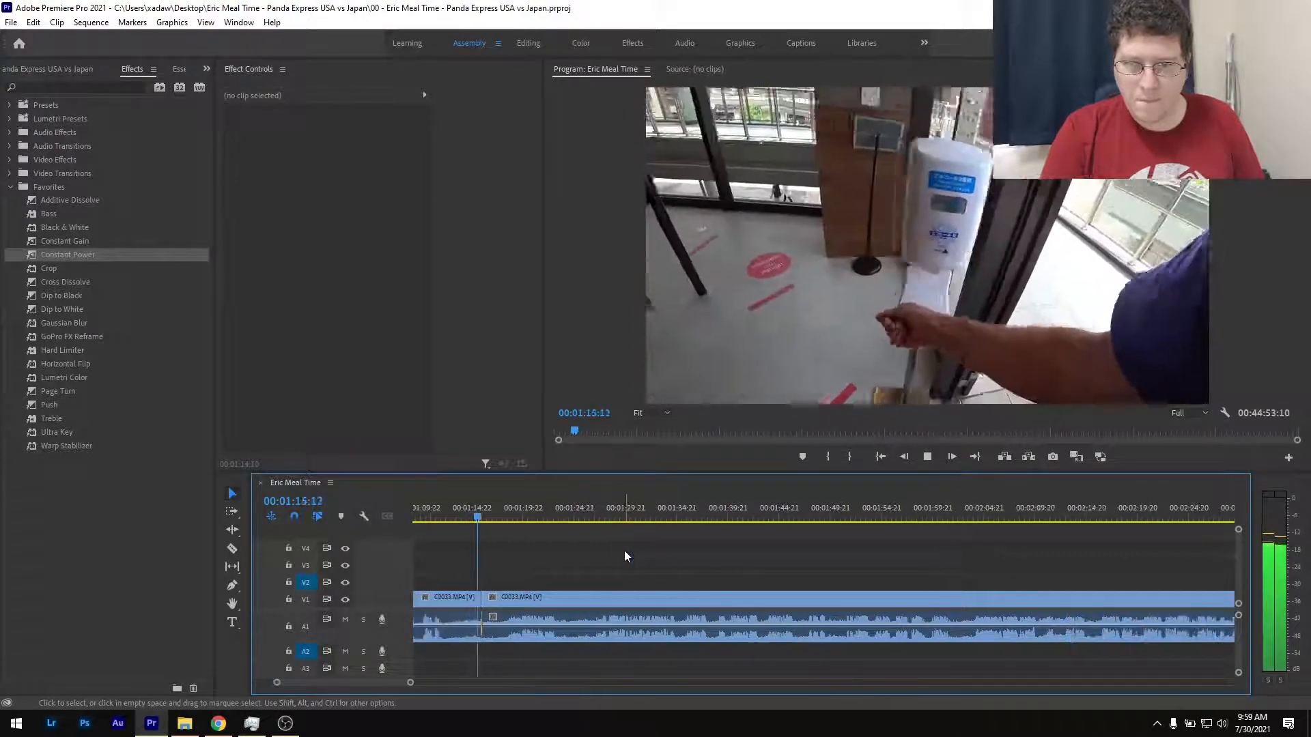
scroll(624, 551, "down", 1)
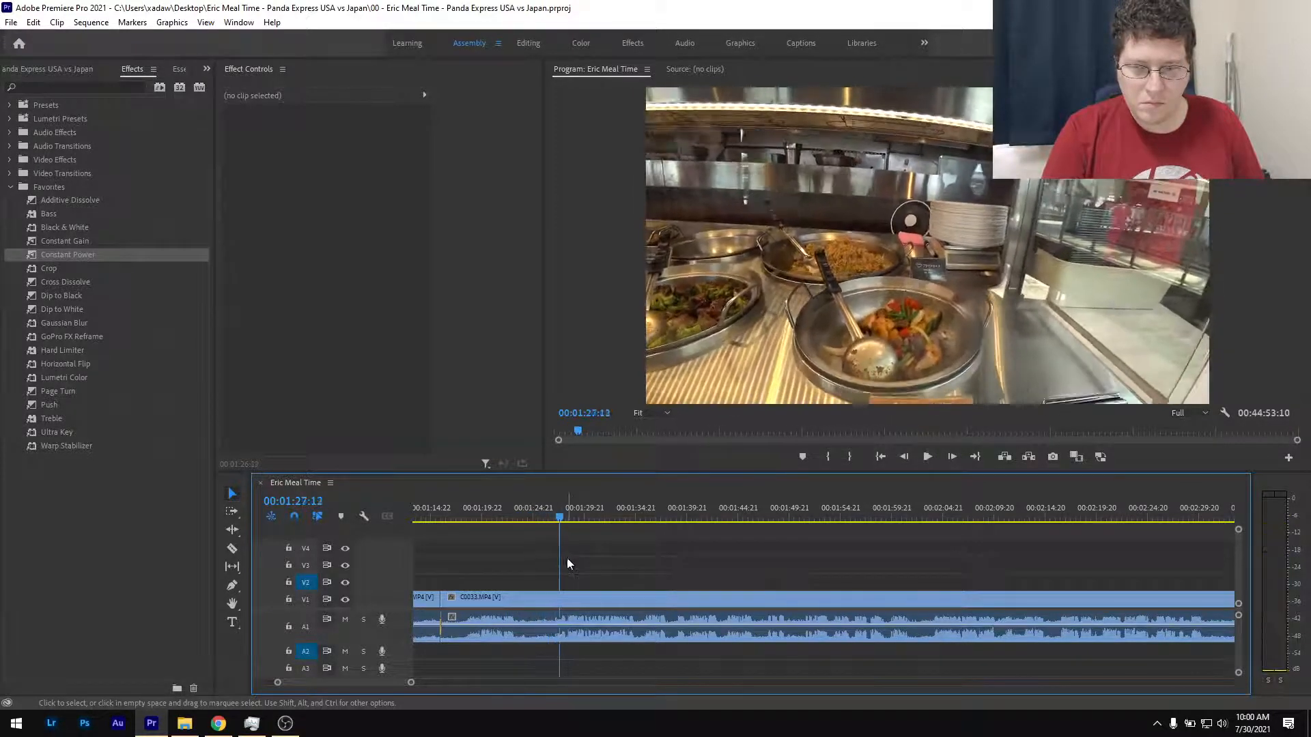
left_click_drag(561, 520, 517, 517)
key("ctrl+k")
left_click(510, 517)
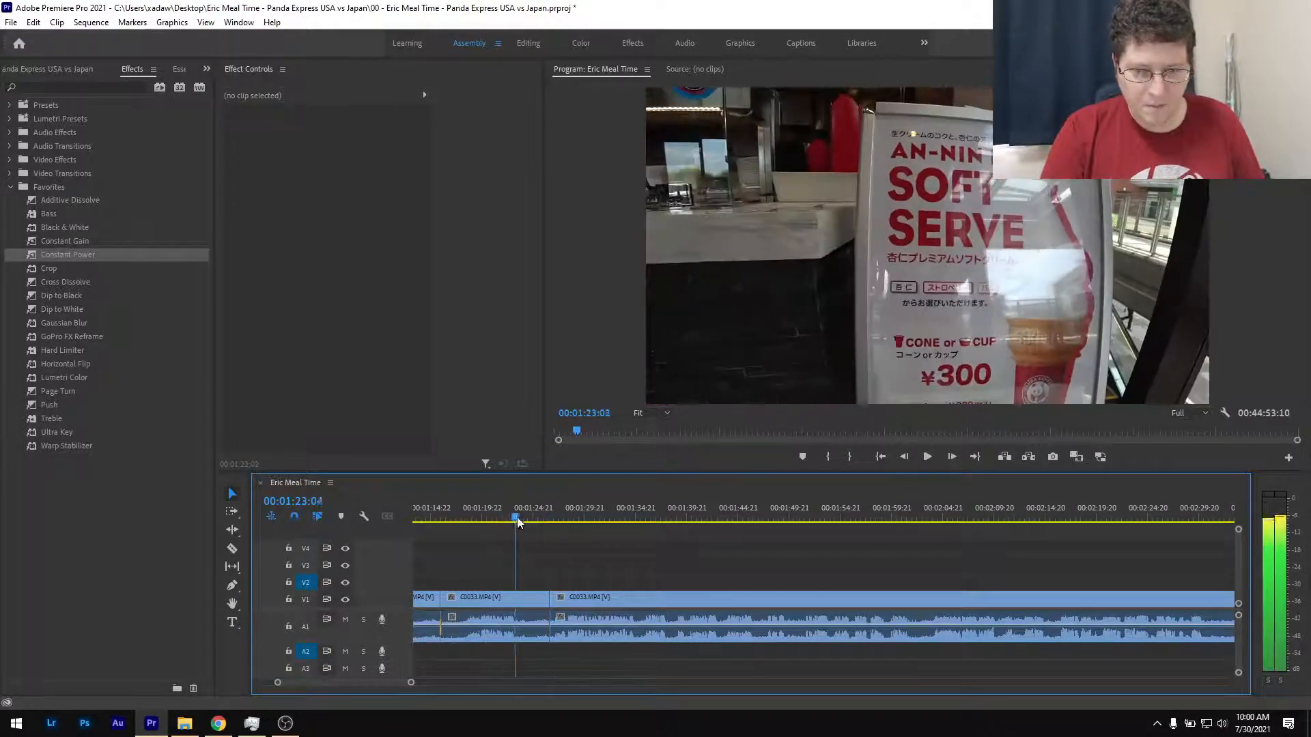
left_click(536, 597)
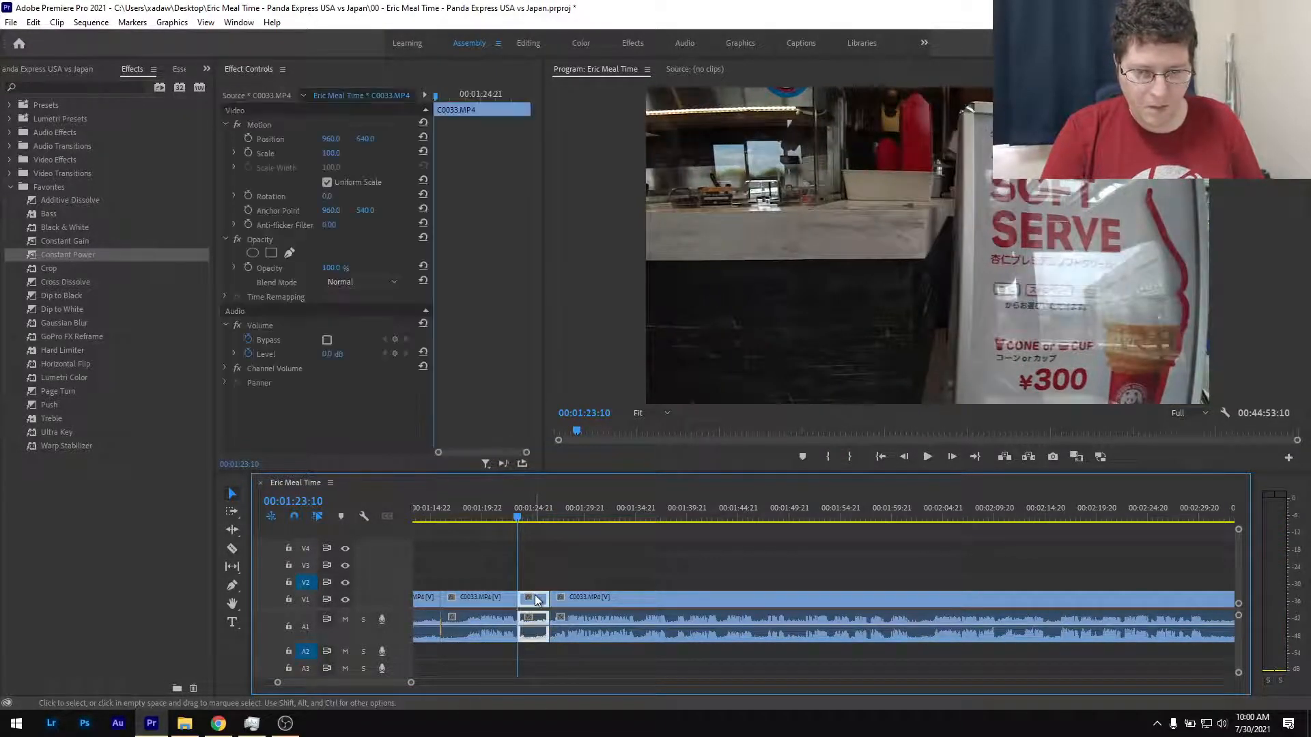
key("shift+Delete")
Add a Constant Power audio transition at the new cut at 00:01:23:10 and save the project.
left_click(496, 517)
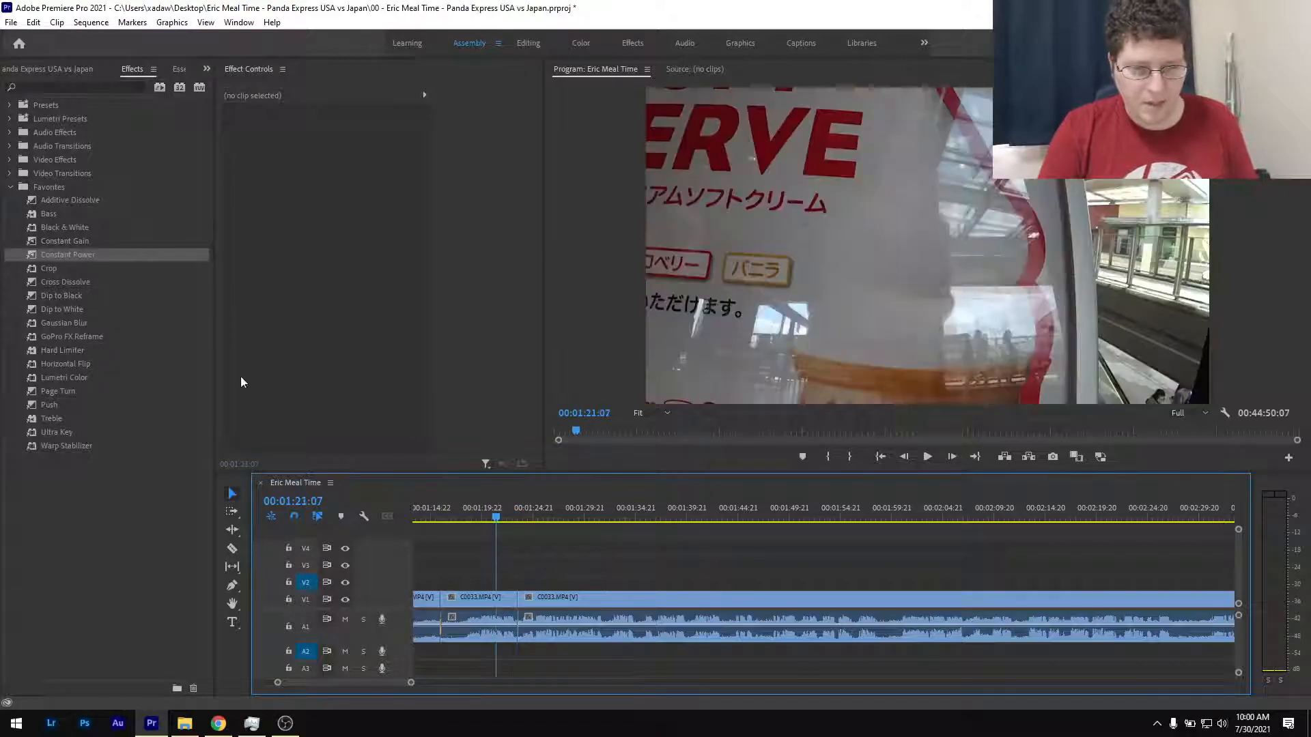
left_click(85, 258)
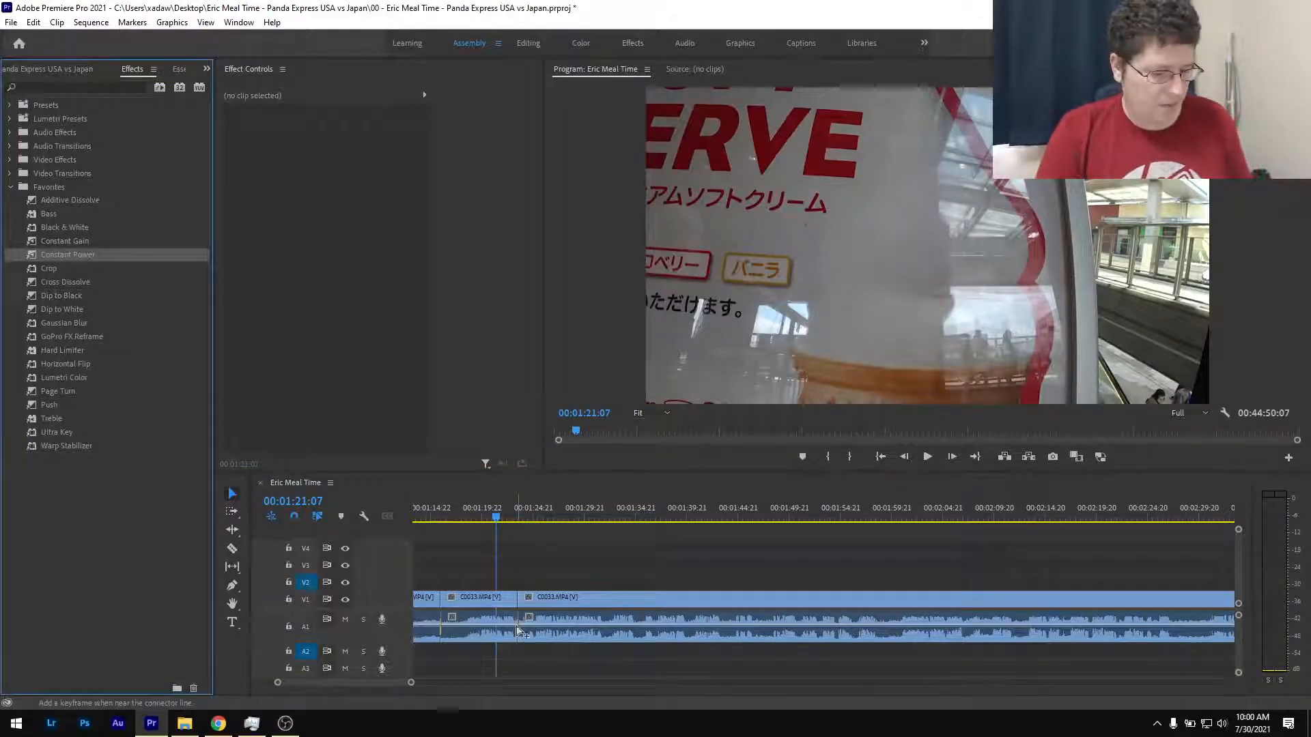
key("ctrl+s")
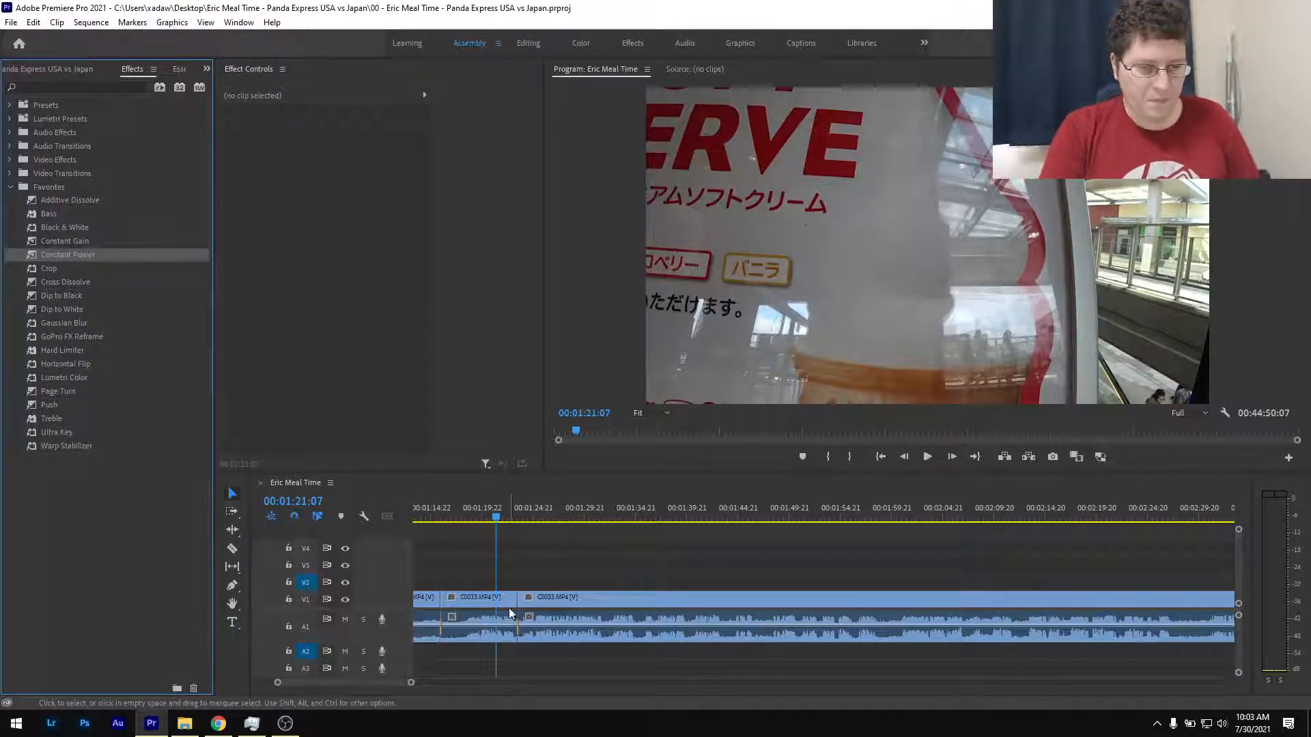
Play back the edit around 00:01:23 from 00:01:21:07, checking the OBS streaming window briefly before returning to Premiere Pro.
left_click(498, 517)
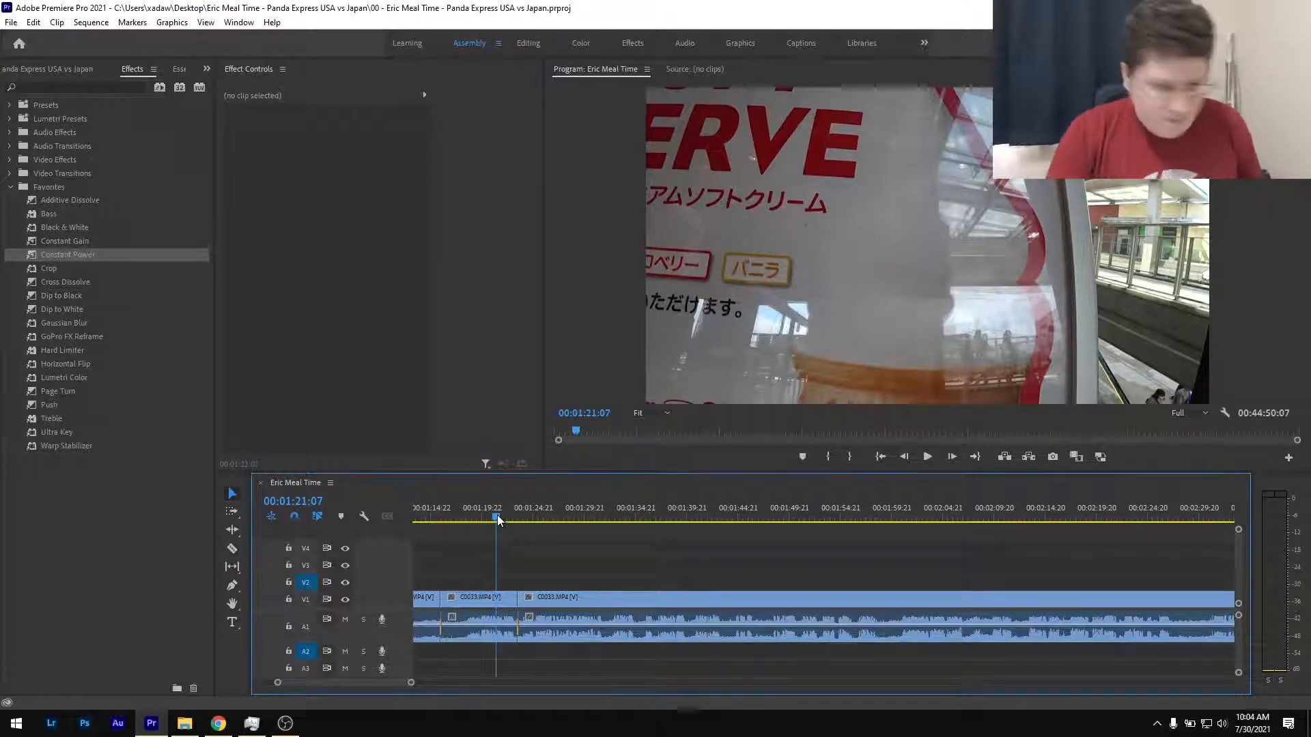
key("space")
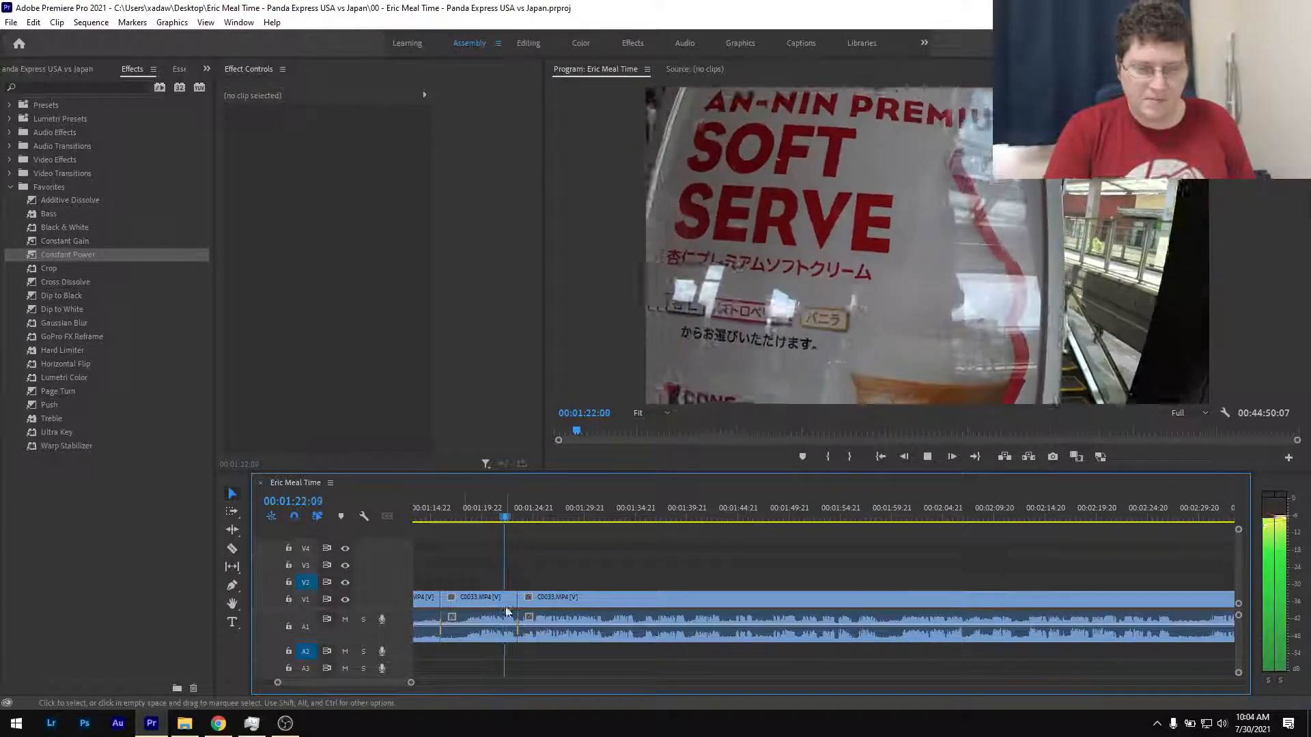
left_click(285, 725)
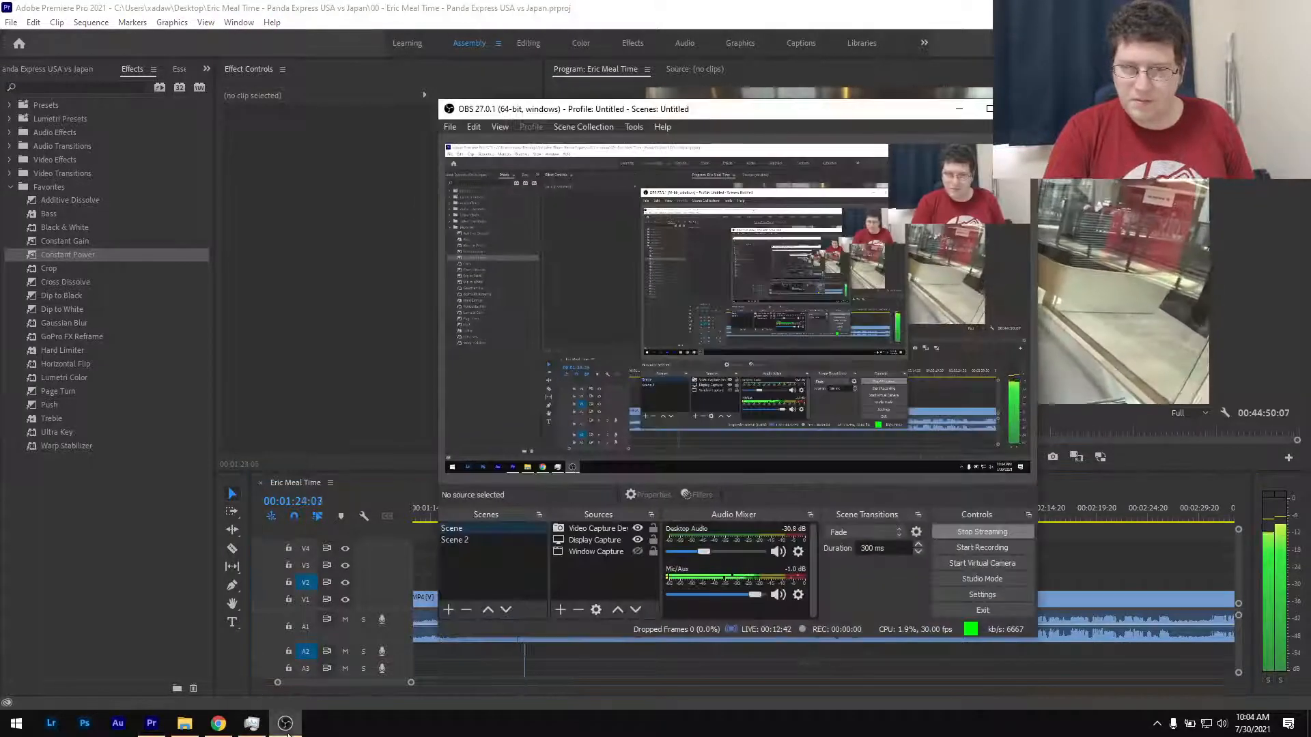
left_click(285, 725)
left_click(535, 517)
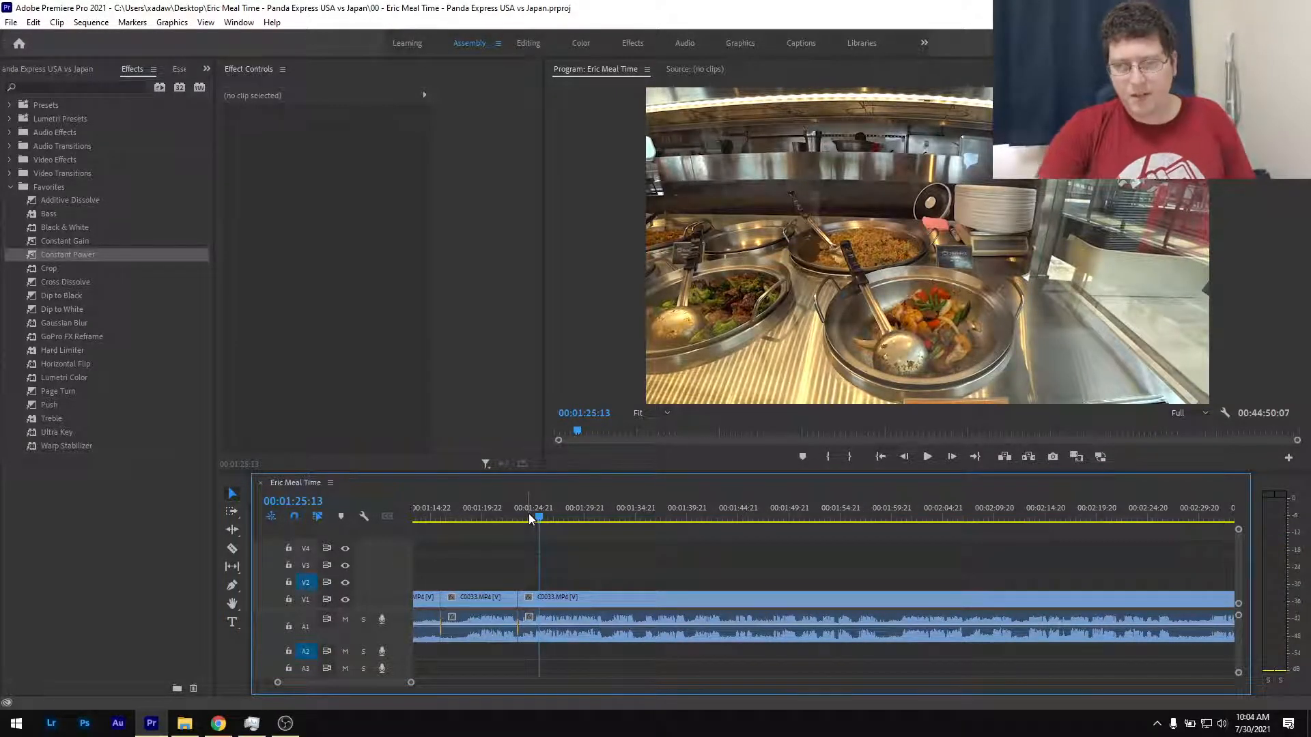
left_click(509, 521)
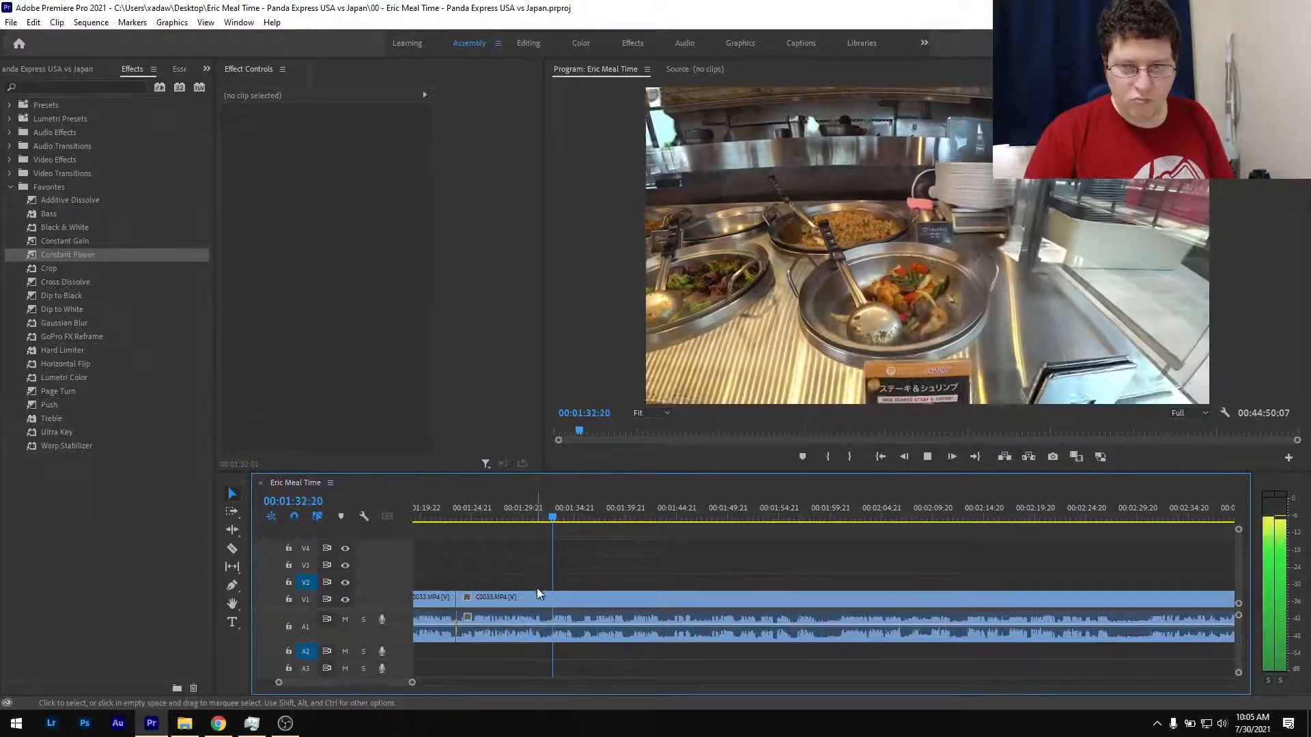
Split C0033.MP4 around the pause ending at 00:01:32:13, ripple-delete that short piece and play the result.
scroll(538, 591, "up", 3)
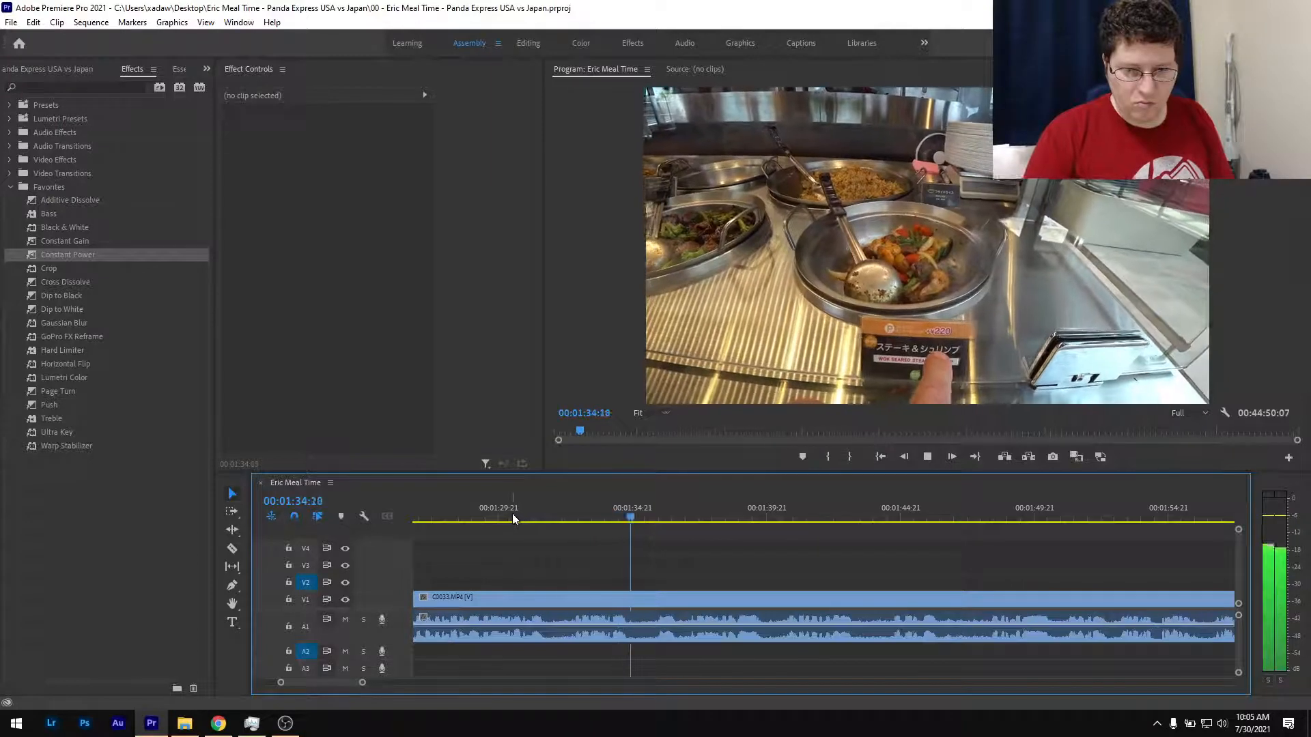
left_click_drag(512, 519, 572, 526)
key("ctrl+k")
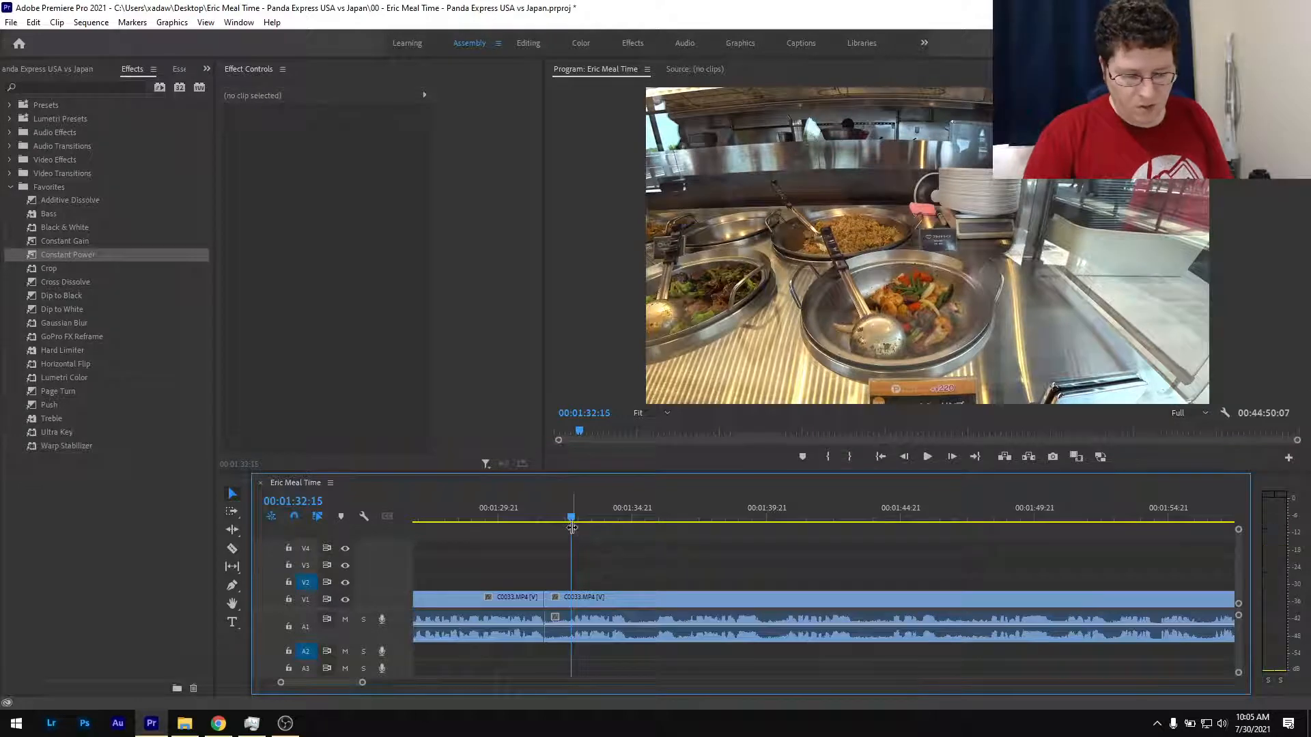
key("Left")
key("Left")
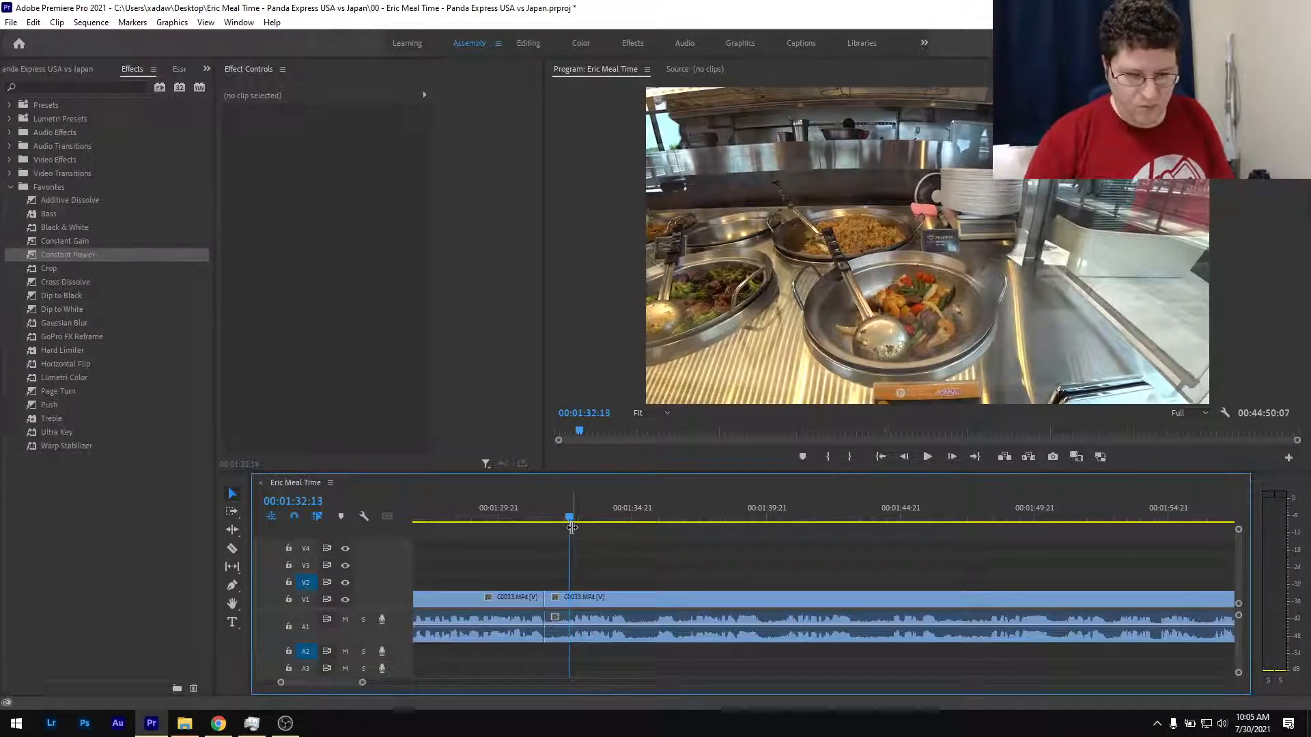
key("ctrl+k")
left_click(557, 592)
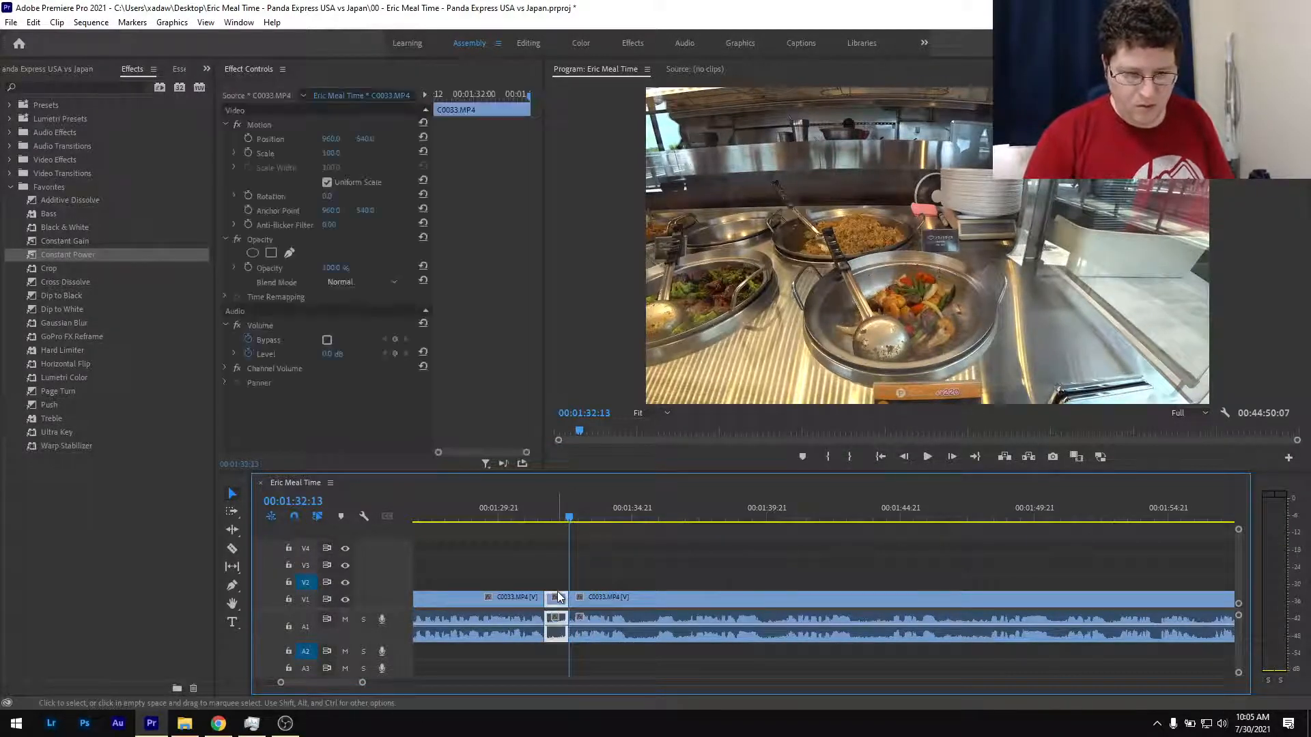
key("shift+Delete")
key("space")
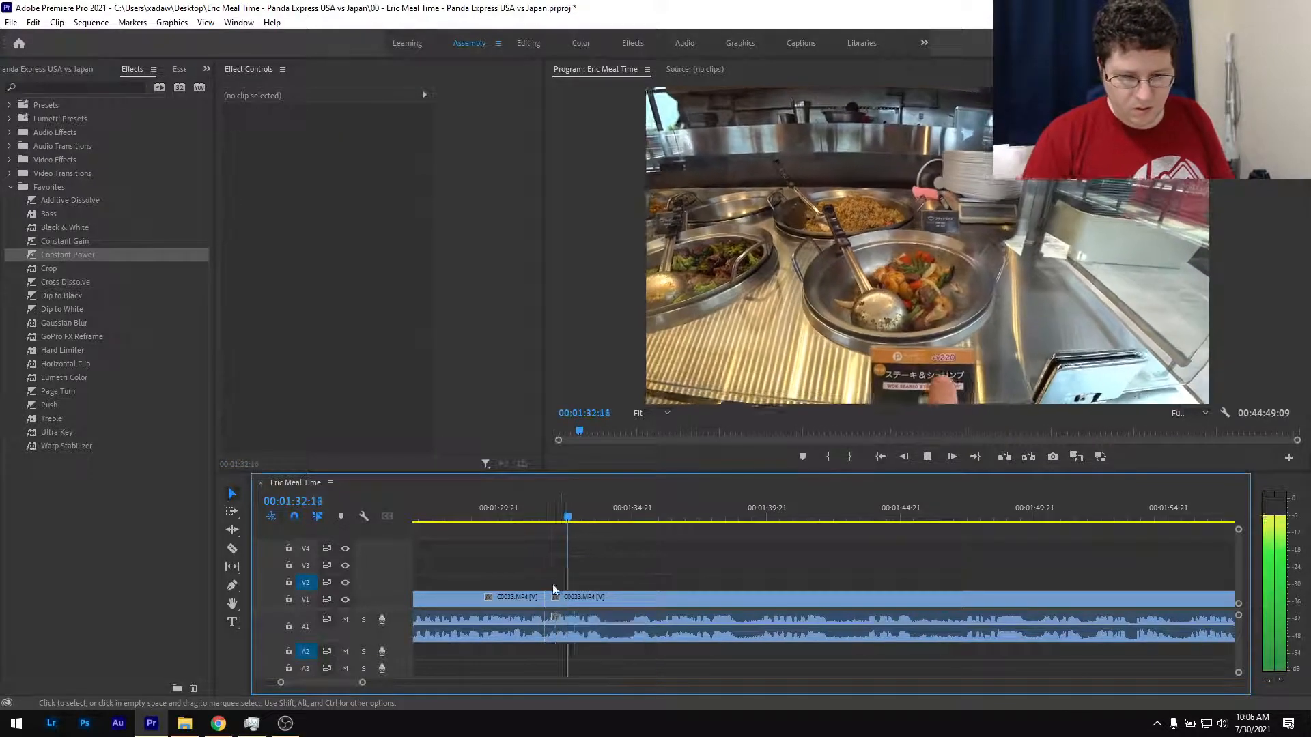
Add a Constant Power transition to the audio cut near 00:01:31, save the project and play it from 00:01:30:00.
left_click(502, 509)
left_click_drag(52, 255, 543, 632)
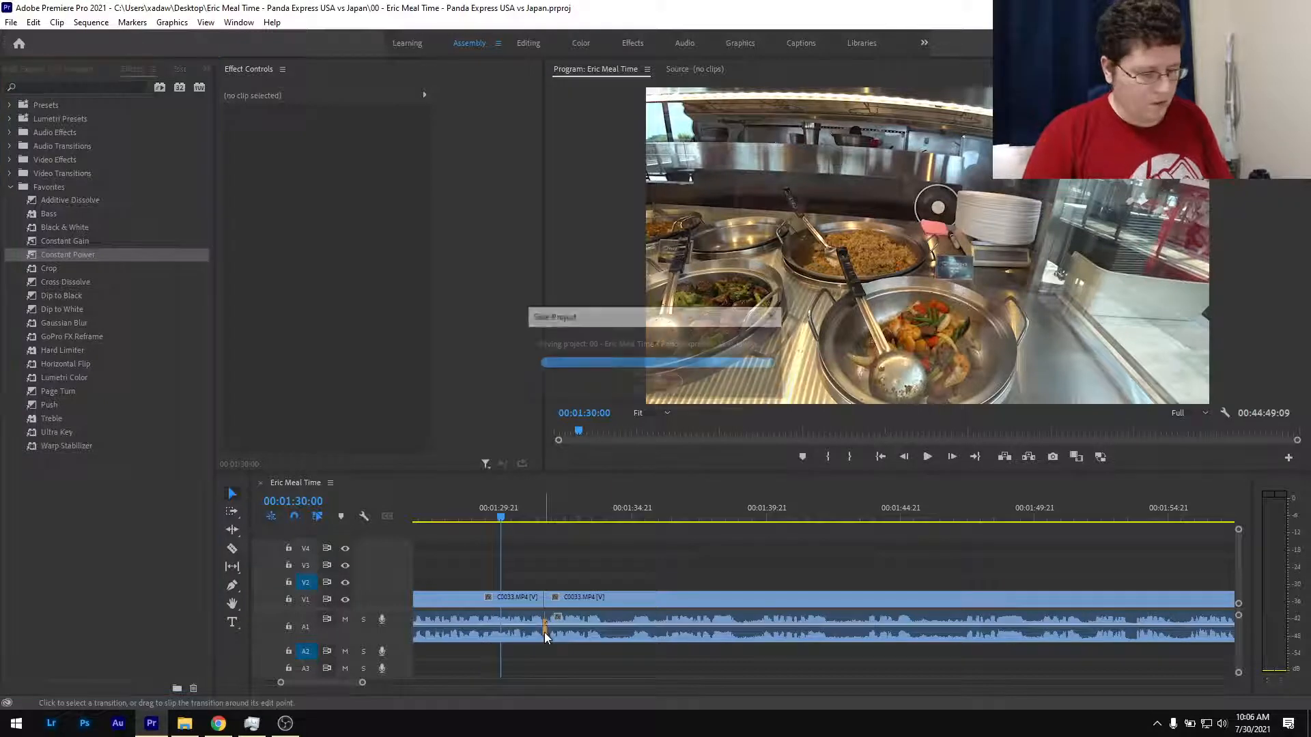
key("space")
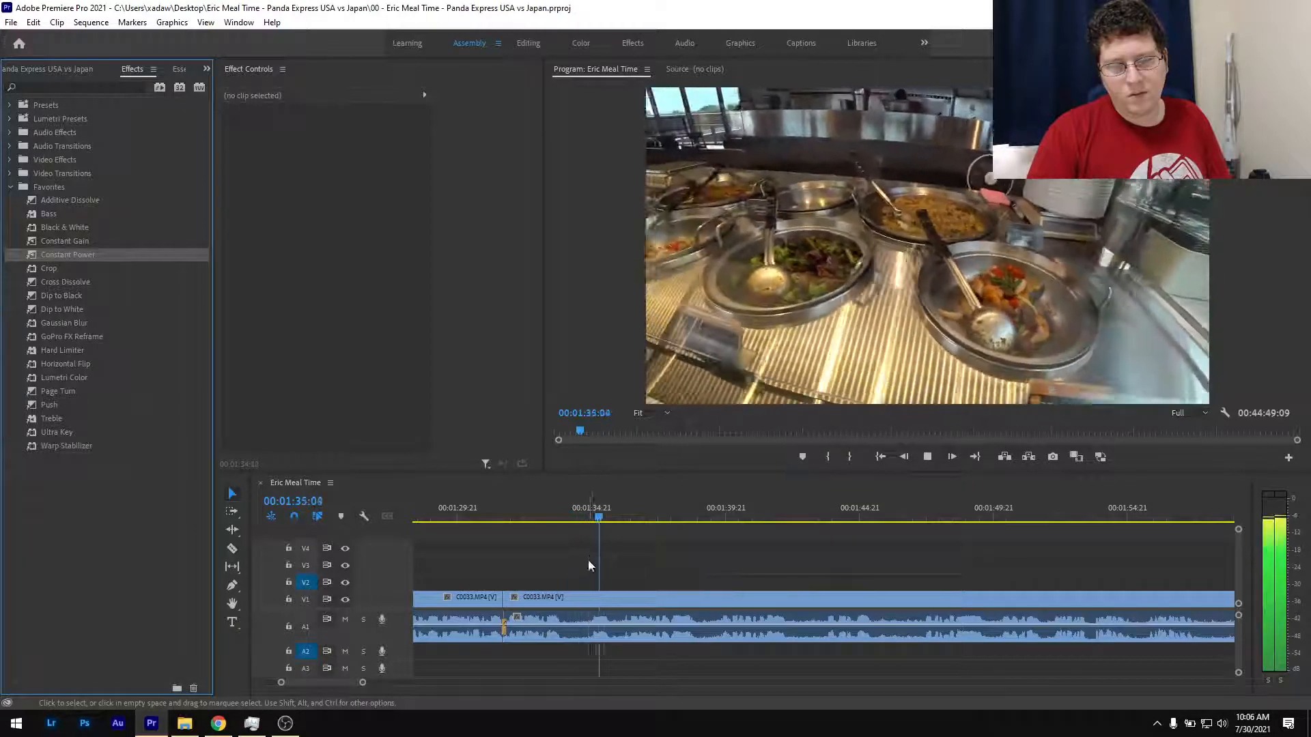
Split C0033.MP4 at 00:01:34:00 and 00:01:36:01 and ripple-delete the section between the two cuts.
left_click_drag(546, 519, 569, 518)
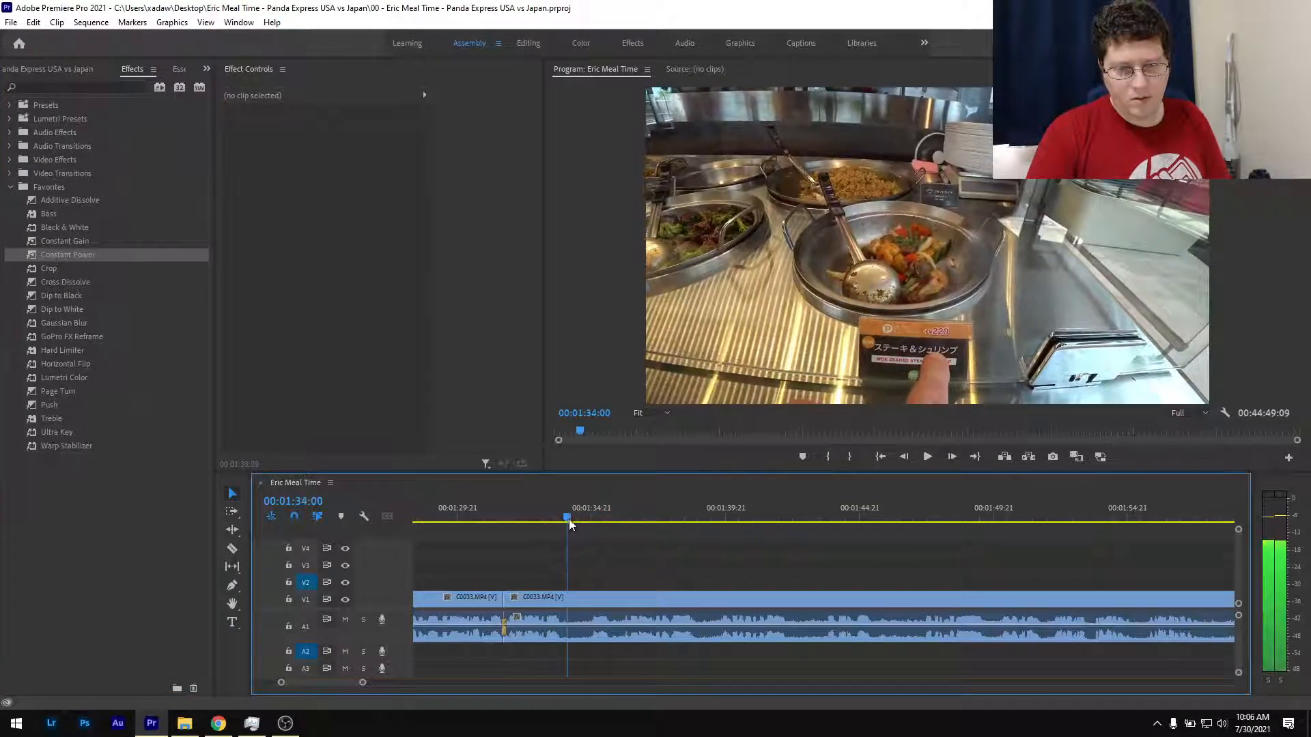
key("ctrl+k")
left_click(613, 518)
key("space")
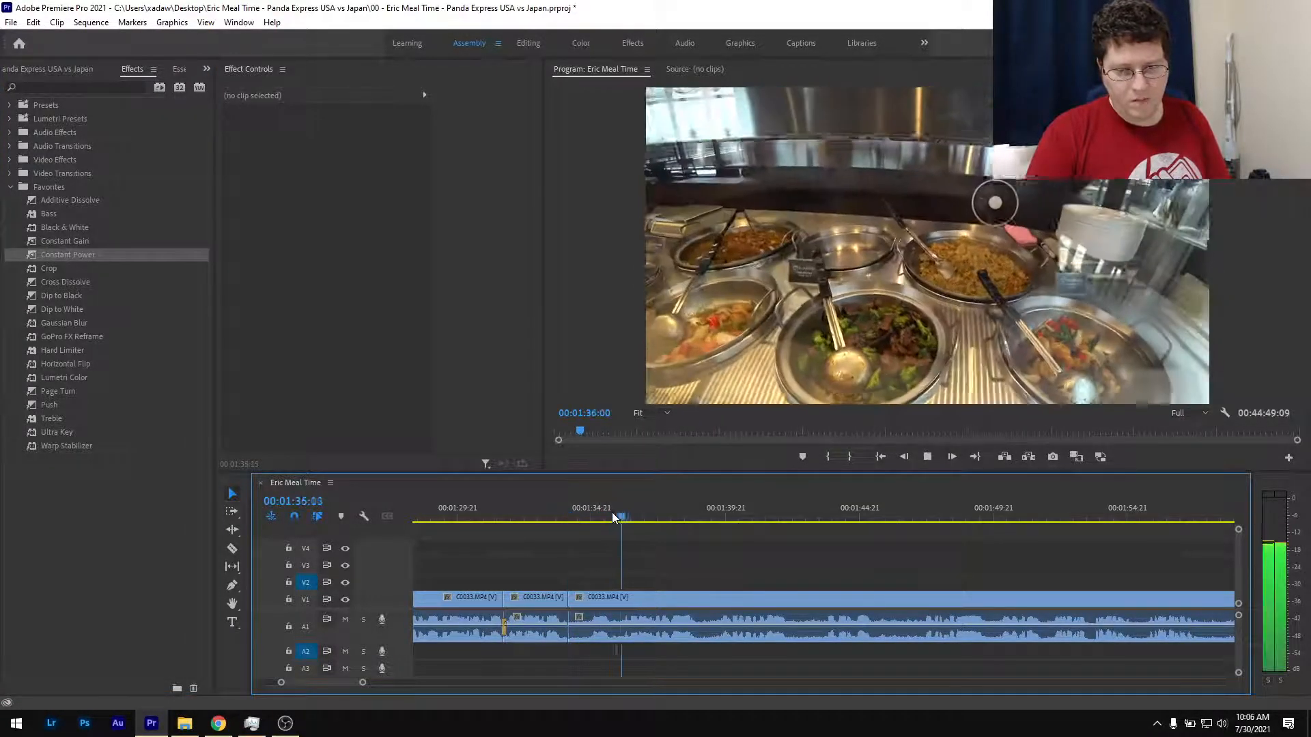
left_click_drag(660, 522, 622, 520)
key("ctrl+k")
left_click(607, 598)
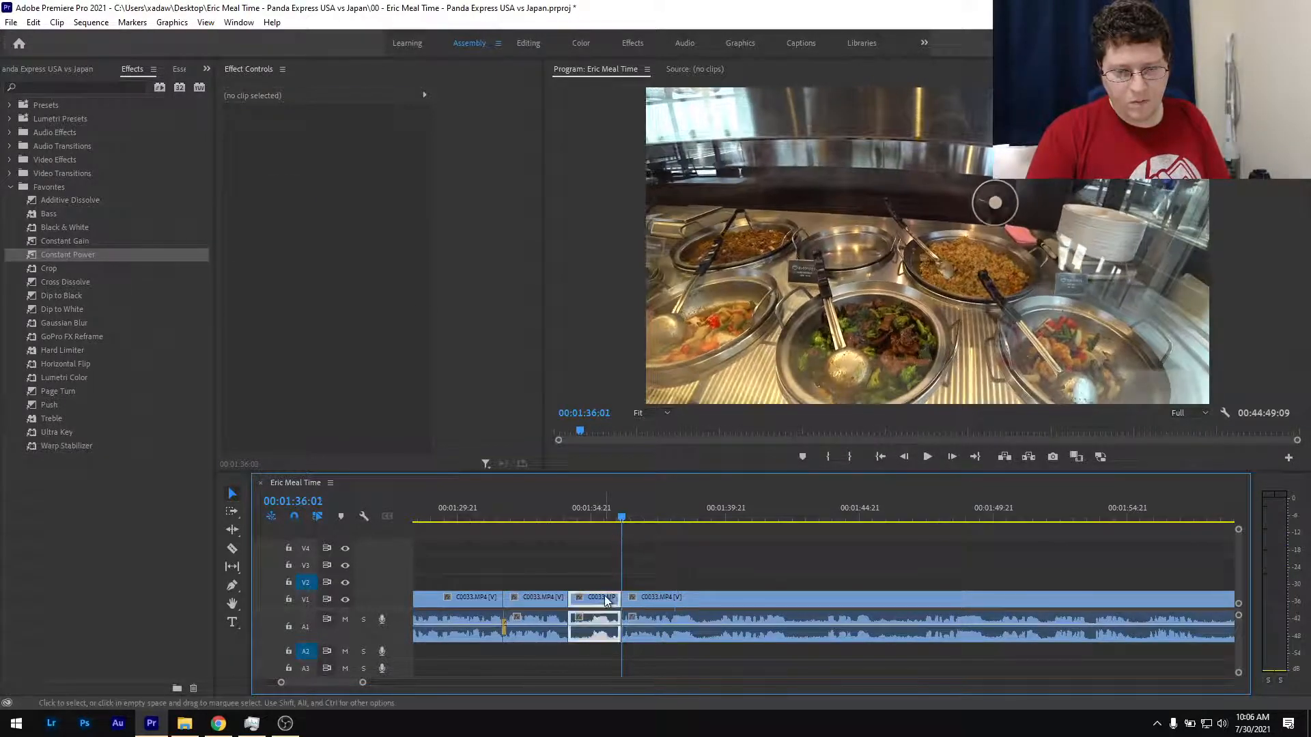
key("shift+Delete")
Apply a Constant Power transition to the audio cut at 00:01:34:00, save the project and play on from 00:01:33:05.
left_click(546, 517)
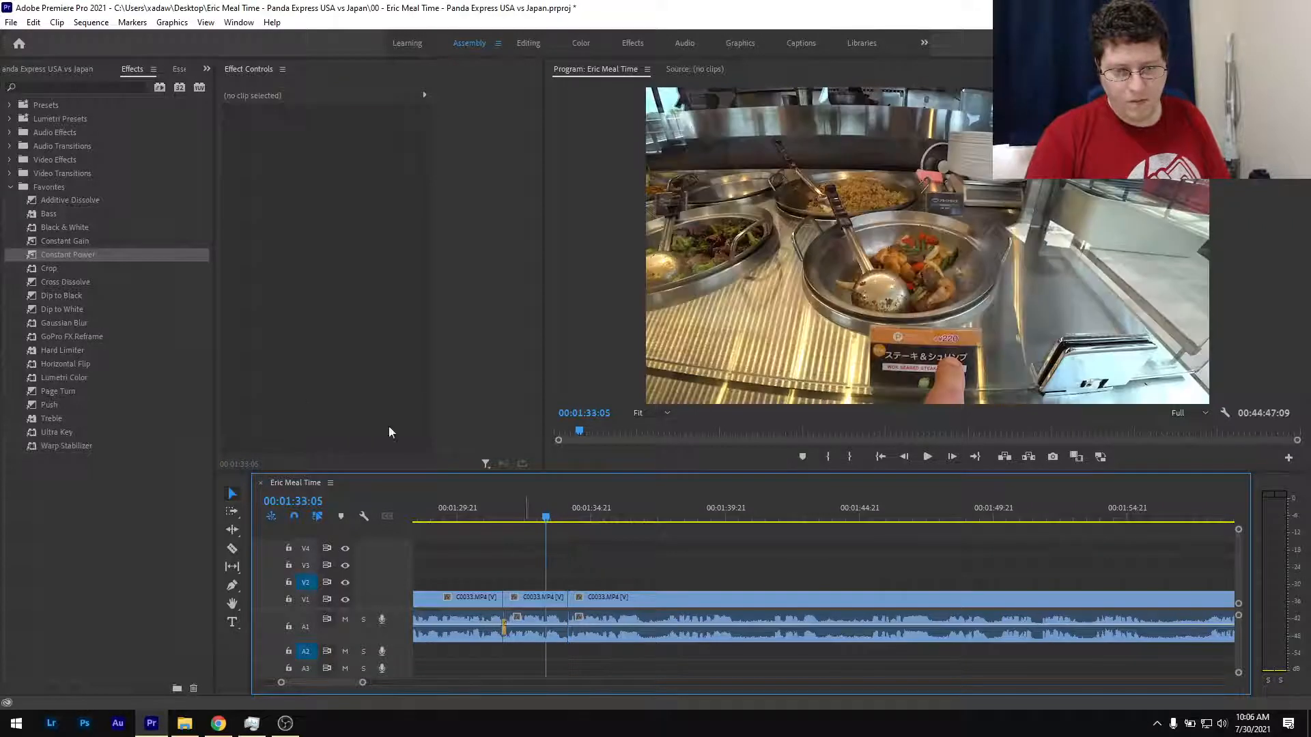
mouse_move(96, 254)
left_mouse_down()
mouse_move(439, 574)
mouse_move(506, 624)
mouse_move(570, 635)
left_mouse_up()
key("ctrl+s")
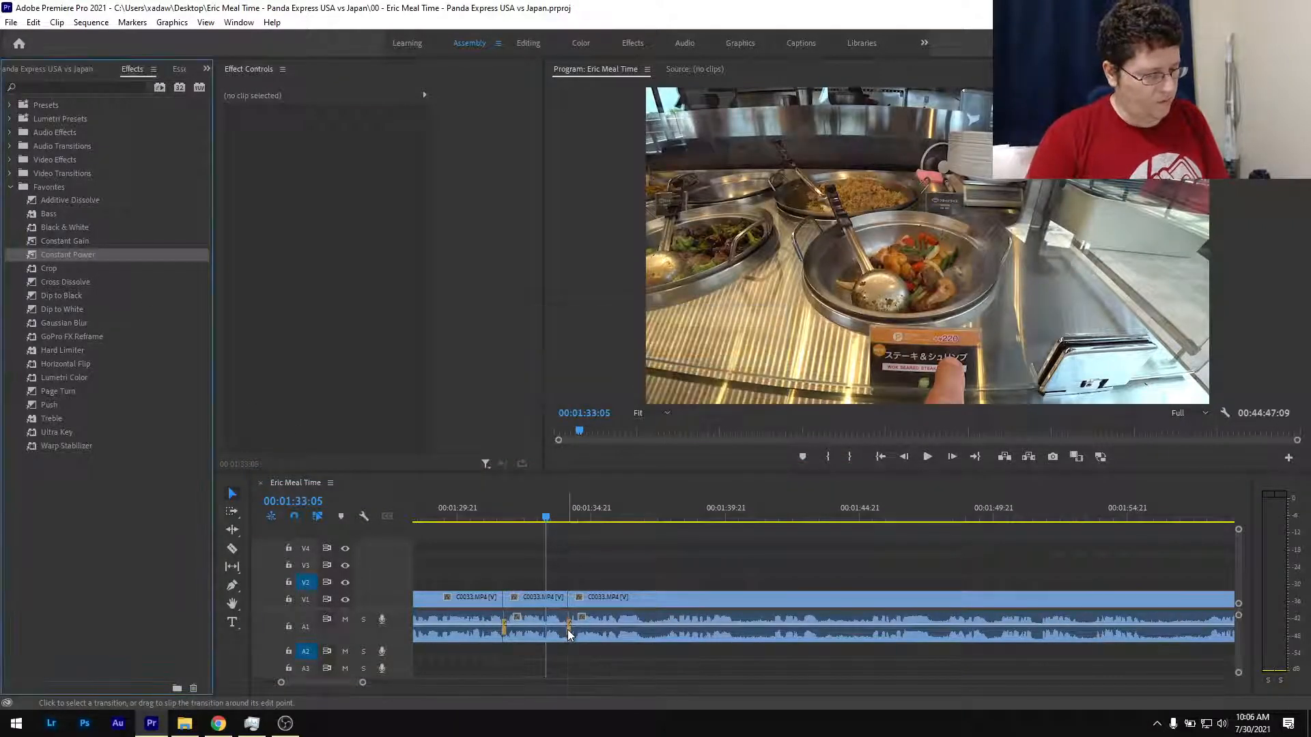
key("space")
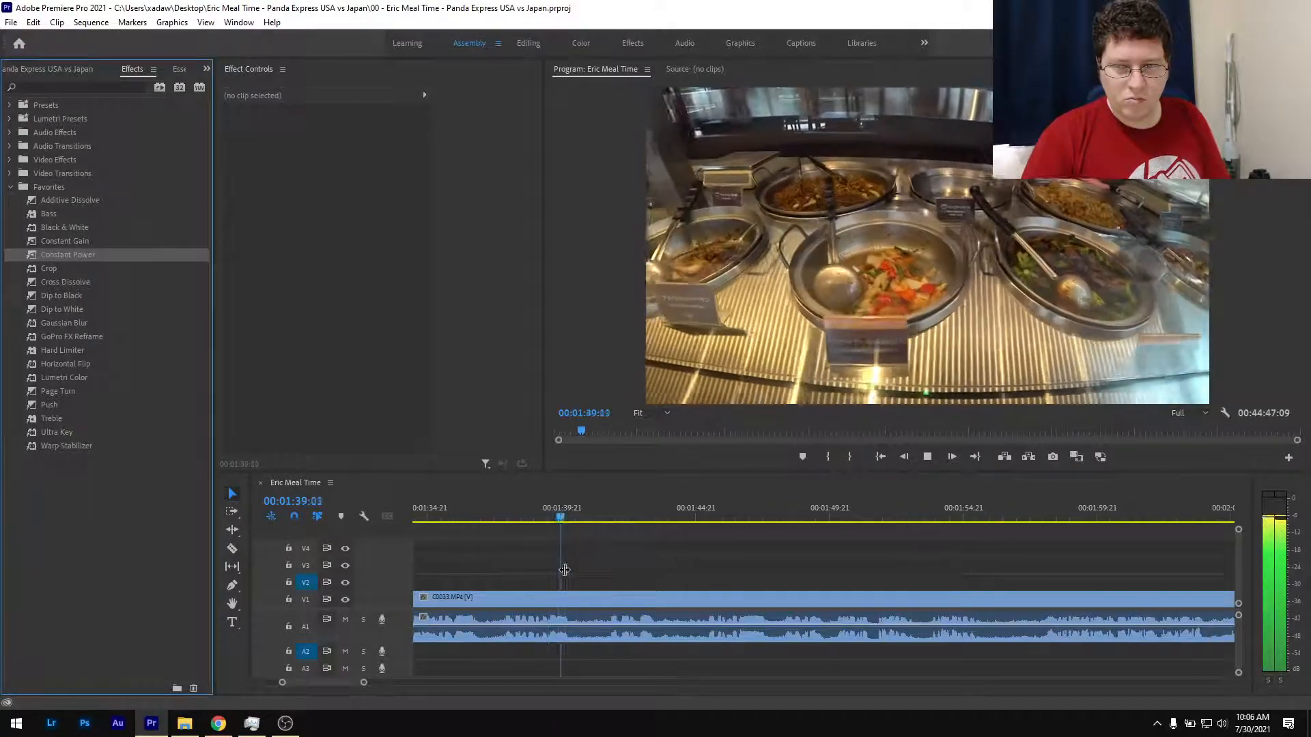
Stop playback, return the playhead to 00:01:36:01 and check the Eric Meal Time sequence's settings without changing them.
key("space")
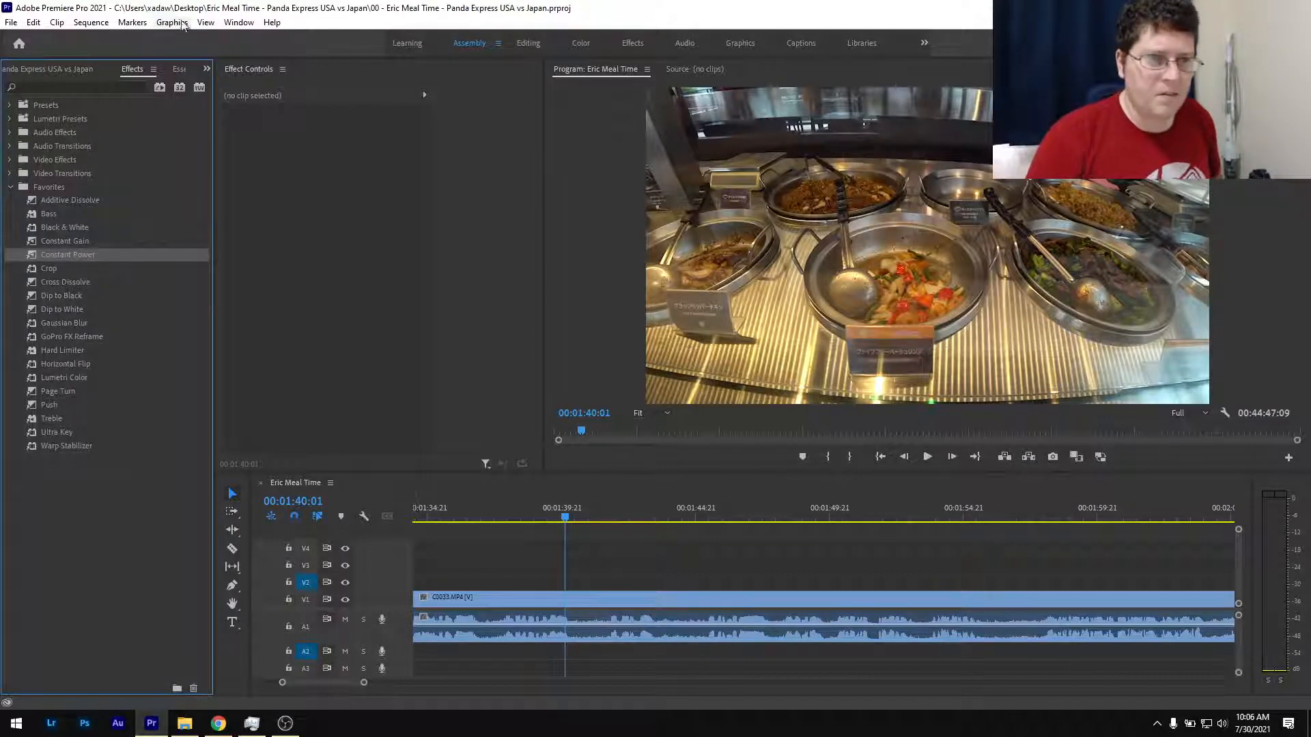
left_click(89, 24)
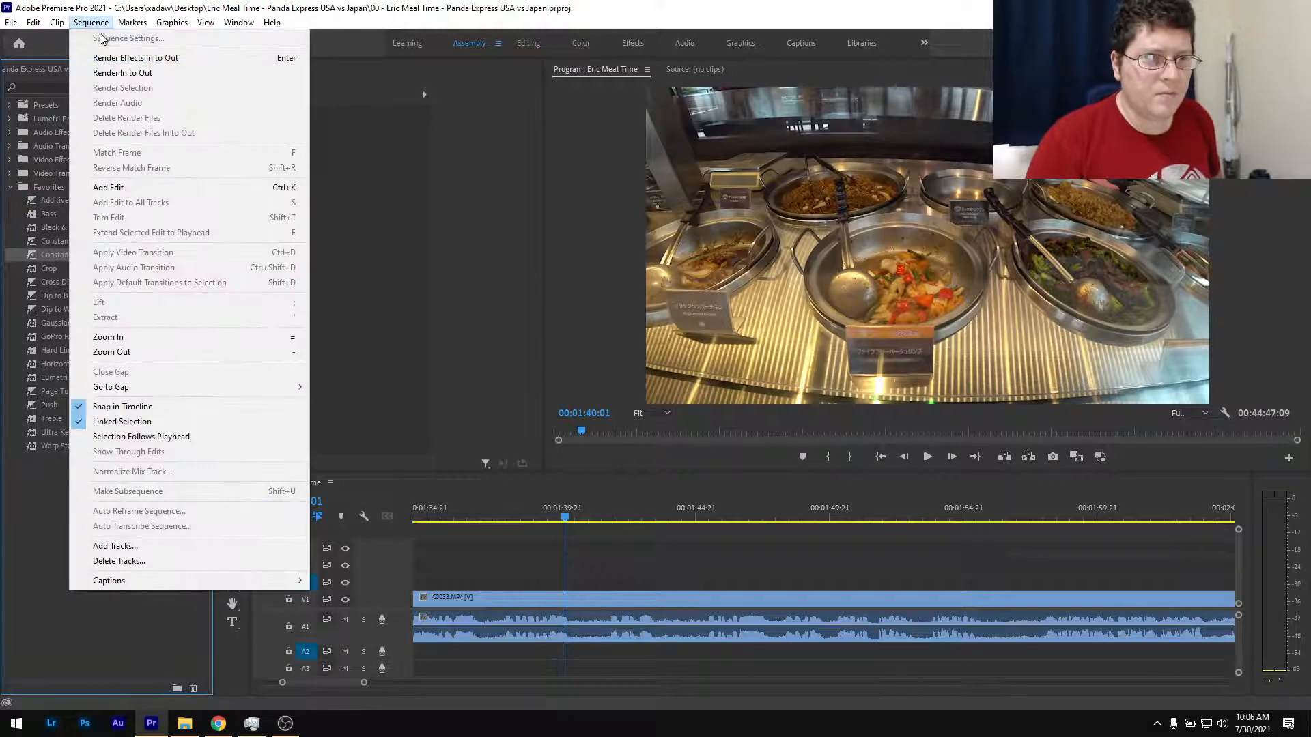
left_click(458, 517)
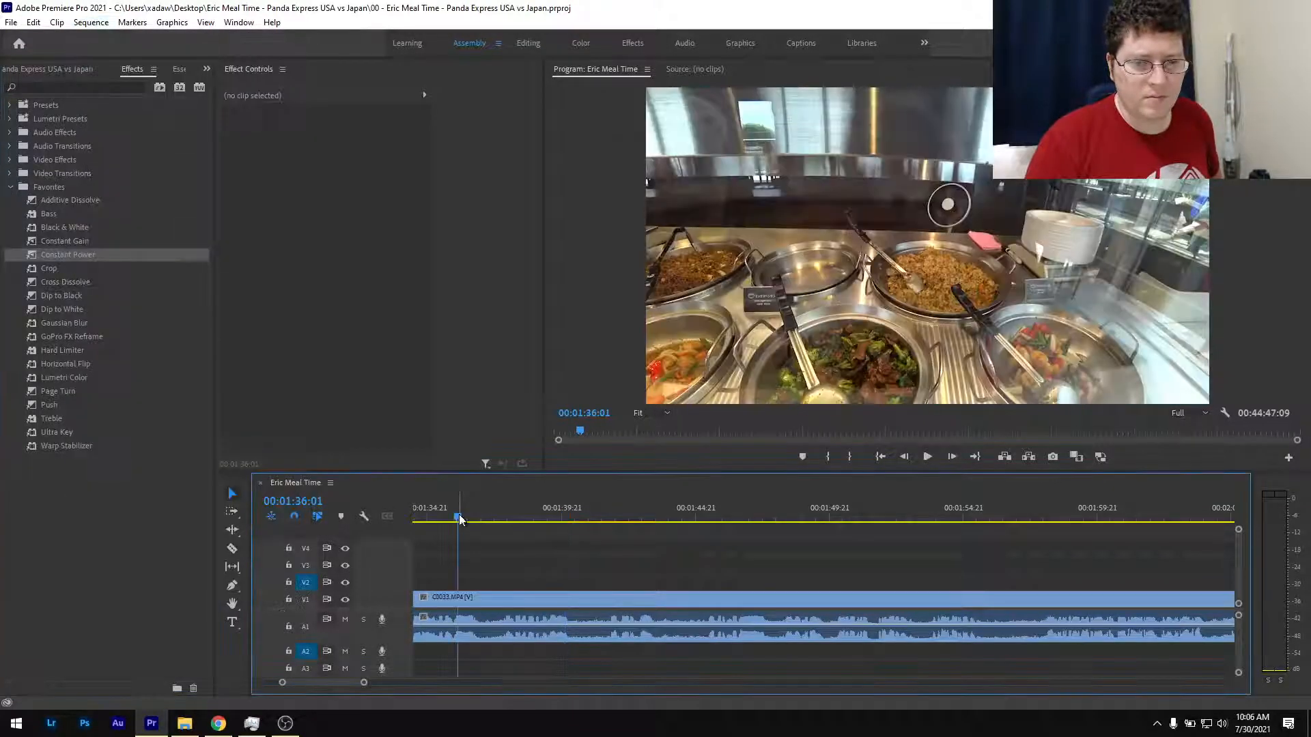
left_click(102, 23)
left_click(111, 37)
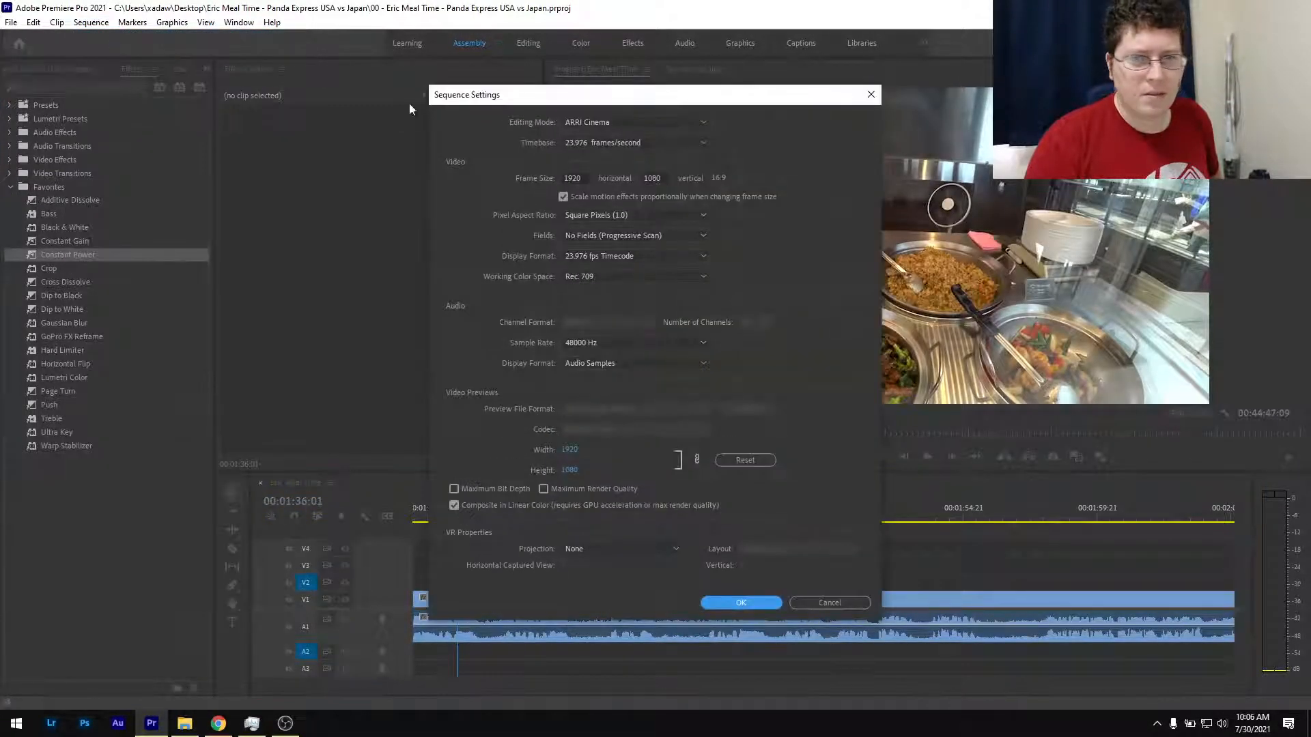
left_click(870, 98)
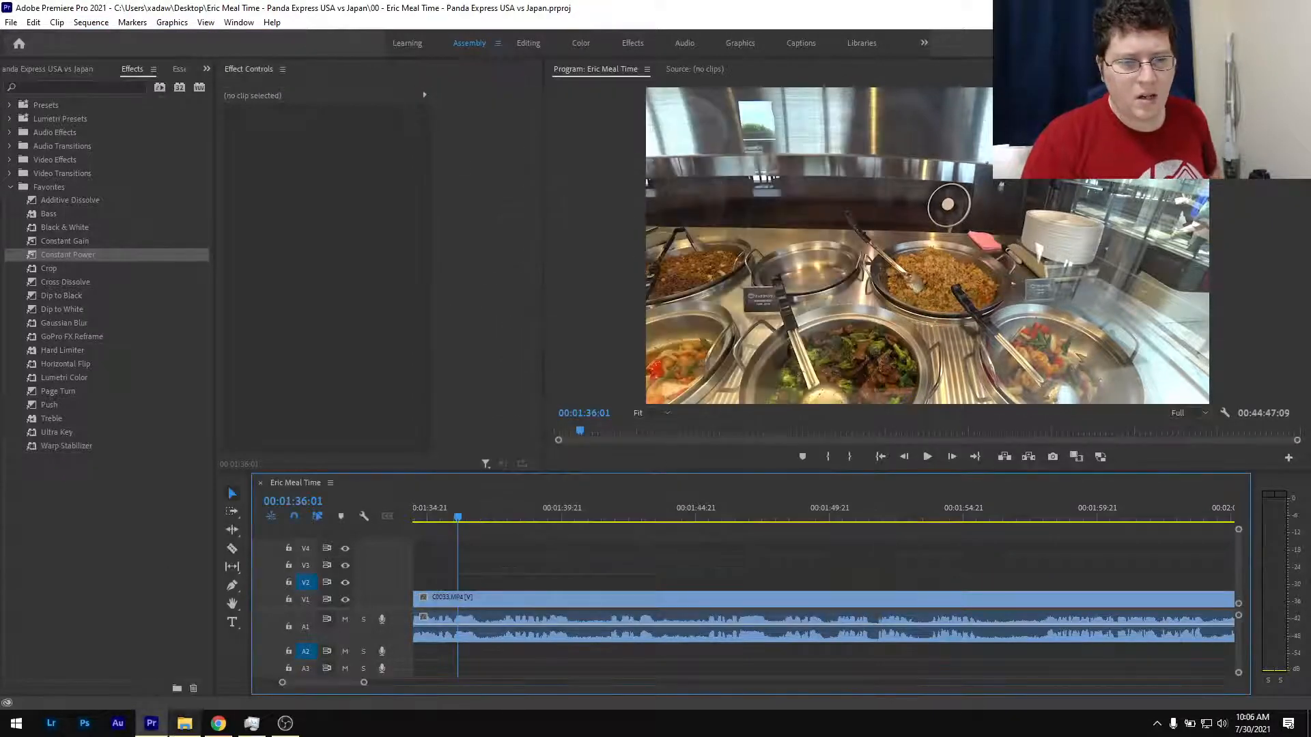
Switch to File Explorer, open the ES6 footage folder and check the video details in C0033.MP4's properties.
left_click(184, 723)
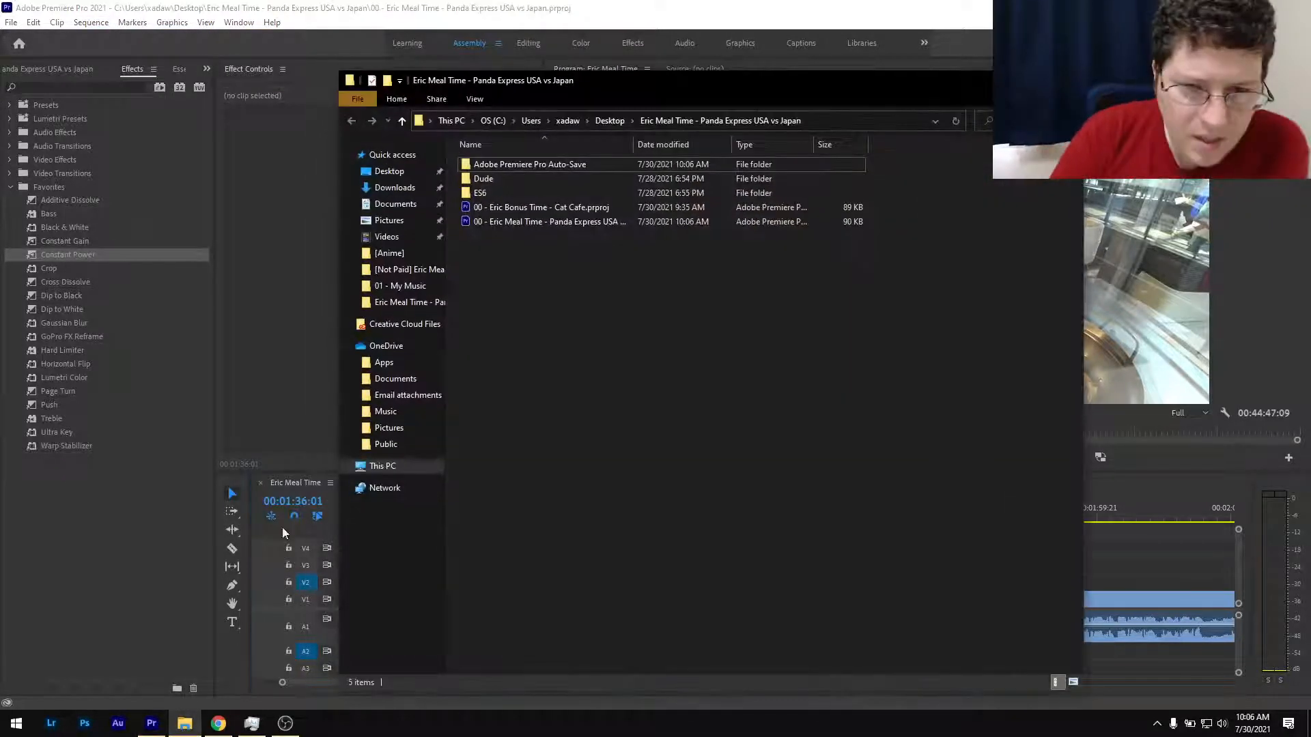
double_click(486, 194)
left_click(495, 188)
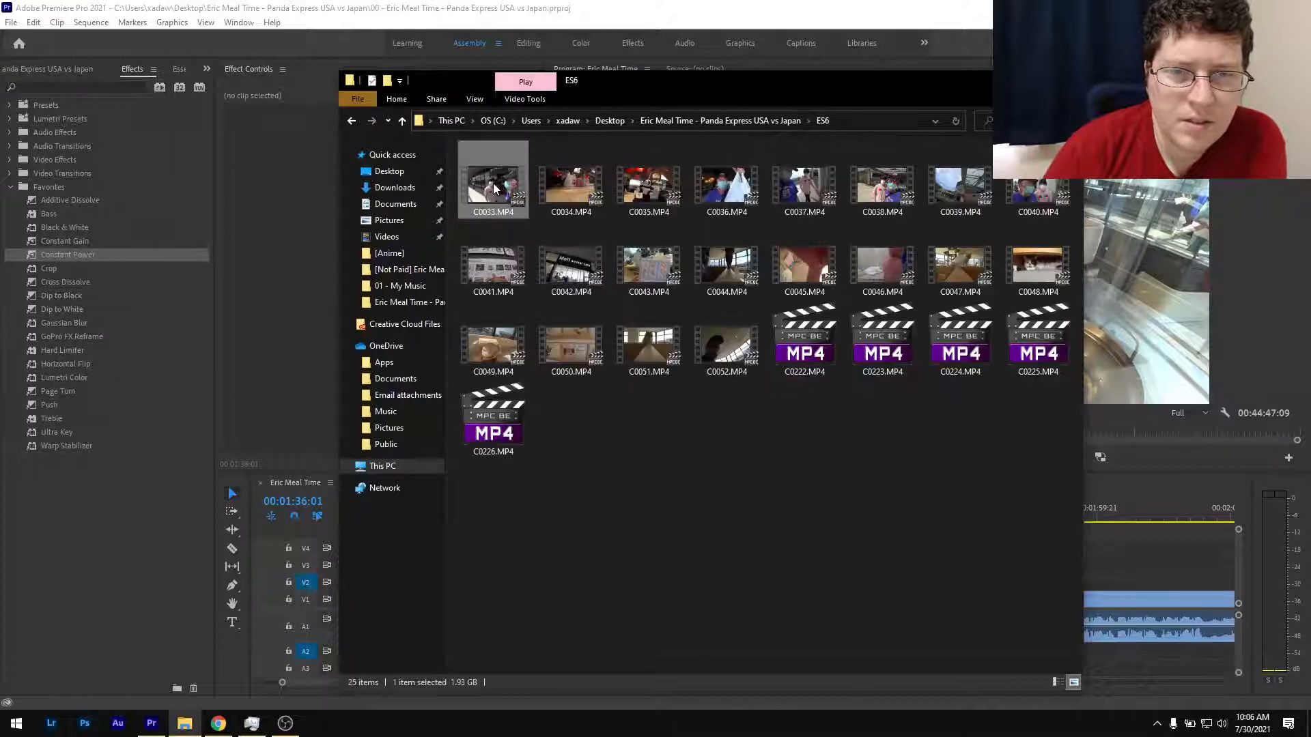
right_click(494, 189)
left_click(577, 533)
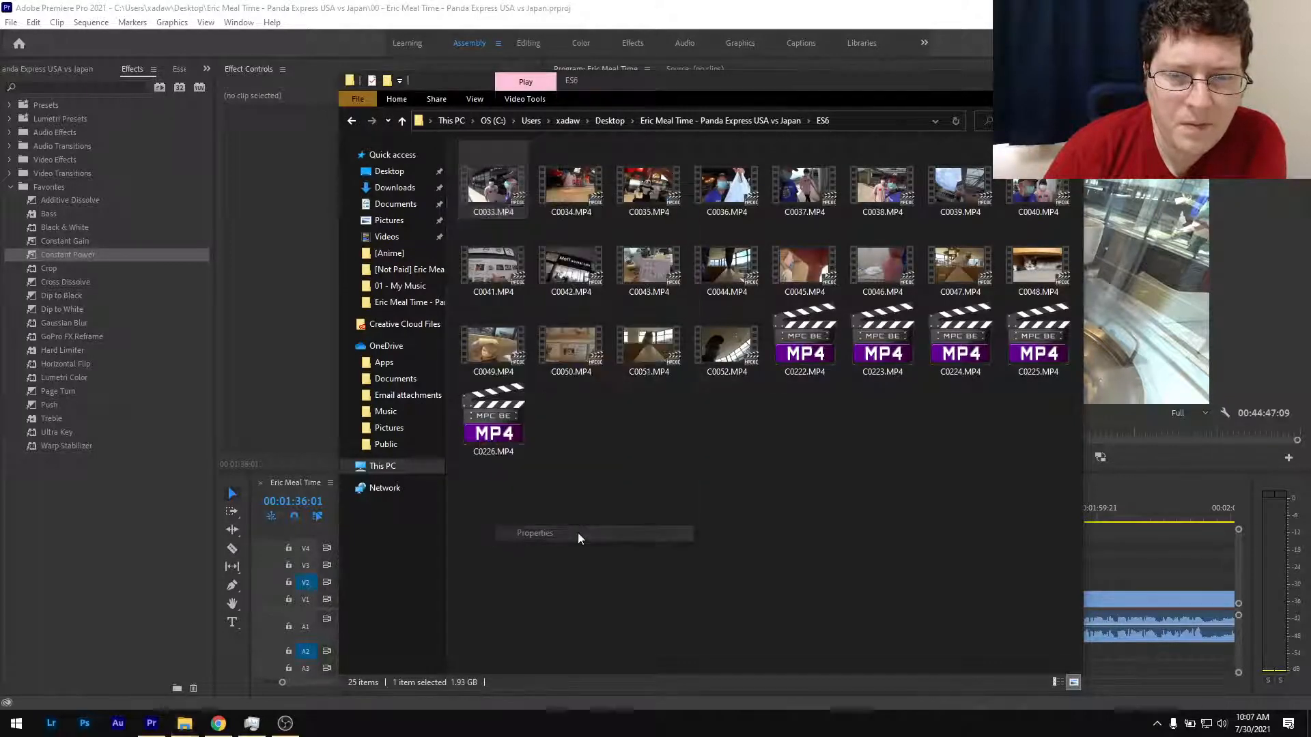
left_click(588, 218)
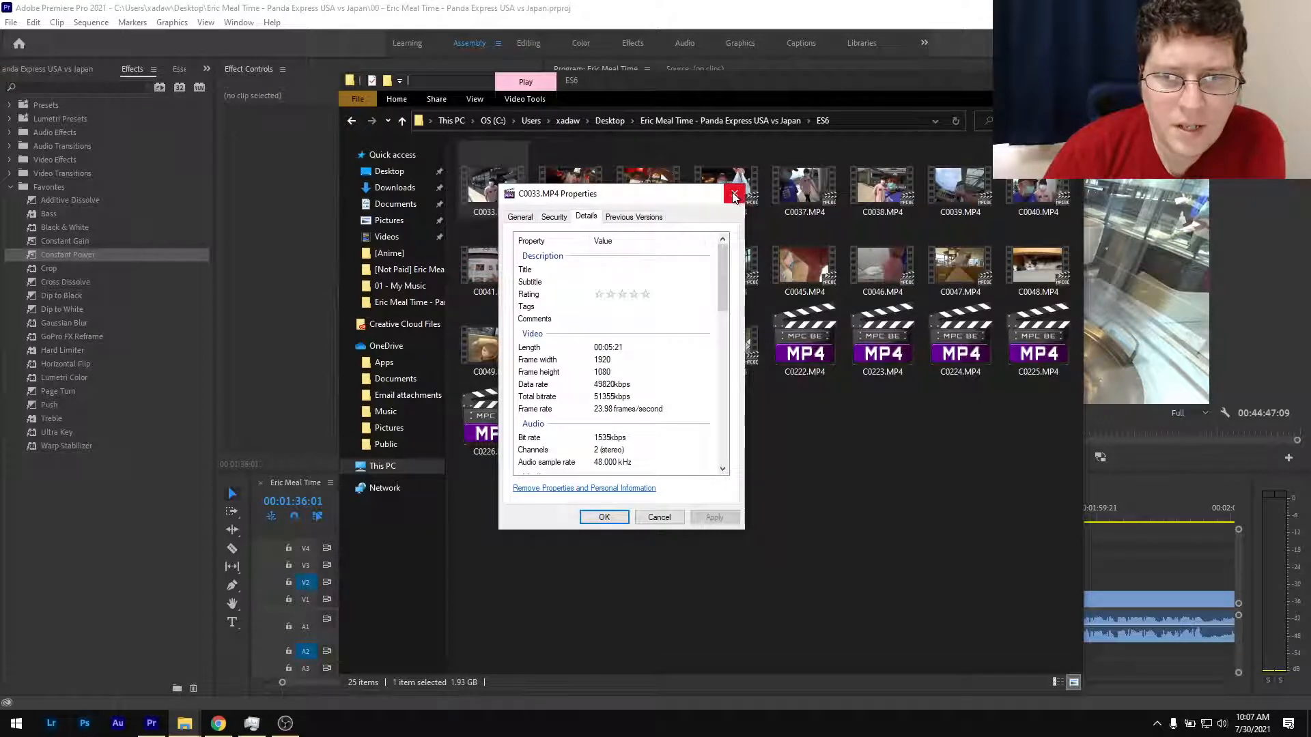
scroll(714, 359, "down", 8)
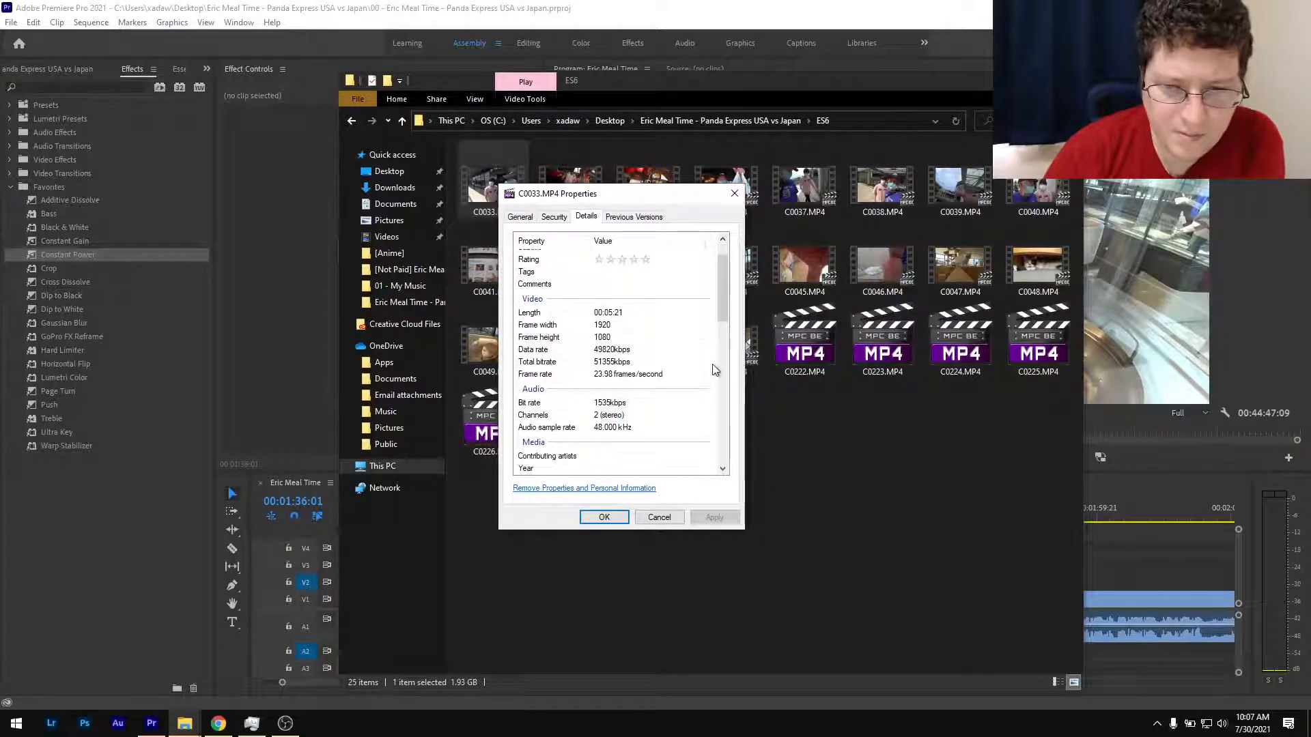
scroll(717, 360, "up", 6)
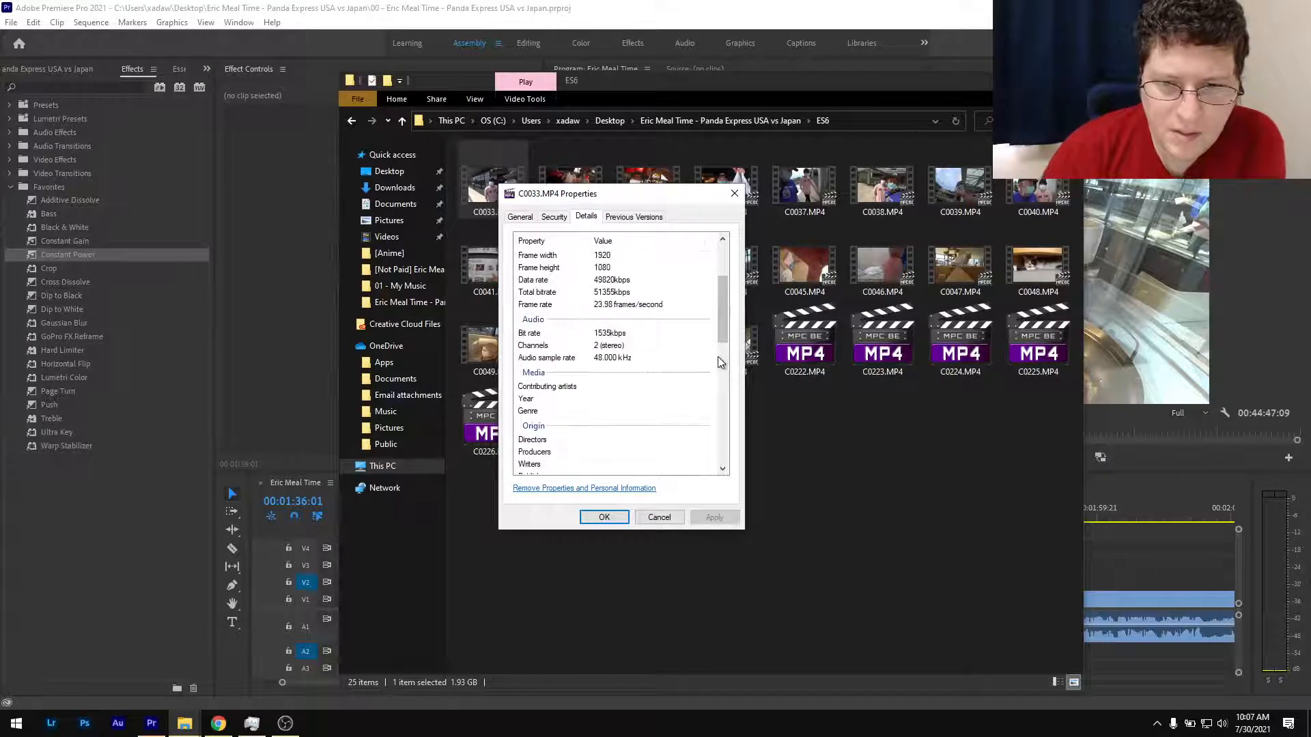
left_click(734, 198)
Check the frame size and frame rate in C0051.MP4's file properties, then close them.
left_click(651, 351)
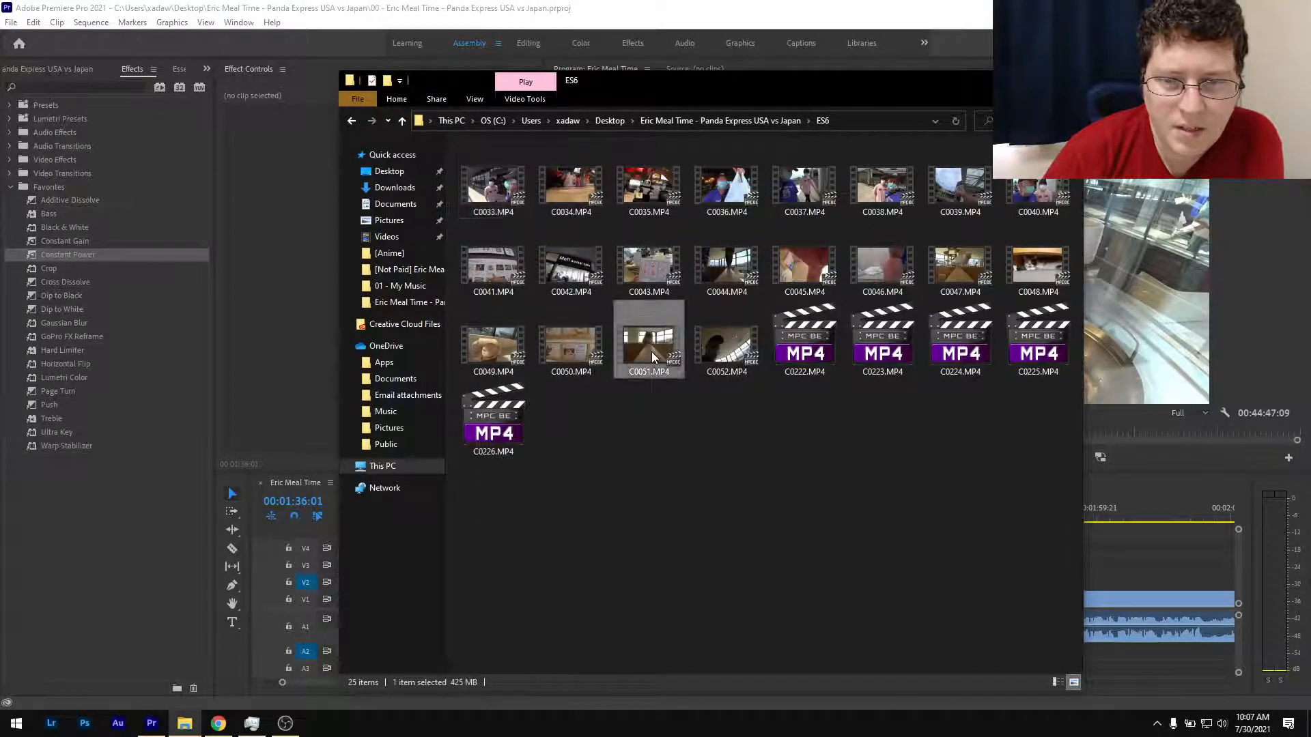
right_click(651, 351)
left_click(710, 700)
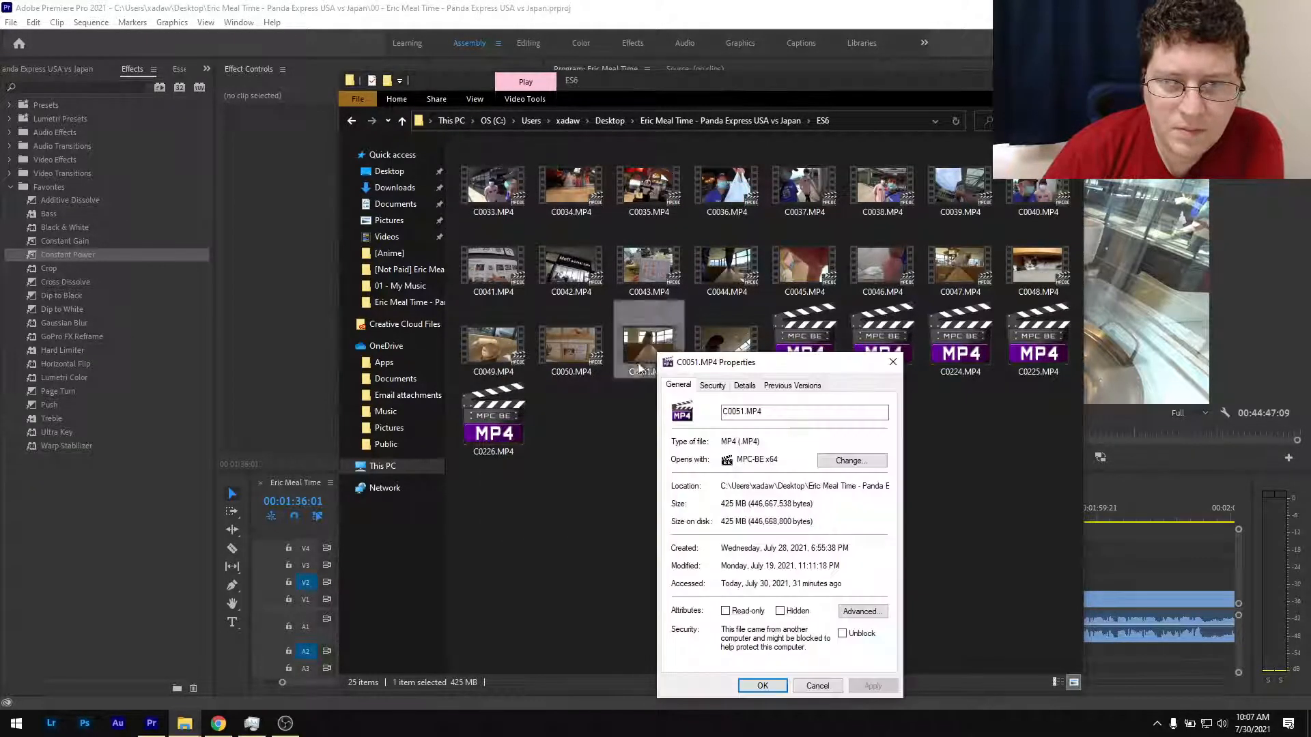
left_click(745, 386)
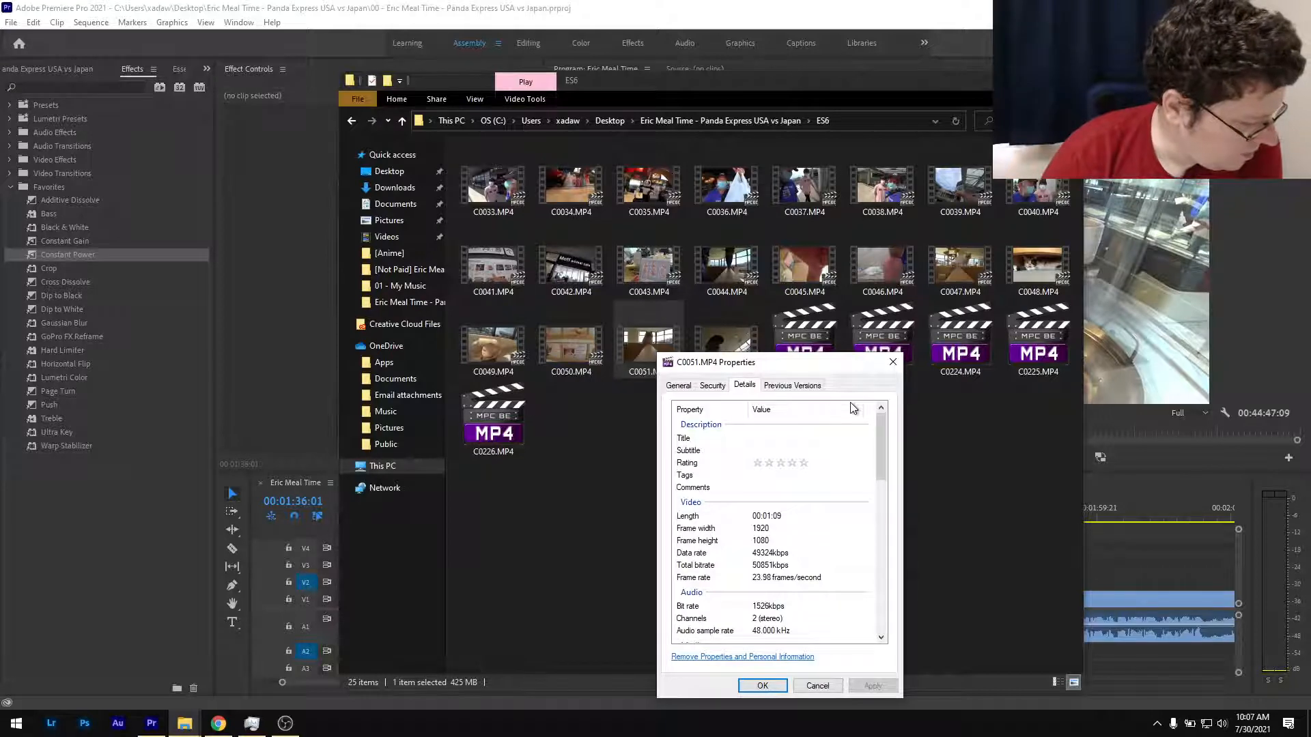
left_click(892, 361)
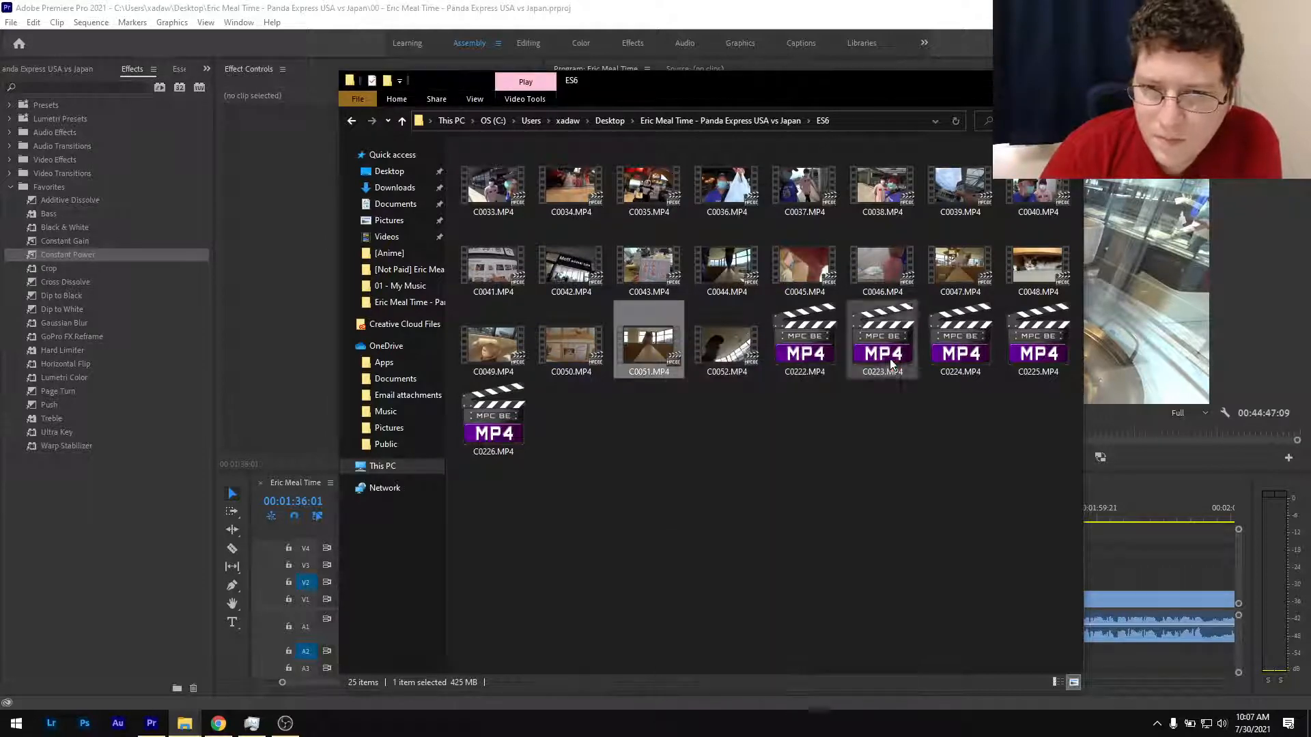
Open the project's Dude folder and check the video details in C0025 (2).MP4's properties.
left_click(655, 120)
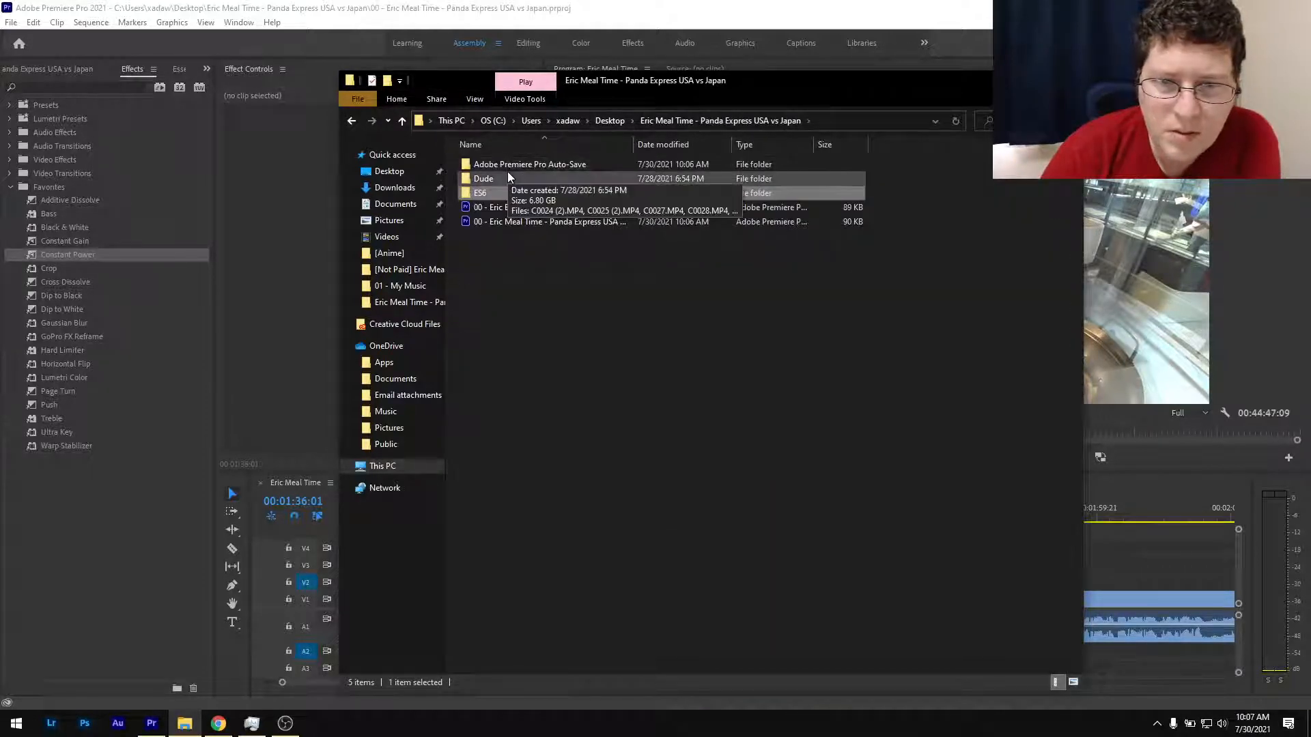
double_click(506, 175)
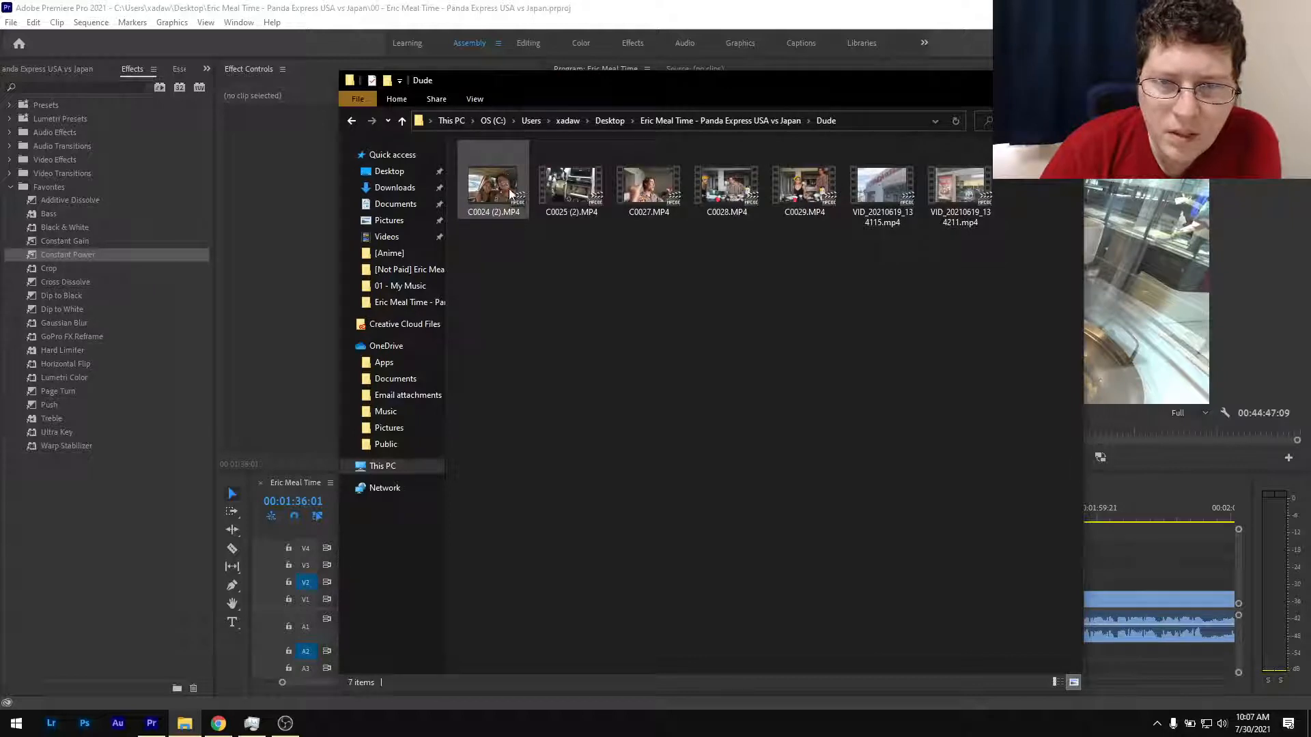
right_click(579, 185)
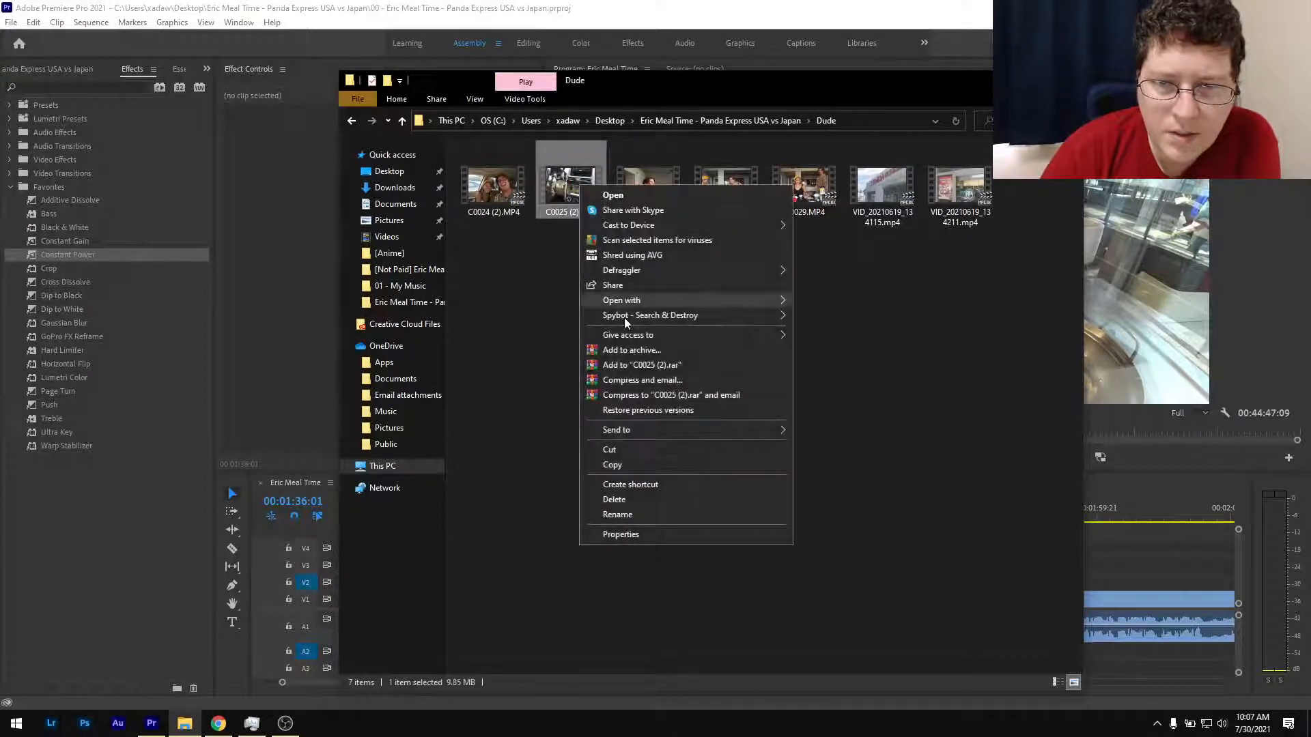
left_click(657, 532)
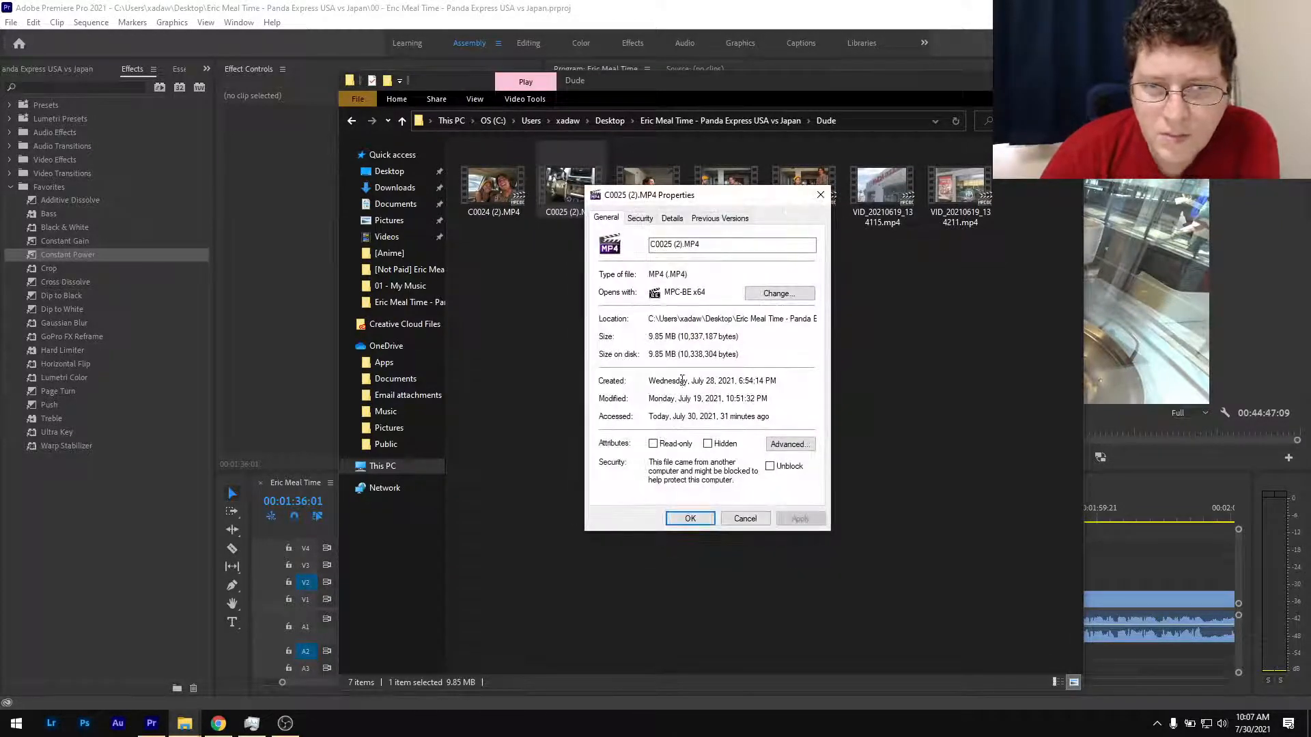
left_click(683, 220)
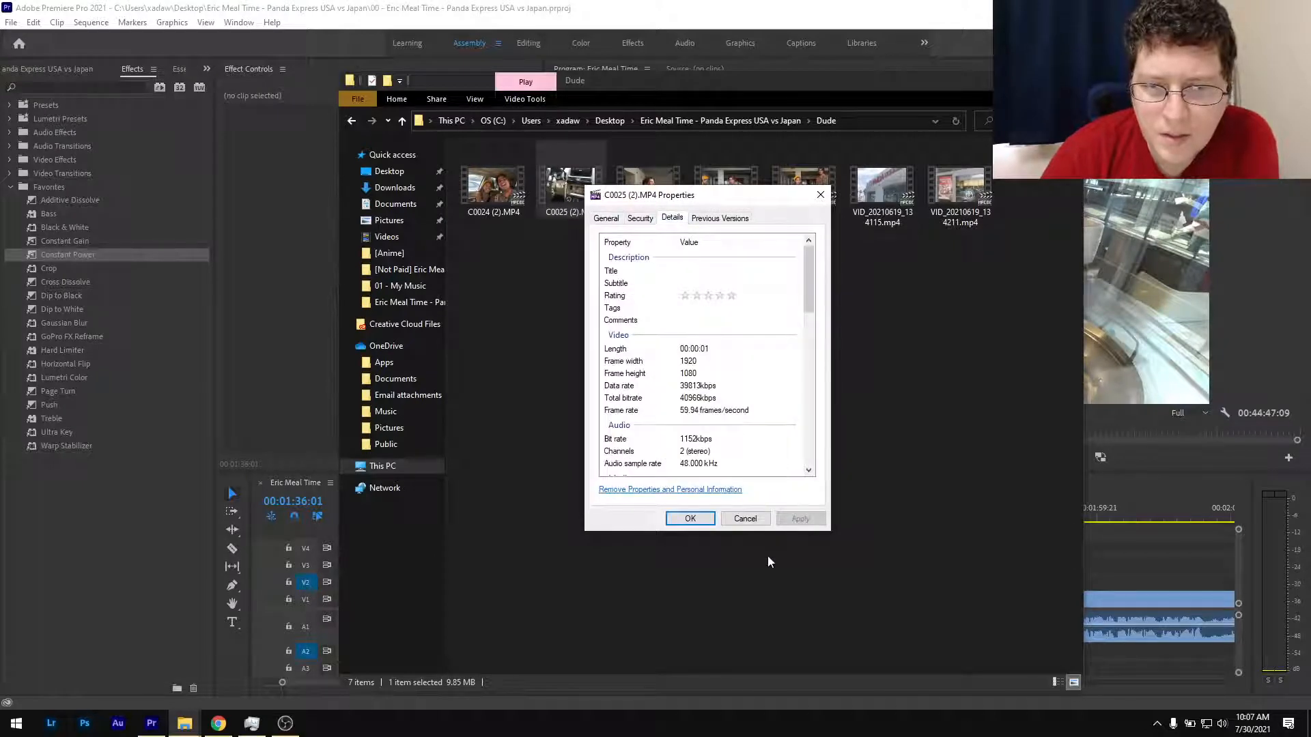
left_click(746, 519)
Check the video details of VID_20210619_134115.mp4, go back to the project folder and return to Premiere Pro.
left_click(888, 191)
right_click(888, 190)
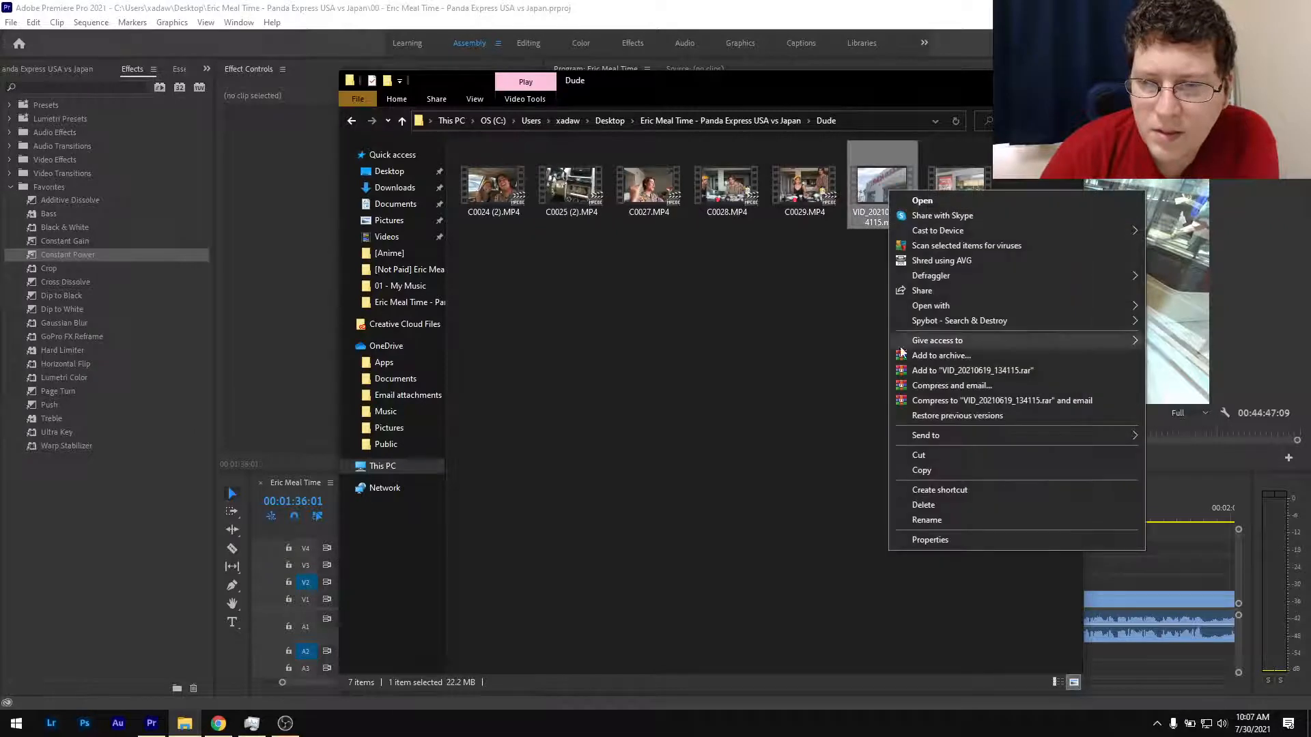
left_click(952, 538)
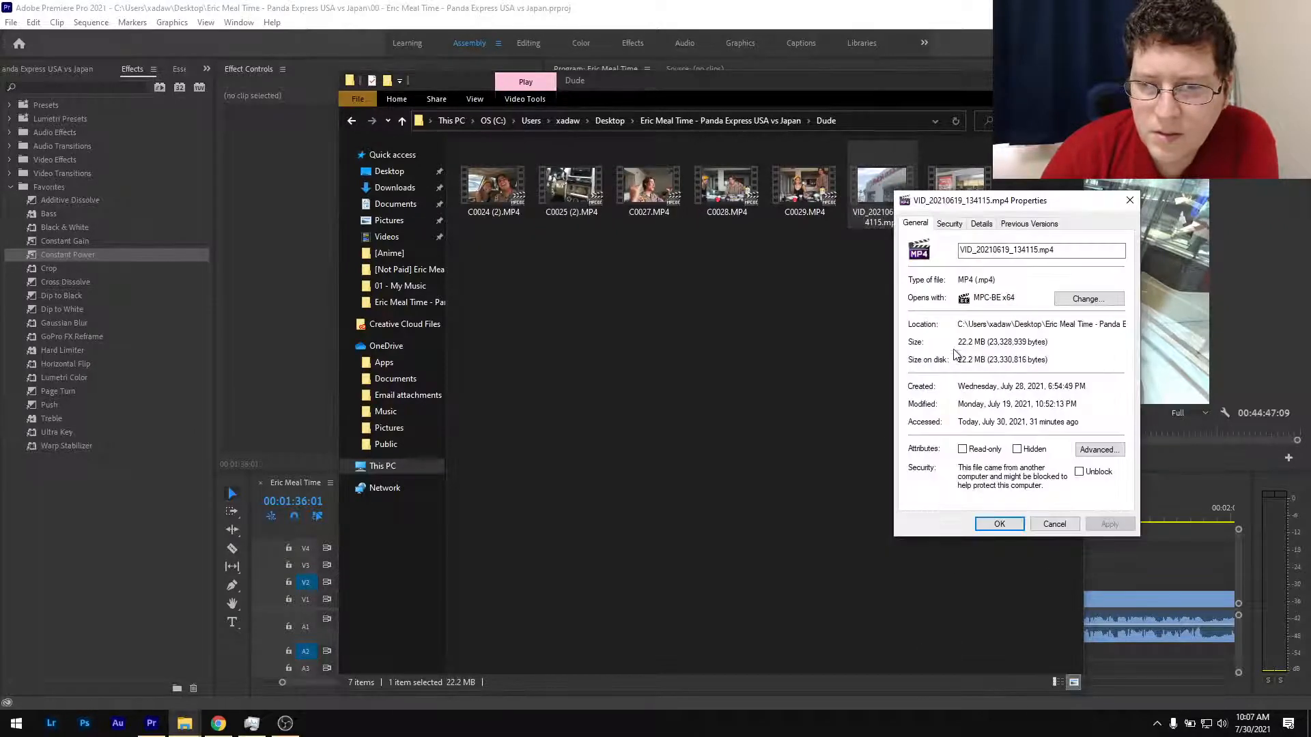
left_click(982, 224)
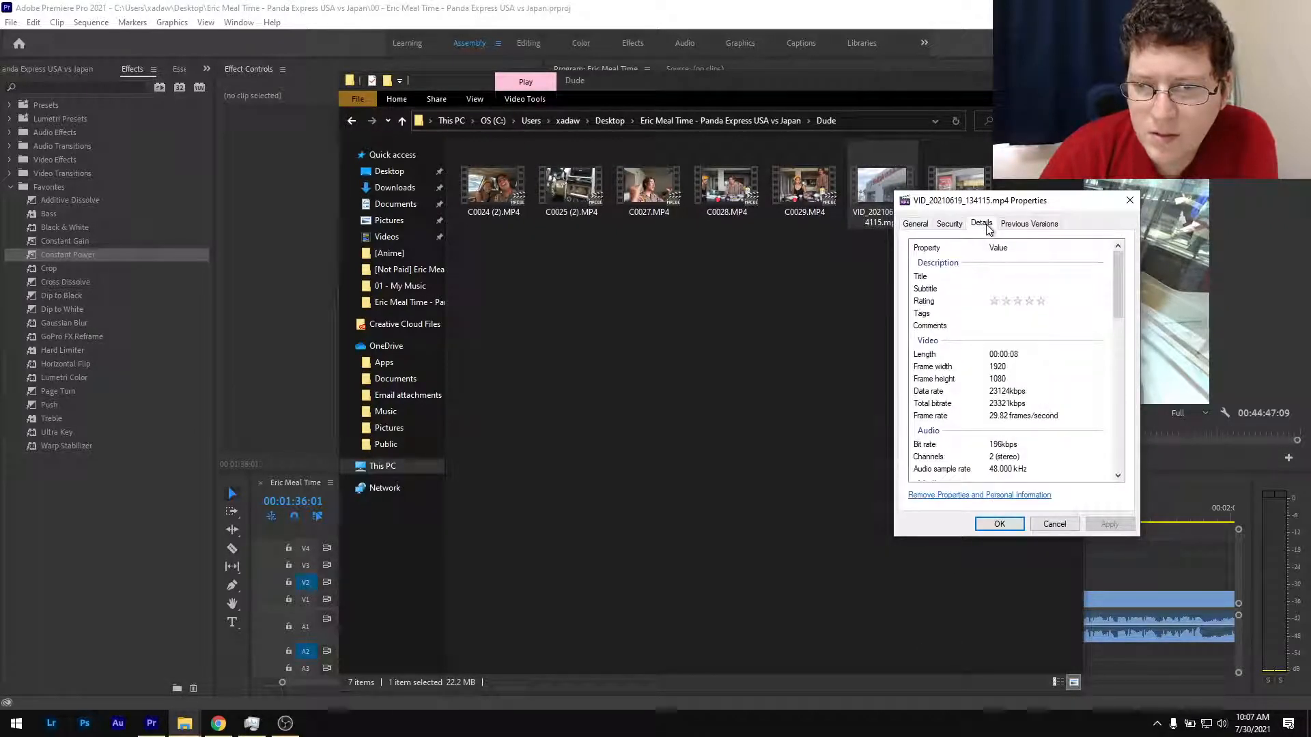
left_click(1059, 524)
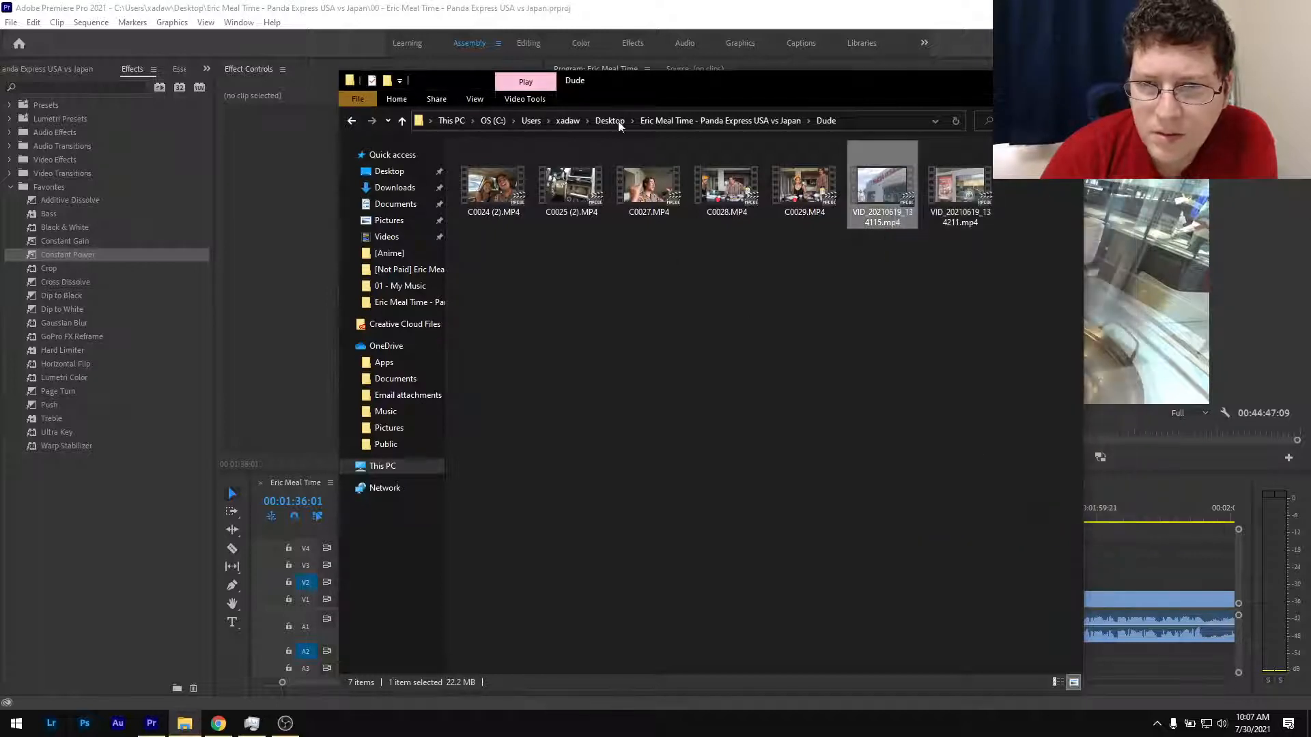
left_click(686, 120)
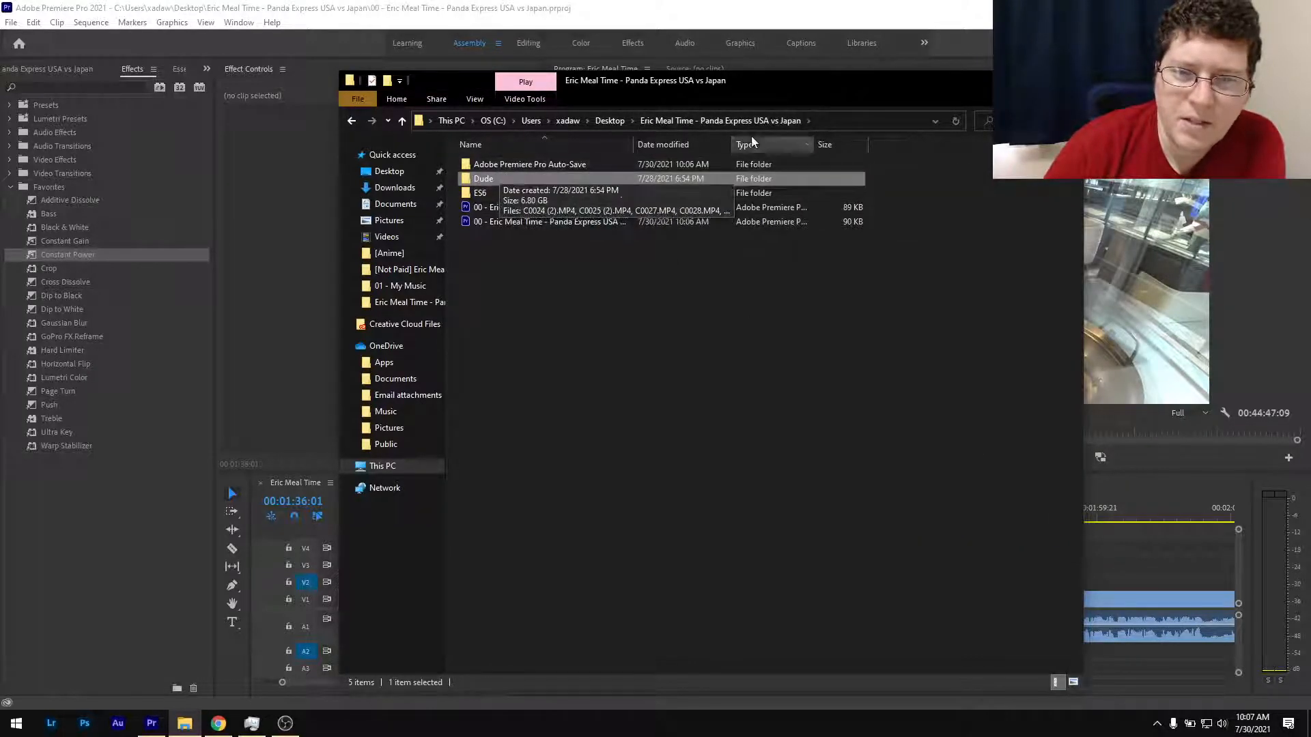
left_click(1004, 81)
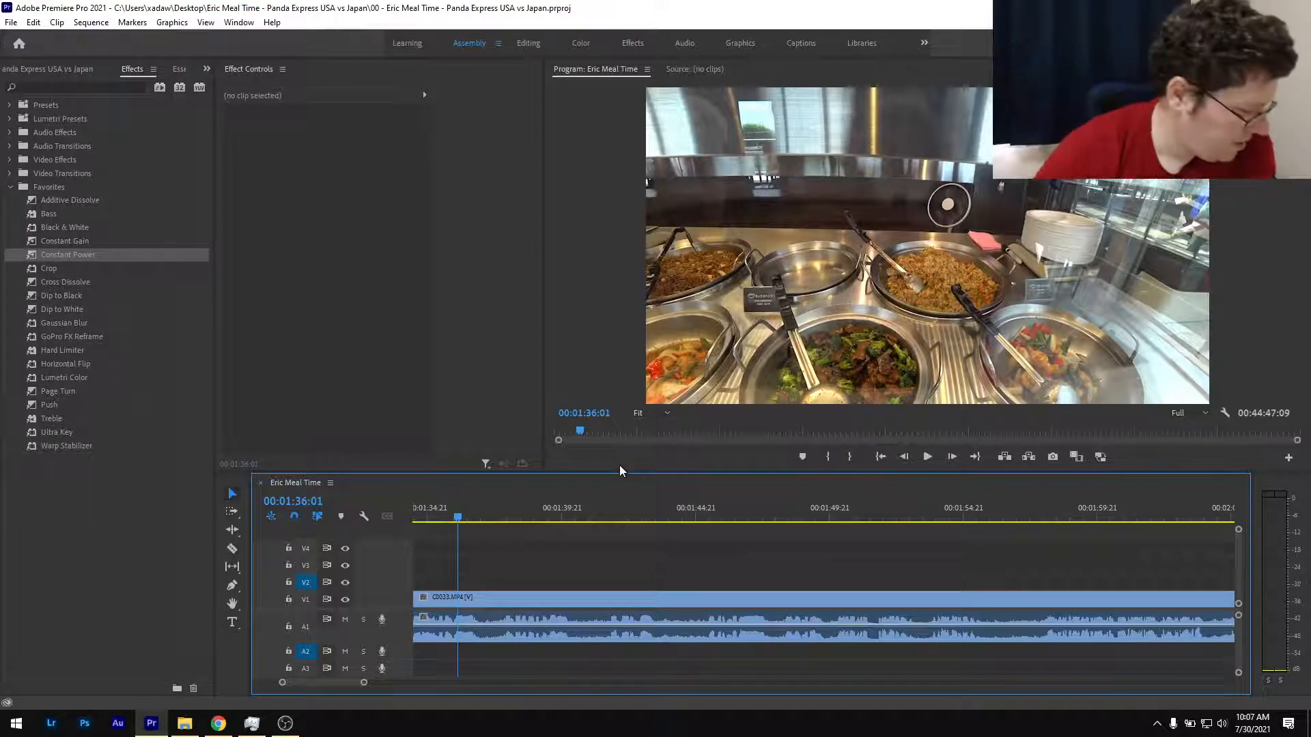
Review the sequence settings again, cancel without changes and place the playhead at 00:01:33:07.
scroll(486, 577, "up", 3)
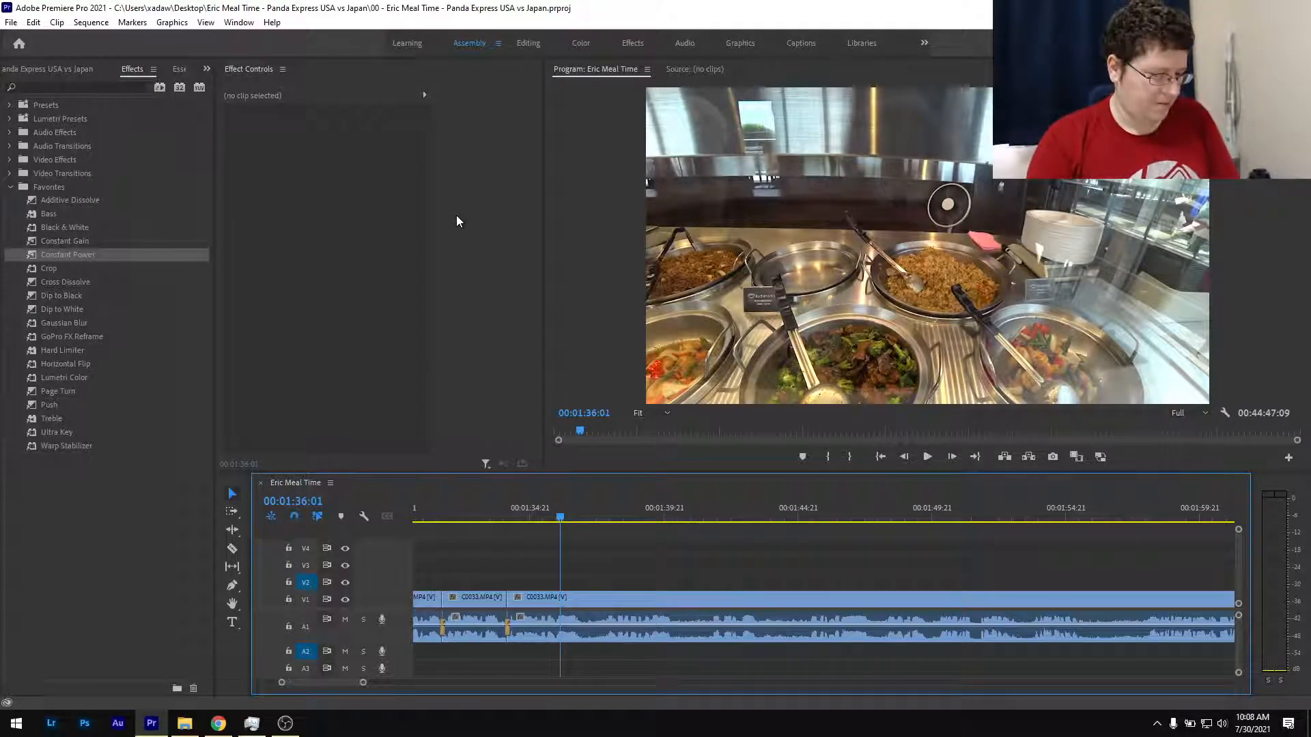
left_click(100, 24)
left_click(102, 38)
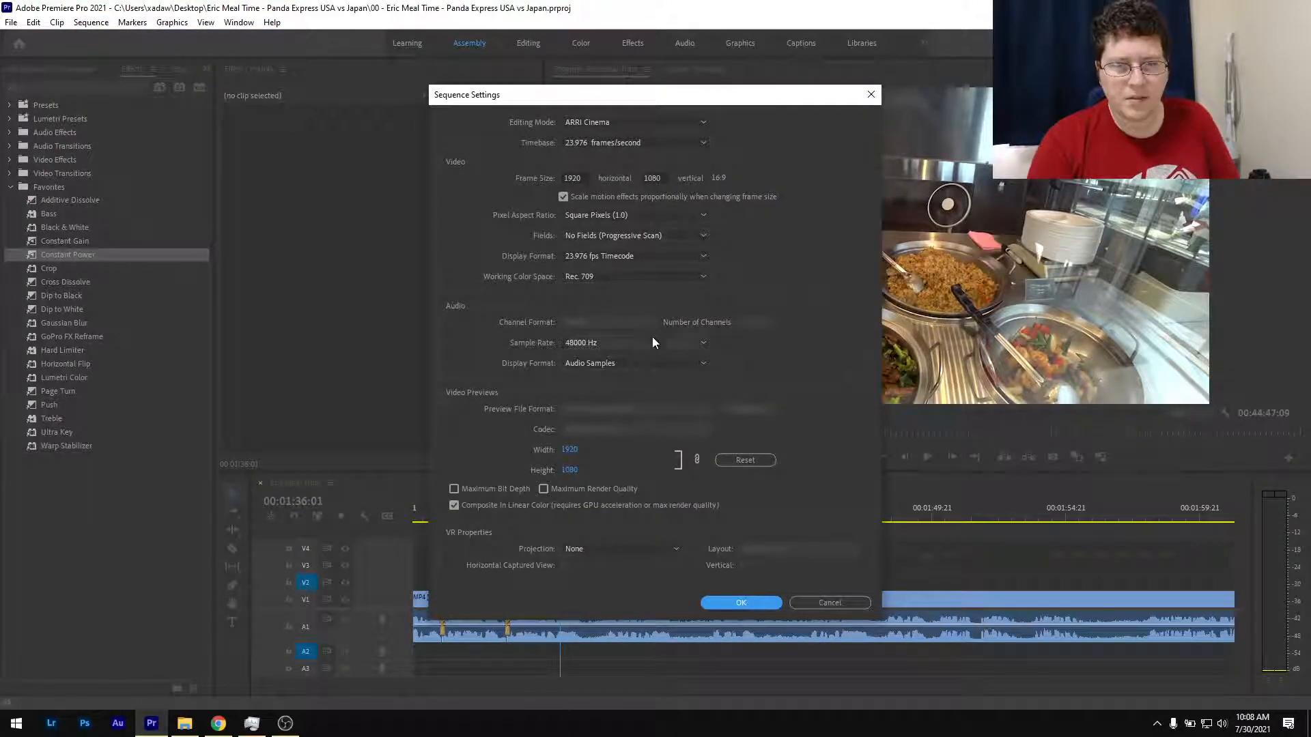
left_click(809, 604)
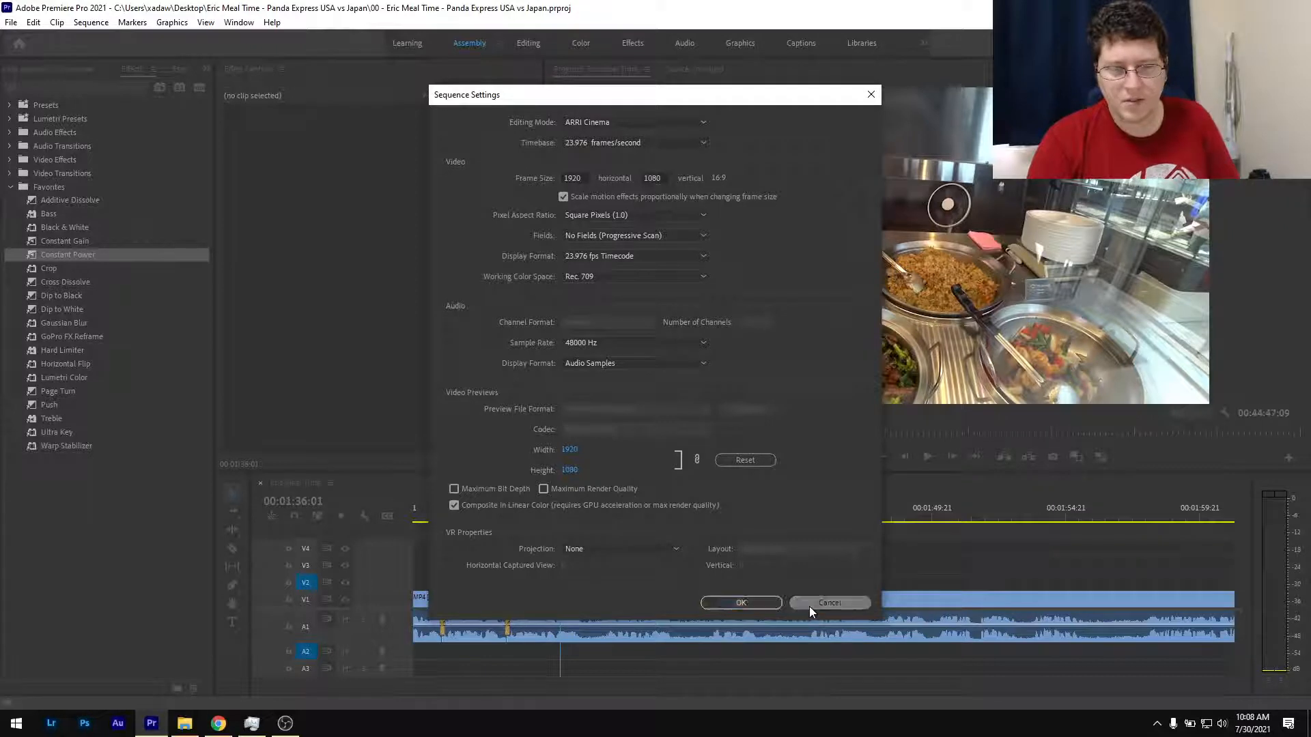
left_click(486, 517)
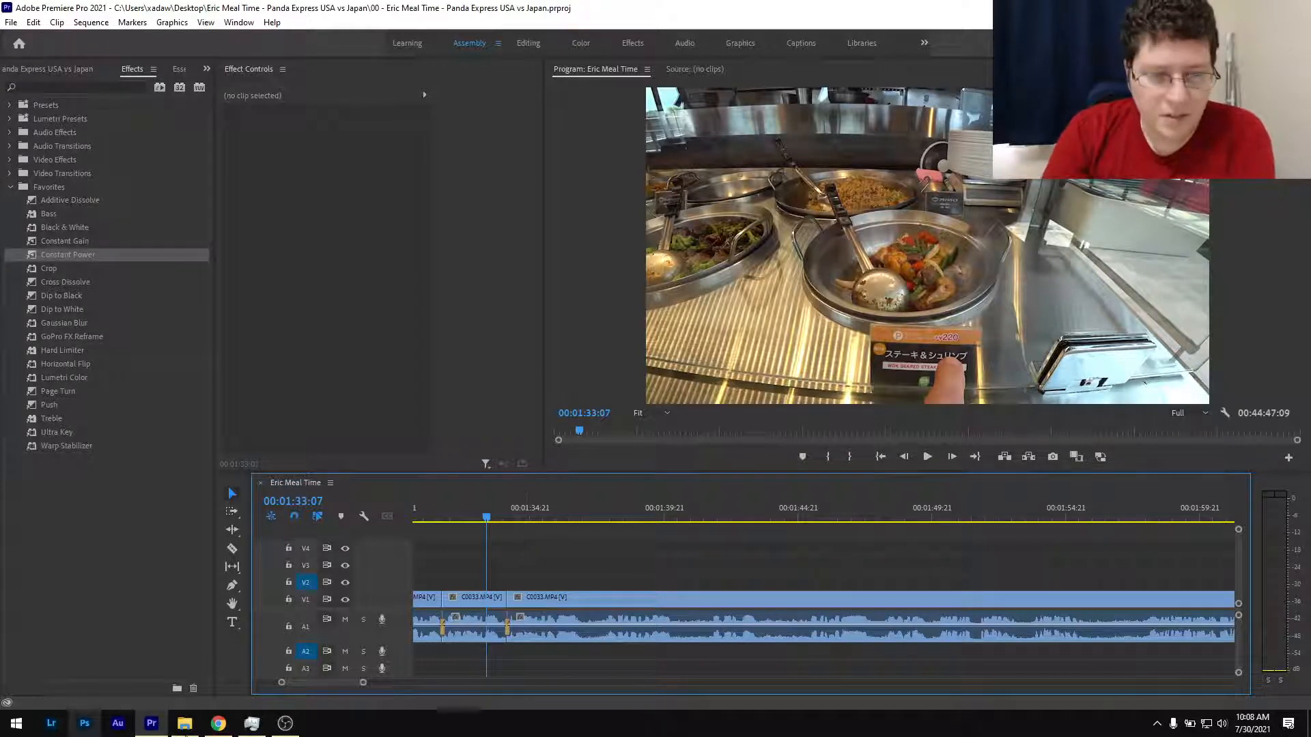
Switch OBS to Scene 2 and back to Scene, minimize its window and bring it up again.
left_click(287, 725)
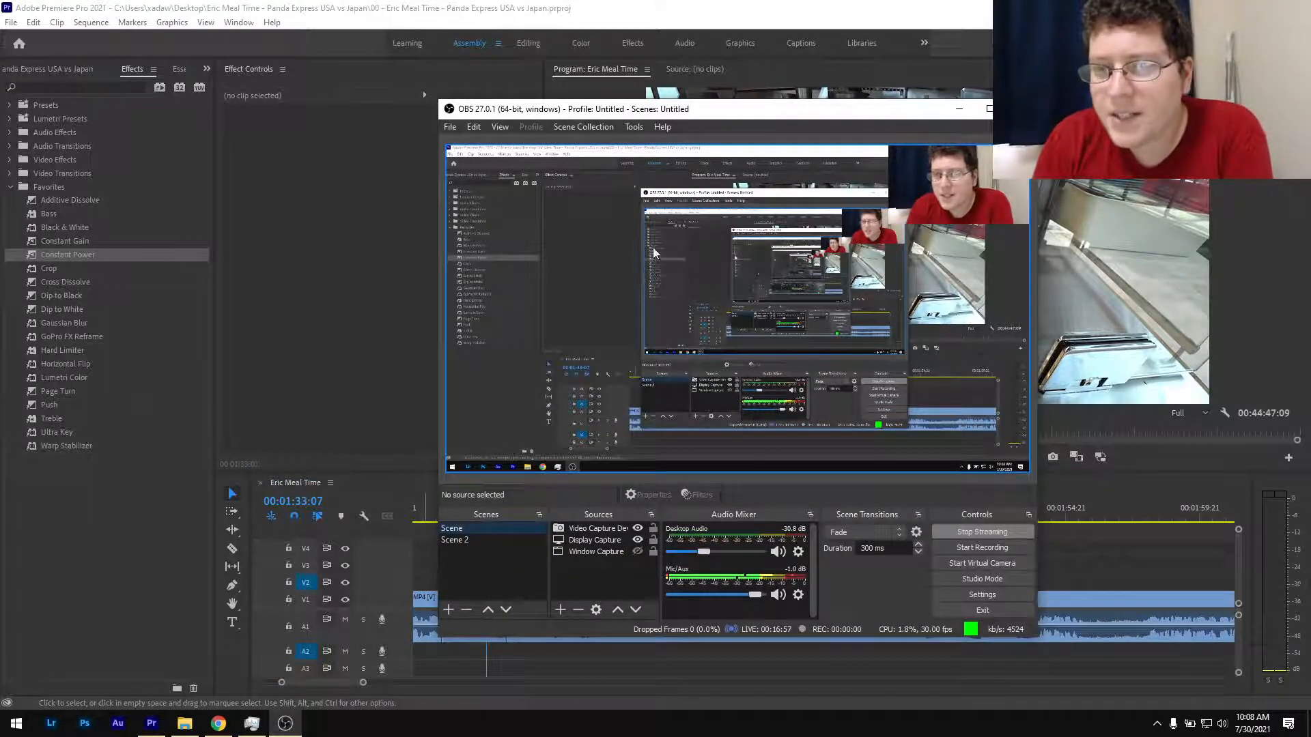
left_click(456, 539)
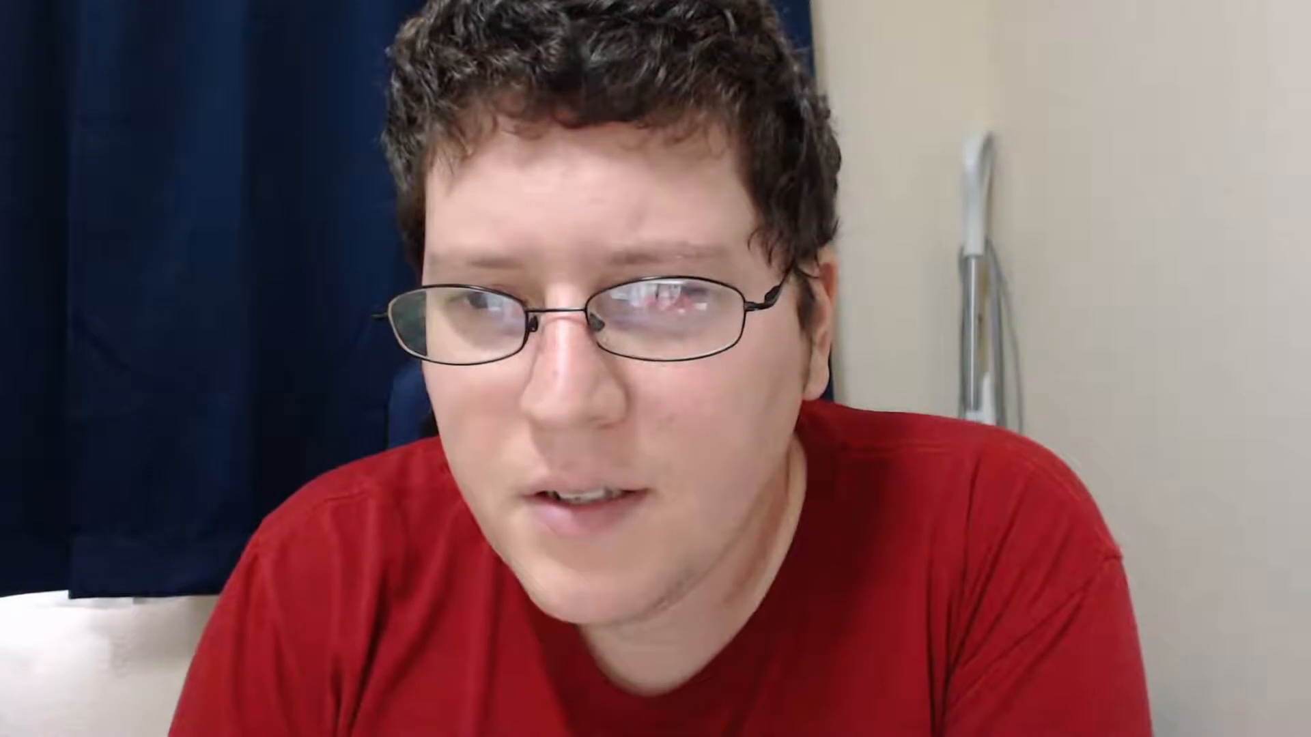
left_click(452, 528)
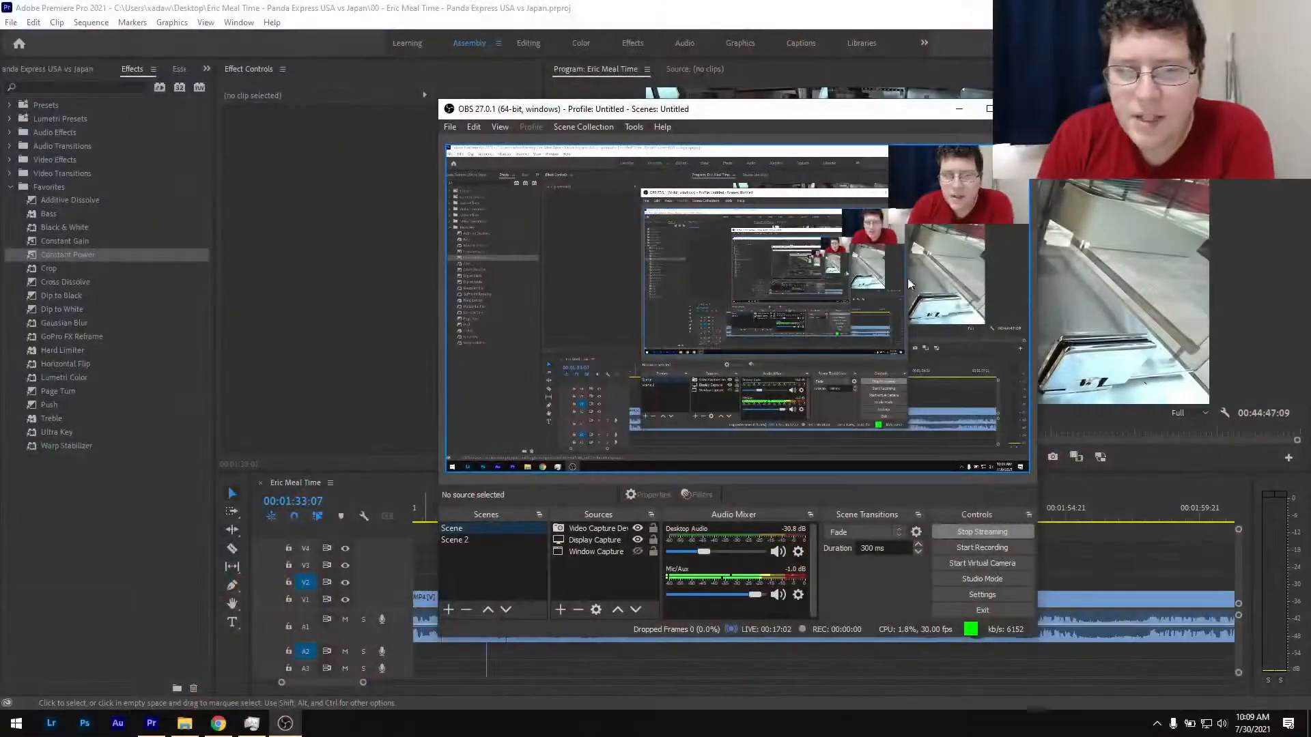
left_click(970, 110)
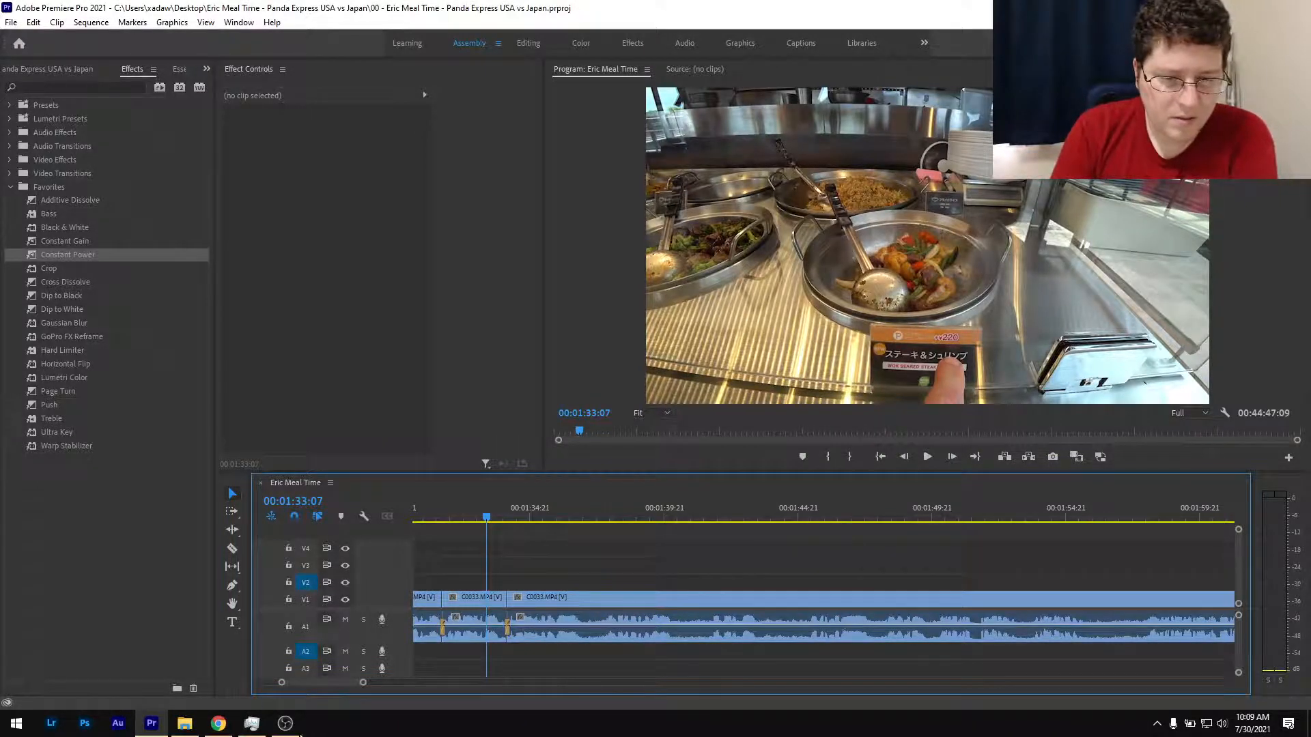
left_click(284, 723)
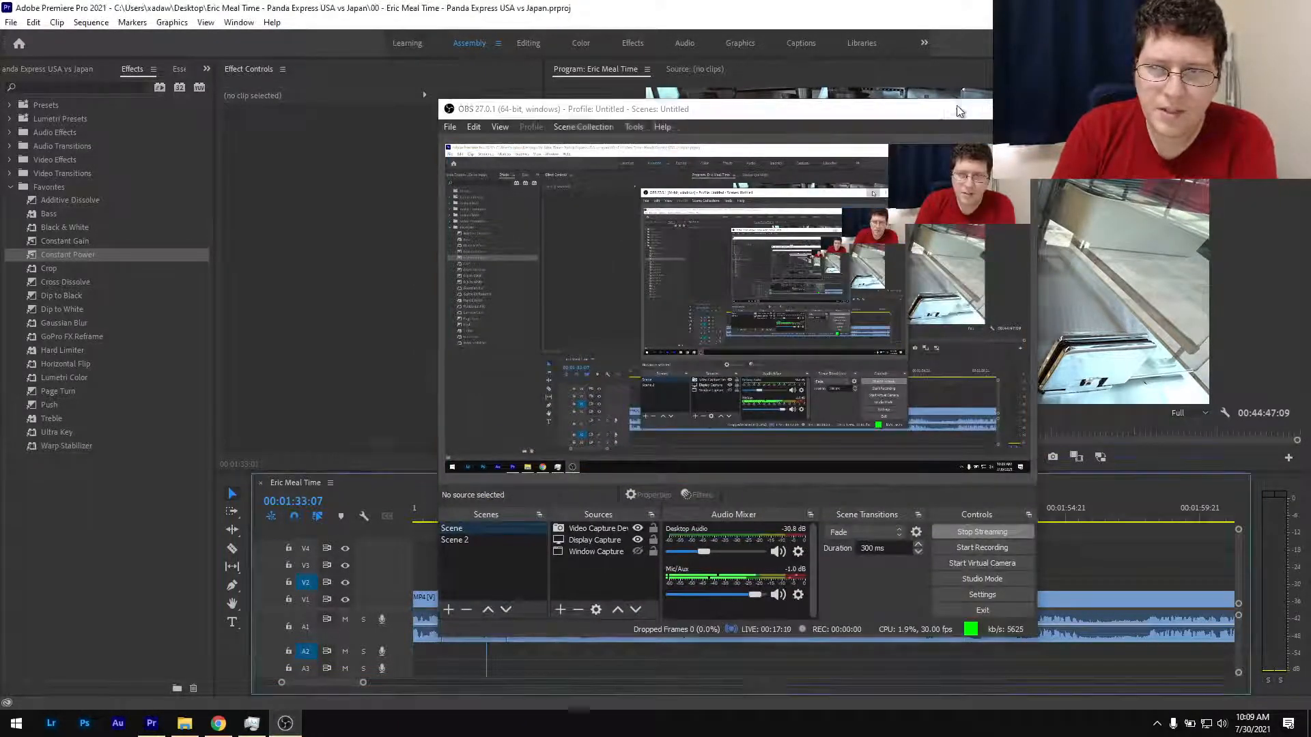
Dismiss the OBS window and play the sequence from 00:01:32:09.
left_click(959, 109)
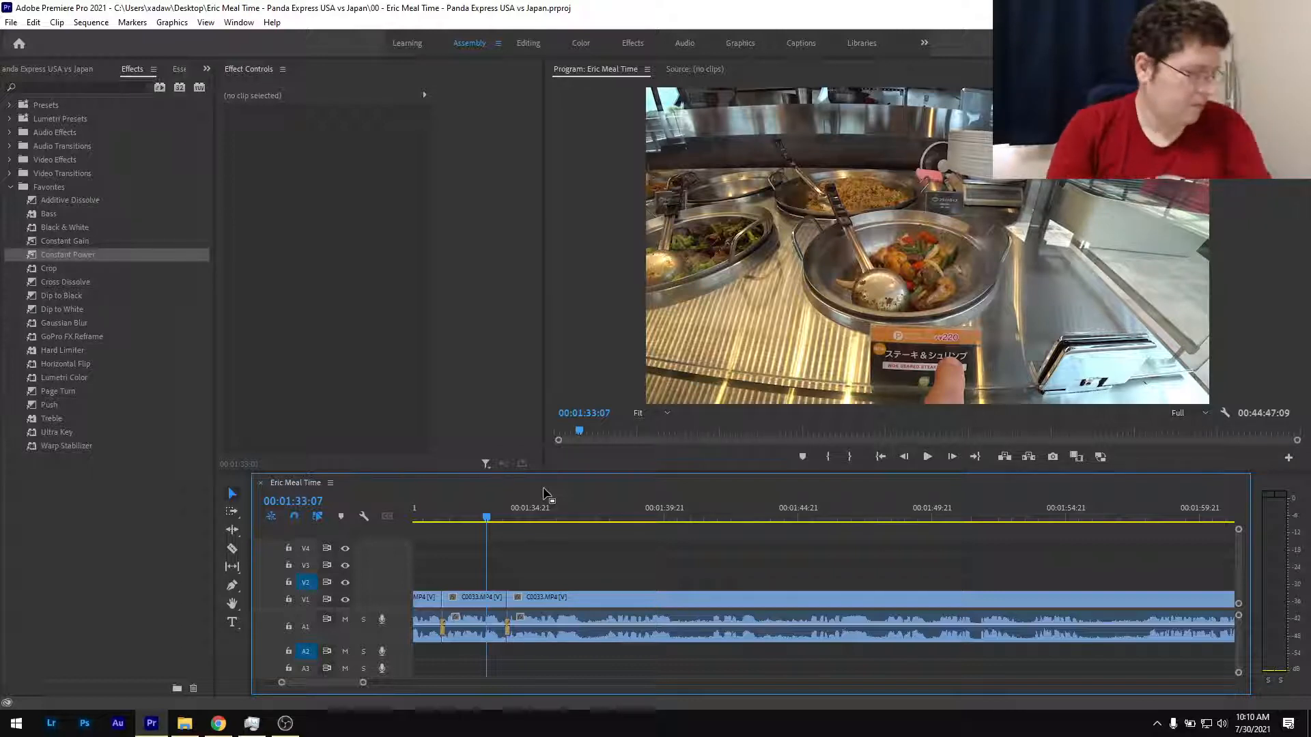
left_click(463, 517)
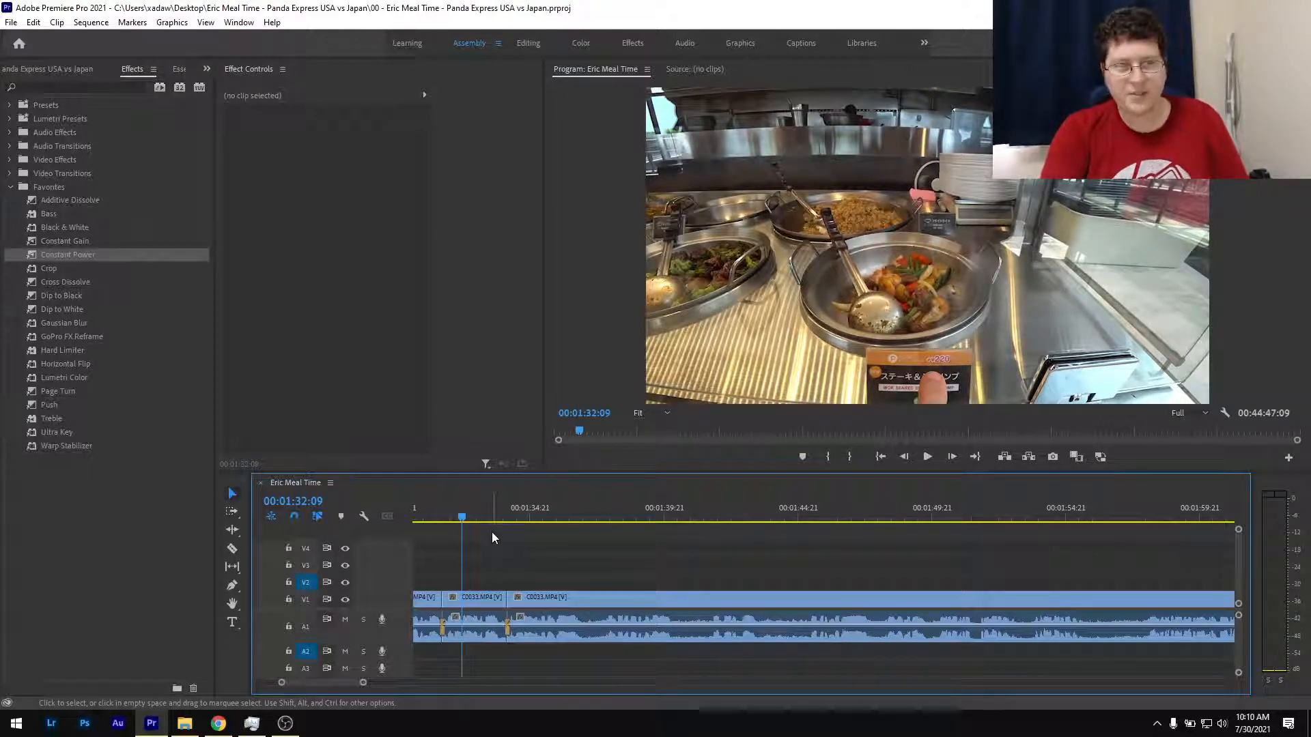
key("space")
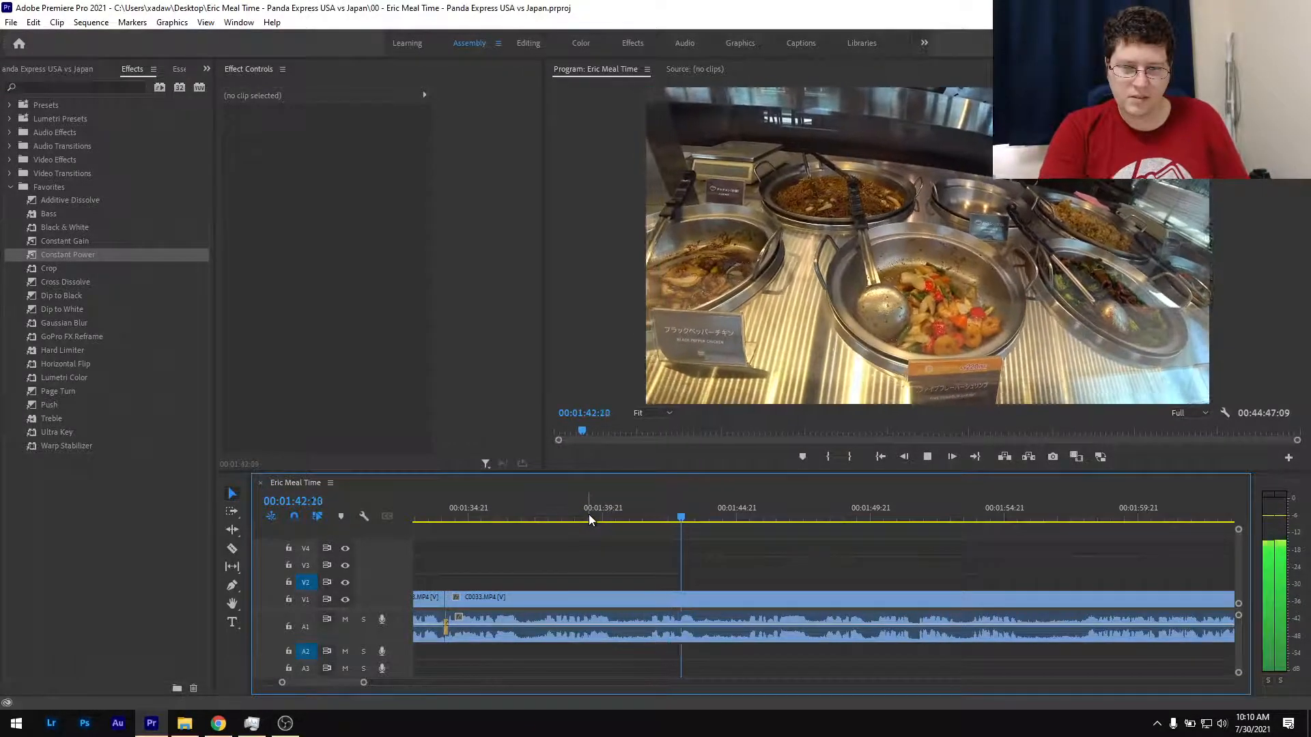
Split C0033.MP4 at about 00:01:40 and at 00:01:41:15, and ripple-delete the short piece between the cuts.
left_click(595, 517)
left_click_drag(597, 518, 650, 524)
key("ctrl+k")
key("ctrl+k")
left_click(632, 599)
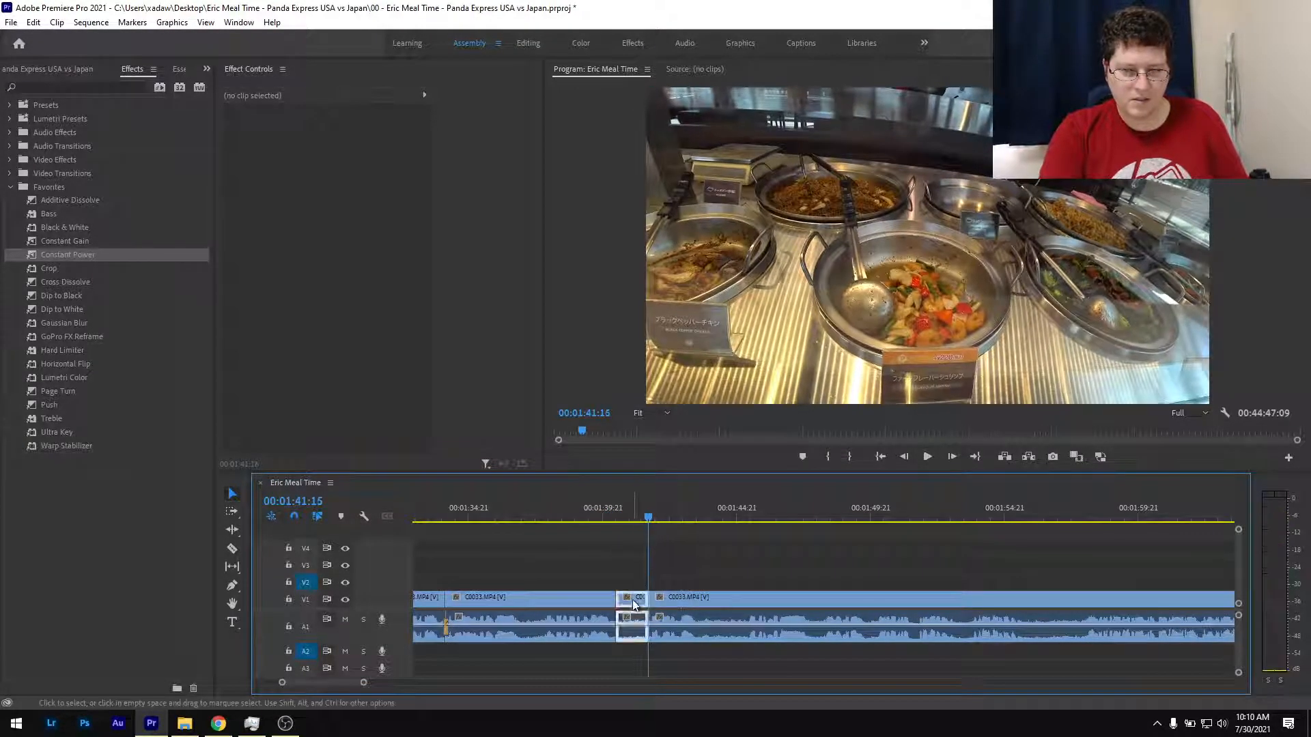
key("shift+Delete")
Add a Constant Power transition to the audio cut near 00:01:40, save the project and play it from 00:01:38:17.
left_click(573, 505)
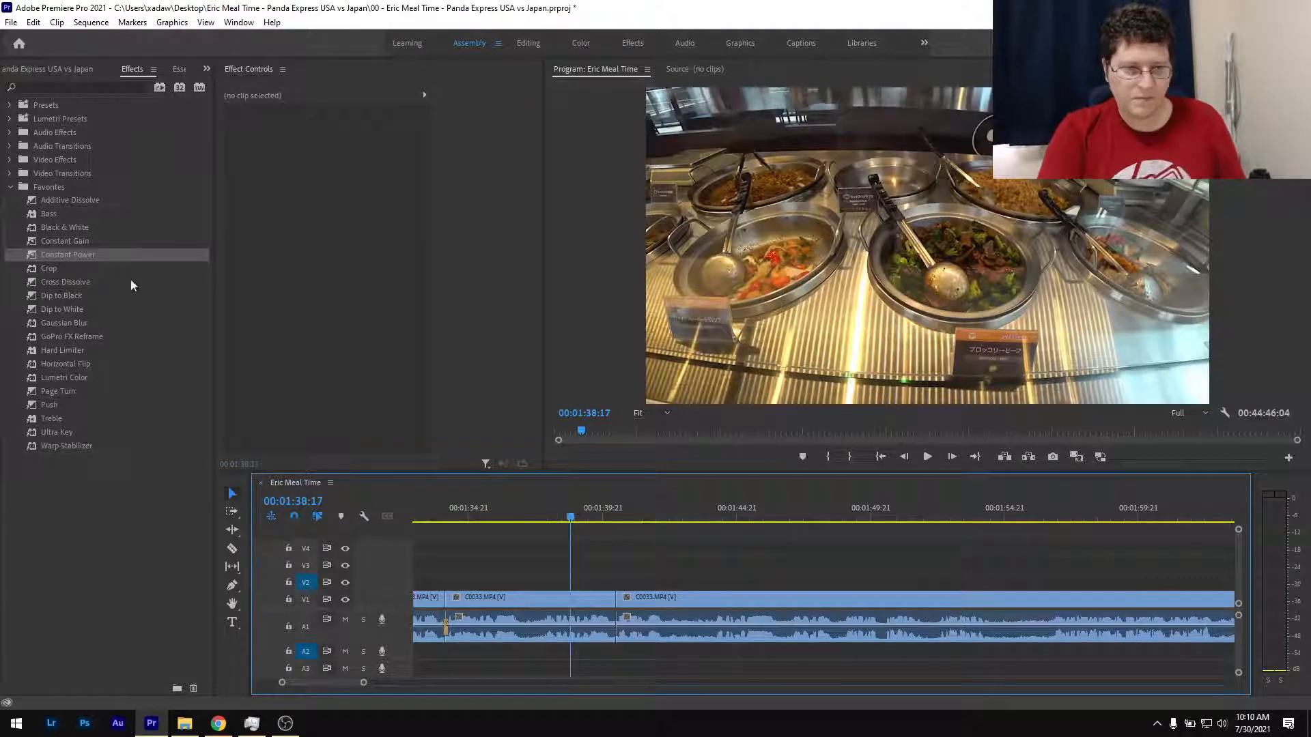
left_click_drag(79, 256, 613, 624)
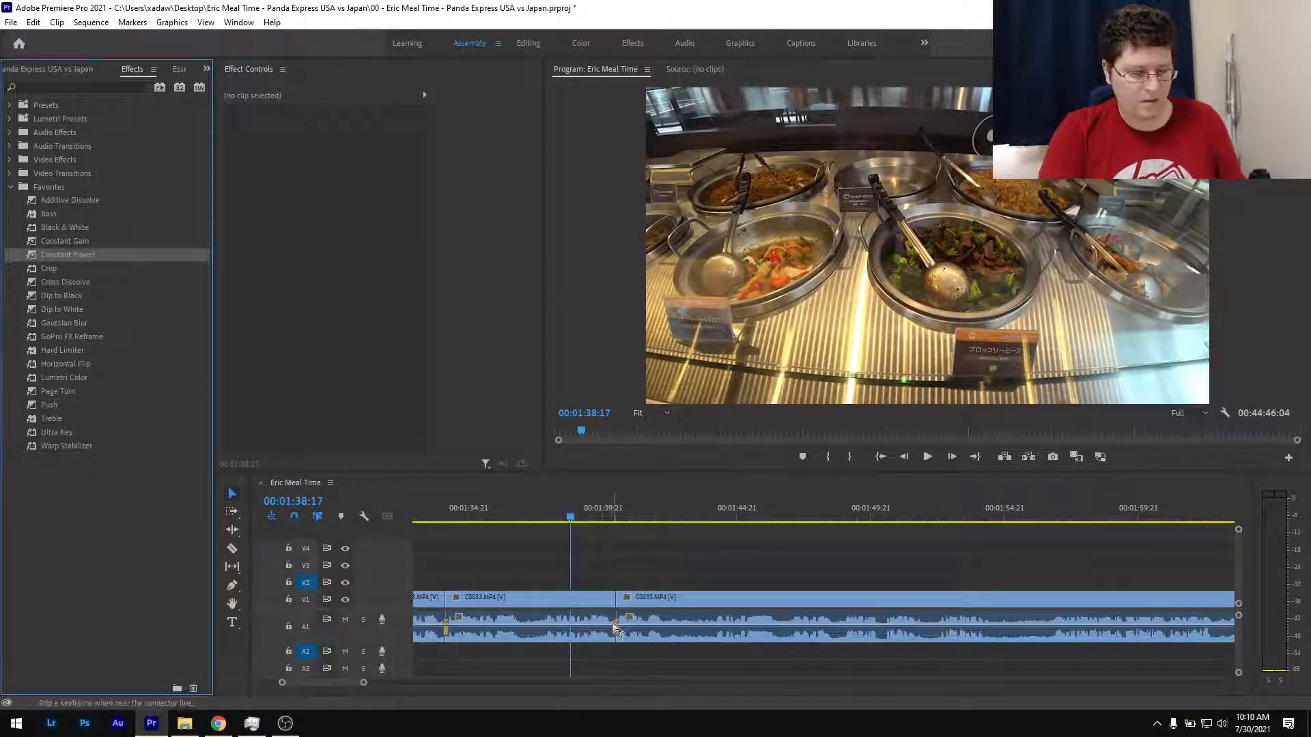
key("ctrl+s")
key("space")
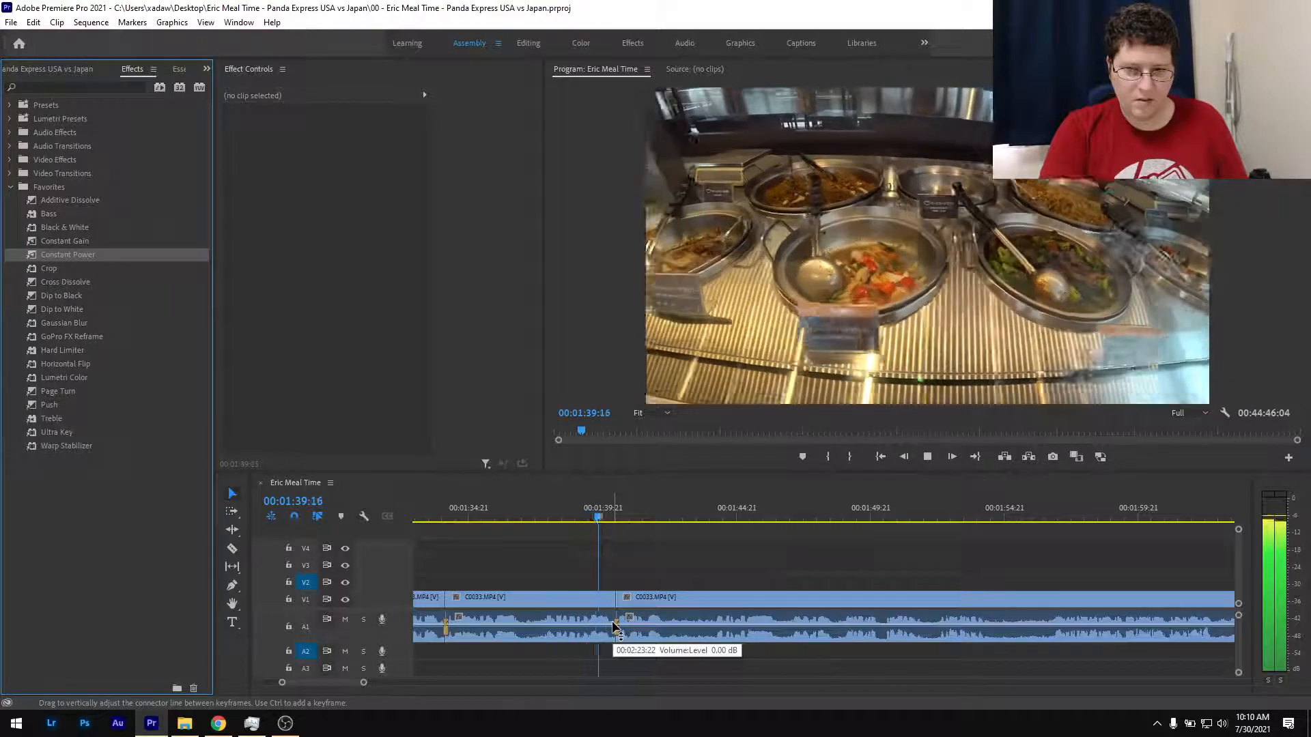
Split the clip at about 00:01:42:10 and at 00:01:44:01, and ripple-delete the section between them.
scroll(612, 622, "down", 2)
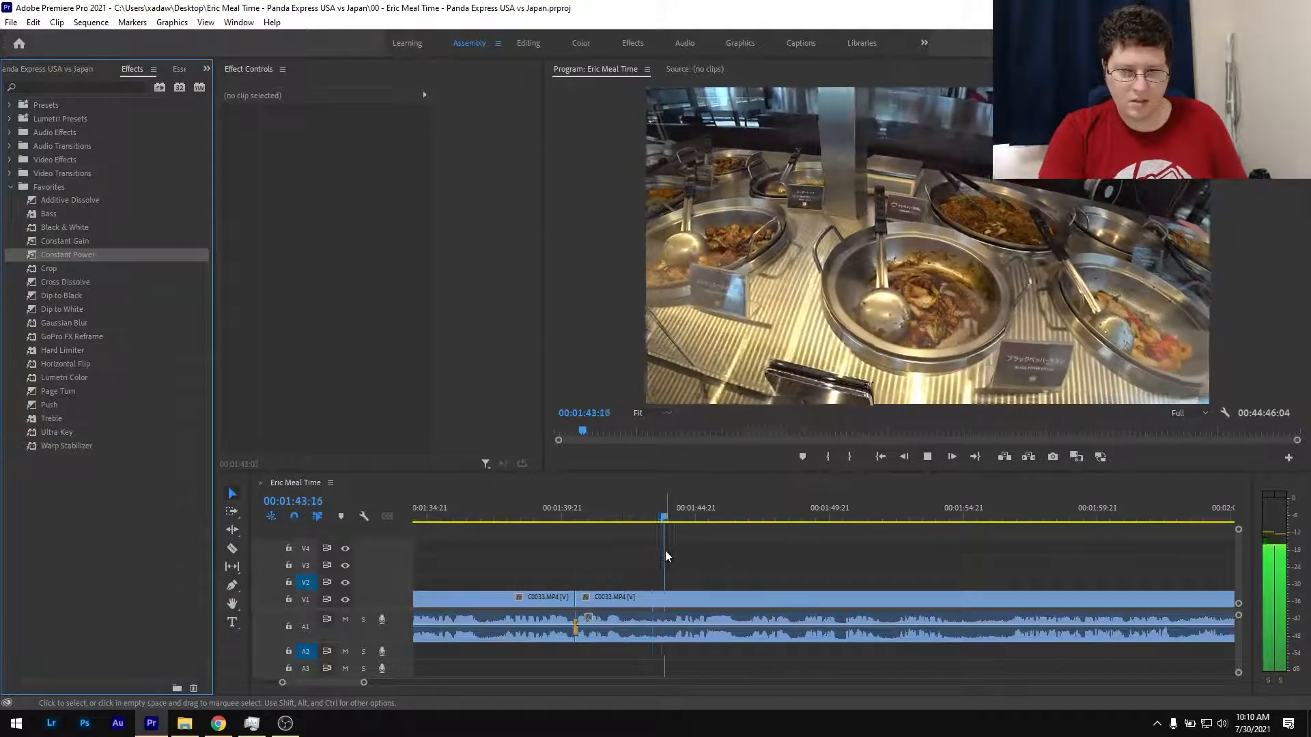
left_click_drag(613, 520, 676, 533)
key("ctrl+k")
key("ctrl+k")
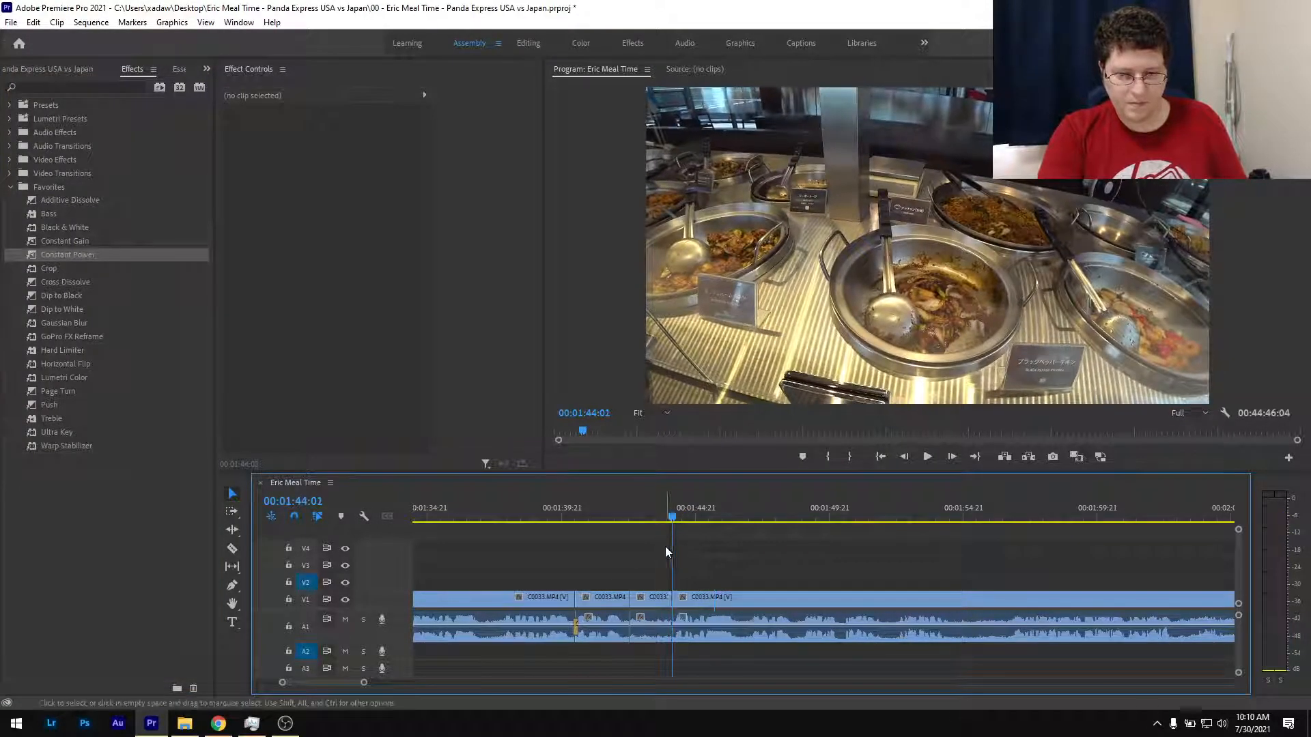
left_click(661, 598)
key("shift+Delete")
Apply Constant Power to the audio cut near 00:01:42:10 and play the sequence from 00:01:41:11.
left_click(603, 514)
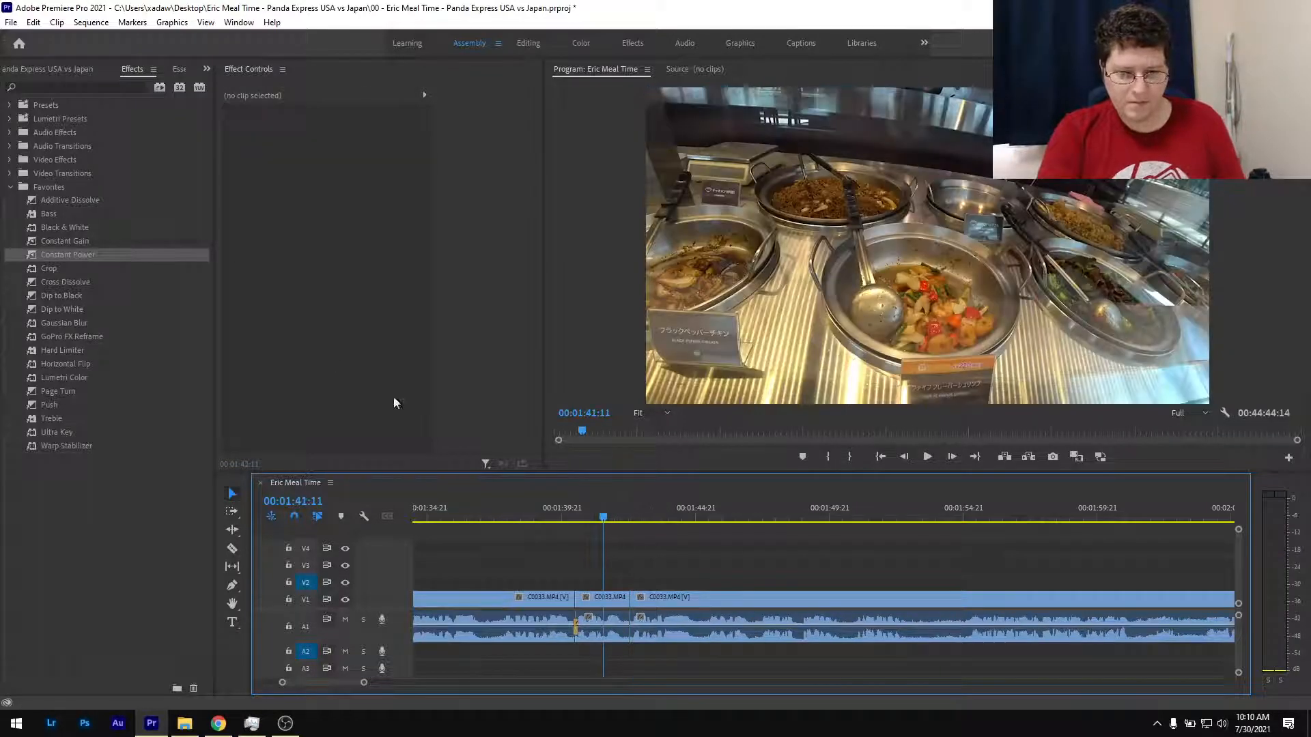
left_click_drag(96, 260, 629, 634)
key("space")
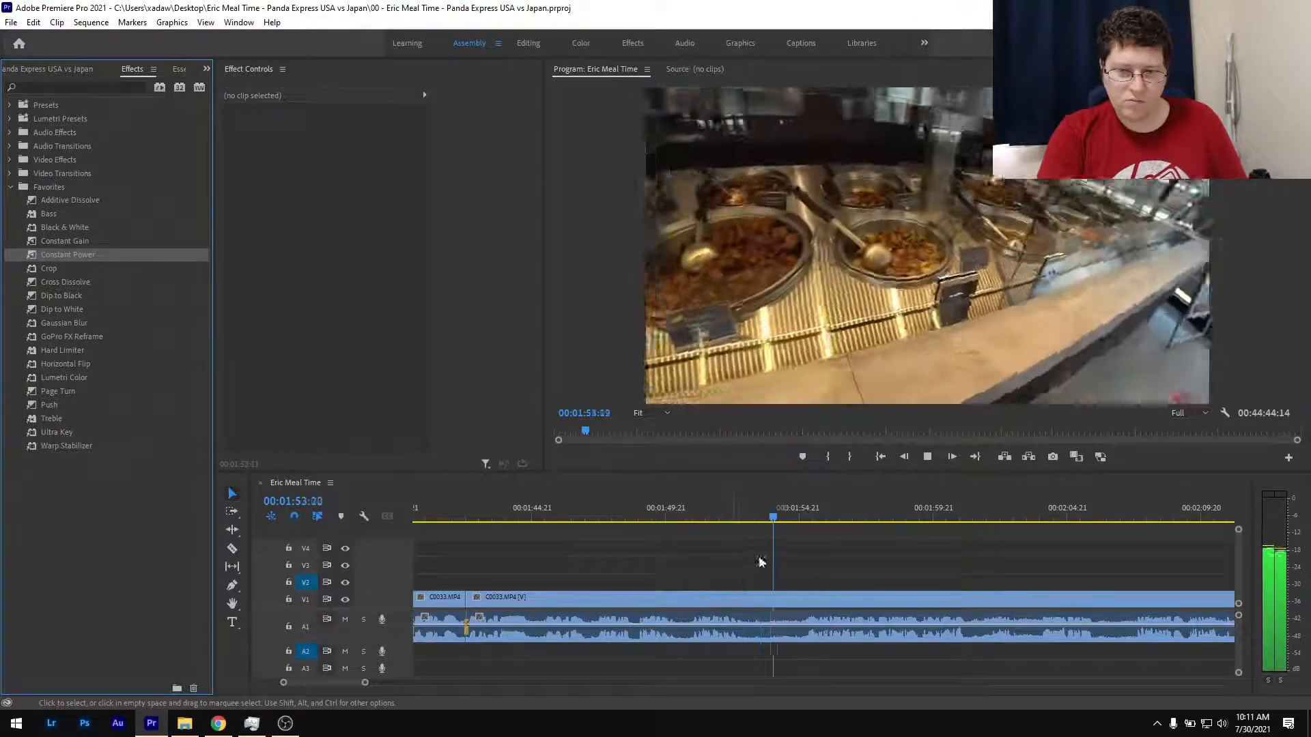
Split the clip at about 00:01:53 and 00:01:54:21, and ripple-delete the part between the cuts.
left_click_drag(718, 518, 755, 521)
key("ctrl+k")
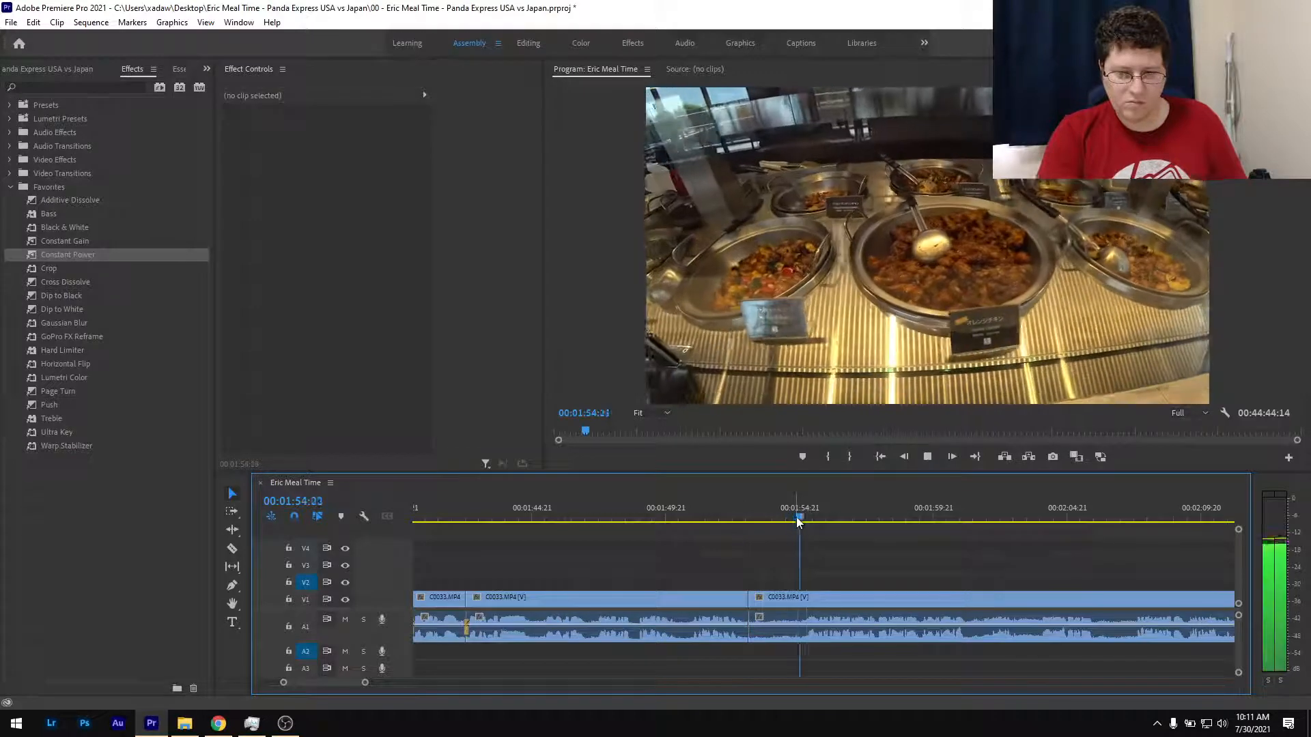
left_click_drag(796, 517, 712, 517)
key("ctrl+k")
left_click(781, 599)
key("shift+Delete")
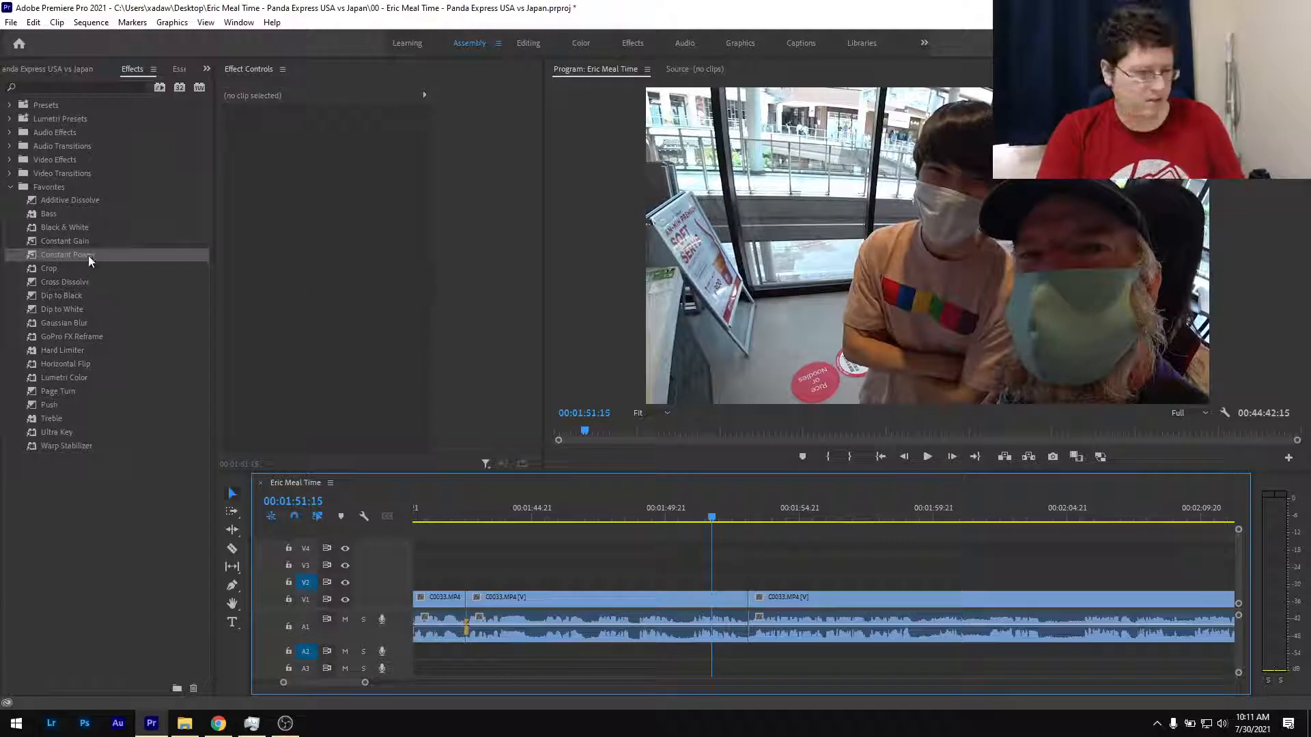
Place a Constant Power transition on the audio cut near 00:01:53, save the project and play it from 00:01:51:15.
left_click_drag(88, 255, 604, 591)
left_click_drag(753, 650, 748, 638)
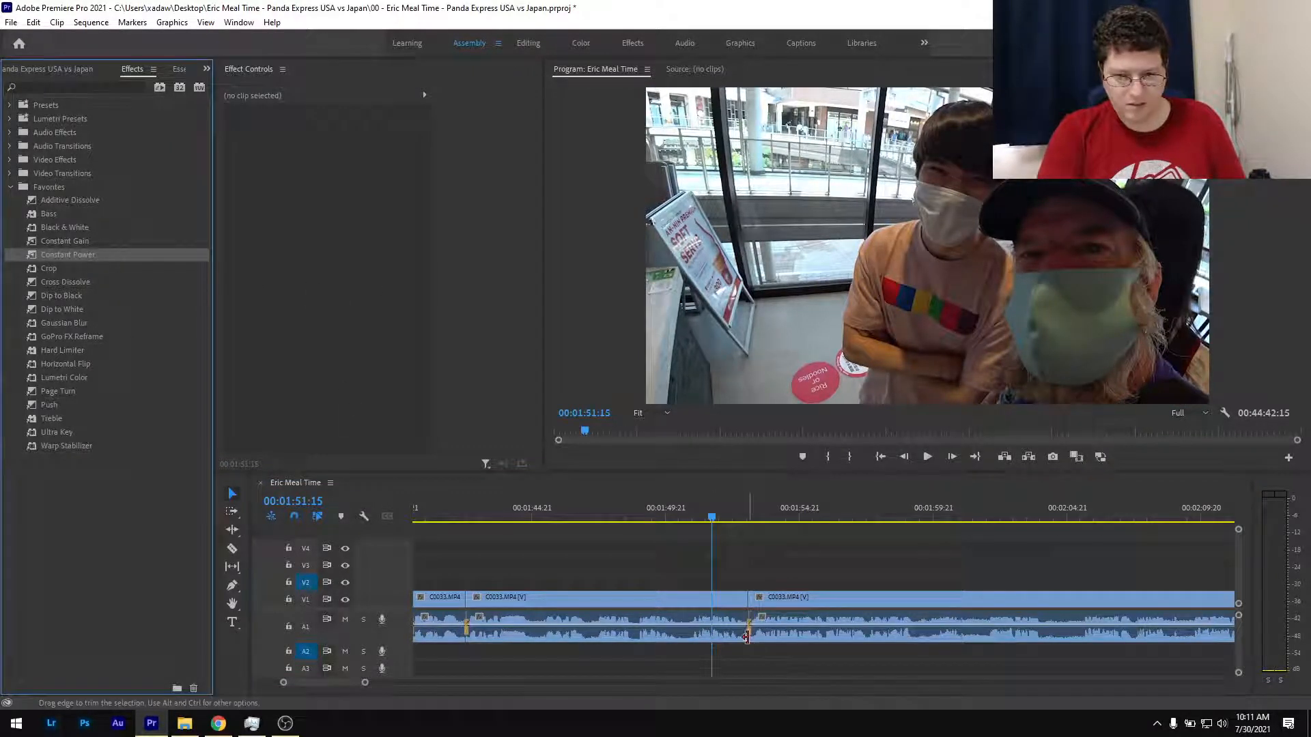
key("ctrl+s")
scroll(621, 653, "down", 3)
scroll(596, 645, "down", 2)
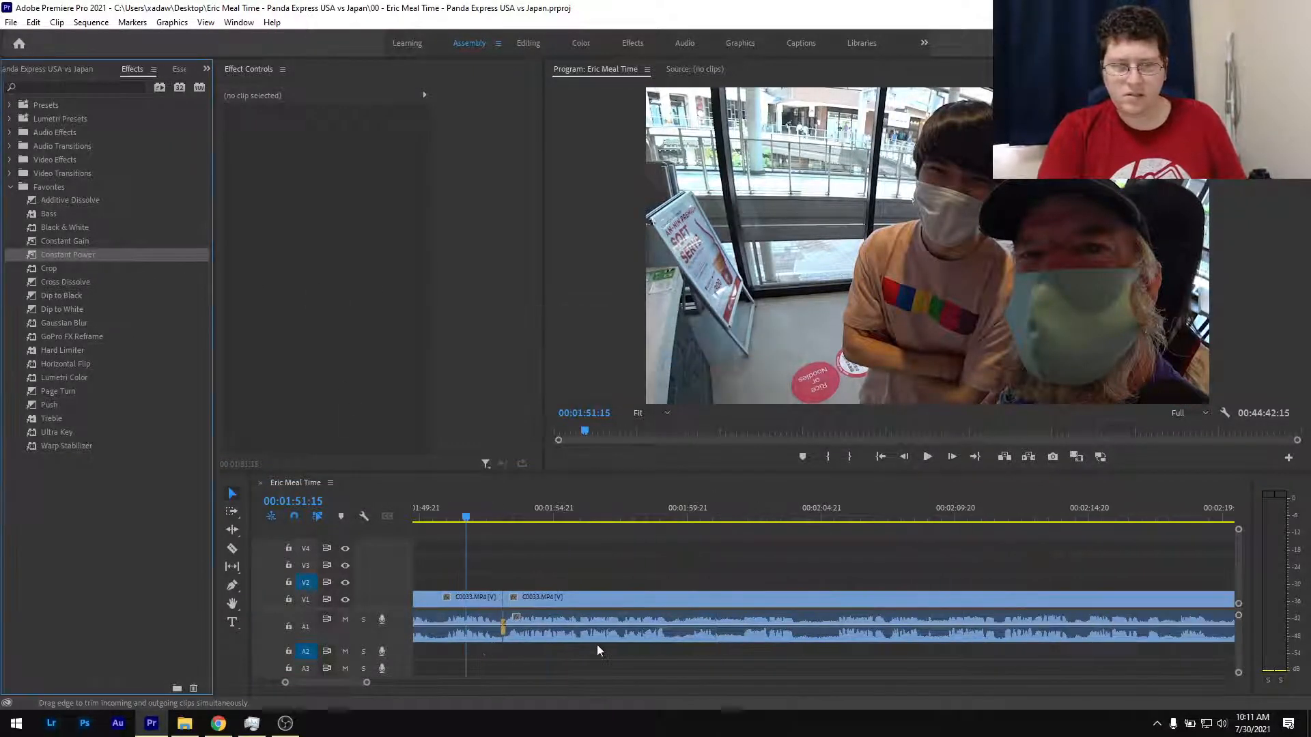
key("space")
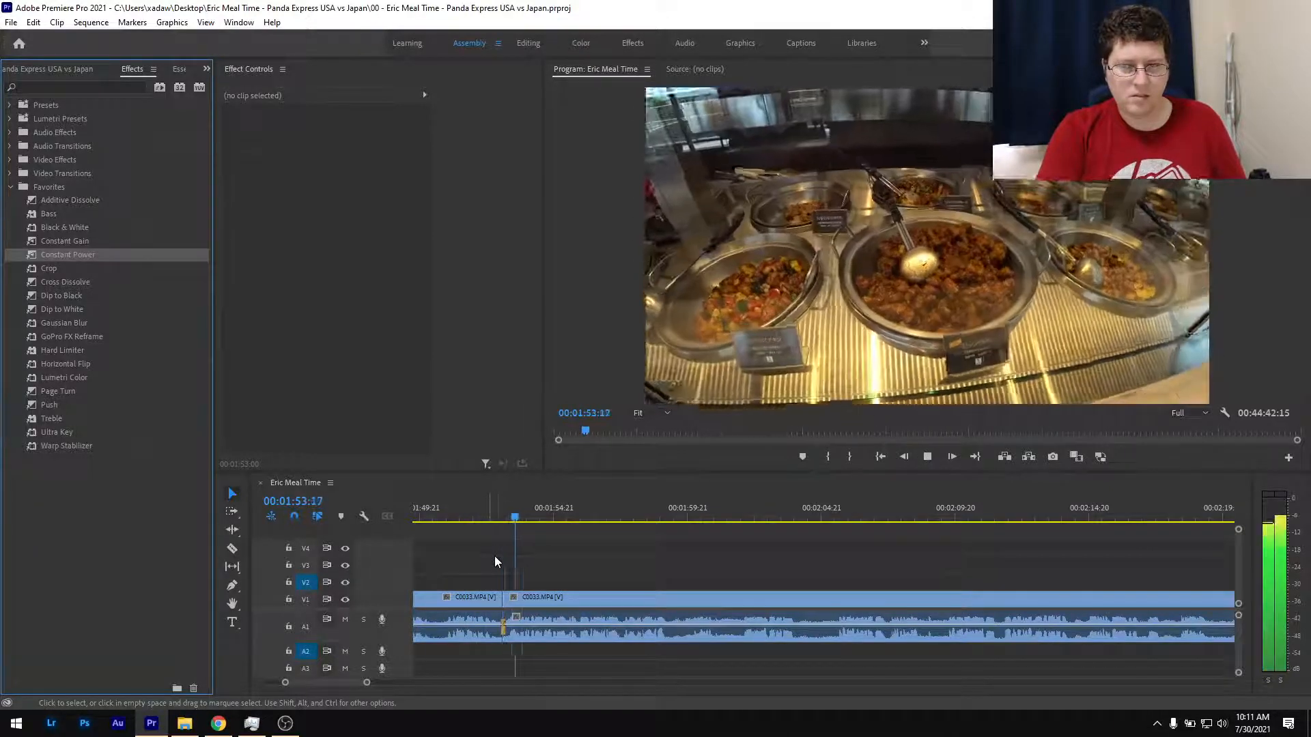
Split the clip at 00:01:59:14 and 00:02:01:21, and ripple-delete the section in between.
scroll(591, 567, "down", 2)
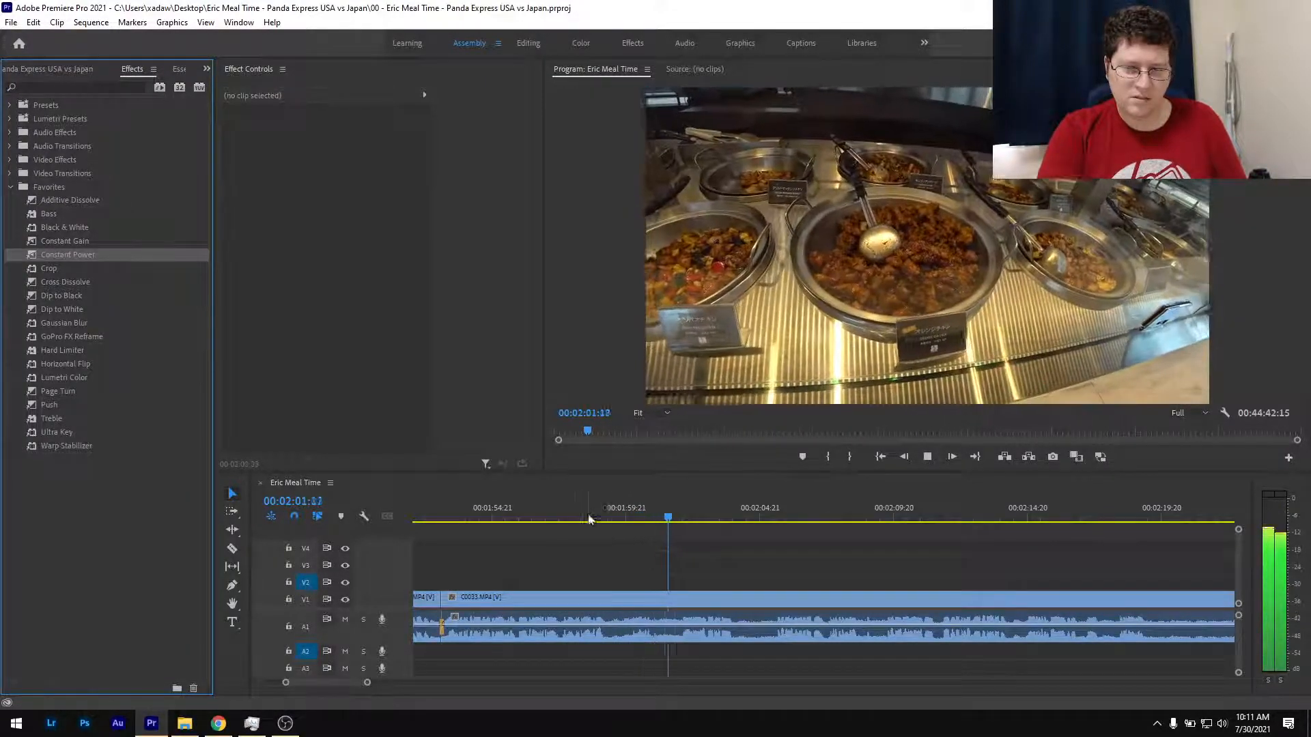
left_click_drag(586, 520, 622, 521)
key("ctrl+k")
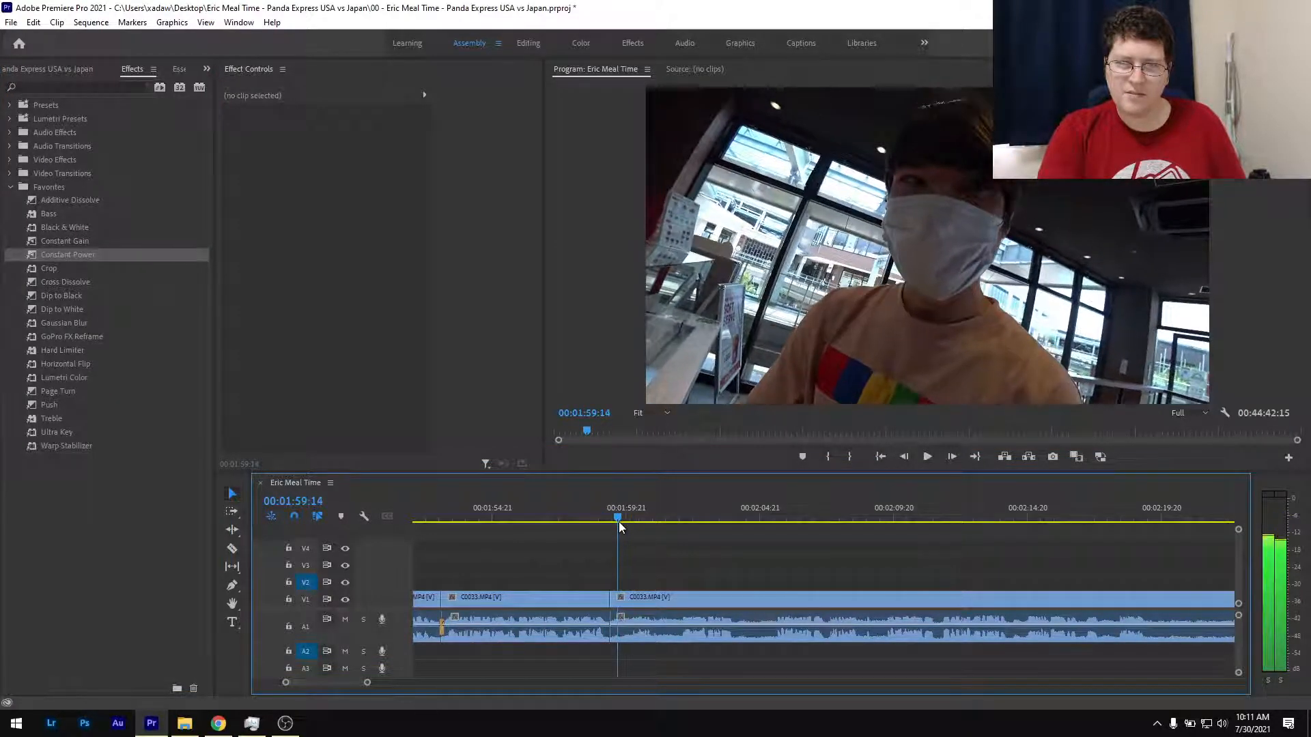
key("ctrl+z")
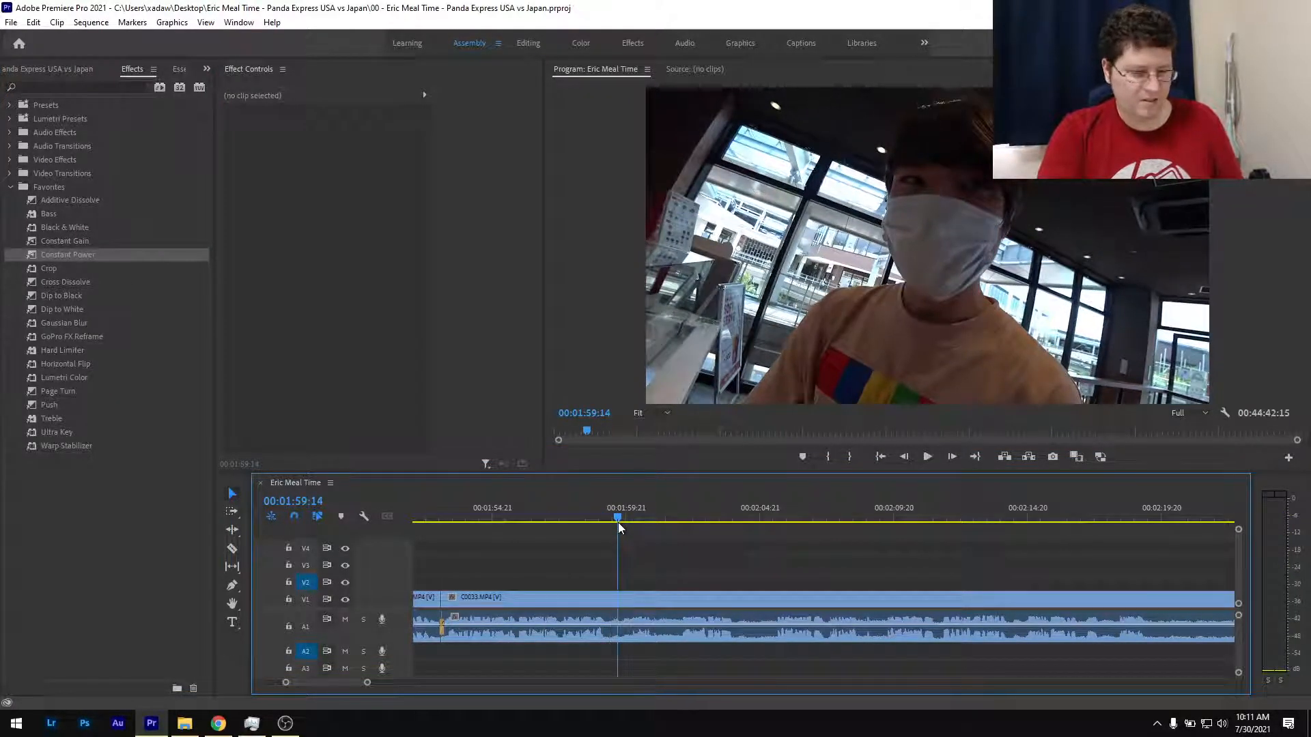
key("ctrl+k")
left_click_drag(617, 521, 755, 518)
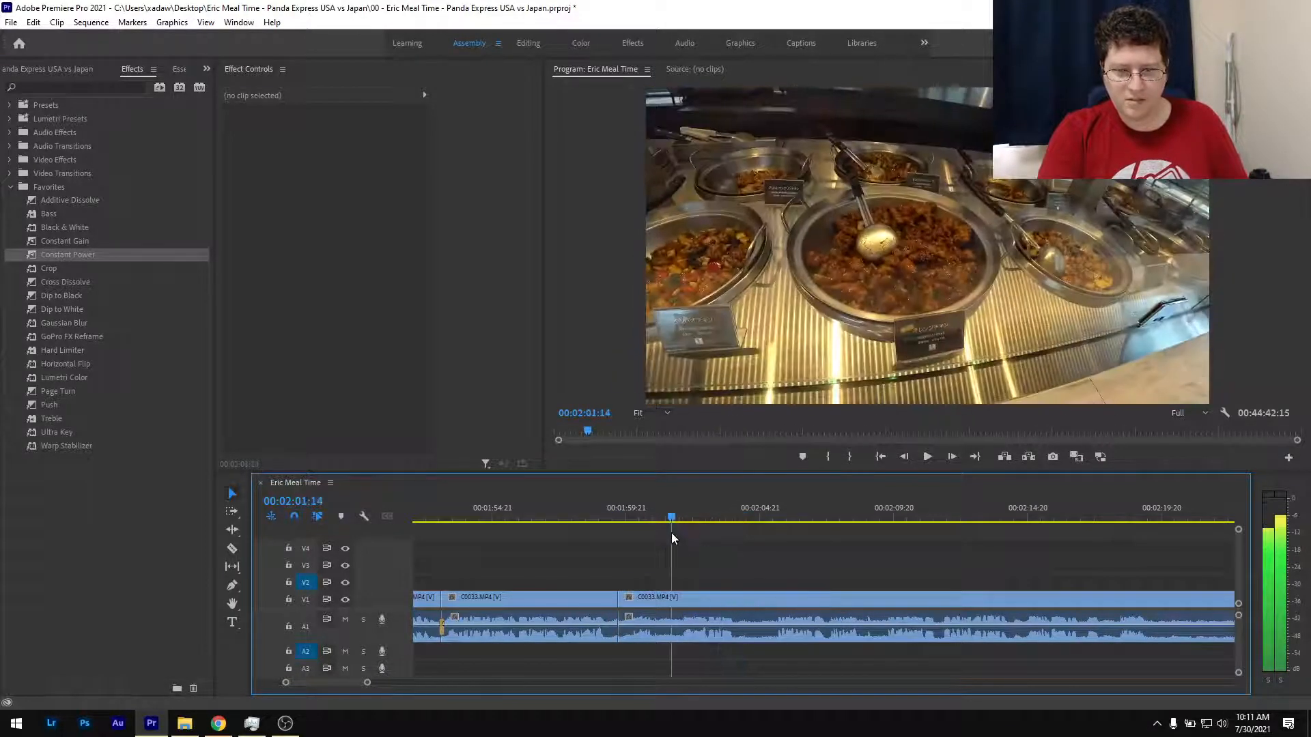
key("space")
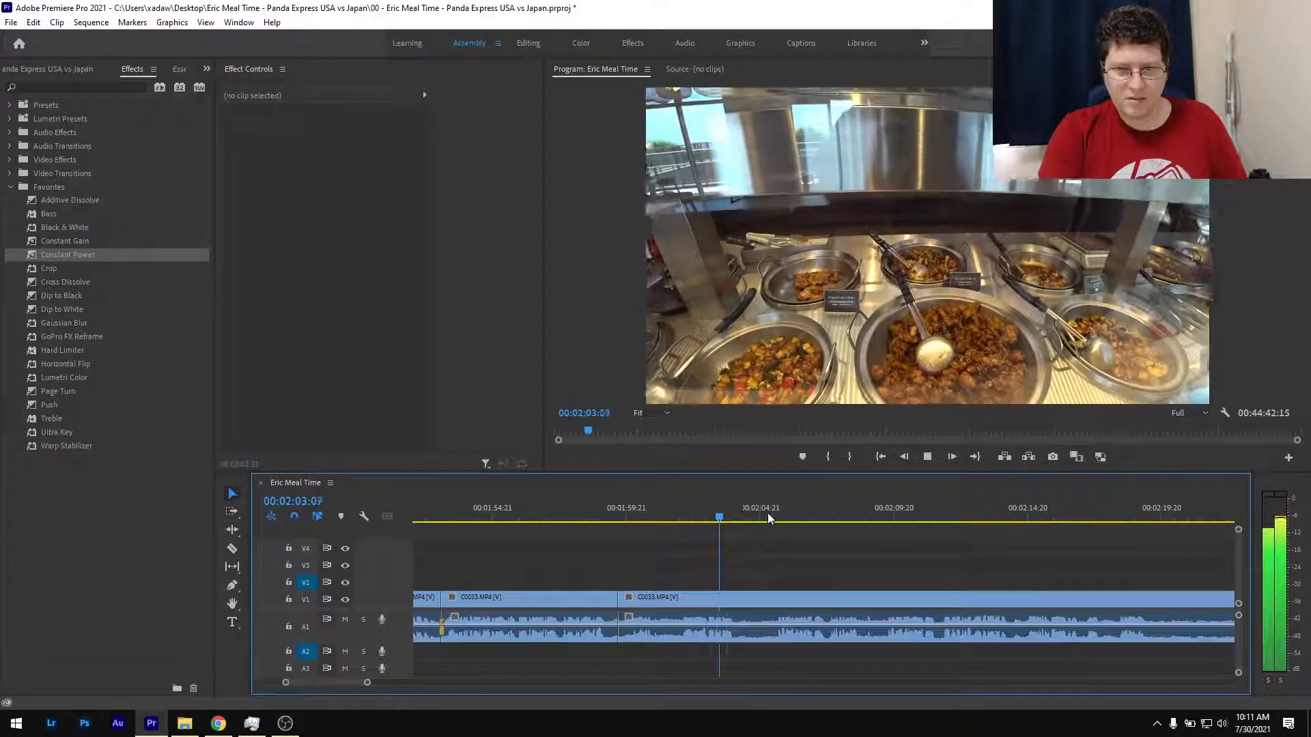
left_click_drag(710, 518, 680, 527)
key("ctrl+k")
left_click(665, 594)
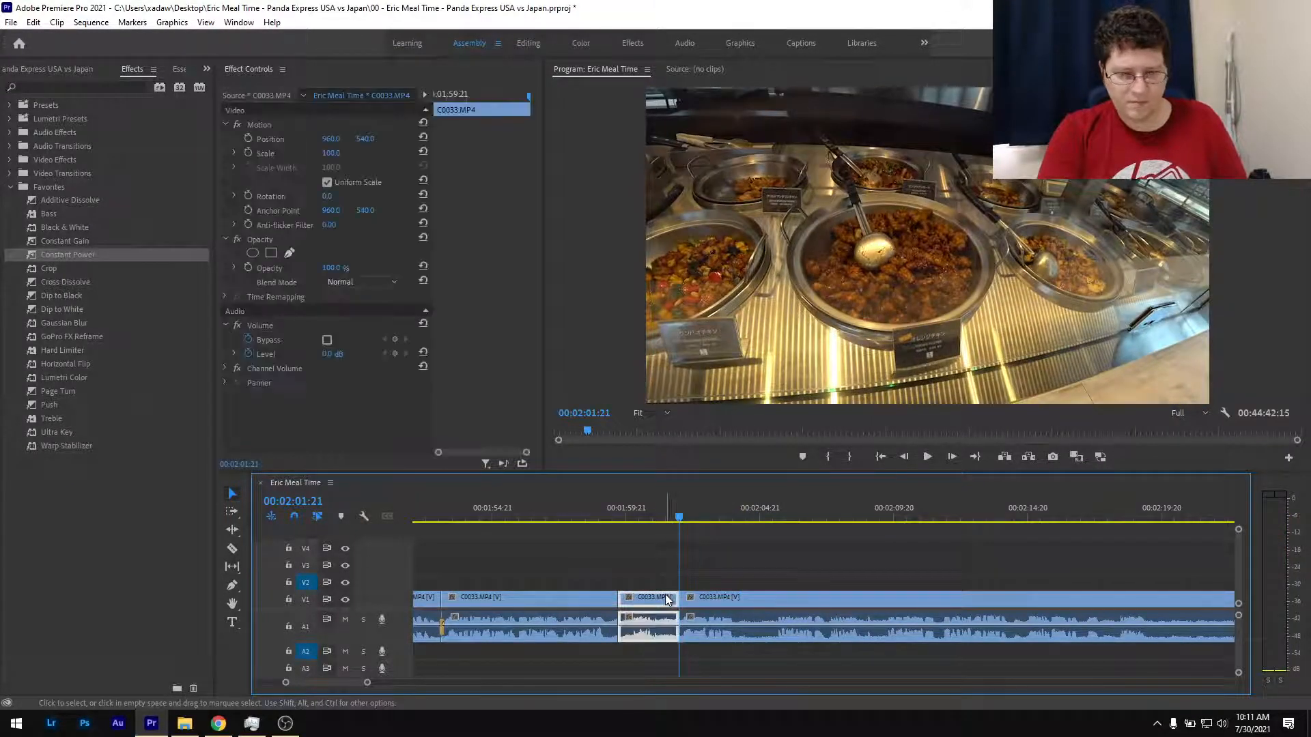
key("shift+Delete")
Add Constant Power to the audio cut at 00:01:59:14, save the project and play it from 00:01:58:14.
left_click(591, 516)
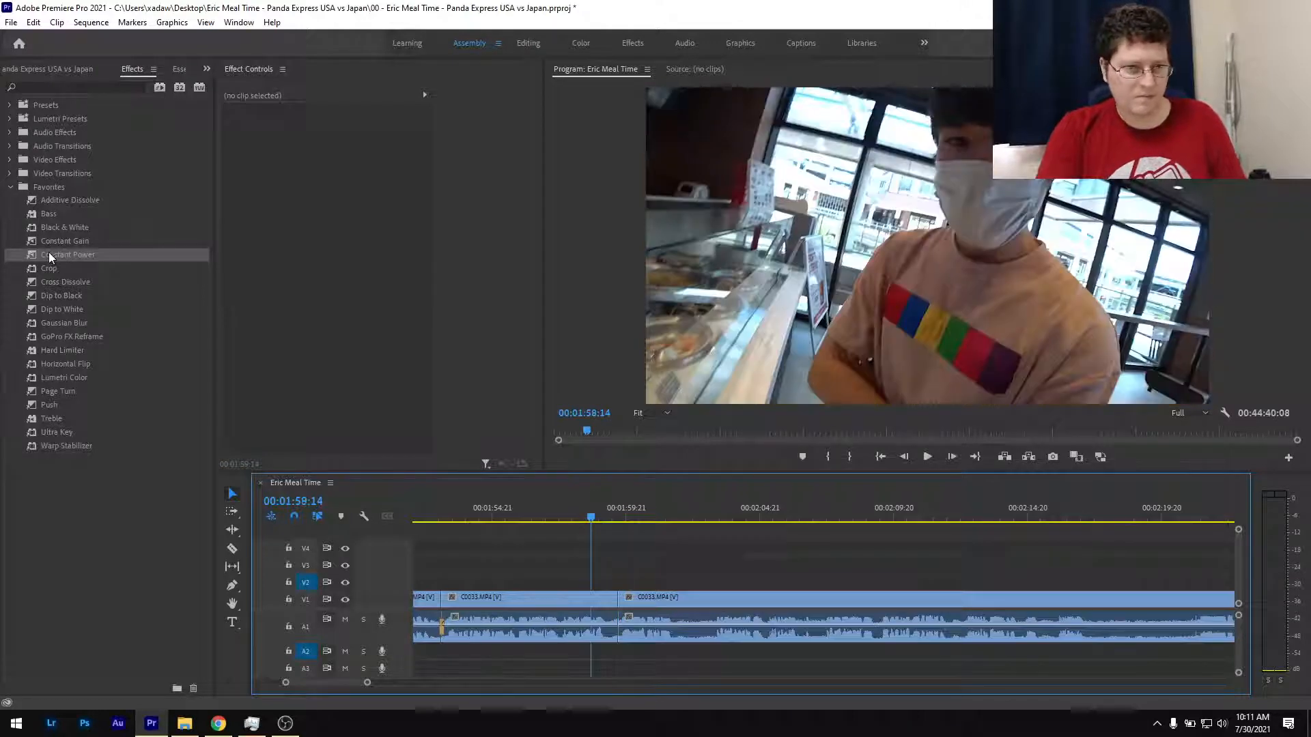
left_click_drag(48, 252, 618, 627)
key("ctrl+s")
key("space")
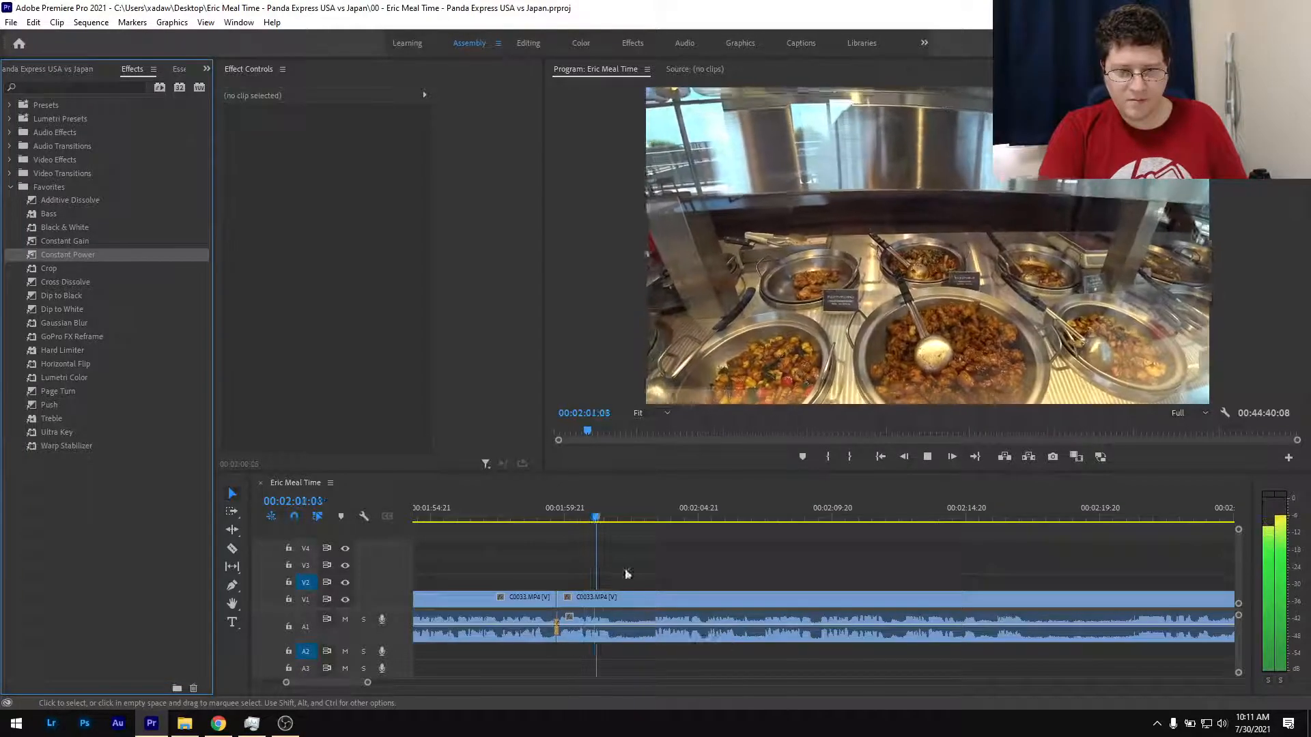
Split the clip at about 00:02:02 and at 00:02:03:03, and ripple-delete the short piece between the cuts.
left_click(597, 519)
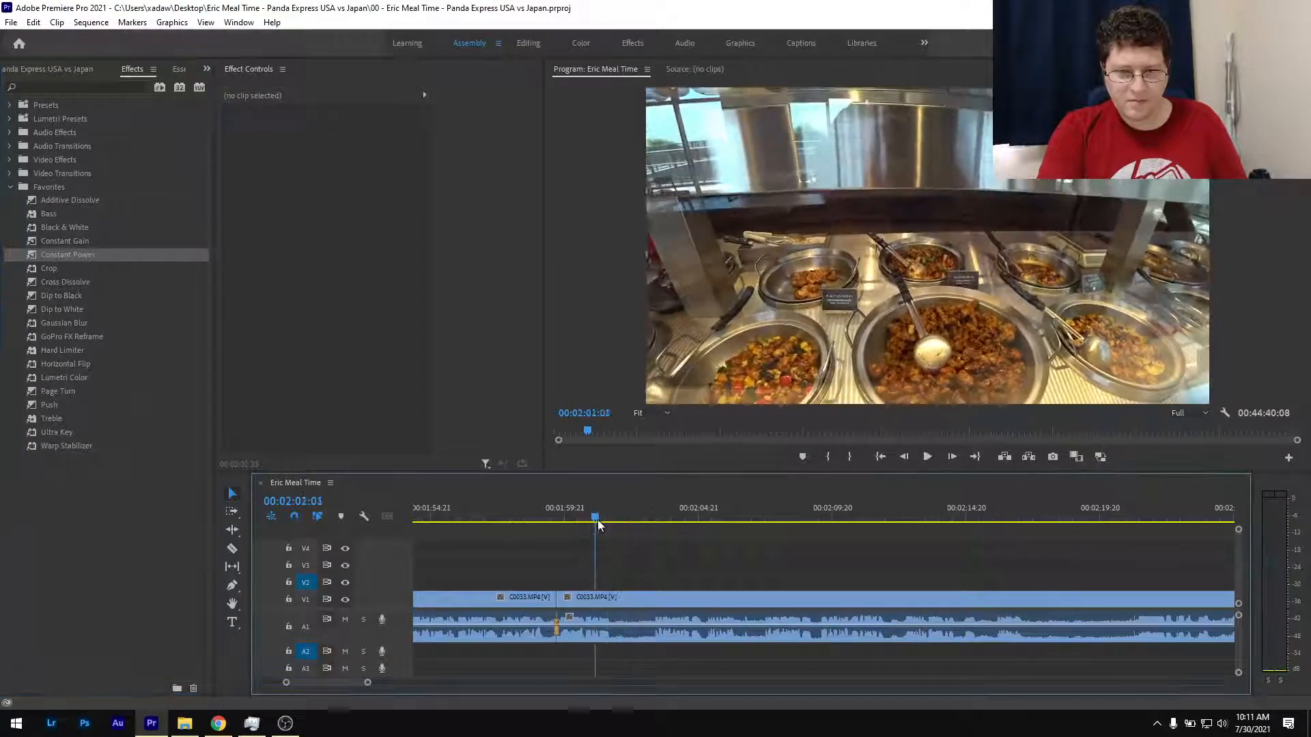
left_click_drag(597, 519, 617, 522)
key("ctrl+k")
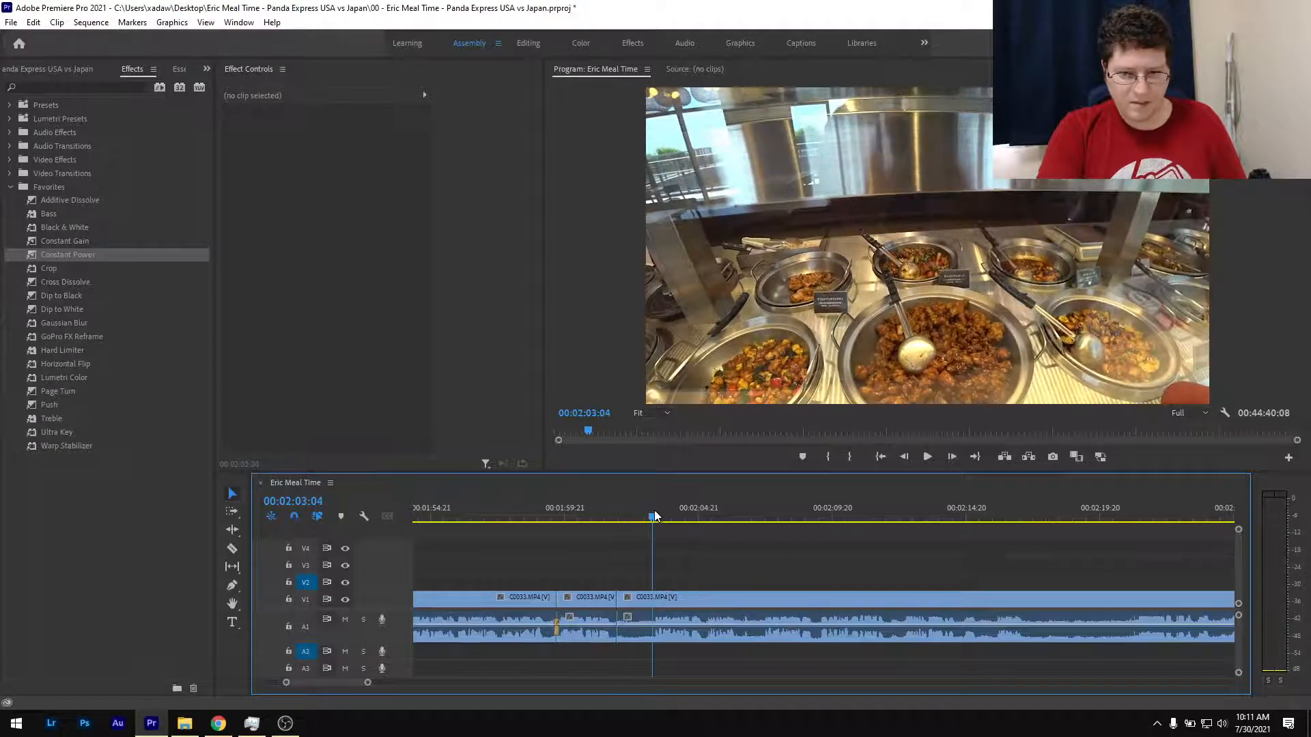
key("space")
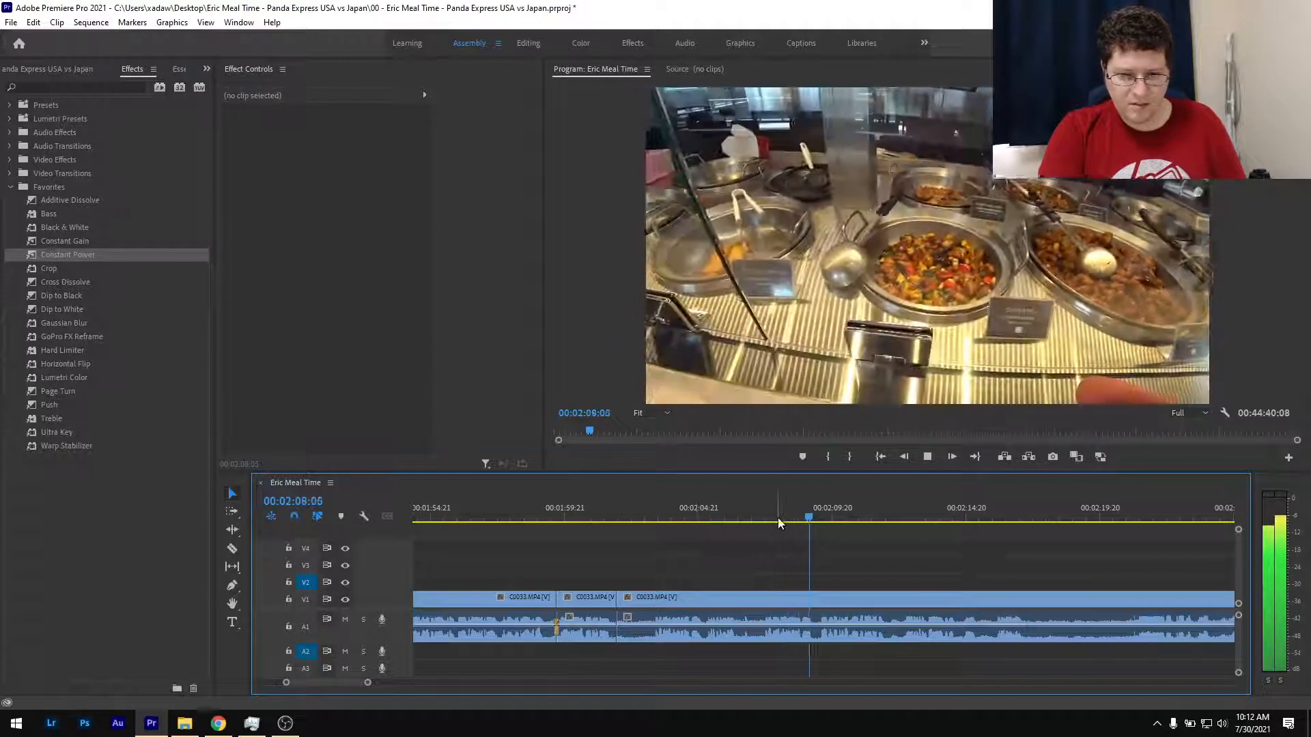
left_click(656, 523)
key("ctrl+k")
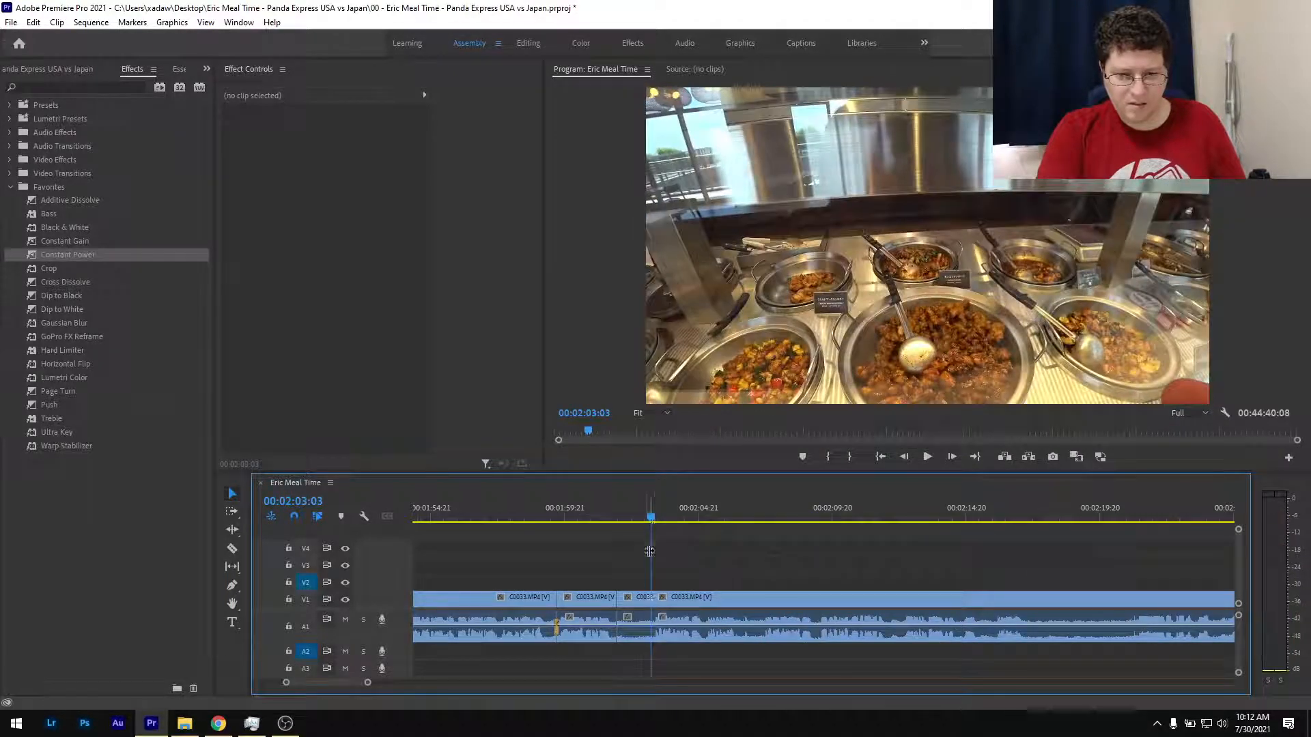
left_click(643, 602)
key("shift+Delete")
Apply Constant Power to the audio cut near 00:02:02 and play the sequence from 00:02:01:00.
left_click(596, 509)
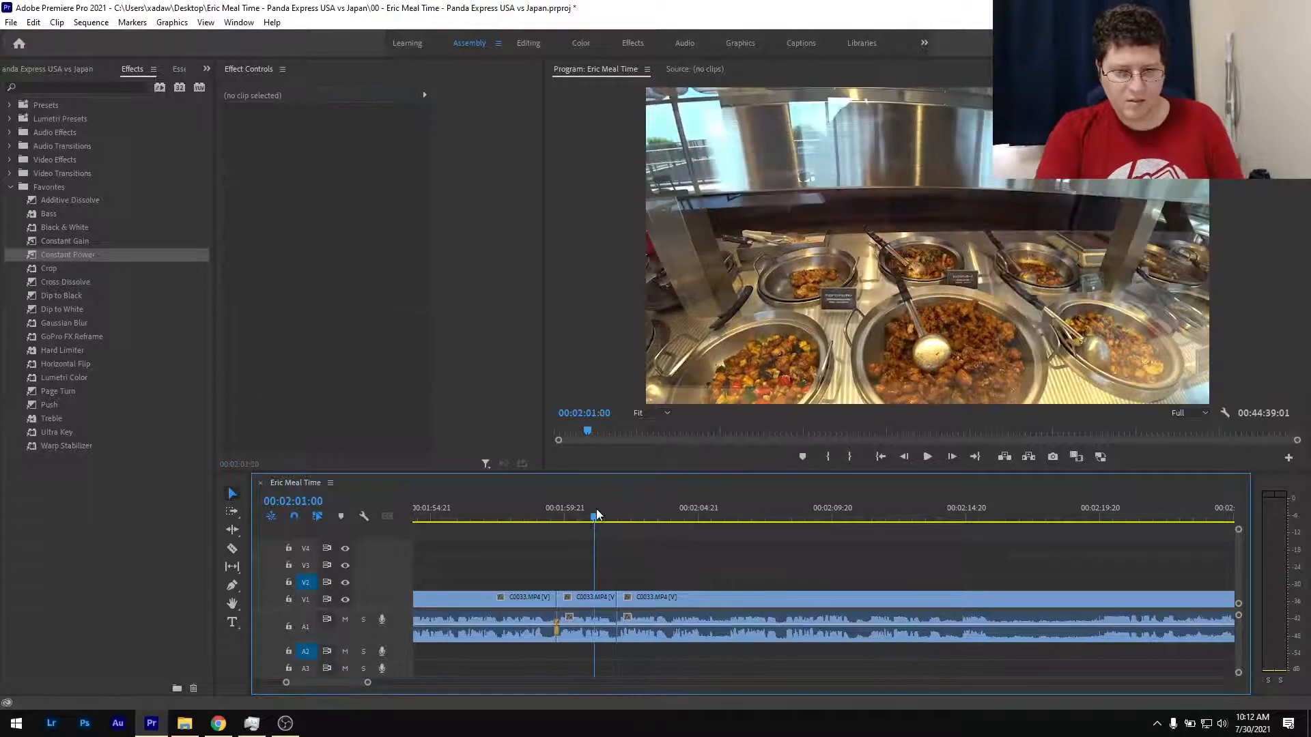
left_click_drag(85, 253, 614, 635)
key("space")
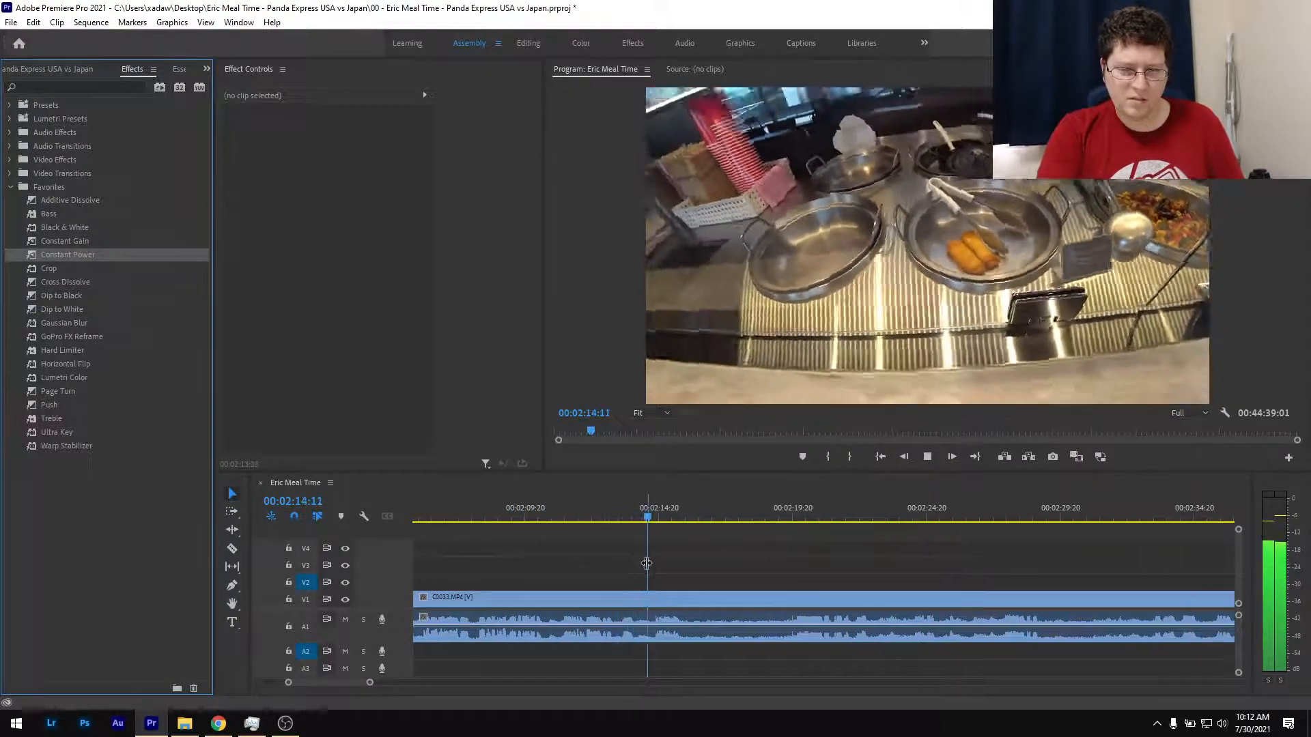
Review the footage around 00:02:15 and split the clip at 00:02:13:09.
left_click(668, 519)
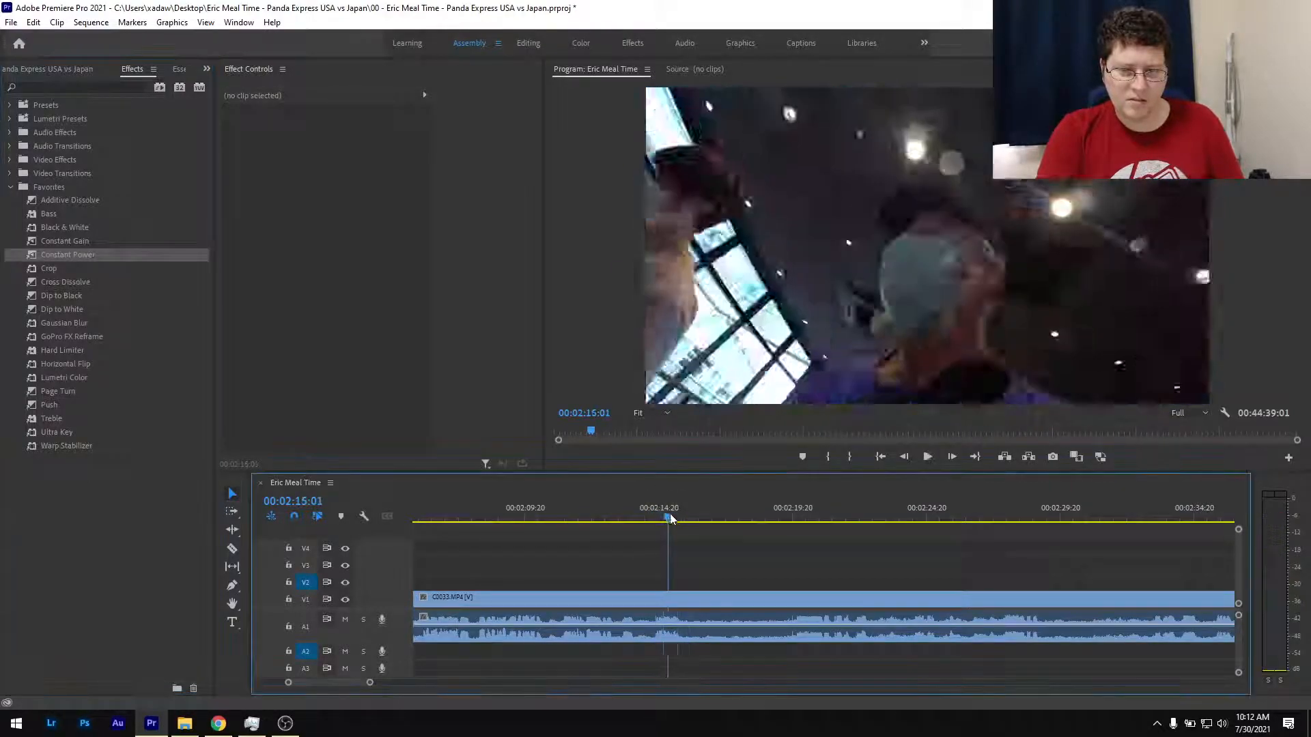
key("space")
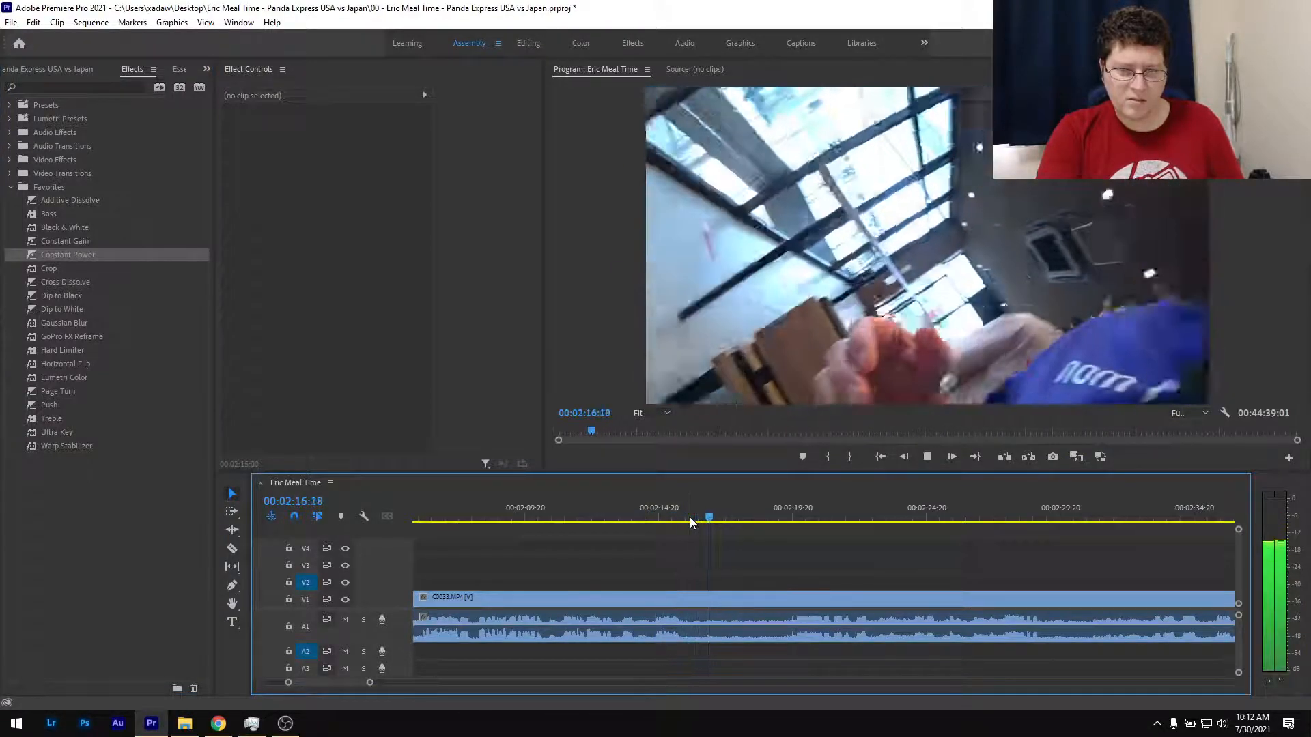
mouse_move(608, 519)
left_mouse_down()
mouse_move(634, 523)
mouse_move(571, 519)
mouse_move(621, 519)
left_mouse_up()
key("ctrl+k")
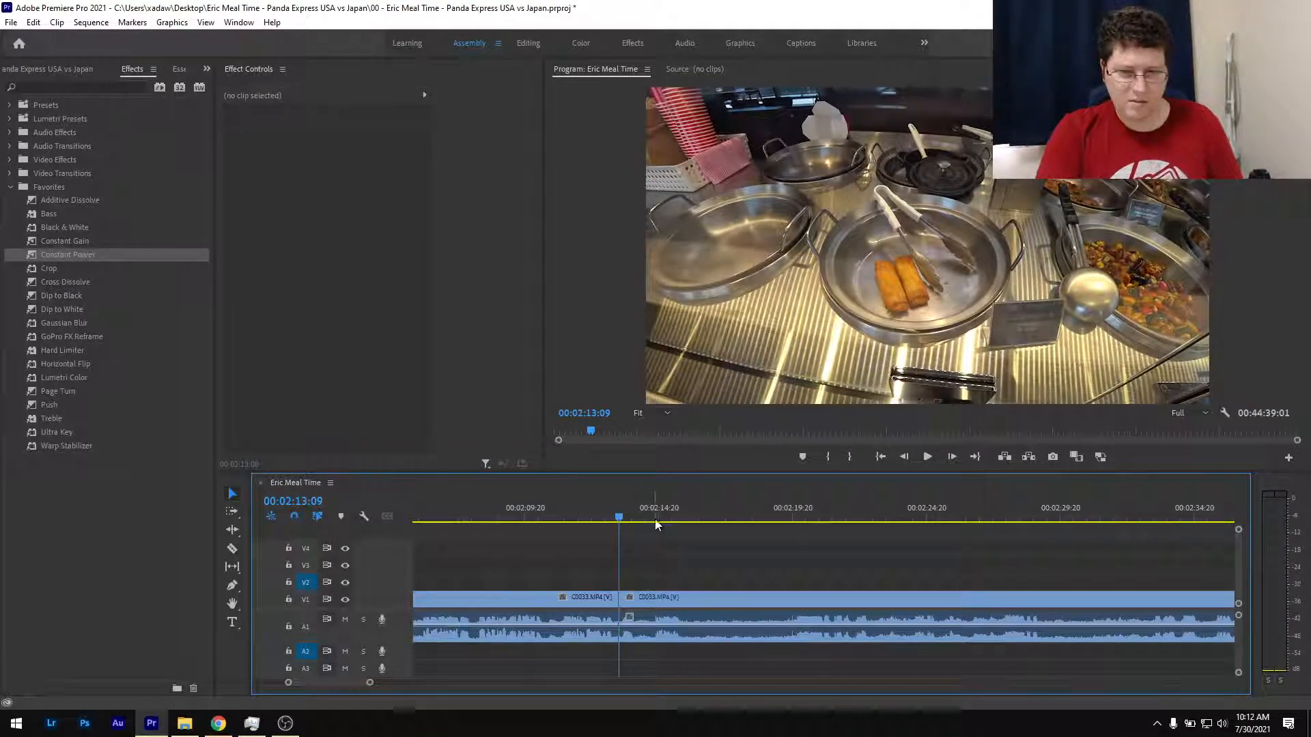
Review the footage from about 00:02:19 to 00:02:46 to find where the unneeded section ends.
left_click(787, 520)
key("space")
key("minus")
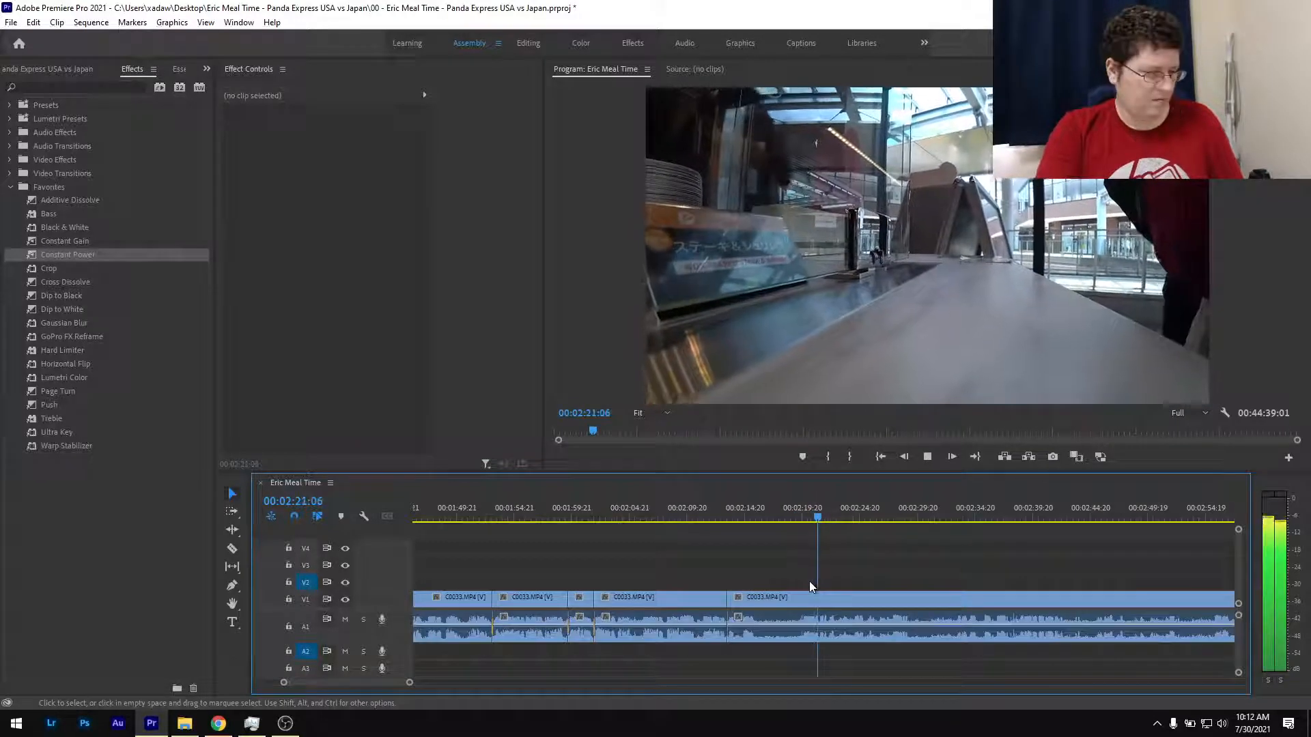
left_click(745, 520)
left_click_drag(744, 520, 984, 531)
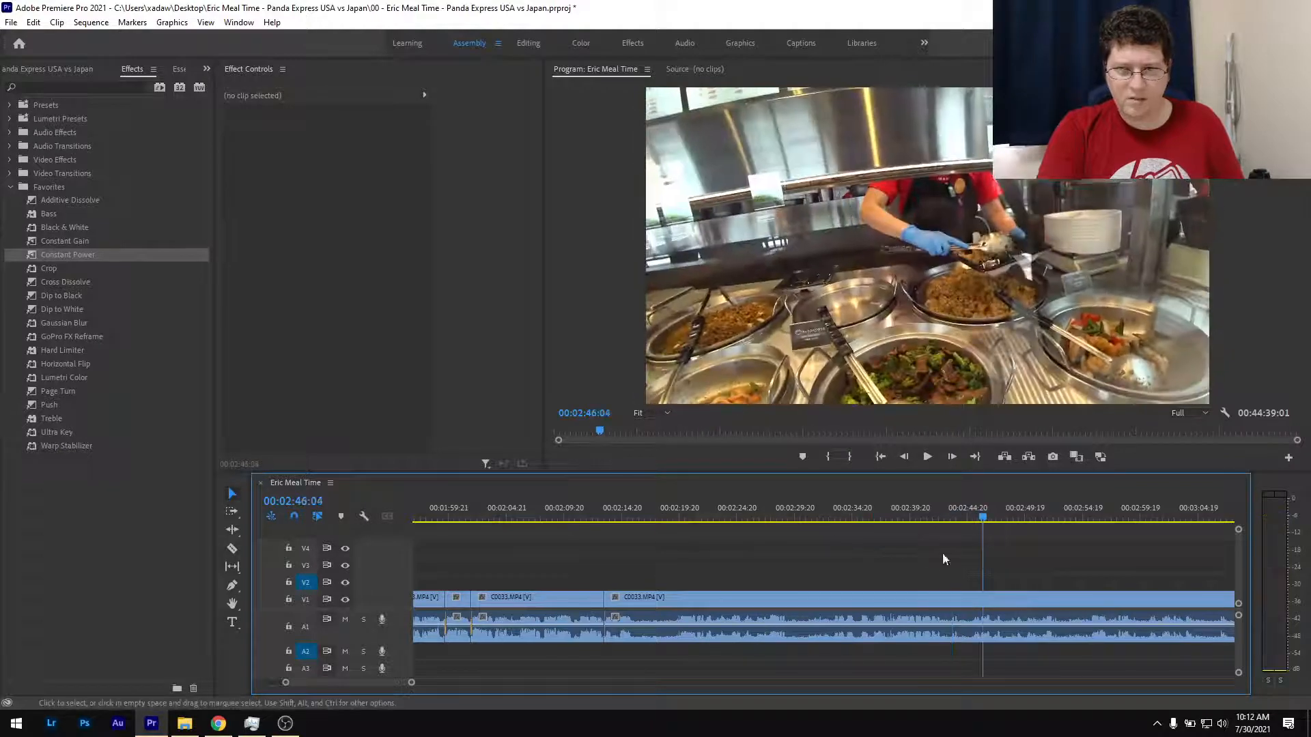
left_click(965, 517)
key("space")
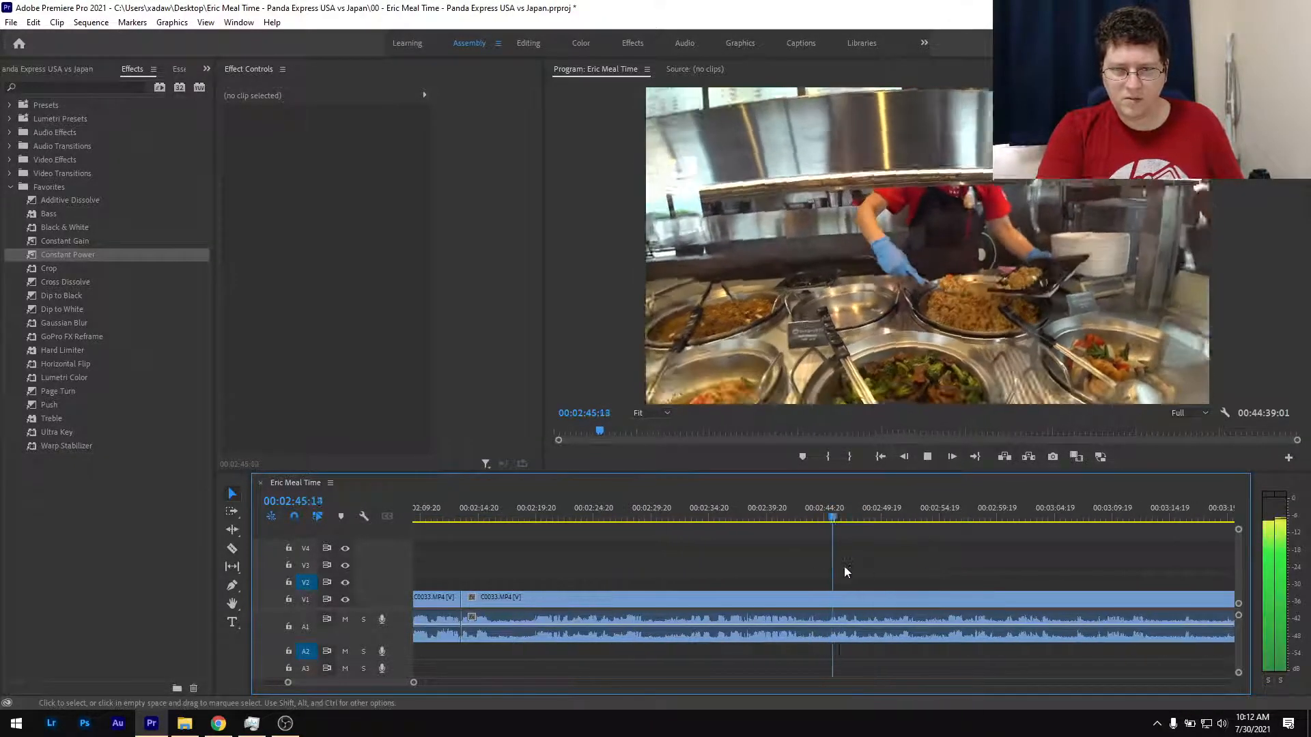
key("equal")
left_click(694, 506)
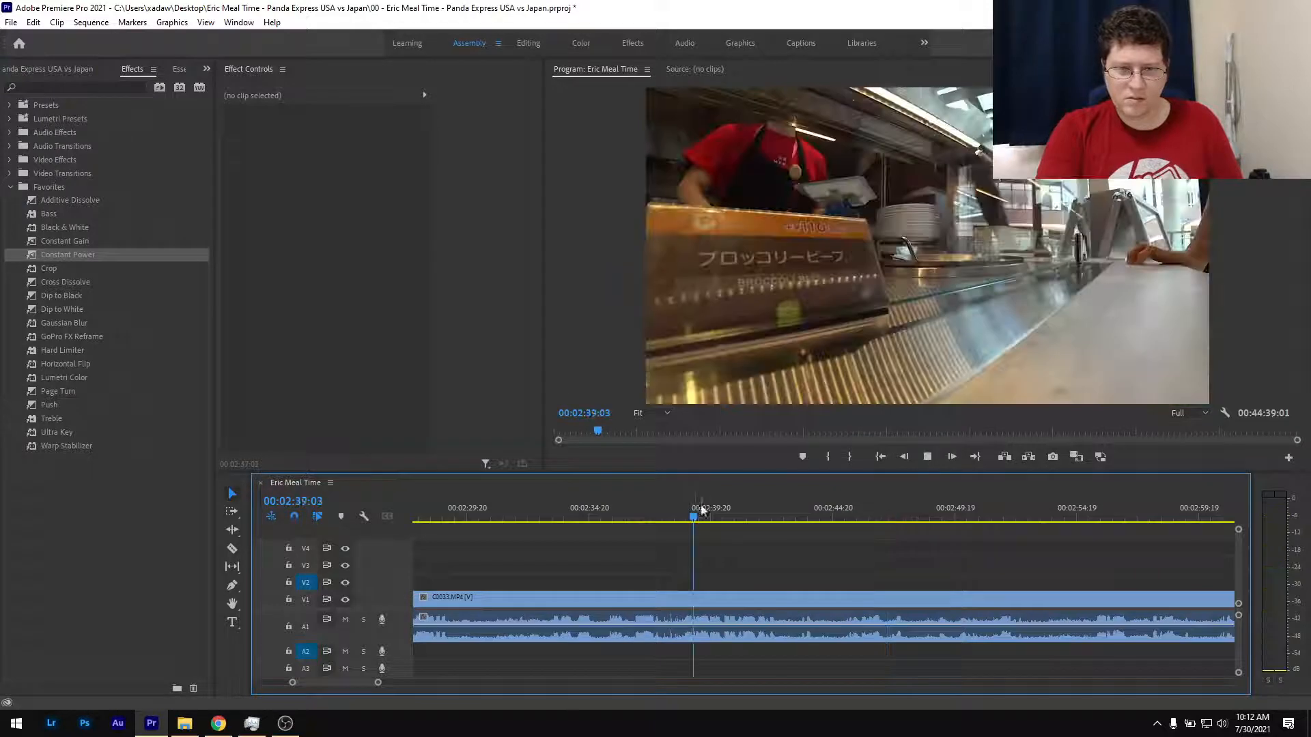
left_click(756, 518)
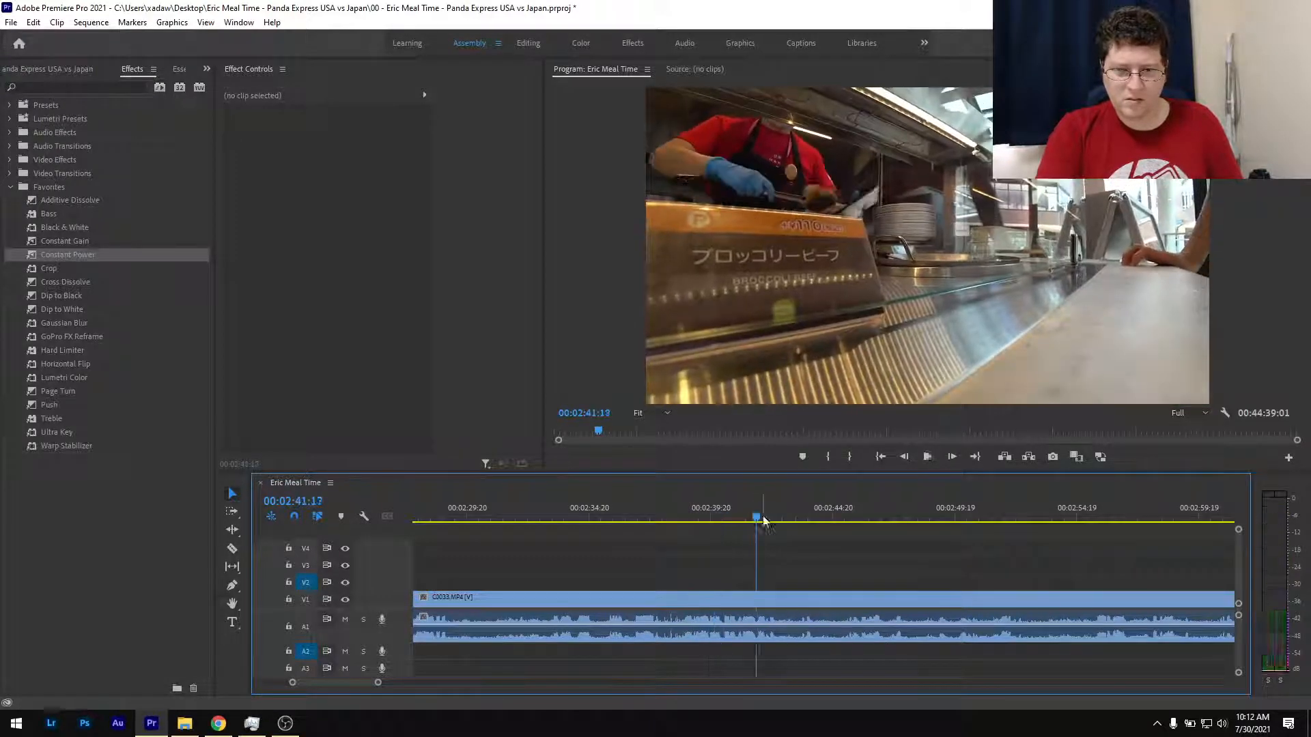
left_click(841, 515)
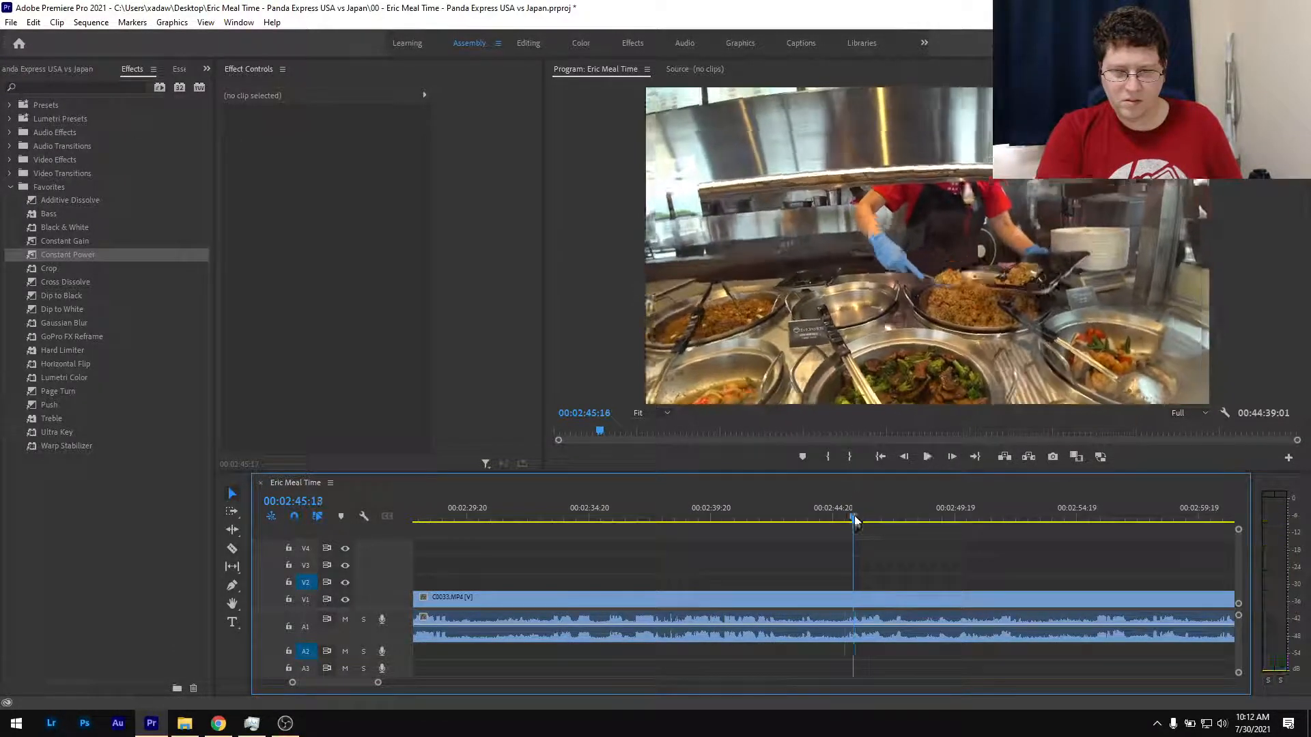
Split the clip at 00:02:45:02 and ripple-delete the section between 00:02:13:09 and that cut.
left_click(841, 522)
key("space")
key("ctrl+k")
scroll(831, 560, "down", 6)
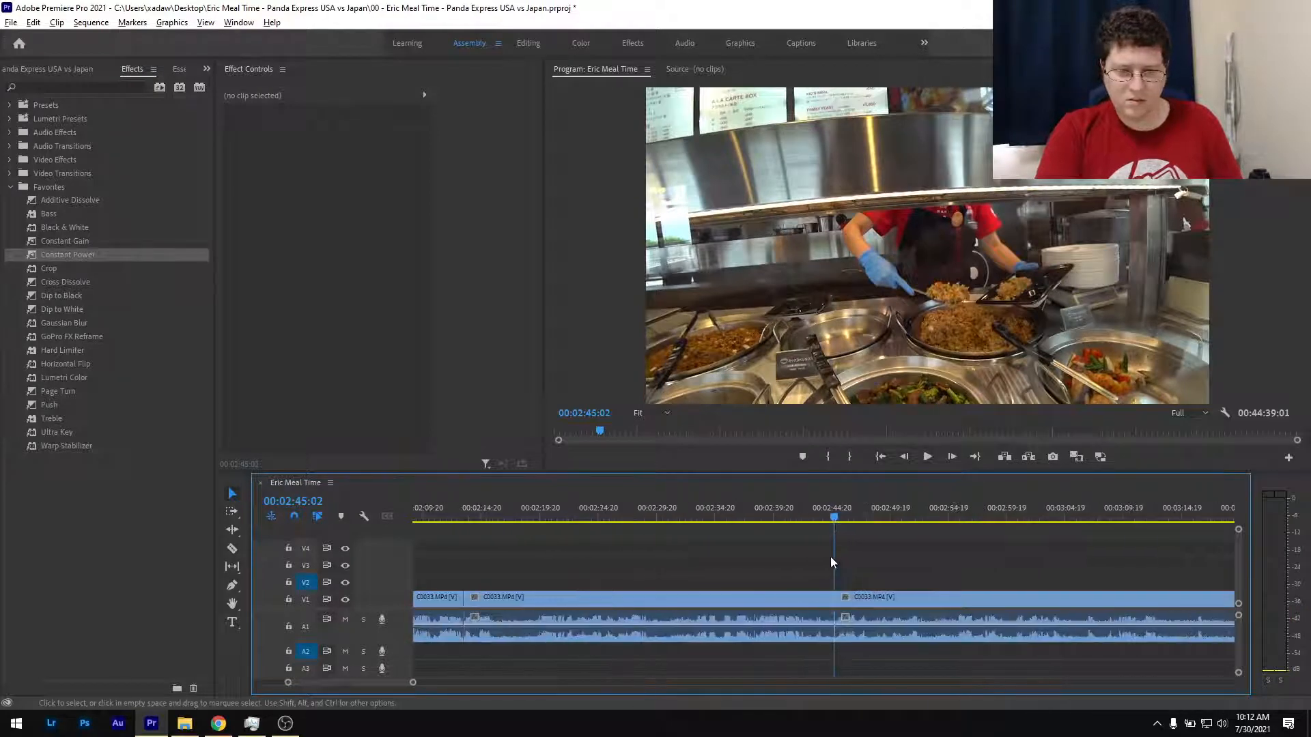
scroll(831, 560, "up", 4)
left_click(808, 606)
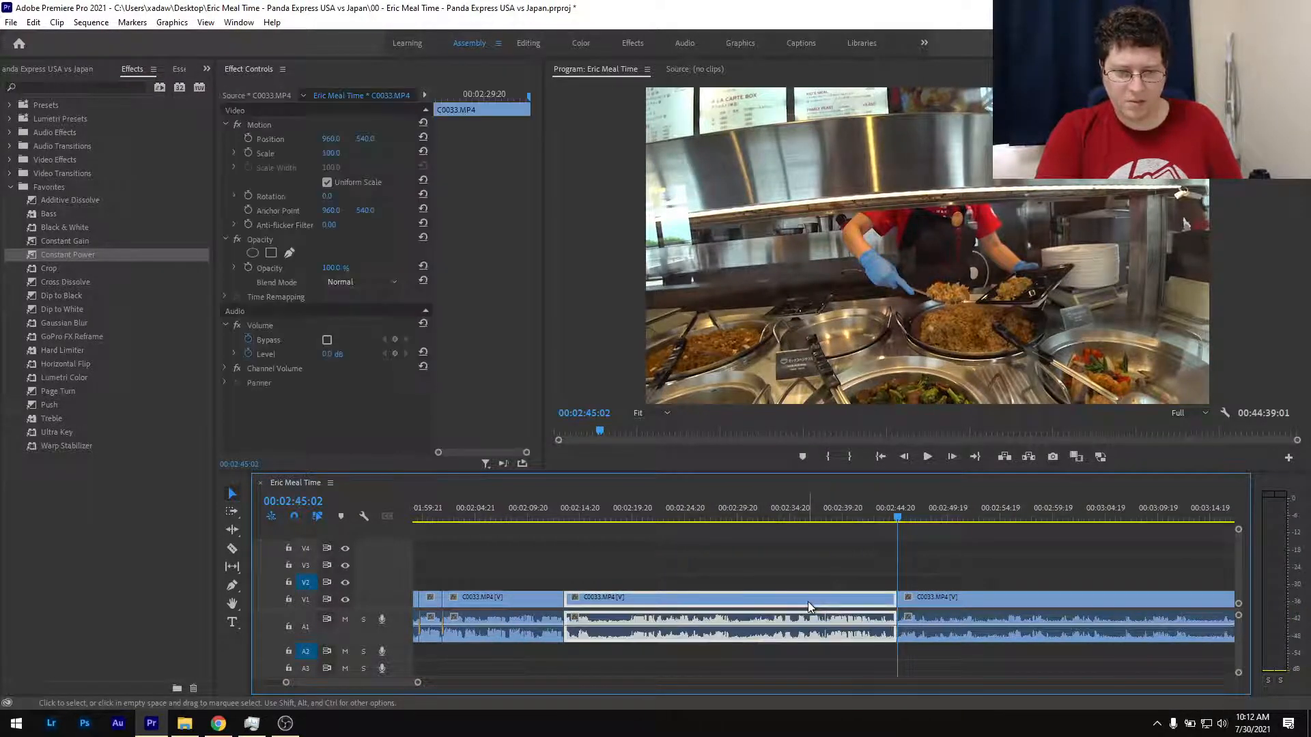
key("shift+Delete")
Add Constant Power to the audio cut at 00:02:13:09, save the project and play the sequence from 00:02:10:22.
left_click(539, 517)
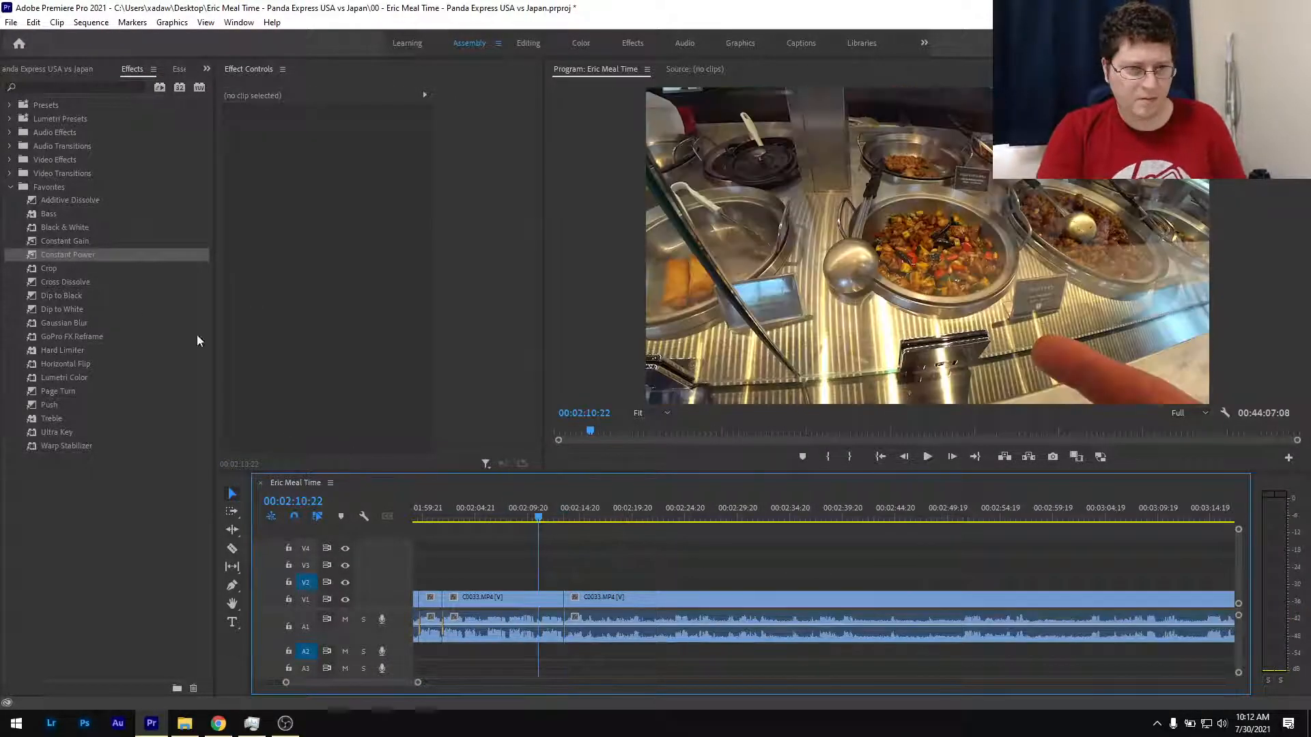
left_click_drag(84, 257, 563, 637)
key("ctrl+s")
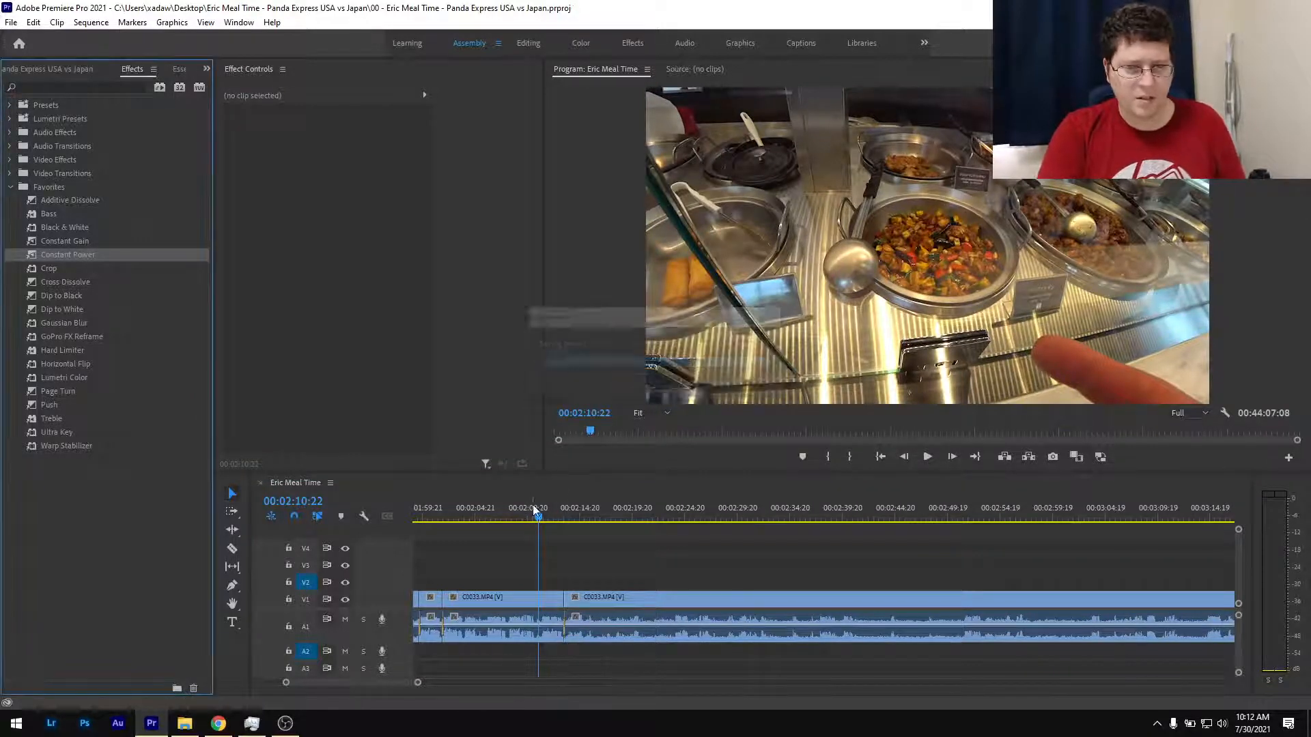
key("space")
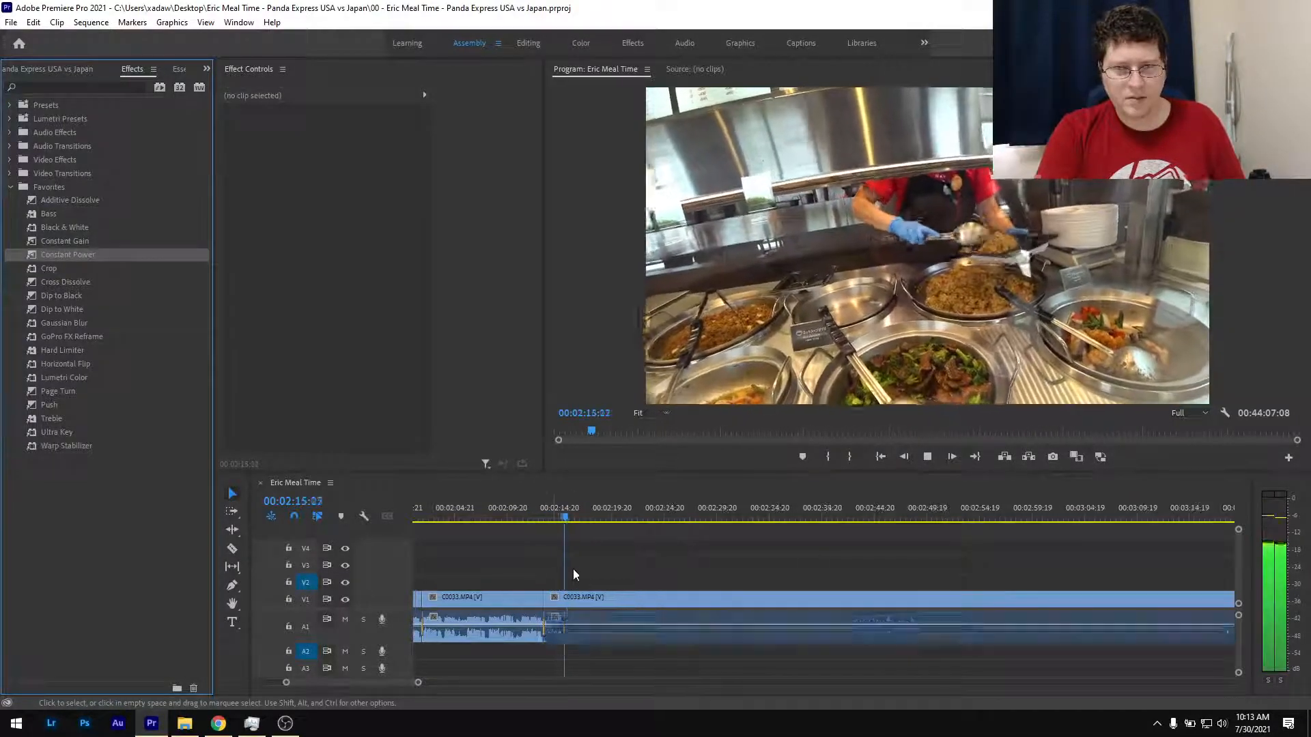
Review the footage up to about 00:02:33 and split the clip at 00:02:31:23.
key("=")
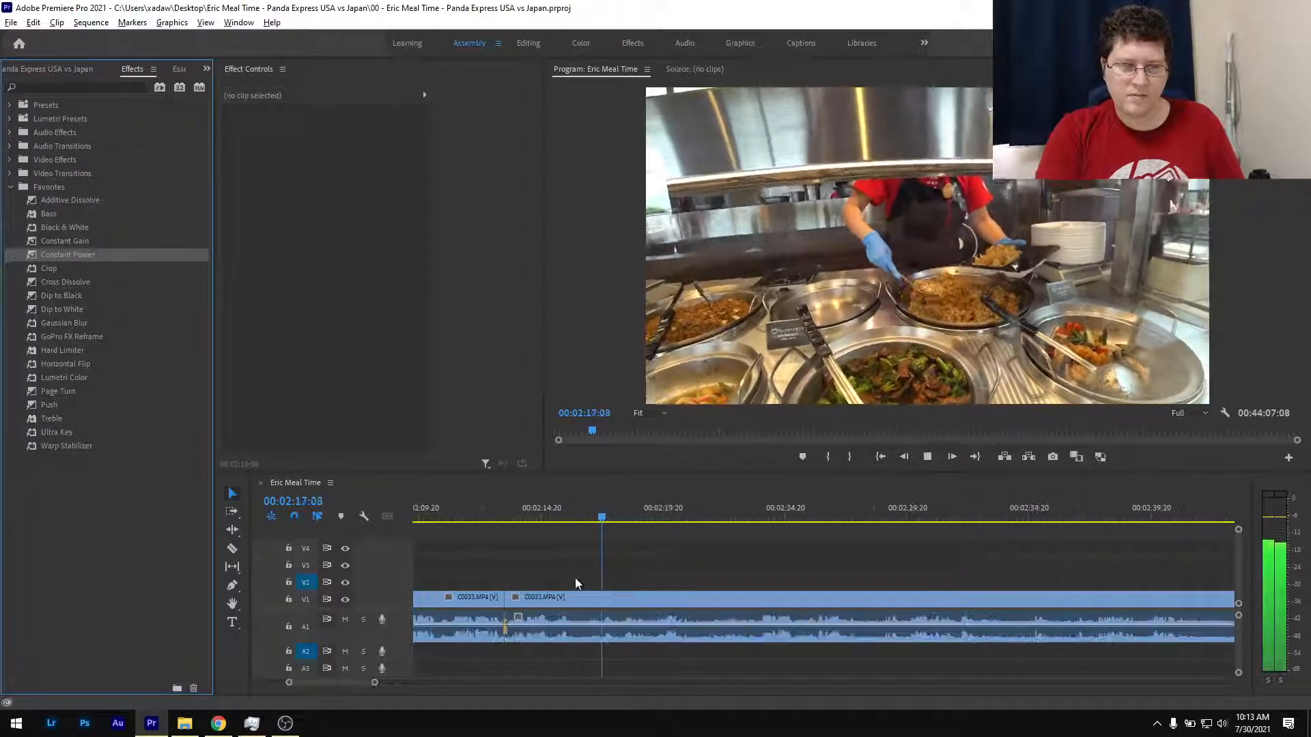
key("minus")
key("minus")
key("minus")
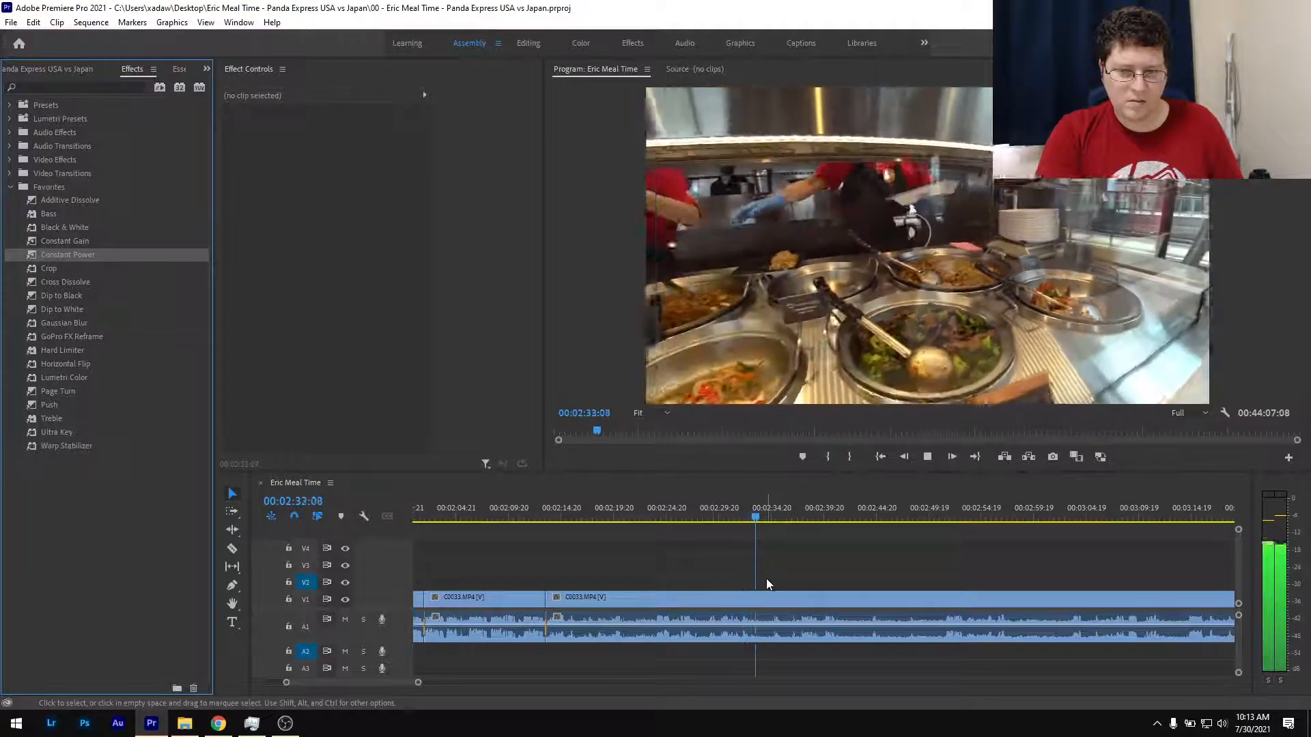
left_click_drag(764, 514, 746, 548)
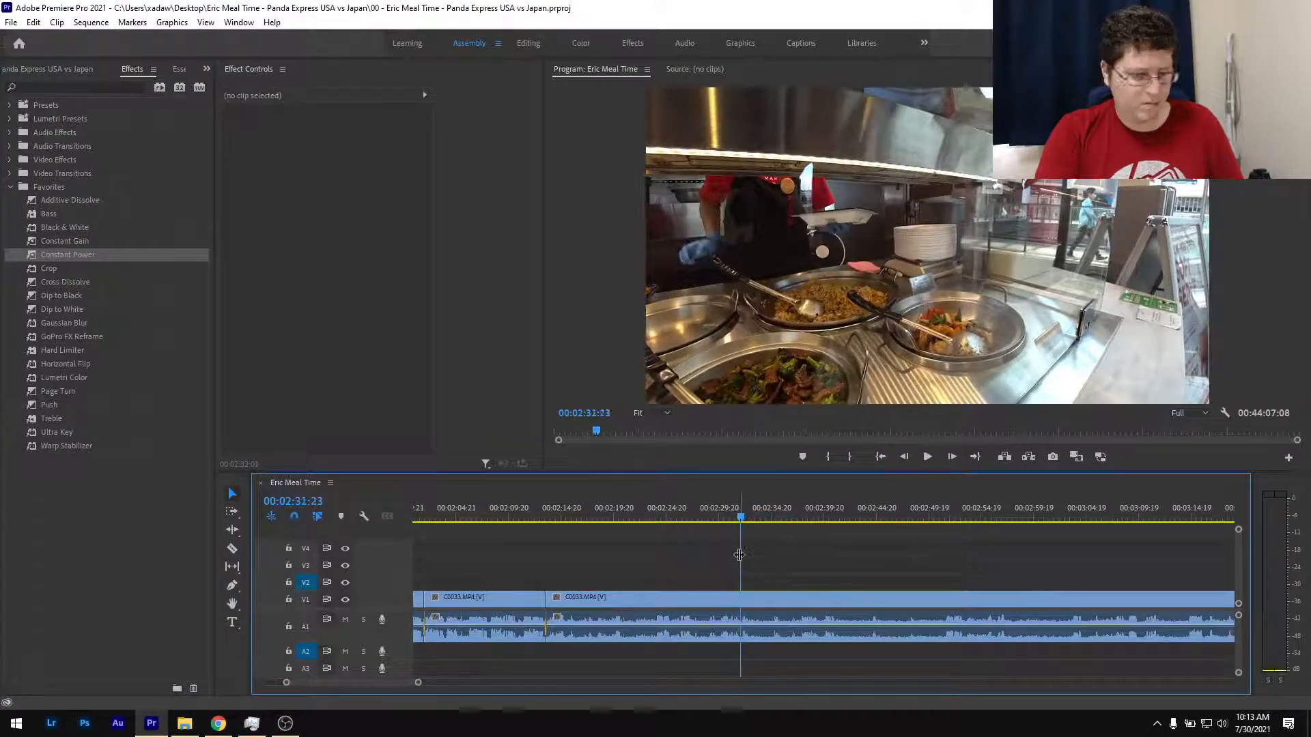
Split the clip at 00:02:21:12 and ripple-delete the piece between it and the cut at 00:02:31:23.
left_click(606, 514)
key("space")
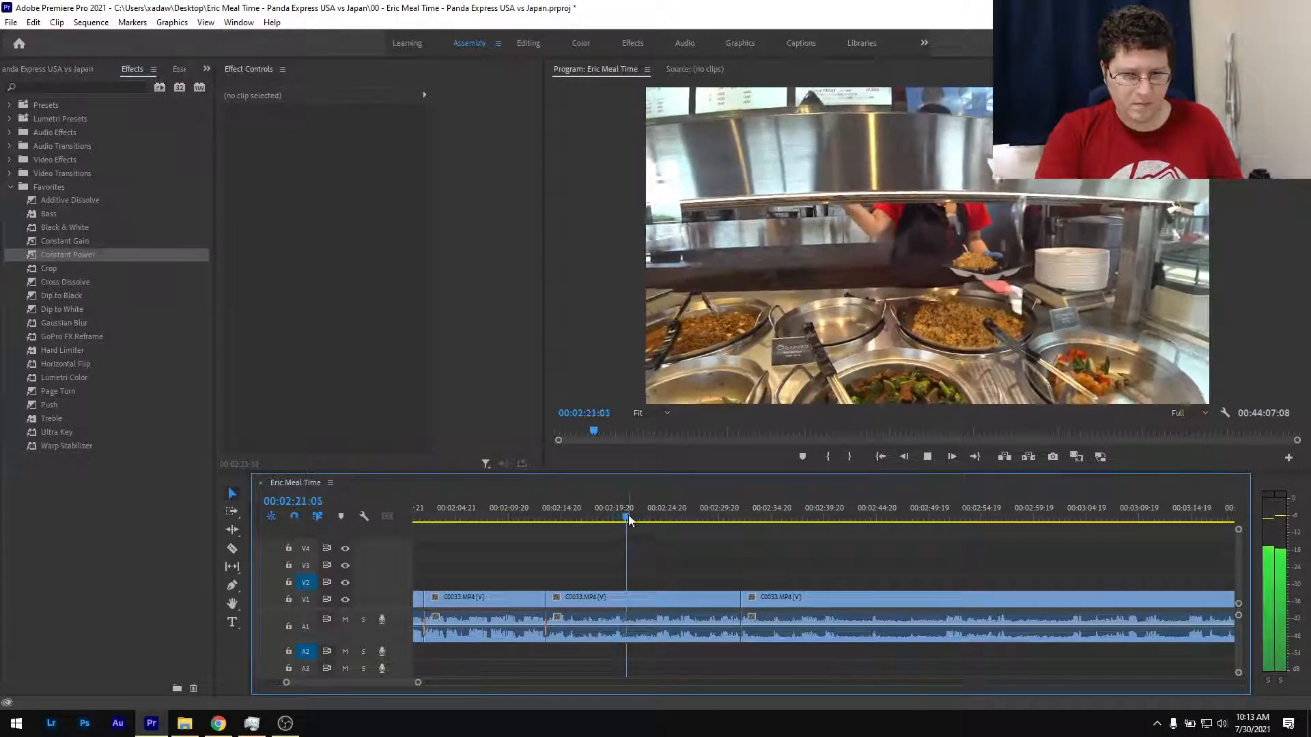
left_click(622, 513)
left_click_drag(621, 519, 633, 521)
key("ctrl+k")
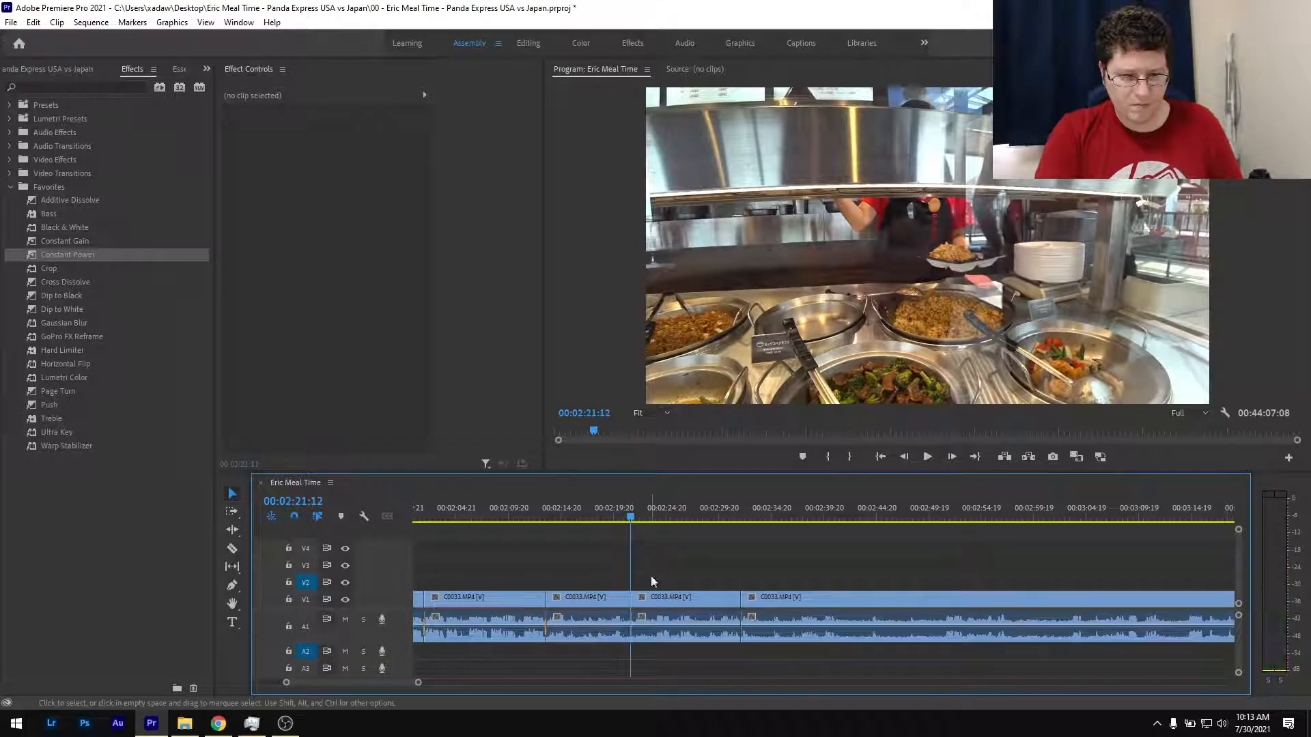
left_click(666, 601)
key("shift+Delete")
Apply Constant Power to the audio cut at 00:02:21:12, save the project and play from 00:02:18:19.
left_click(603, 515)
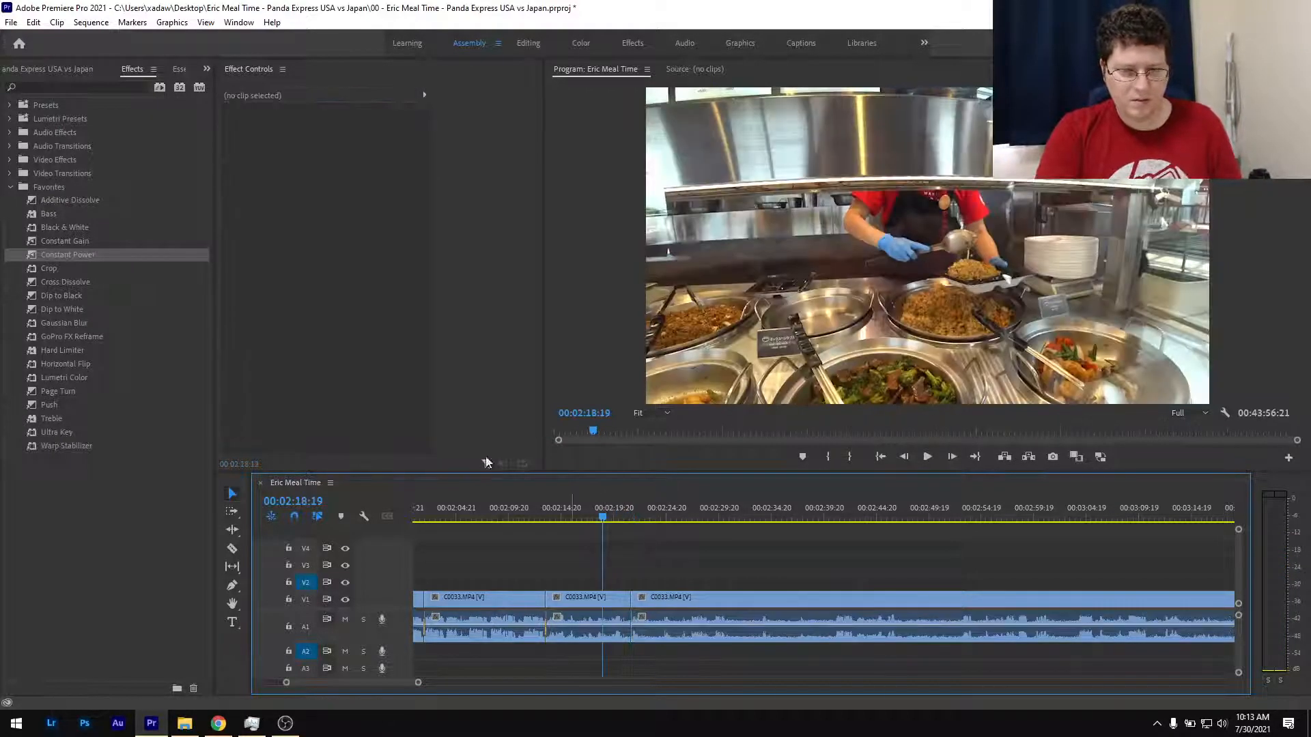
left_click_drag(88, 254, 628, 630)
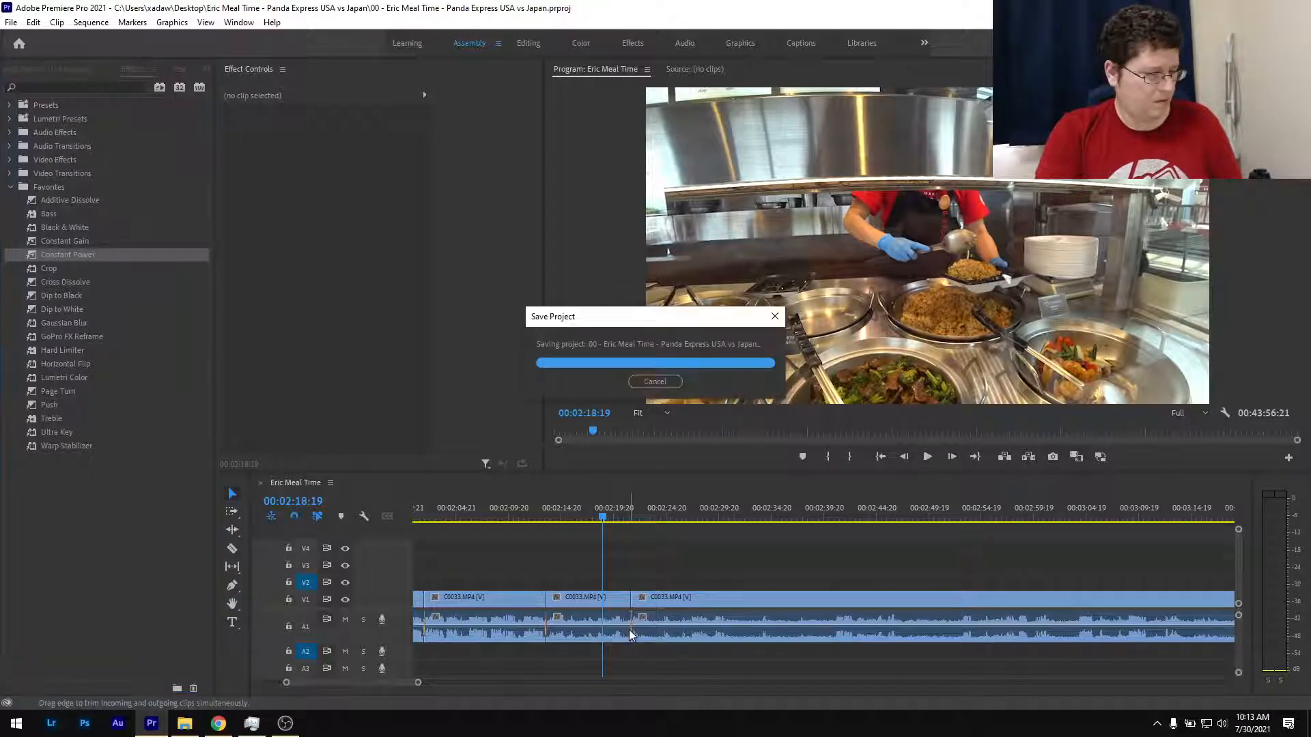
key("space")
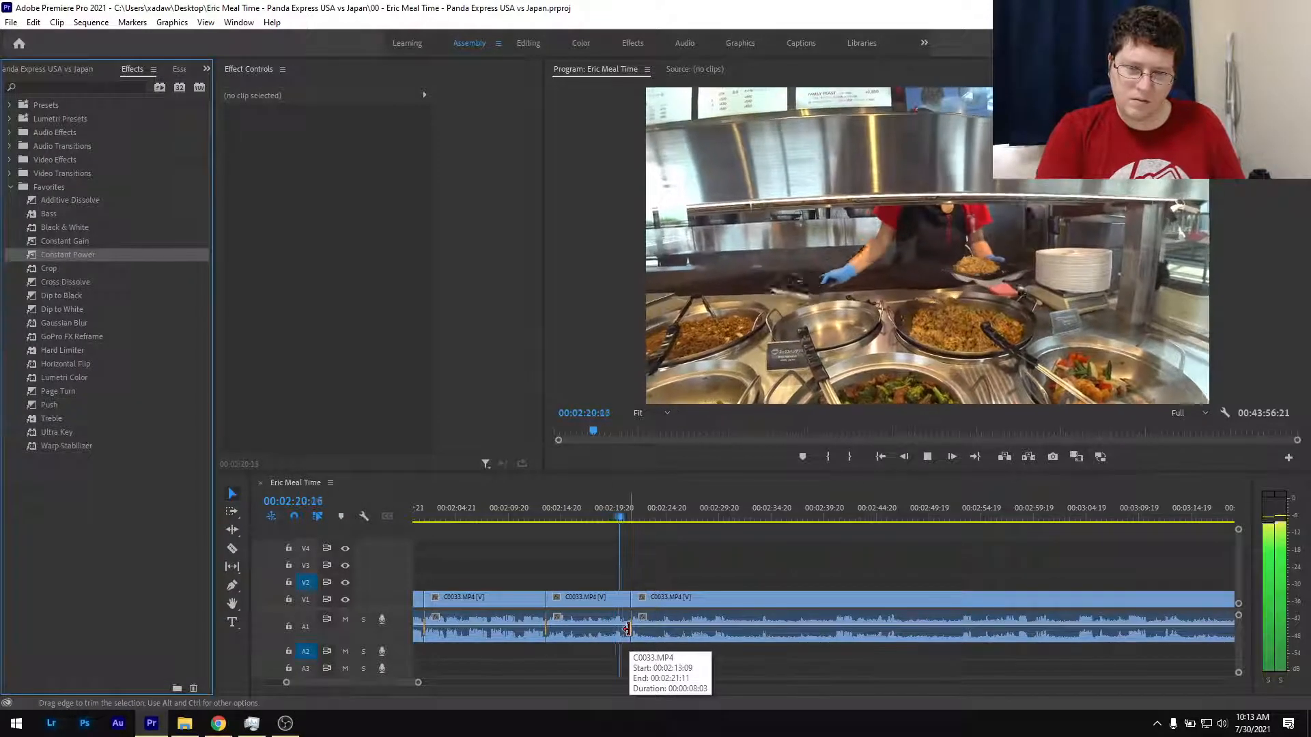
Review the footage around 00:02:32 and split the clip at 00:02:31:06.
scroll(644, 631, "down", 1)
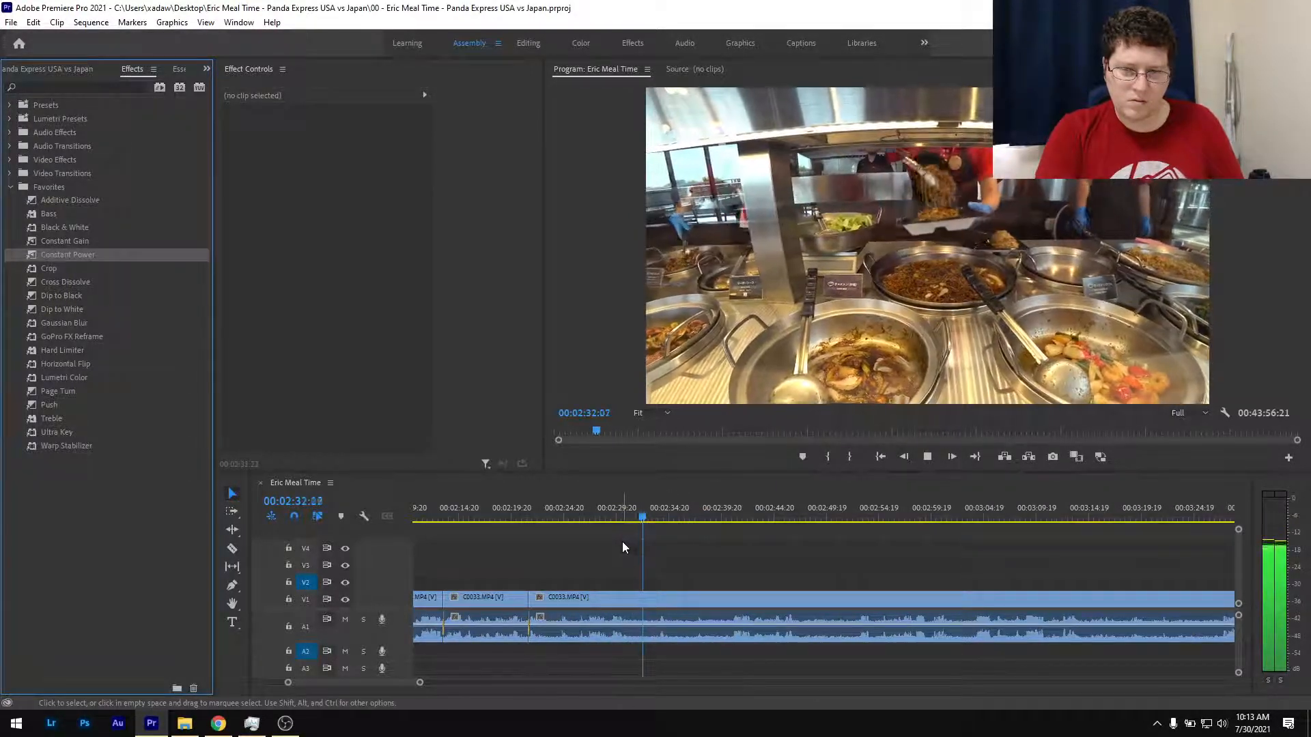
left_click(610, 520)
left_click_drag(611, 521, 633, 522)
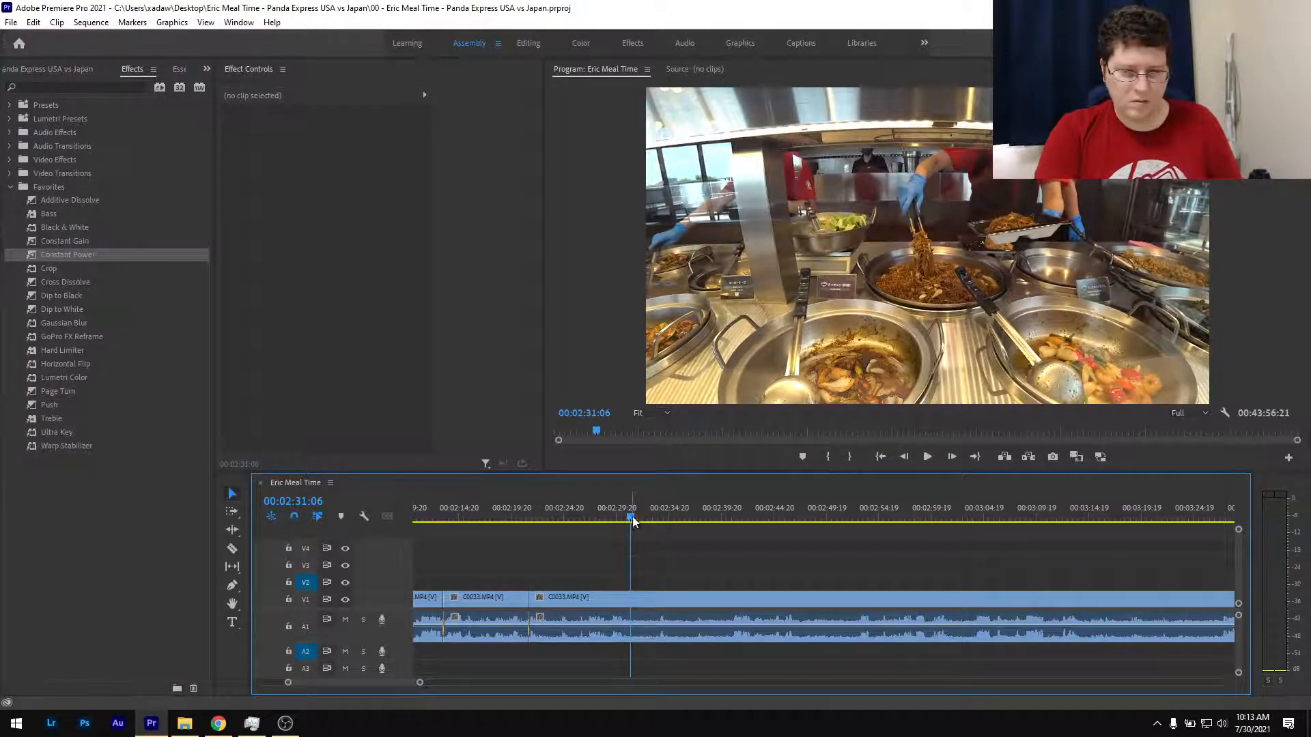
key("ctrl+k")
Split the clip at 00:02:40:18 and ripple-delete the piece between 00:02:31:06 and that cut.
left_click(674, 520)
left_click_drag(702, 522, 722, 521)
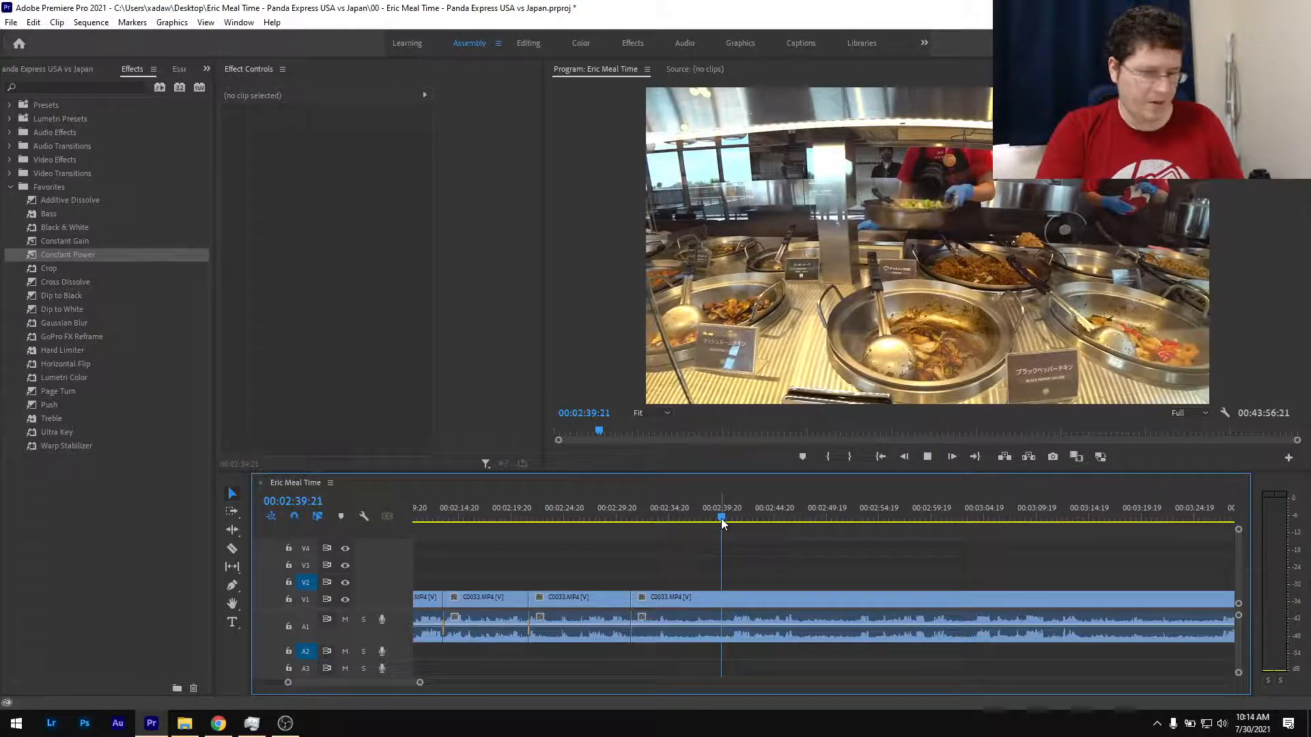
key("space")
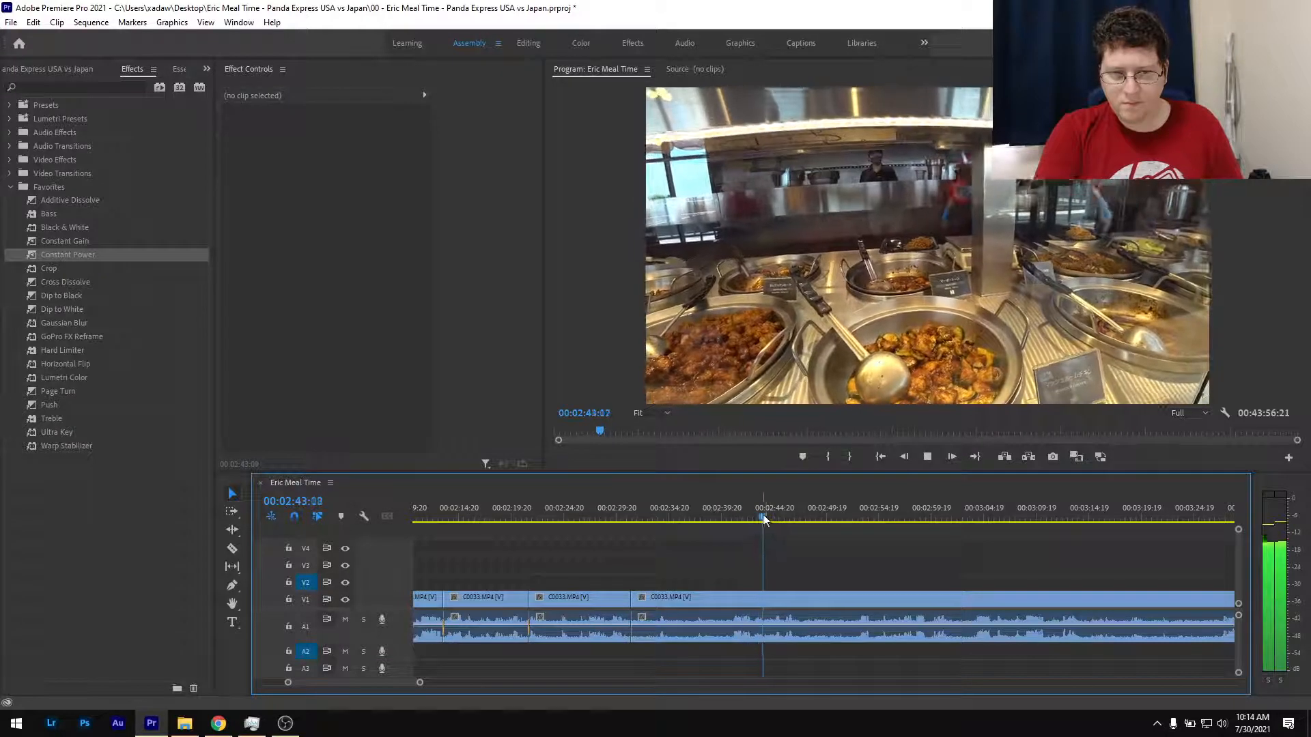
left_click(740, 522)
left_click_drag(741, 531, 732, 535)
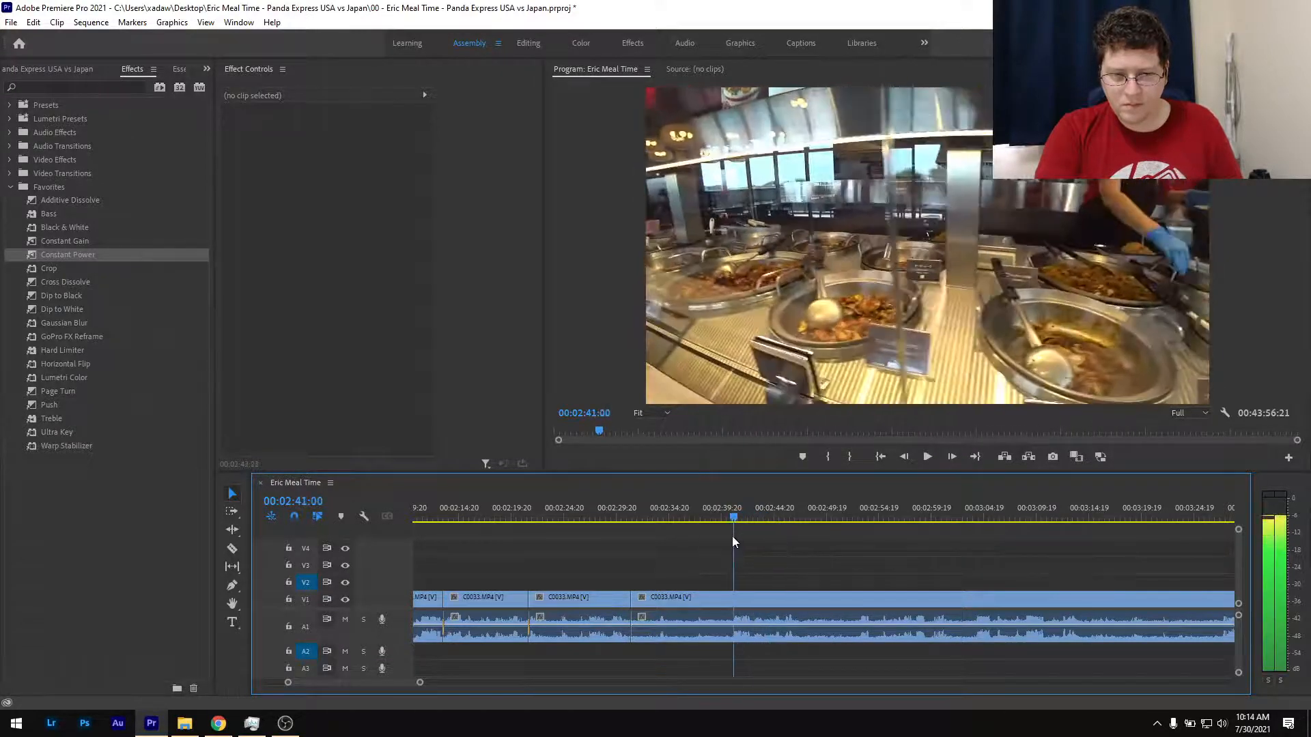
key("ctrl+k")
left_click(717, 602)
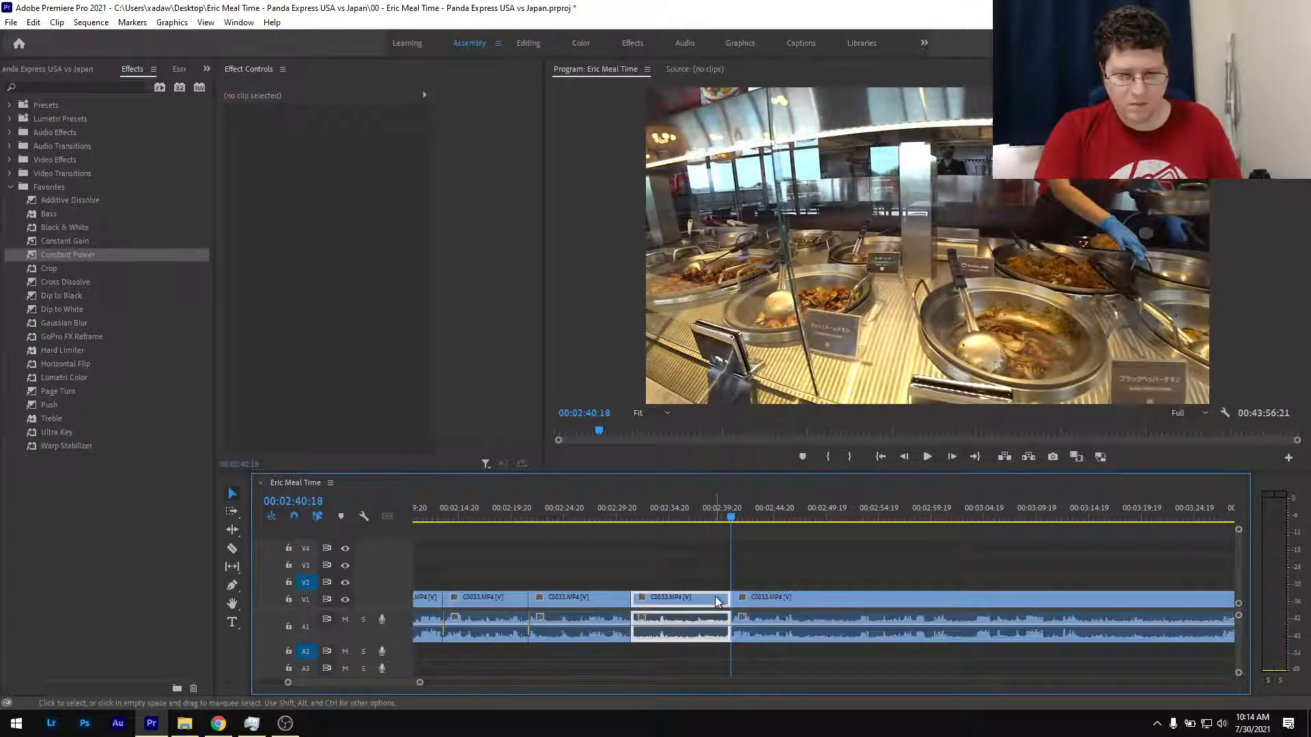
key("shift+Delete")
Apply Constant Power to the audio cut at 00:02:31:06, save the project and play from 00:02:28:16.
left_click(605, 507)
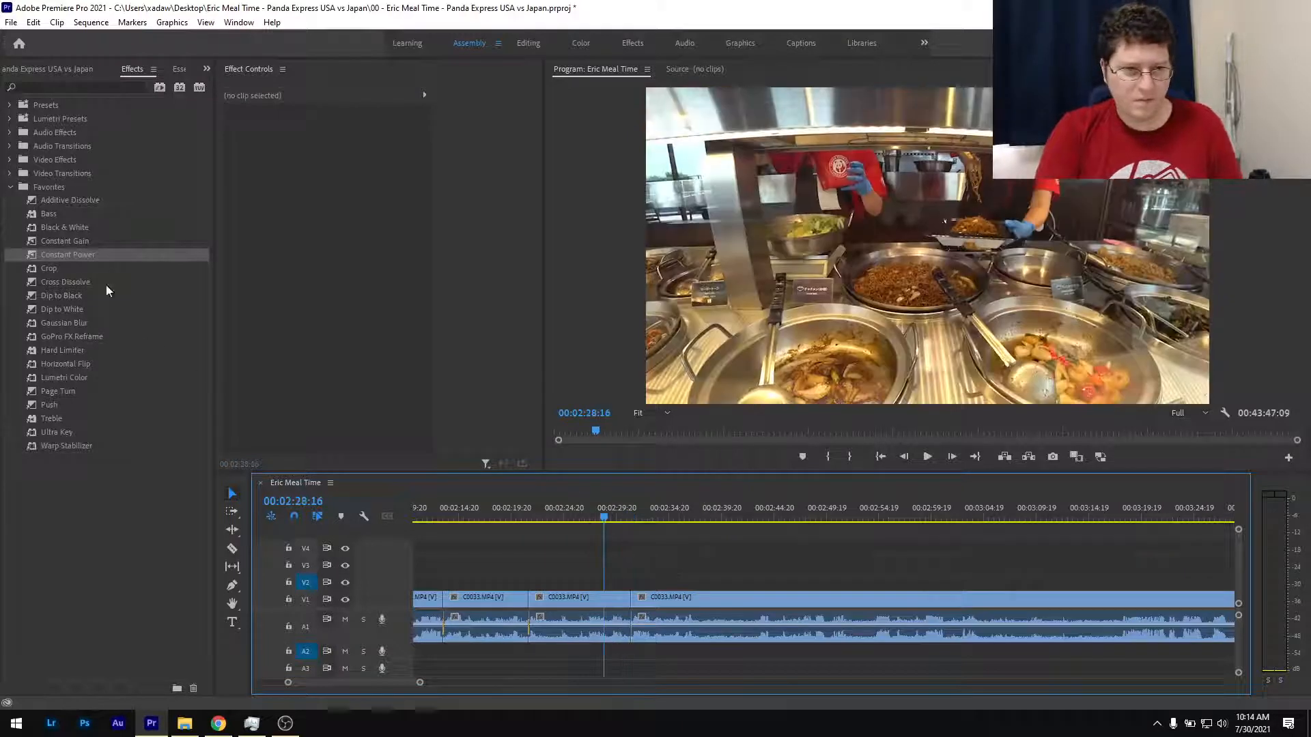
left_click_drag(88, 253, 630, 637)
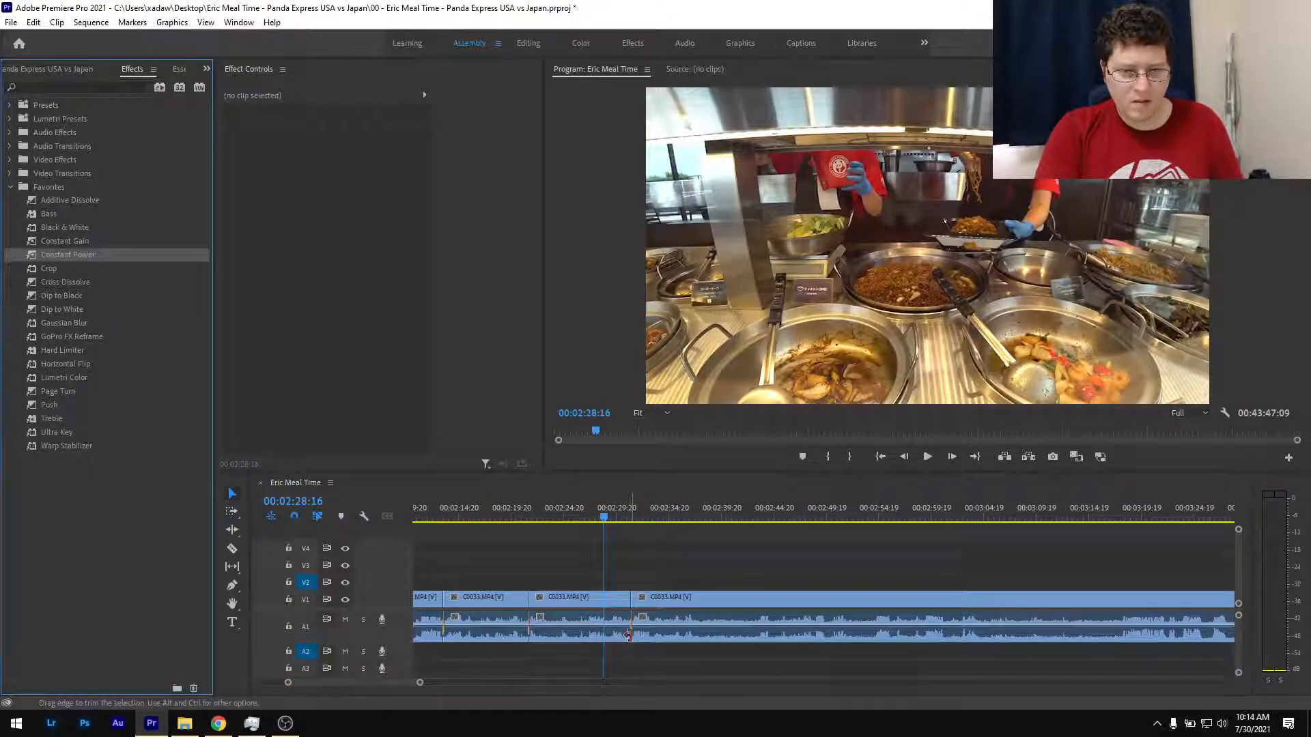
key("ctrl+s")
key("space")
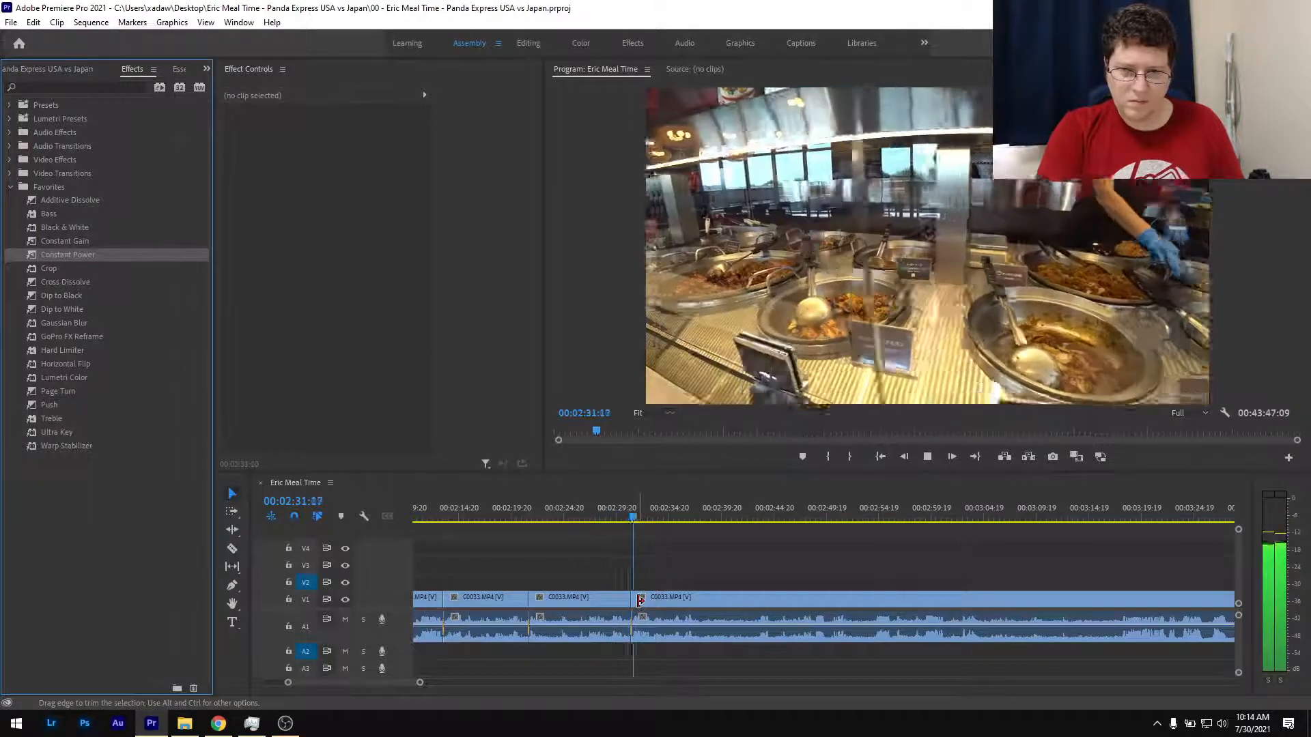
Review the footage up to about 00:02:44 and split the clip at 00:02:43:02.
scroll(638, 605, "down", 1)
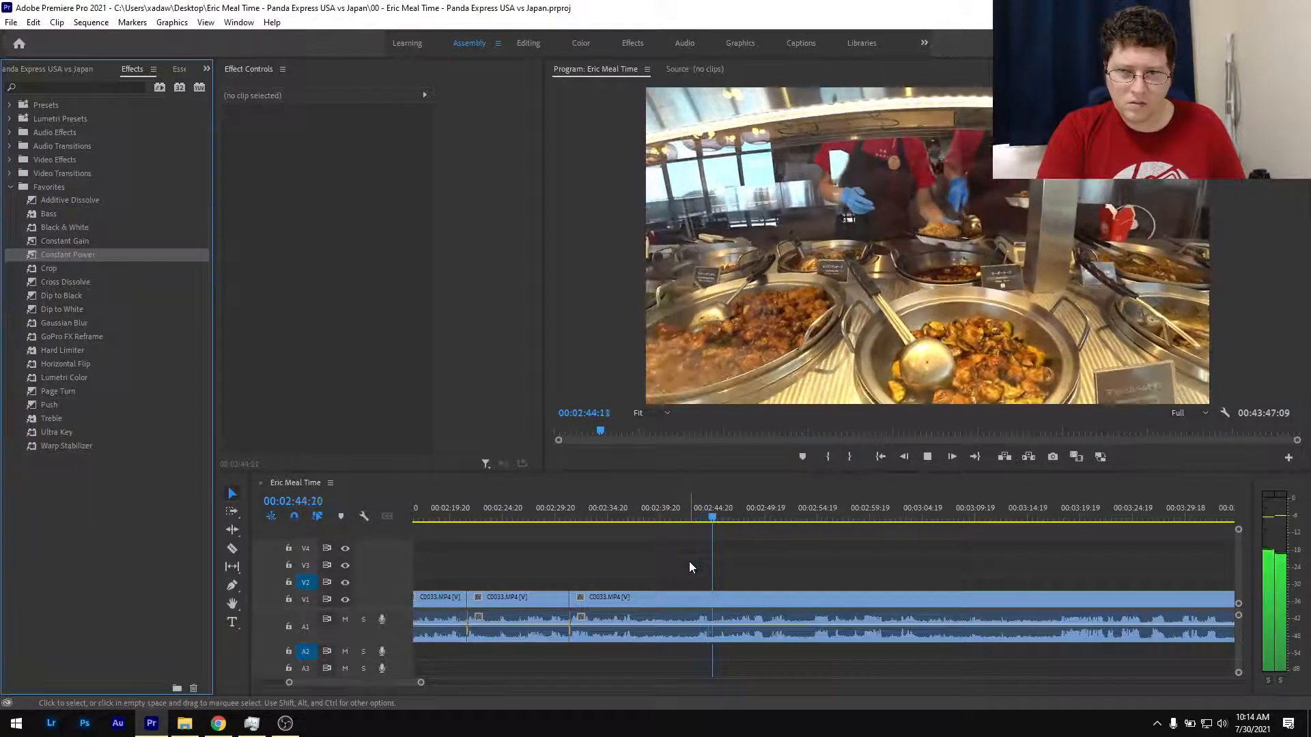
left_click(702, 527)
left_click_drag(702, 527, 694, 538)
key("ctrl+k")
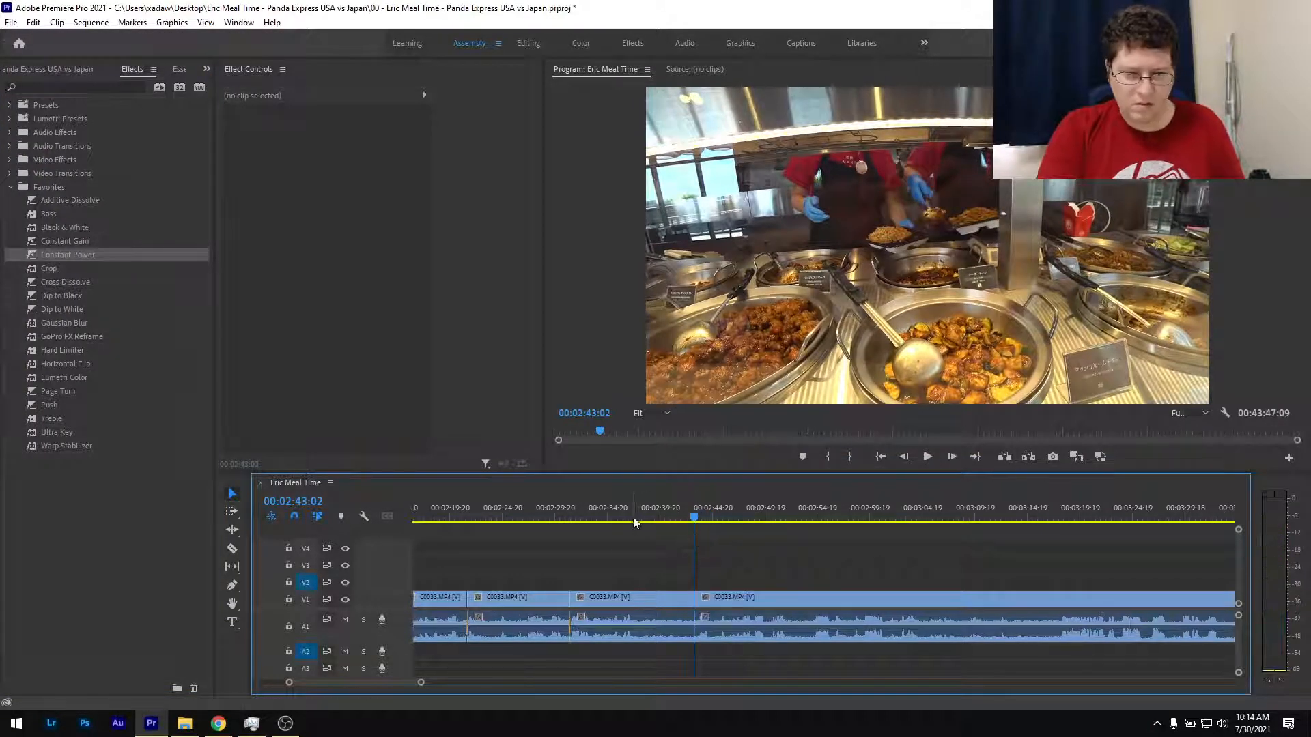
Split the clip at 00:02:37:14 and ripple-delete the piece between it and the cut at 00:02:43:02.
left_click(621, 514)
key("space")
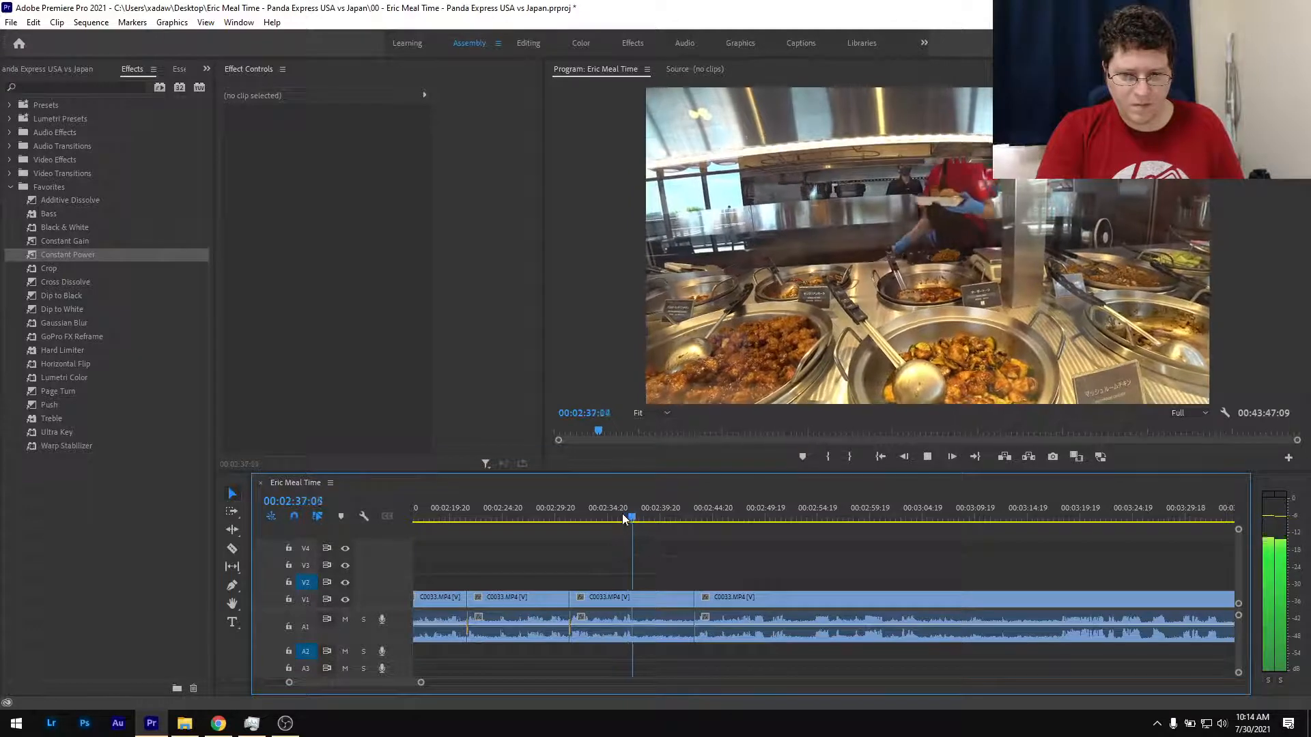
key("space")
key("ctrl+k")
left_click(663, 596)
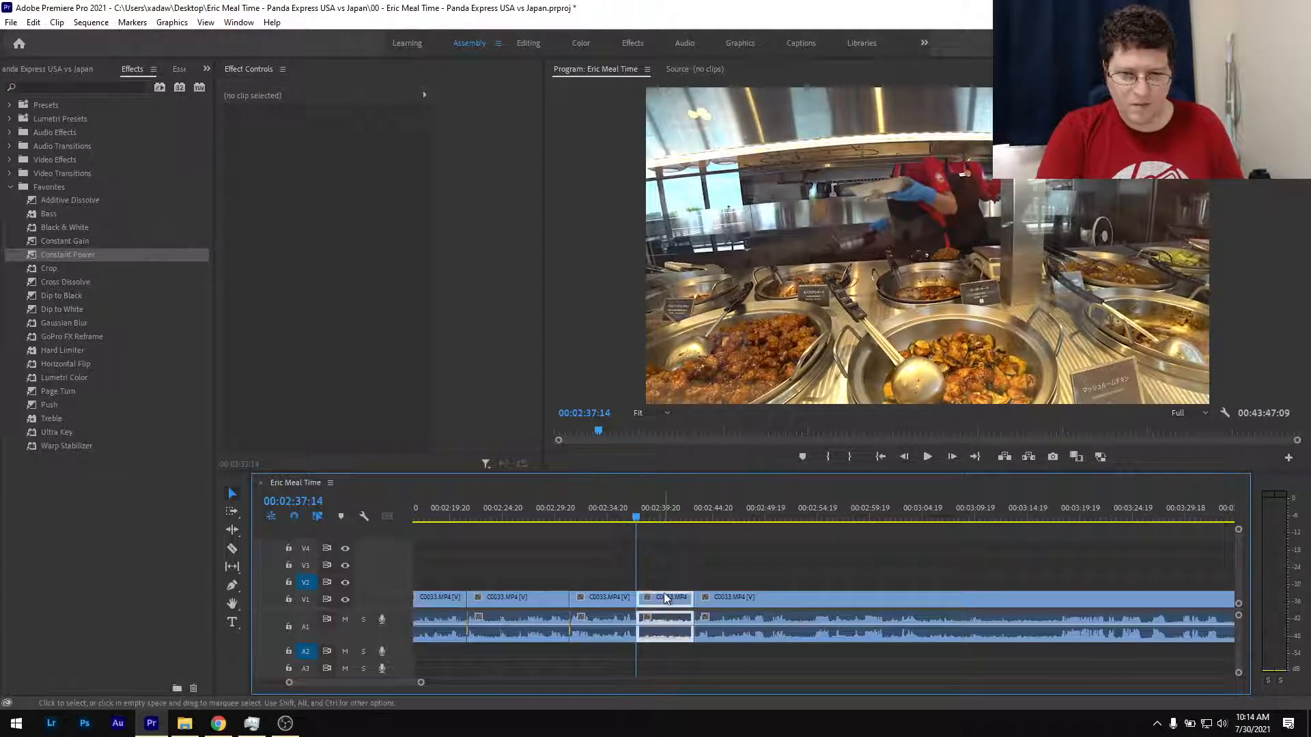
key("shift+Delete")
Add Constant Power to the audio cut at 00:02:37:14 and save the project.
left_click(612, 513)
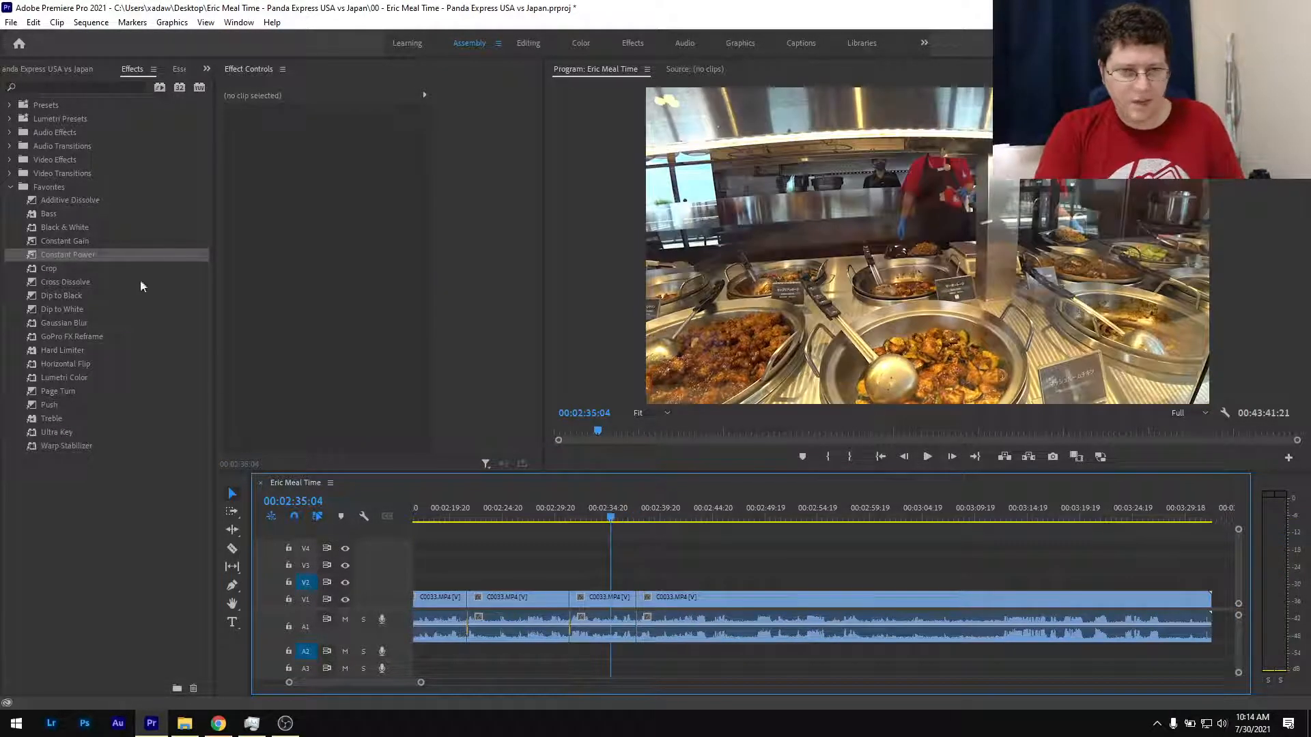
left_click_drag(83, 254, 636, 630)
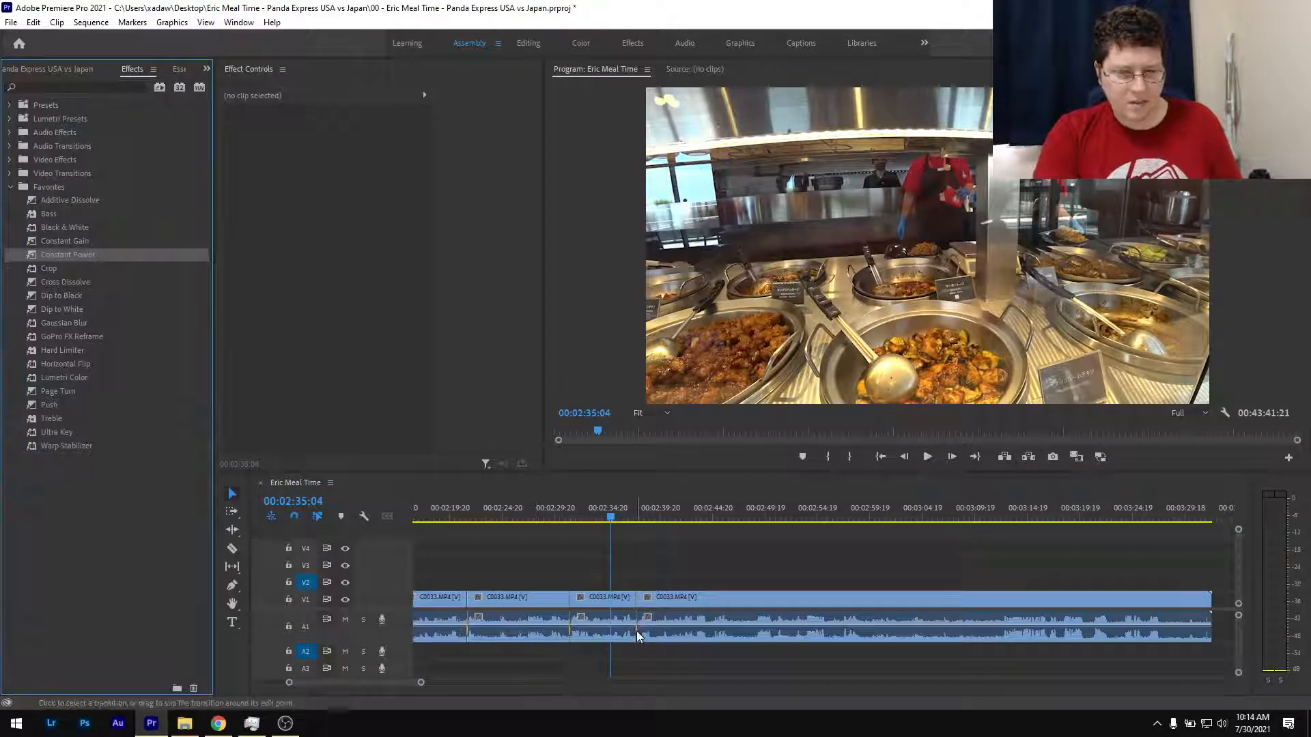
key("ctrl+s")
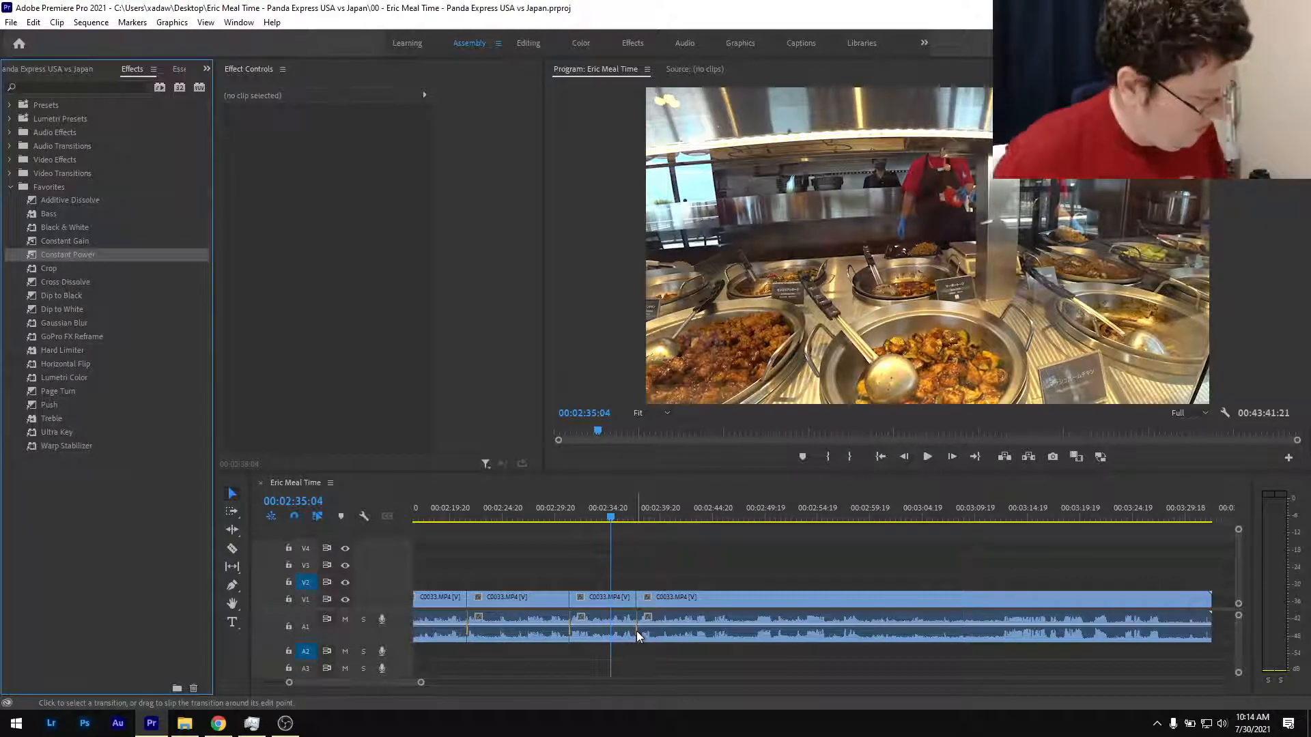
Save the project, play the footage from 00:02:36:04 and split the C0033.MP4 clip at 00:02:48:22.
key("ctrl+s")
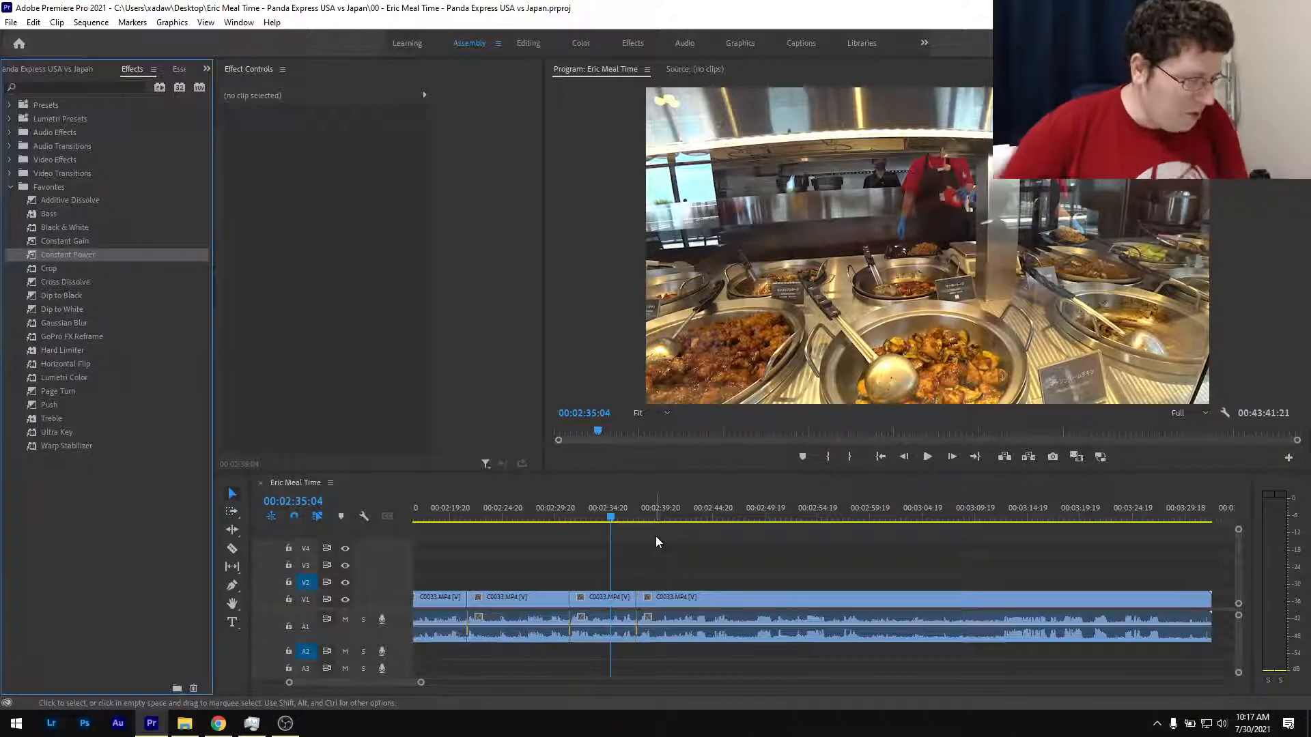
left_click(622, 520)
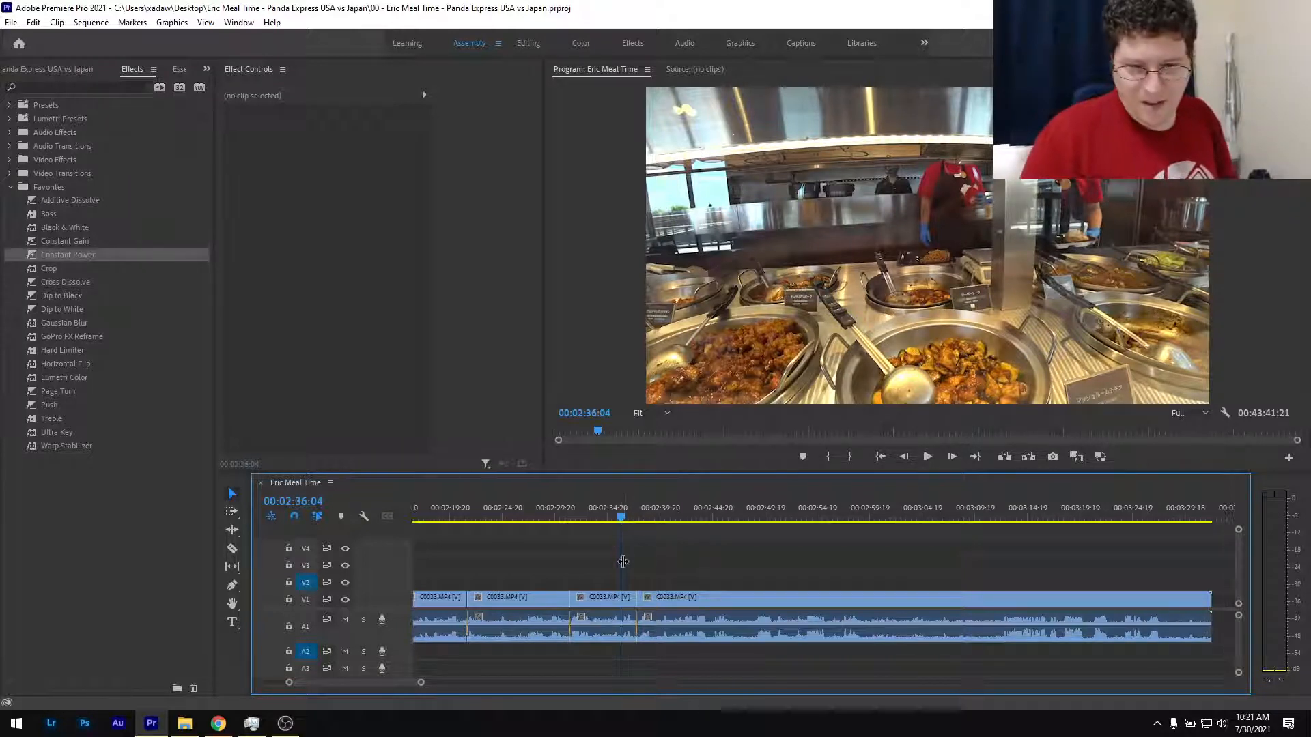
key("space")
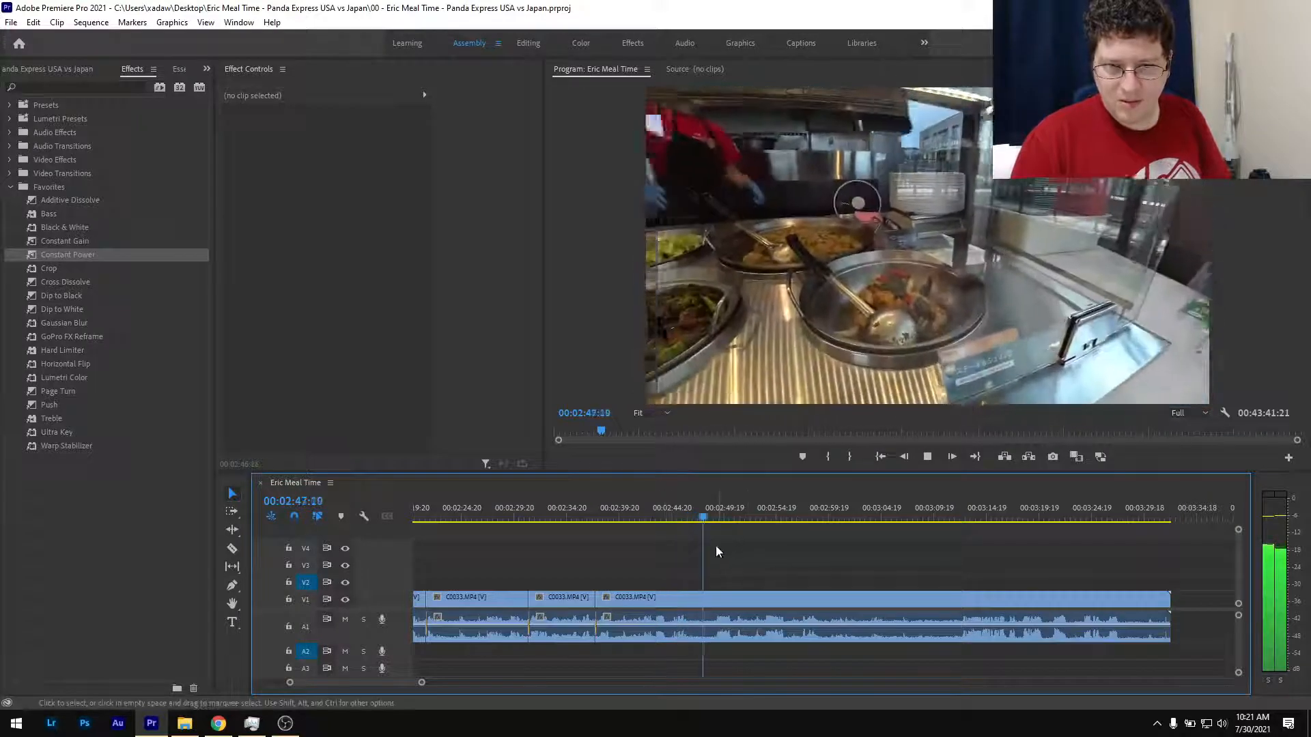
key("space")
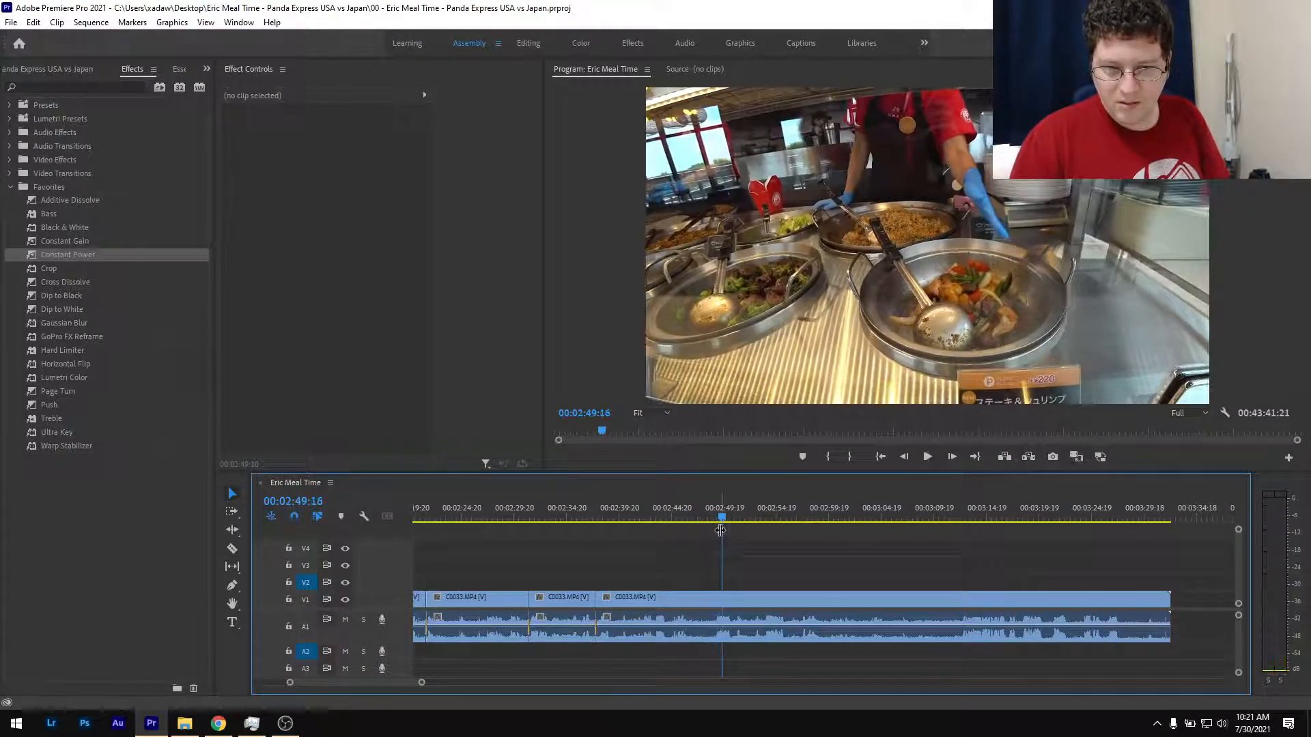
left_click(715, 522)
left_click(711, 527)
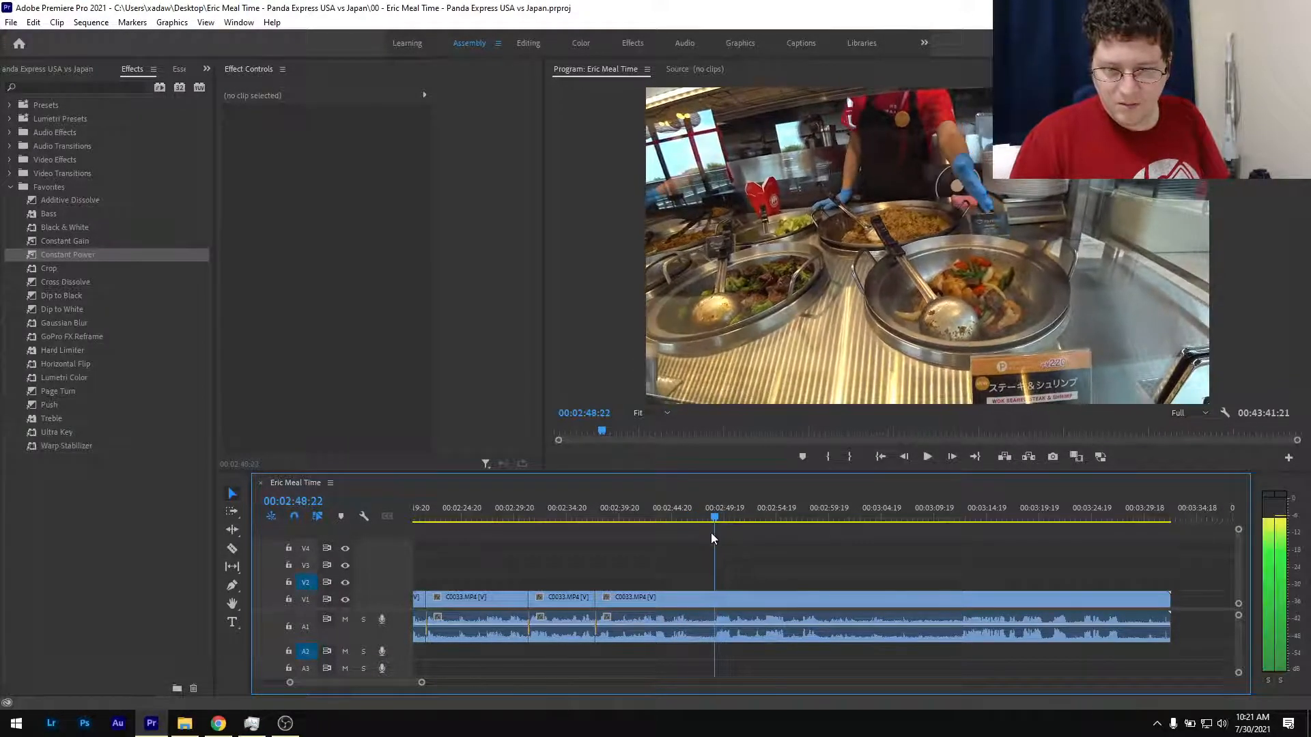
key("ctrl+k")
Split the clip at 00:02:43:05 and ripple-delete the piece between it and the cut at 00:02:48:22.
left_click(644, 520)
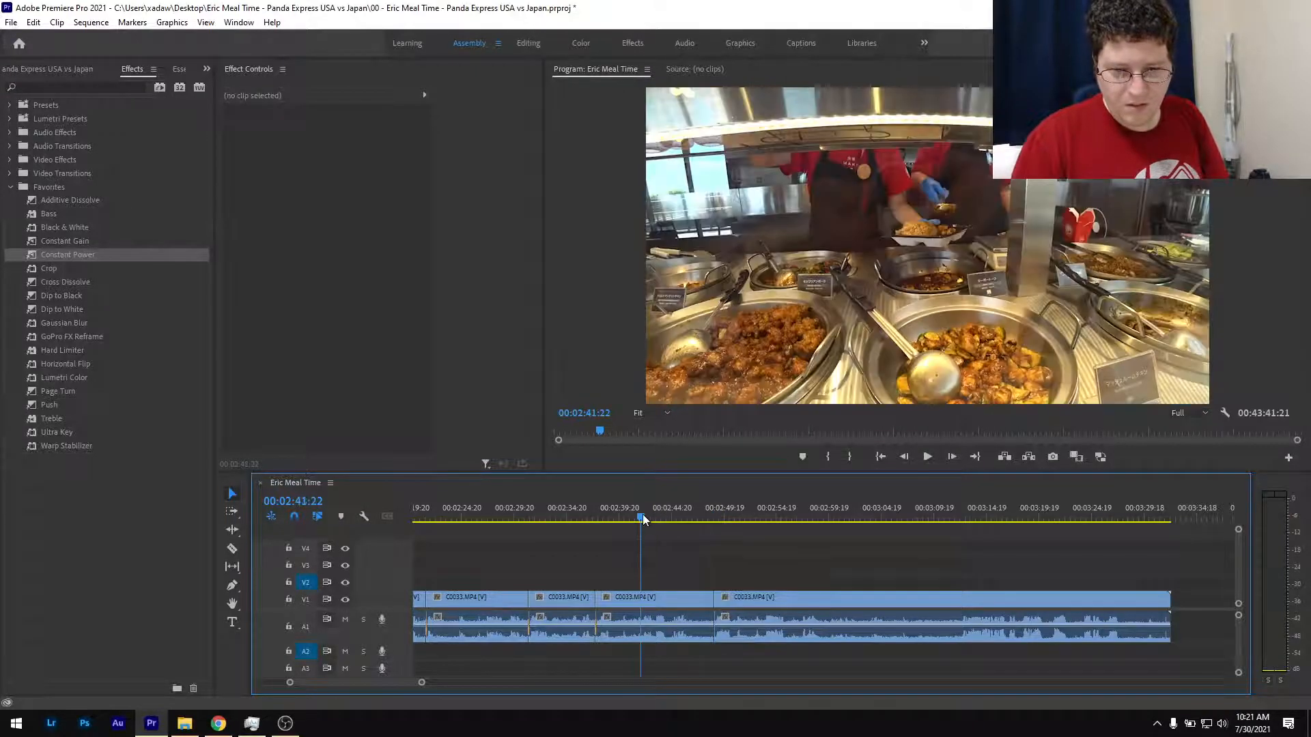
key("space")
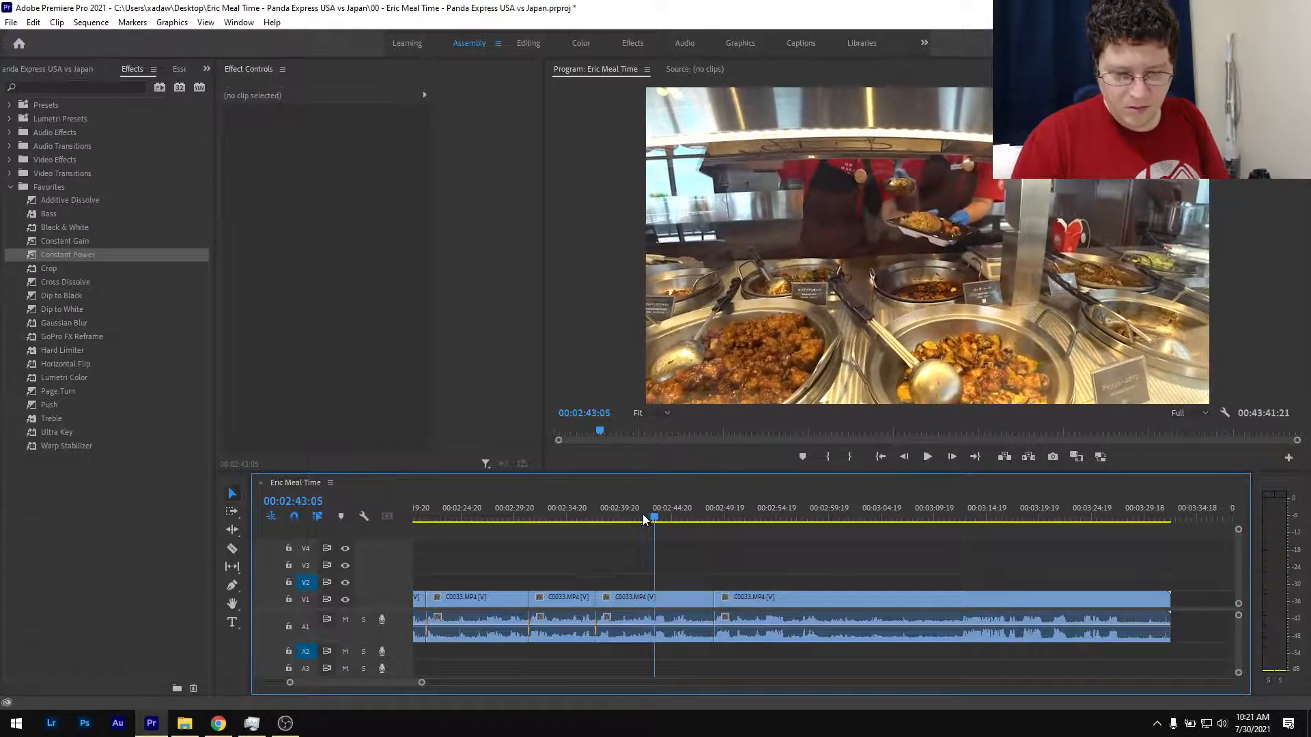
key("ctrl+k")
left_click(672, 592)
key("shift+Delete")
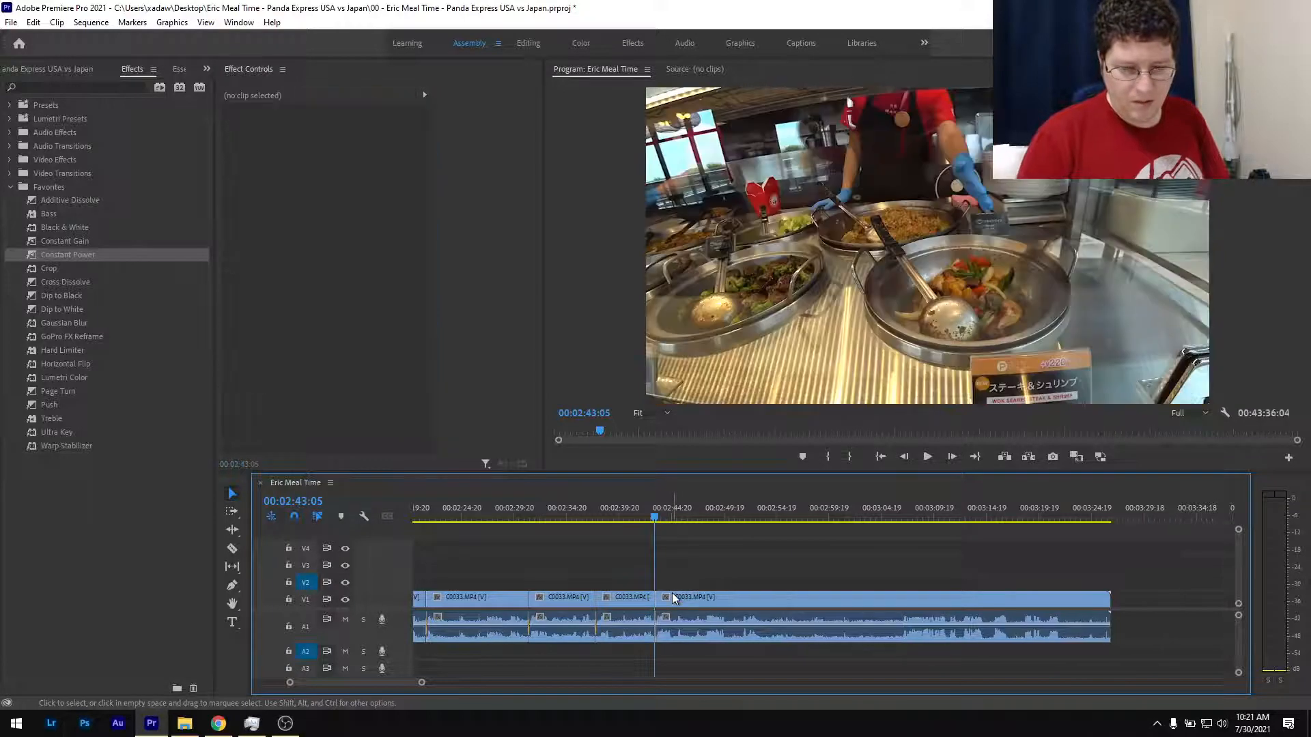
Add Constant Power to the audio cut at 00:02:43:05 and save the project.
left_click(632, 520)
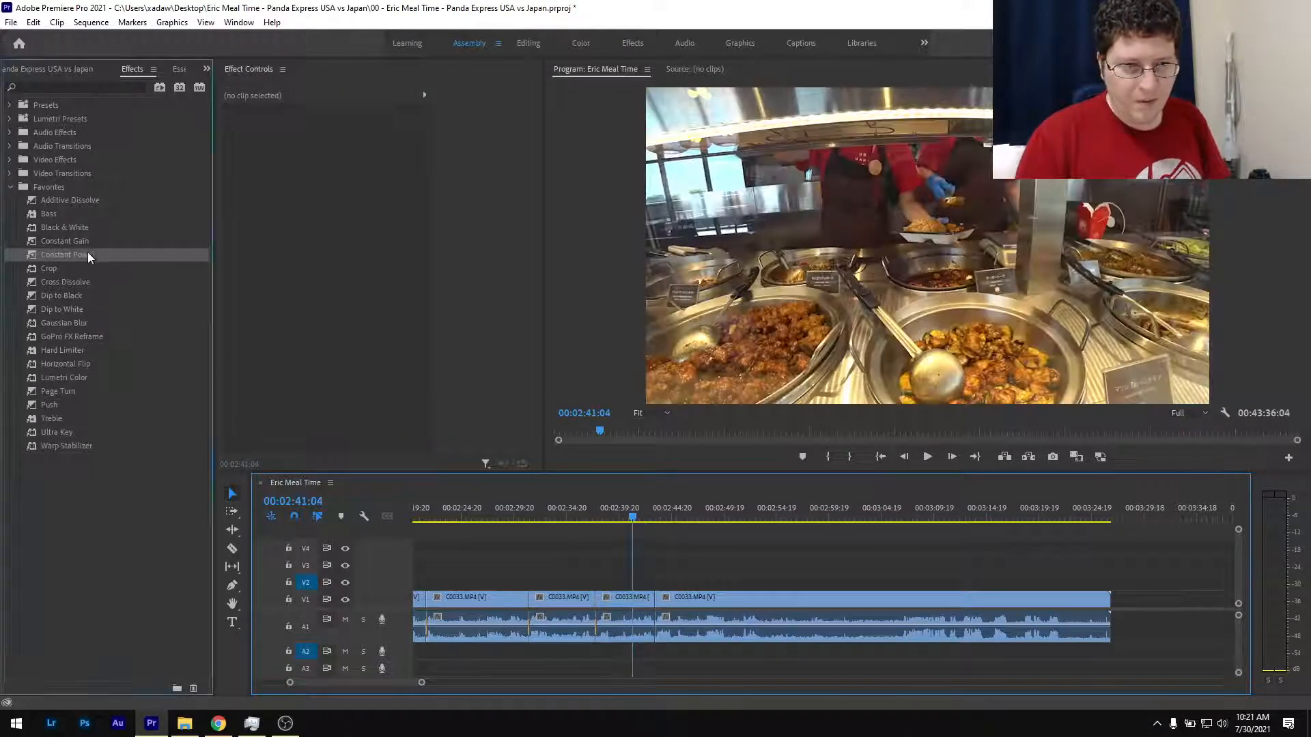
left_click_drag(88, 252, 661, 637)
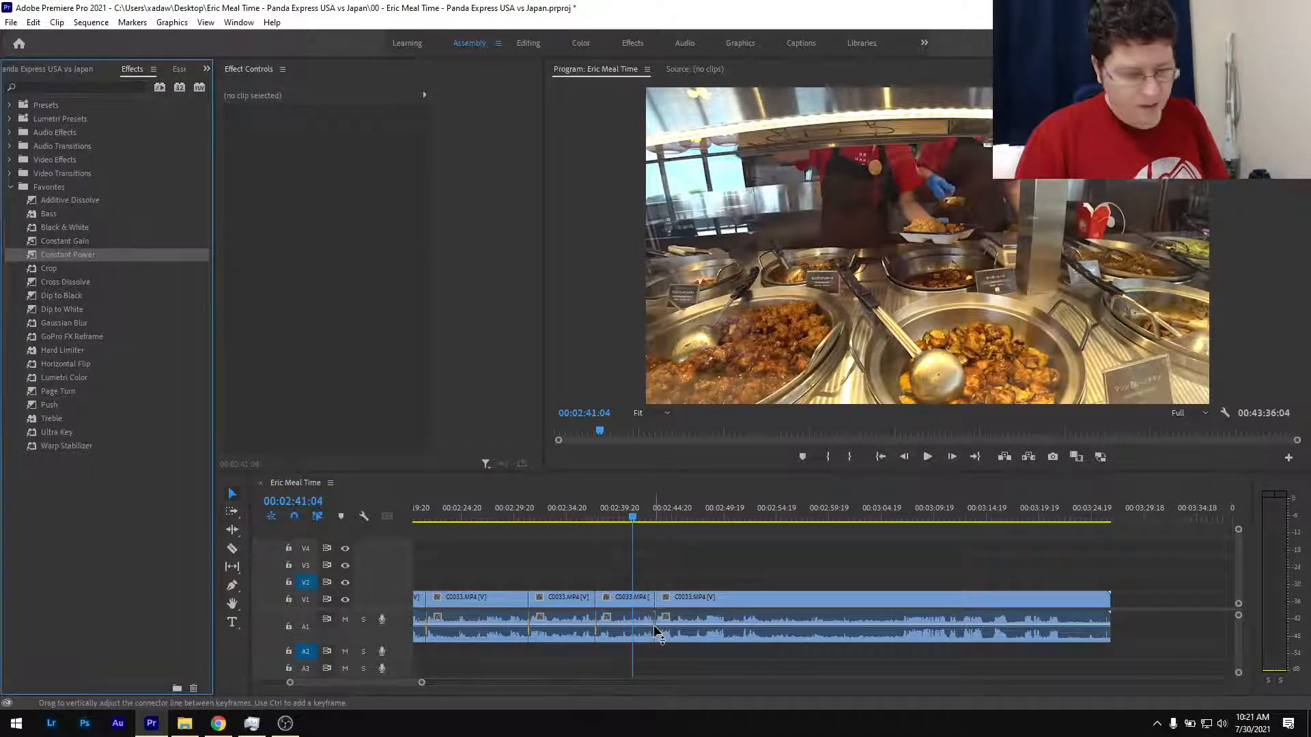
key("ctrl+s")
Move the C0027.MP4 clip ahead of C0226.MP4, shift C0226.MP4 further along to leave a gap between them, and save the project.
scroll(658, 583, "up", 2)
scroll(658, 583, "down", 5)
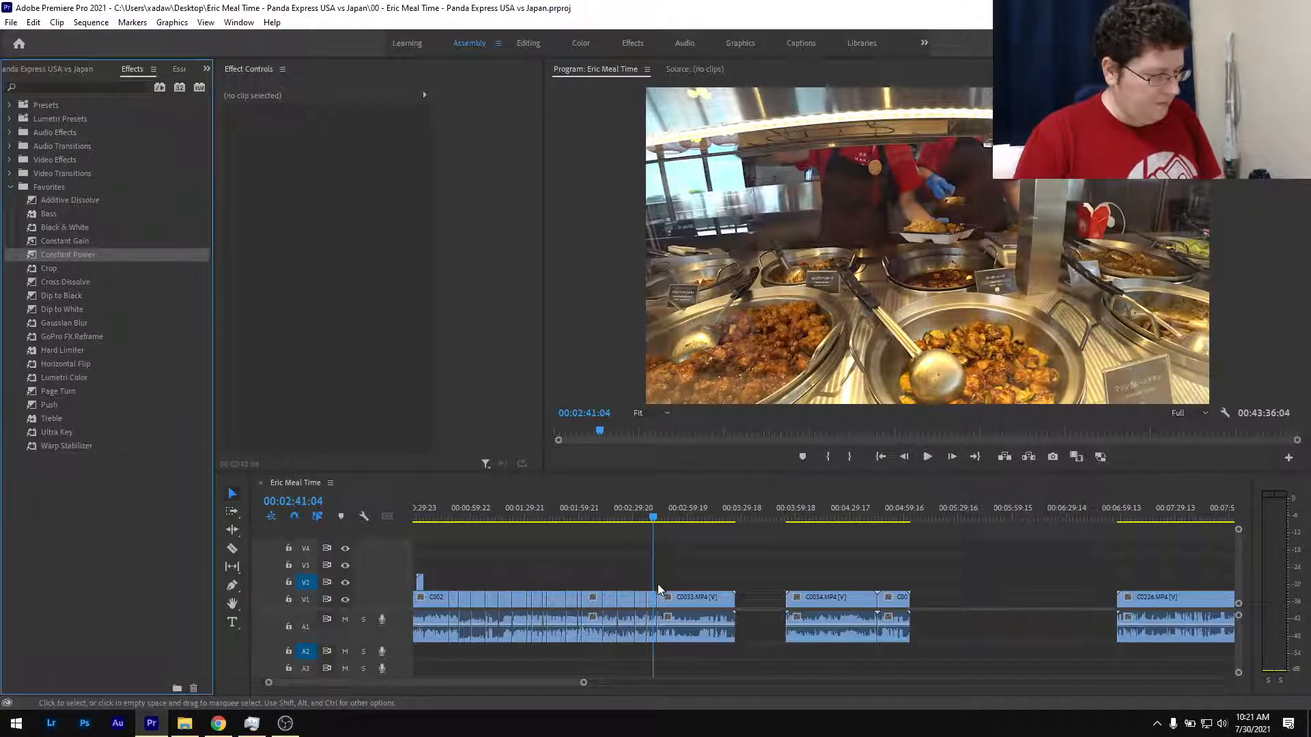
left_click_drag(686, 517, 931, 520)
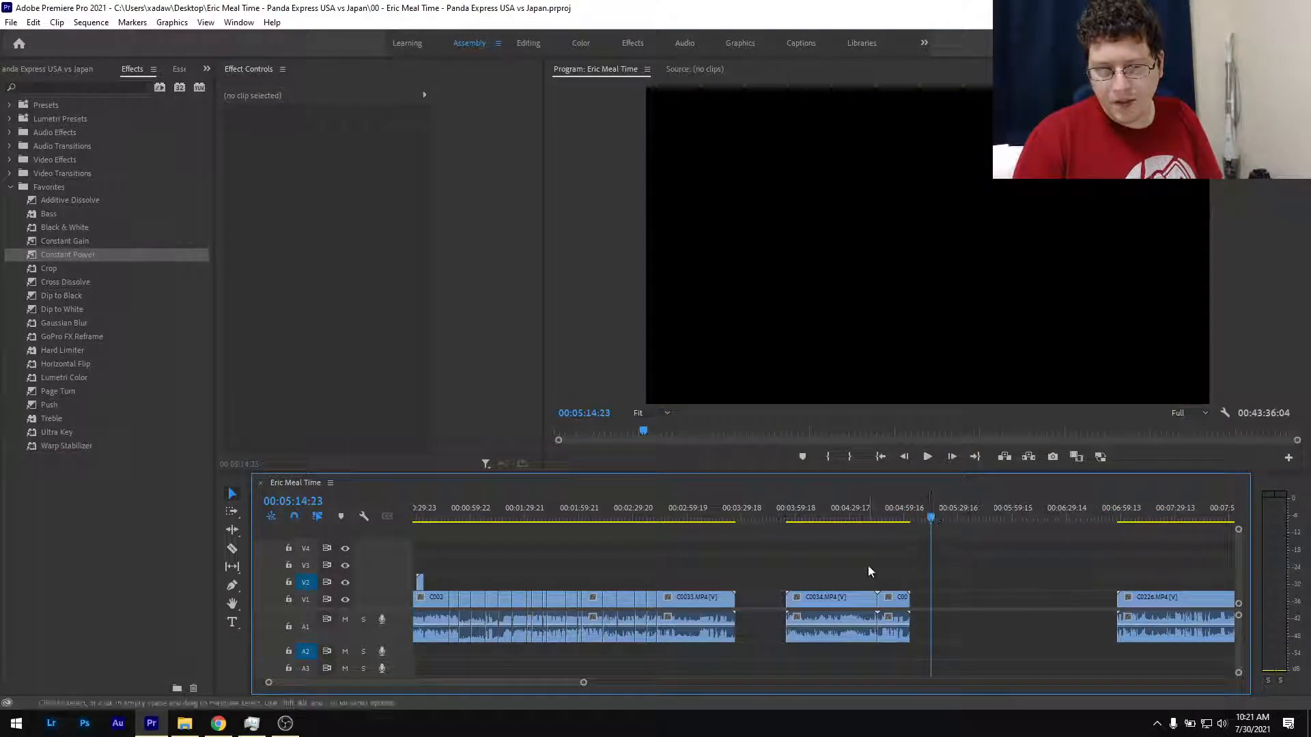
scroll(858, 658, "down", 8)
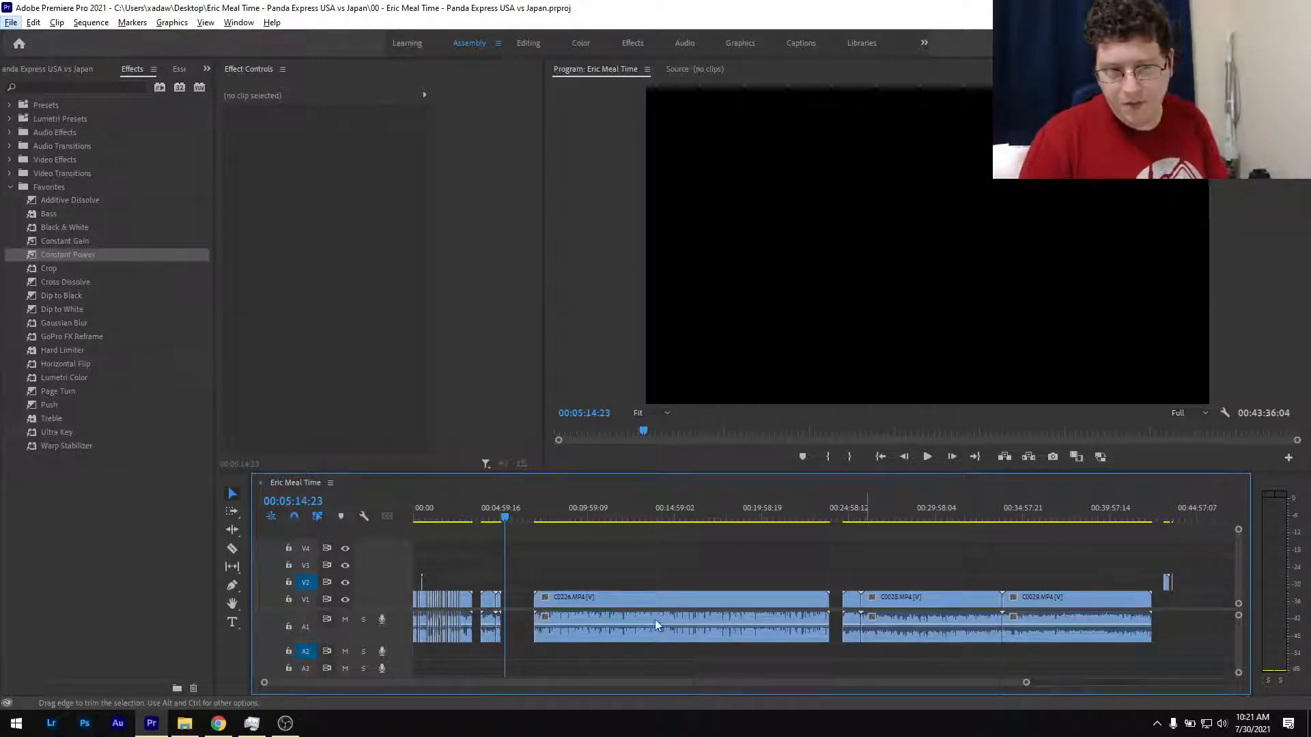
left_click(851, 517)
left_click_drag(854, 517, 879, 519)
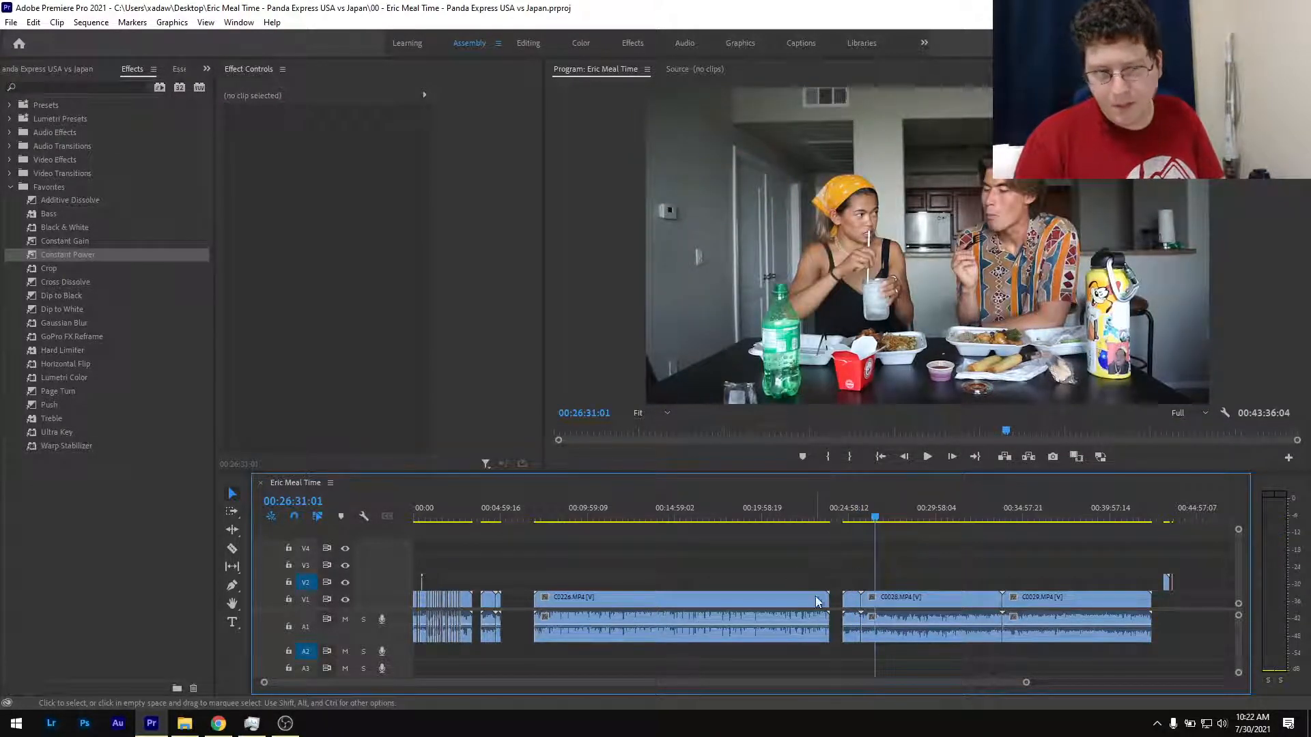
left_click_drag(850, 605, 525, 610)
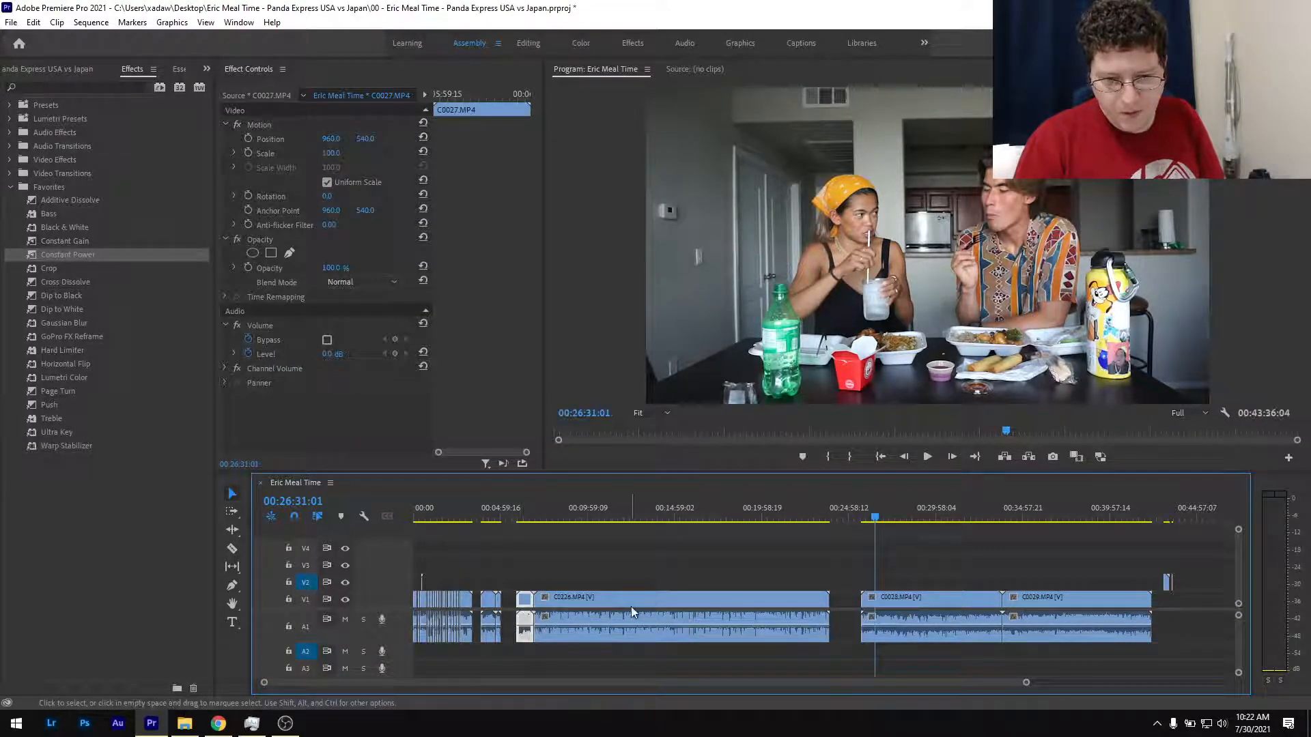
left_click_drag(635, 605, 657, 610)
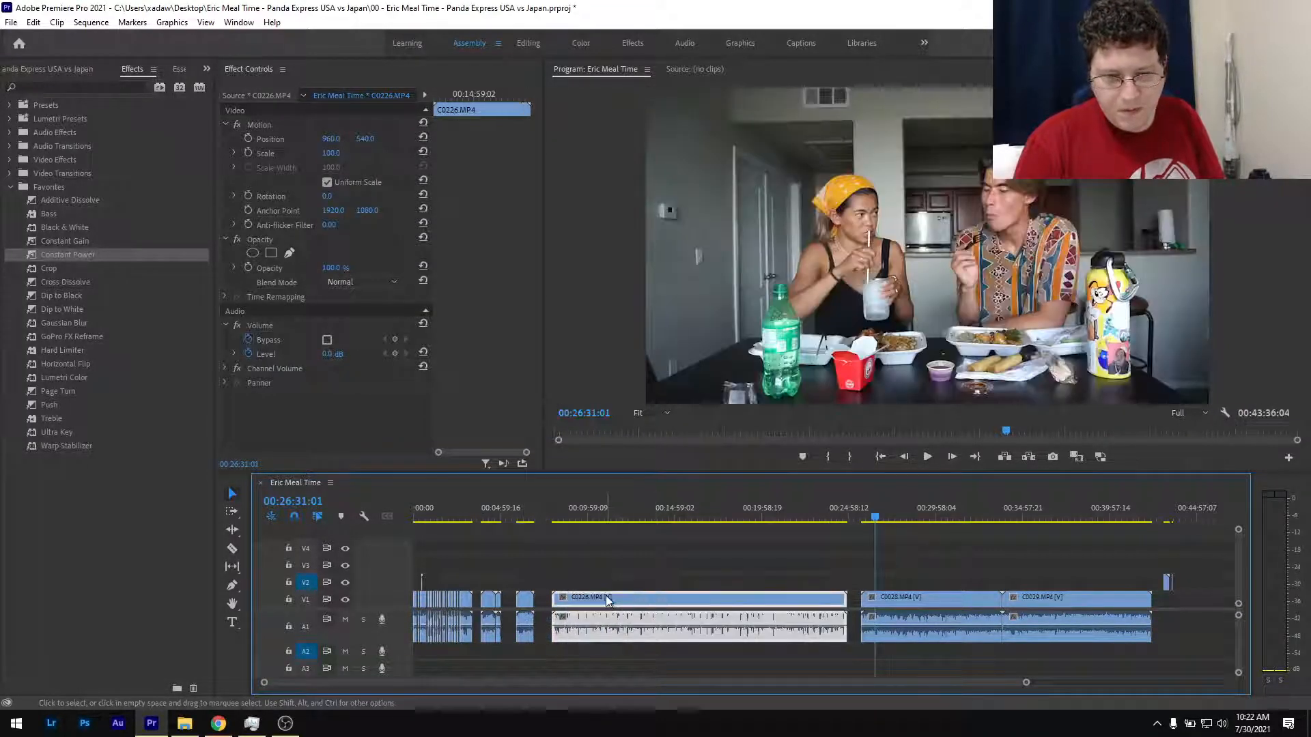
left_click(557, 517)
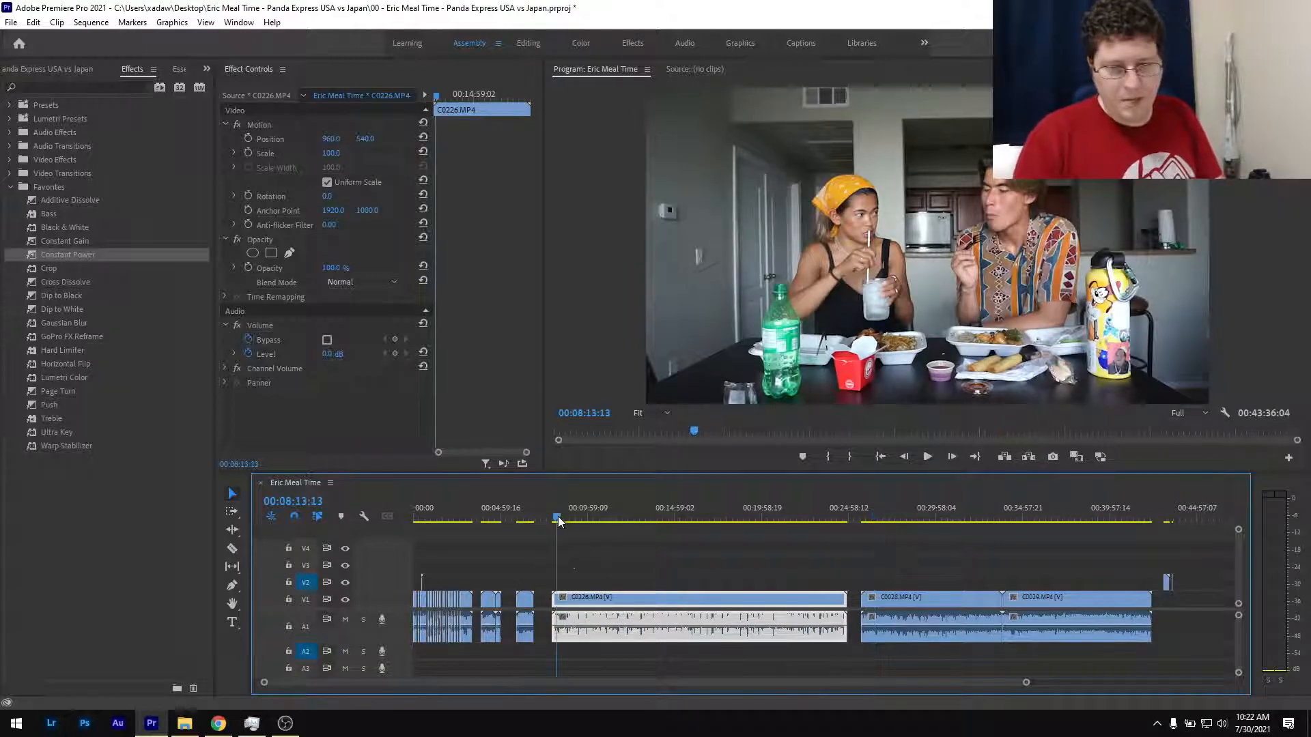
left_click(569, 560)
key("ctrl+s")
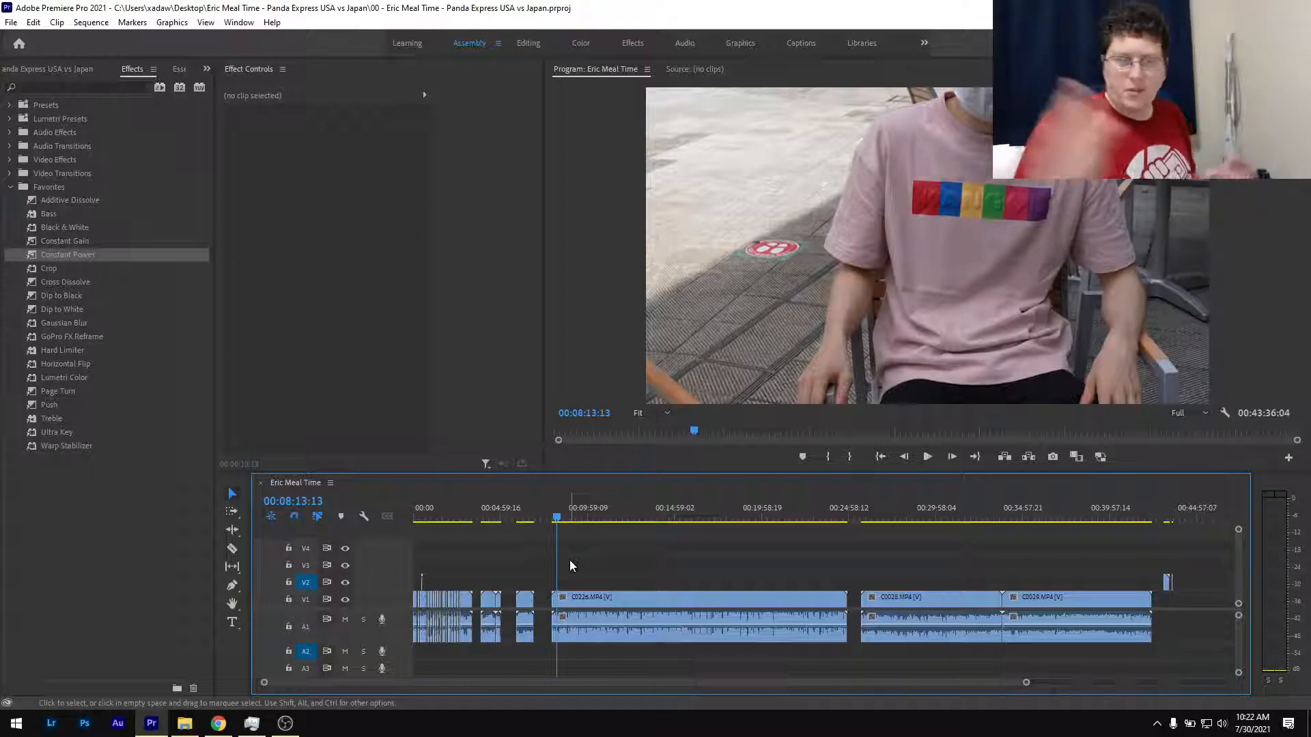
Examine the sequence's sections, from the opening clips at 00:02:11:15 to the footage at 00:26:45:04 and back to the gap at 00:03:33:21.
left_click(452, 517)
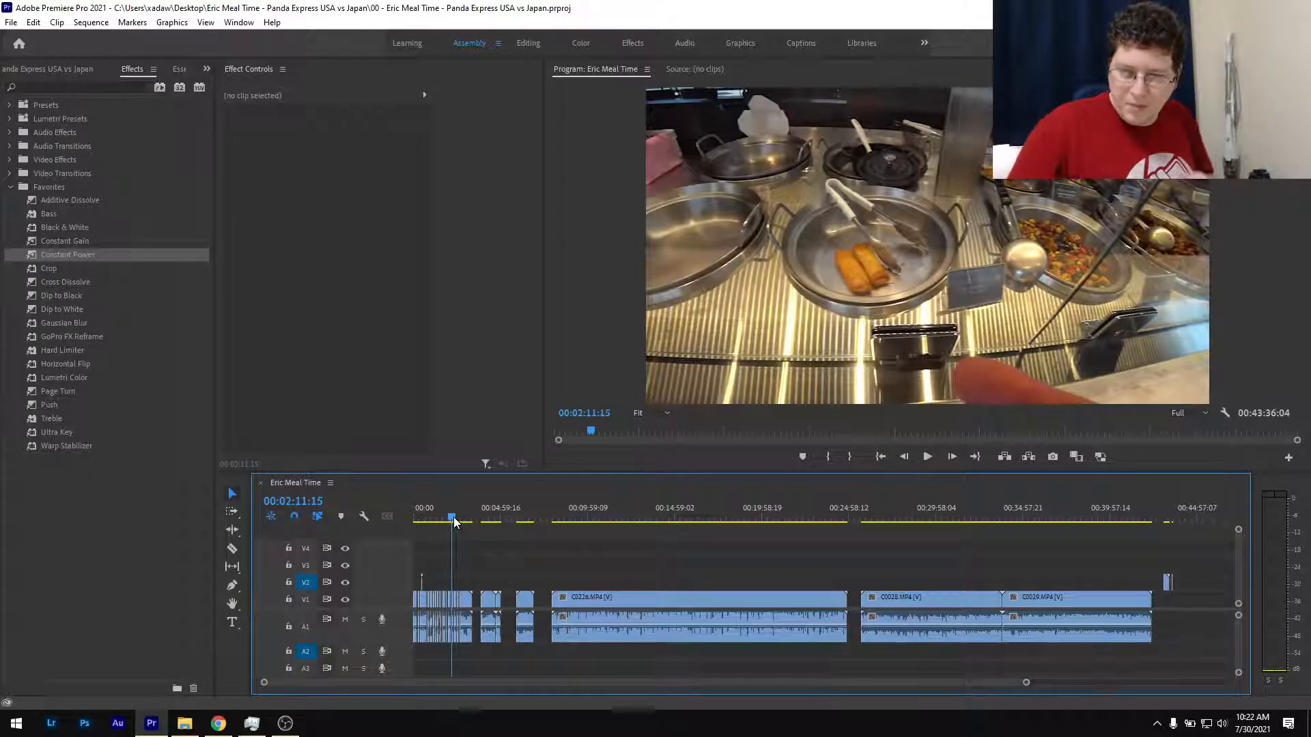
left_click(462, 519)
left_click_drag(461, 519, 543, 521)
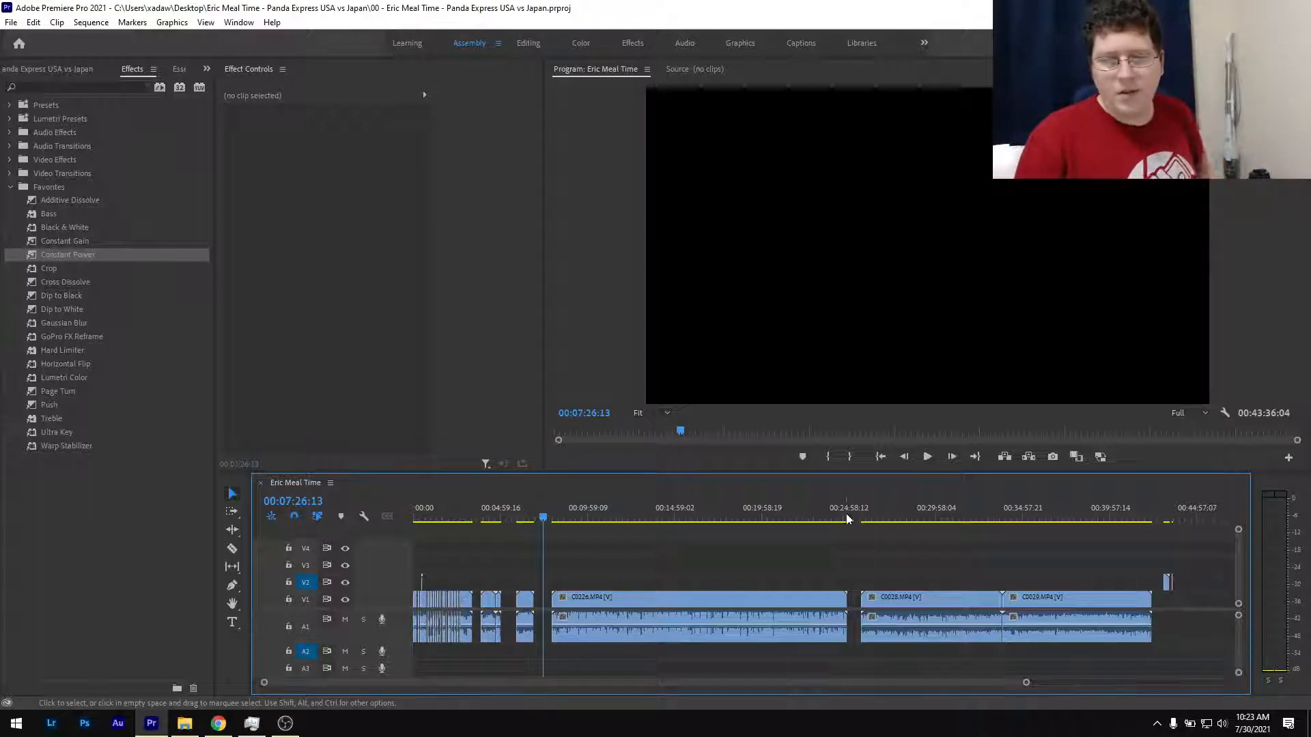
left_click(880, 514)
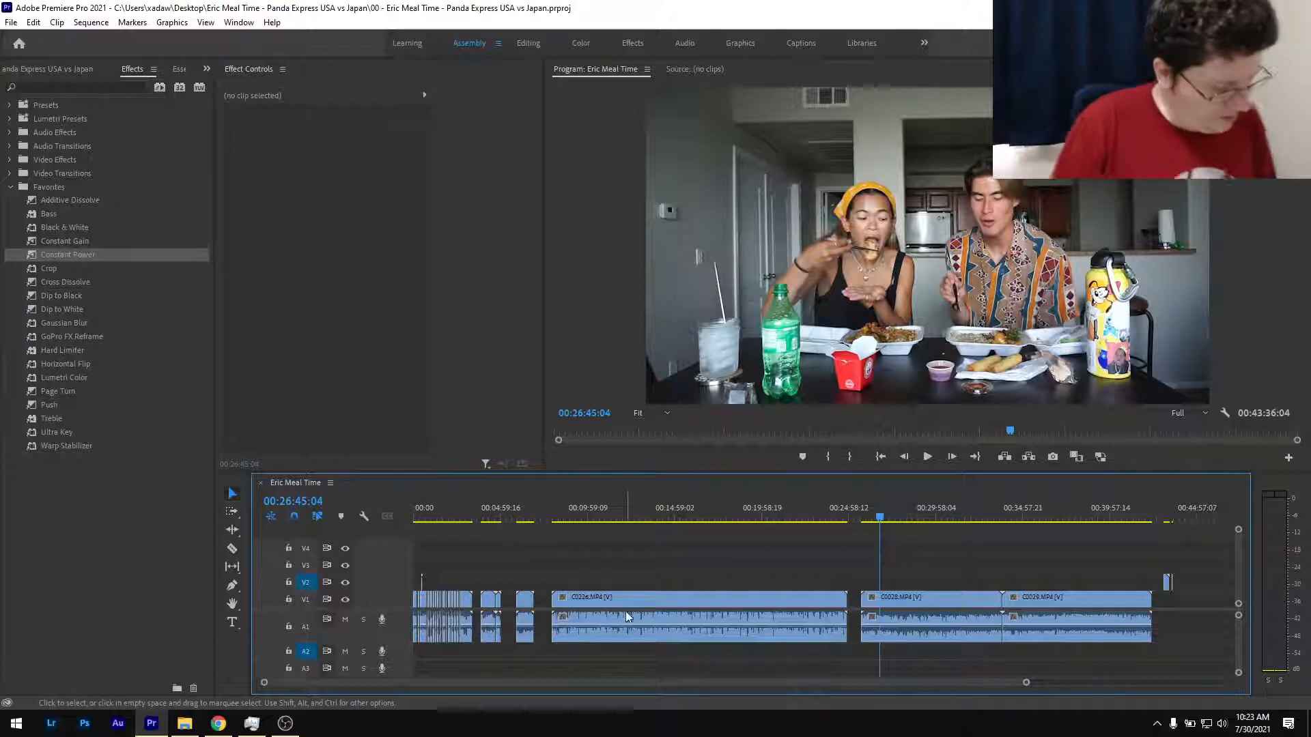
left_click_drag(489, 517, 477, 517)
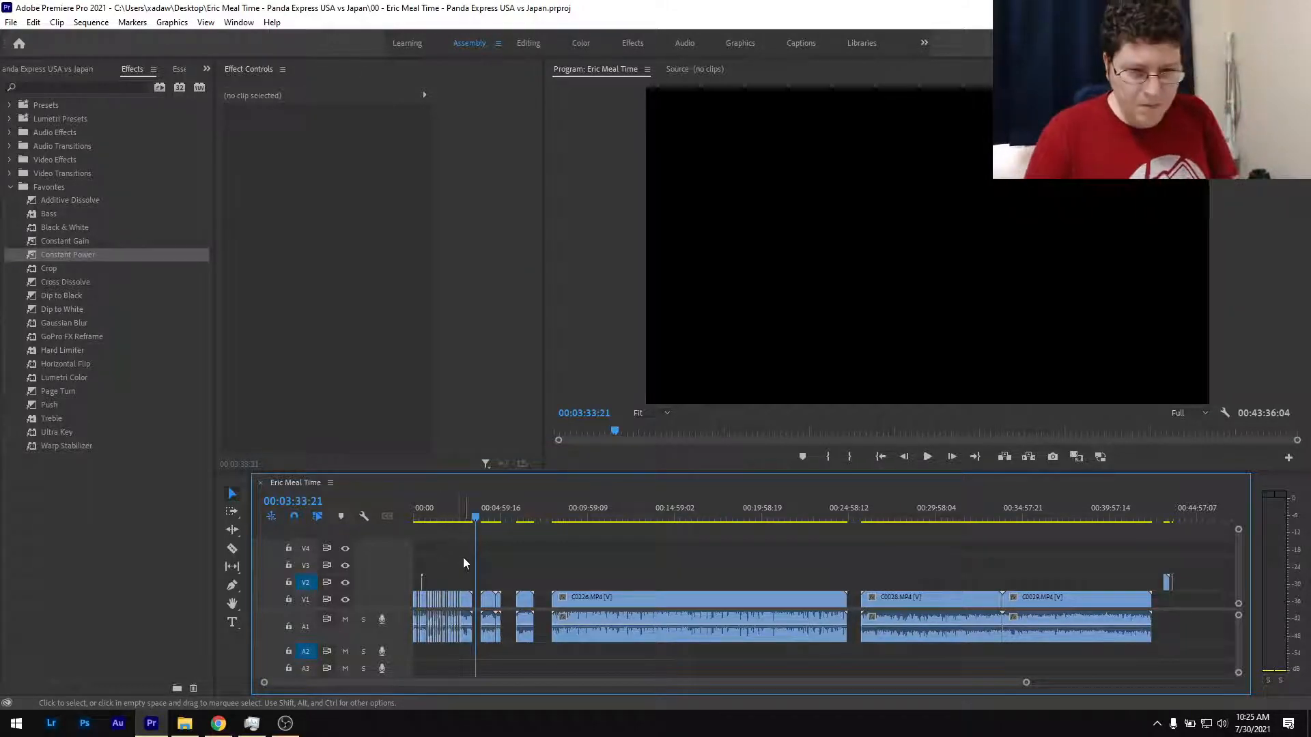
Review the C0033.MP4 footage up to about 00:02:56 and split the clip at 00:02:53:13.
scroll(461, 559, "up", 10)
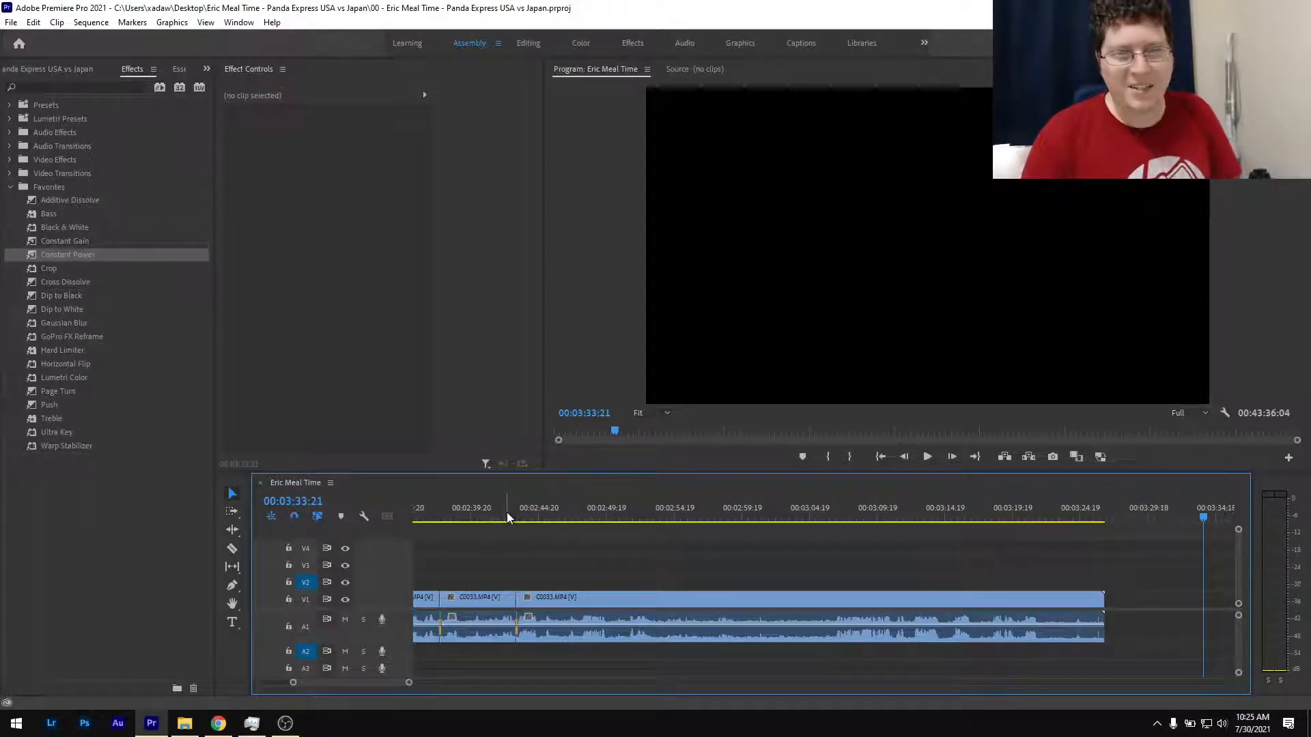
left_click(473, 505)
key("space")
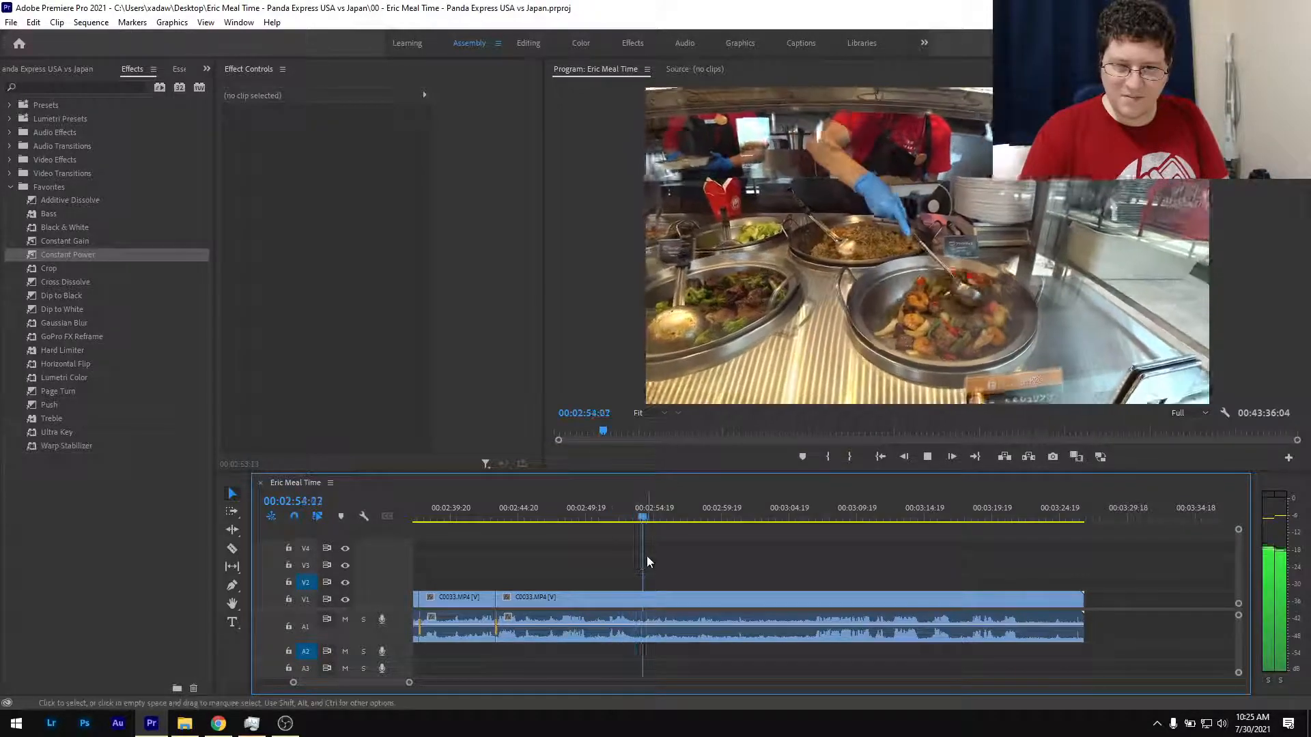
mouse_move(642, 520)
left_mouse_down()
mouse_move(625, 518)
mouse_move(636, 519)
left_mouse_up()
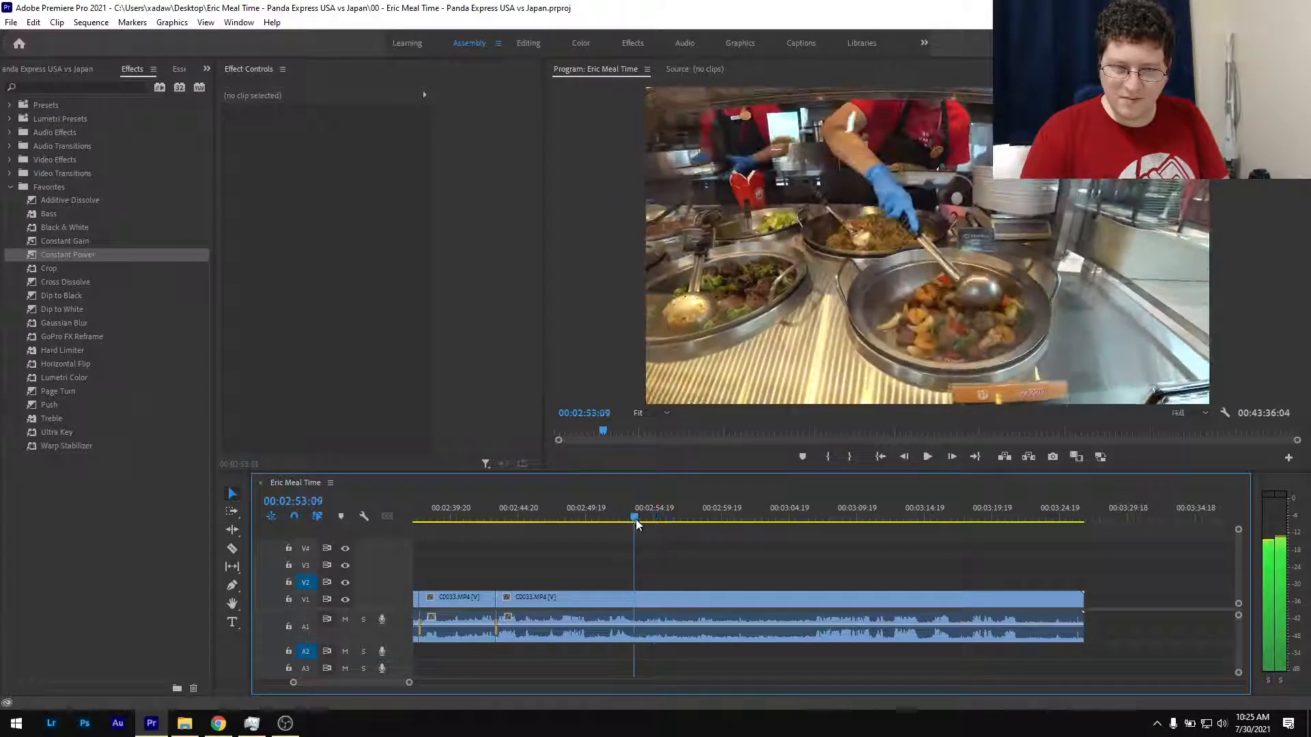
key("space")
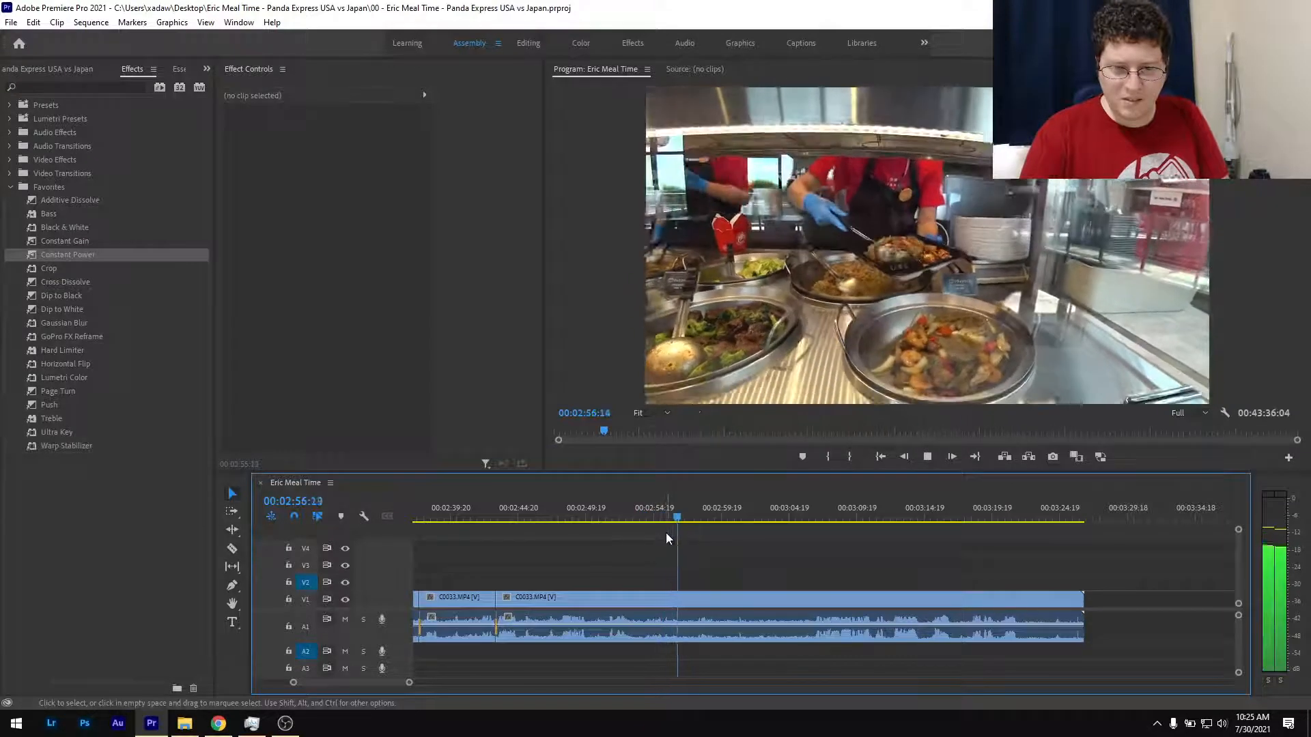
left_click_drag(618, 513, 635, 516)
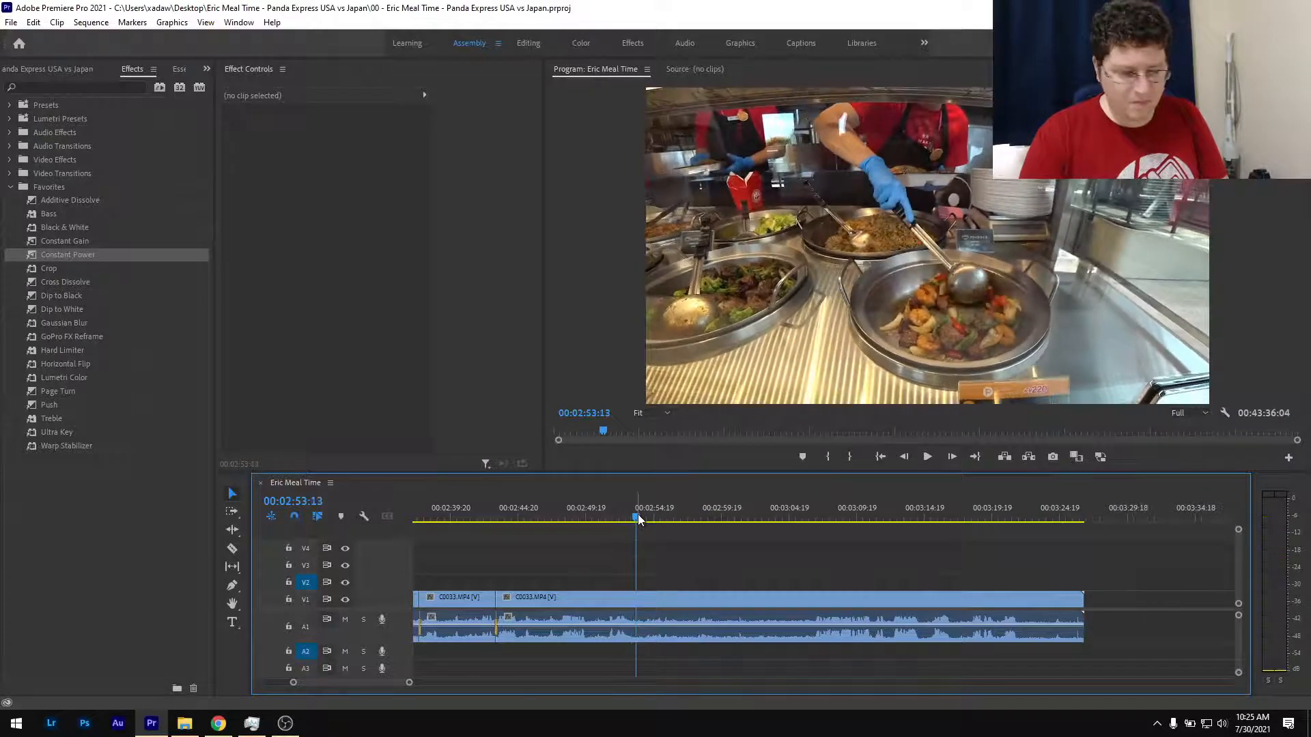
key("ctrl+k")
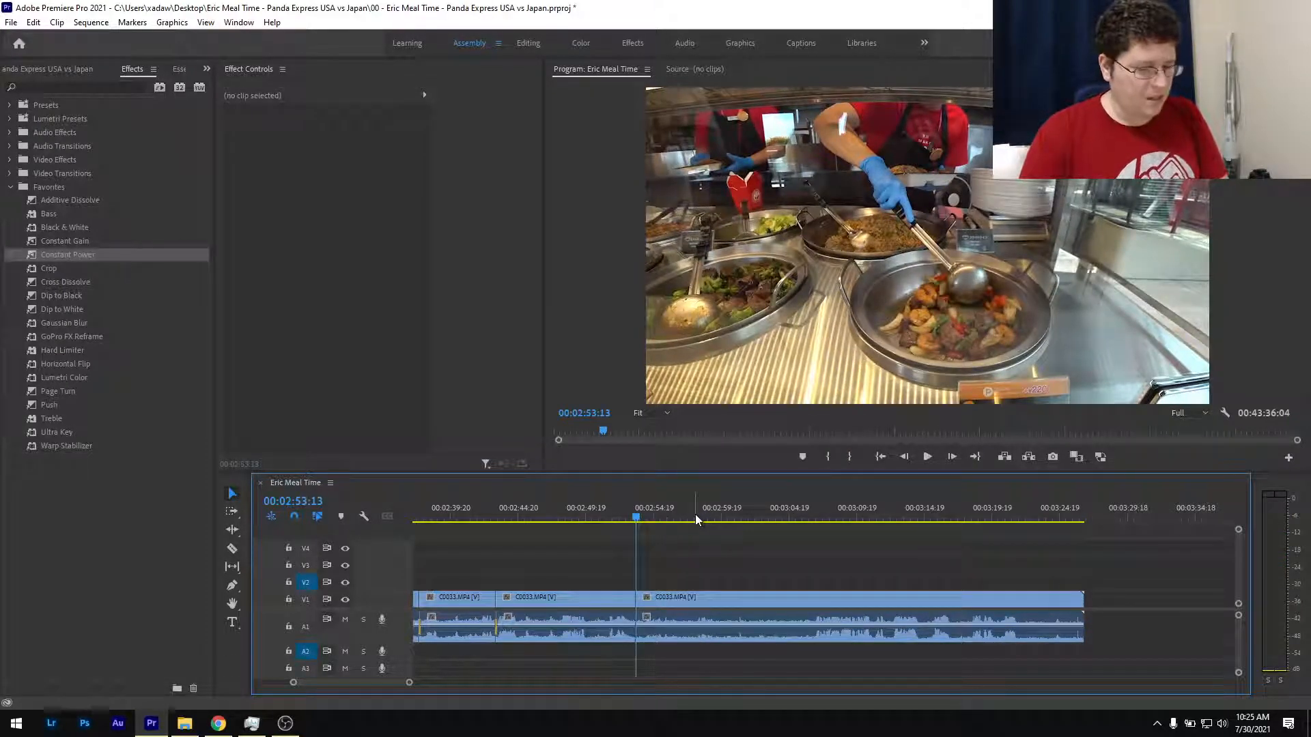
Split the clip at 00:03:06:15, where the menu board appears, and ripple-delete the piece back to the cut at 00:02:53:13.
left_click_drag(696, 521, 809, 510)
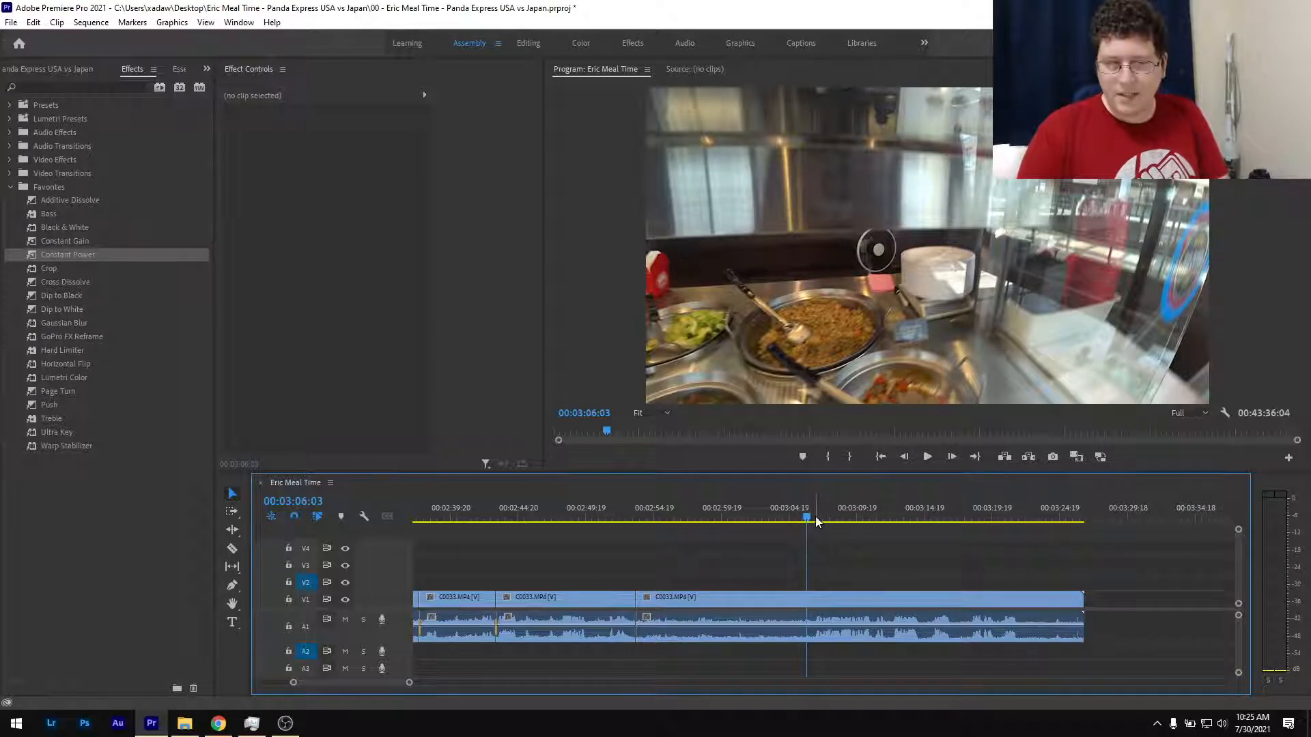
key("space")
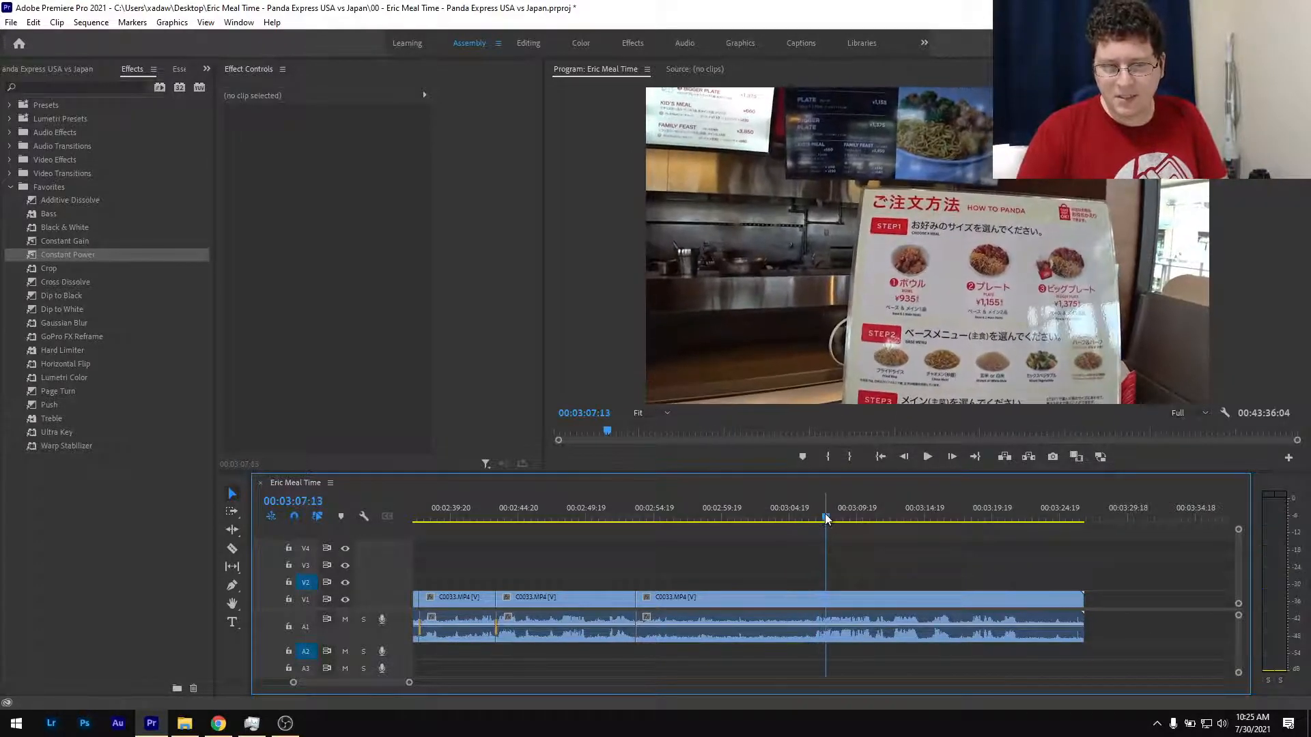
key("space")
key("ctrl+k")
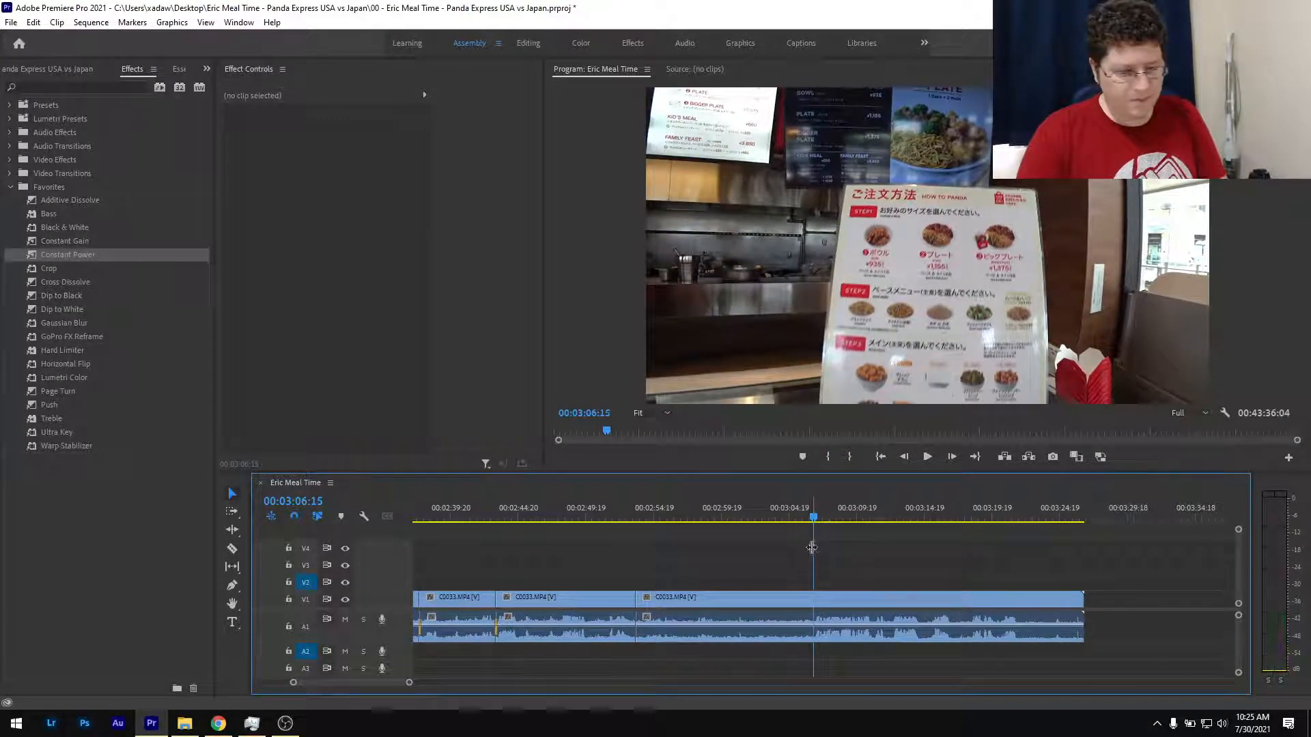
left_click(784, 599)
key("shift+Delete")
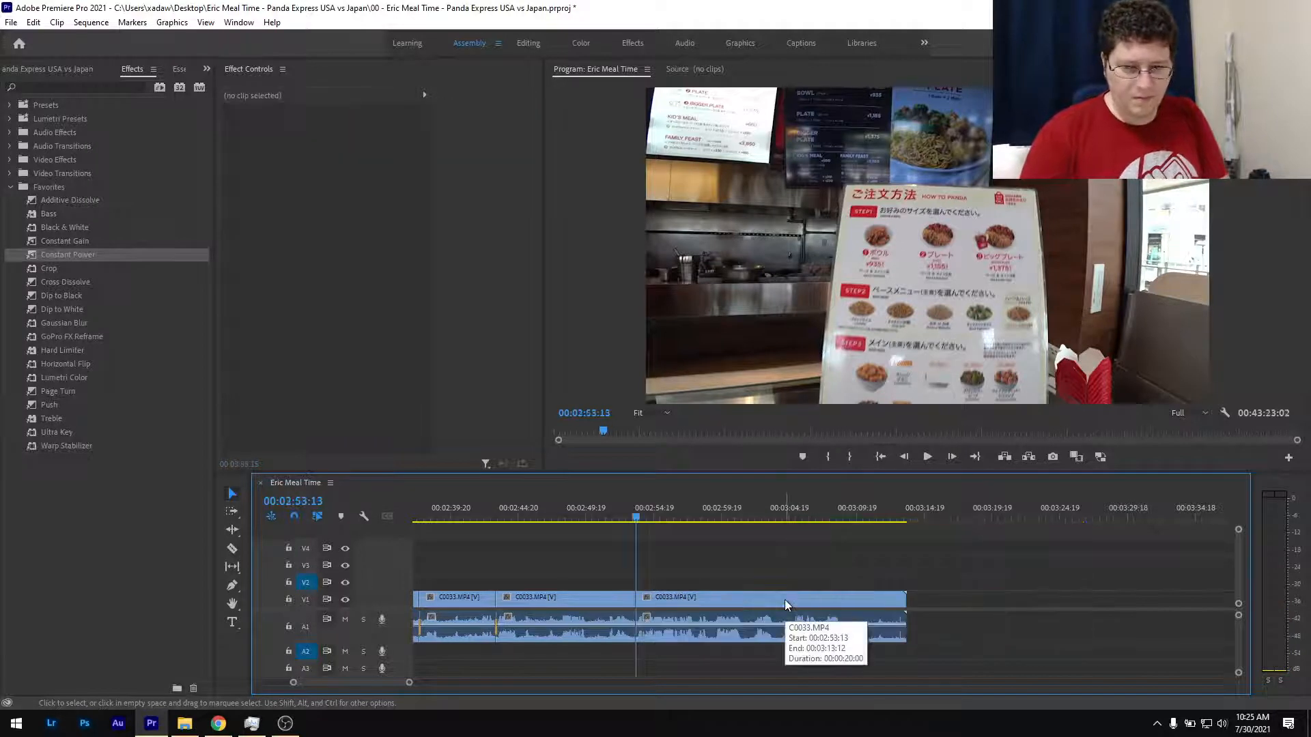
Review the C0033.MP4 footage around the cut at 00:02:53:13 and apply a Constant Power transition to that audio cut.
left_click(622, 517)
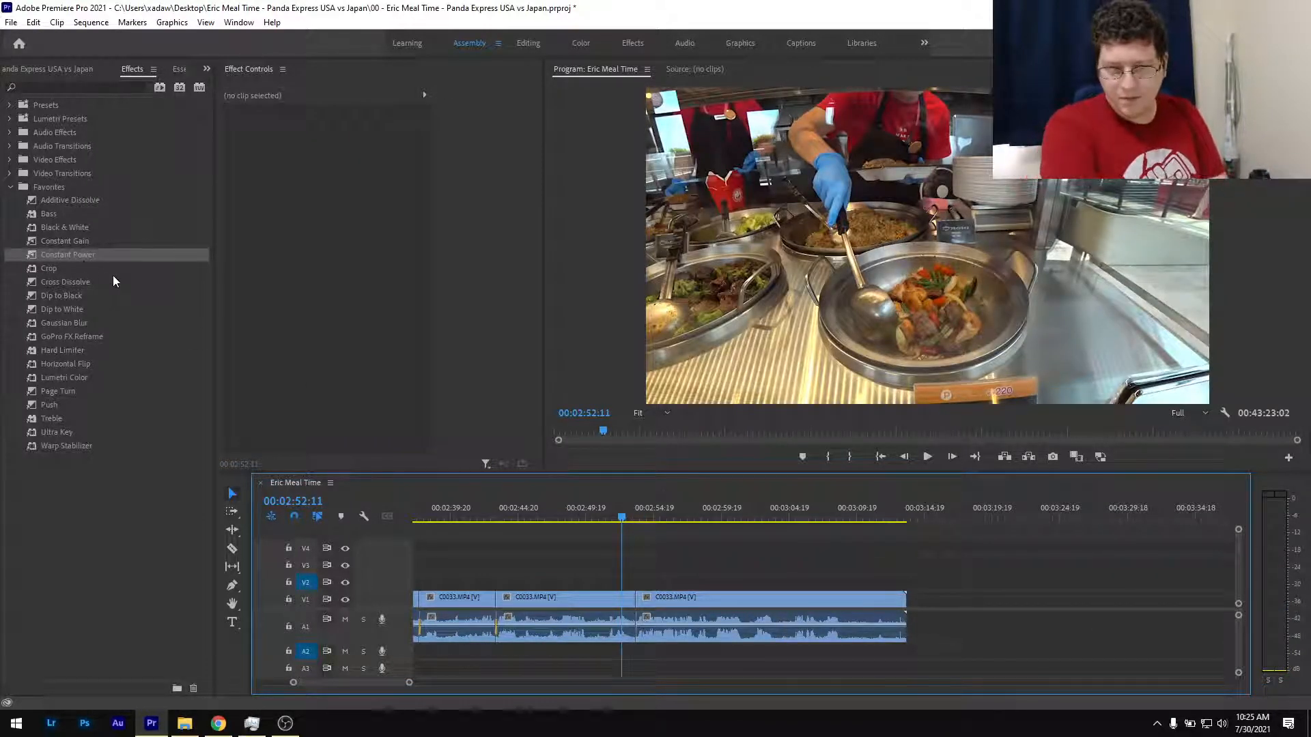
key("space")
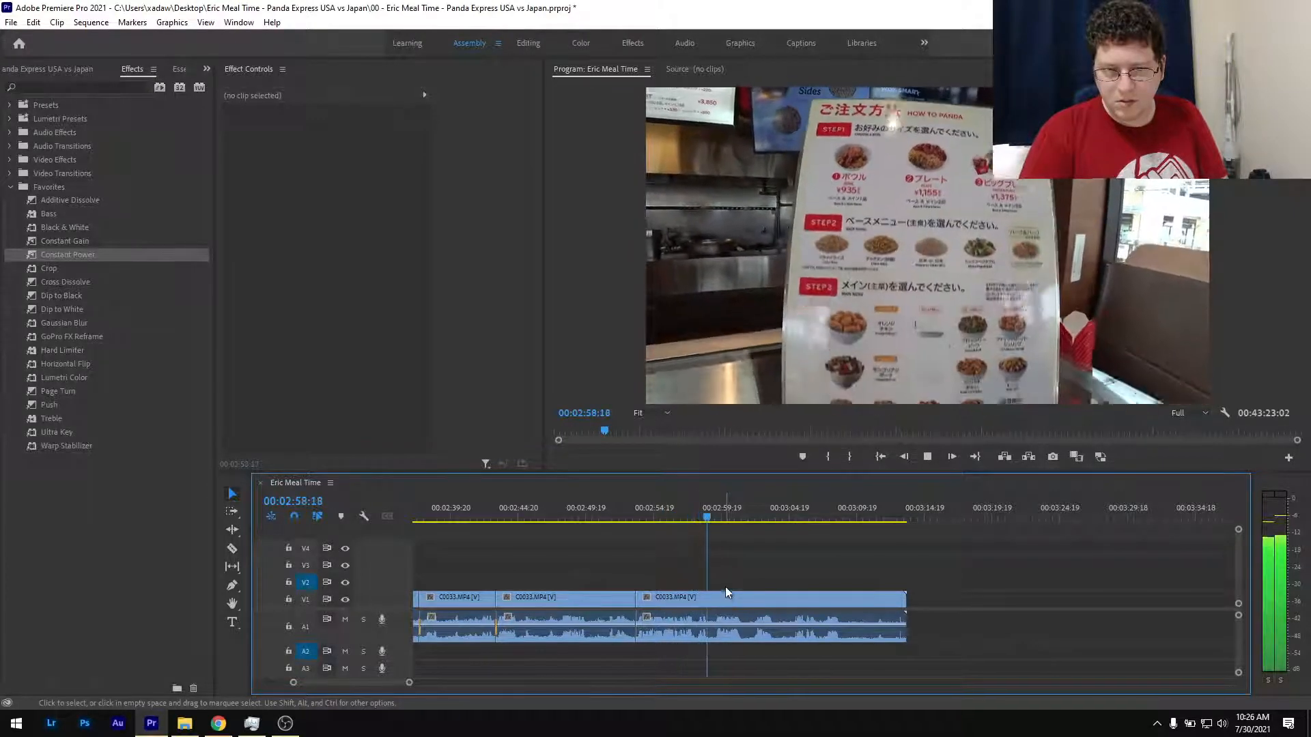
scroll(727, 589, "up", 2)
scroll(726, 586, "down", 1)
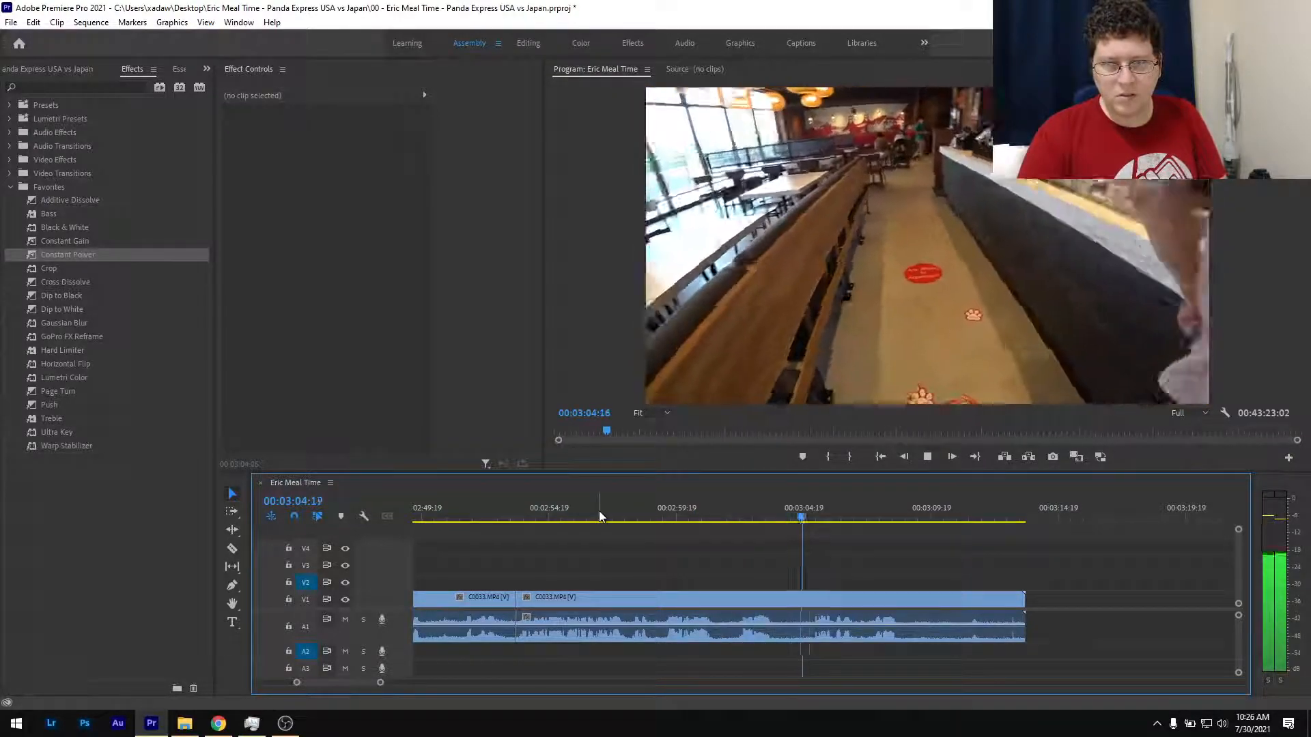
left_click_drag(599, 516, 624, 519)
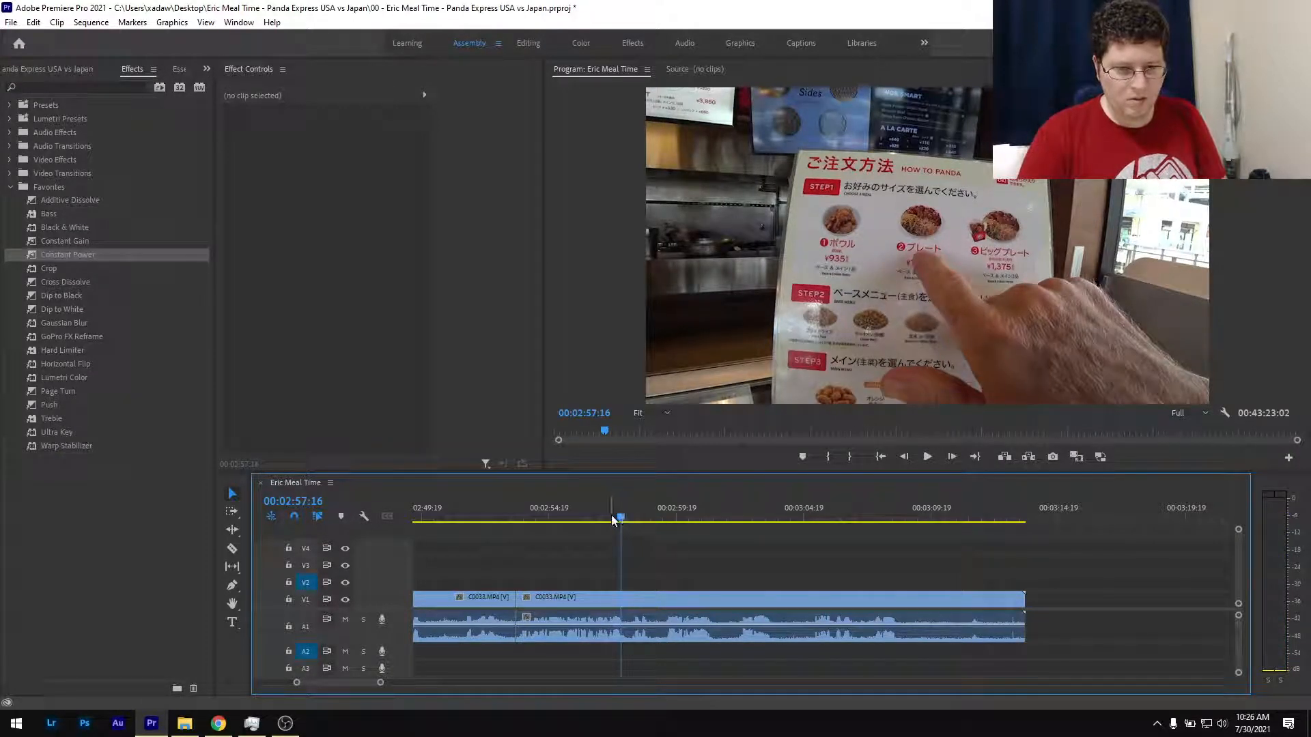
left_click(604, 517)
scroll(543, 516, "up", 2)
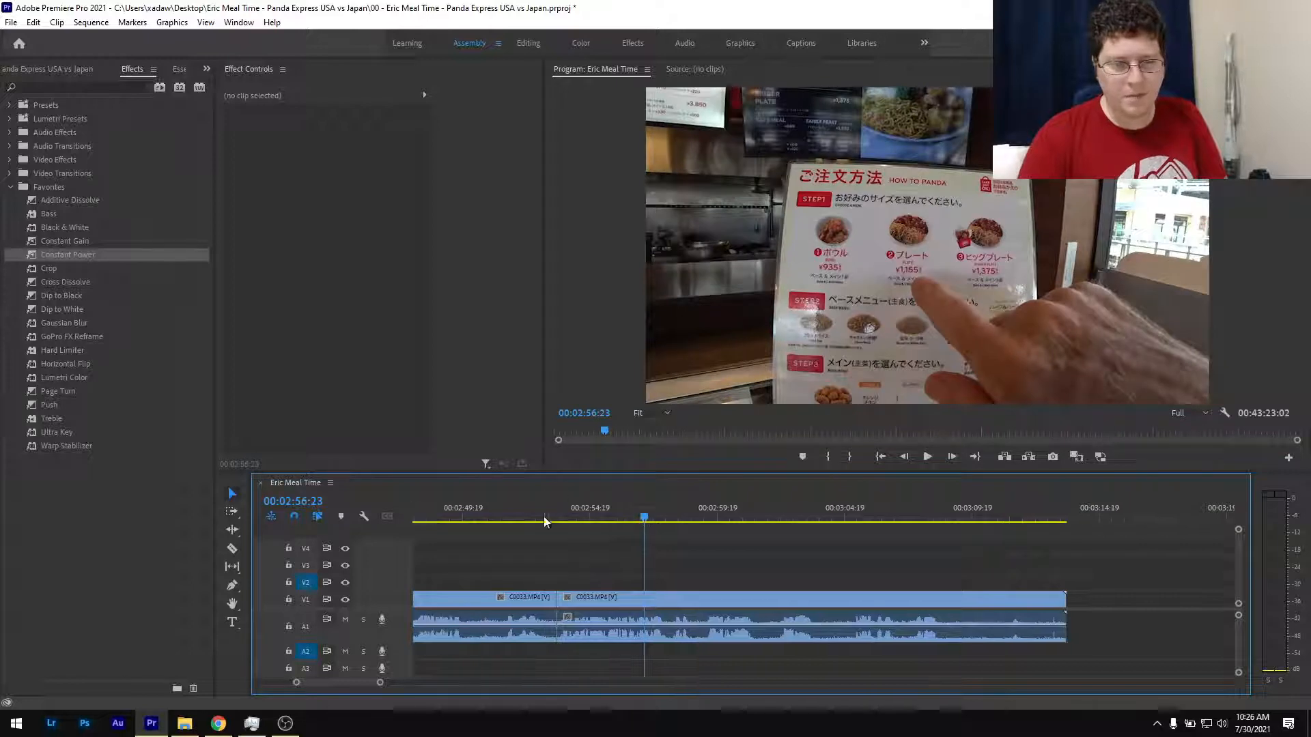
left_click(543, 509)
left_click_drag(80, 251, 598, 627)
Split the C0033.MP4 clip at 00:02:57:23 and 00:02:59:09 and ripple-delete the piece between the two cuts.
key("space")
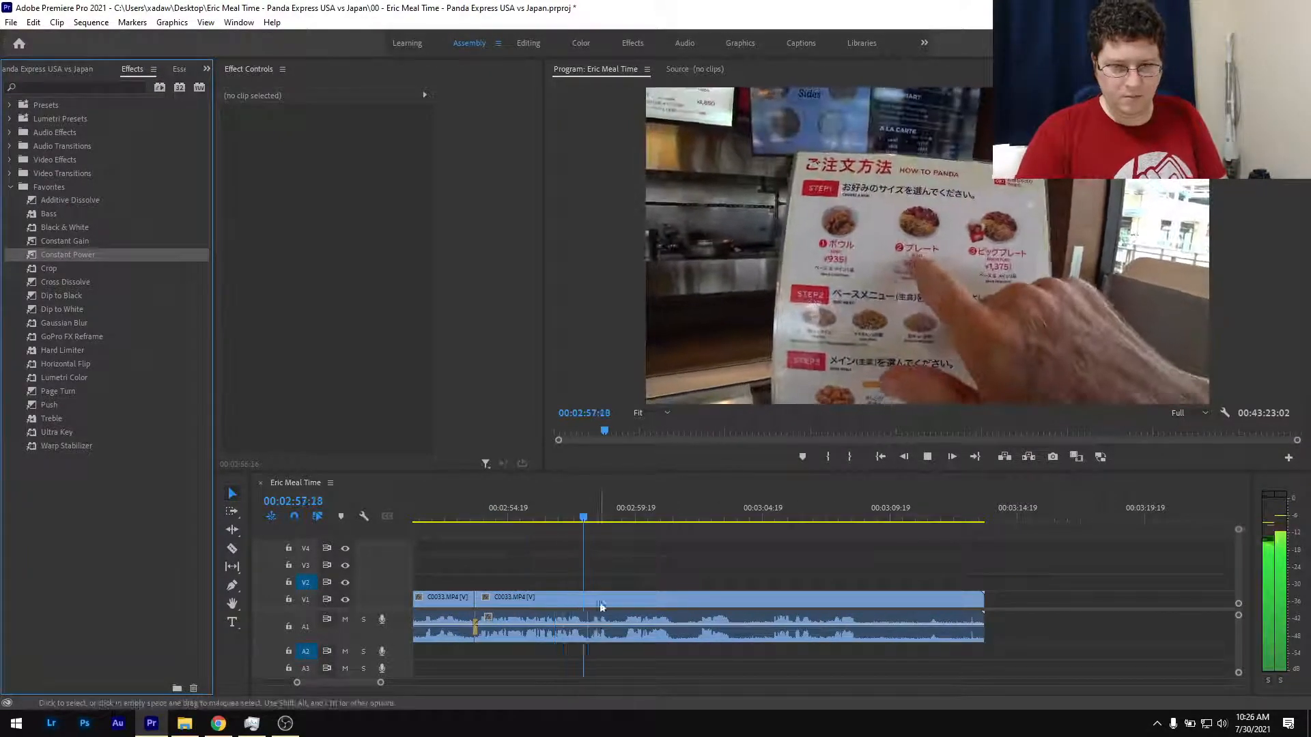
scroll(607, 591, "up", 3)
left_click_drag(526, 516, 556, 520)
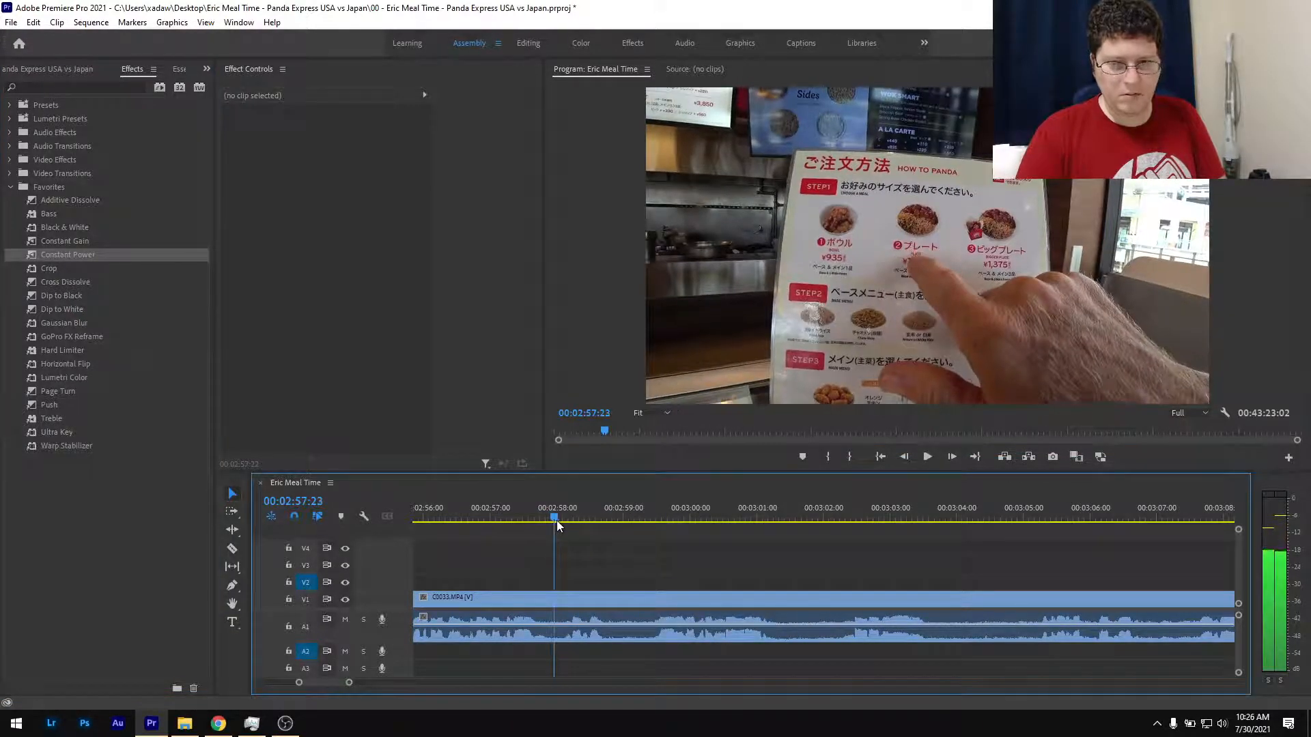
key("ctrl+k")
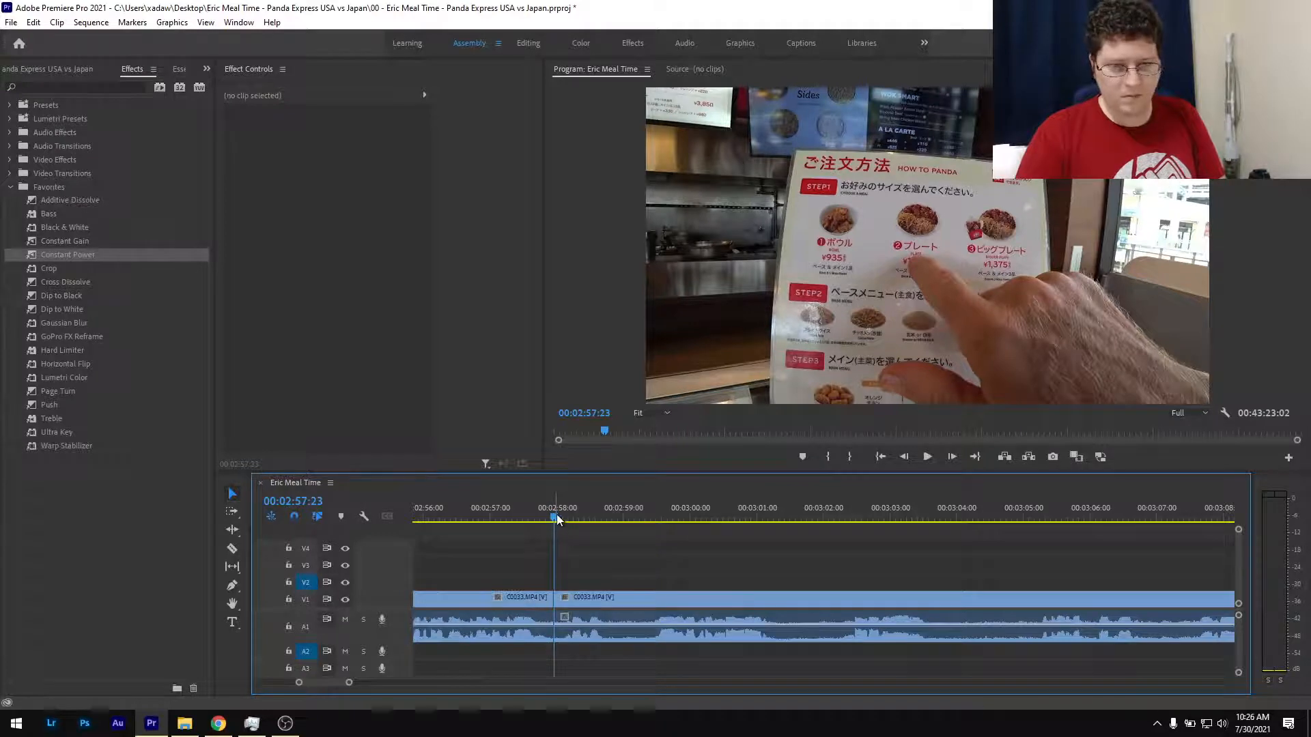
left_click_drag(556, 514, 650, 531)
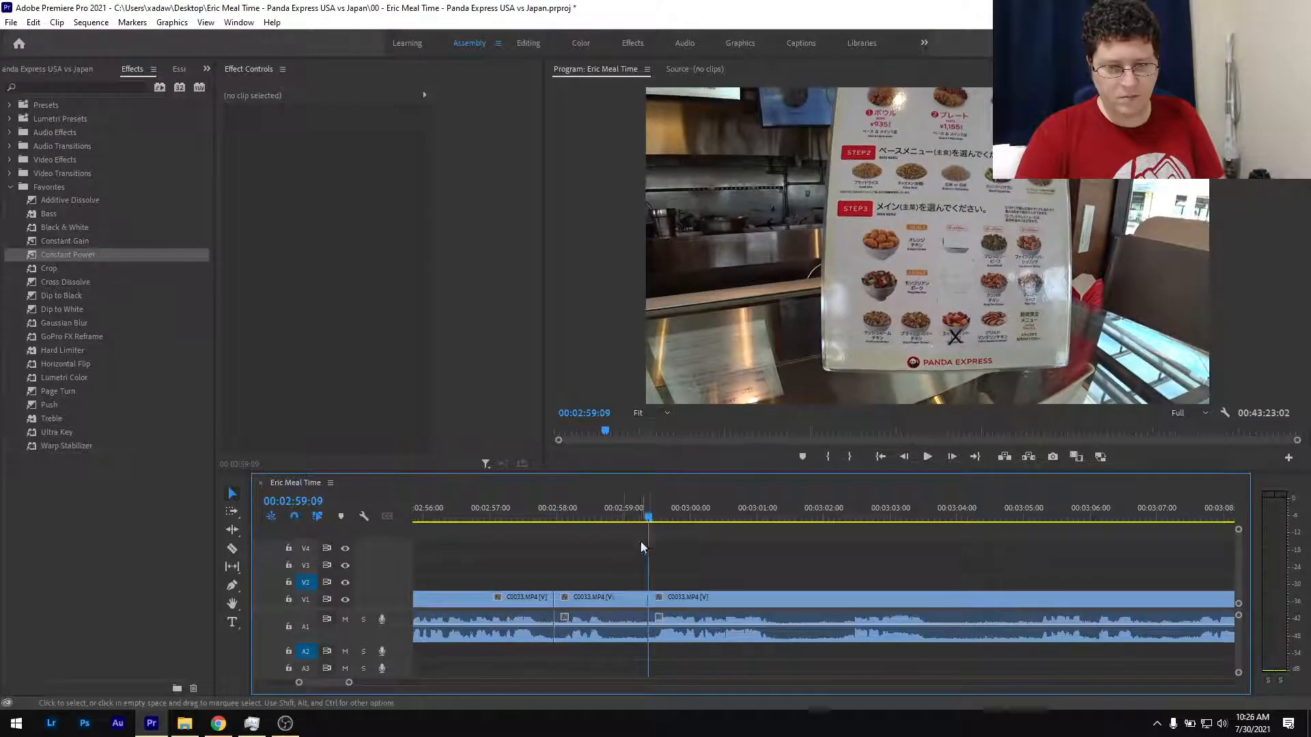
key("ctrl+k")
left_click(621, 596)
key("shift+Delete")
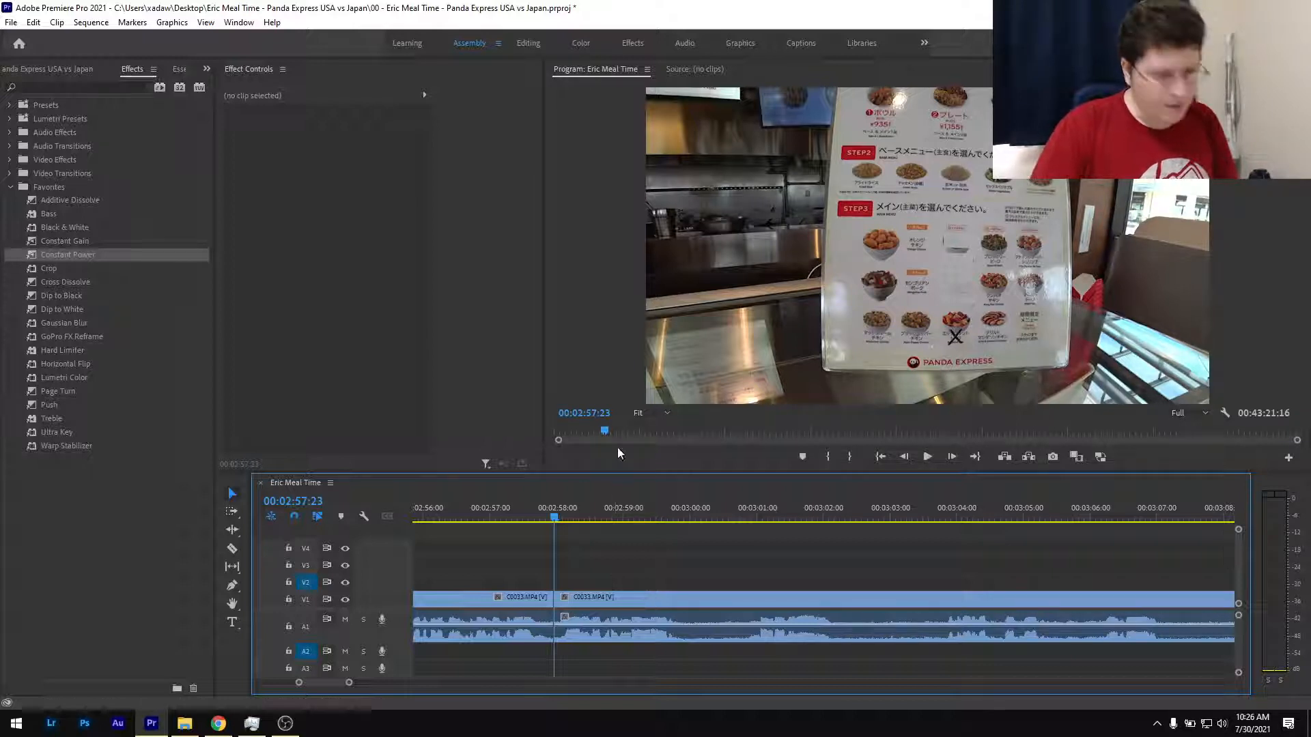
Apply Constant Power to the audio cut at 00:02:57:23 and save the project.
left_click(522, 510)
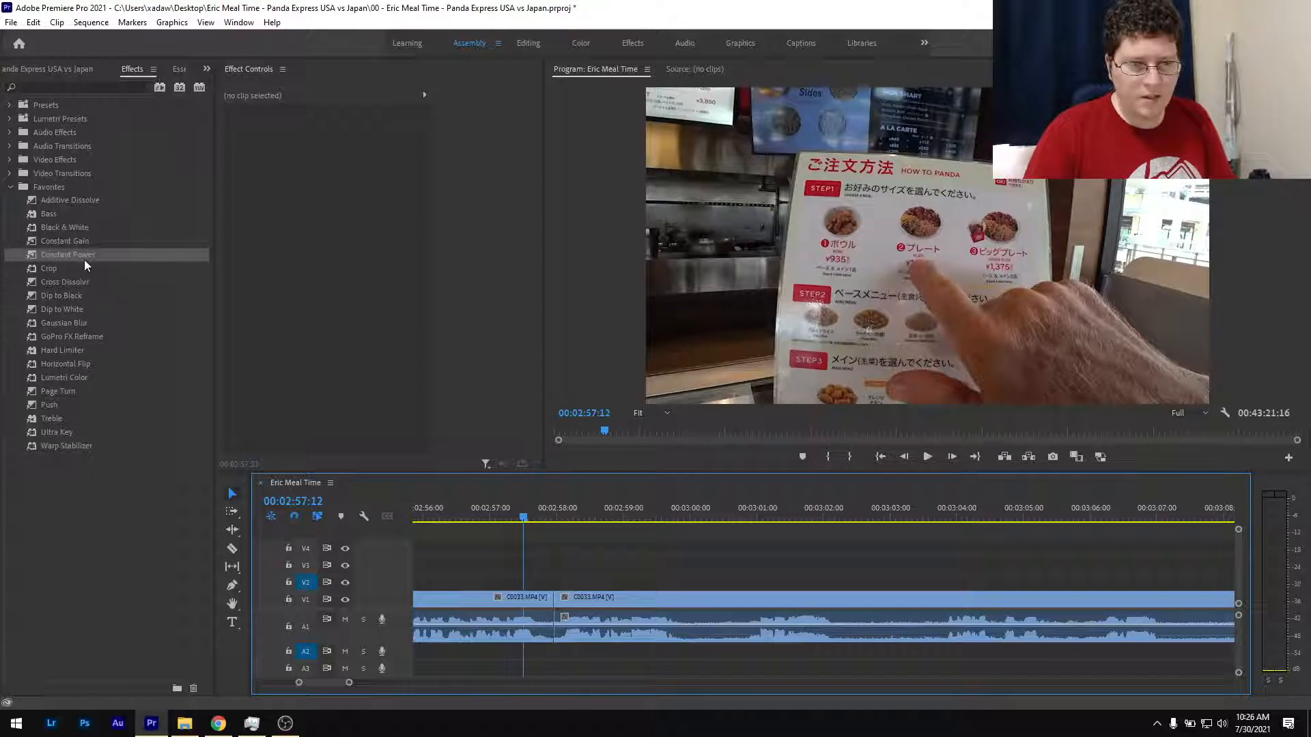
left_click_drag(84, 260, 553, 628)
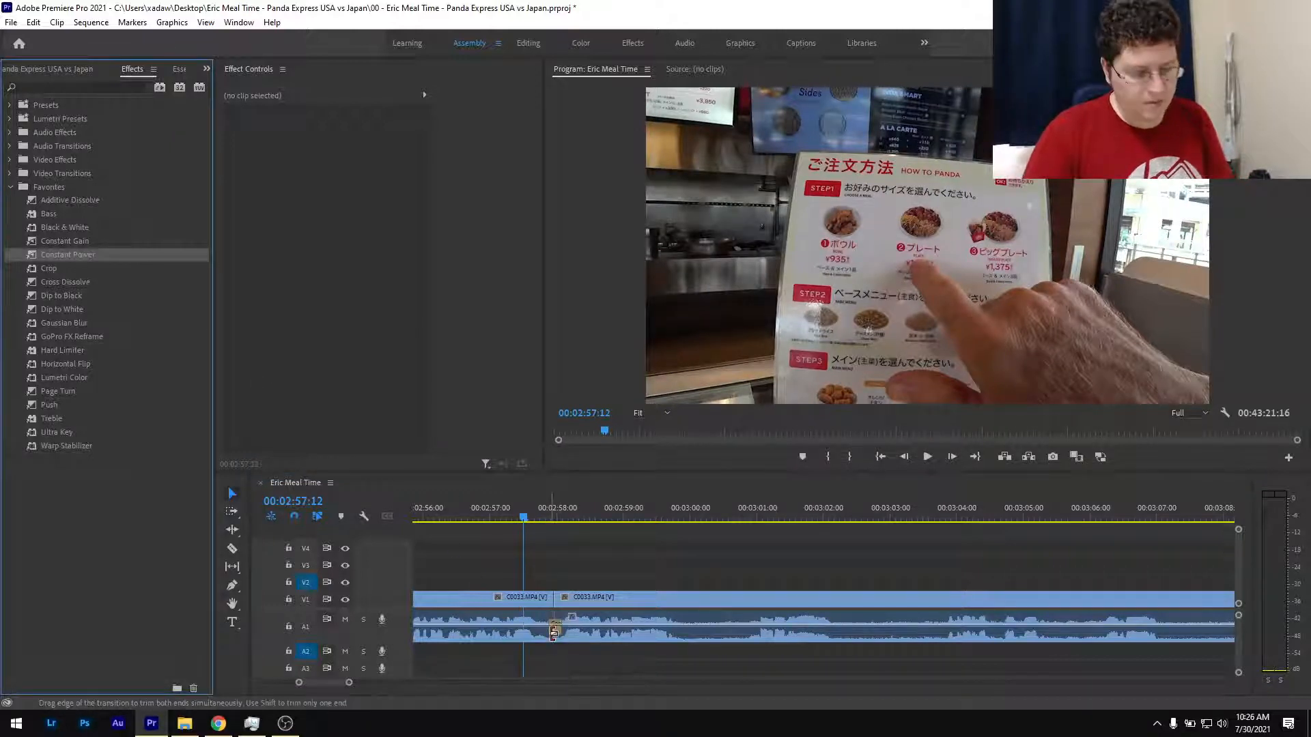
key("ctrl+s")
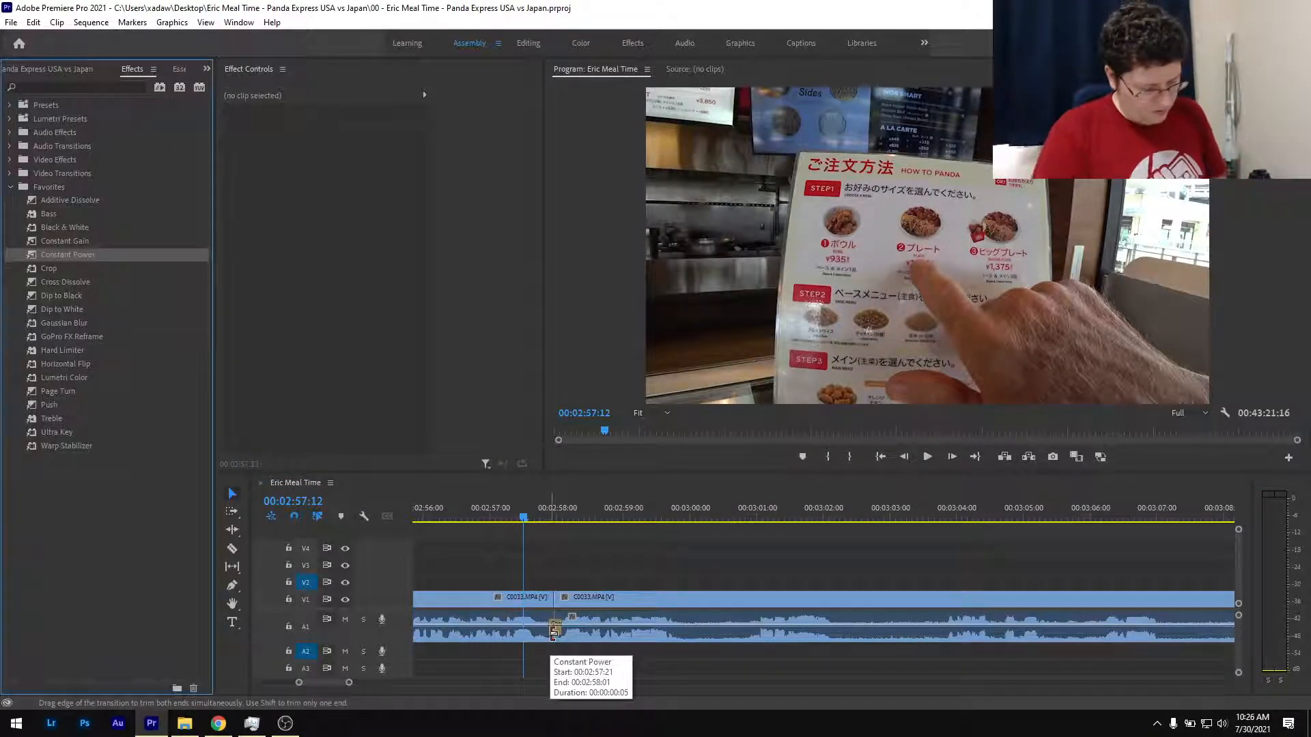
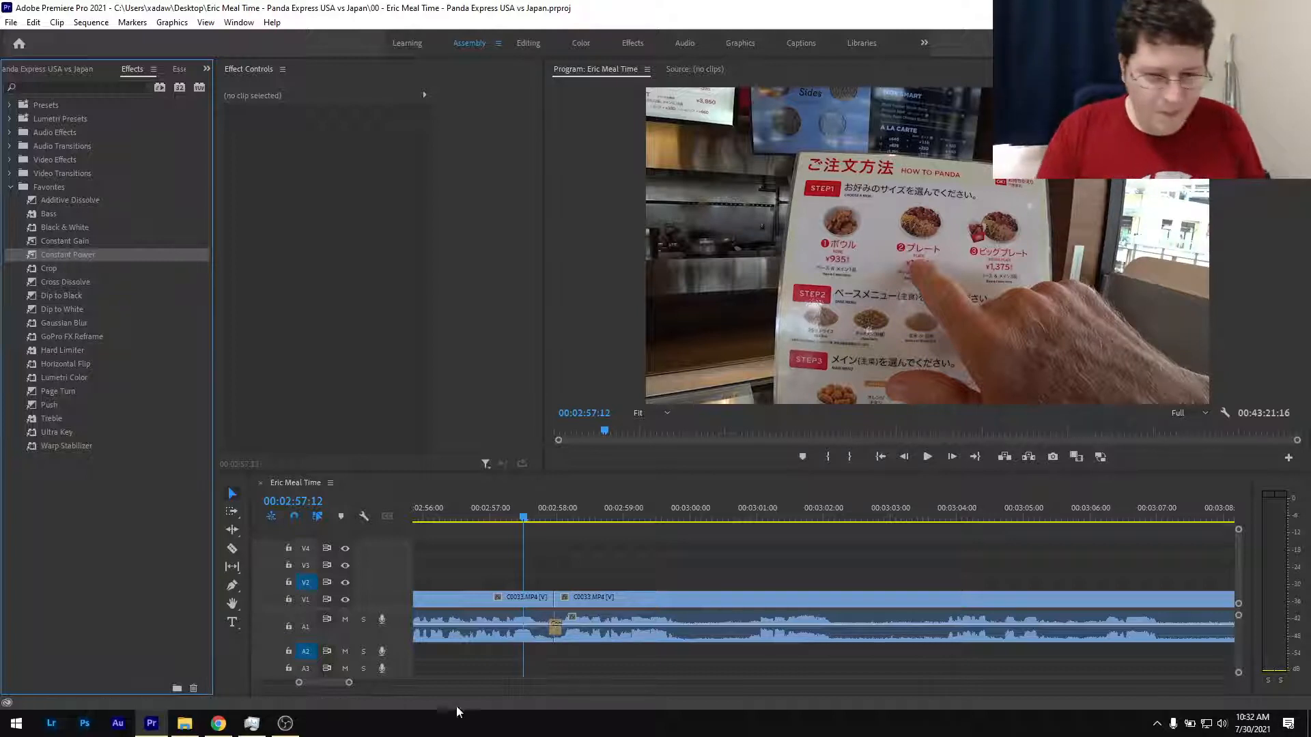
Play the C0033.MP4 footage from 00:02:57:07 and split the clip shortly before 00:03:00:00, where the speech pauses.
left_click(511, 513)
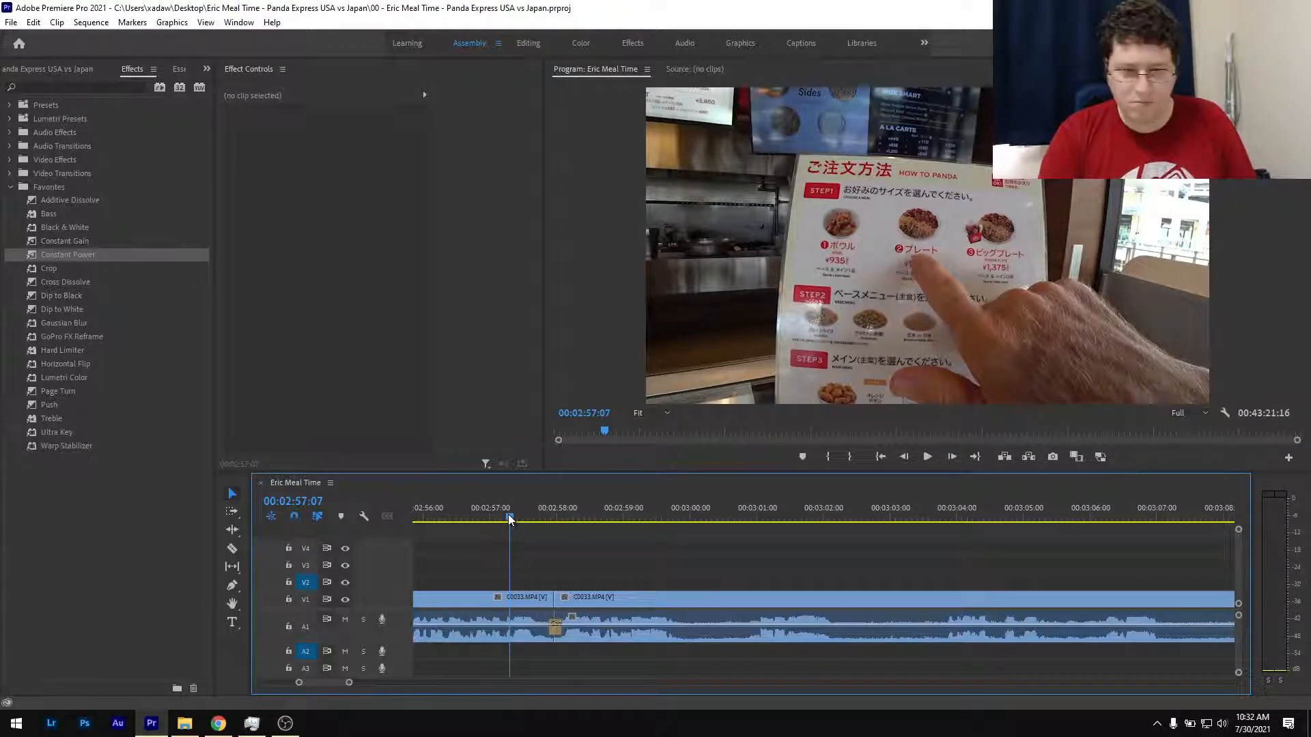
key("space")
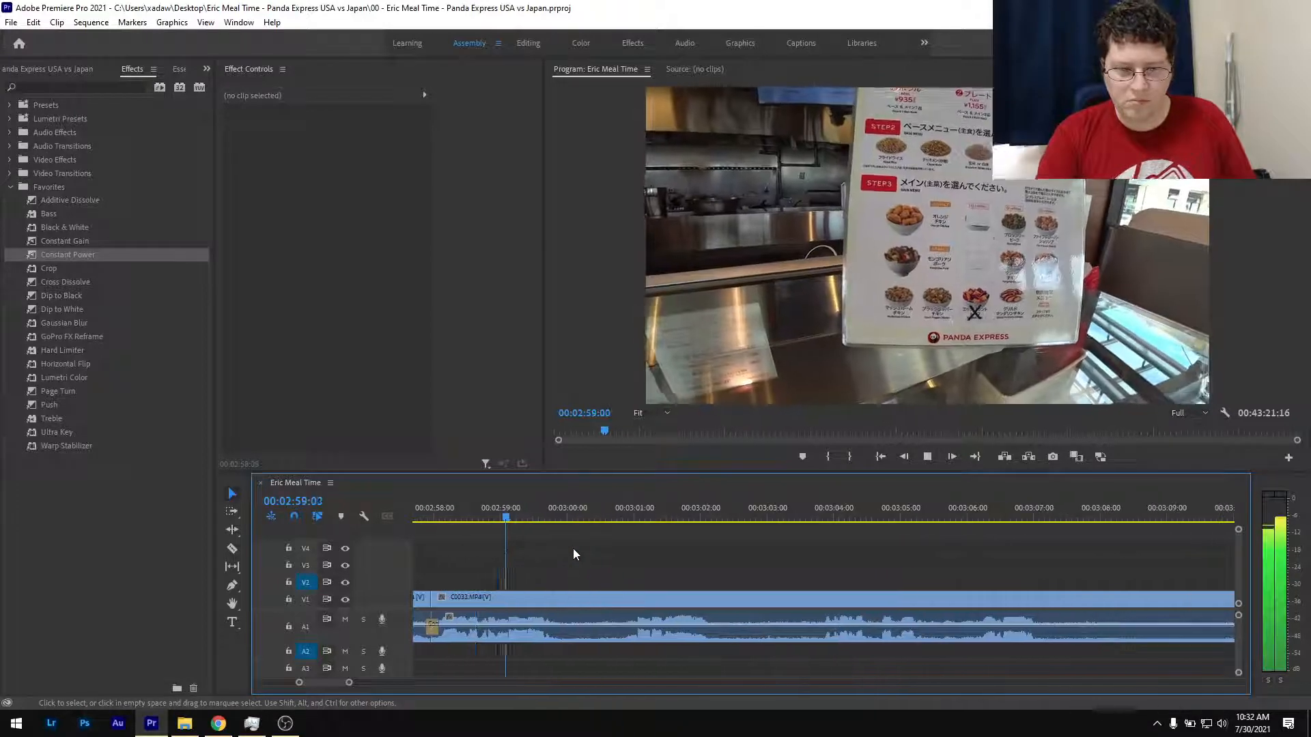
left_click(485, 520)
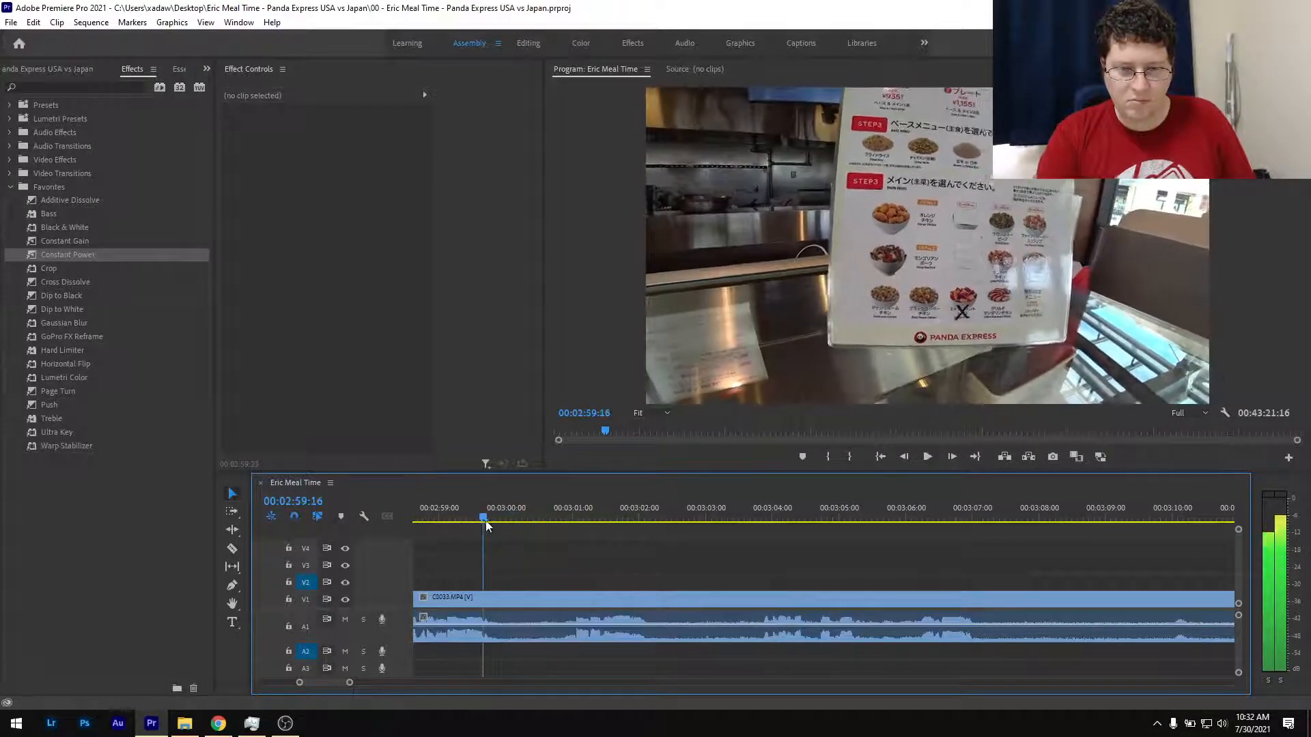
left_click_drag(486, 520, 494, 522)
key("ctrl+k")
key("space")
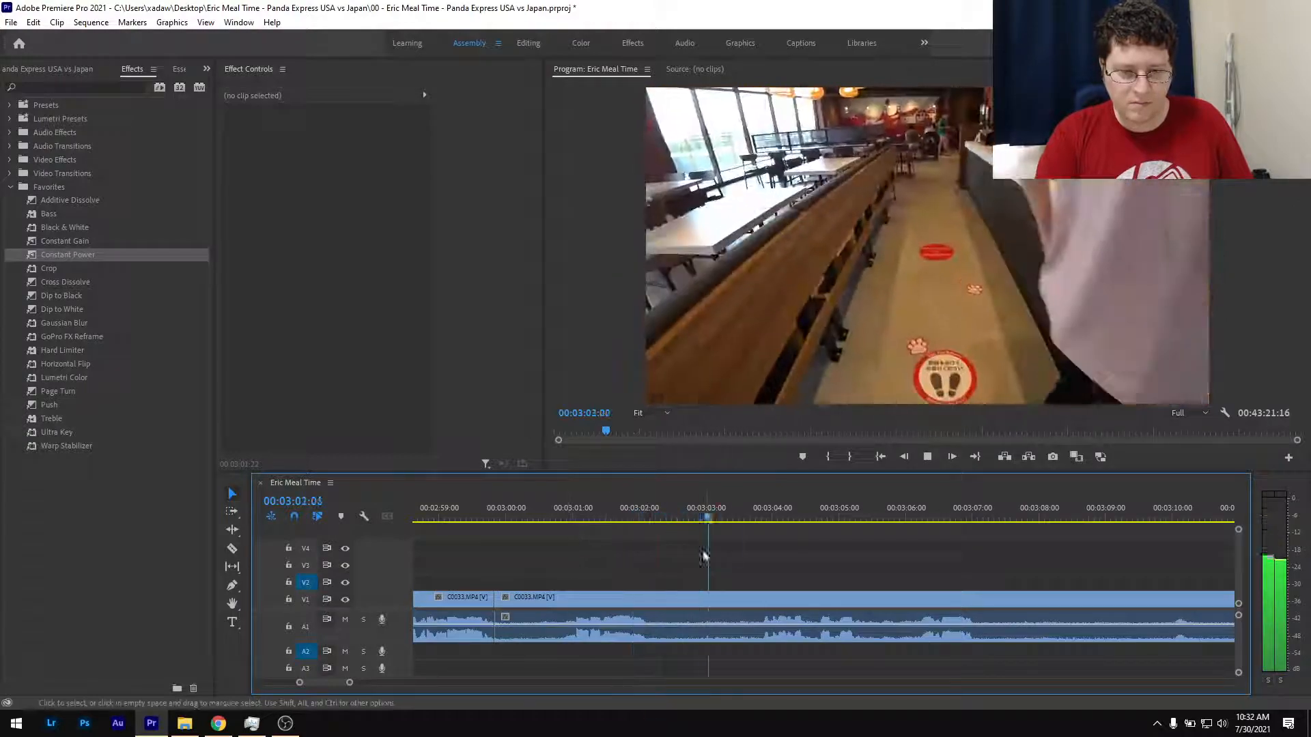
Review the rest of C0033.MP4 to 00:03:07:21, ripple-delete both pieces after the cut at 00:02:57:23, and play the remaining ending.
scroll(681, 584, "down", 4)
scroll(621, 562, "up", 1)
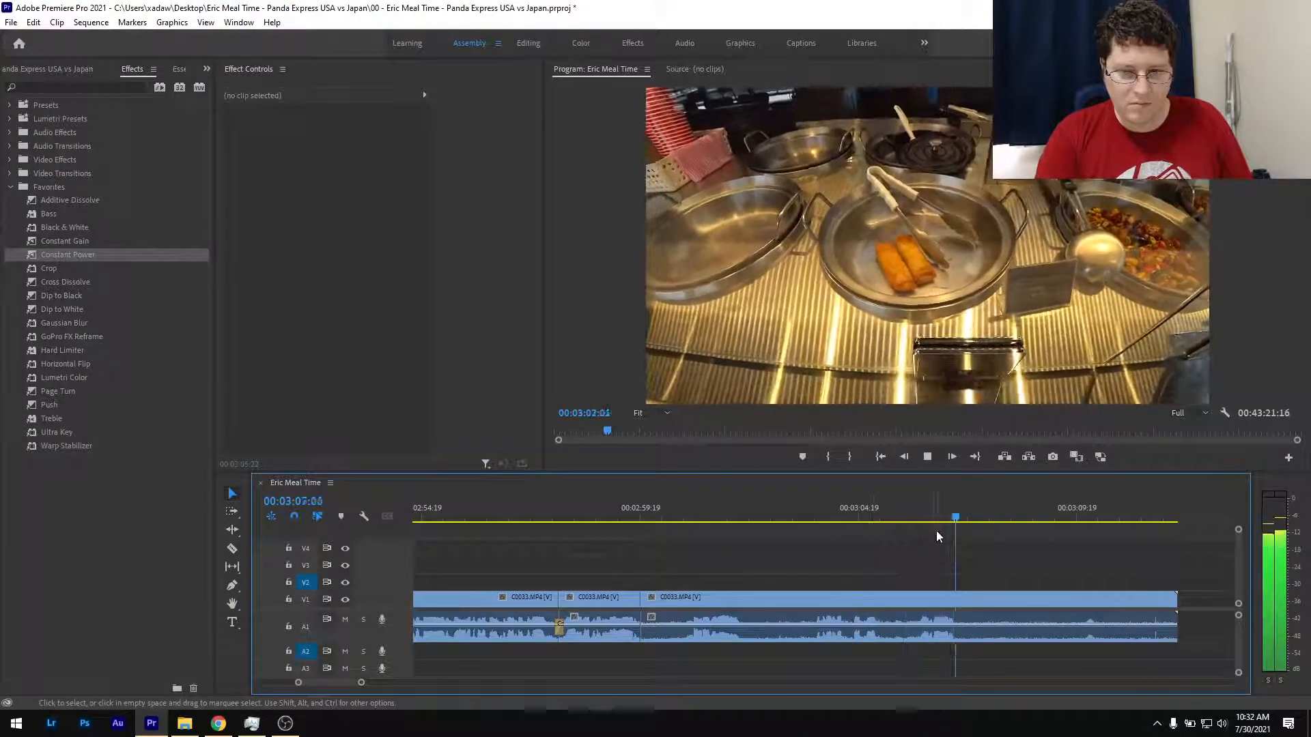
key("space")
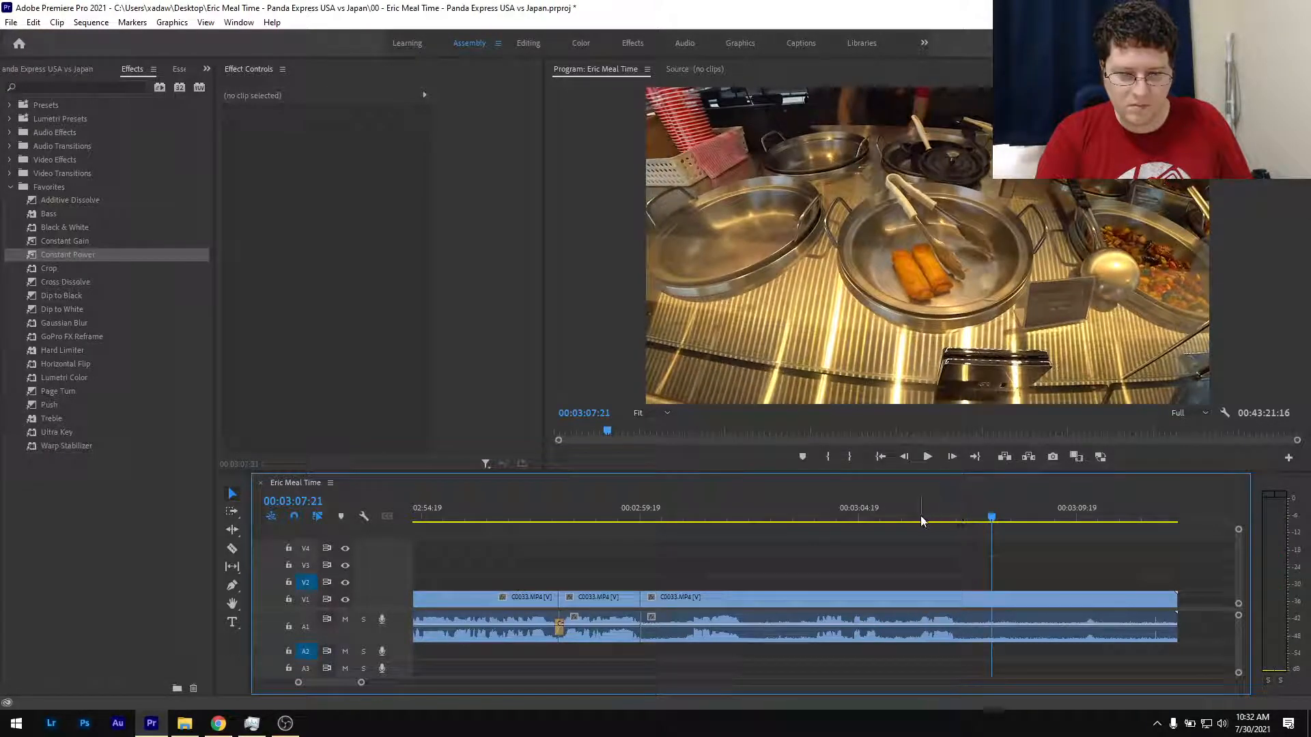
left_click_drag(625, 572, 700, 608)
key("shift+Delete")
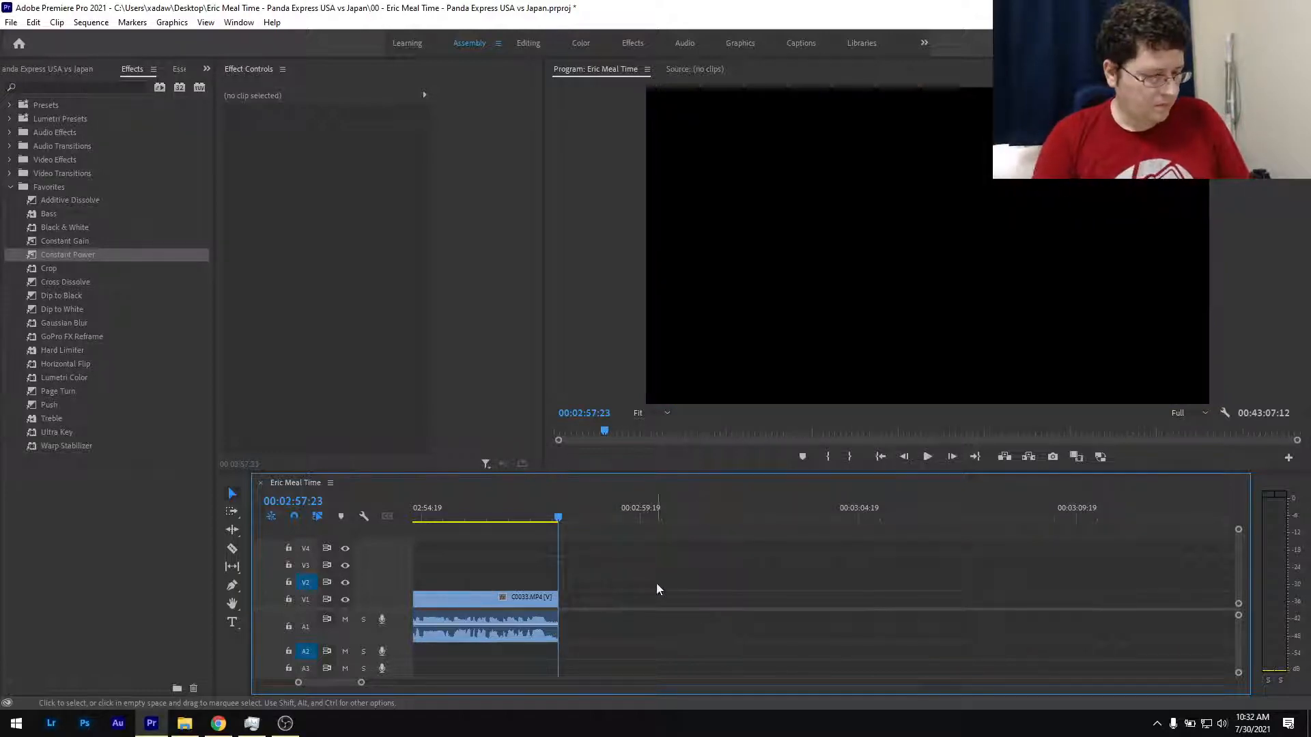
left_click(519, 512)
key("space")
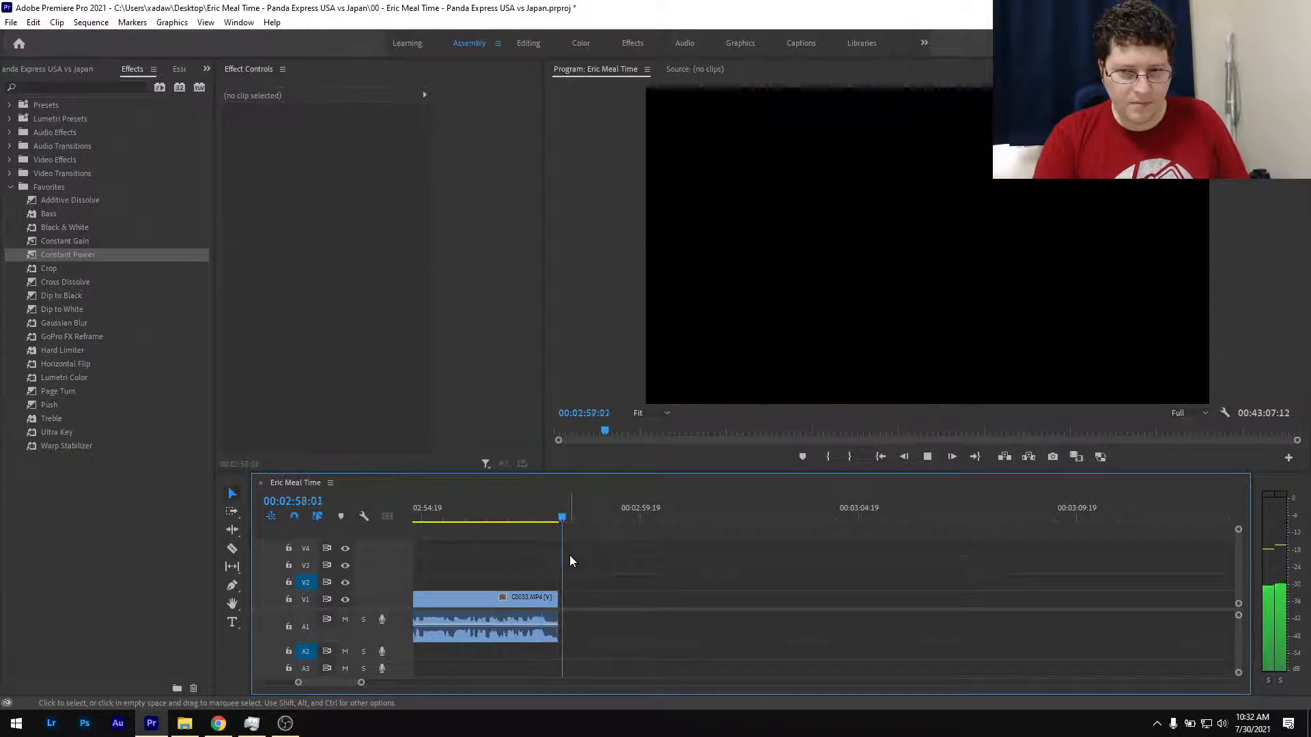
key("space")
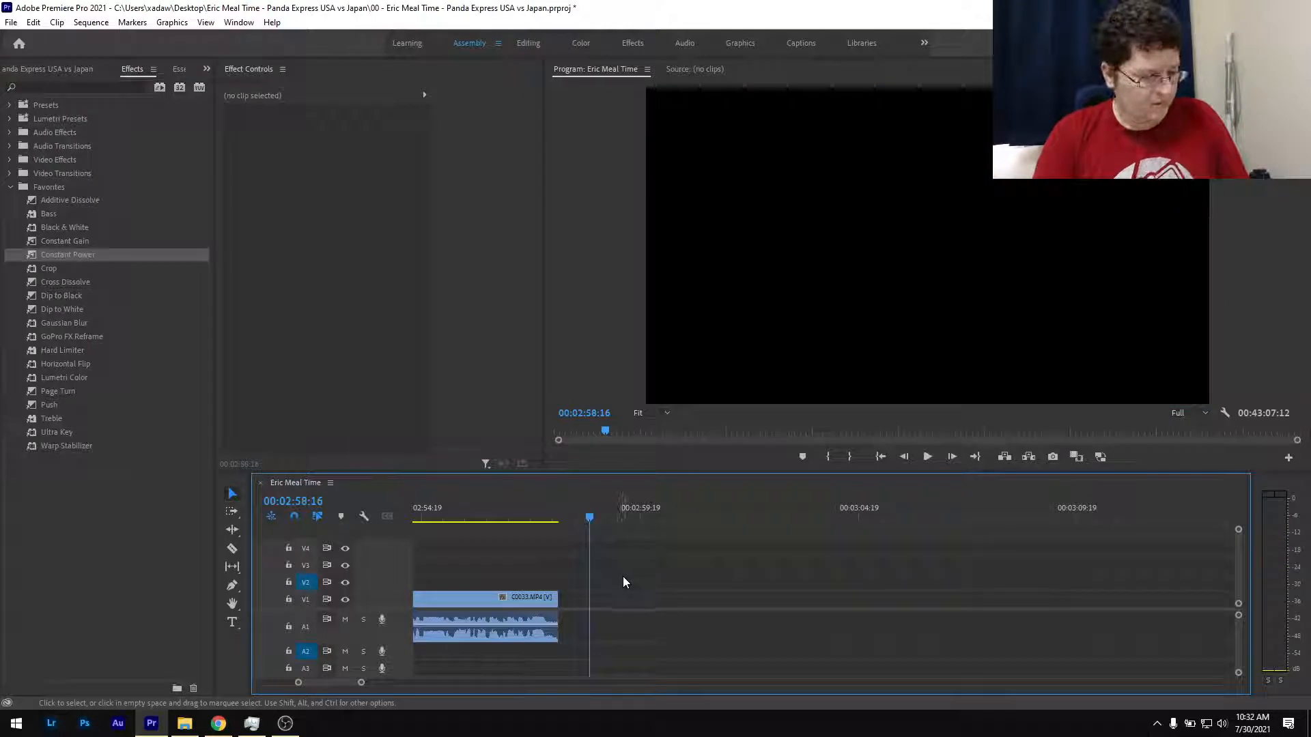
Play the start of C0034.MP4, split it at 00:03:27:18, and ripple-delete the short opening piece.
scroll(627, 578, "down", 8)
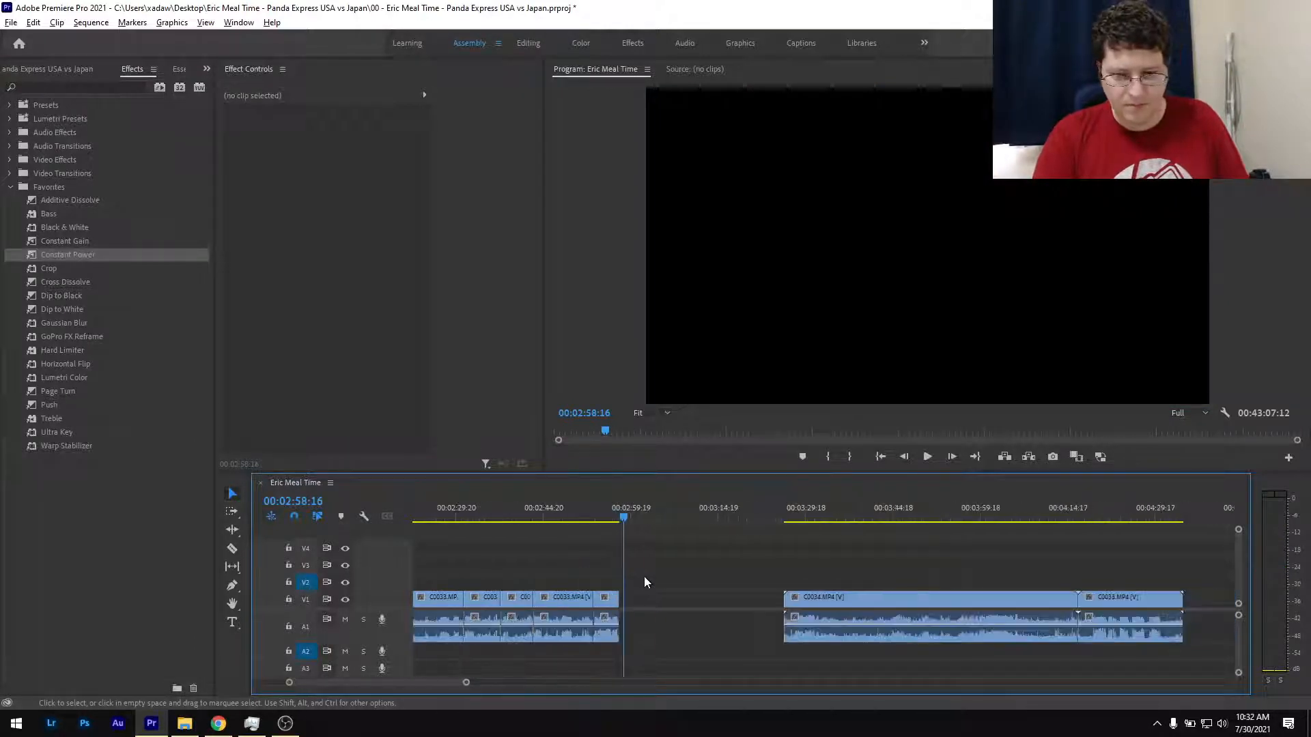
left_click(790, 517)
key("space")
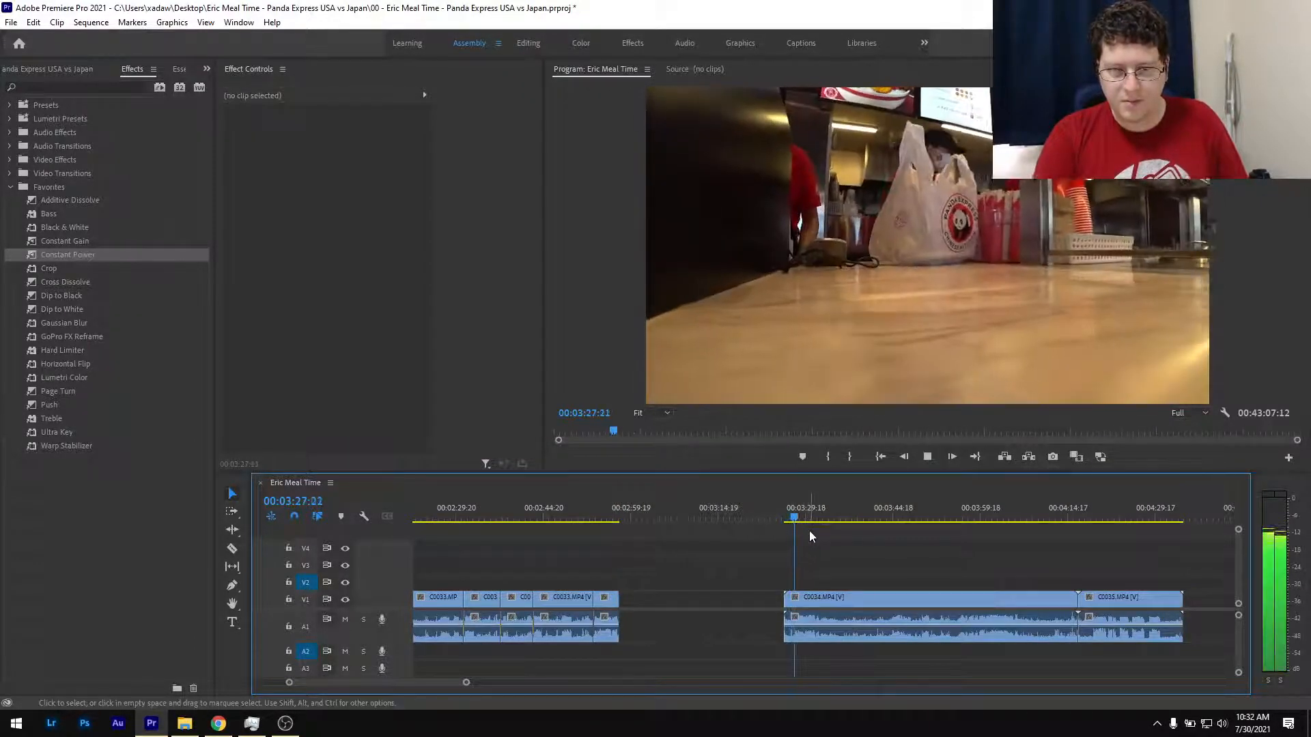
scroll(818, 549, "up", 5)
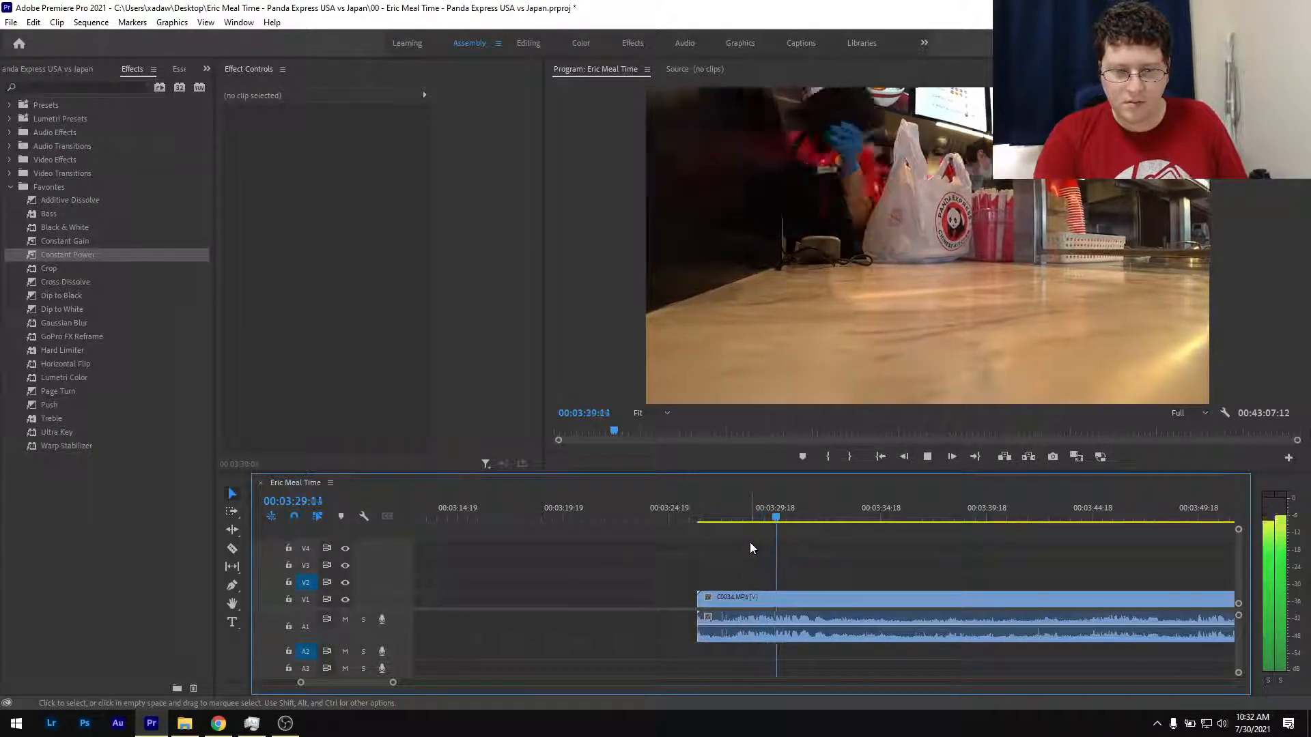
left_click(716, 514)
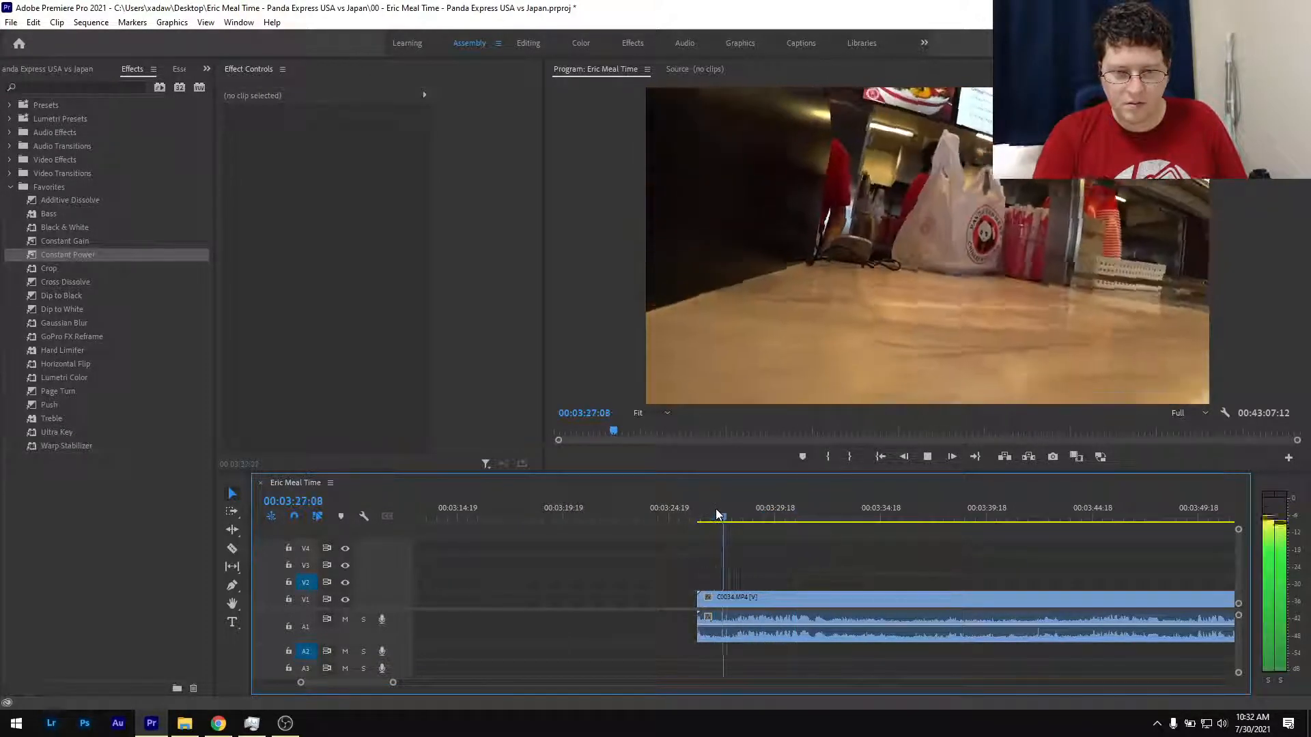
key("space")
left_click_drag(735, 518, 726, 534)
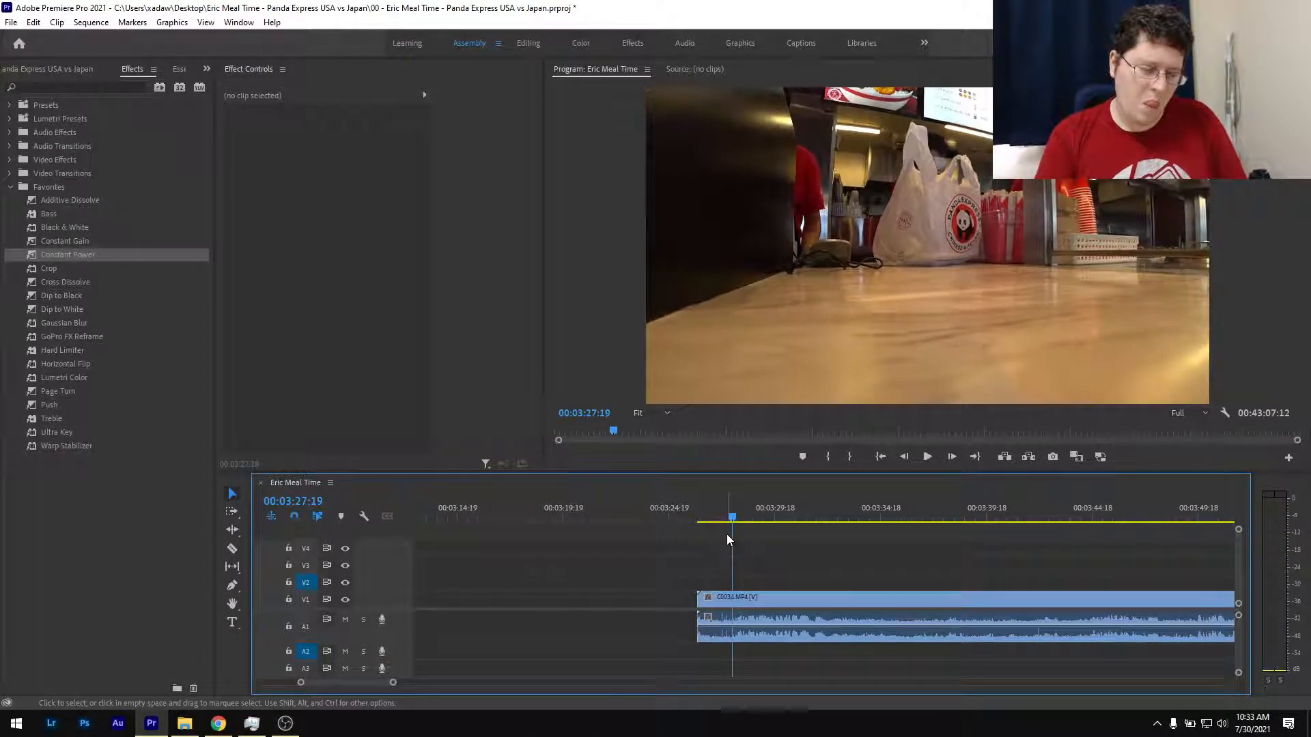
key("ctrl+k")
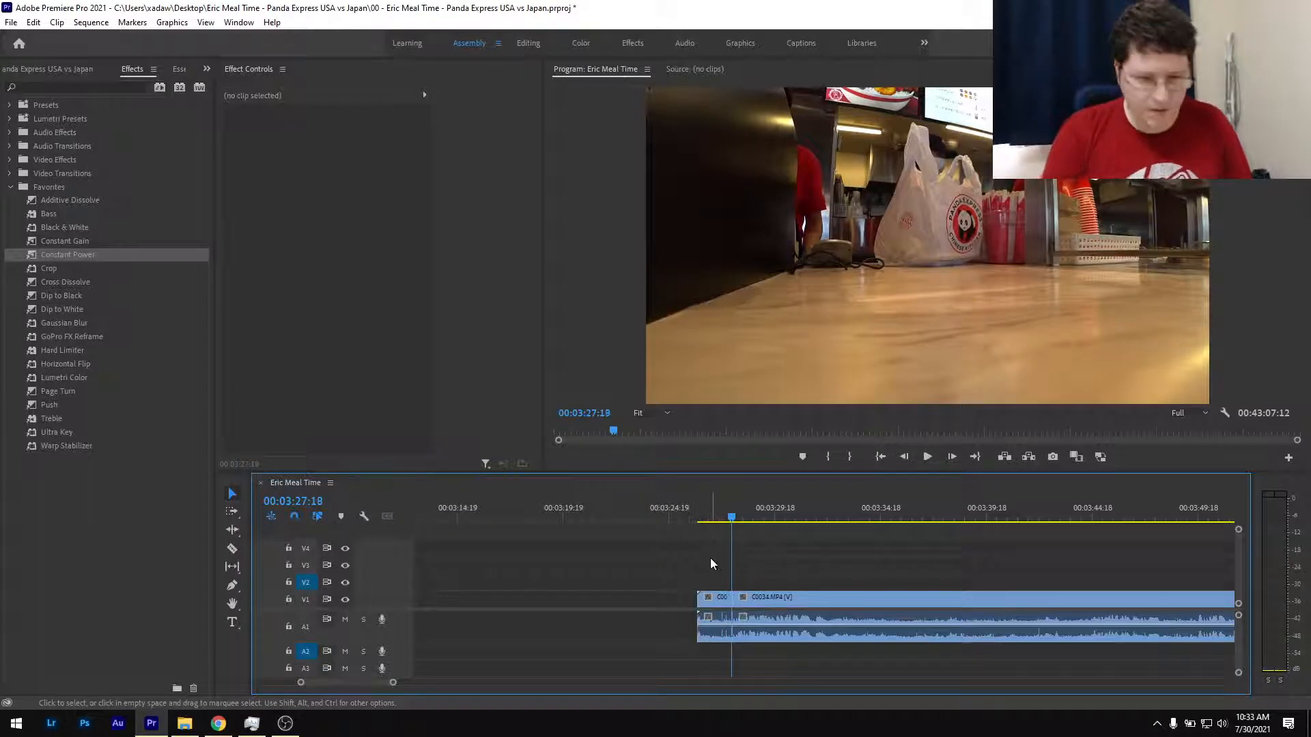
left_click(712, 598)
key("shift+Delete")
Move the C0034.MP4 clip back across the gap so it starts directly after C0033.MP4 at 00:02:57:23.
scroll(711, 599, "down", 5)
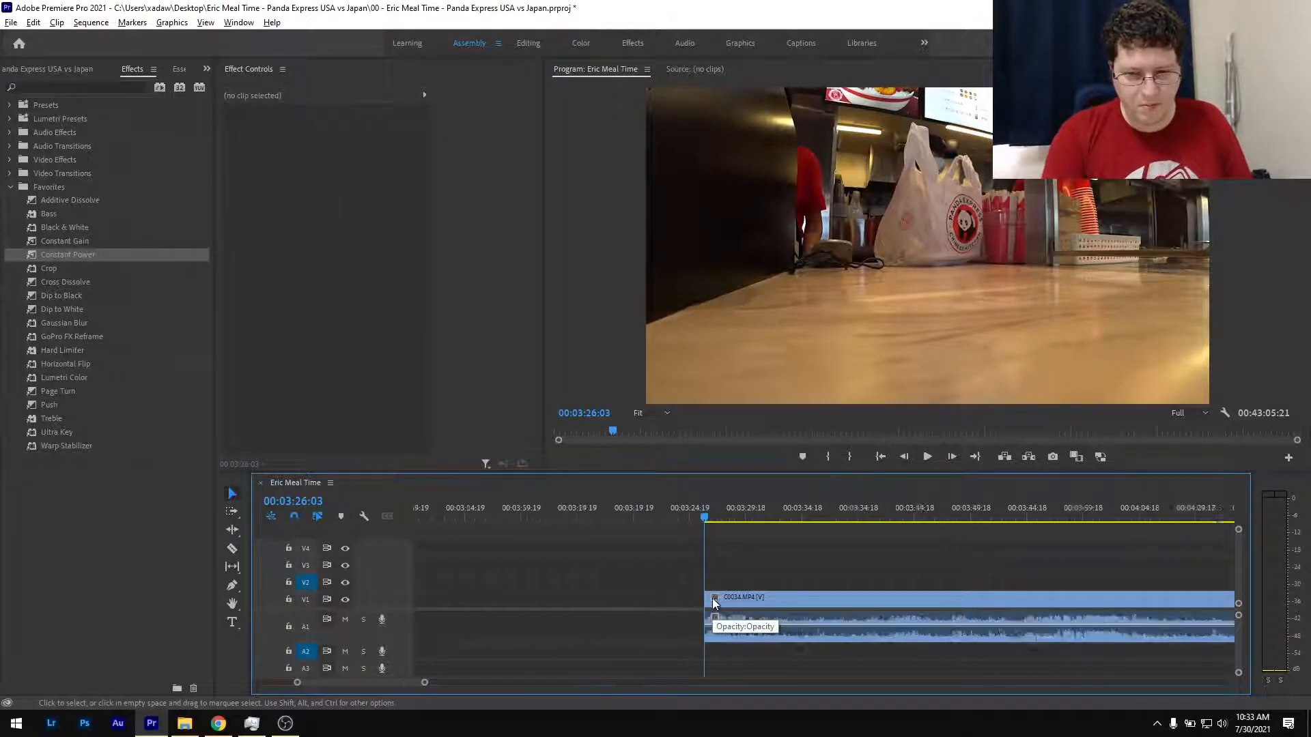
scroll(712, 598, "up", 2)
scroll(732, 587, "up", 4)
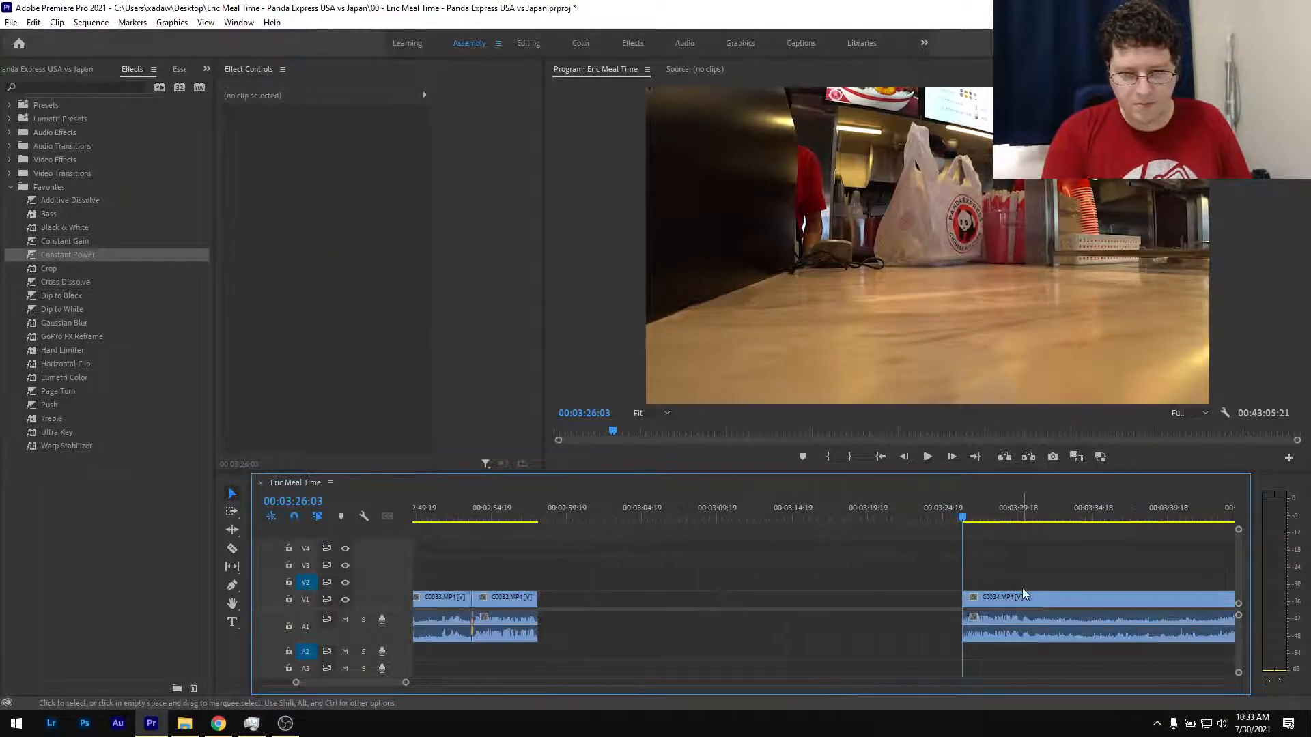
left_click_drag(1022, 595, 605, 618)
Apply Constant Power to the audio cut between C0033.MP4 and C0034.MP4 and play through the join.
left_click(72, 254)
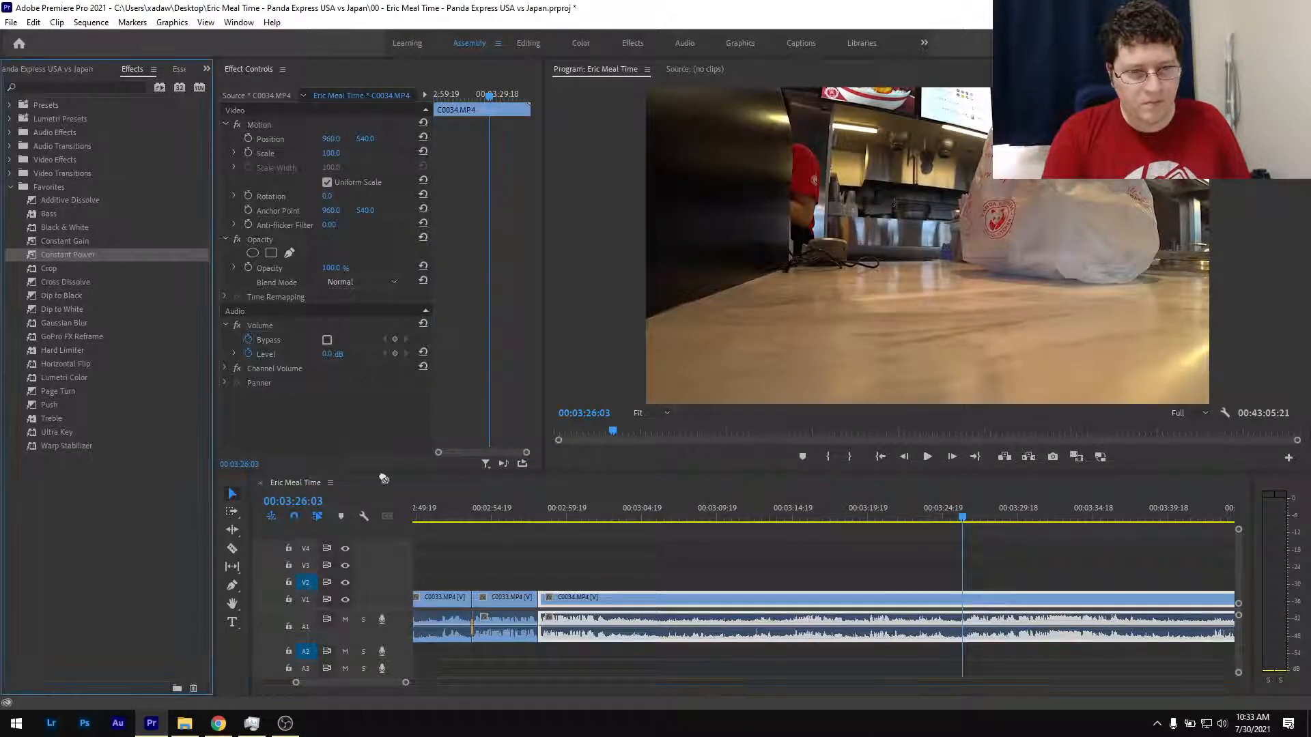
left_click_drag(536, 623, 537, 623)
scroll(536, 623, "up", 3)
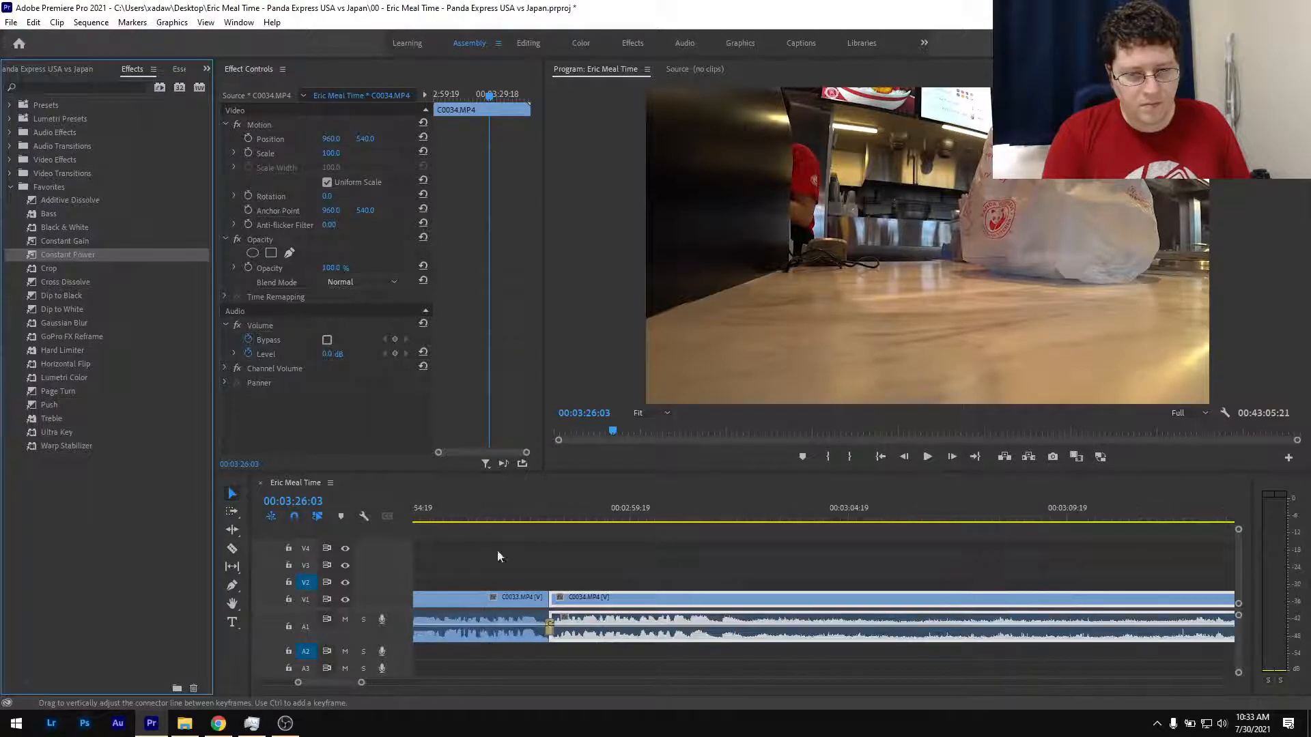
left_click(478, 508)
key("space")
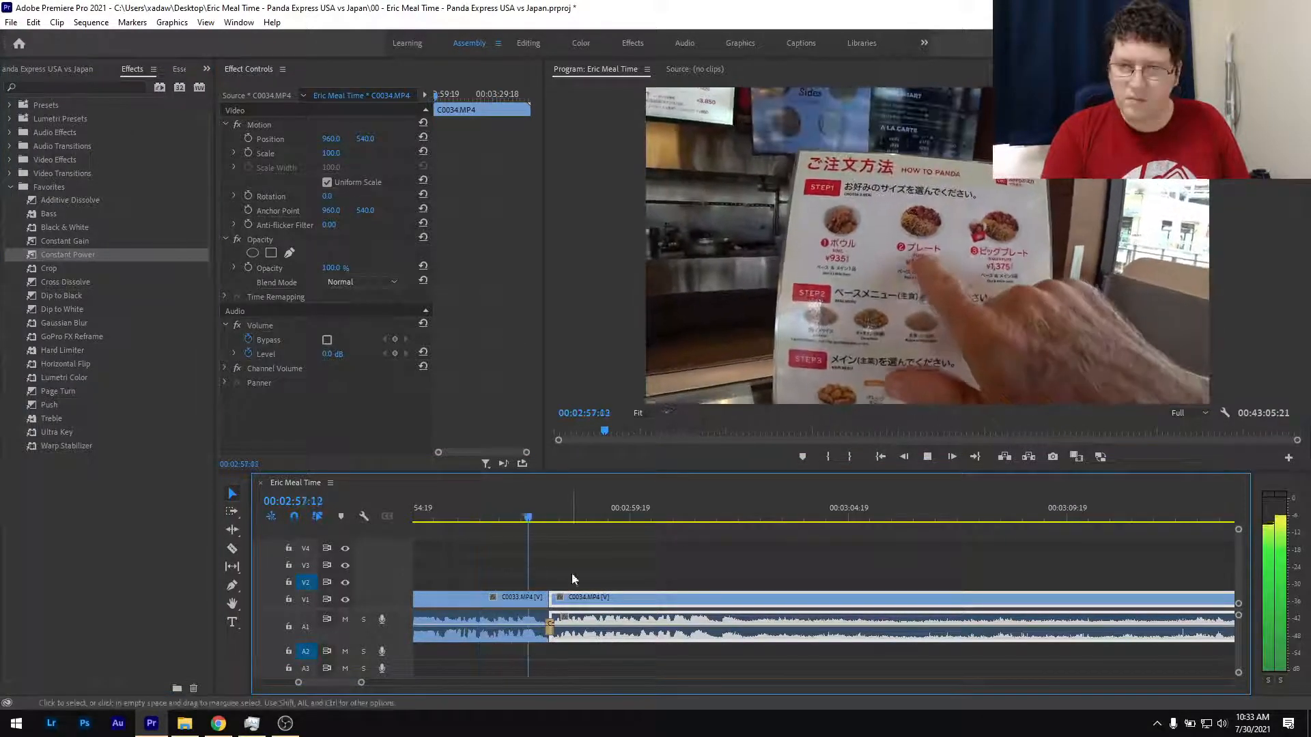
scroll(572, 582, "down", 4)
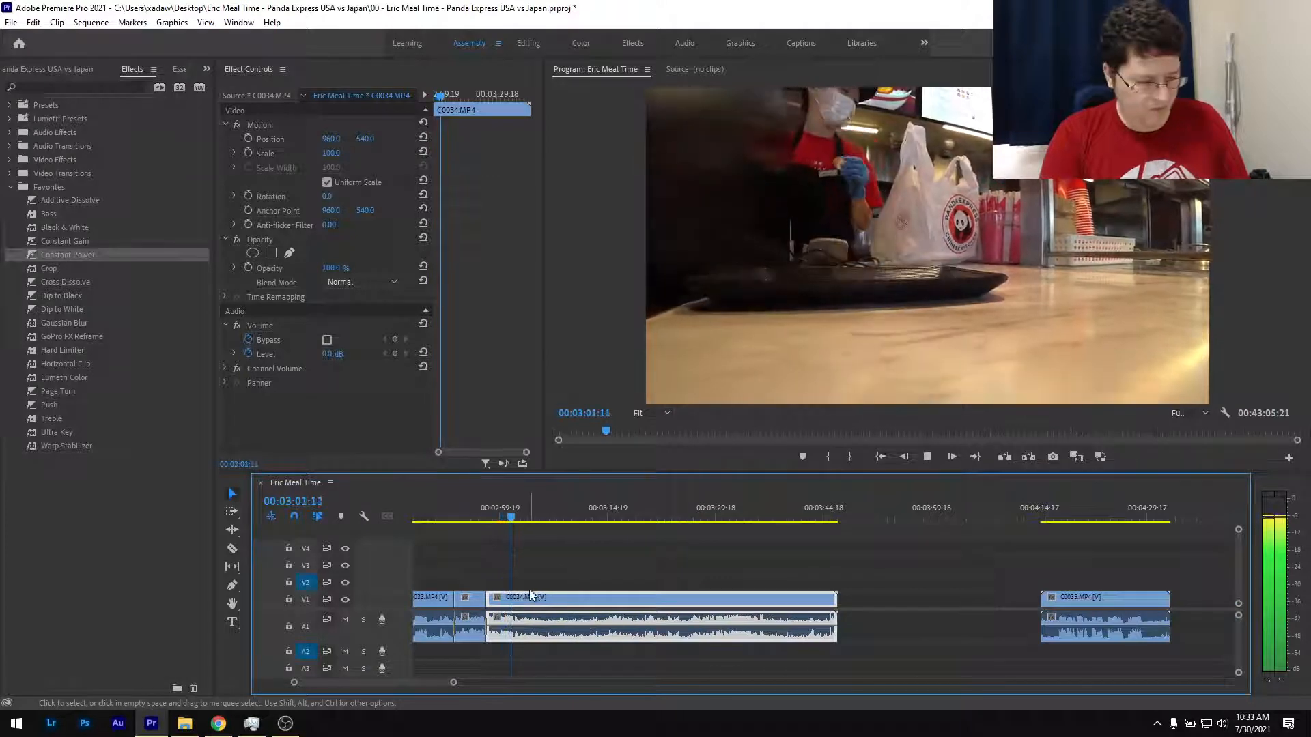
Split C0034.MP4 at 00:03:02:14 and 00:03:15:09, reviewing the footage between, and ripple-delete the piece between the two cuts.
scroll(528, 577, "up", 4)
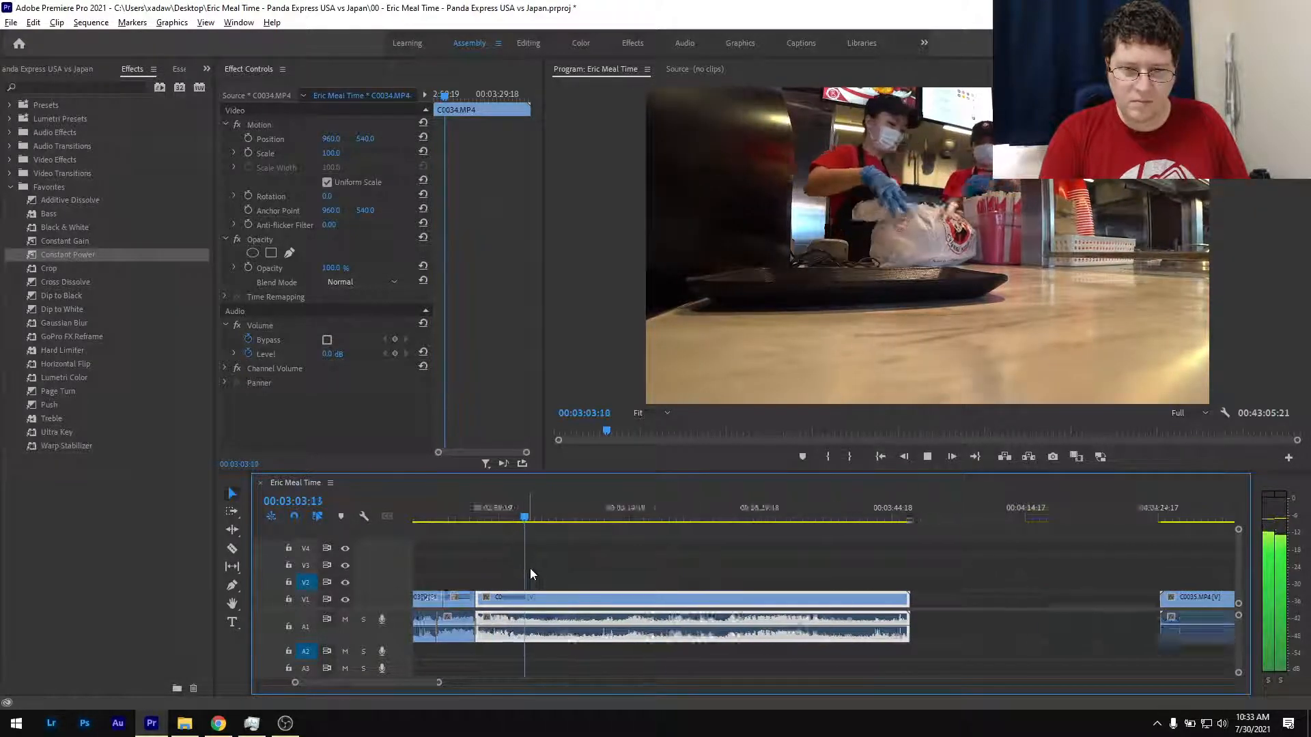
left_click(473, 518)
left_click_drag(474, 515, 806, 523)
key("ctrl+k")
key("space")
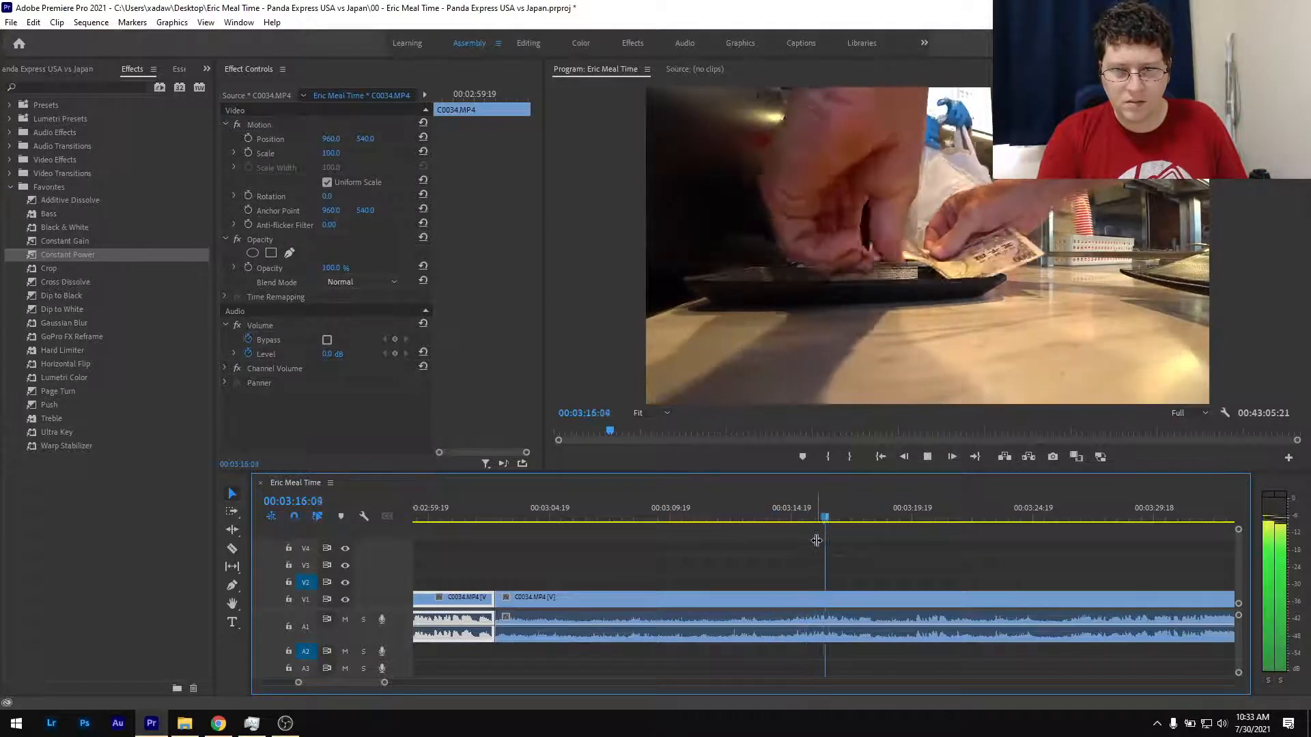
left_click(788, 522)
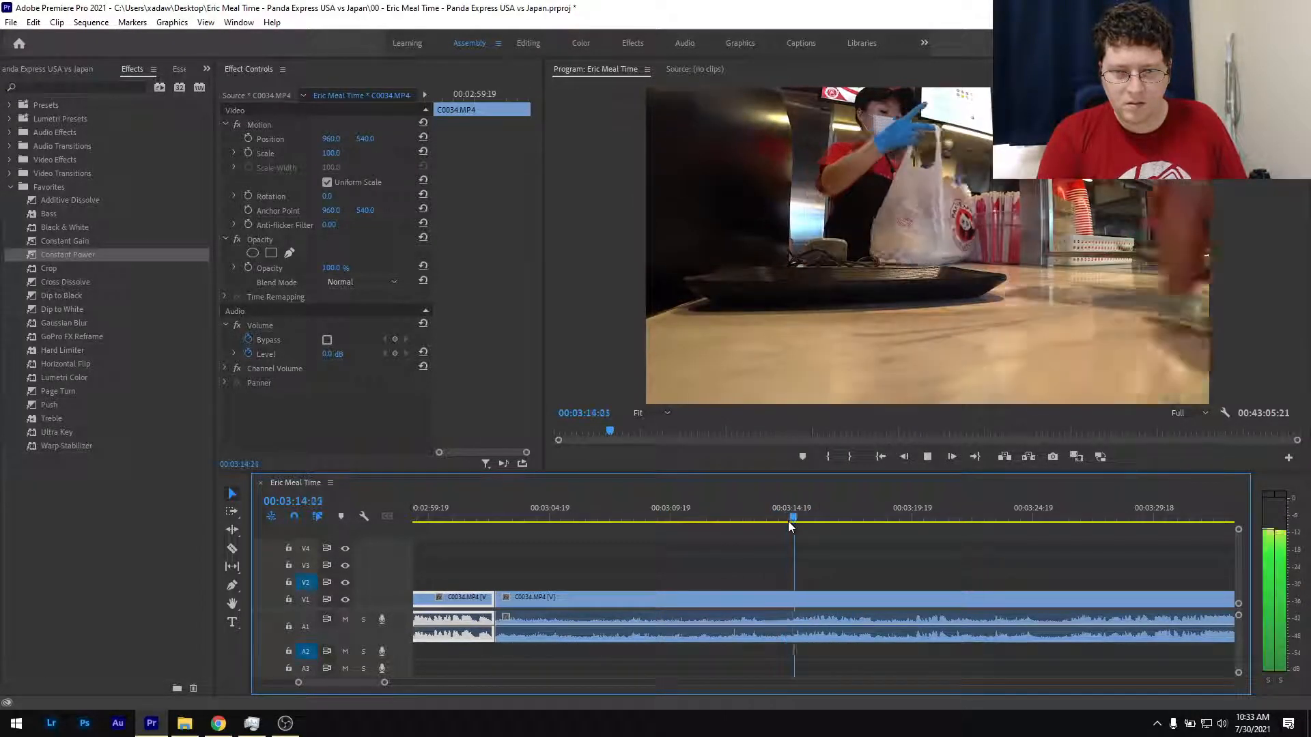
left_click_drag(787, 521, 807, 520)
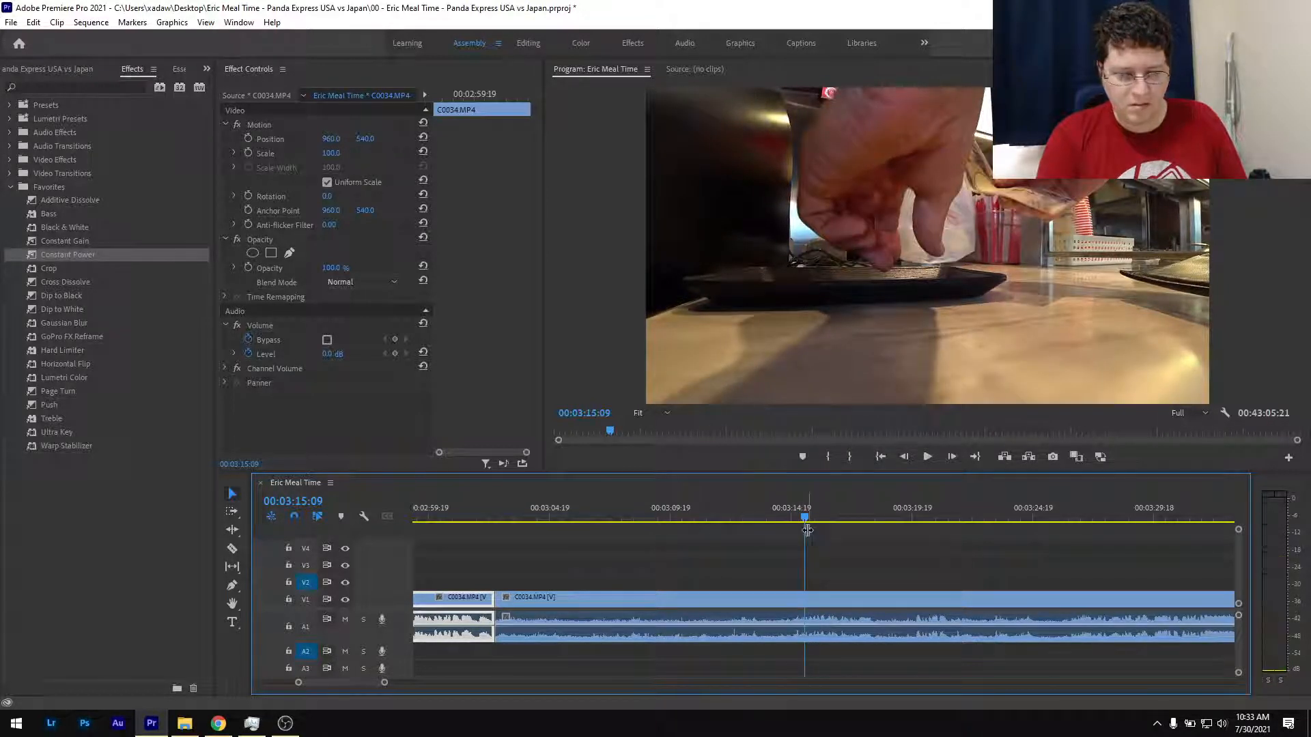
key("ctrl+k")
left_click(769, 602)
key("shift+Delete")
Apply Constant Power to the C0034.MP4 audio cut at 00:03:02:14, save the project, and play through the join.
scroll(755, 600, "up", 5)
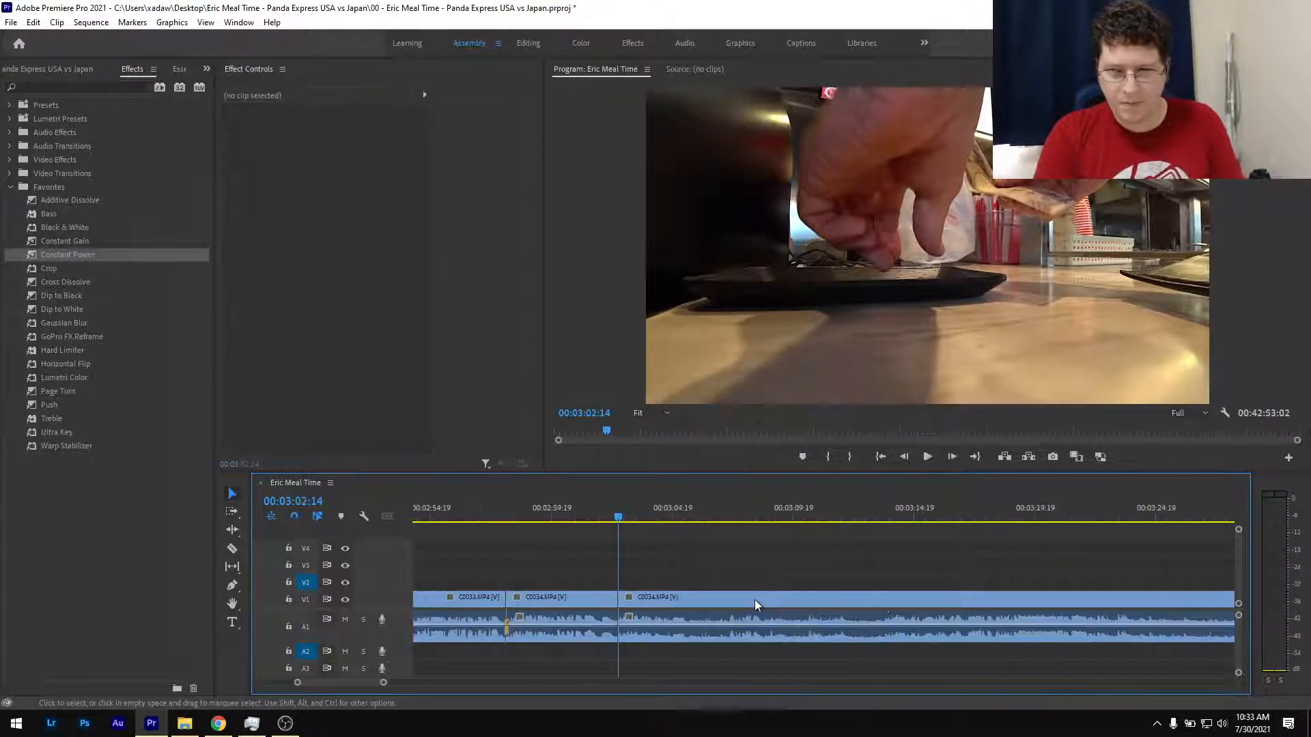
left_click_drag(693, 522, 682, 520)
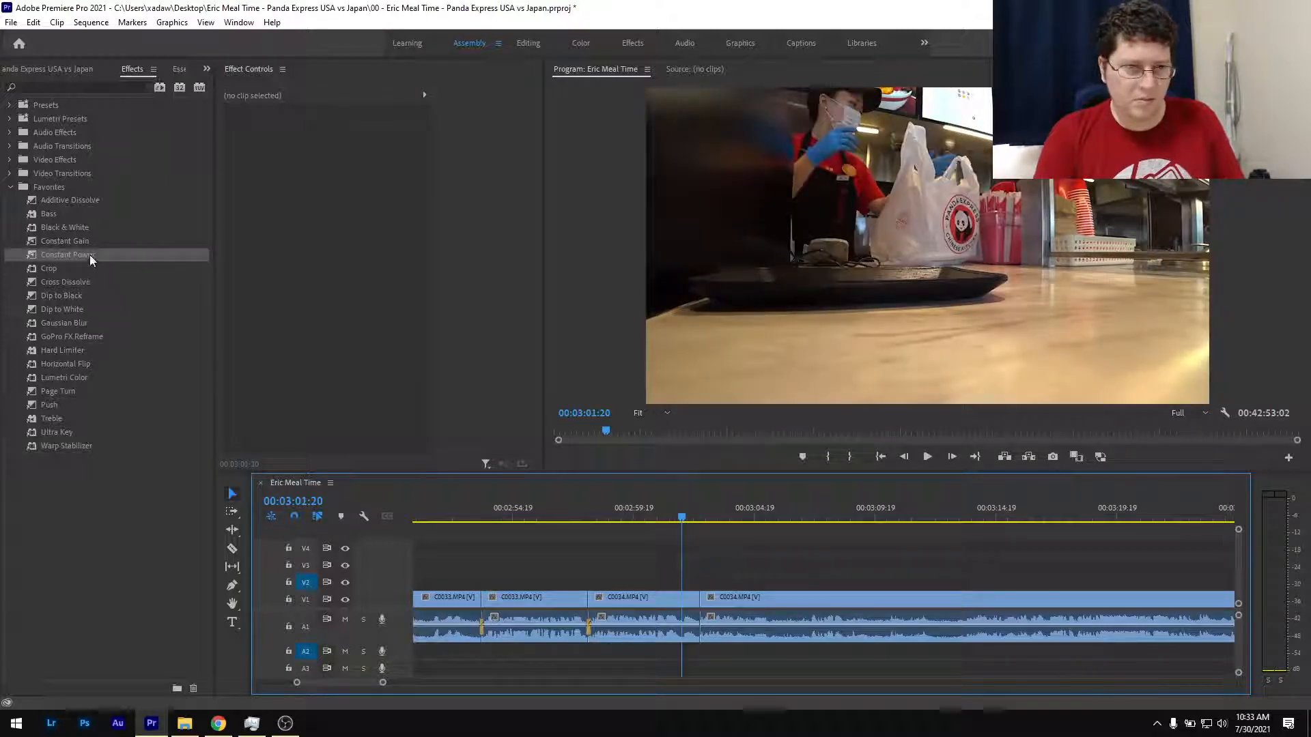
left_click_drag(88, 255, 700, 630)
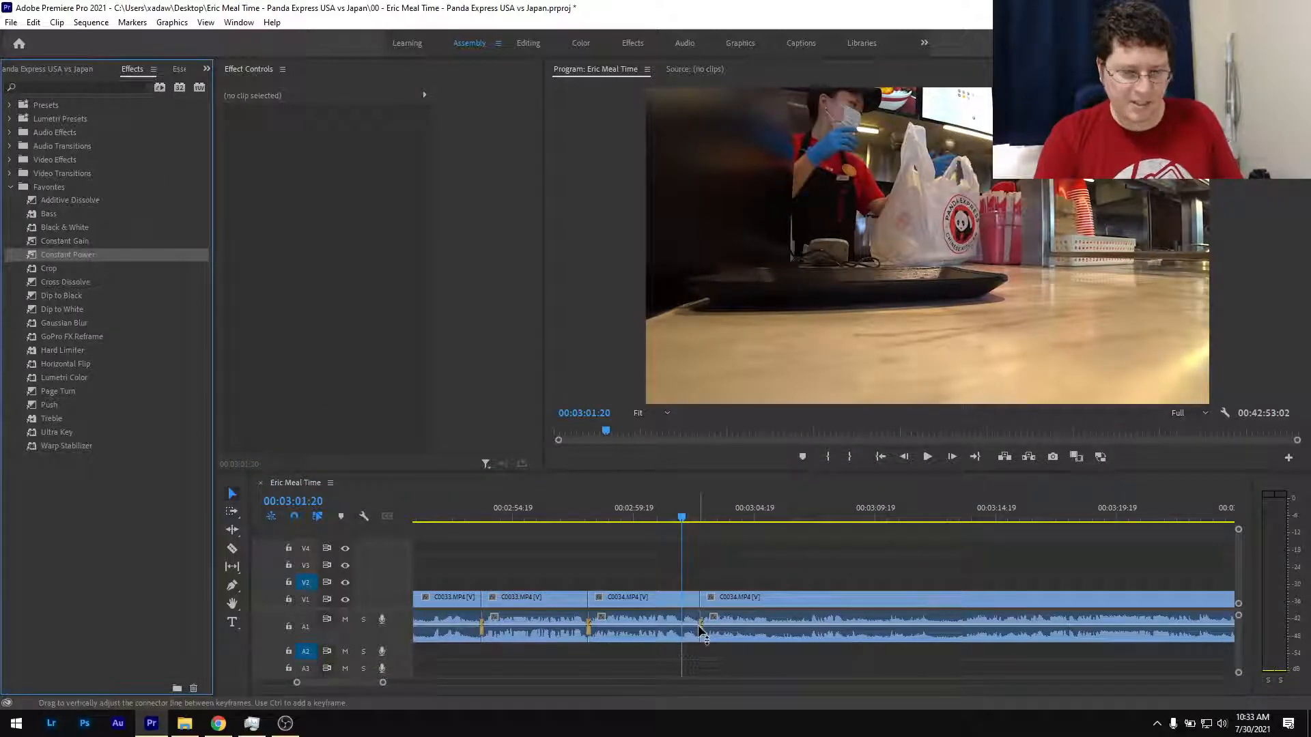
key("ctrl+s")
key("space")
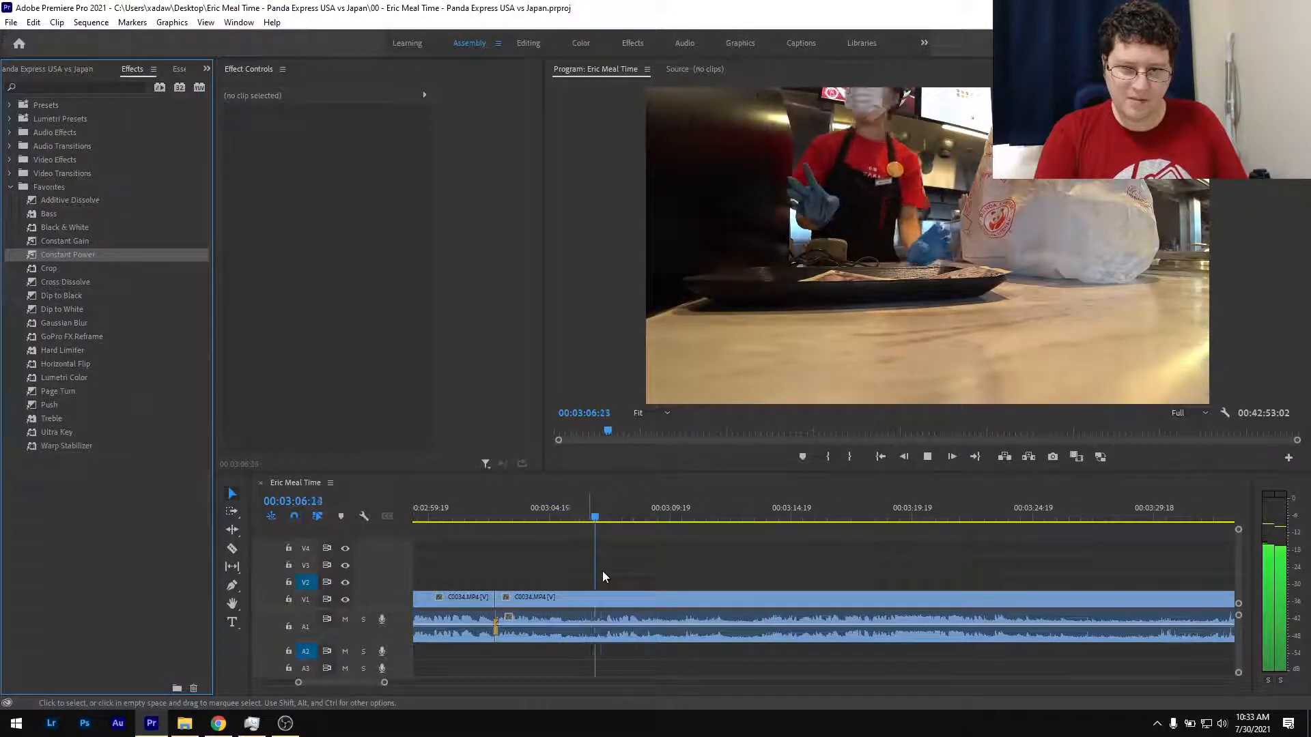
Split C0034.MP4 at about 00:03:05:13 and at 00:03:07:11, and ripple-delete the short piece between the cuts.
left_click_drag(555, 518, 568, 523)
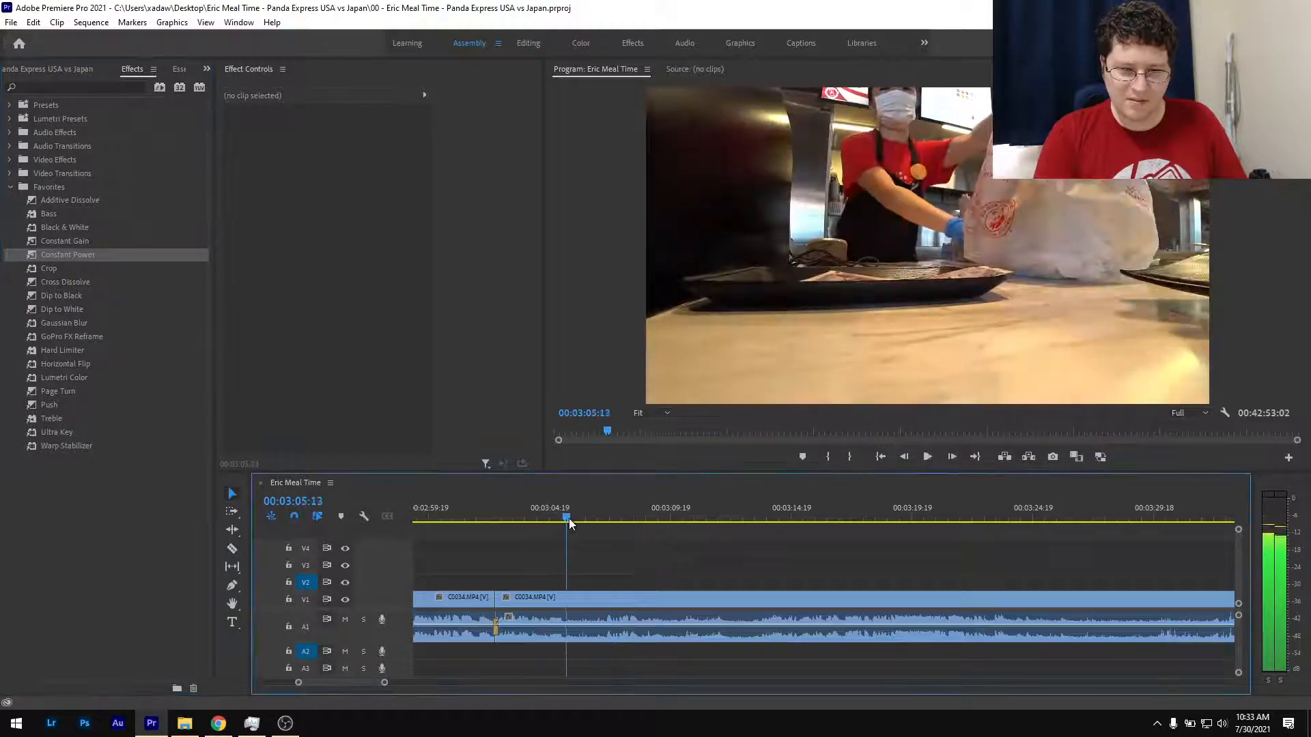
left_click(569, 519)
key("ctrl+k")
key("space")
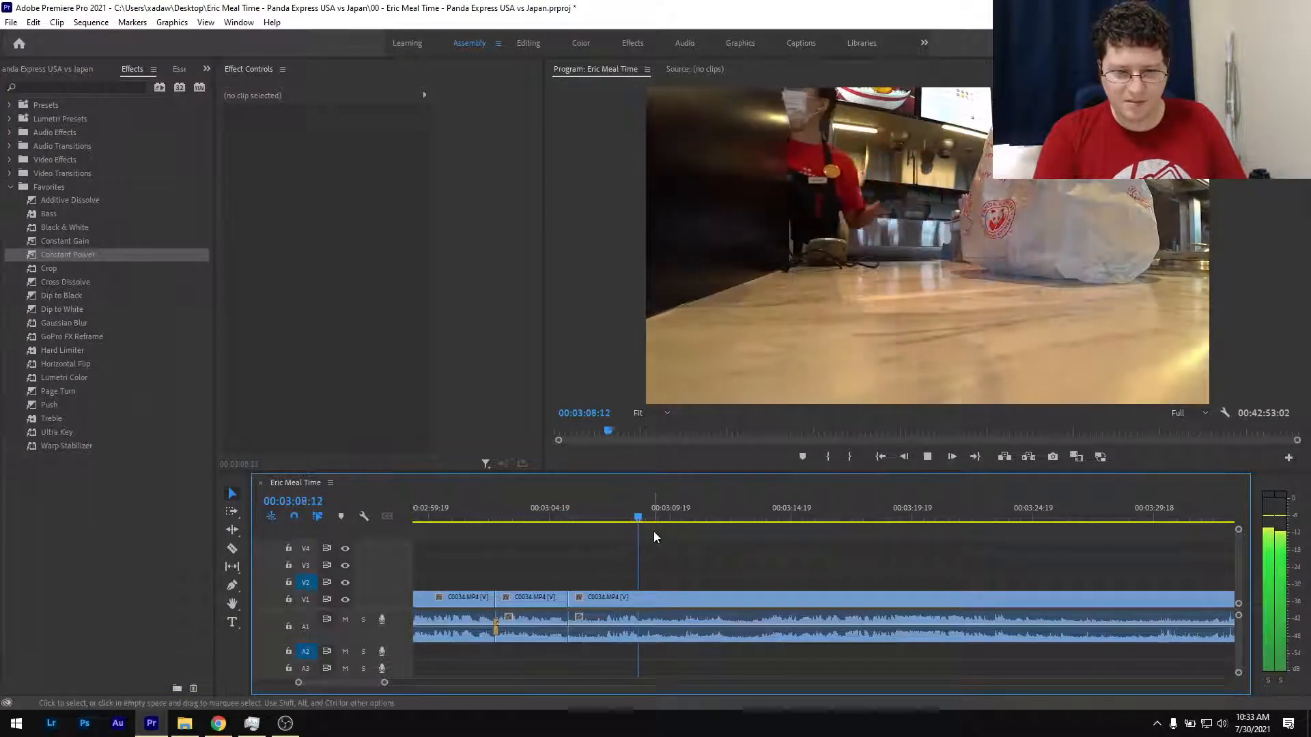
left_click_drag(601, 518, 614, 522)
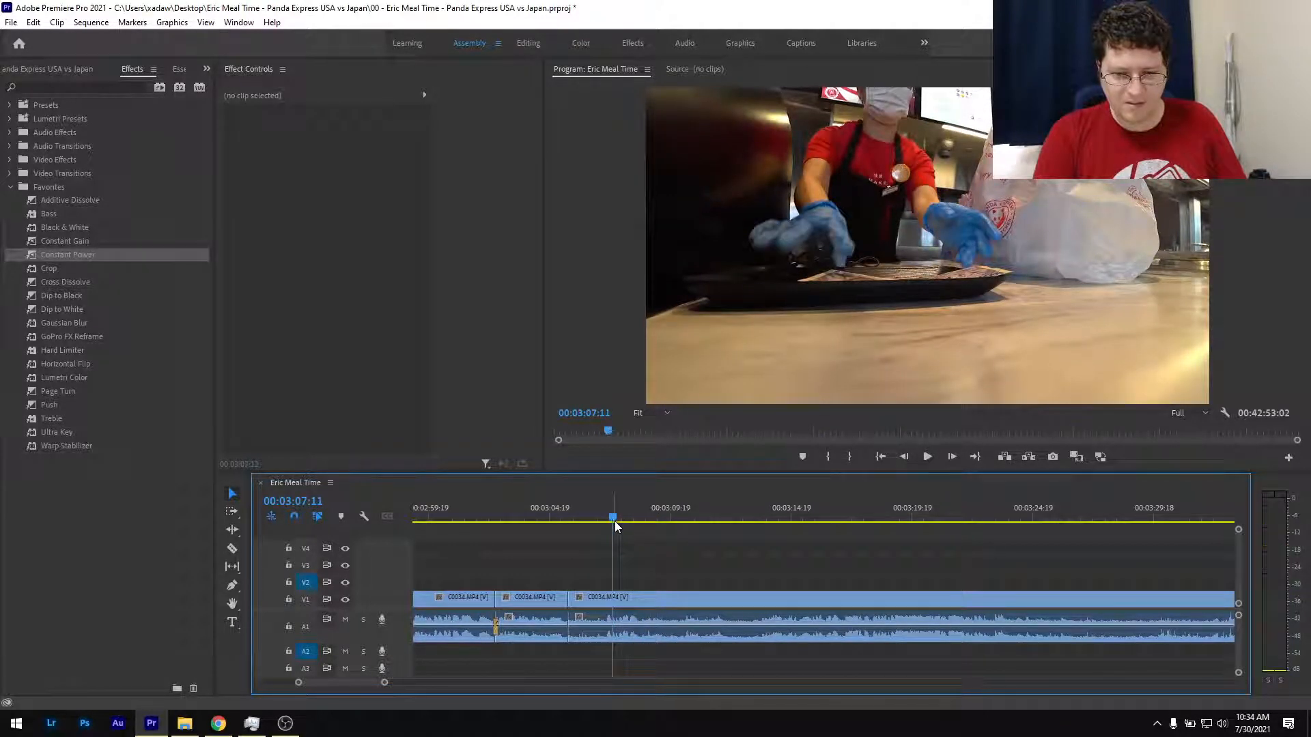
key("ctrl+k")
key("space")
left_click(594, 599)
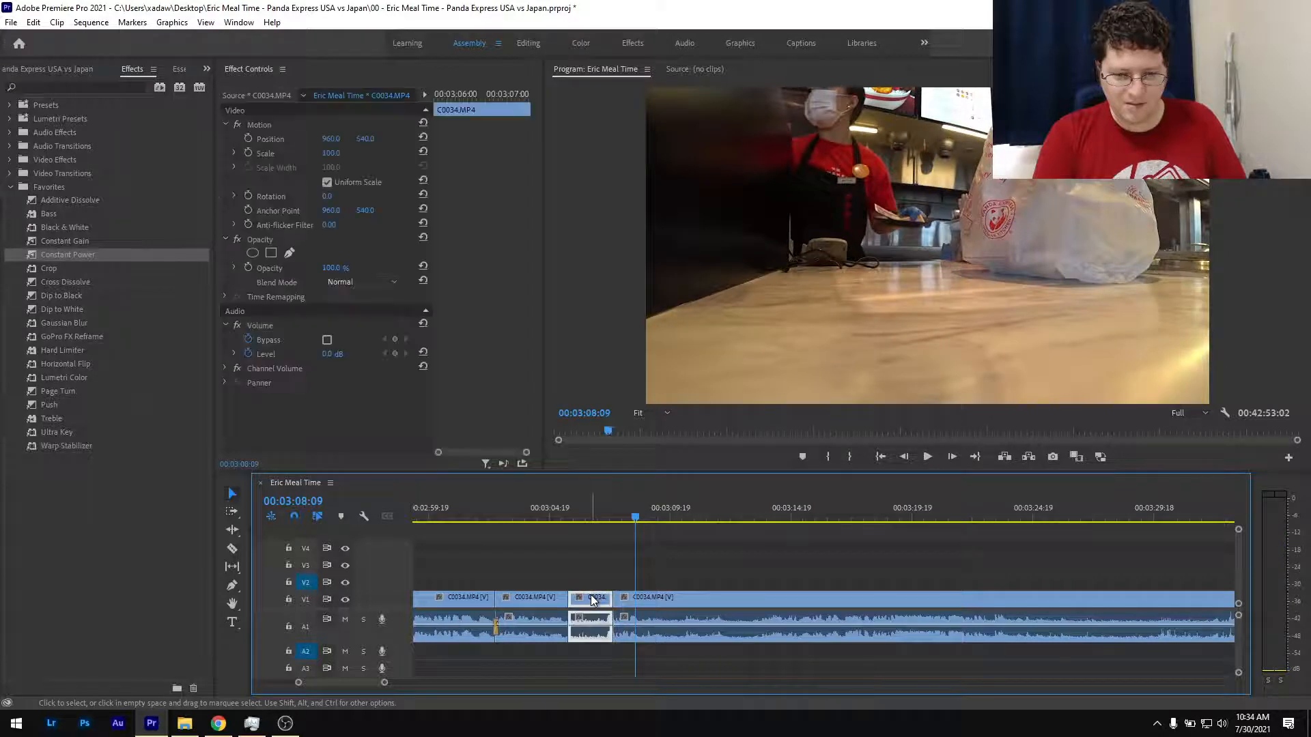
key("shift+Delete")
Apply Constant Power to the C0034.MP4 audio cut at about 00:03:05:13, save the project, and play through the join.
left_click(555, 517)
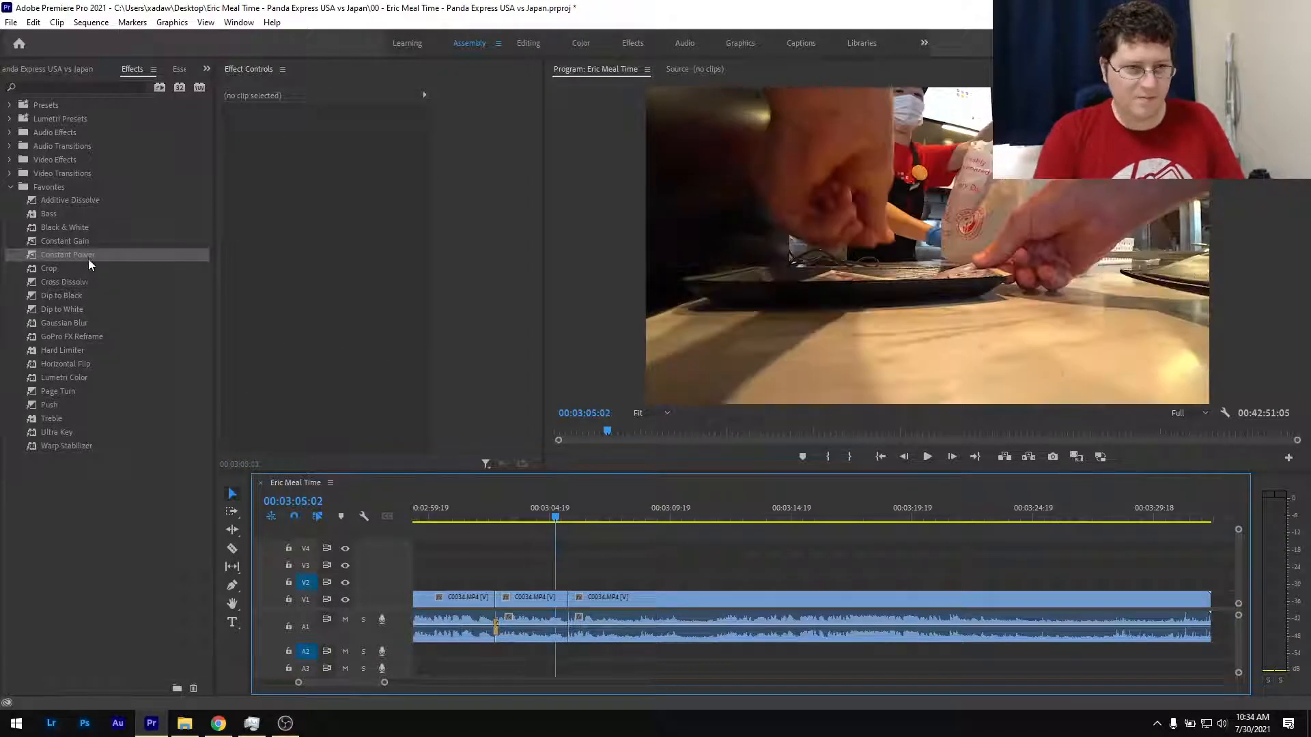
left_click(88, 259)
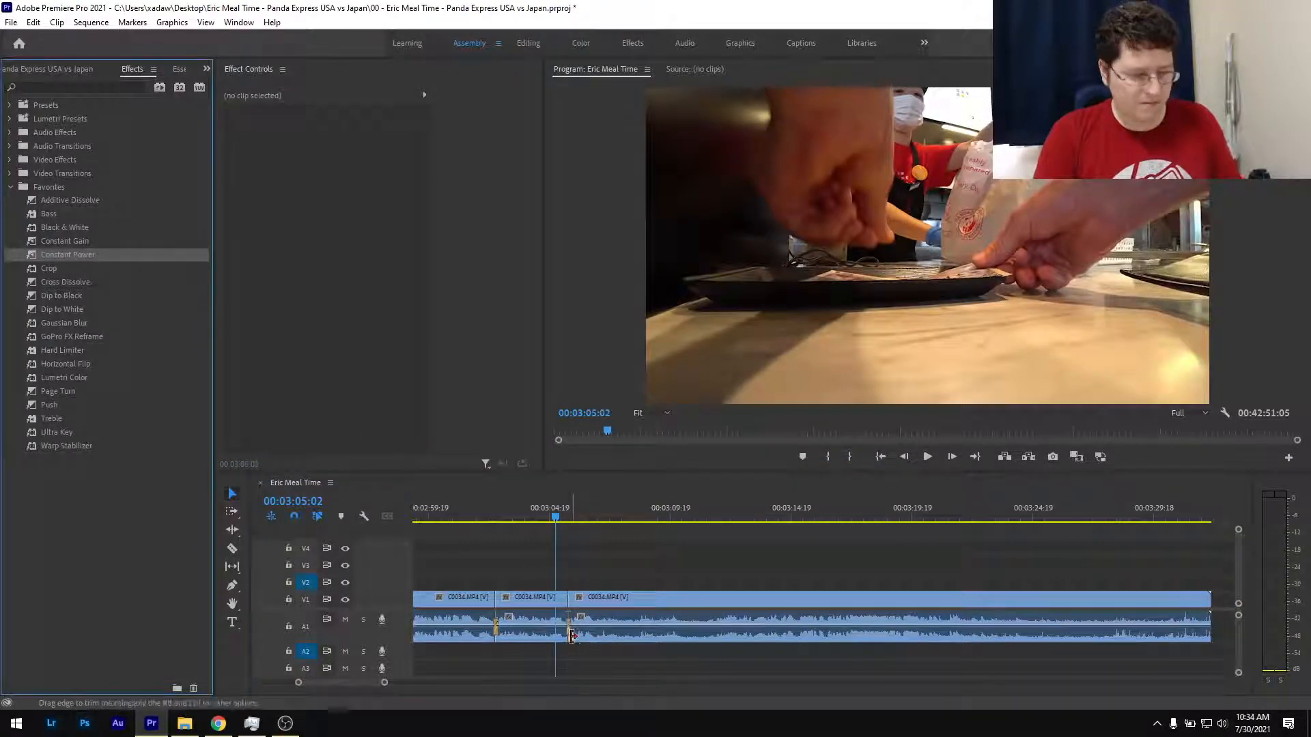
key("ctrl+s")
key("space")
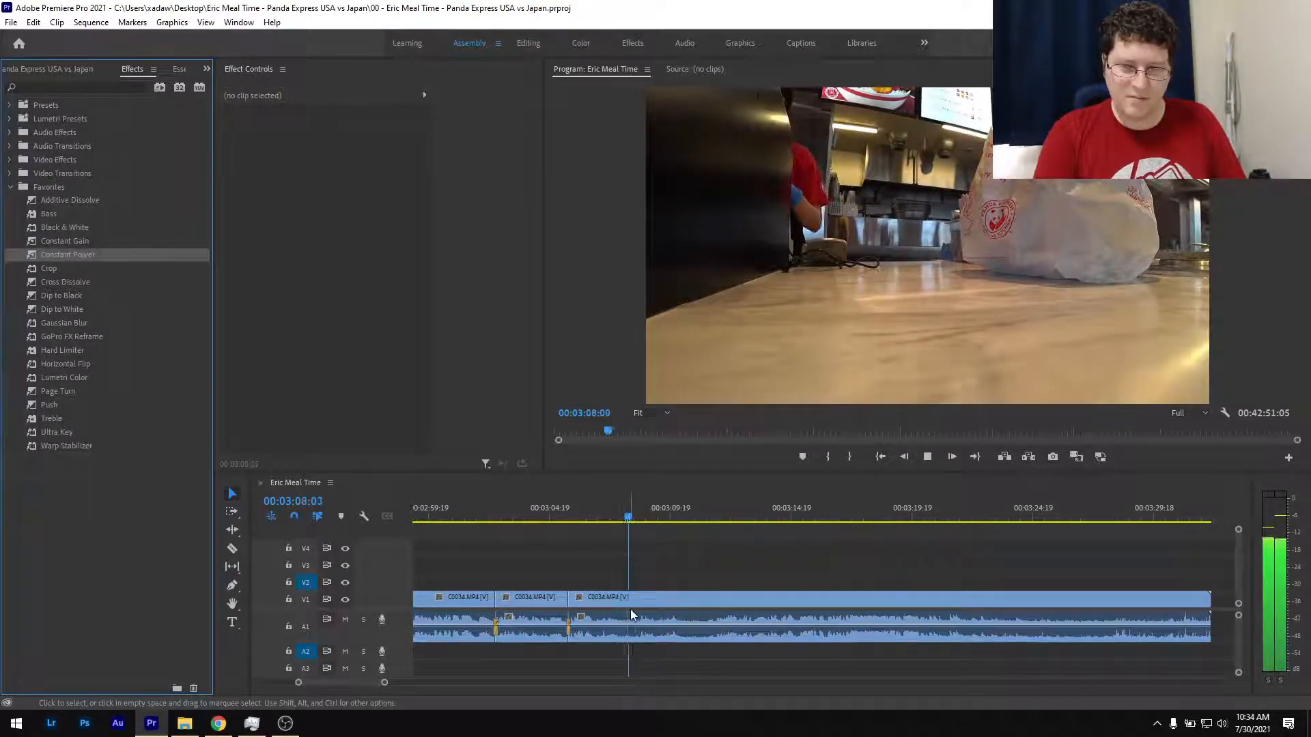
Split C0034.MP4 at 00:03:07:20 and play the footage further on to about 00:03:17 to find the next cut.
left_click(587, 523)
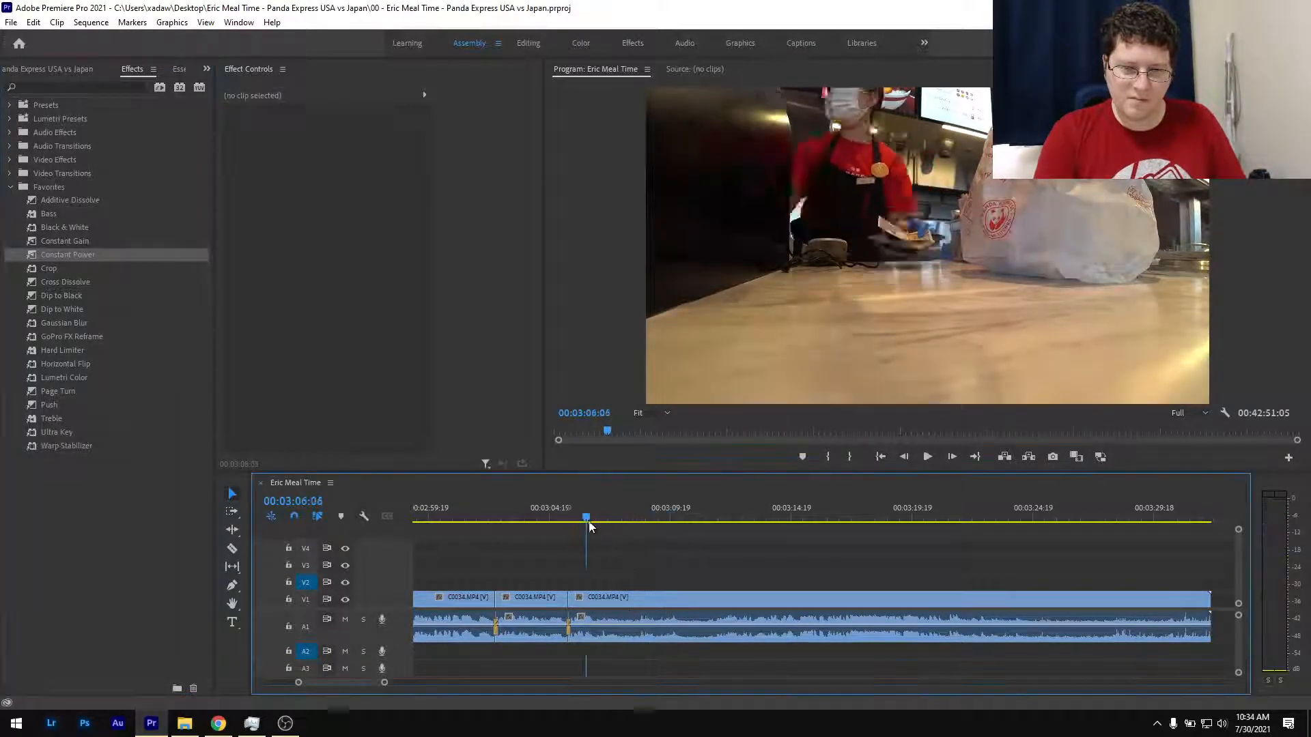
left_click_drag(591, 527, 621, 525)
key("ctrl+k")
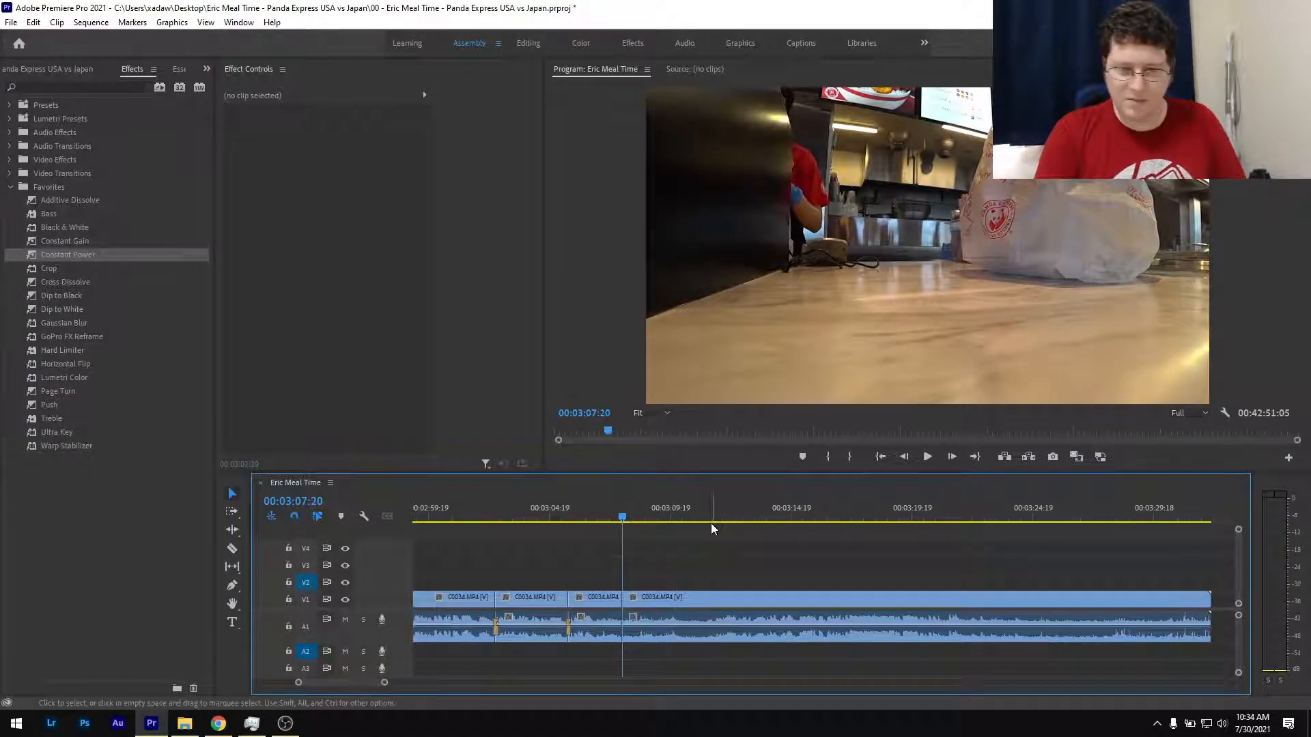
left_click(711, 522)
key("space")
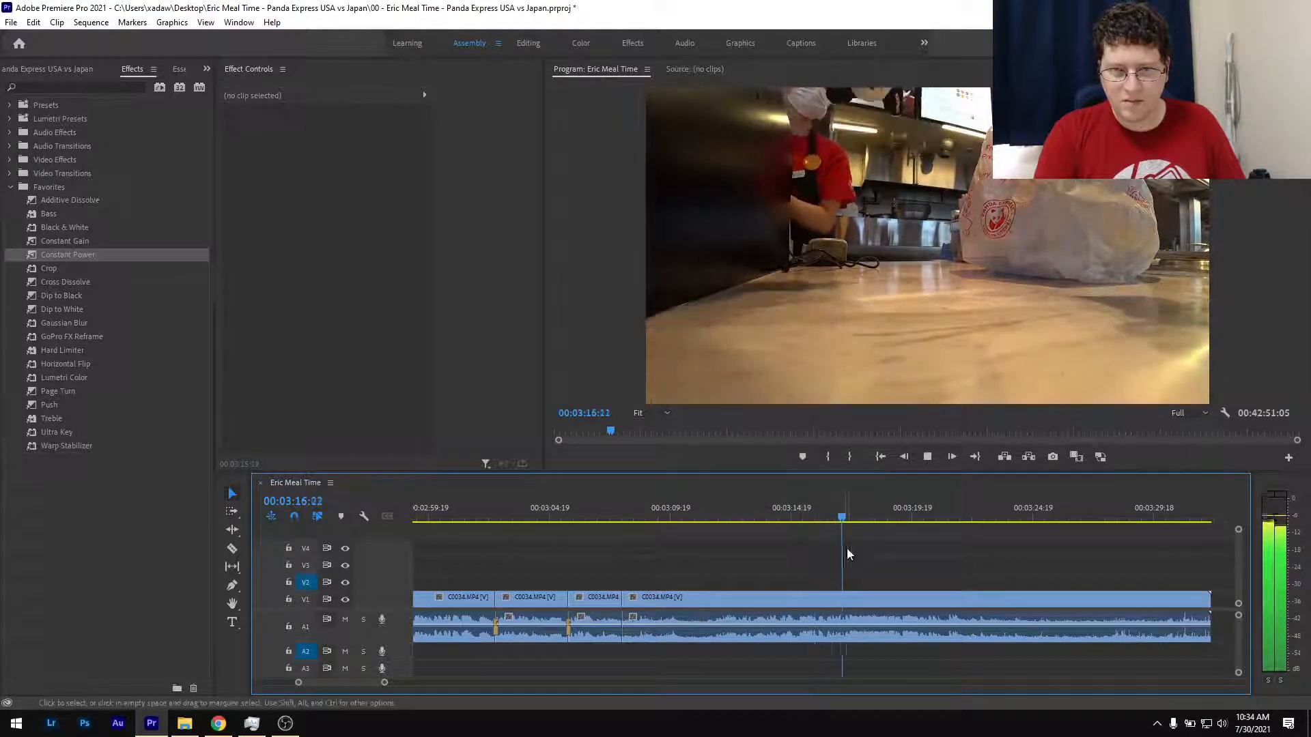
key("minus")
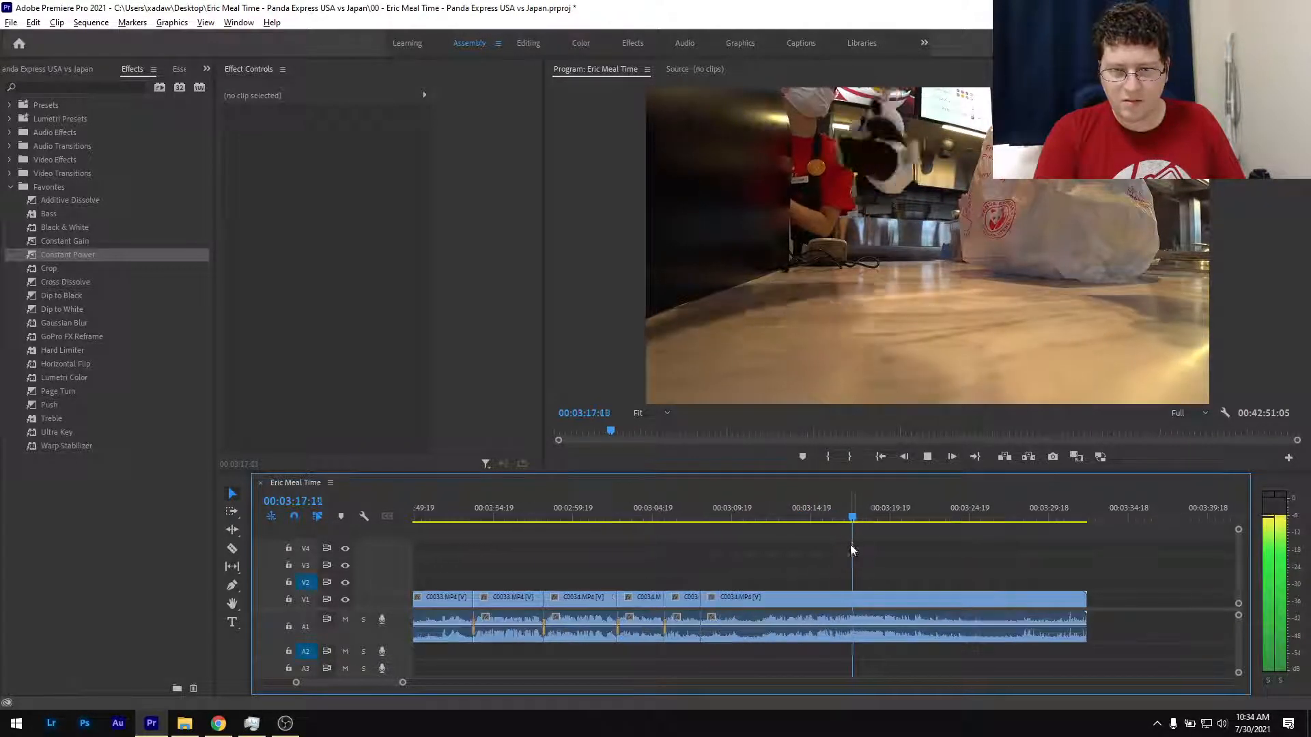
Split C0034.MP4 at 00:03:15:02 and ripple-delete the piece between this cut and the one at 00:03:07:20.
left_click(782, 519)
key("equal")
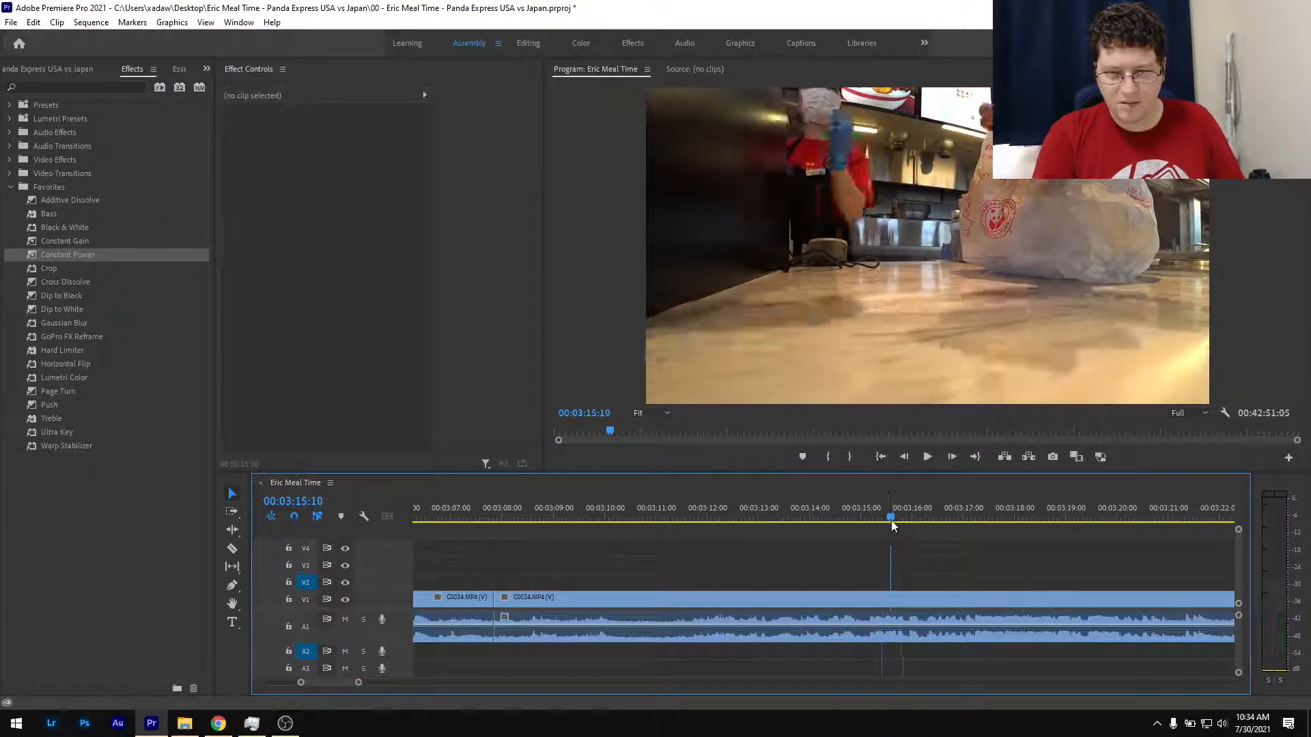
left_click_drag(881, 526, 864, 540)
key("ctrl+k")
key("minus")
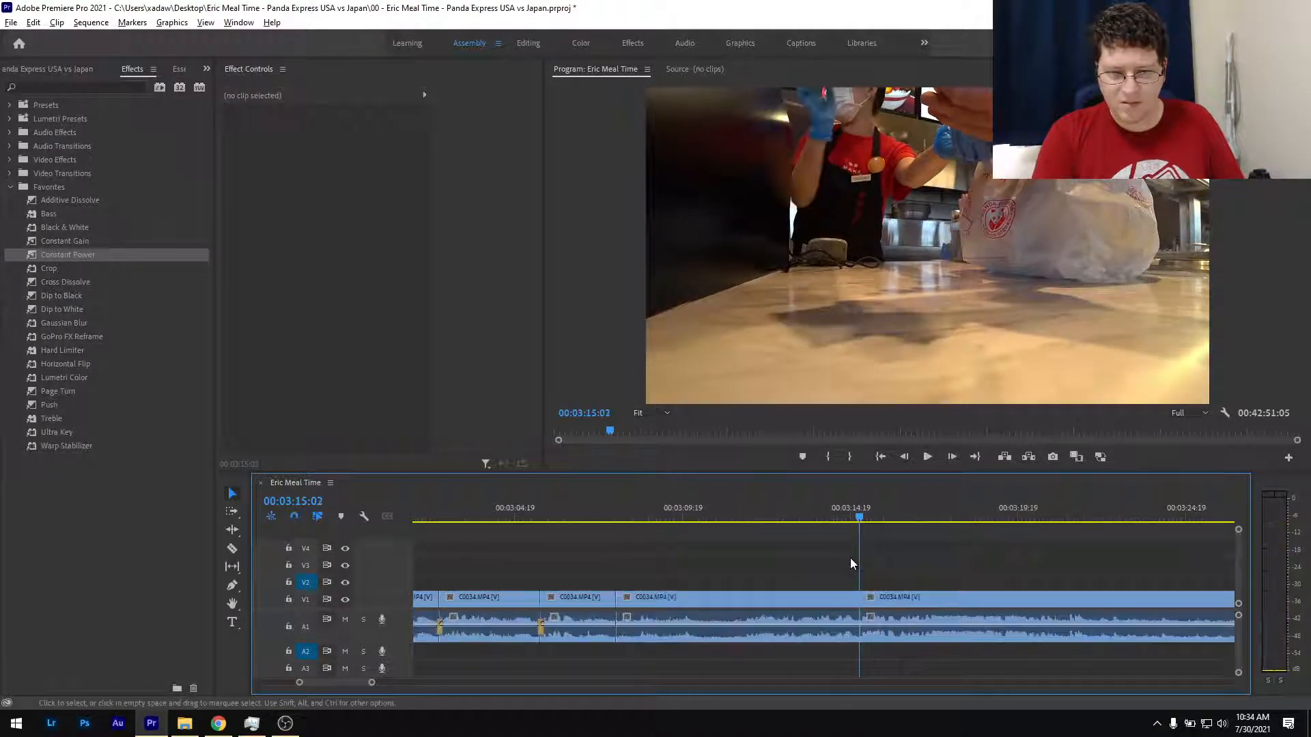
left_click(834, 591)
key("shift+Delete")
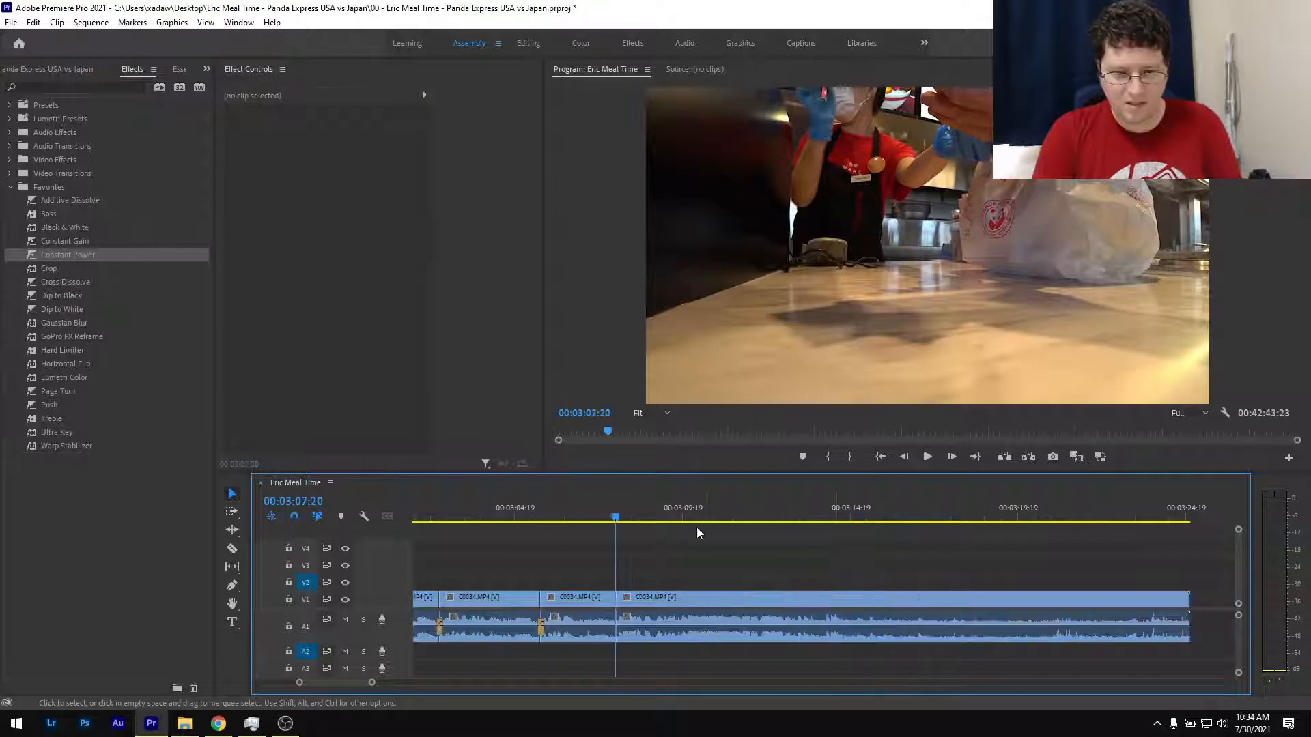
Apply Constant Power to the C0034.MP4 audio cut at 00:03:07:20 and save the project.
left_click(594, 513)
left_click_drag(94, 254, 613, 629)
key("ctrl+s")
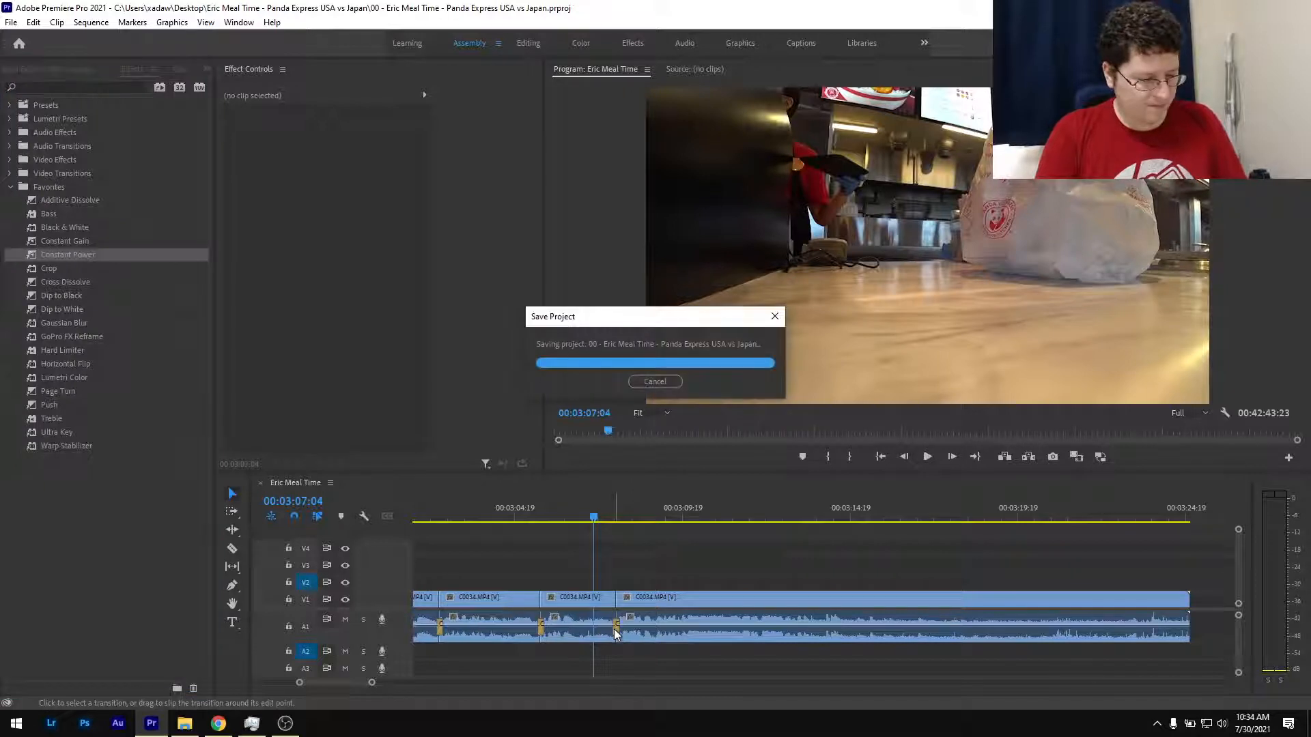
Play through the last C0034.MP4 clip and split it at 00:03:14:23.
key("space")
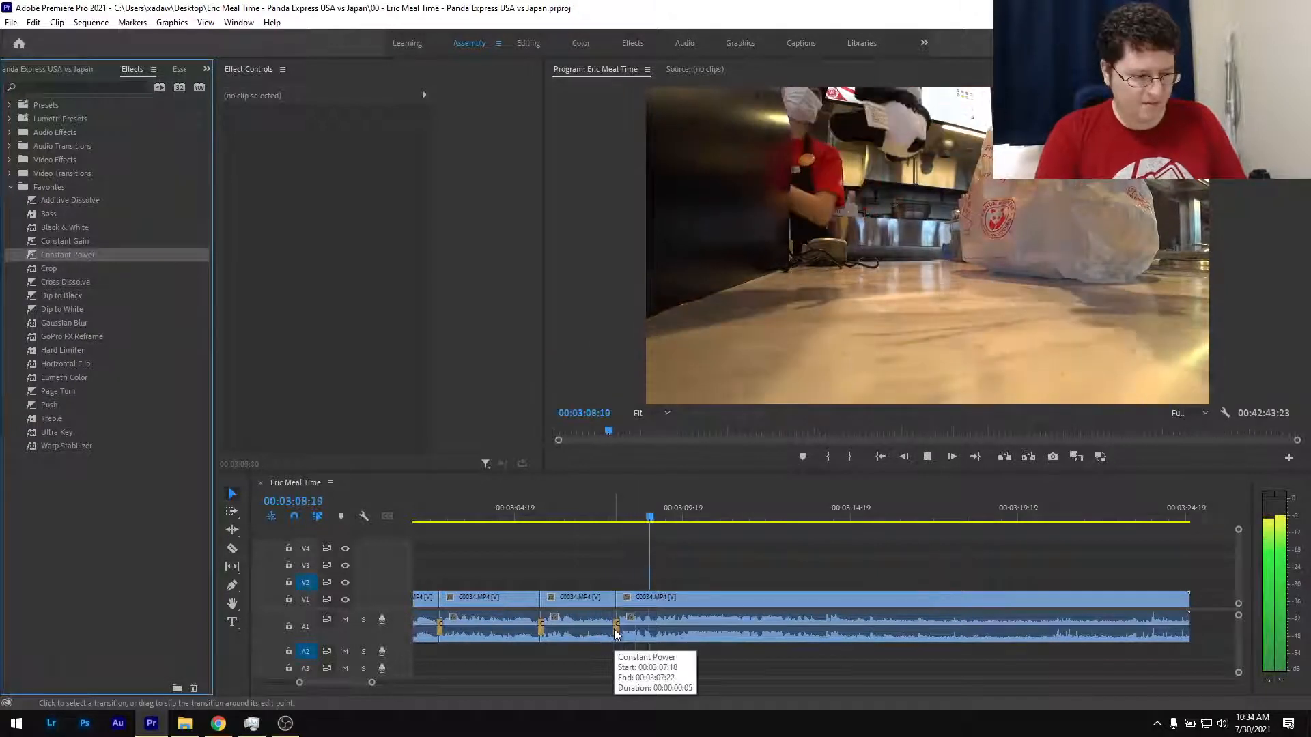
scroll(659, 638, "down", 1)
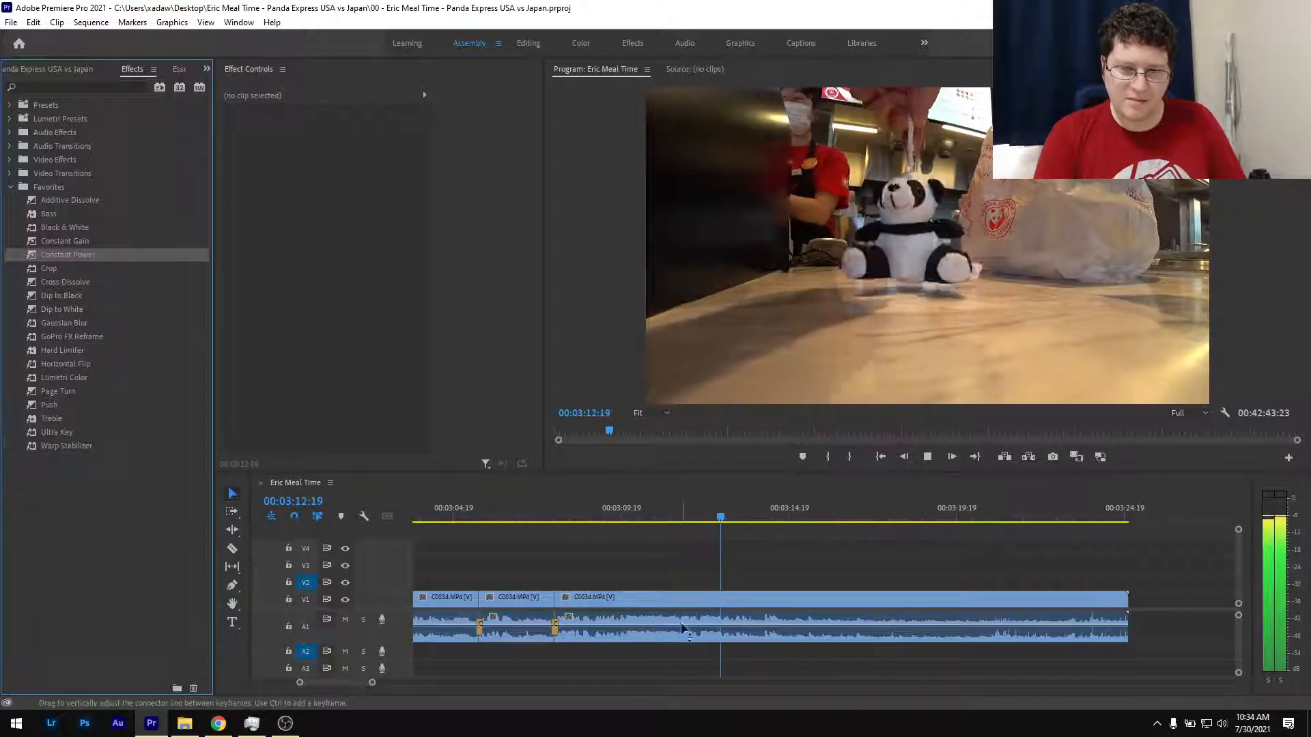
scroll(747, 587, "down", 1)
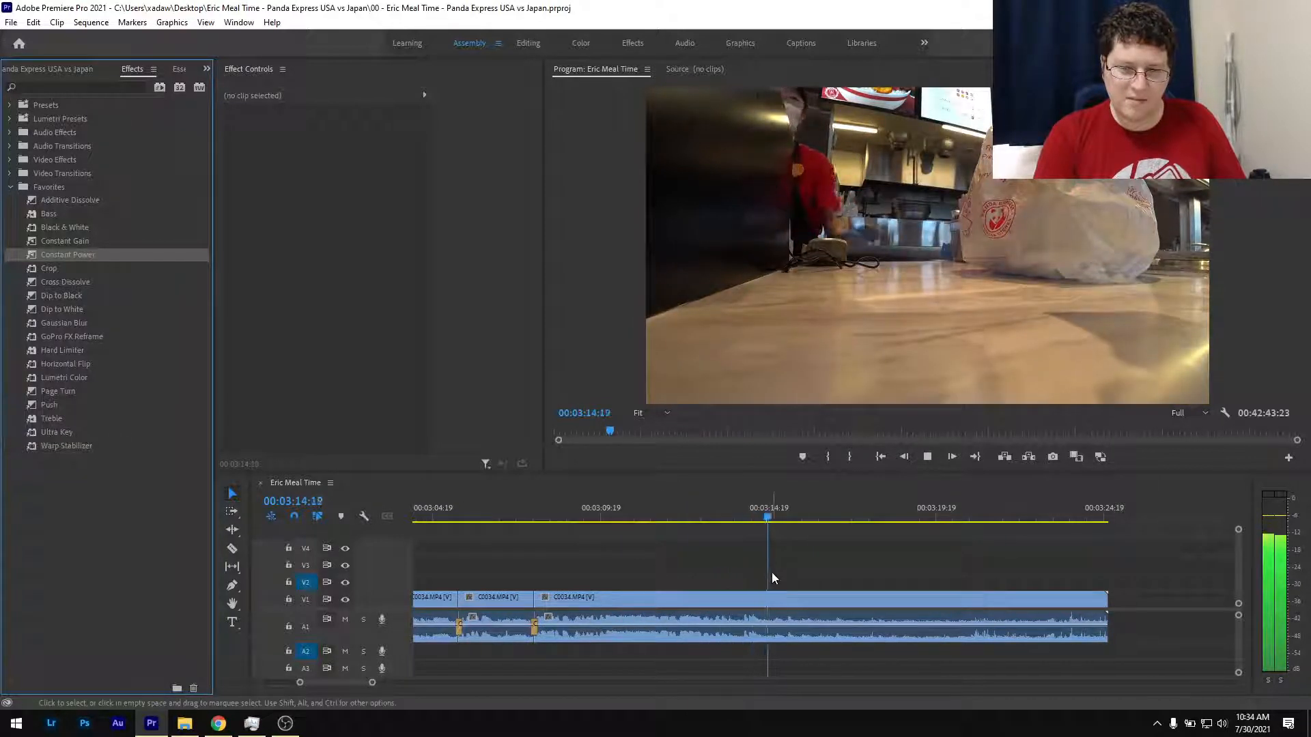
scroll(800, 559, "up", 2)
left_click_drag(726, 520, 759, 521)
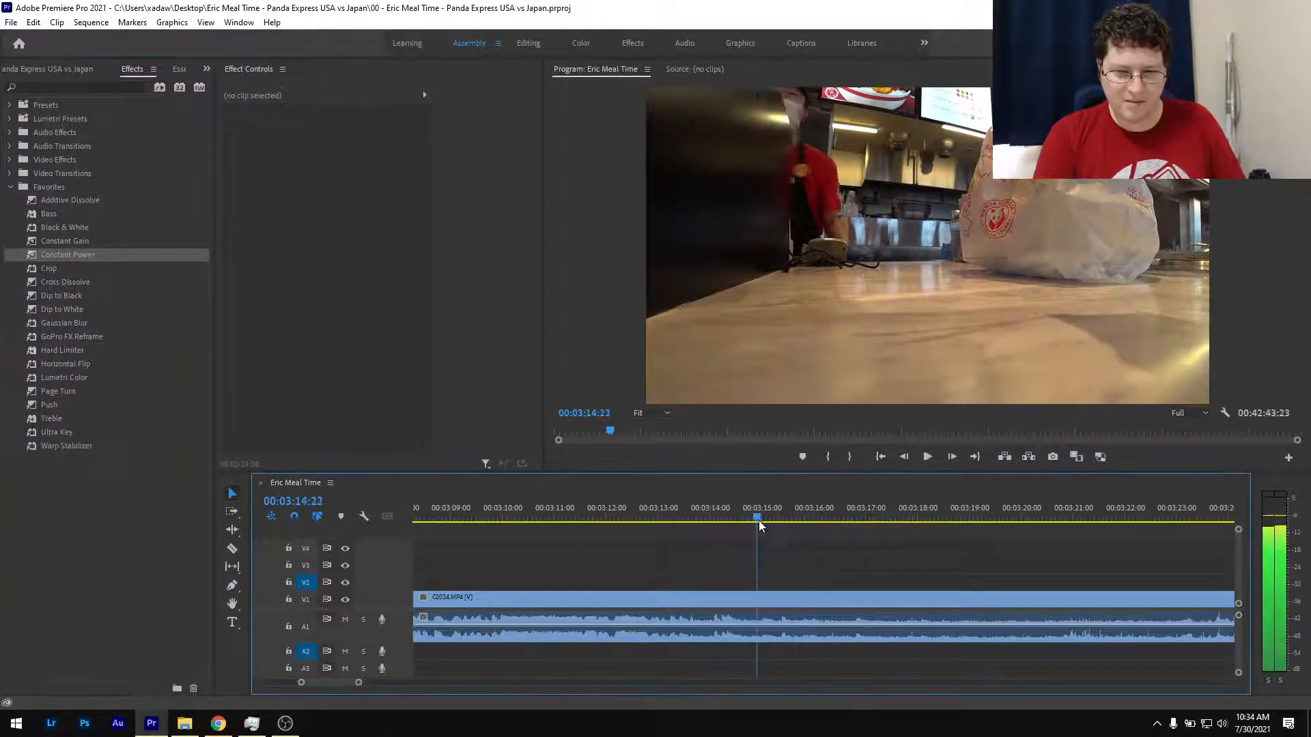
key("ctrl+k")
Delete the remainder of C0034.MP4 after the cut and return the playhead to the end of the edited section.
scroll(895, 525, "down", 3)
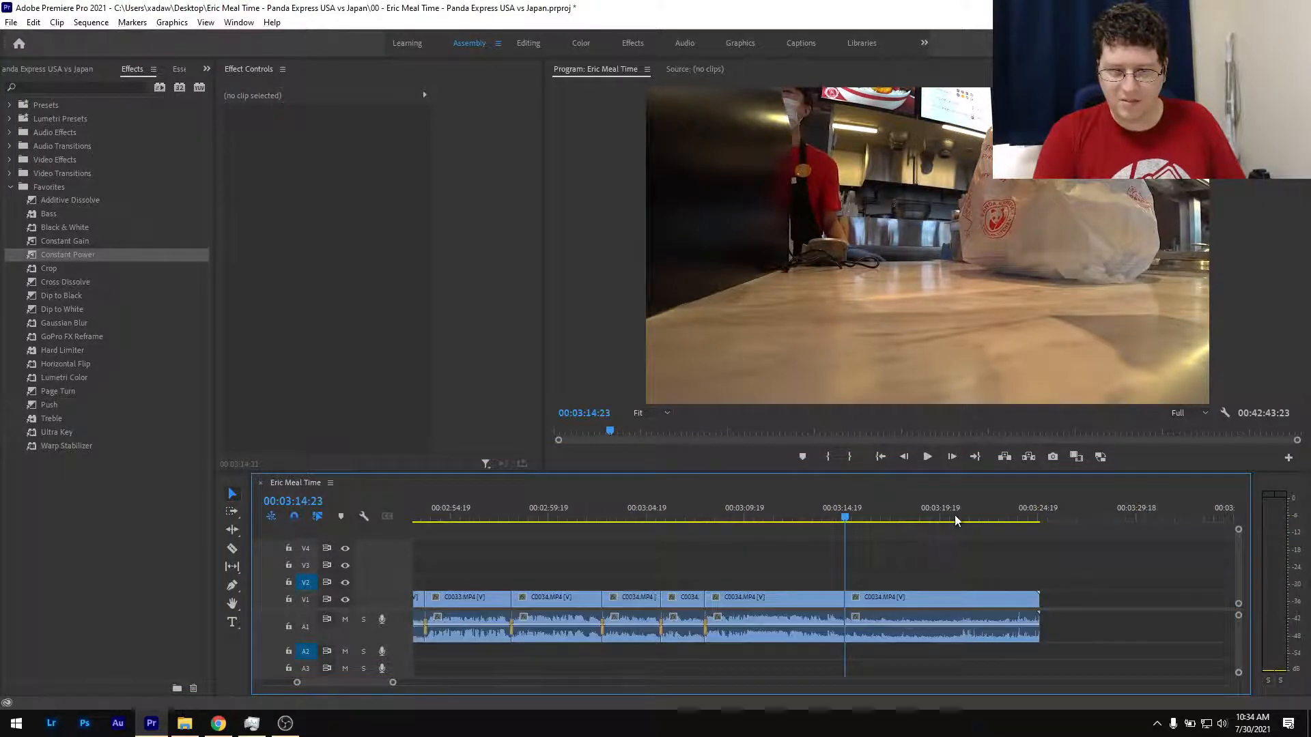
left_click_drag(954, 515, 1076, 515)
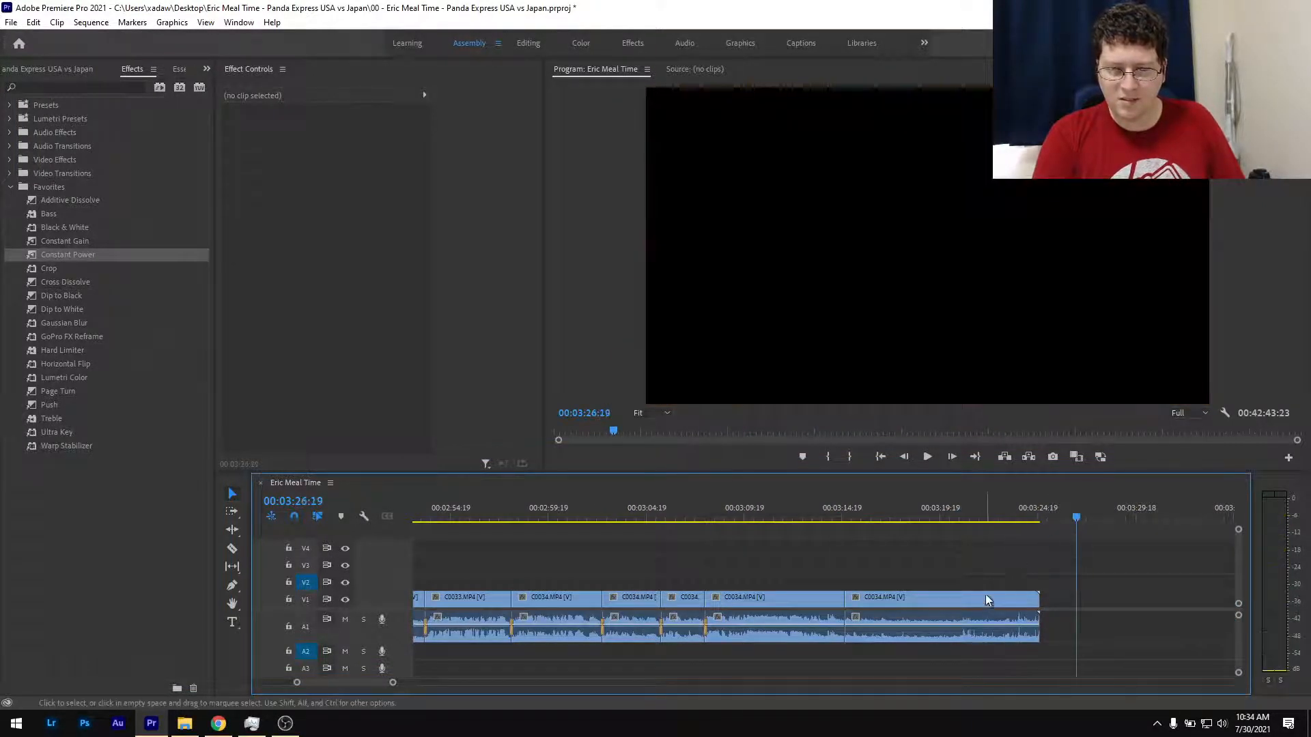
left_click(985, 599)
key("Delete")
key("Up")
Move the C0035.MP4 clip earlier on V1 and A1, leaving a small gap after the end of C0034.MP4.
scroll(985, 599, "down", 4)
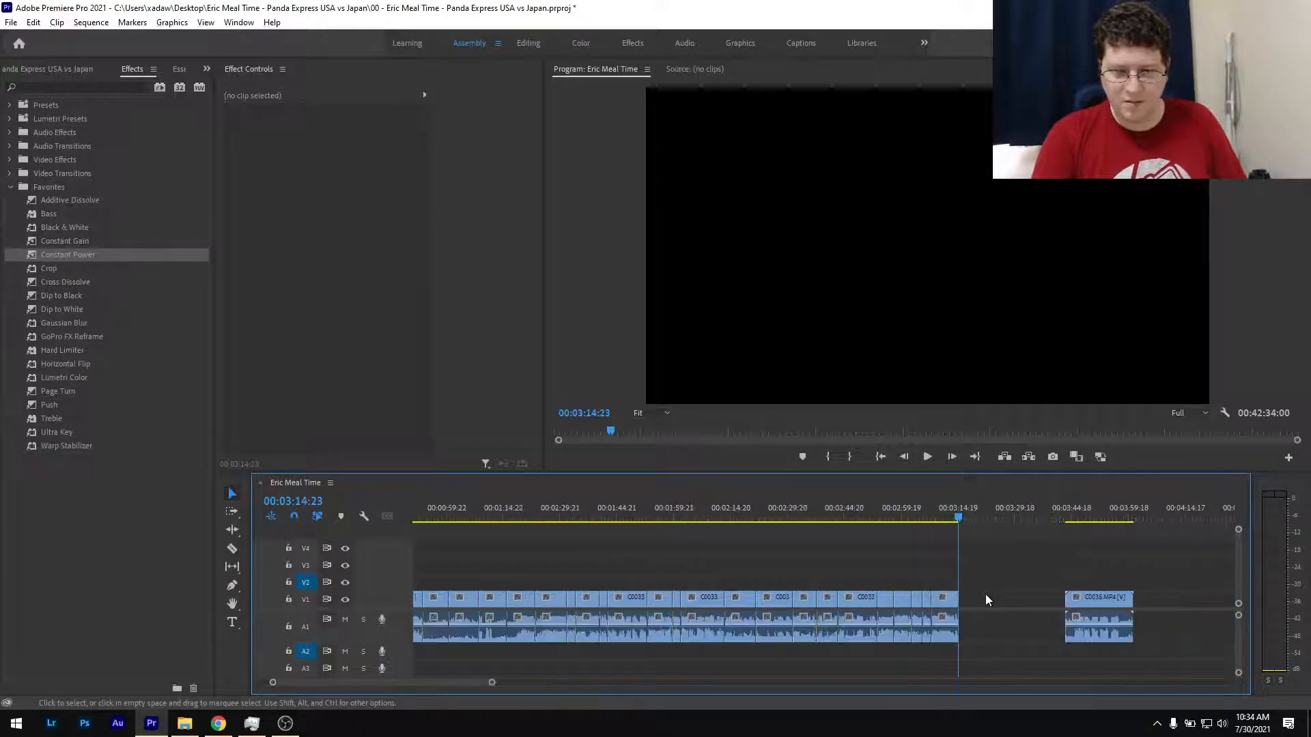
scroll(985, 600, "down", 2)
left_click_drag(961, 599, 875, 608)
left_click(801, 511)
scroll(850, 572, "up", 2)
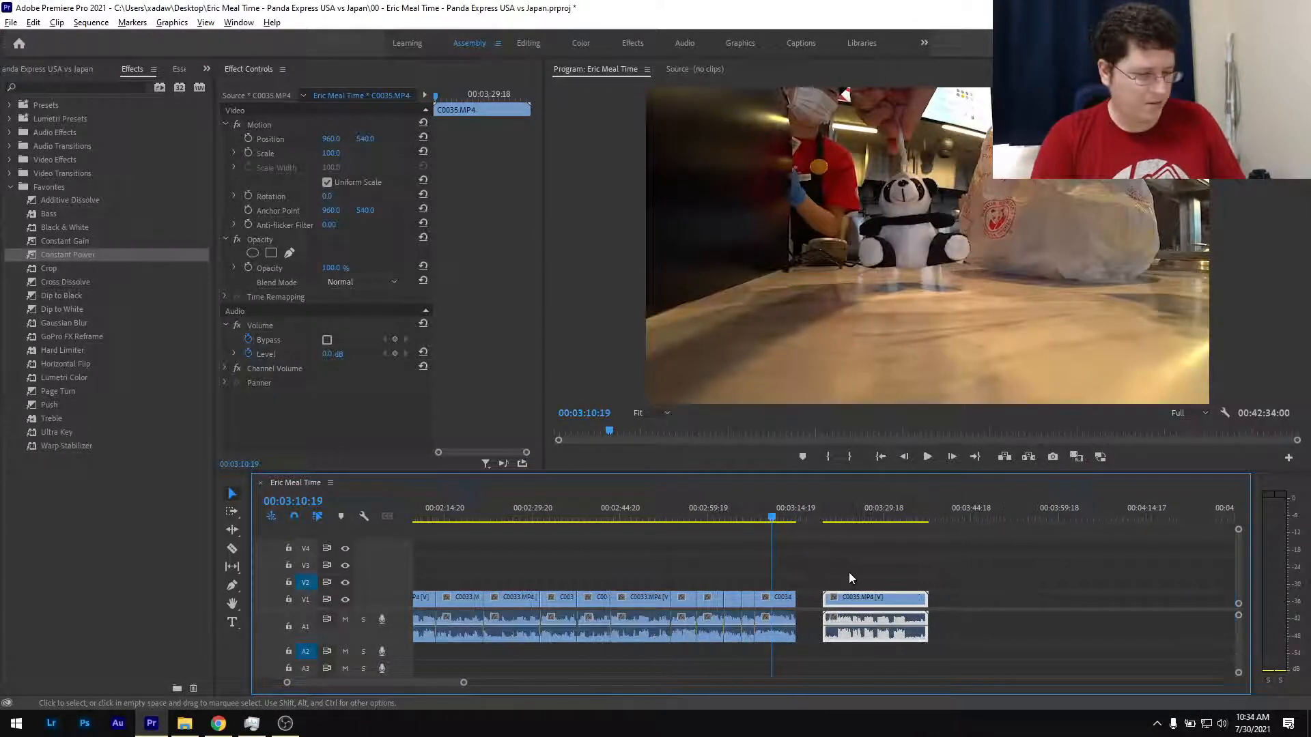
scroll(864, 579, "up", 2)
left_click_drag(834, 593, 786, 596)
Play the start of C0035.MP4 and split the clip at 00:03:18:15, just before the speech starts.
left_click(731, 511)
key("space")
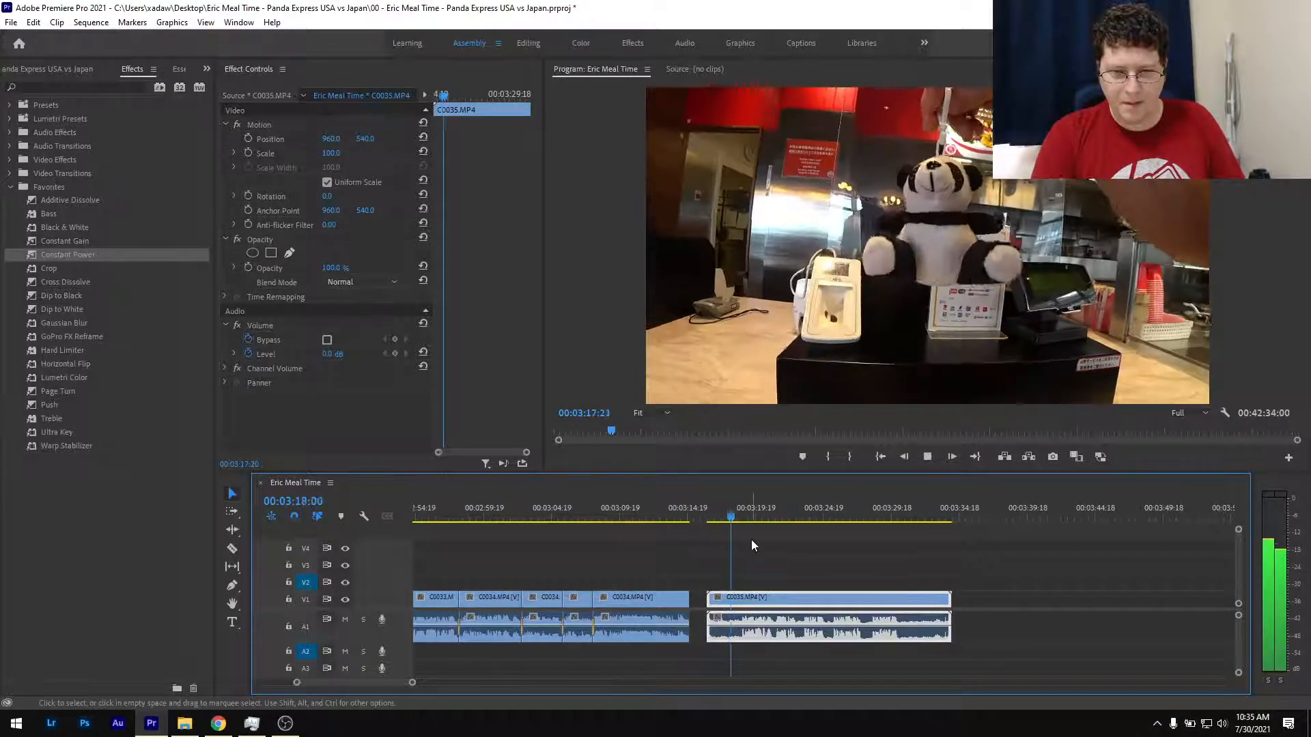
scroll(751, 540, "up", 3)
left_click(746, 519)
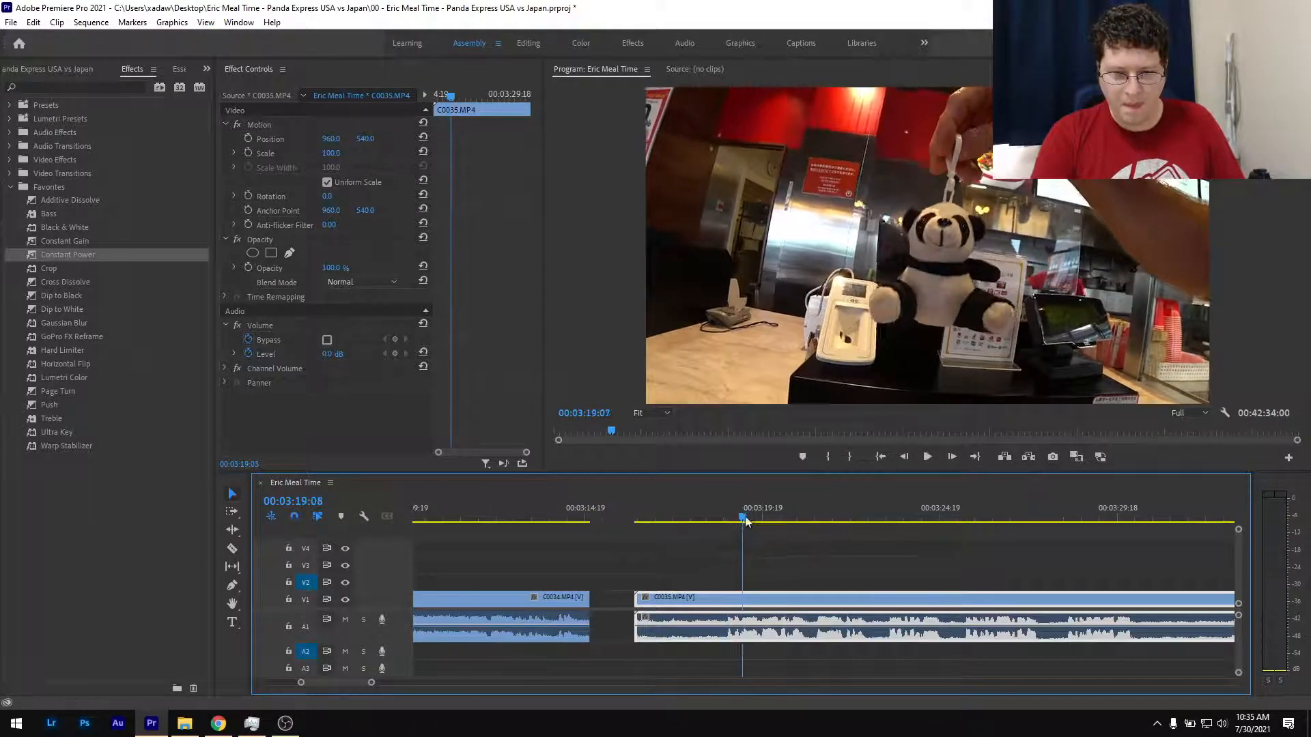
left_click_drag(746, 521, 723, 540)
key("ctrl+k")
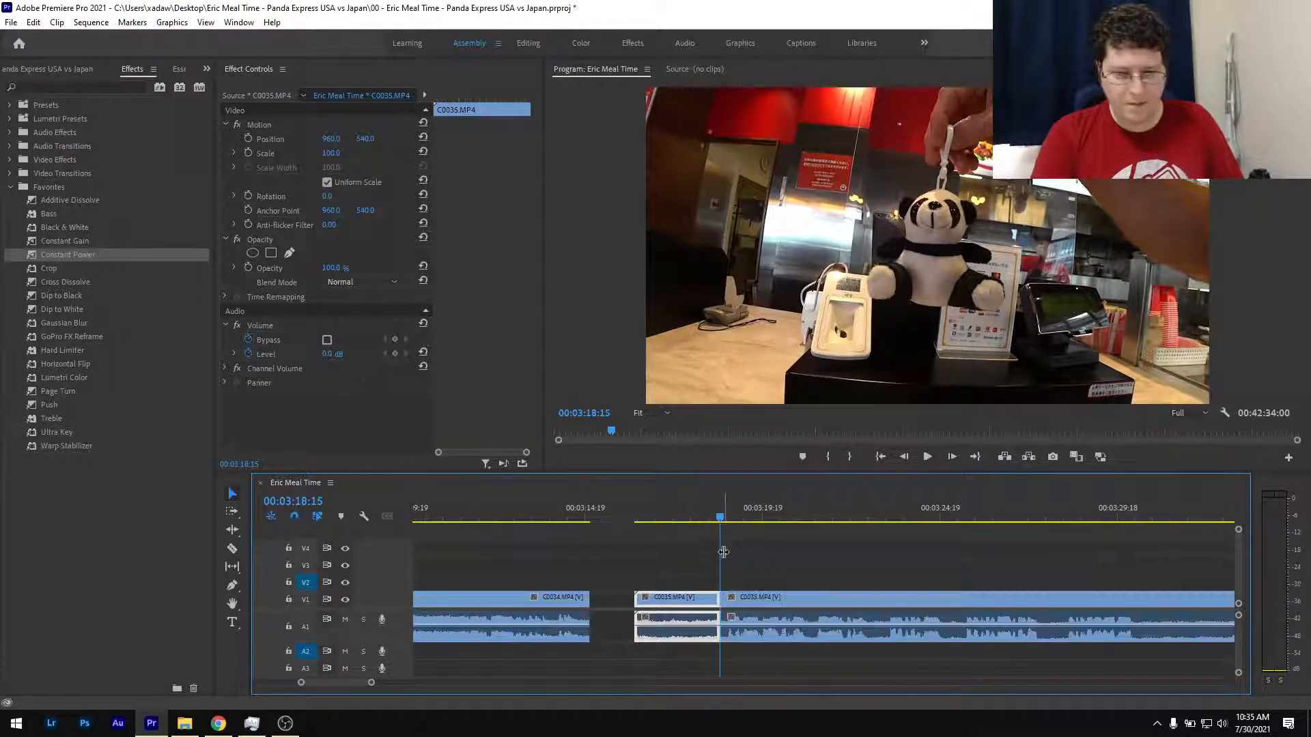
Ripple delete the opening piece of C0035.MP4 and move the rest directly against the end of C0034.MP4.
scroll(723, 552, "down", 1)
key("shift+Delete")
scroll(658, 572, "up", 2)
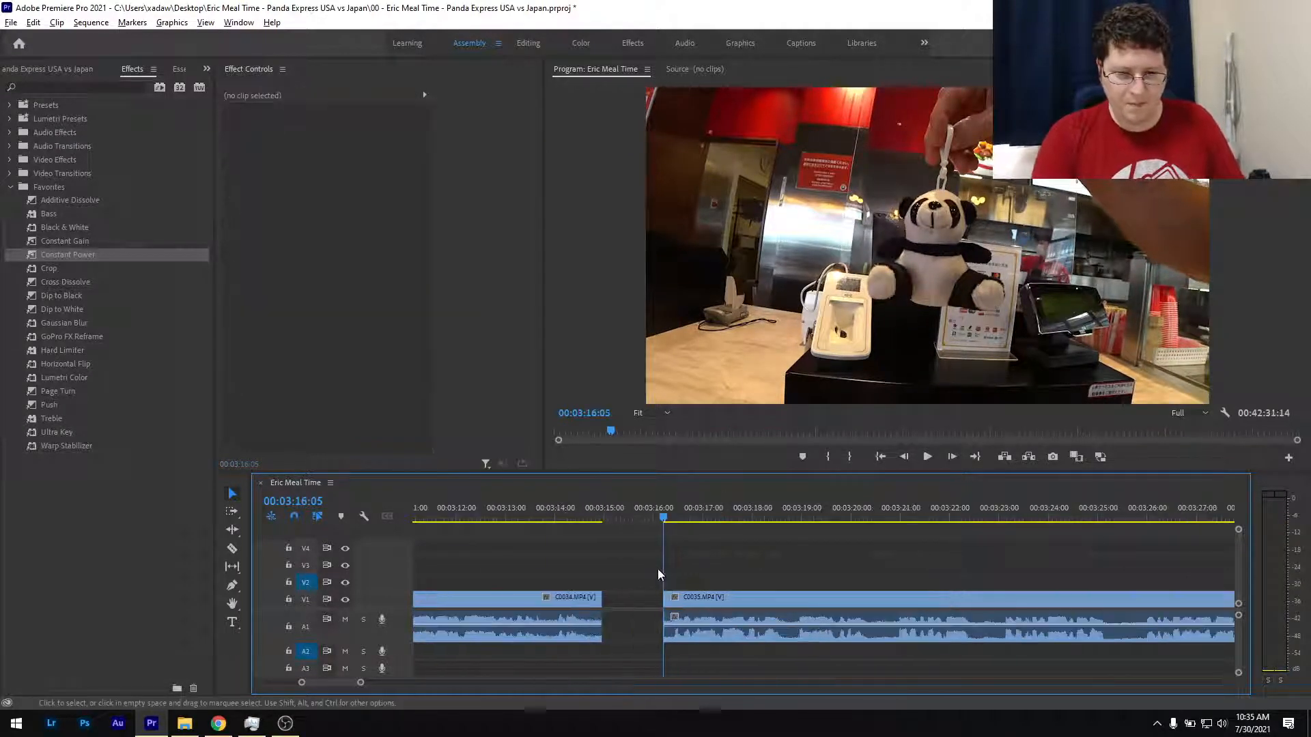
left_click_drag(691, 597, 629, 596)
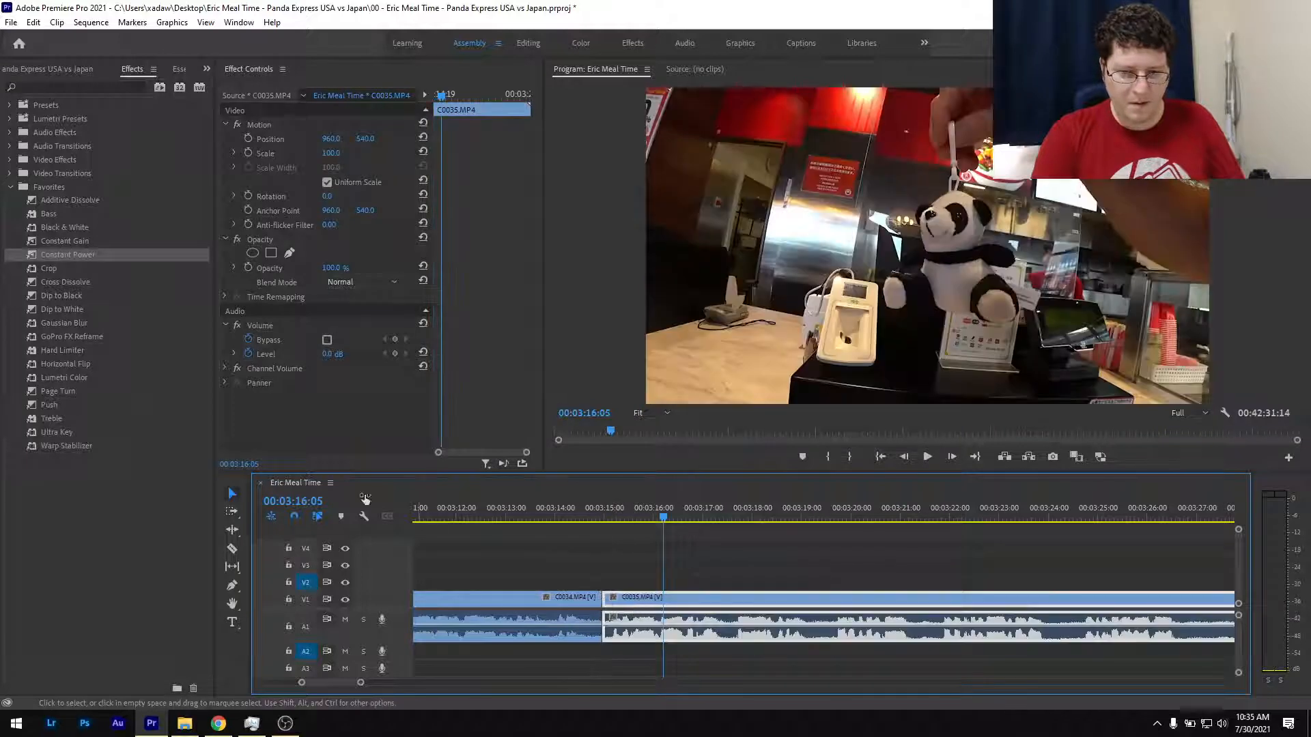
Apply a Constant Power audio transition at the cut between C0034.MP4 and C0035.MP4, and save the project.
left_click_drag(71, 256, 429, 601)
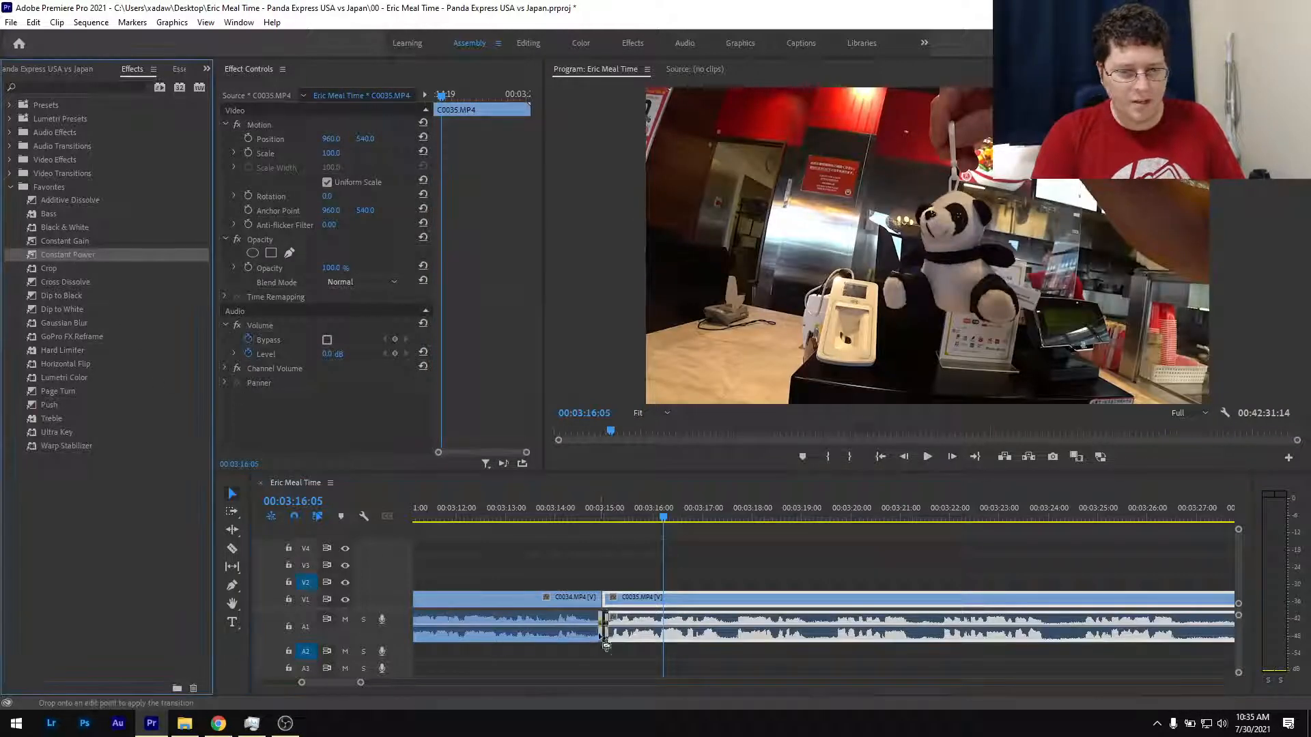
left_click_drag(605, 645, 602, 636)
key("ctrl+s")
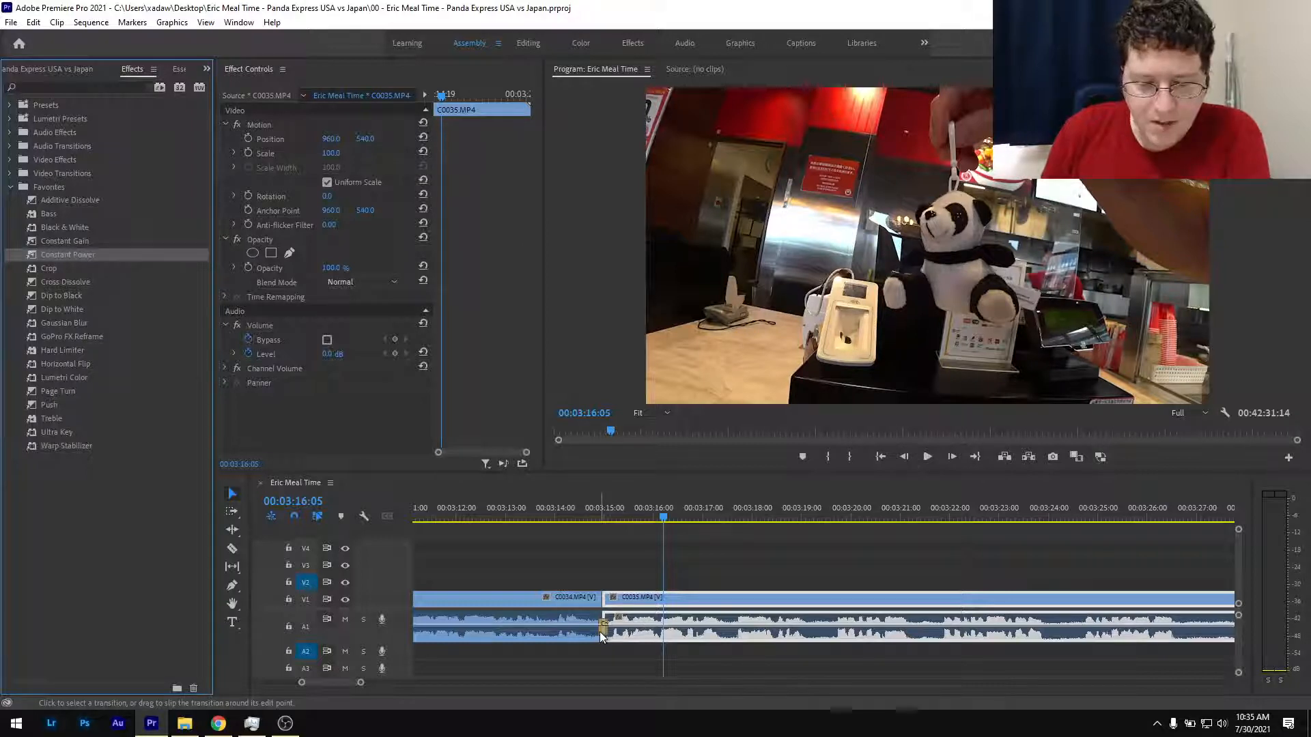
key("ctrl+s")
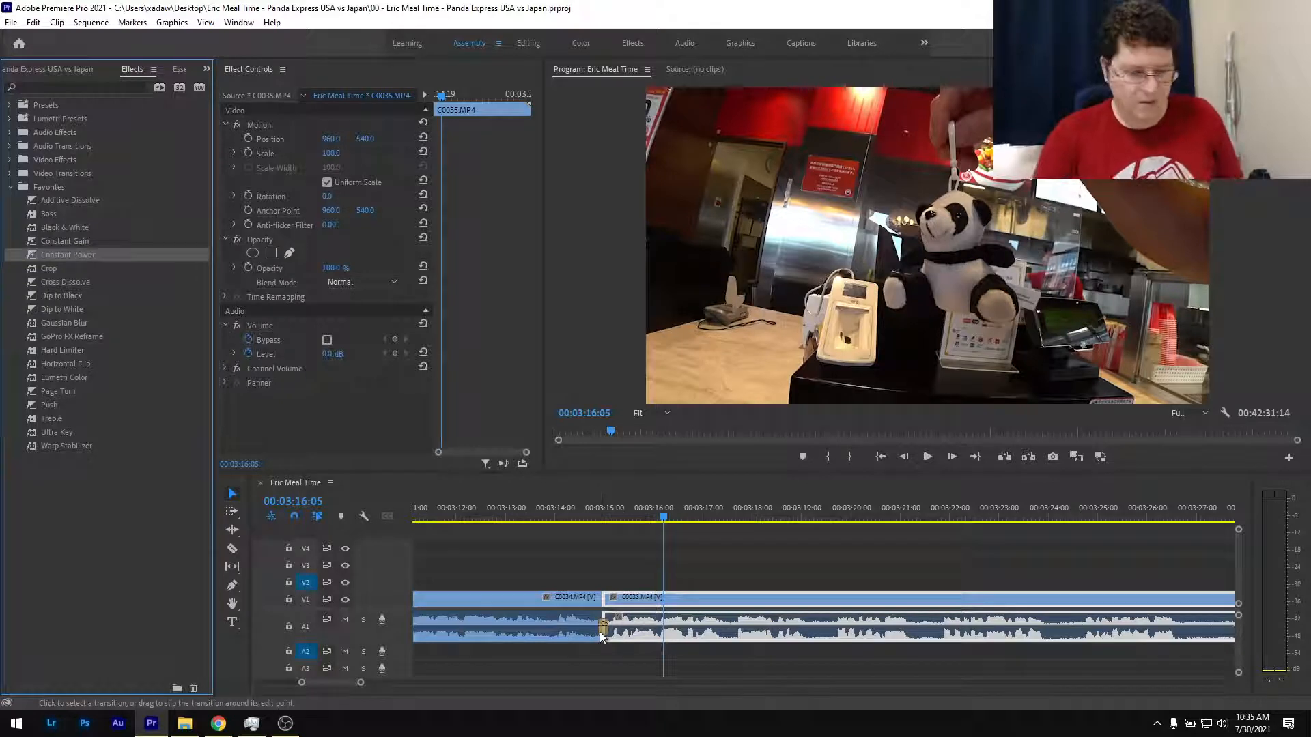
Play across the new join, split C0035.MP4 at 00:03:19:09, and delete the part after the cut.
left_click(563, 516)
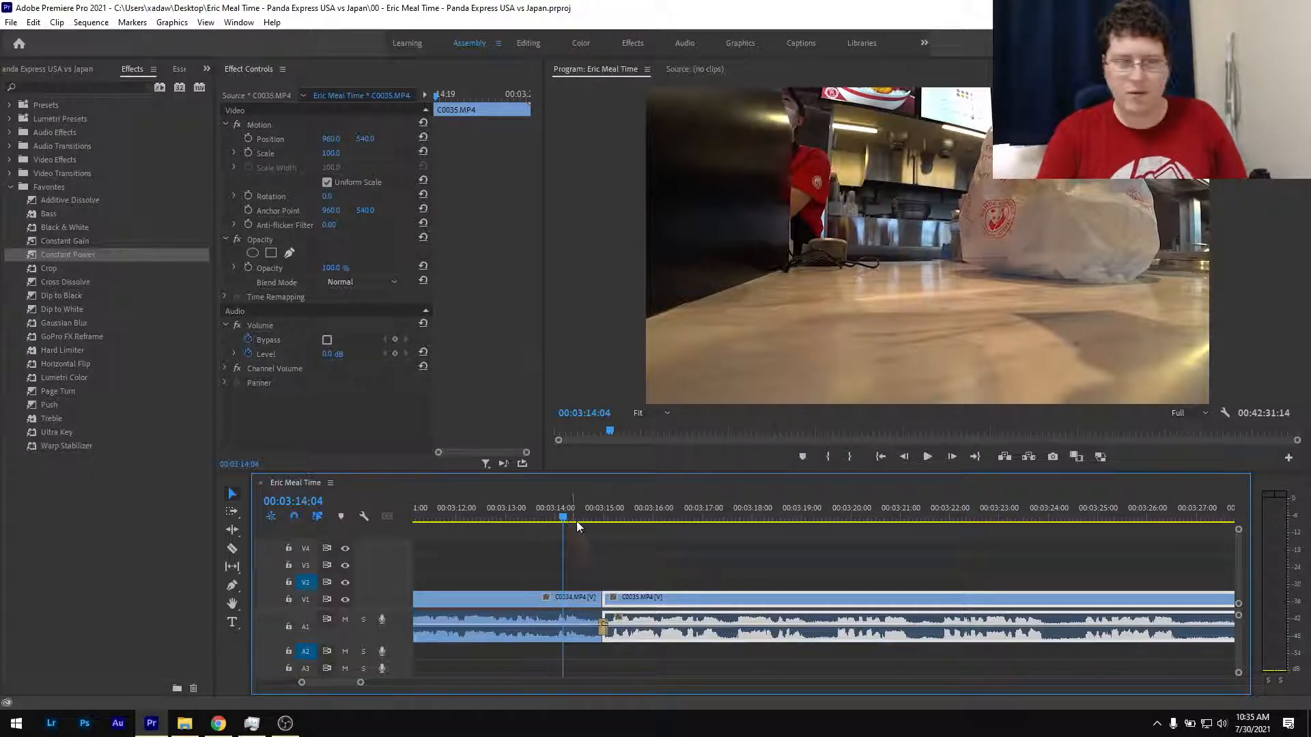
key("space")
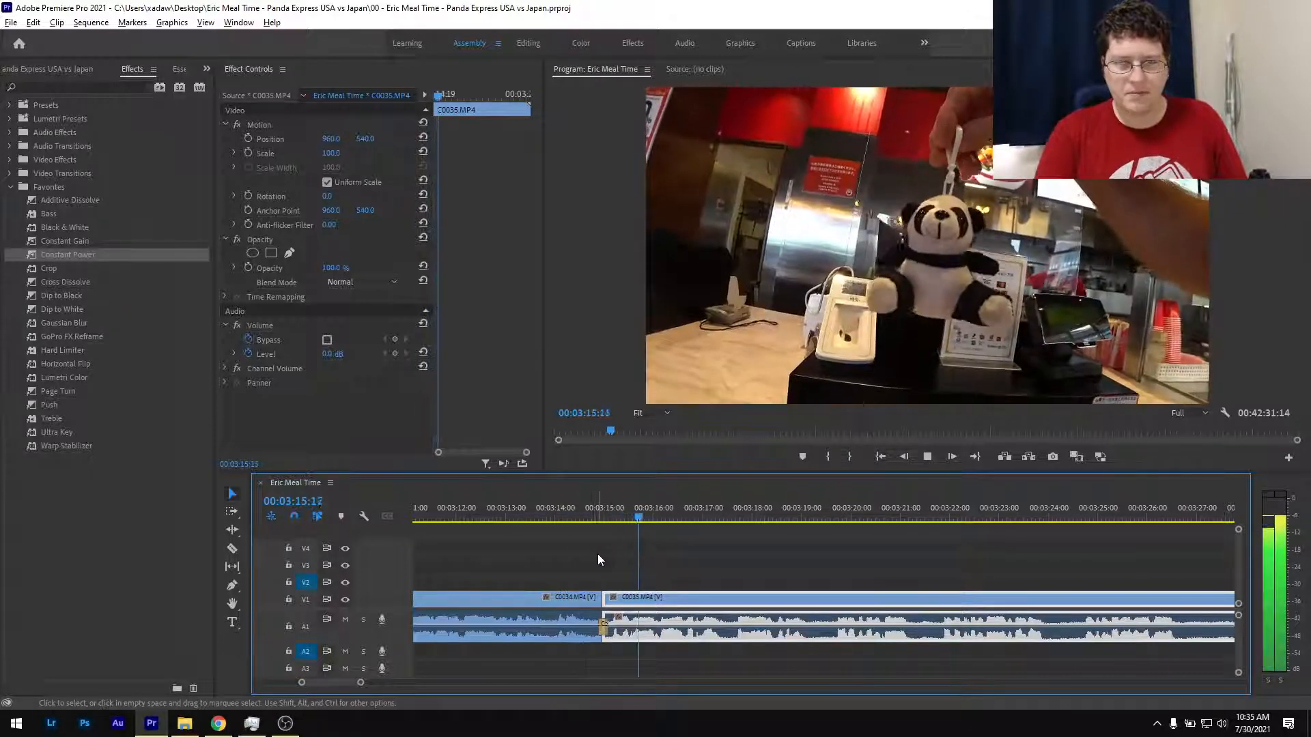
scroll(600, 552, "down", 3)
scroll(604, 549, "down", 2)
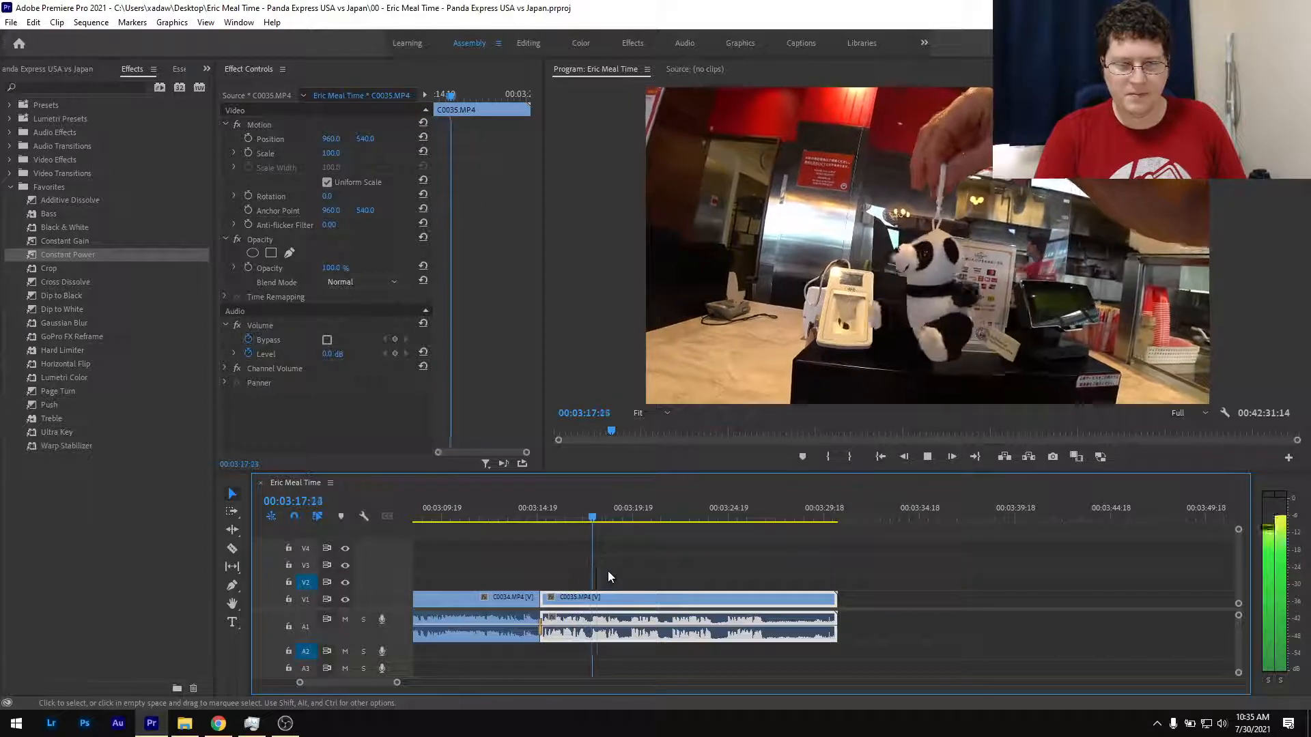
scroll(617, 563, "up", 3)
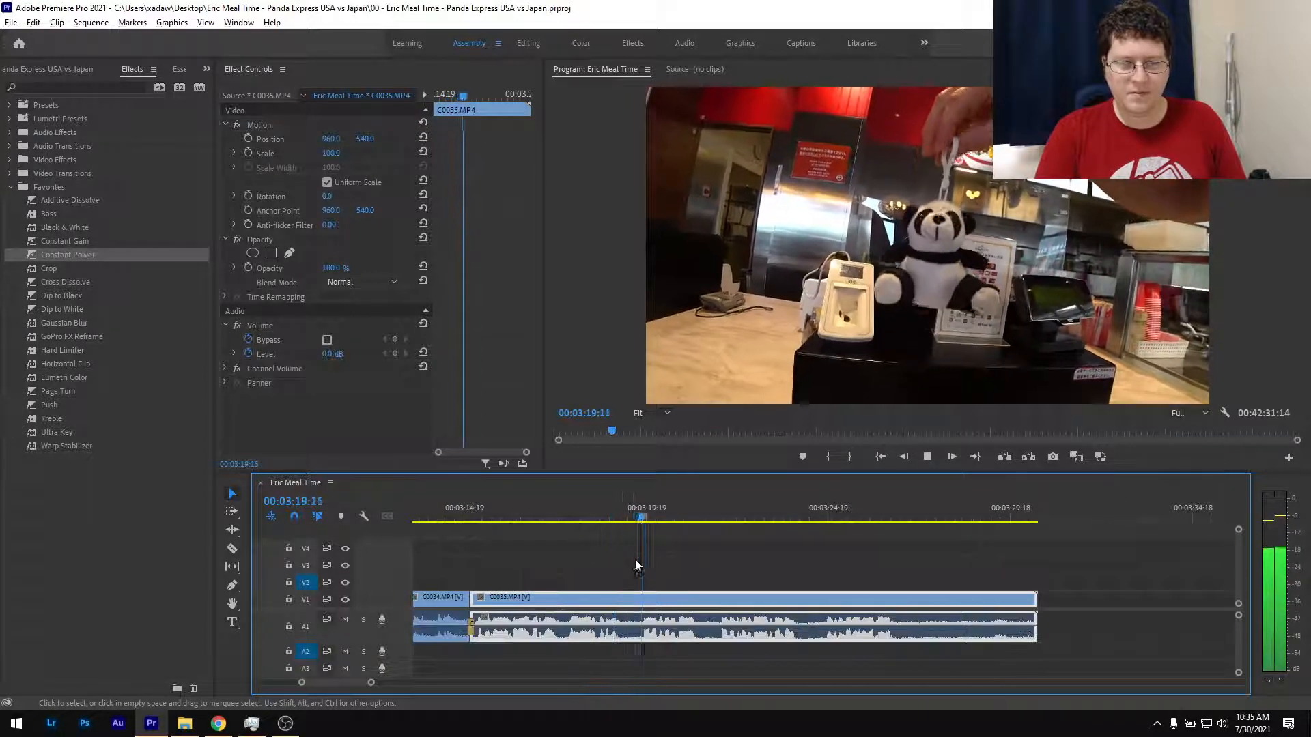
scroll(657, 548, "down", 1)
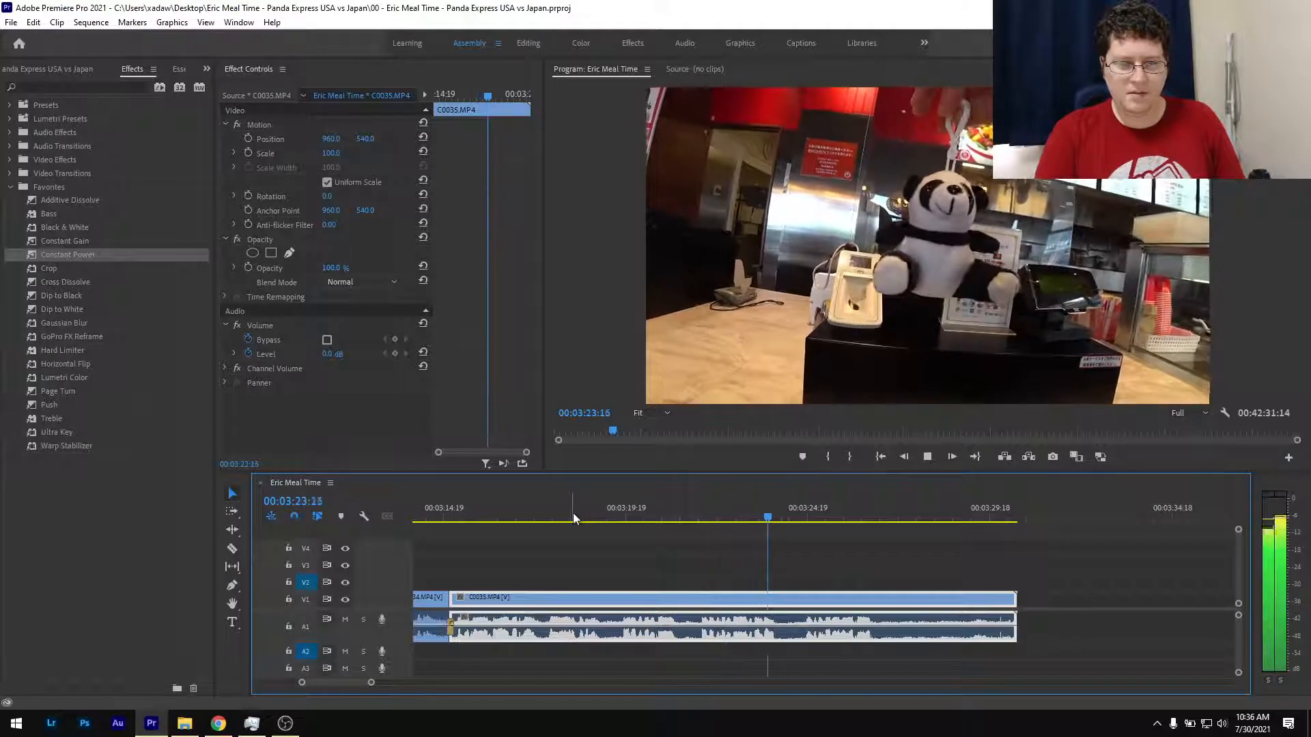
left_click_drag(572, 516, 613, 518)
key("ctrl+k")
left_click(664, 598)
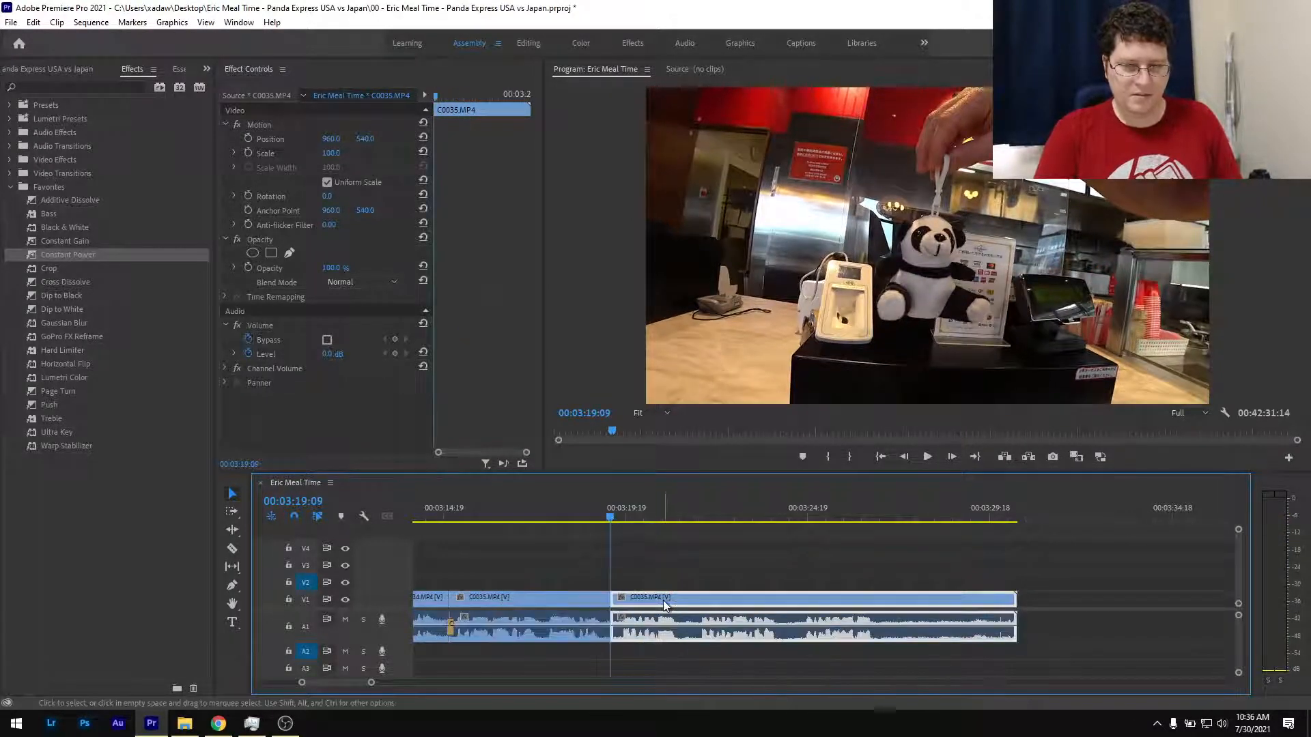
key("Delete")
Bring the C0027.MP4 clip forward on the timeline to just after the end of C0035.MP4, skimming its footage.
scroll(662, 600, "down", 5, "alt")
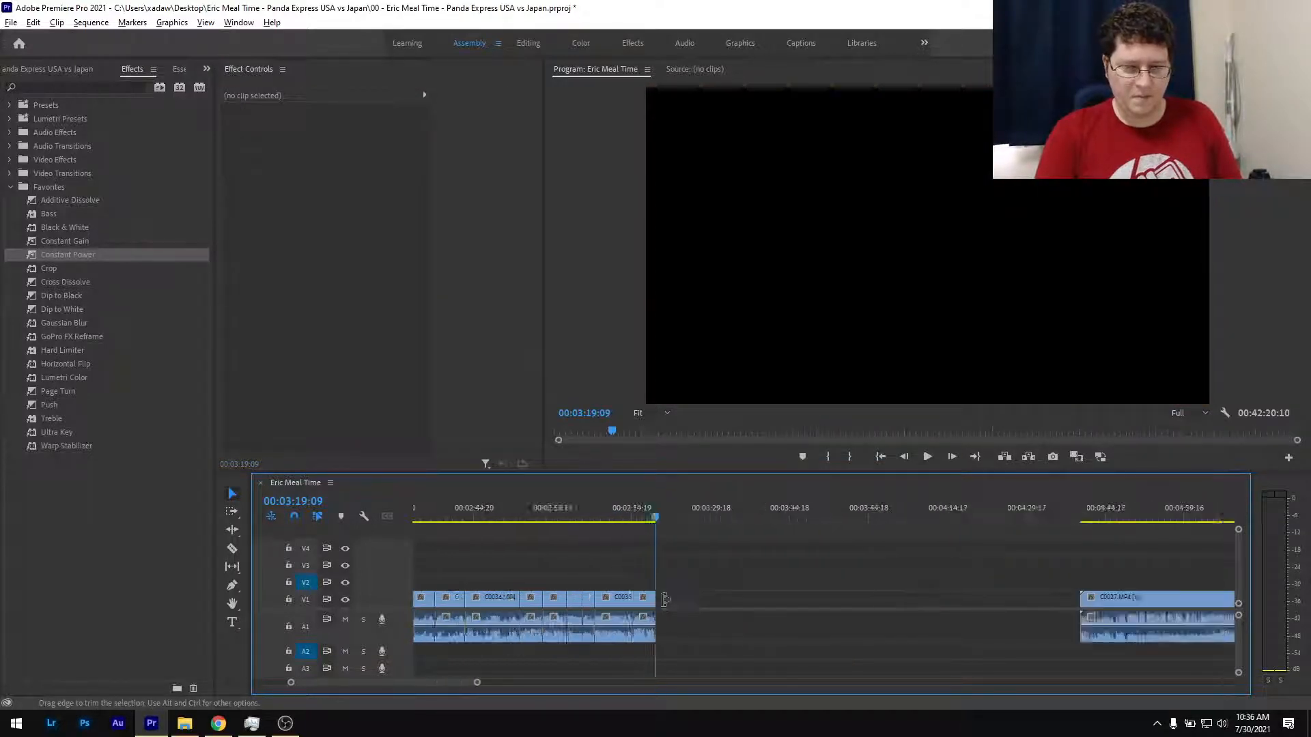
scroll(663, 600, "down", 4, "alt")
left_click_drag(856, 596, 727, 603)
left_click(706, 518)
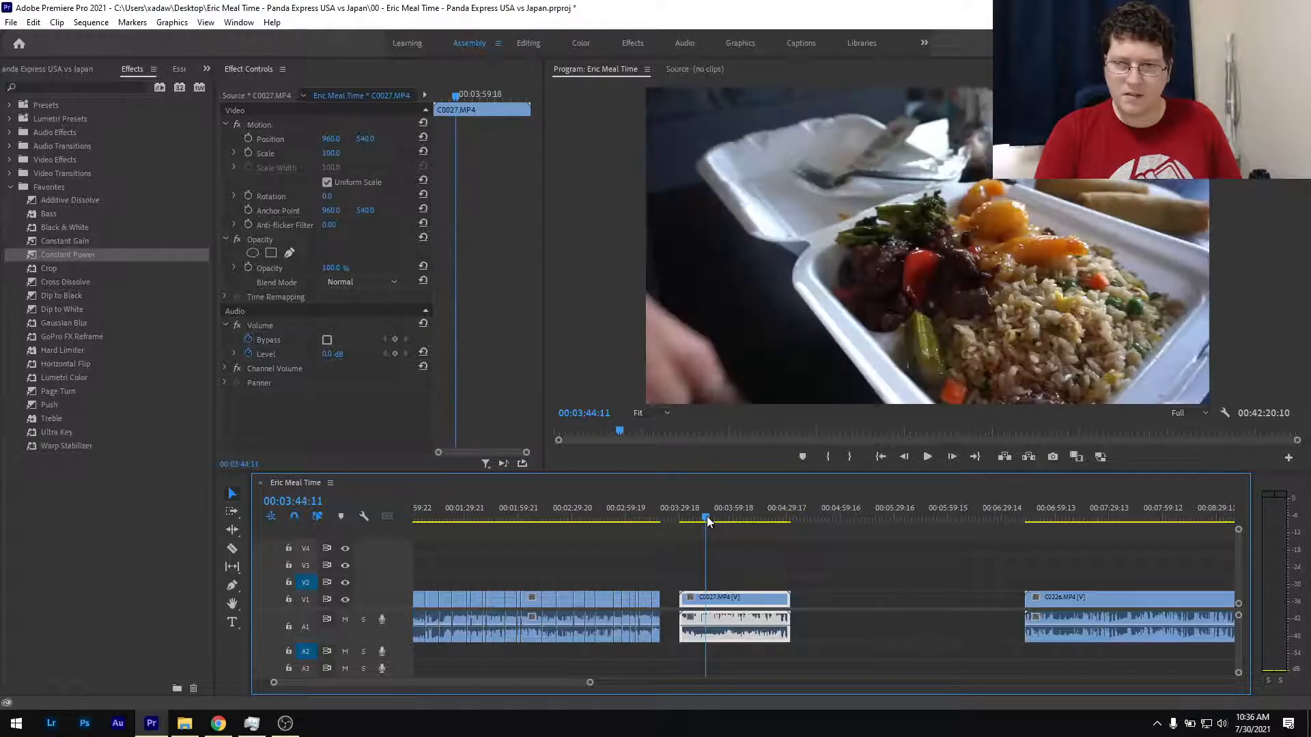
left_click_drag(706, 517, 735, 516)
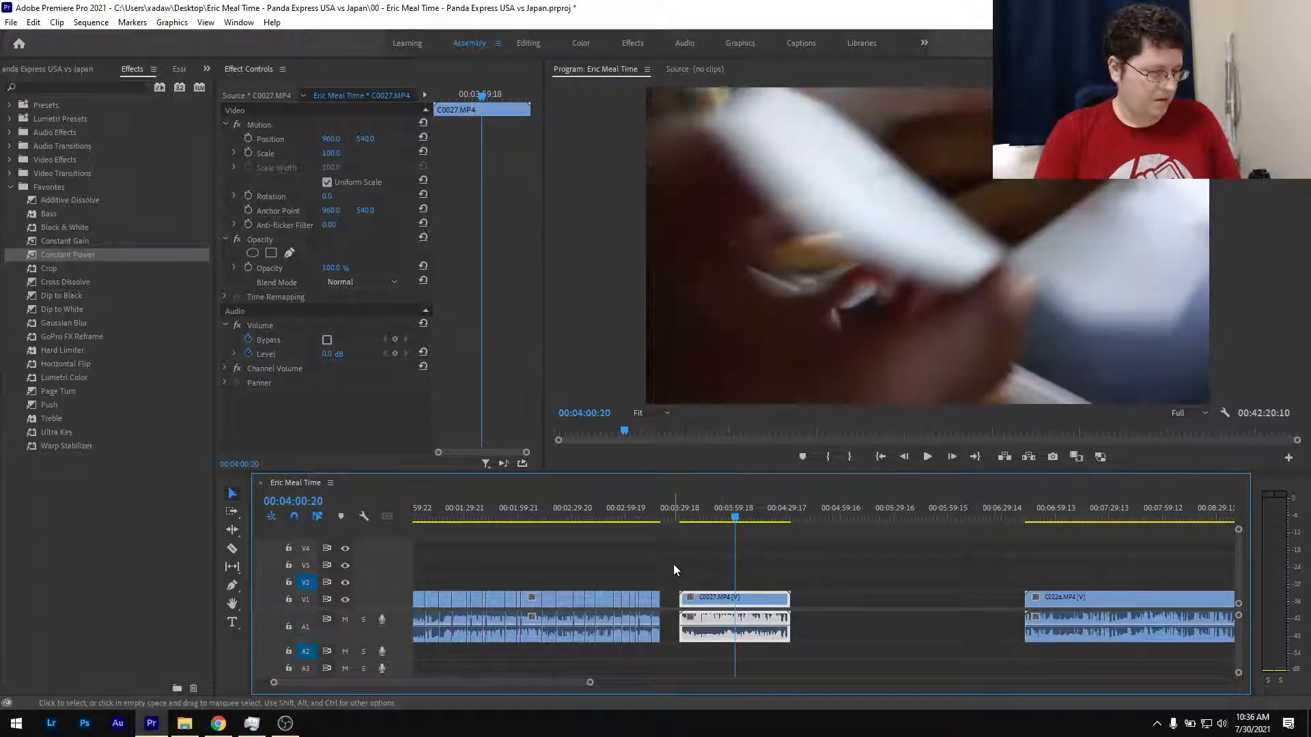
scroll(673, 564, "up", 6, "alt")
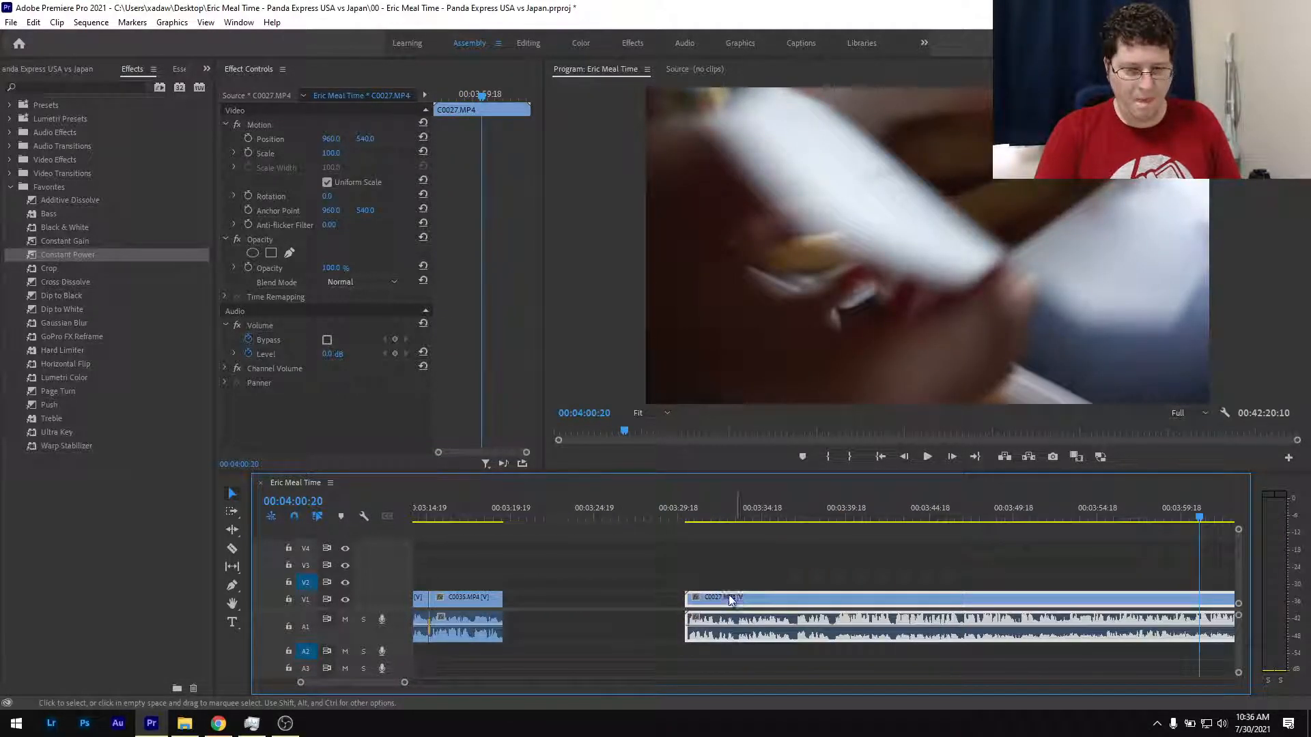
left_click_drag(731, 600, 572, 601)
Play the beginning of C0027.MP4 and split the clip at 00:03:20:21.
scroll(538, 572, "up", 3, "alt")
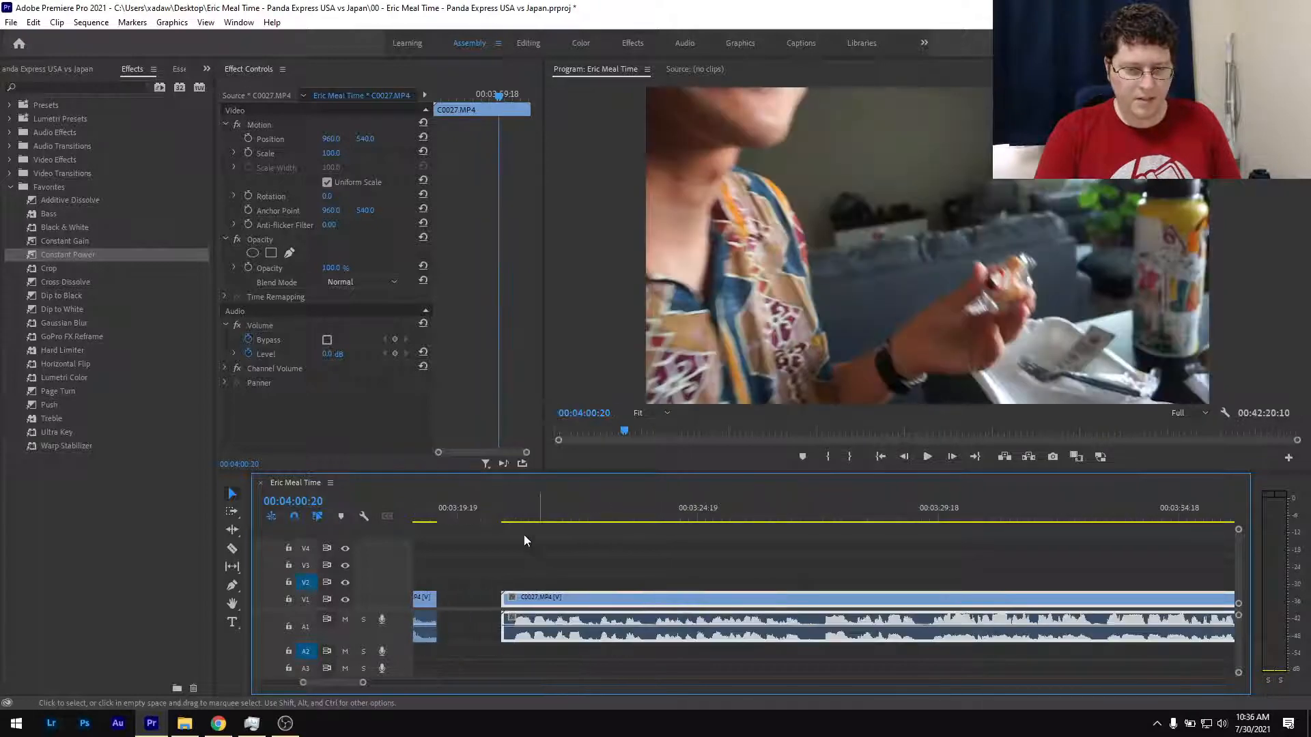
left_click(508, 516)
key("space")
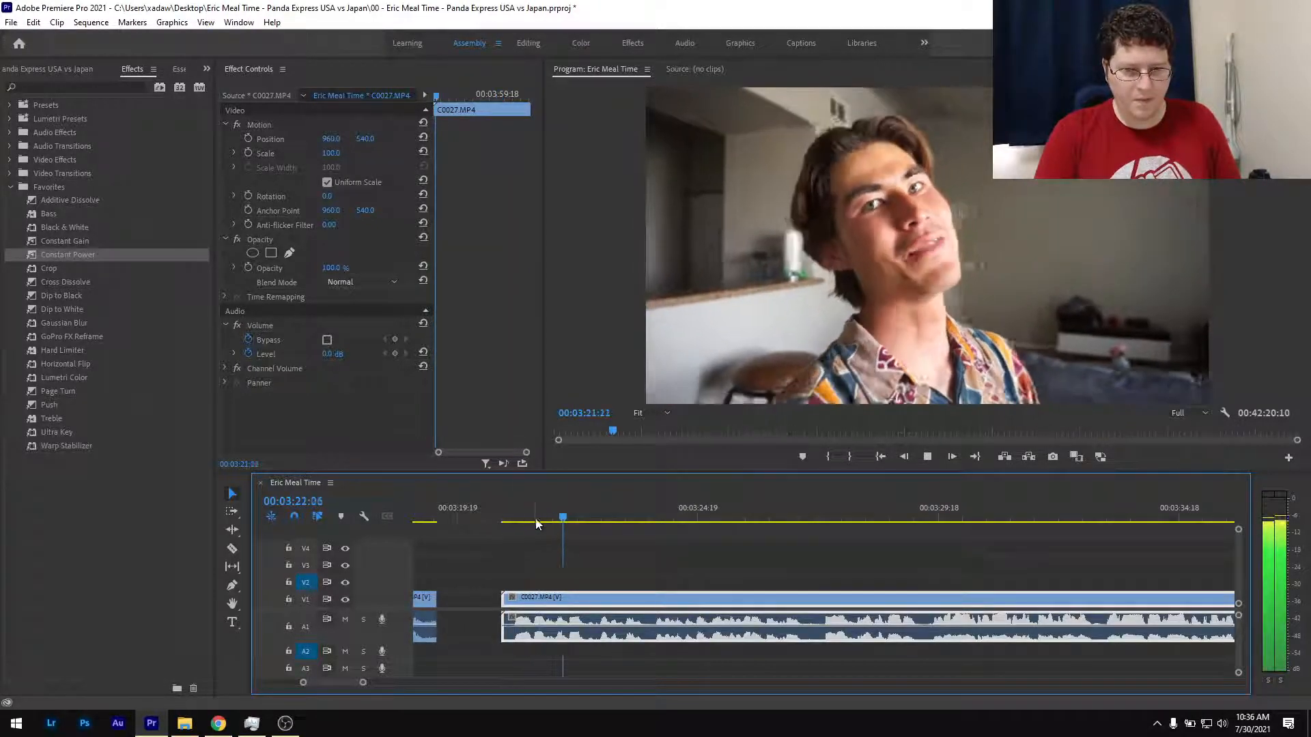
key("space")
left_click_drag(576, 516, 509, 556)
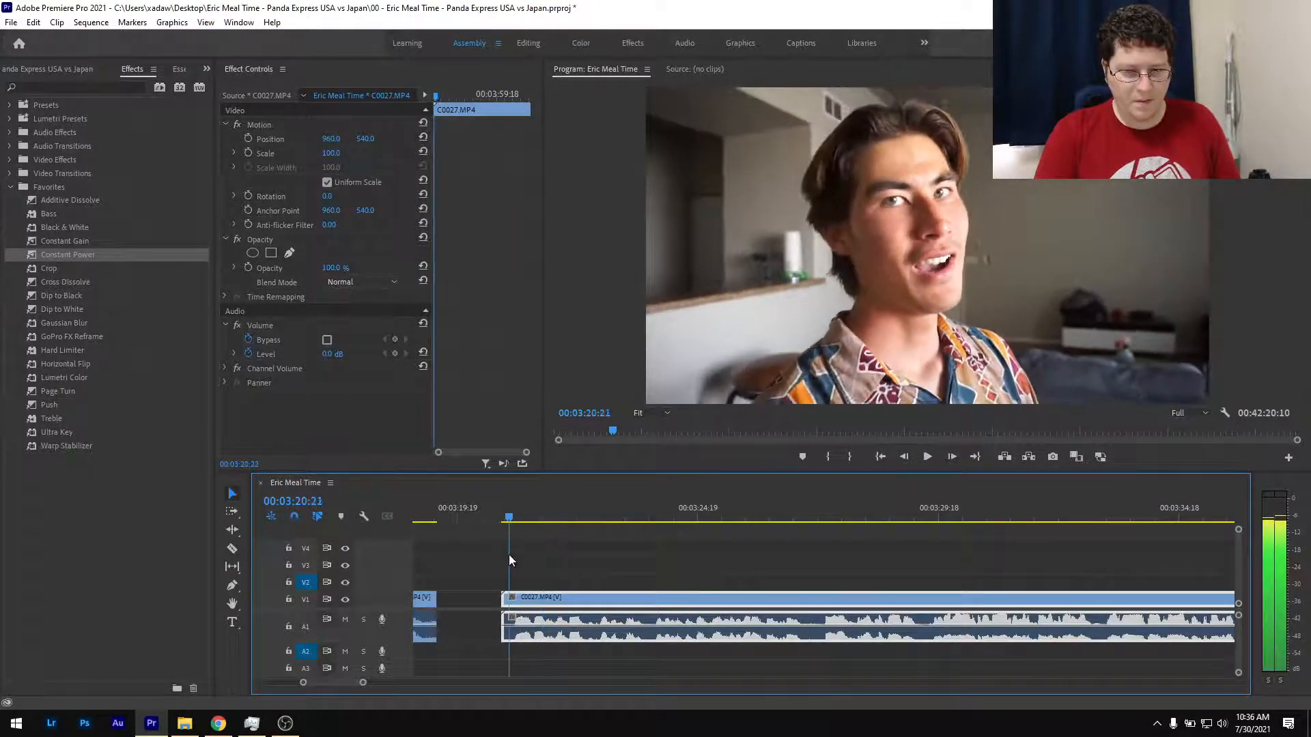
key("ctrl+k")
Ripple delete the opening sliver of C0027.MP4 and move the rest directly against the end of C0035.MP4.
left_click(505, 603)
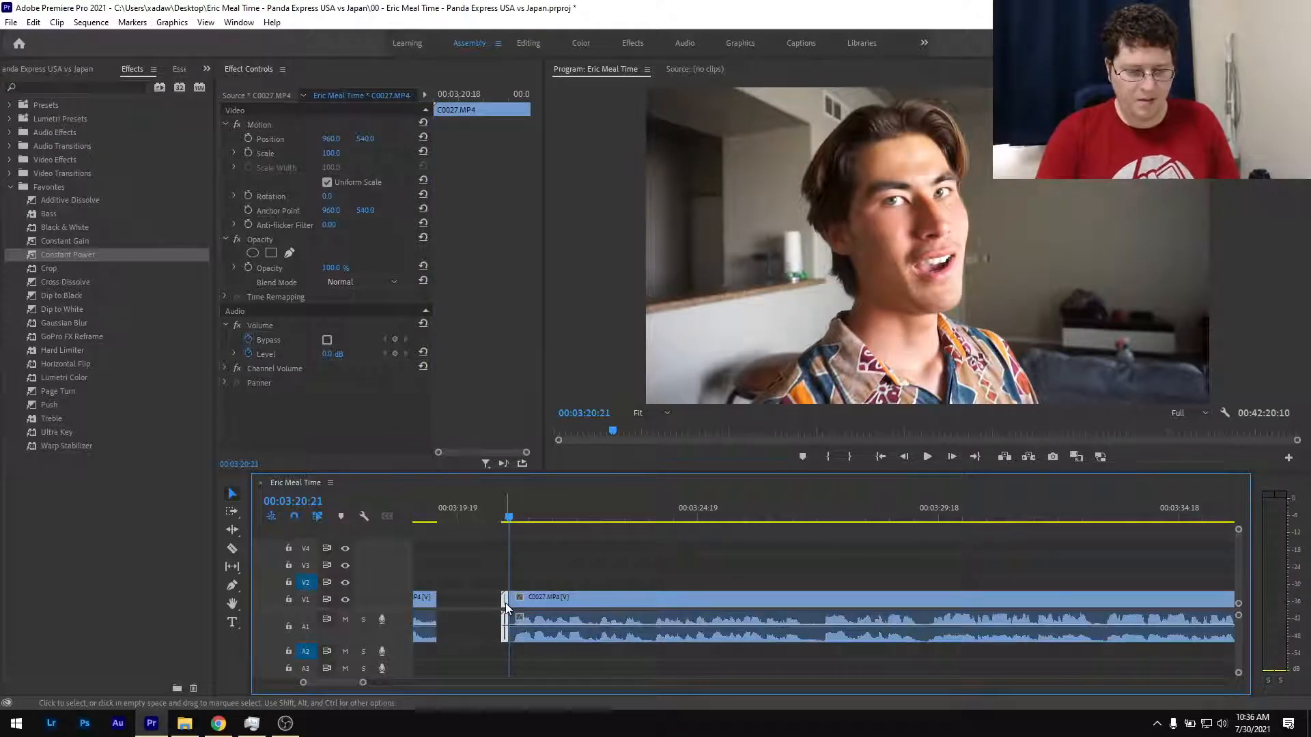
key("shift+Delete")
scroll(505, 603, "up", 3)
scroll(596, 579, "up", 2)
scroll(601, 581, "up", 2)
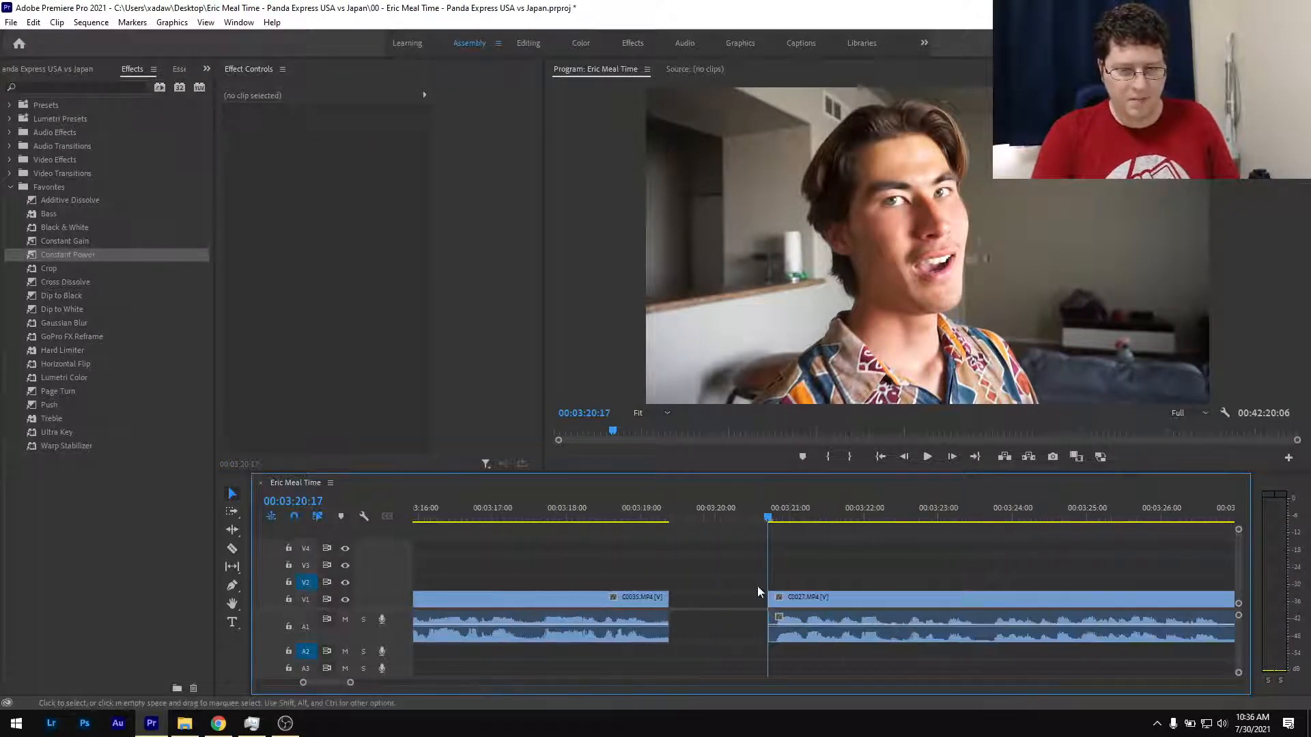
left_click_drag(793, 599, 695, 599)
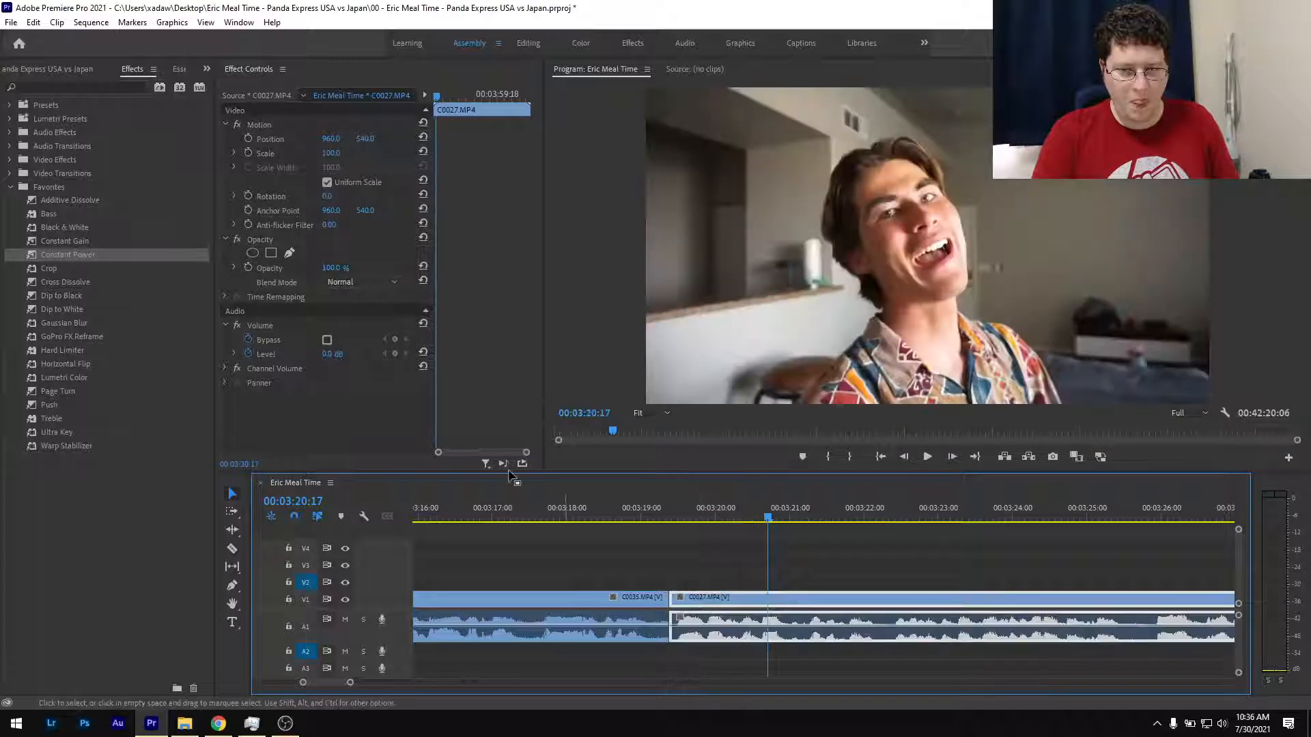
Apply a Constant Power audio transition at the cut between C0035.MP4 and C0027.MP4, and save the project.
left_click_drag(86, 254, 574, 559)
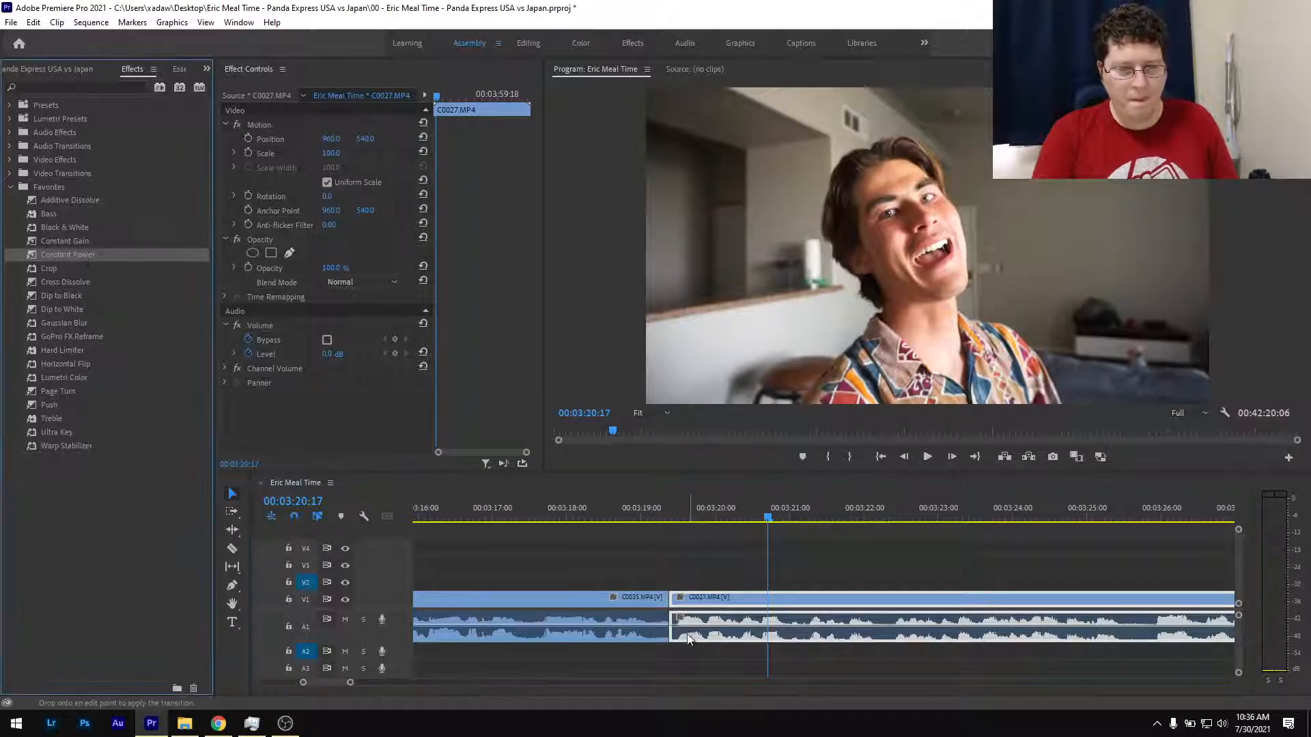
left_click_drag(677, 642, 671, 633)
key("ctrl+s")
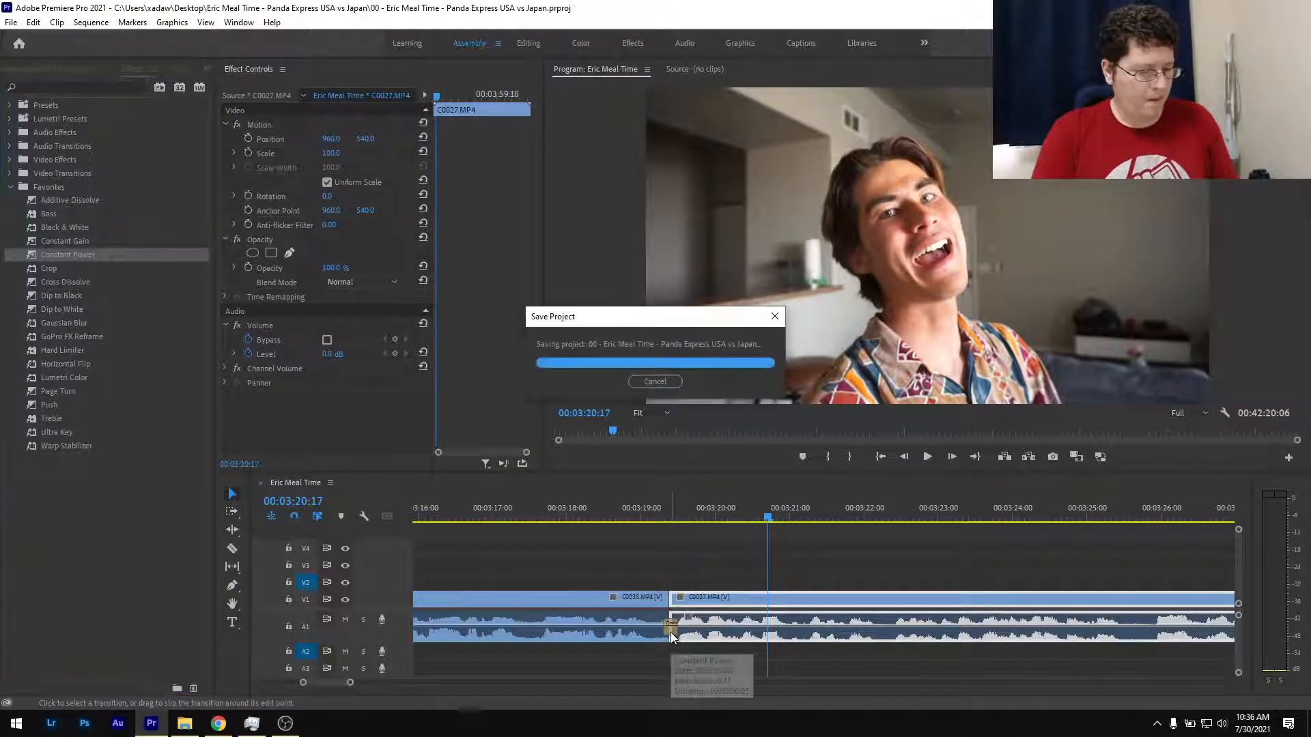
Play C0027.MP4 from just before its start and split the clip at 00:03:25:12.
left_click(601, 503)
key("space")
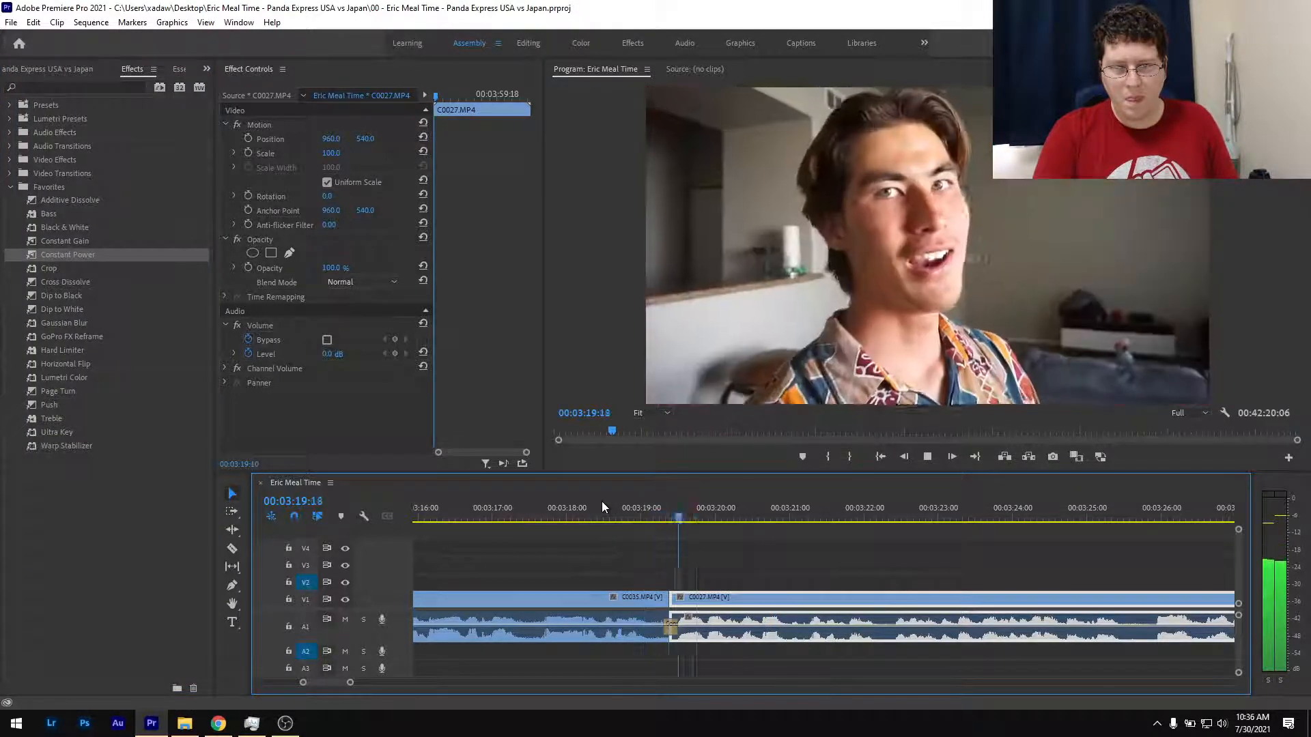
scroll(713, 586, "down", 4)
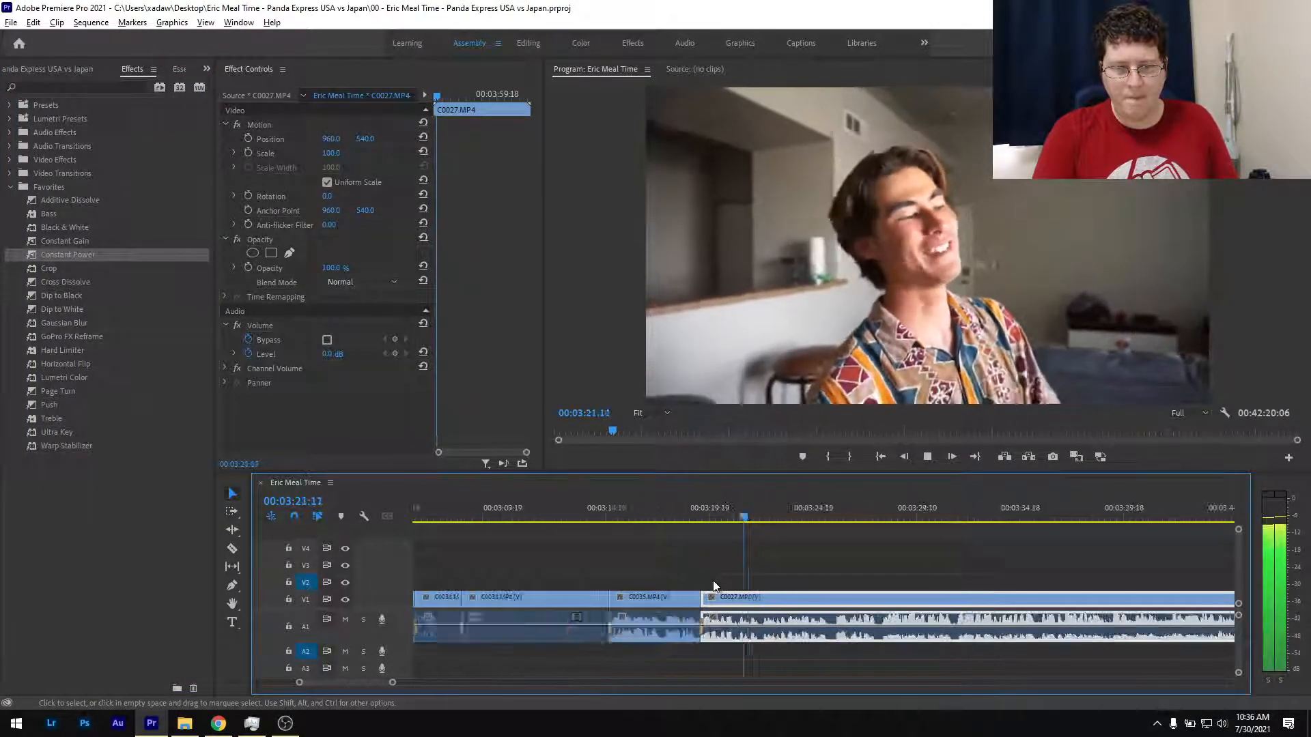
scroll(713, 586, "down", 2)
scroll(714, 585, "down", 1)
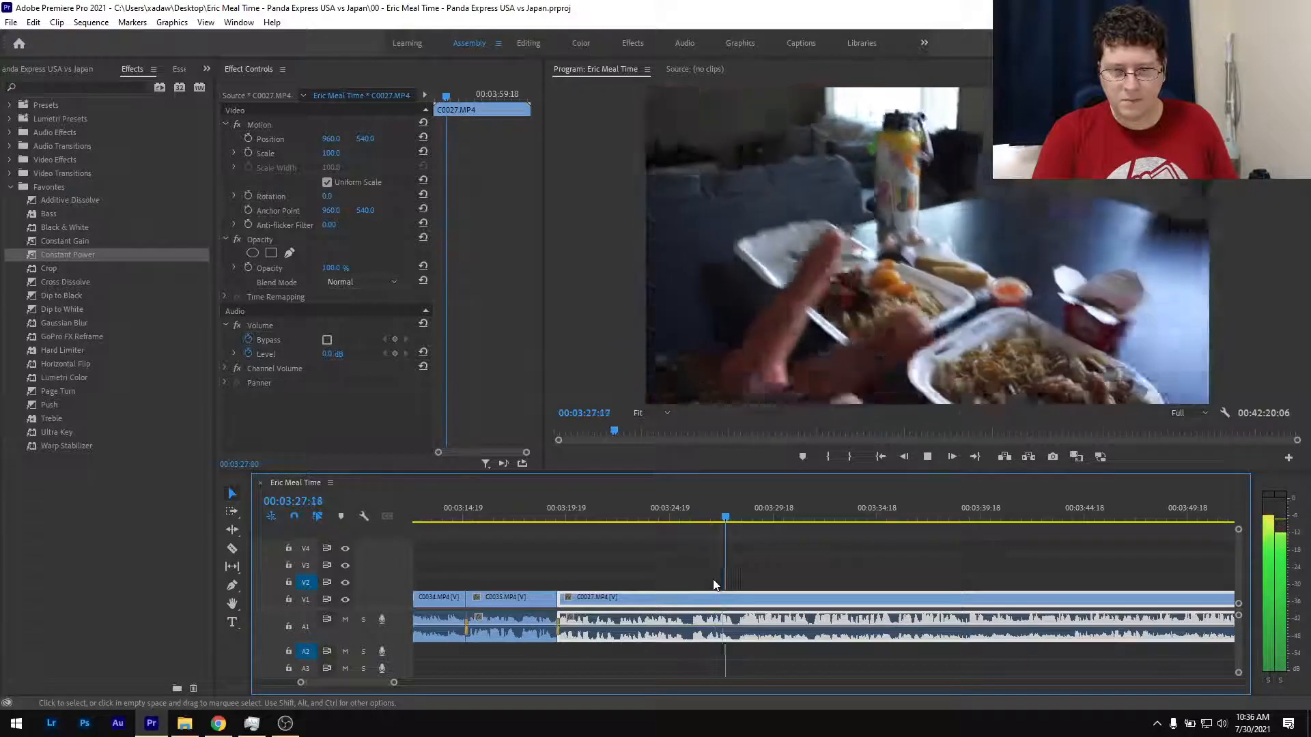
scroll(715, 586, "up", 3)
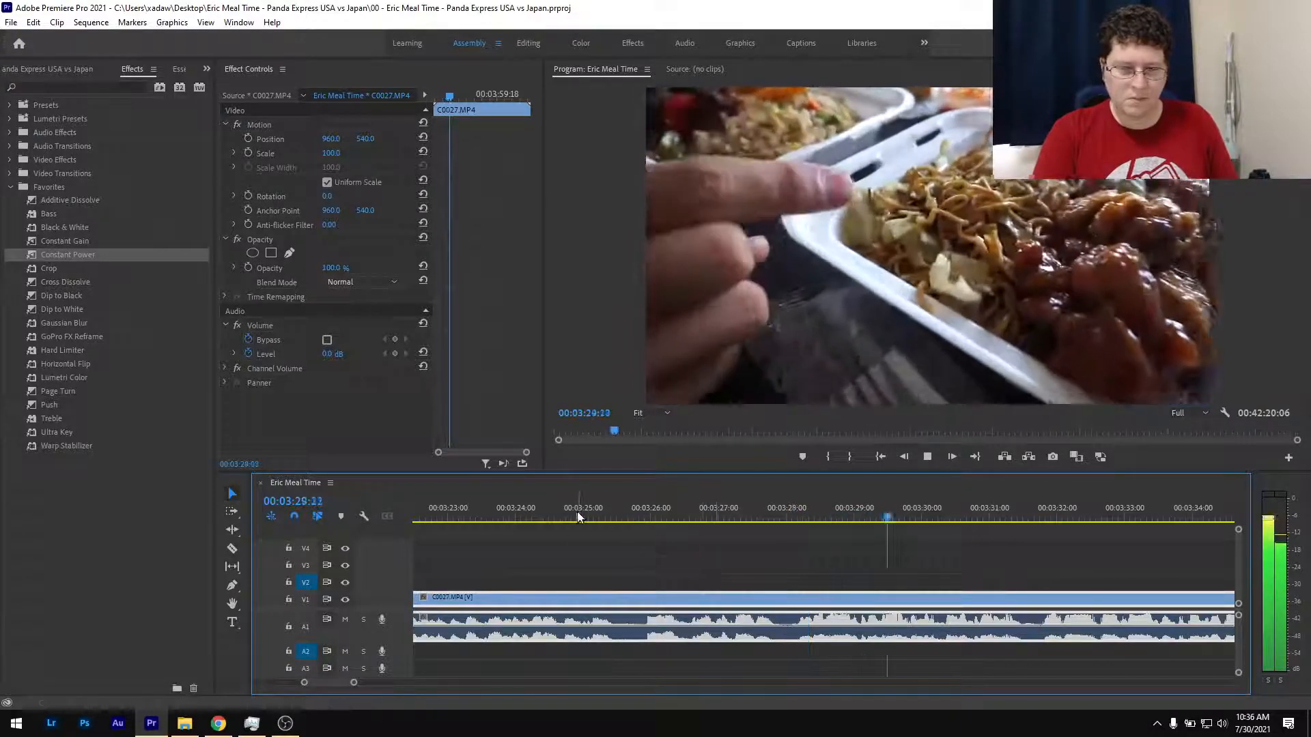
left_click(598, 517)
key("ctrl+k")
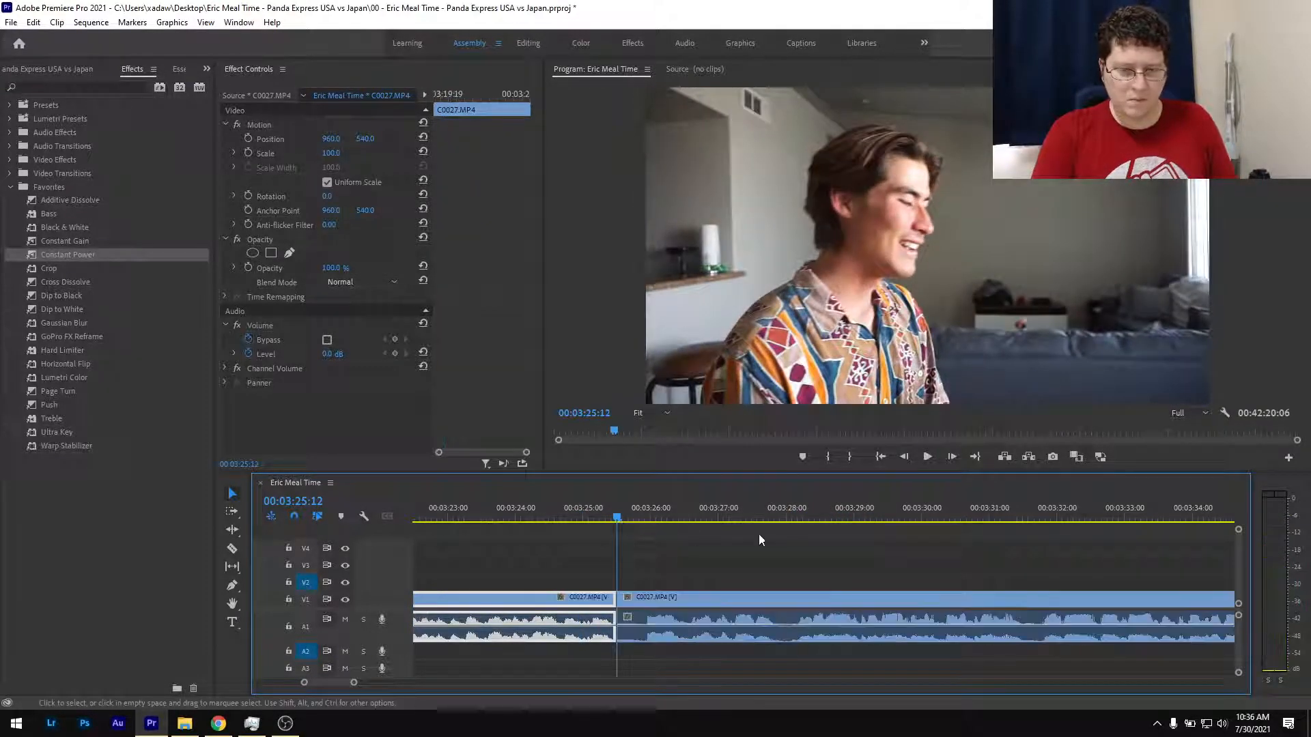
Split C0027.MP4 again at 00:03:28:02 and ripple delete the section between the two cuts.
left_click_drag(781, 519, 793, 521)
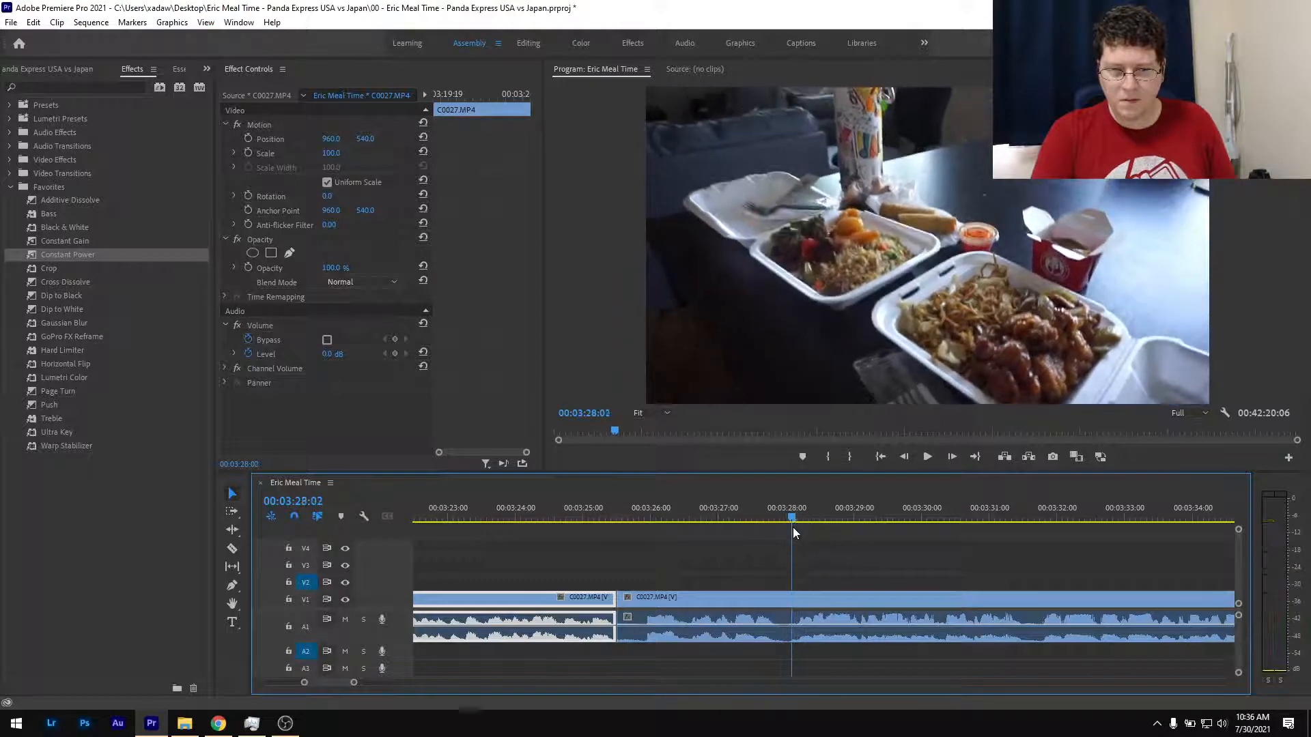
key("ctrl+k")
left_click(772, 604)
key("shift+Delete")
Apply a Constant Power audio transition at the 00:03:25:12 cut within C0027.MP4, and save the project.
left_click(567, 509)
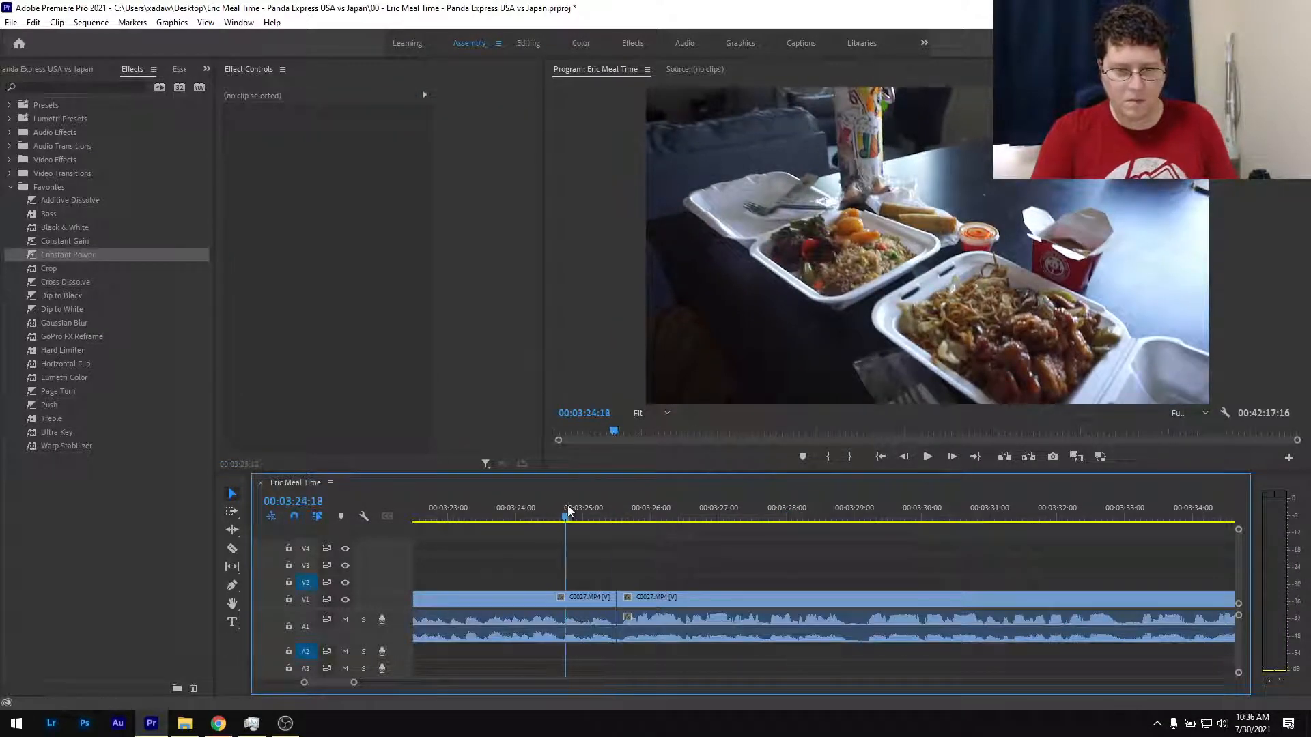
left_click_drag(82, 254, 617, 628)
Play across the 00:03:25:12 cut and on through C0027.MP4, and split the clip at 00:03:36:10.
key("space")
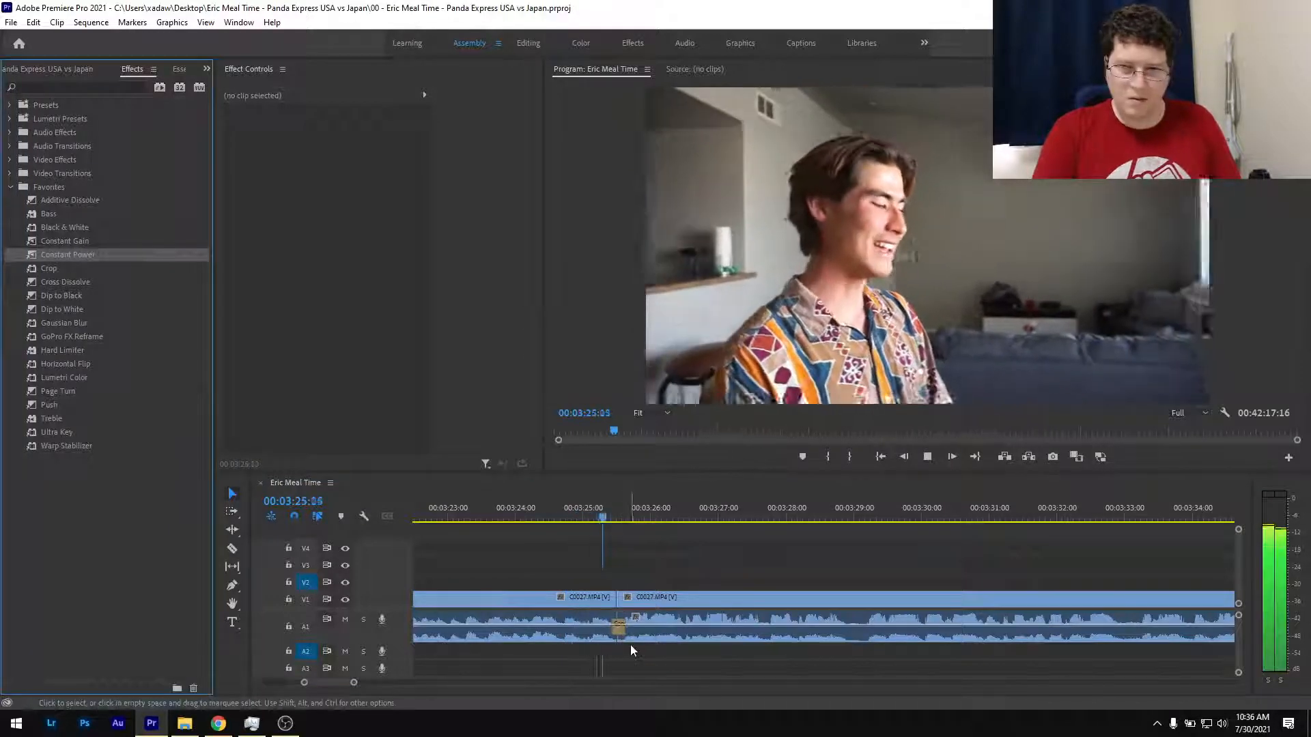
key("minus")
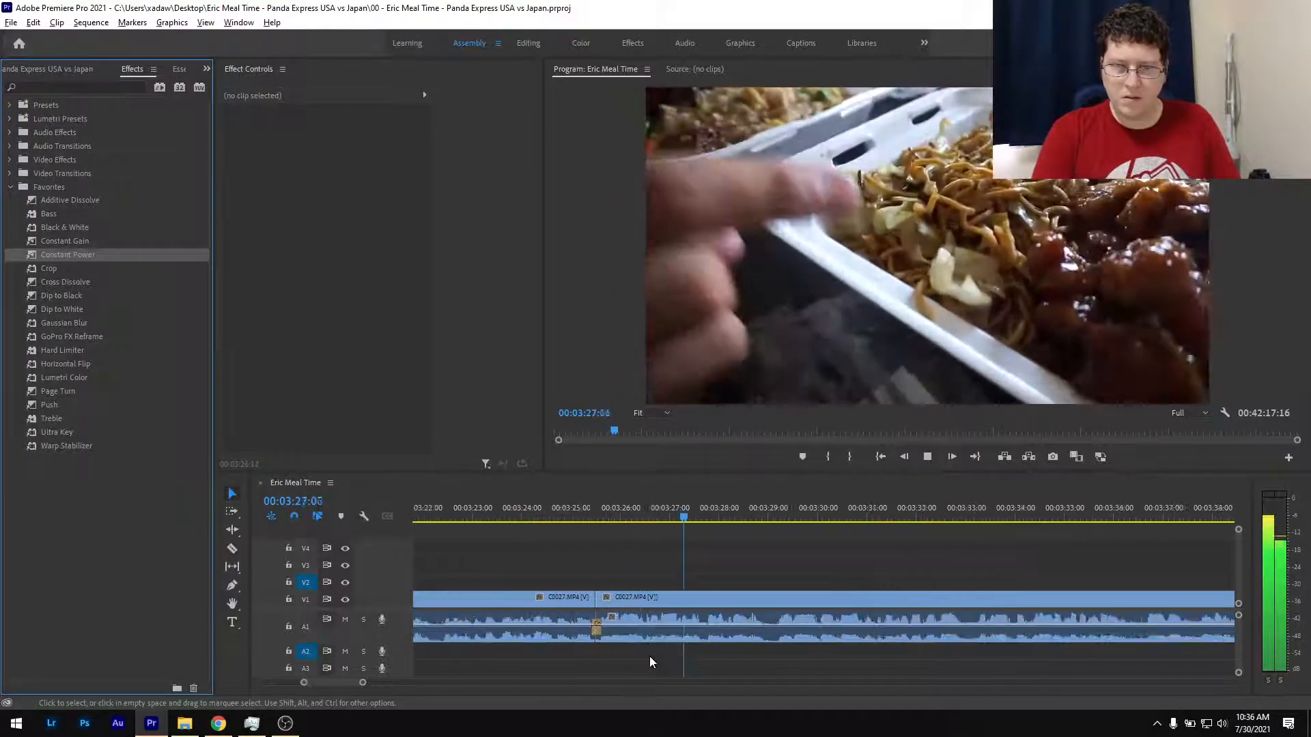
scroll(649, 656, "down", 1)
scroll(651, 657, "down", 1)
scroll(655, 654, "down", 1)
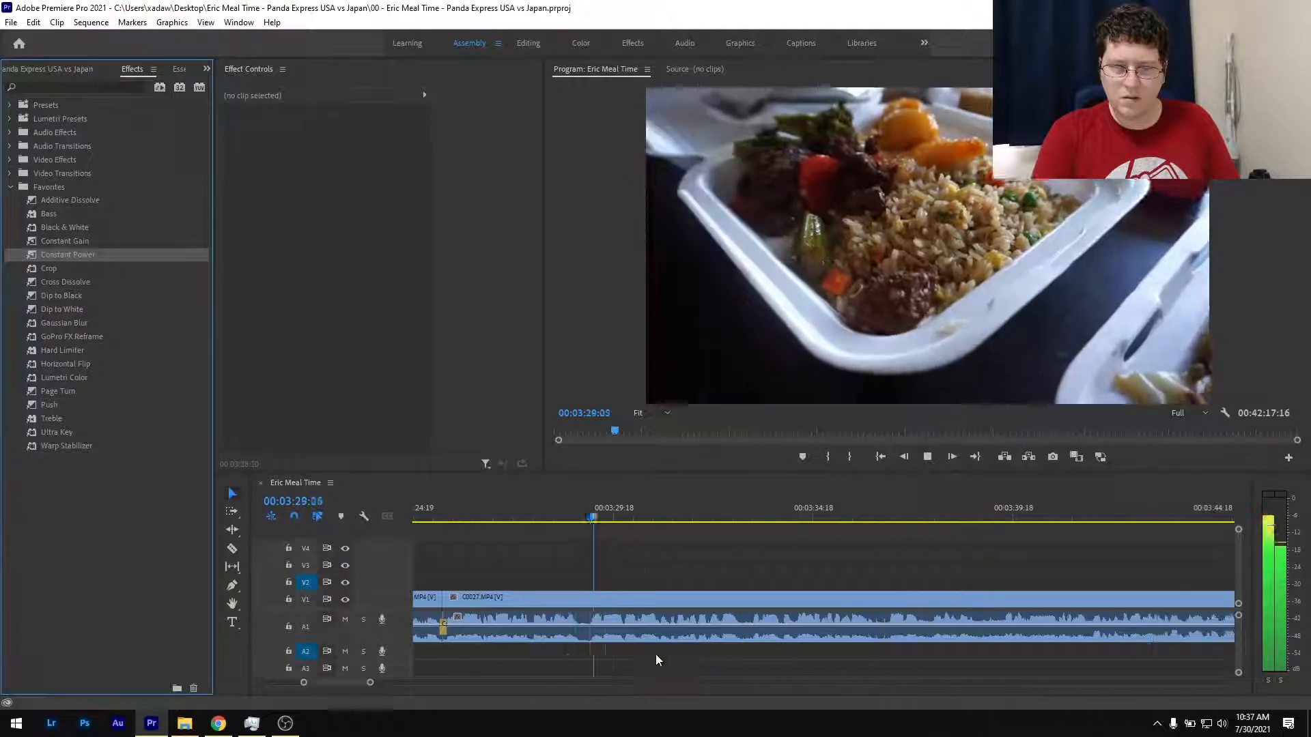
scroll(656, 655, "down", 1)
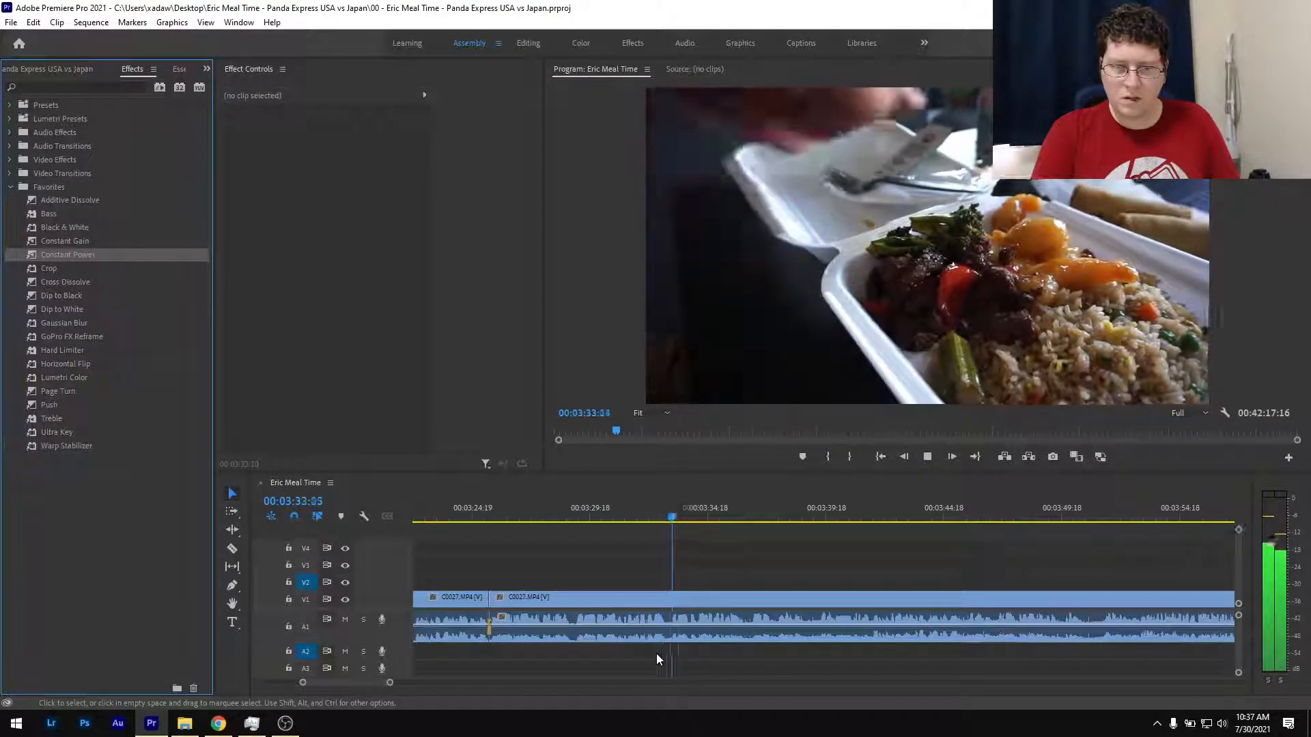
scroll(657, 656, "down", 3)
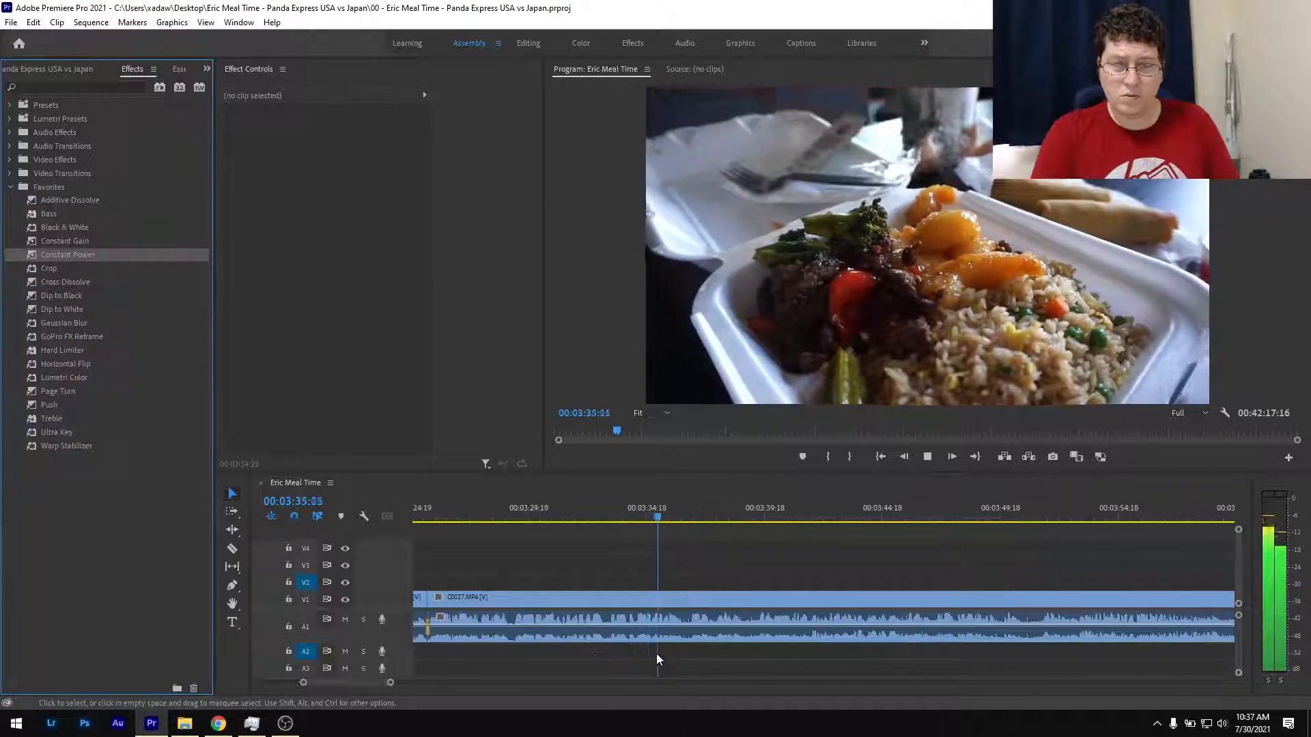
scroll(657, 655, "down", 1)
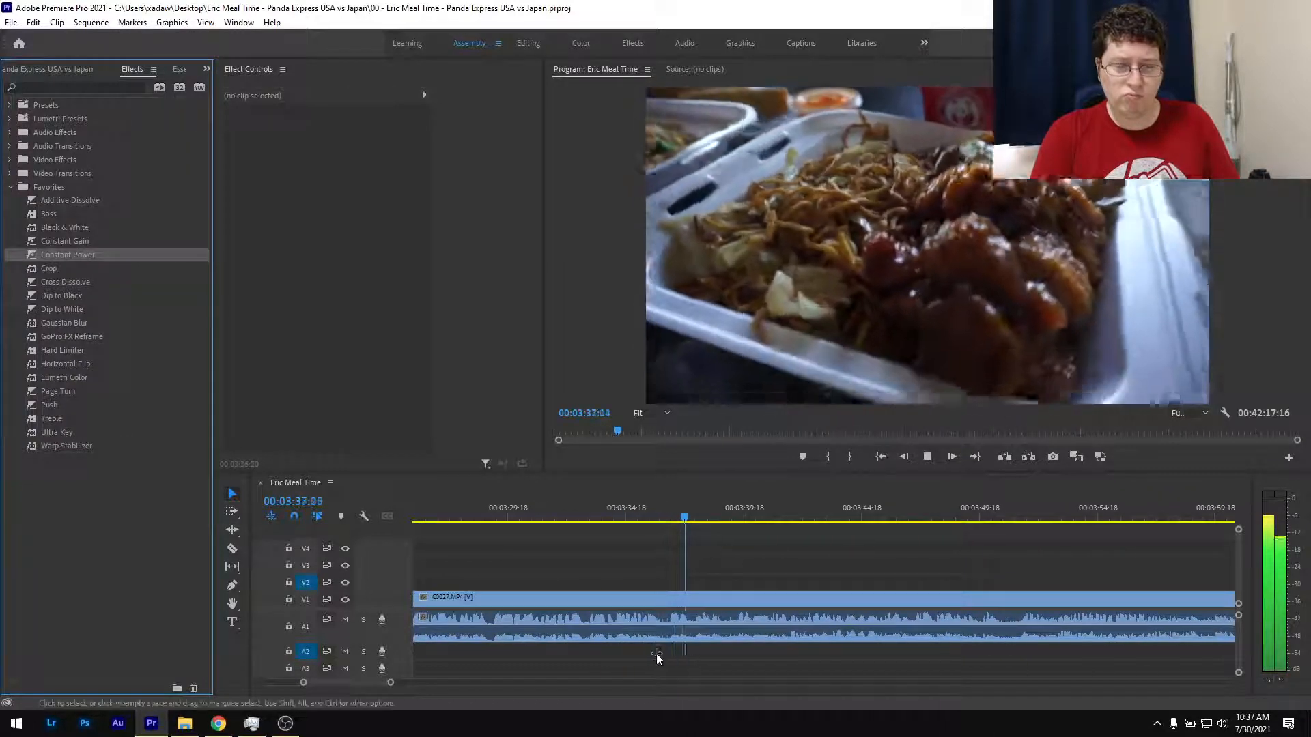
scroll(657, 656, "down", 2)
scroll(667, 587, "up", 2)
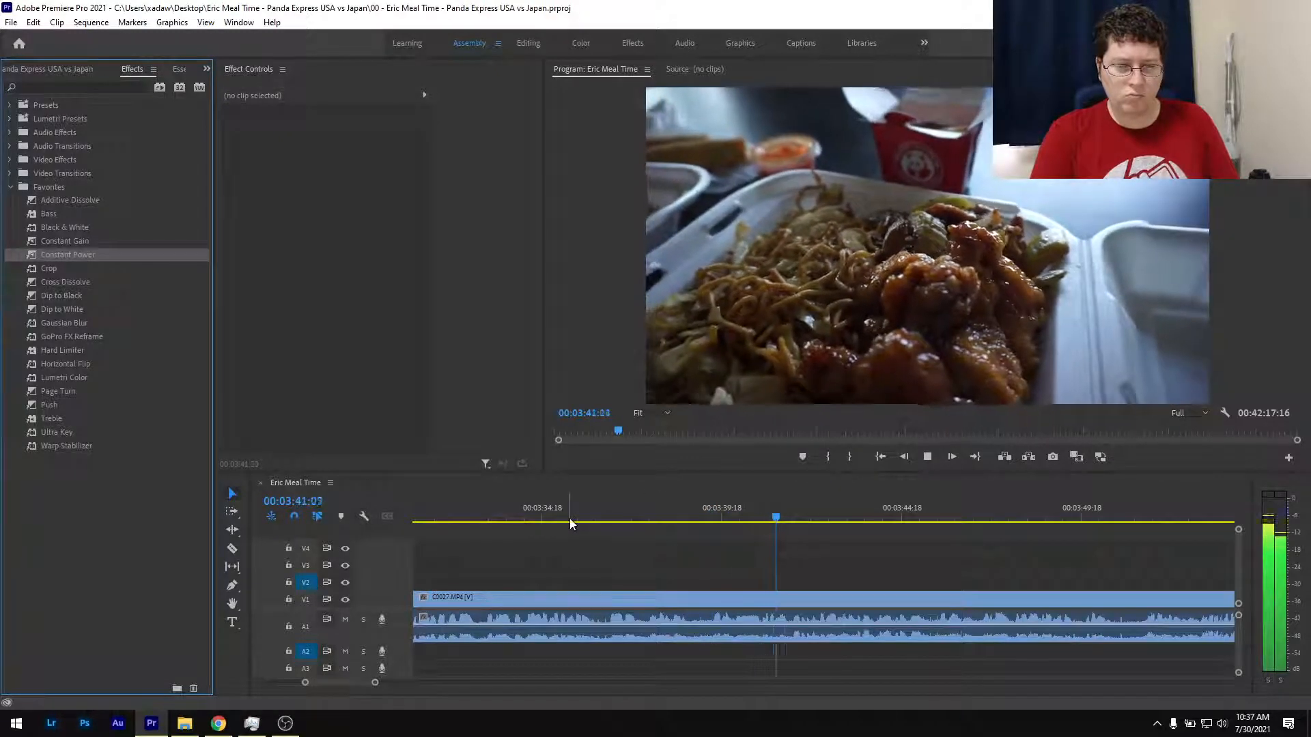
left_click_drag(569, 518, 604, 529)
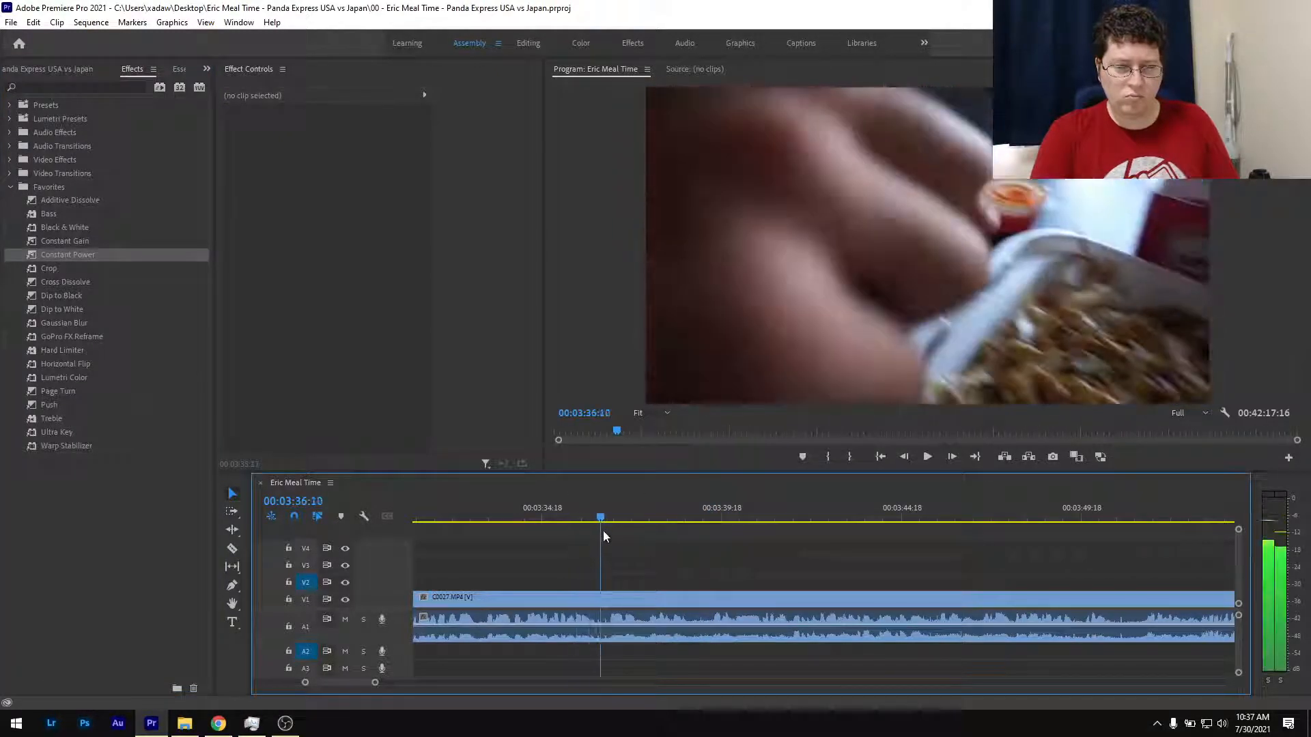
key("ctrl+k")
Split C0027.MP4 at 00:03:39:10 and ripple delete the section back to the 00:03:36:10 cut.
left_click(716, 519)
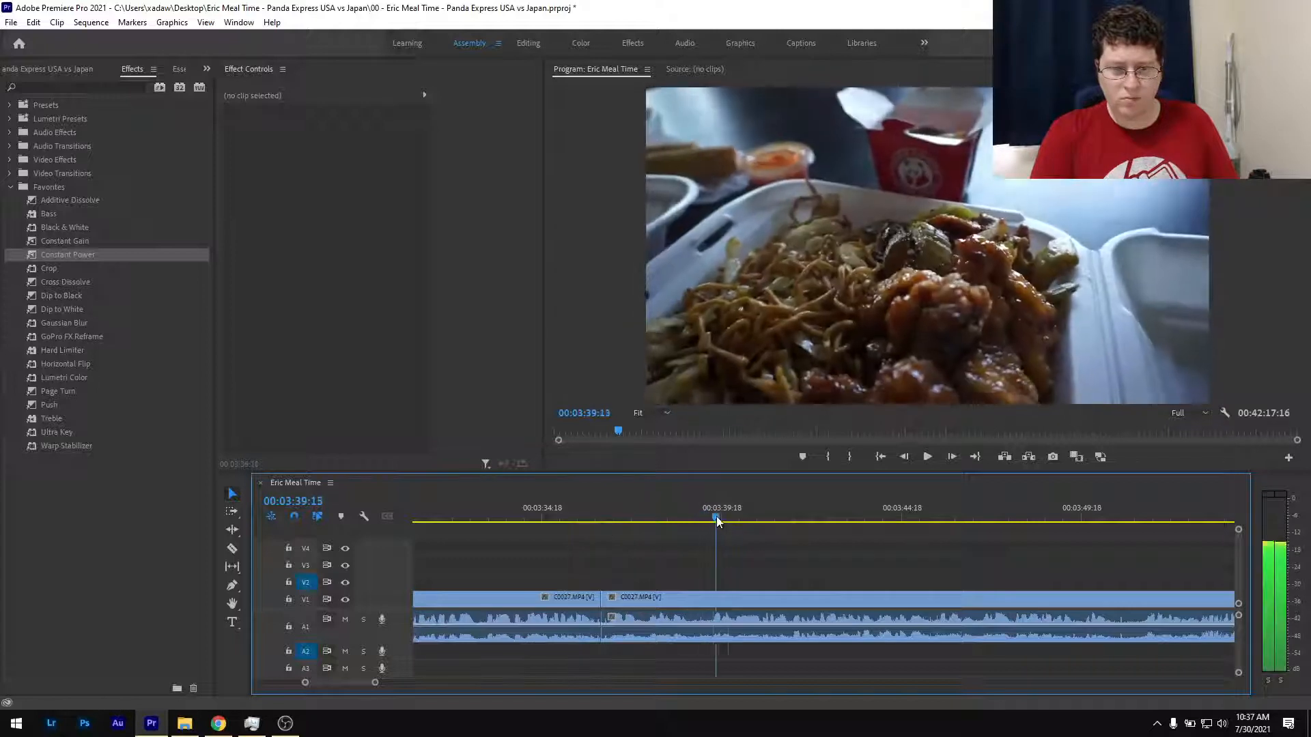
left_click_drag(716, 519, 710, 534)
key("ctrl+k")
left_click(689, 596)
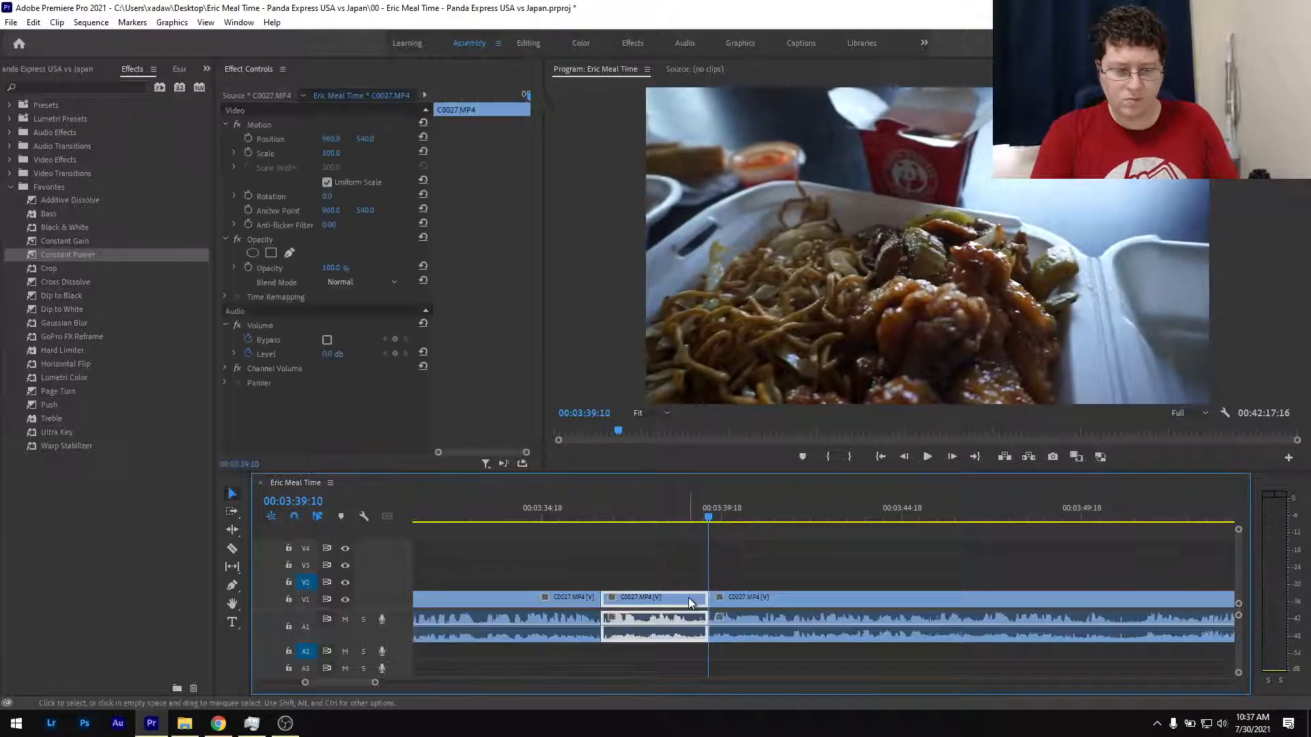
key("shift+Delete")
Apply a Constant Power audio transition at the 00:03:36:10 cut within C0027.MP4, and save the project.
left_click(554, 511)
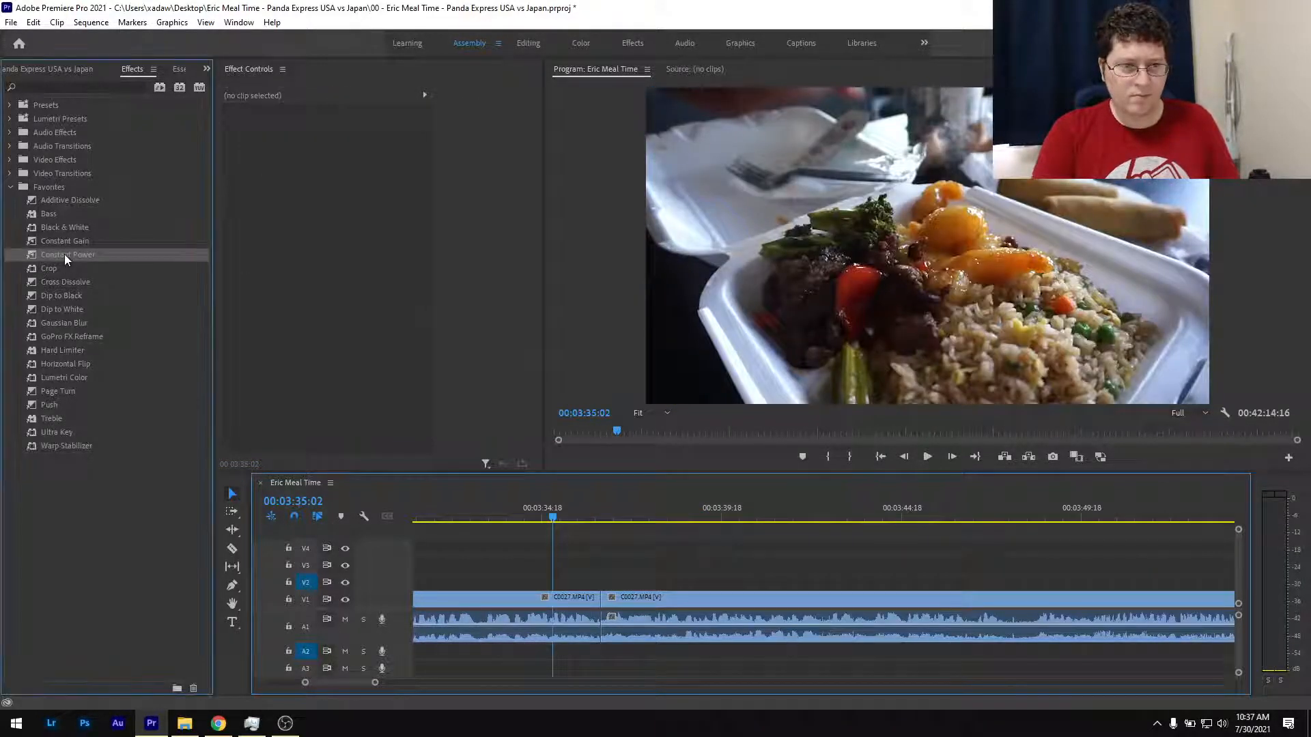
left_click_drag(64, 254, 490, 550)
key("ctrl+s")
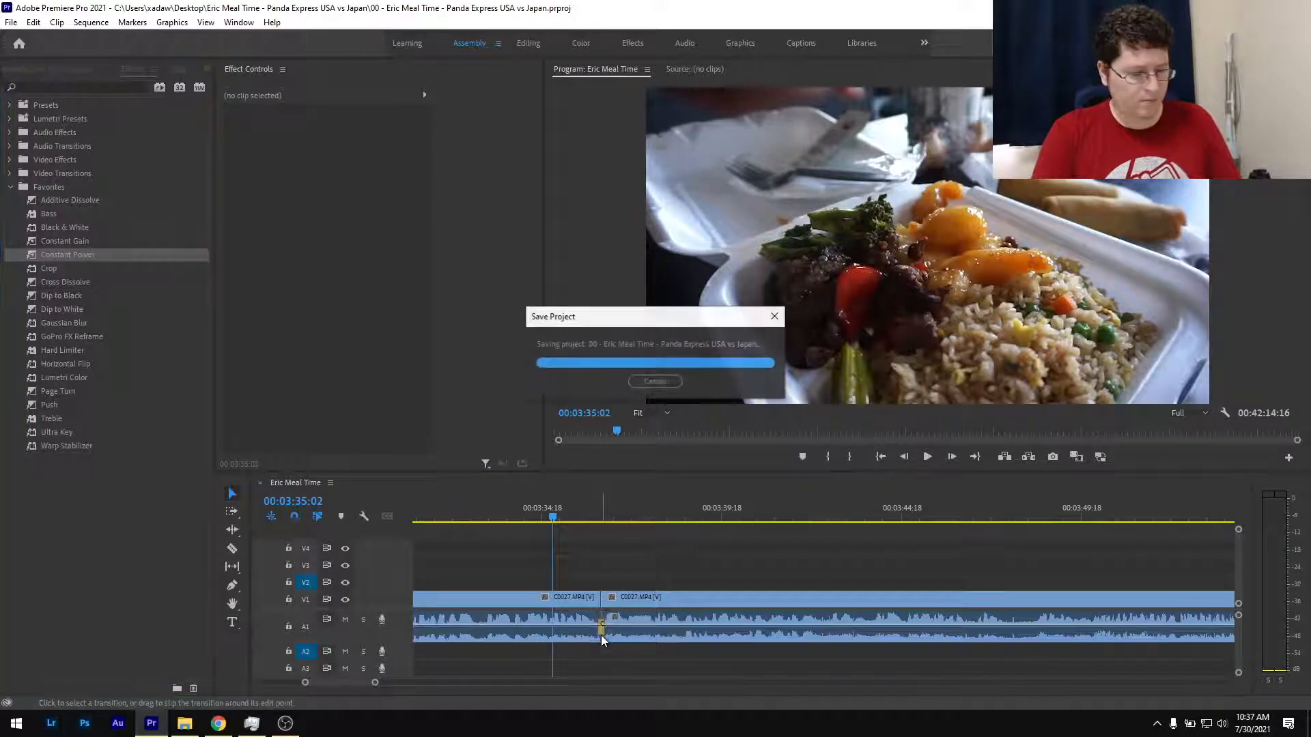
Play the remaining footage of C0027.MP4 and split the clip near its end at 00:04:12:18.
key("space")
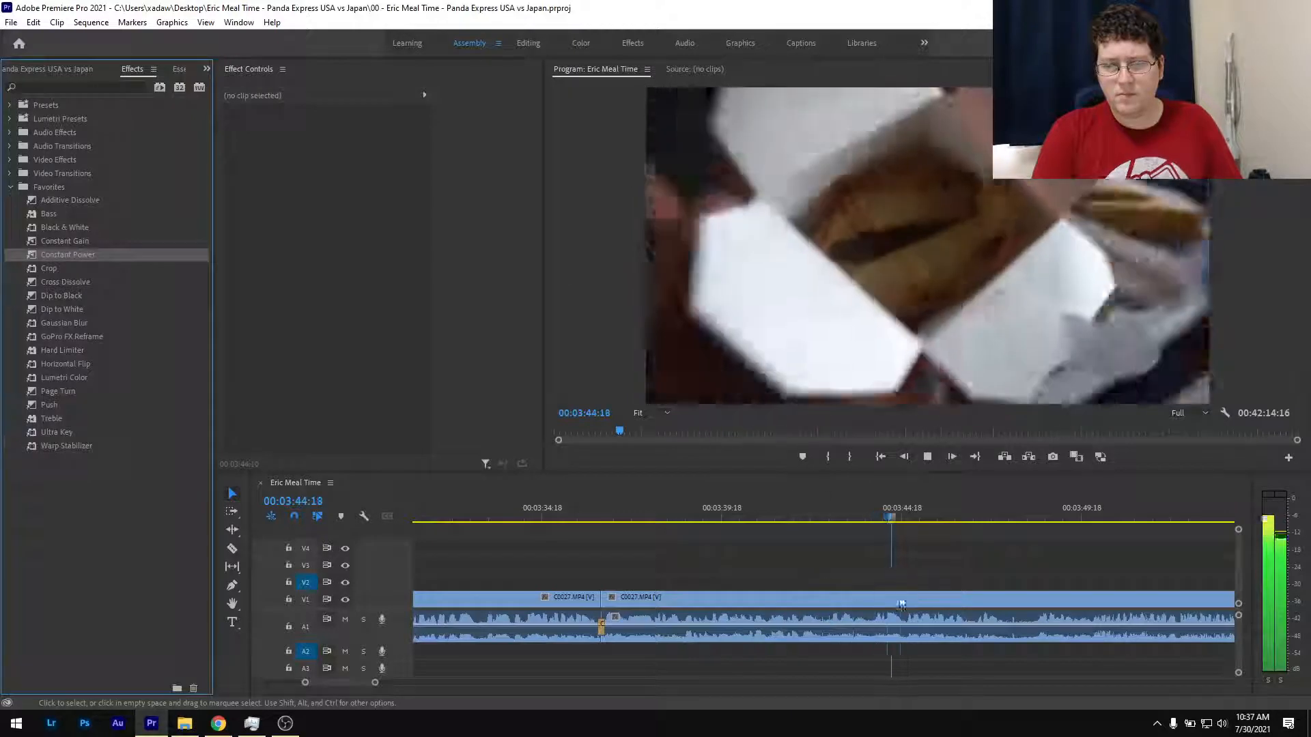
scroll(898, 602, "down", 1)
scroll(898, 598, "down", 1)
scroll(897, 599, "down", 6)
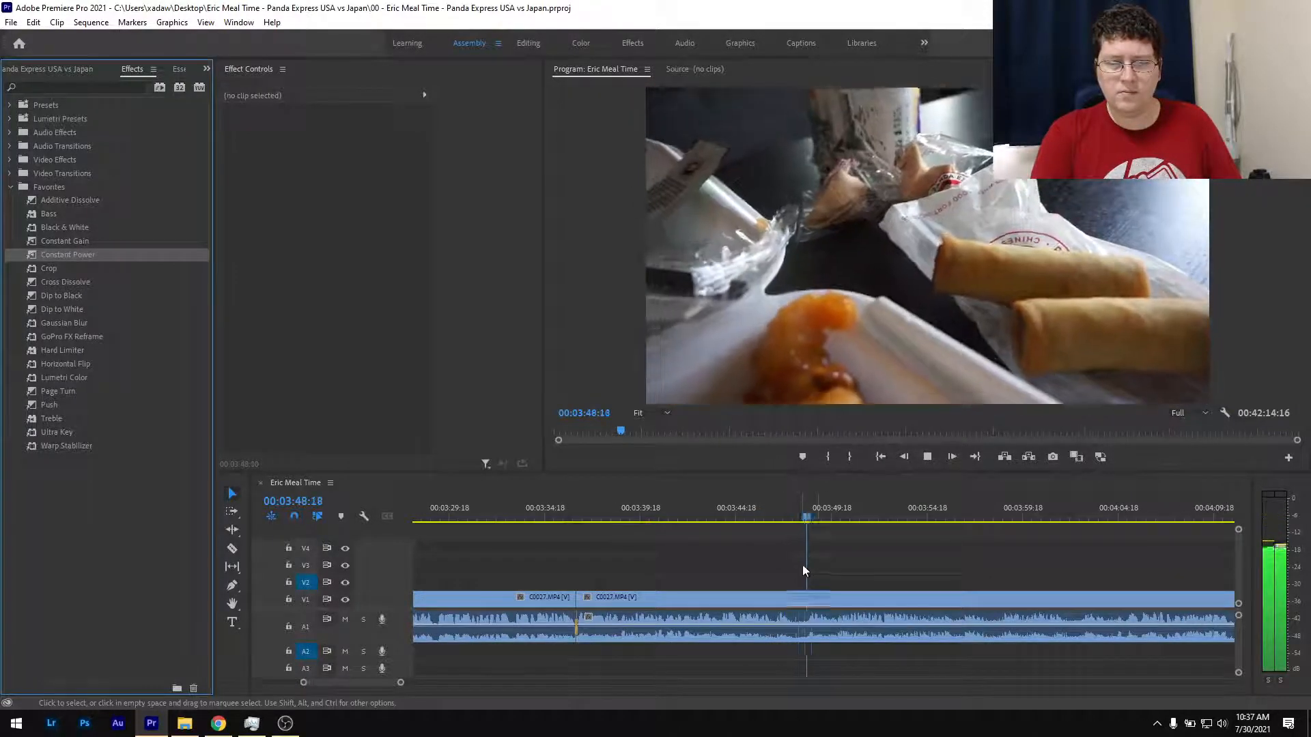
scroll(817, 558, "down", 2)
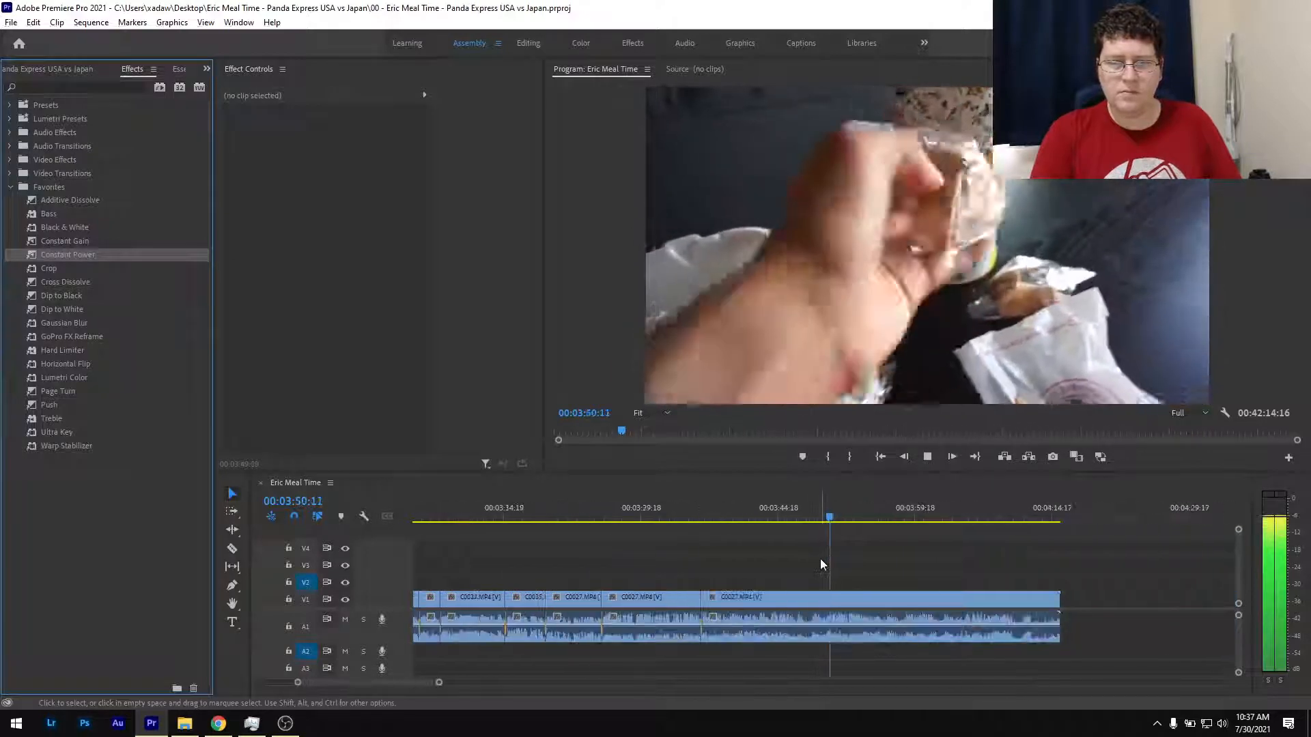
scroll(824, 561, "down", 3)
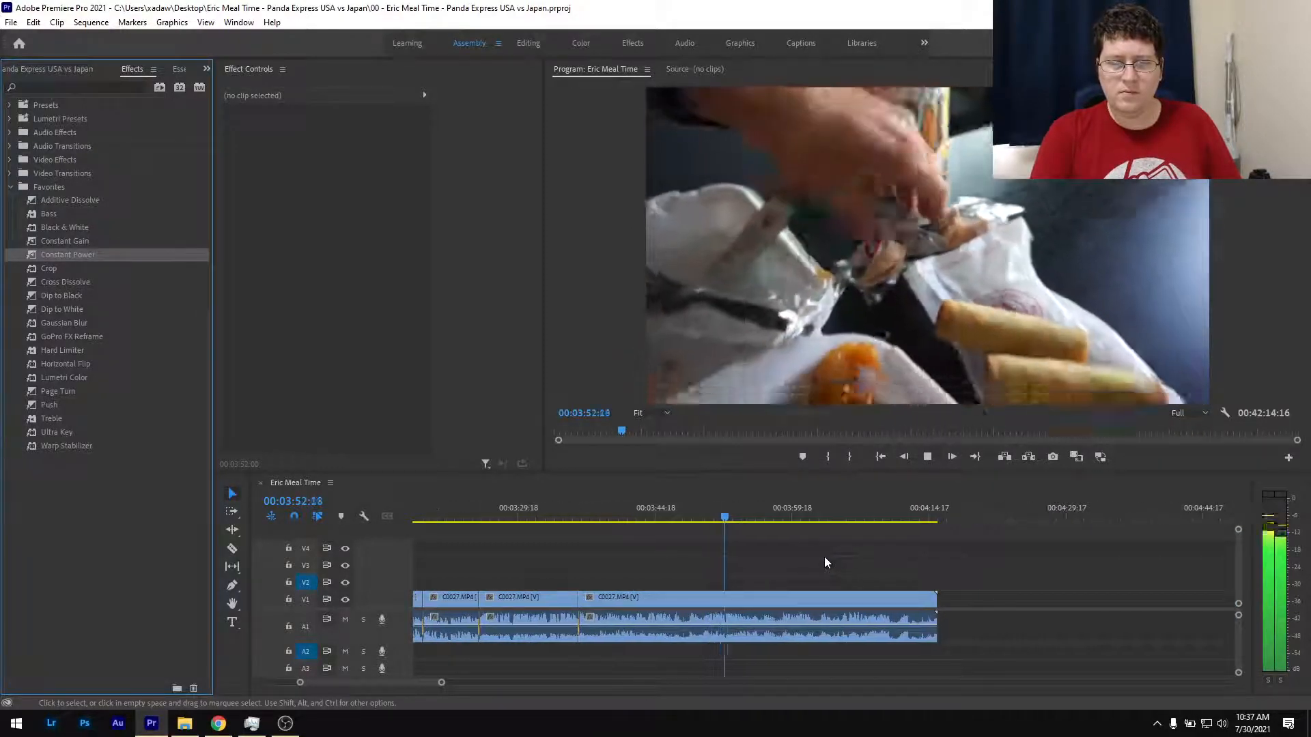
scroll(824, 556, "down", 2)
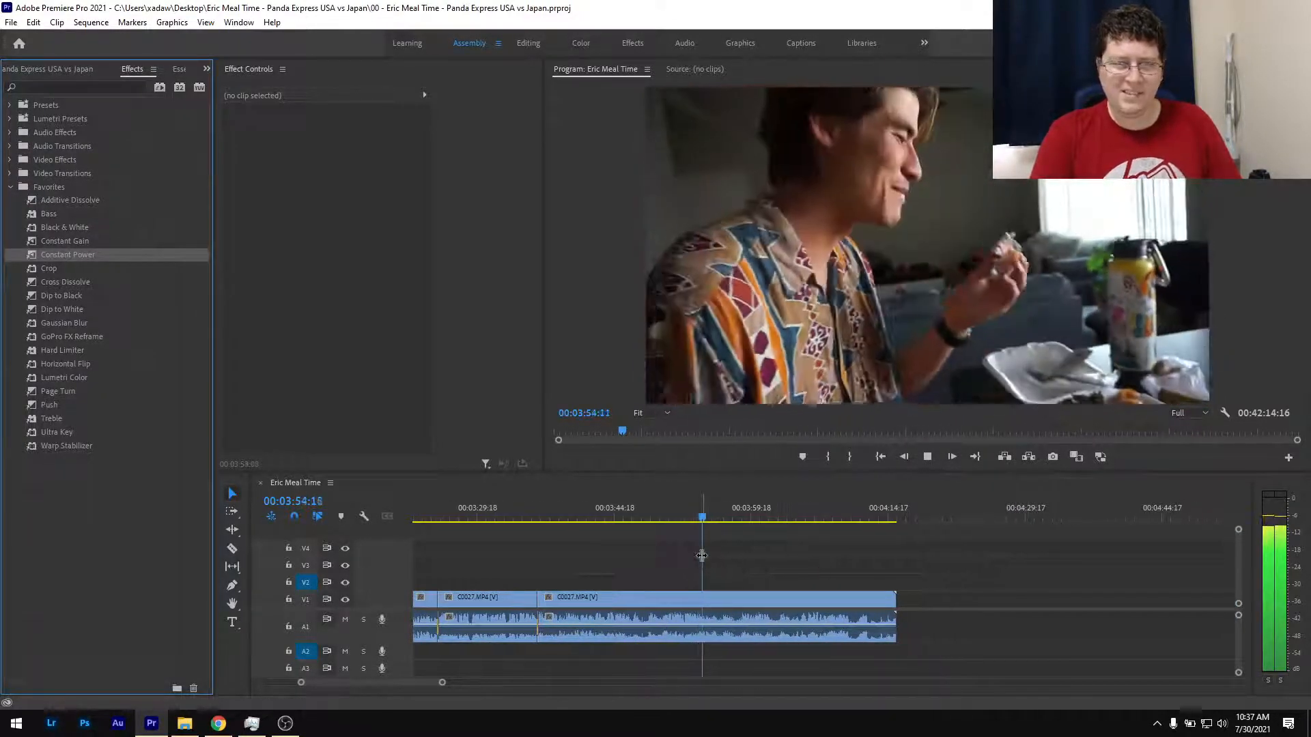
scroll(716, 560, "down", 2)
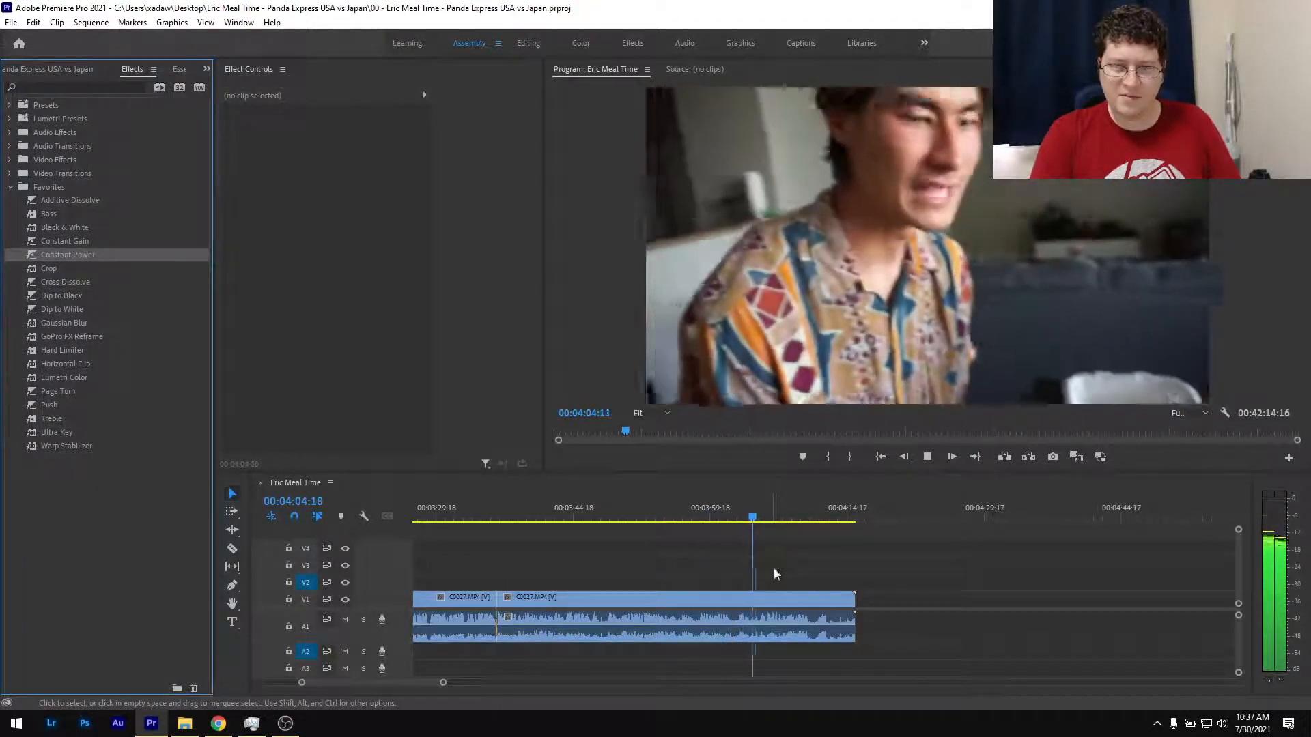
scroll(782, 569, "up", 5)
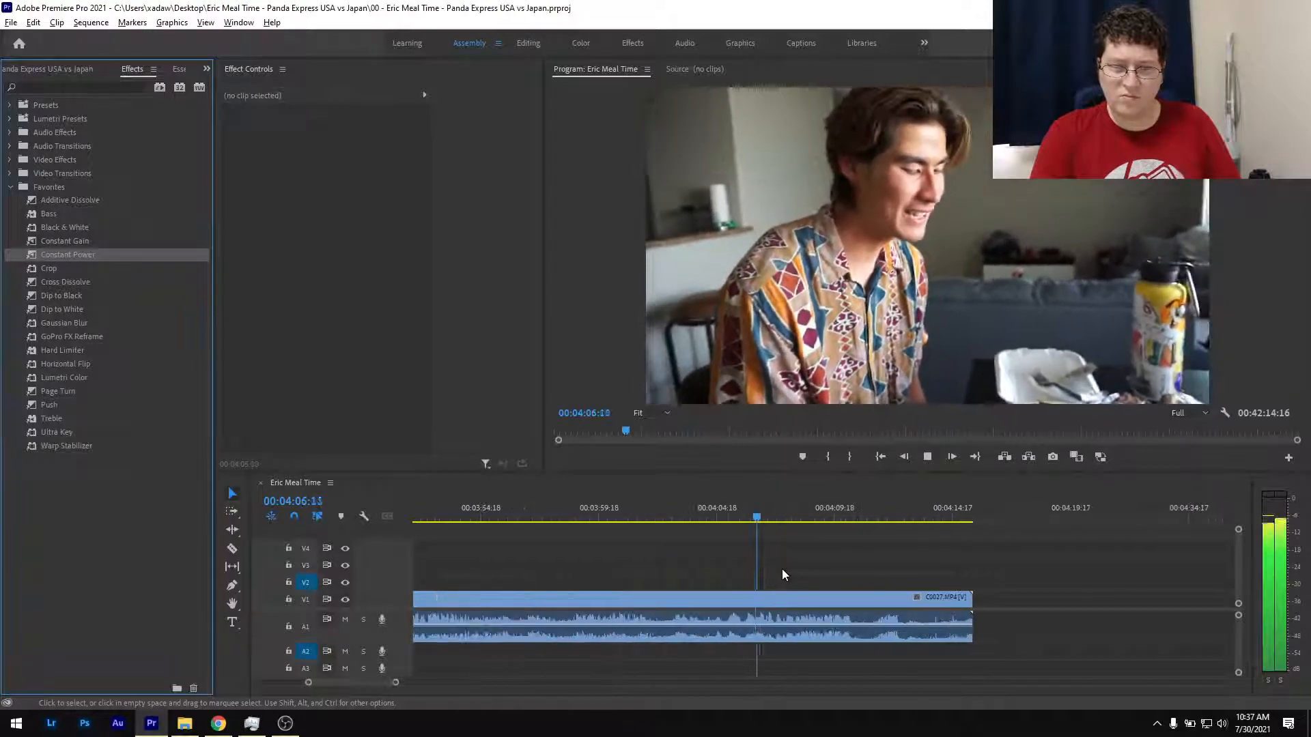
scroll(781, 569, "down", 3)
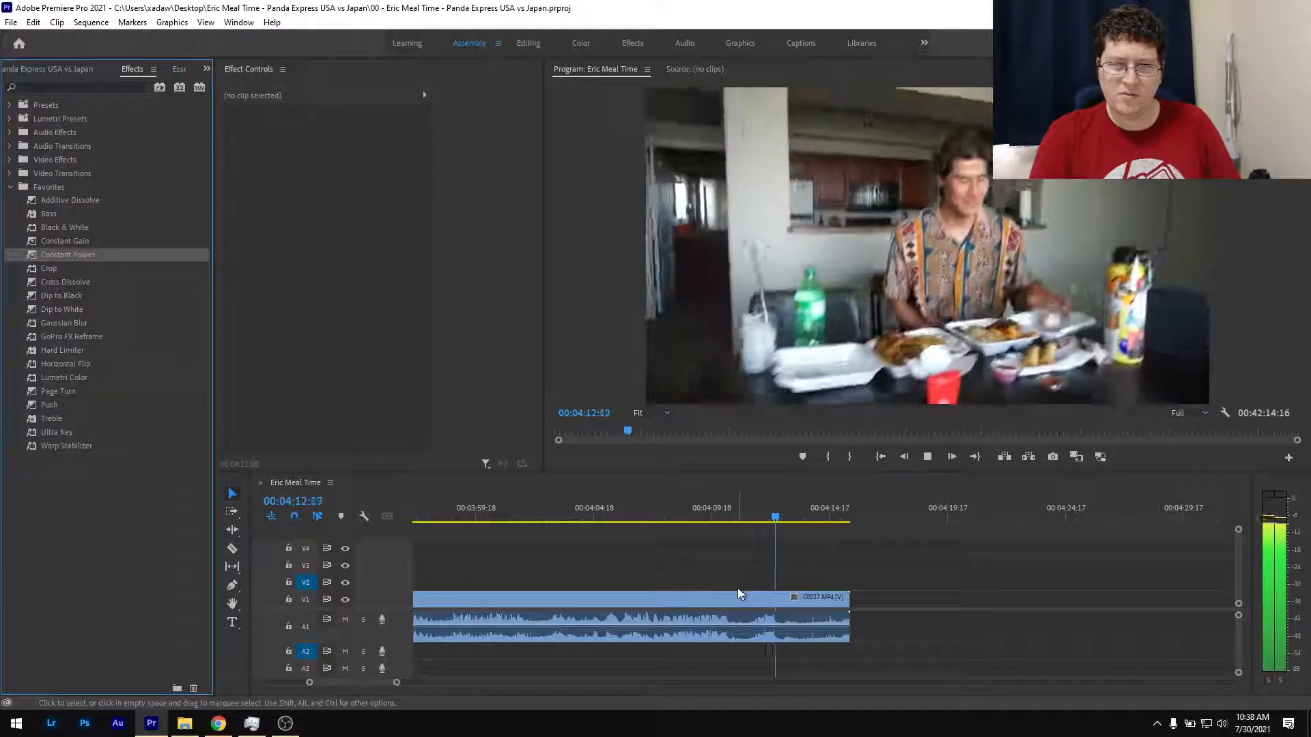
left_click_drag(723, 521, 763, 526)
key("ctrl+k")
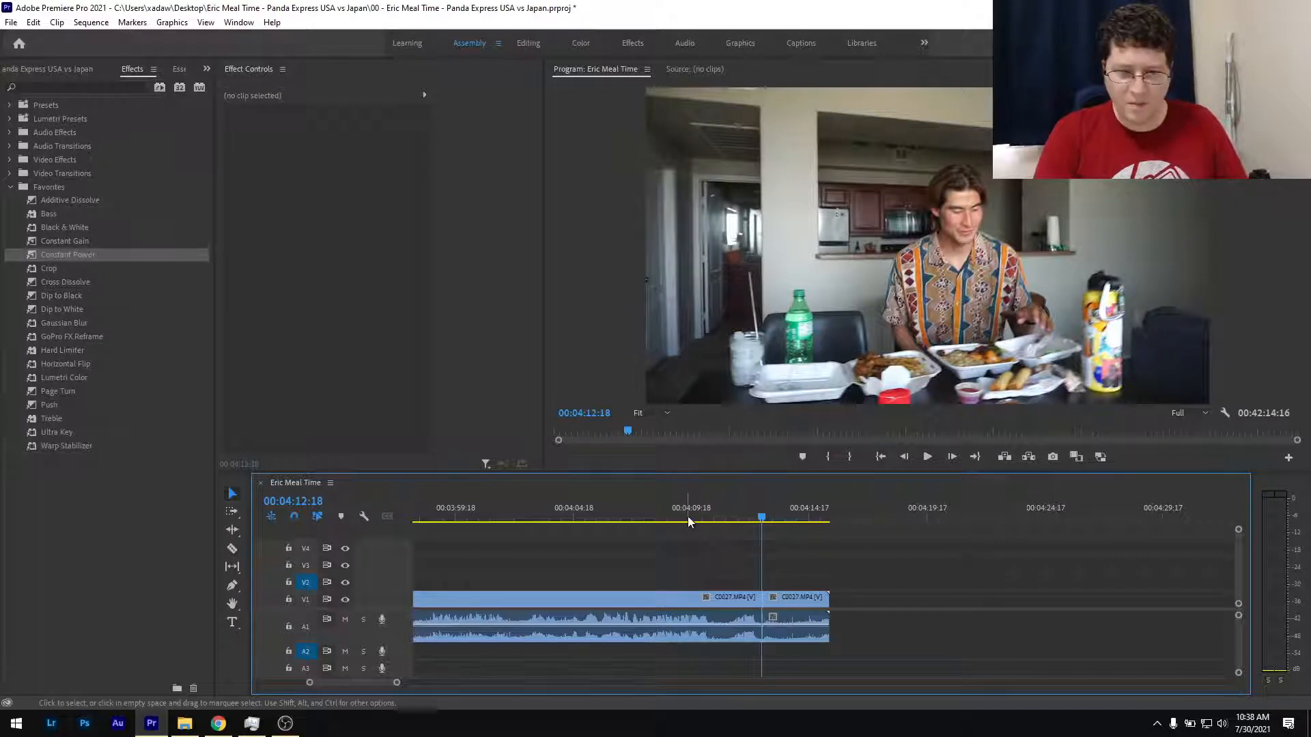
Split C0027.MP4 at 00:04:10:18 and 00:04:11:12, and ripple delete the short section between these cuts.
left_click_drag(688, 522, 716, 523)
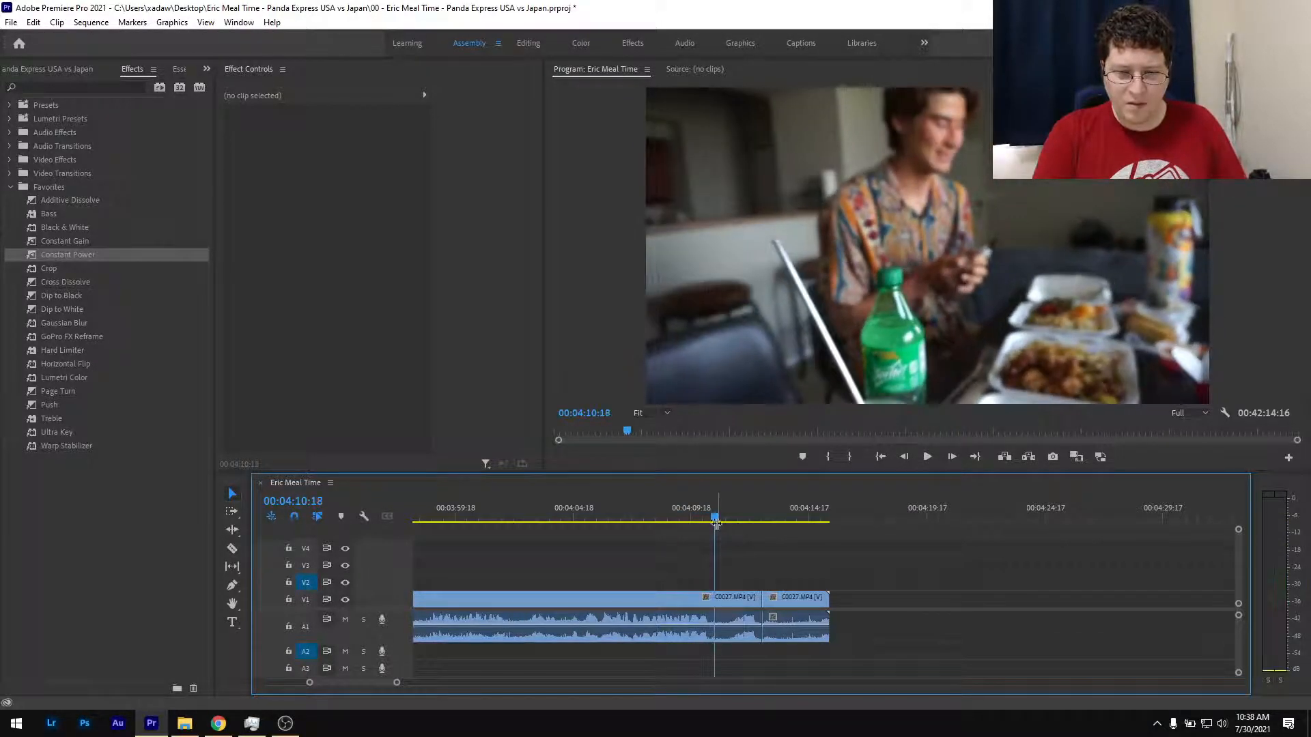
key("ctrl+k")
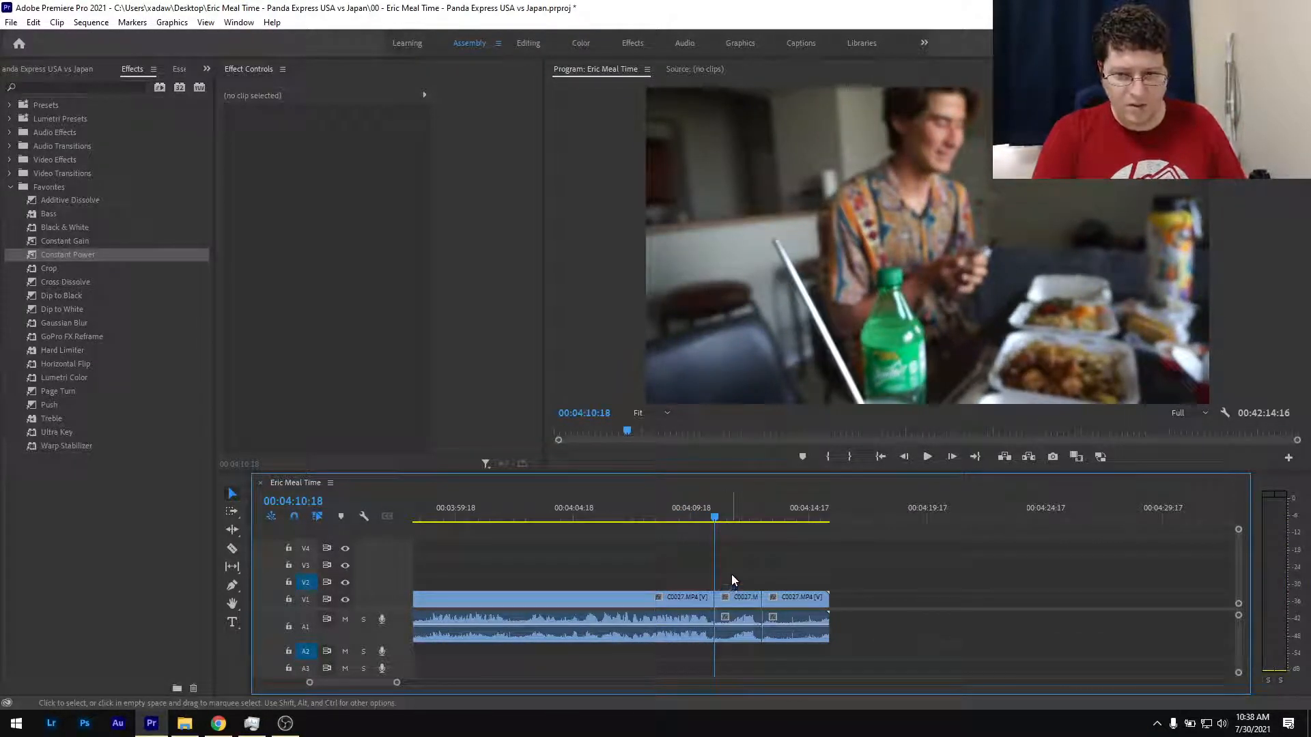
left_click_drag(715, 520, 731, 523)
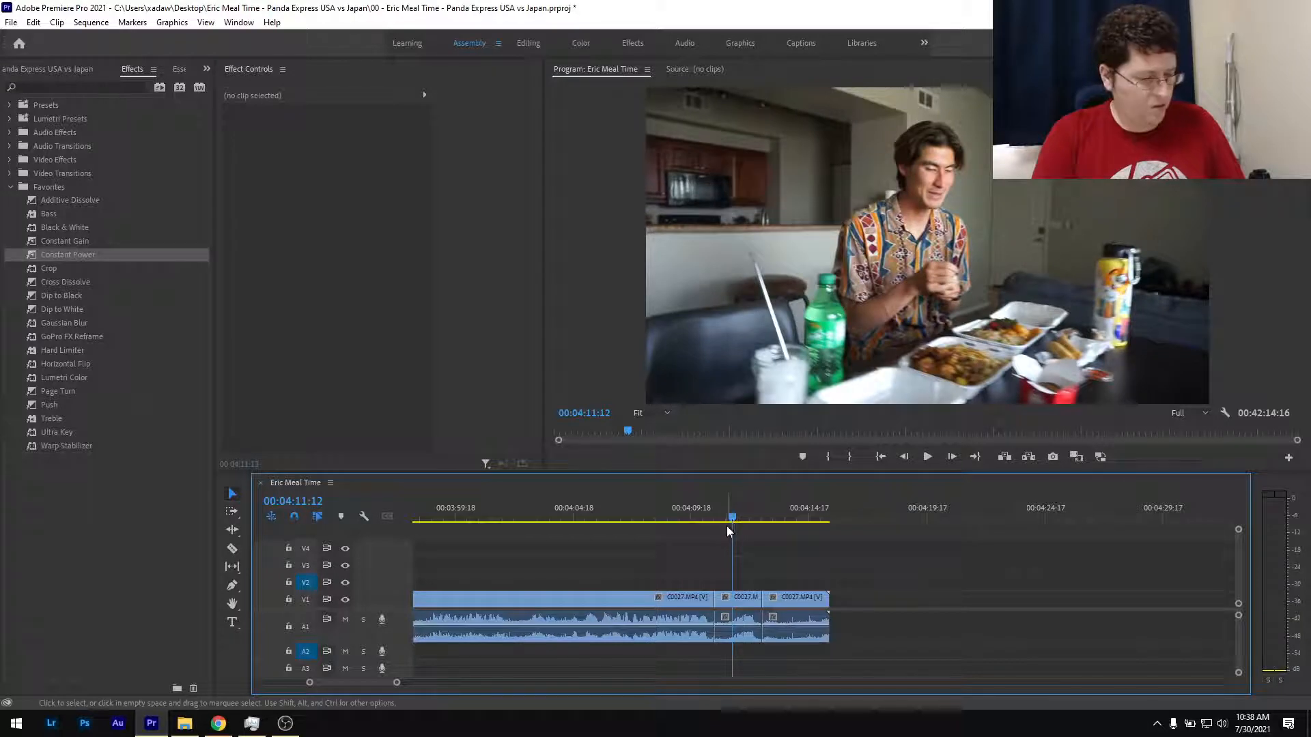
left_click(724, 599)
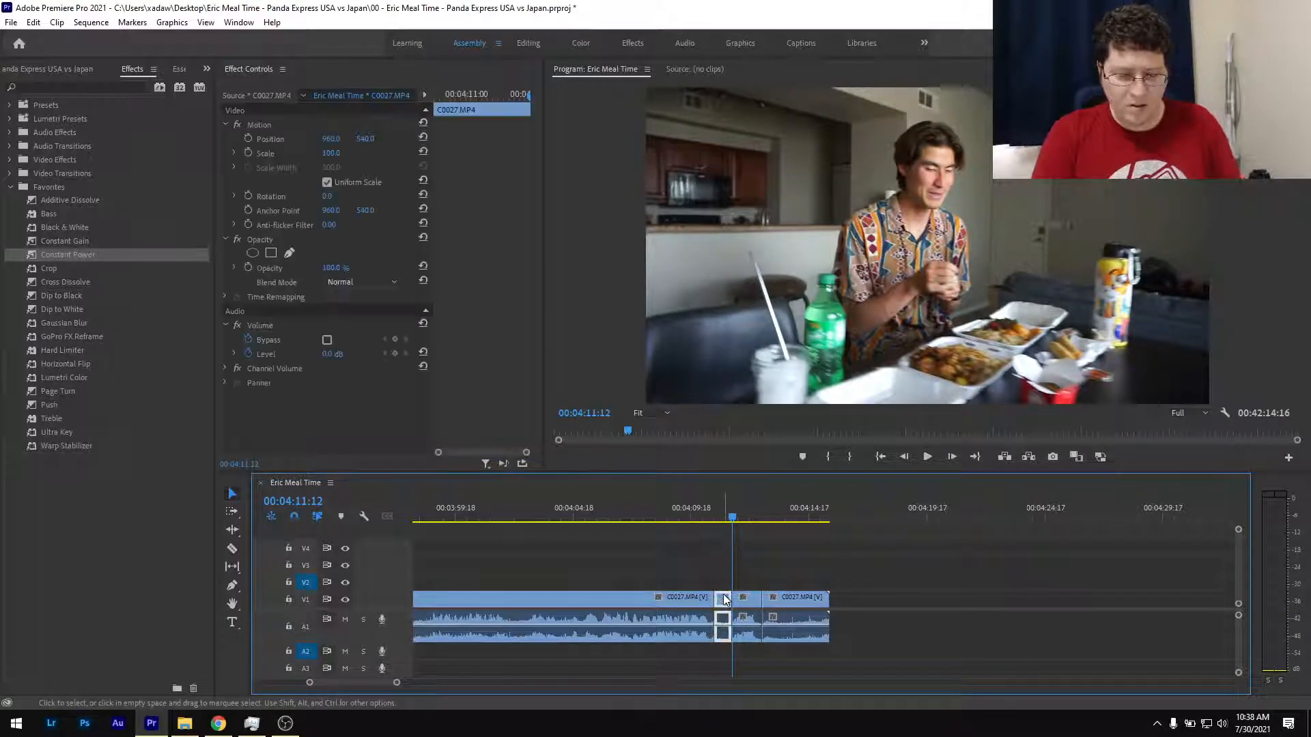
key("shift+Delete")
Play across the 00:04:10:18 cut and ripple delete the final leftover piece of C0027.MP4.
left_click(691, 511)
key("space")
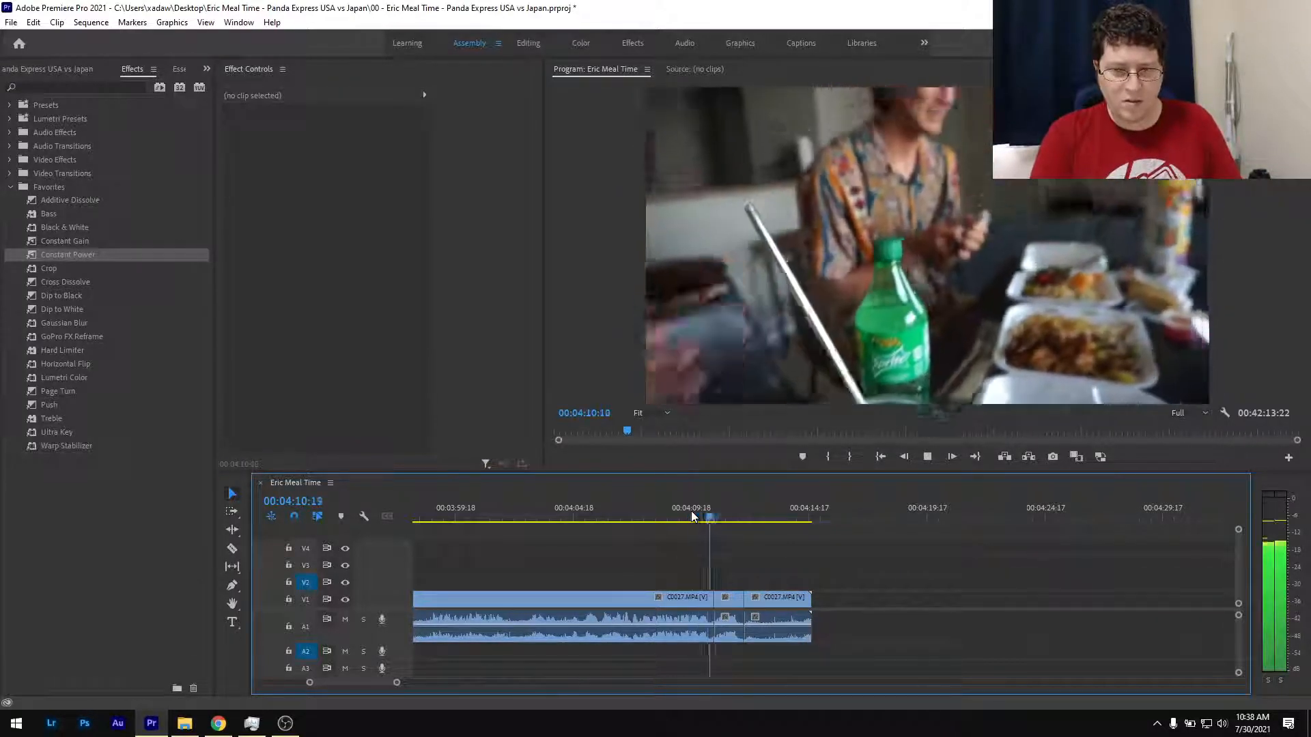
key("space")
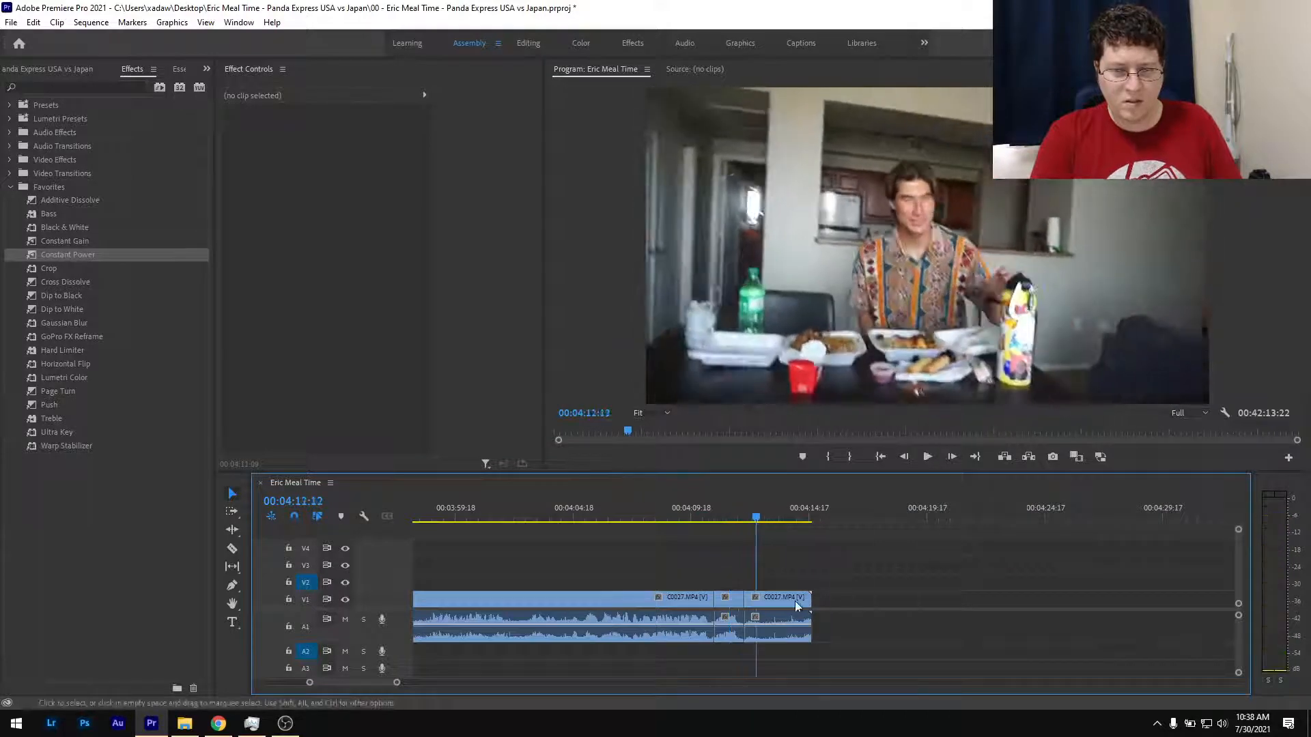
left_click(791, 601)
key("Delete")
left_click(698, 514)
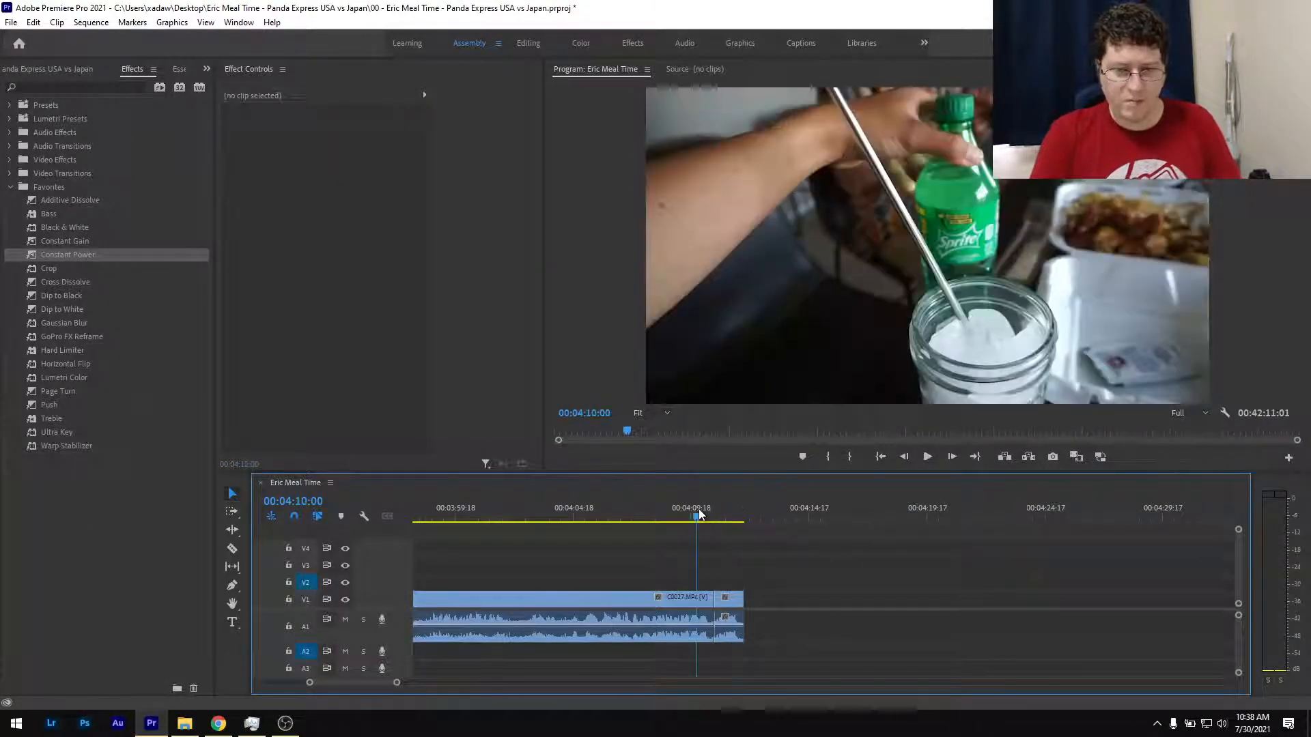
Apply a Constant Power audio transition at the 00:04:10:18 cut in C0027.MP4, check through to the clip's end, and save the project.
left_click_drag(67, 253, 526, 539)
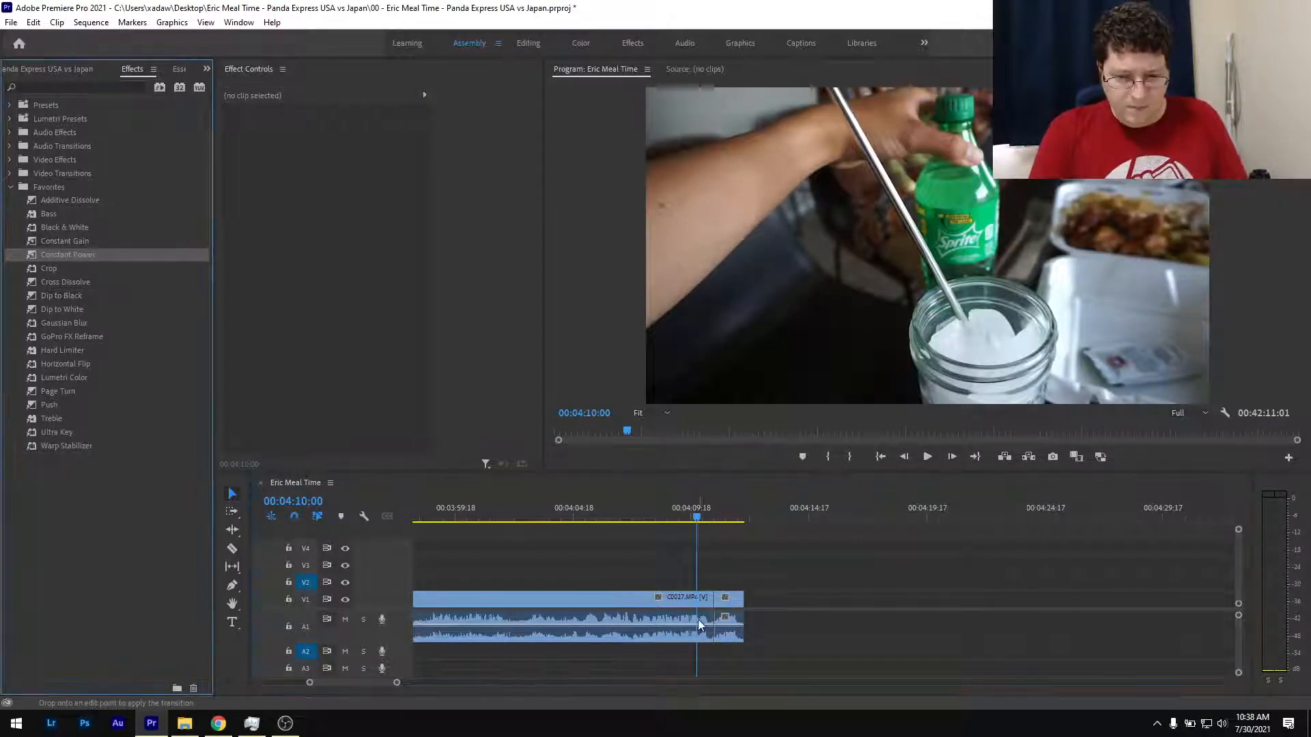
left_click_drag(698, 620, 716, 625)
scroll(716, 625, "down", 3)
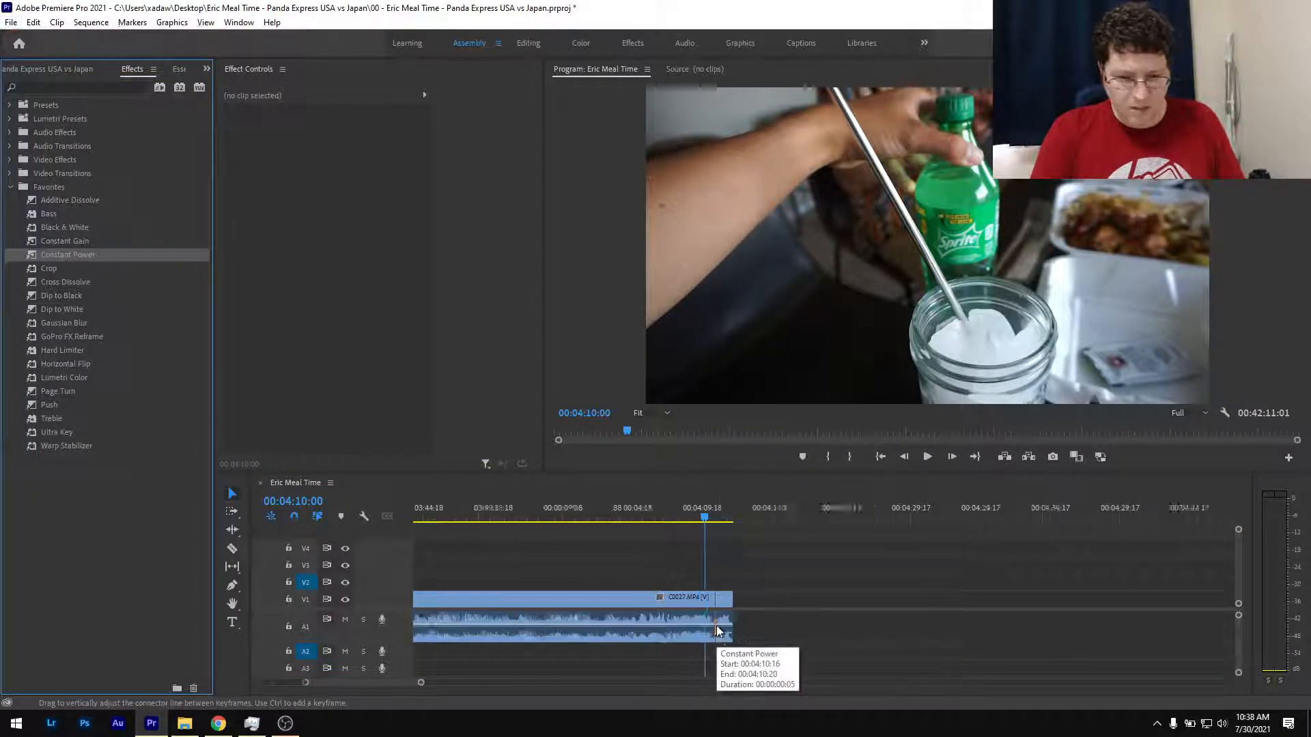
scroll(717, 627, "down", 3)
scroll(715, 626, "up", 2)
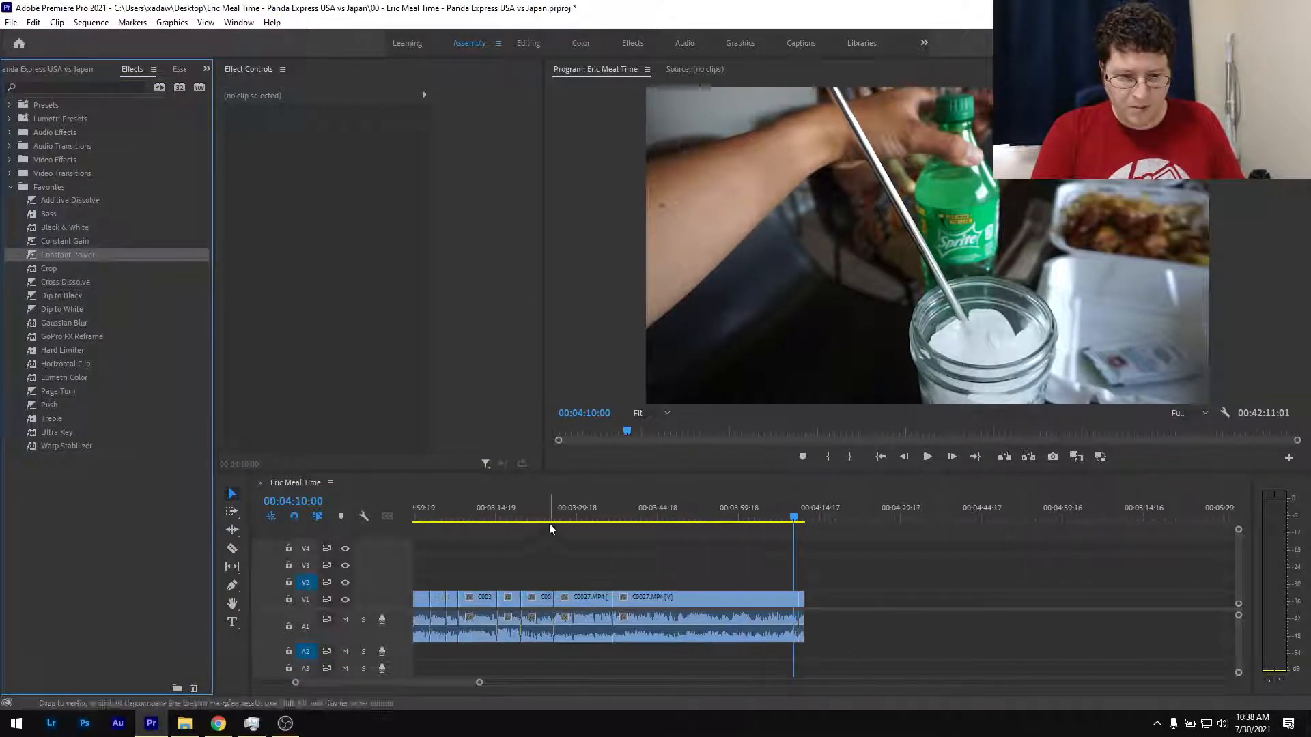
left_click_drag(549, 523, 807, 557)
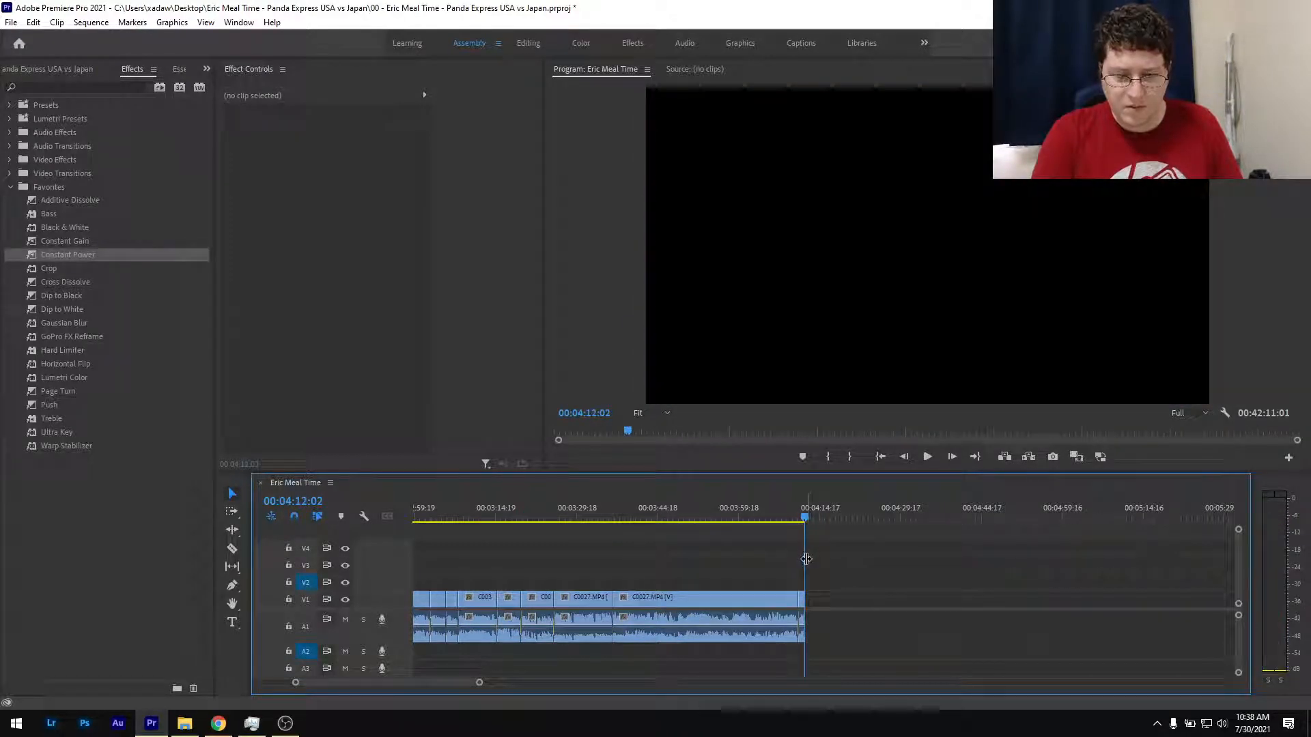
key("ctrl+s")
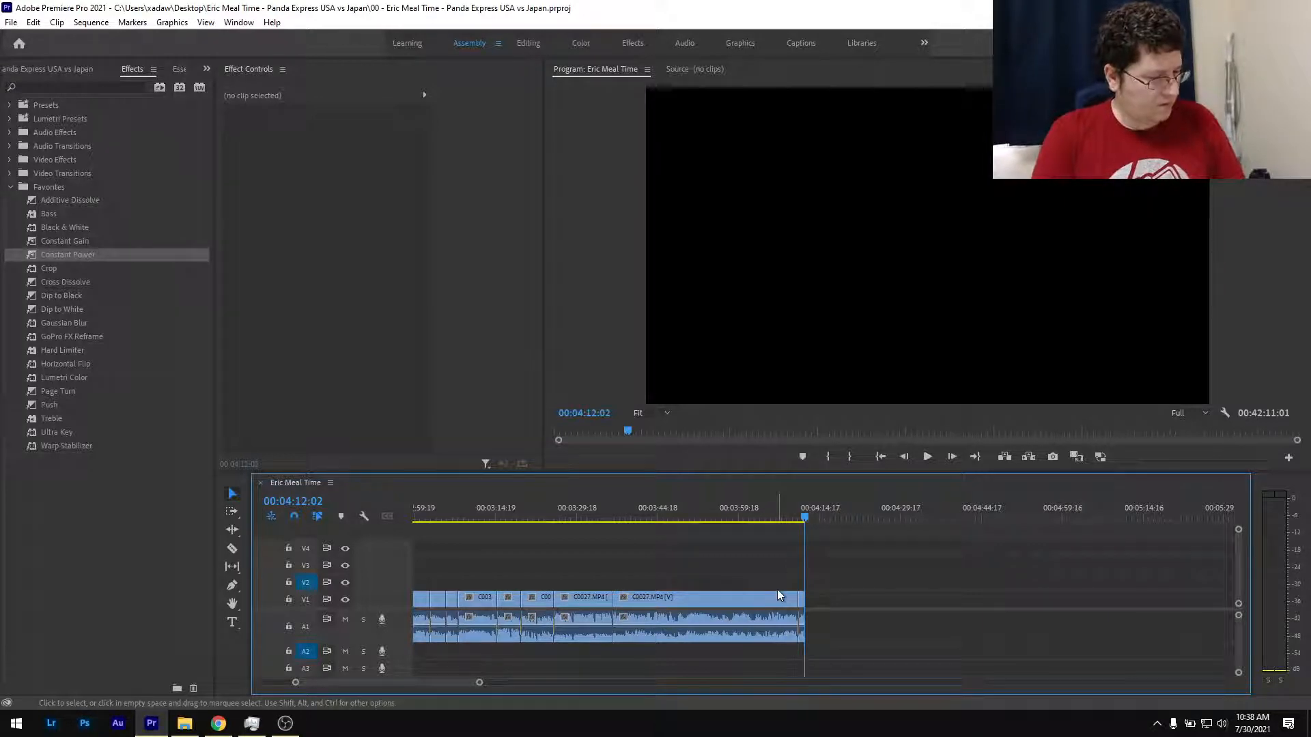
Look over the C0226.MP4 footage beyond the gap and briefly play it from 00:09:43:00 to check its framing.
scroll(786, 621, "down", 2)
scroll(787, 618, "down", 3)
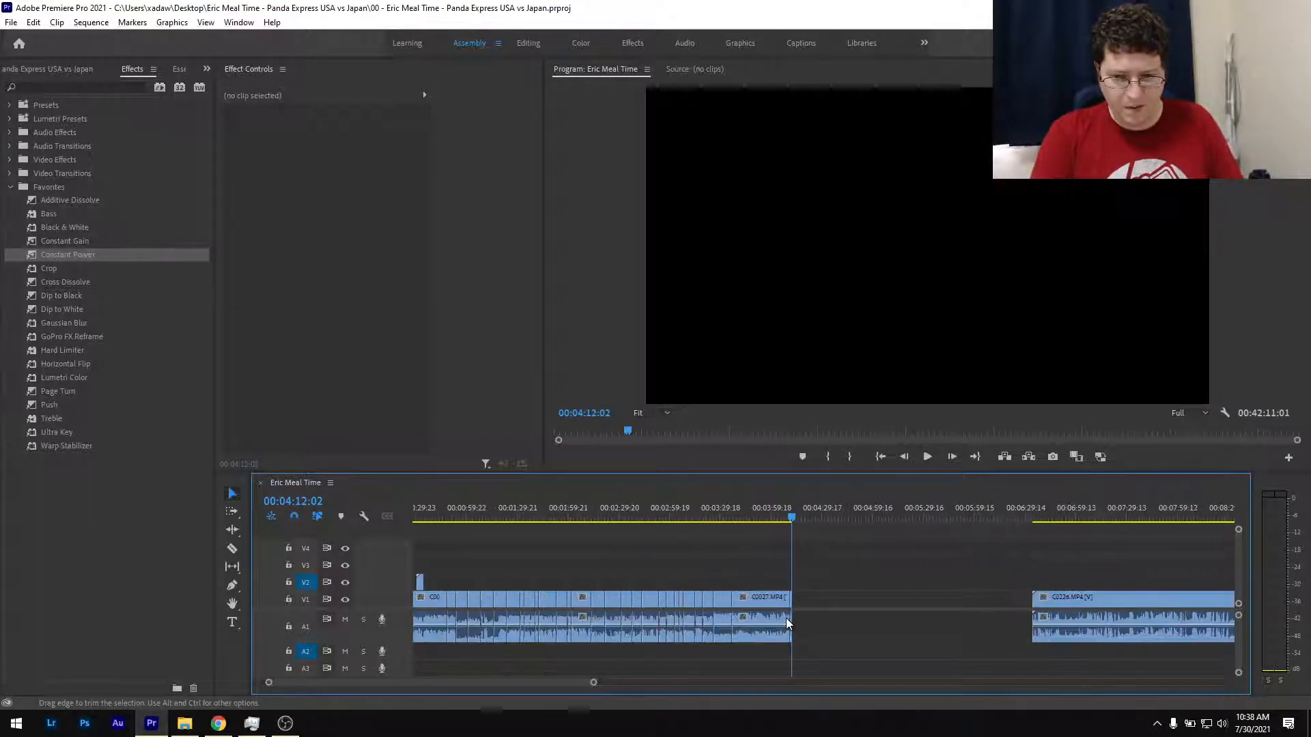
left_click(758, 509)
scroll(791, 604, "down", 5)
scroll(791, 604, "down", 6)
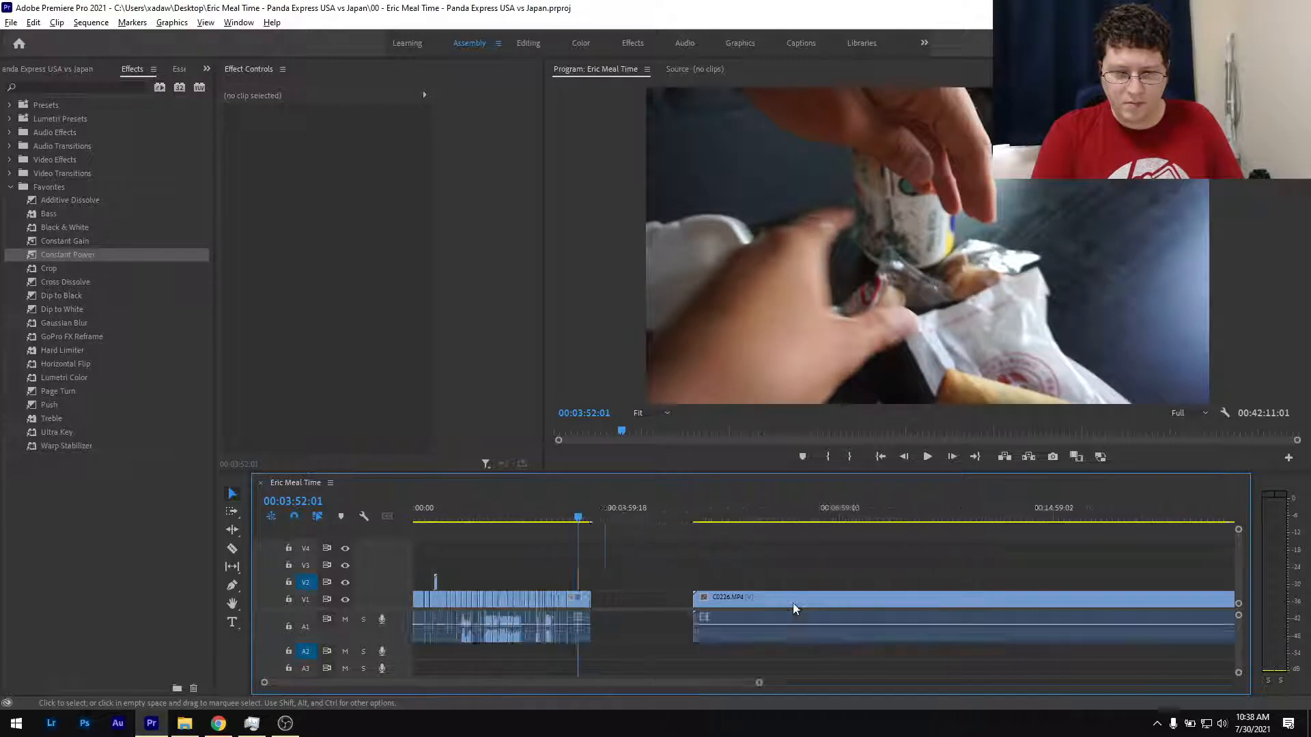
left_click_drag(594, 516, 713, 531)
key("equal")
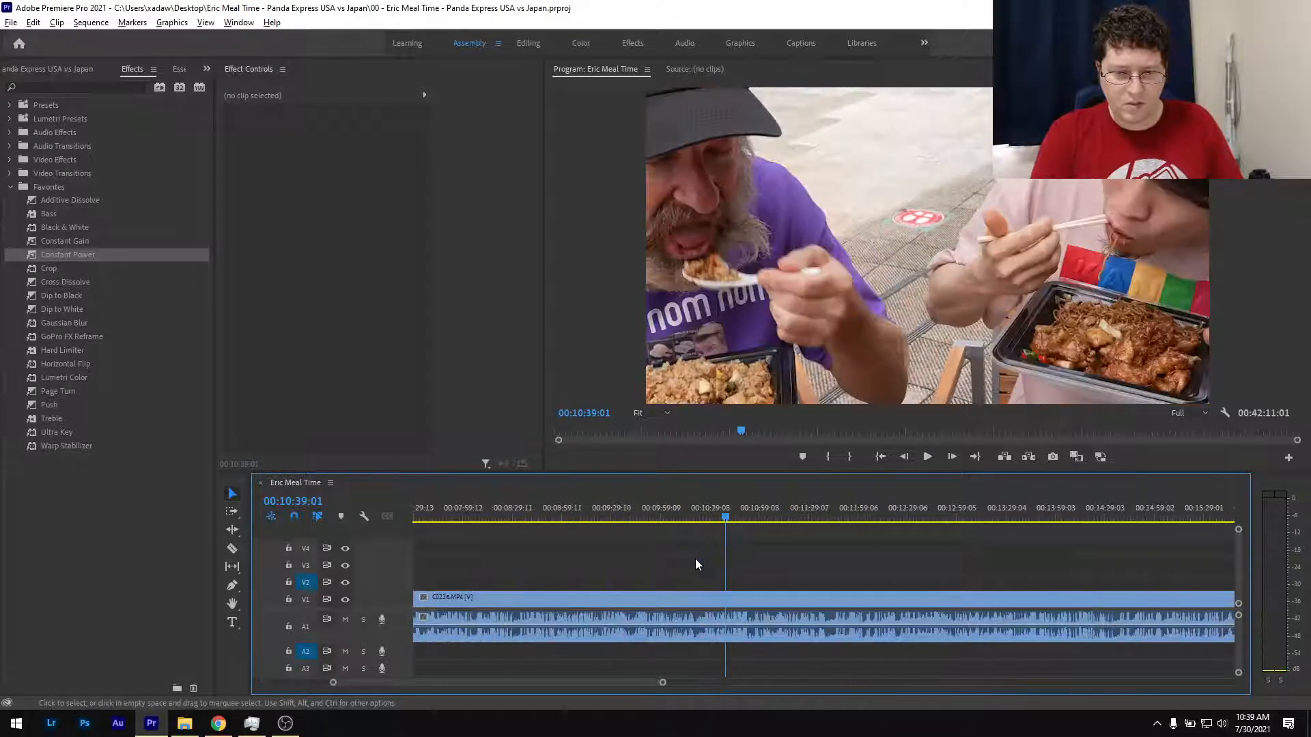
left_click(634, 519)
key("space")
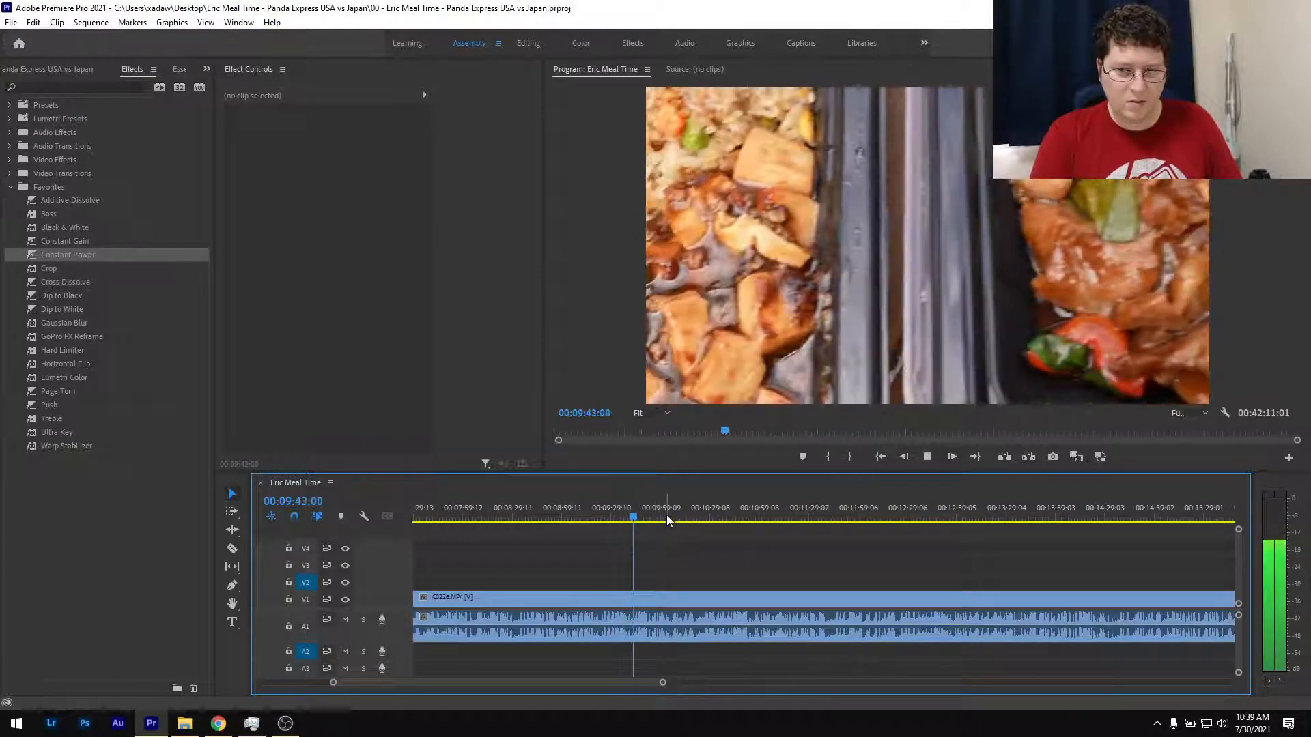
key("space")
Try reducing the scale of C0226.MP4 to 96.
left_click(657, 599)
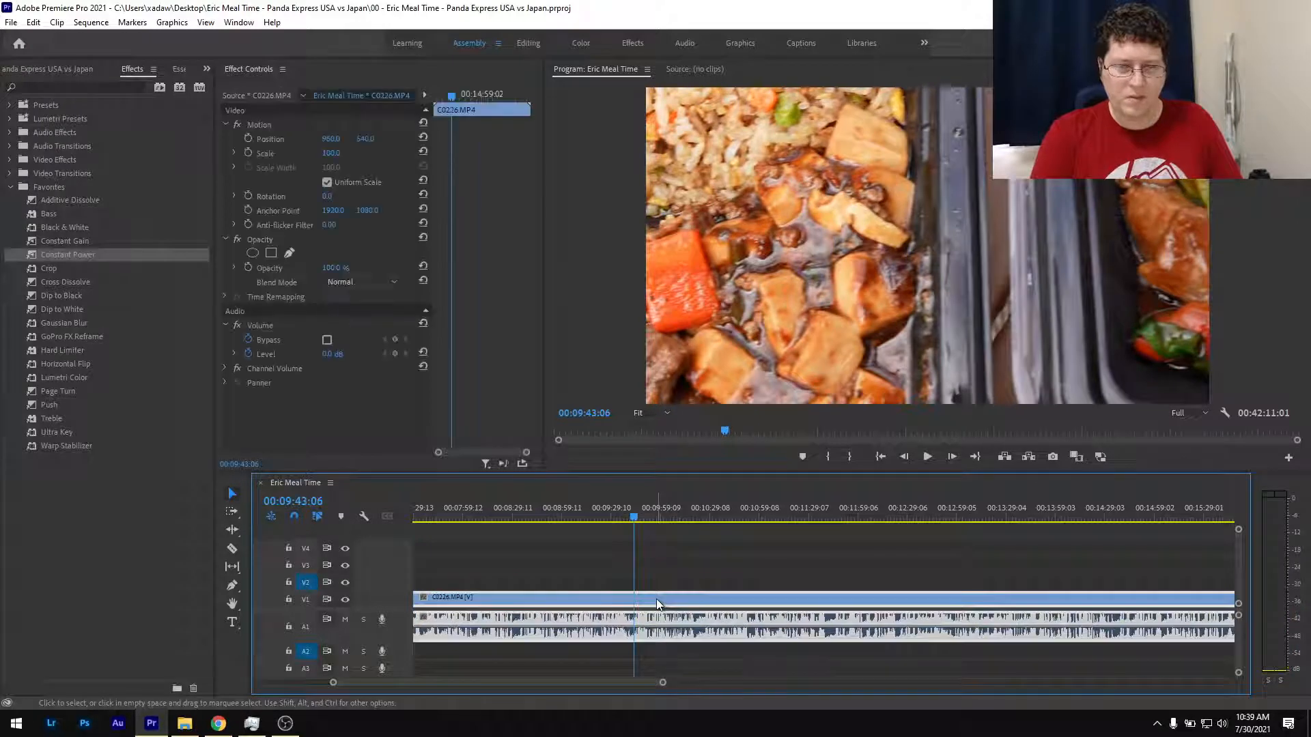
left_click(341, 151)
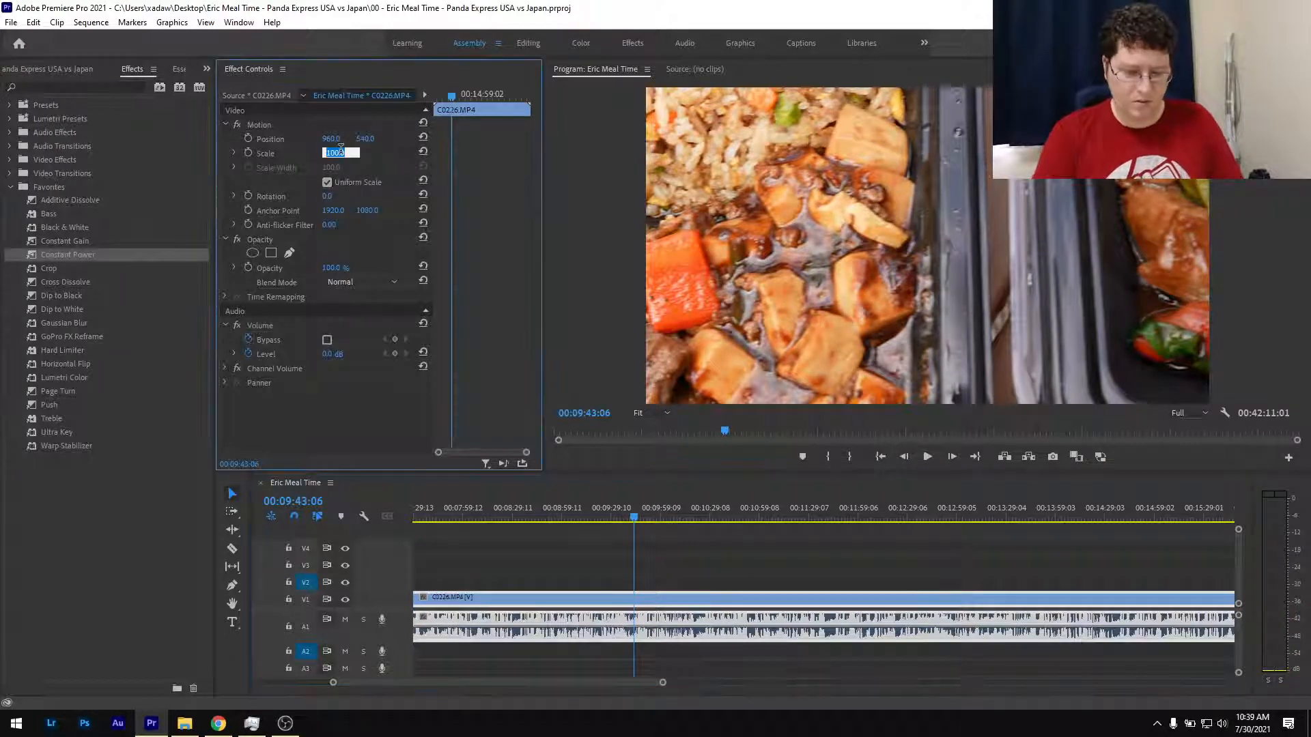
key("Down")
key("Down")
key("Down")
key("Down")
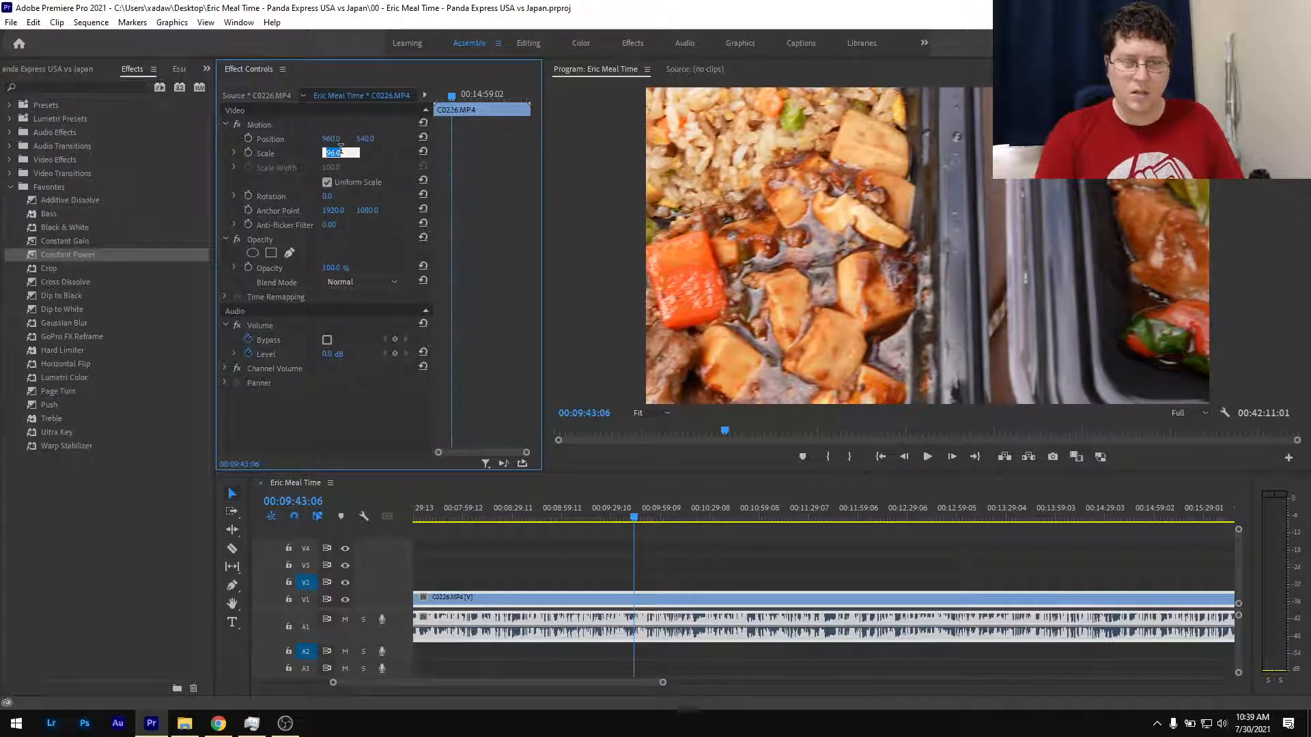
left_click(498, 579)
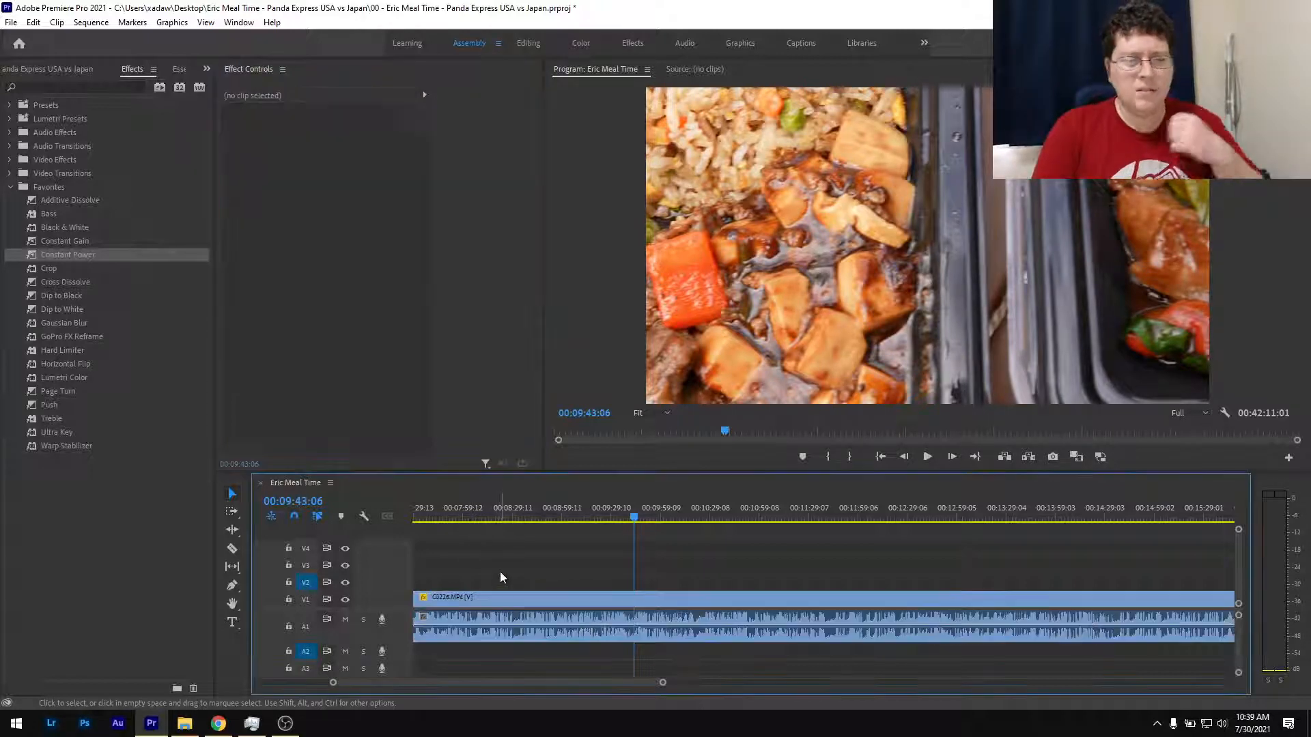
Switch to File Explorer, check the video details of C0226.MP4 in the ES6 folder, and return to Premiere Pro.
left_click(194, 728)
double_click(506, 191)
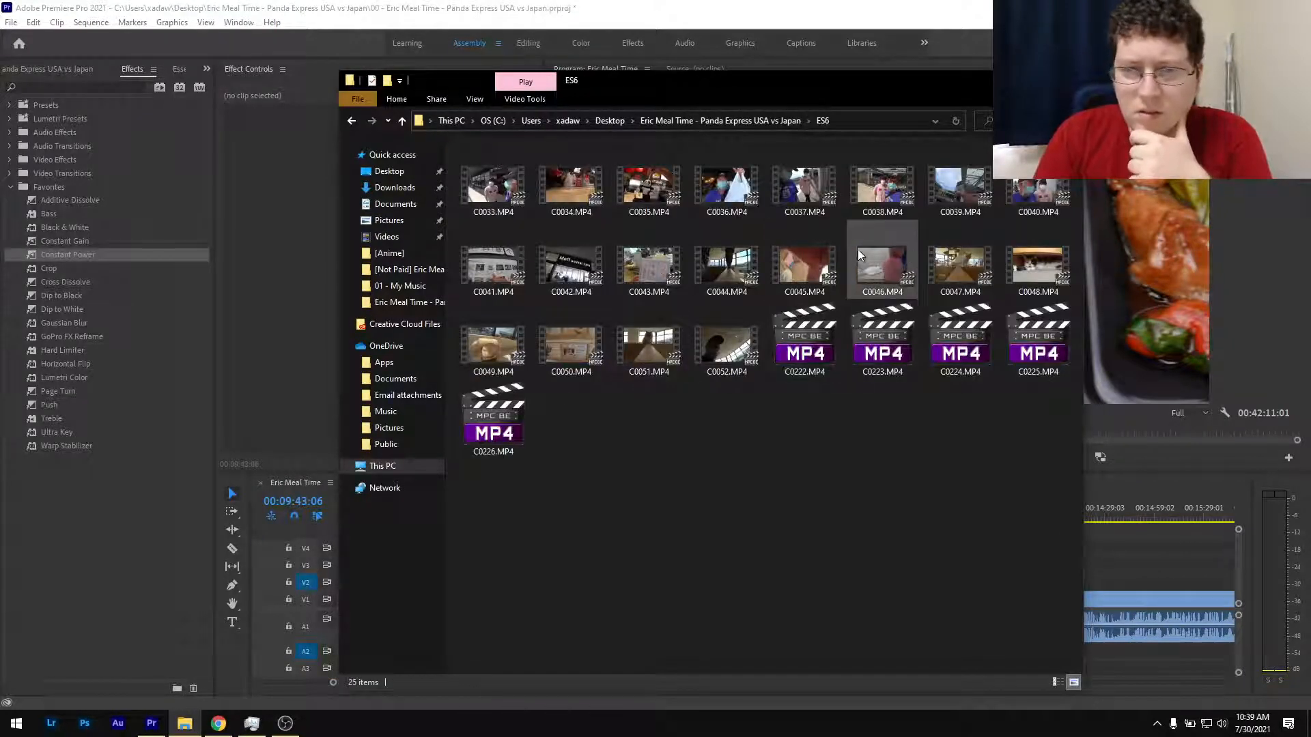
mouse_move(840, 259)
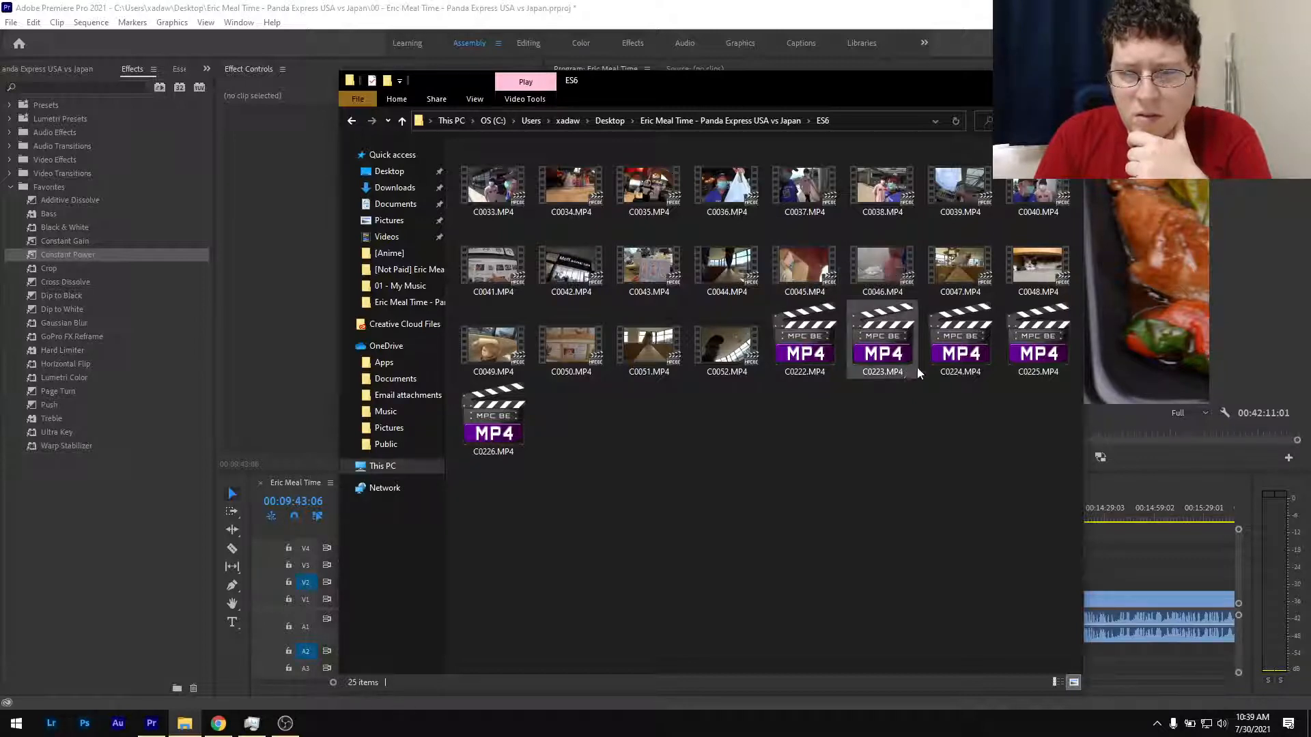
left_click(487, 430)
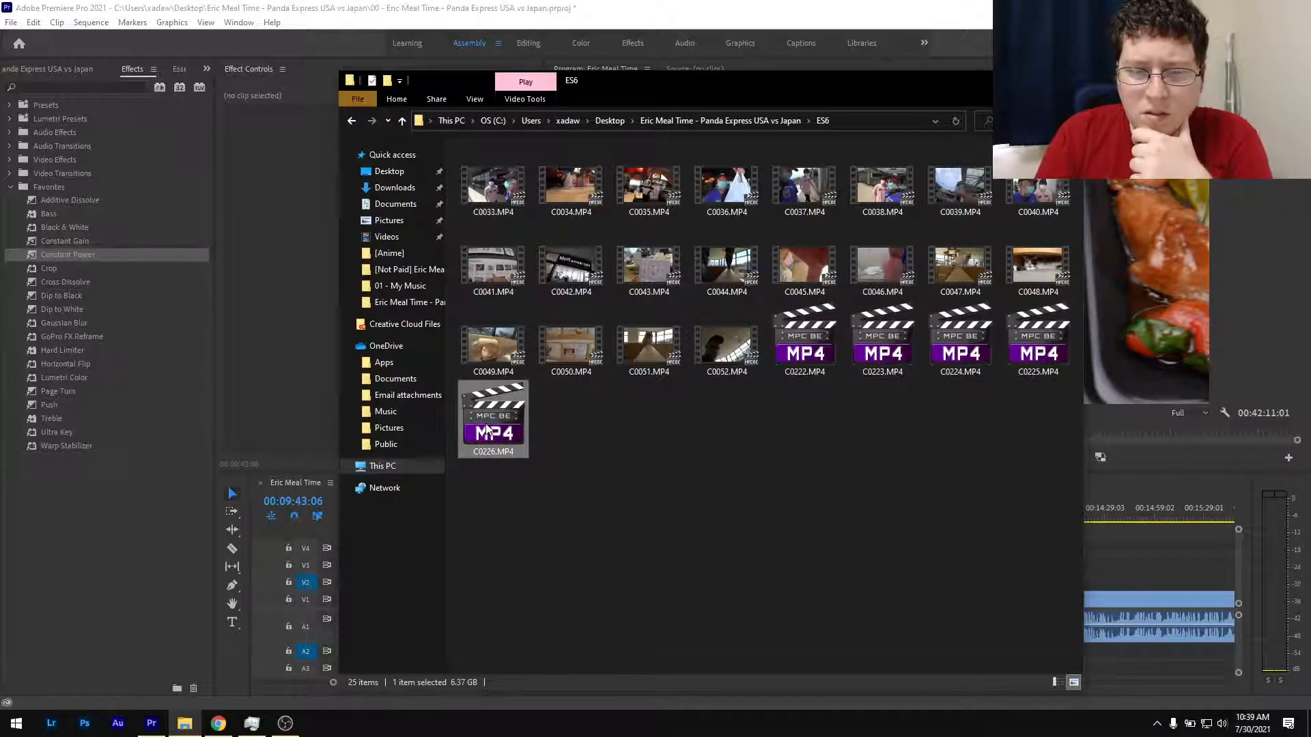
right_click(488, 430)
left_click(519, 426)
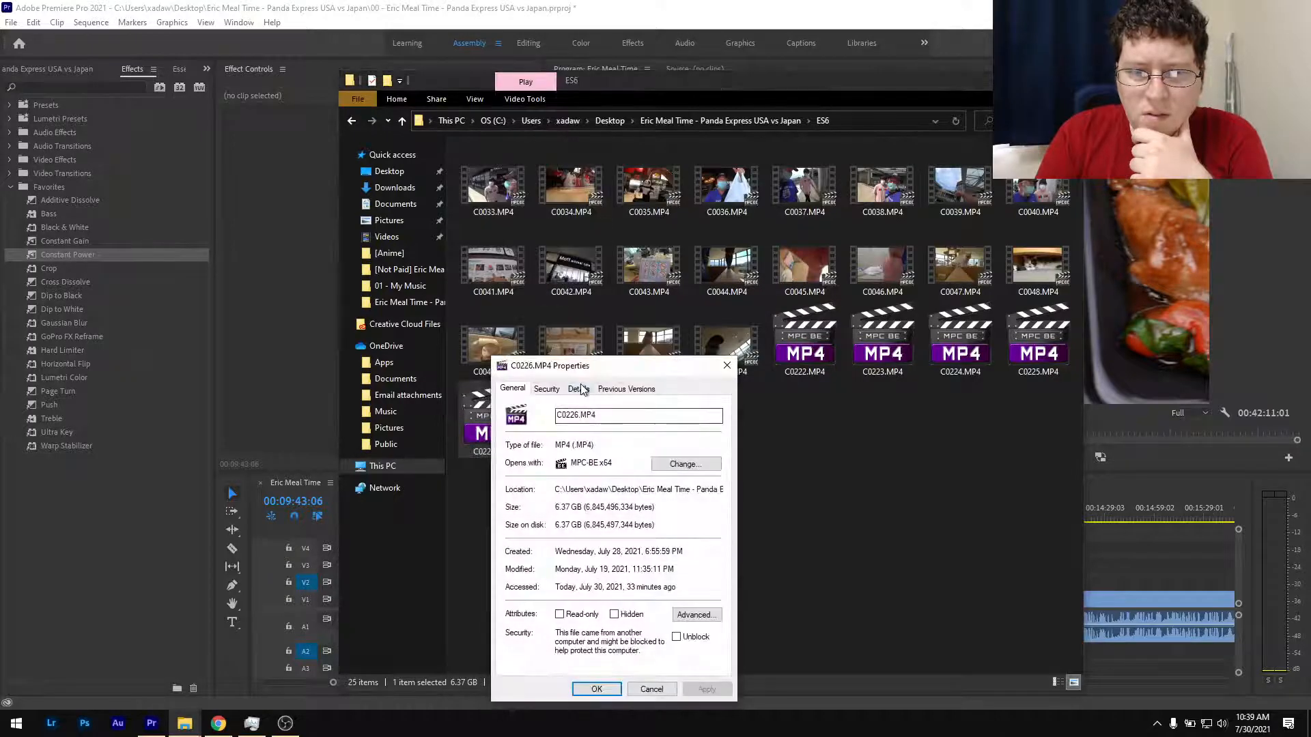
left_click(579, 389)
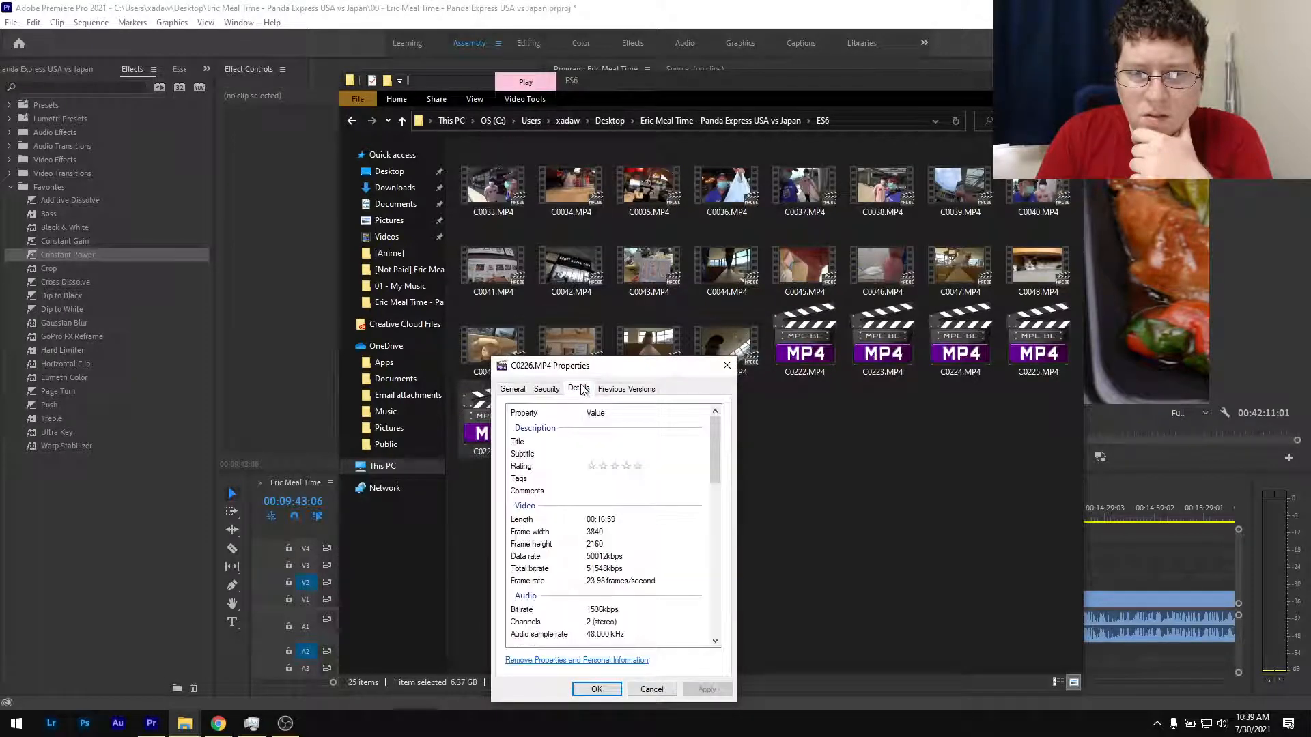
left_click(726, 367)
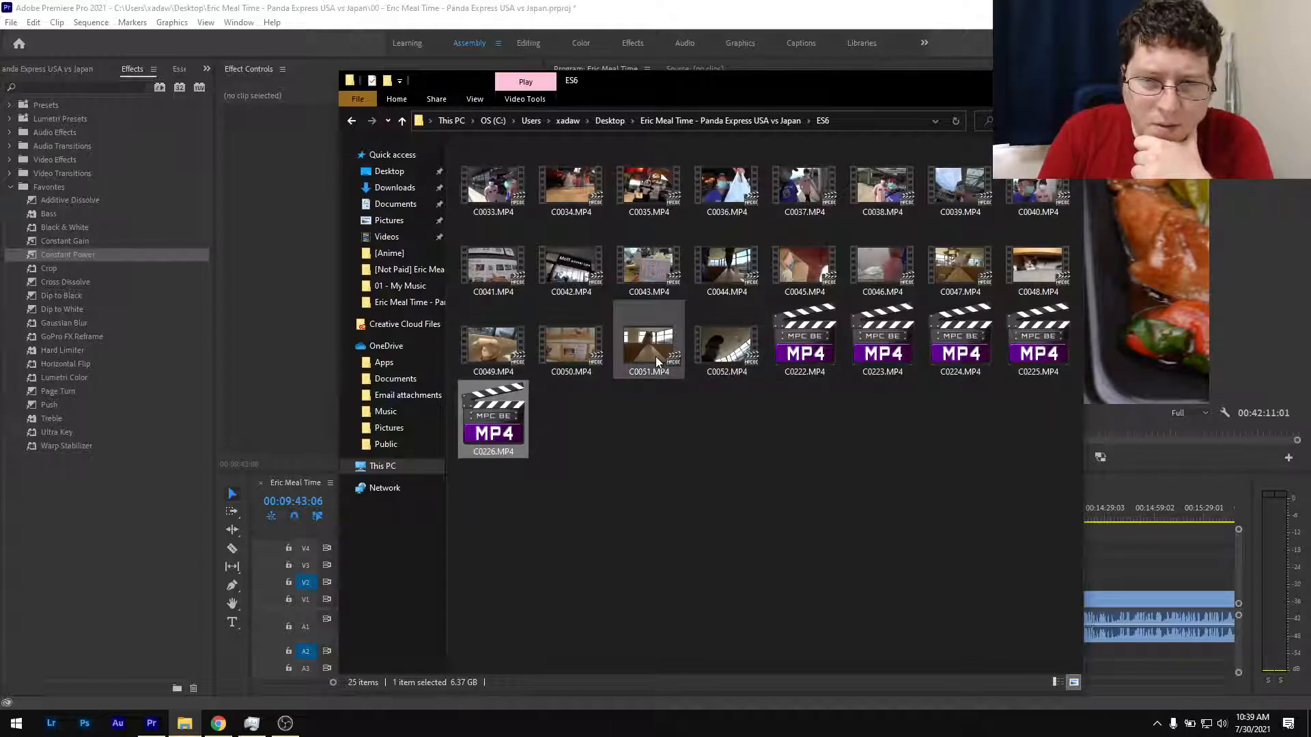
mouse_move(656, 361)
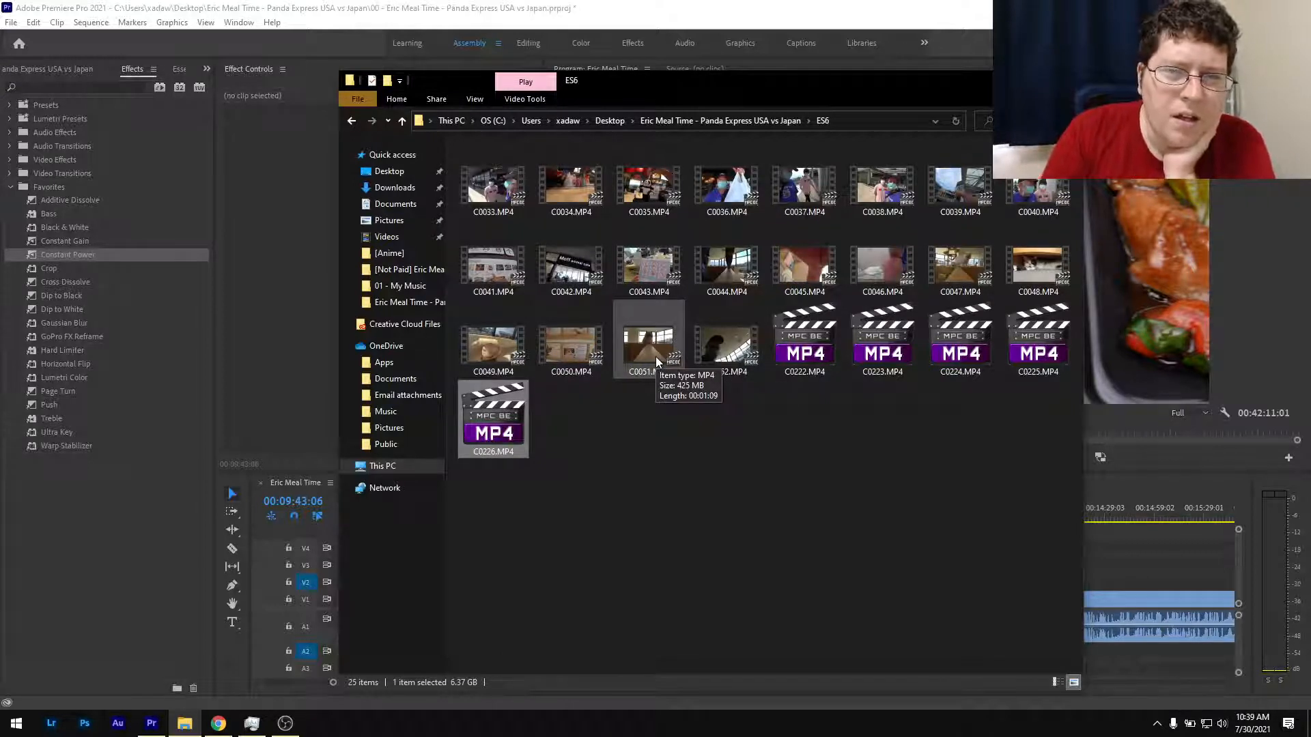
left_click(1003, 80)
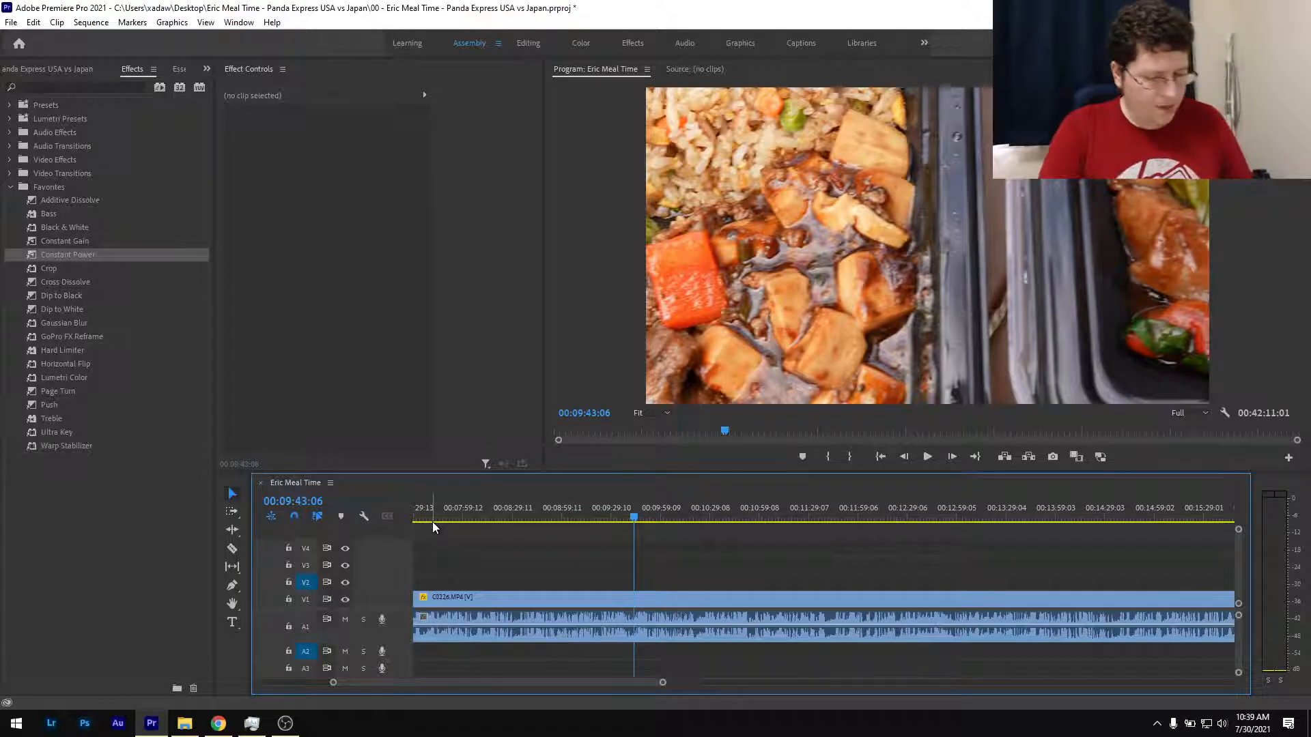
Reset the scale of C0226.MP4 to its default.
left_click(497, 600)
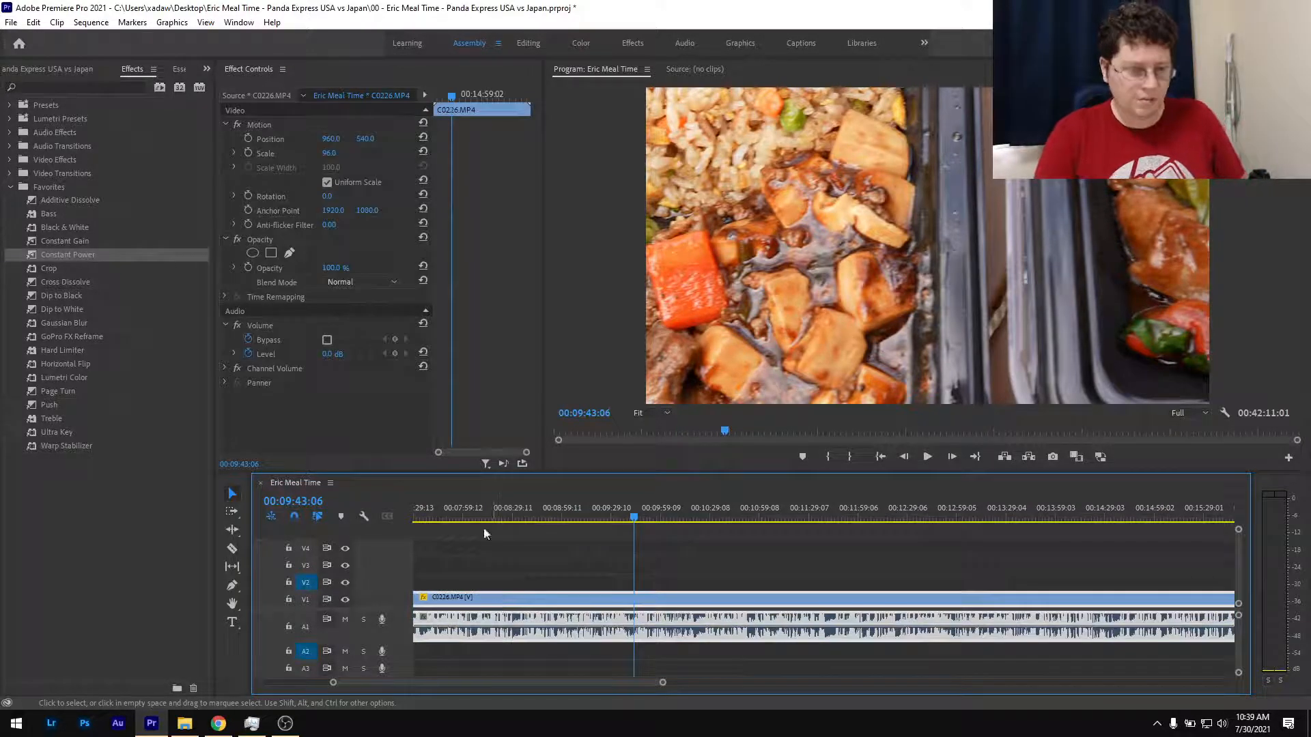
left_click(422, 153)
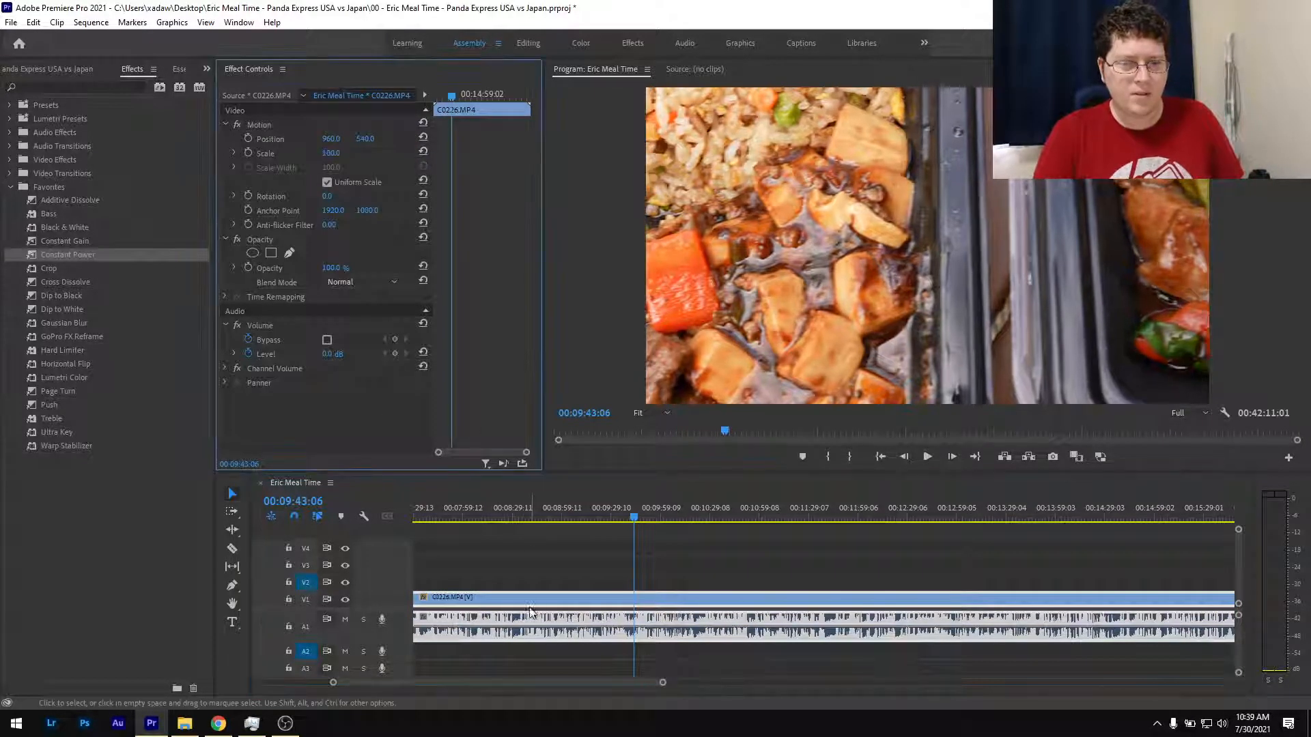
Set the sequence frame size to 3840 horizontal by 2160 vertical.
scroll(525, 575, "down", 7)
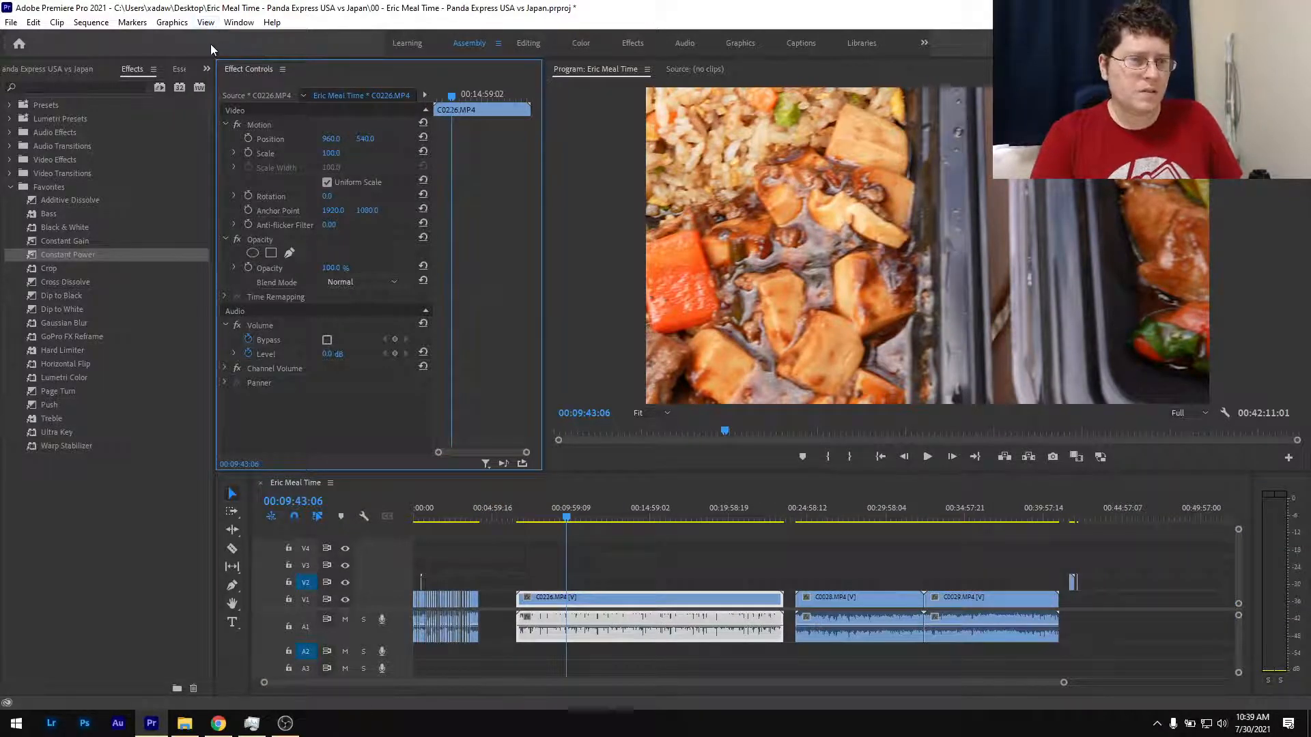
left_click(91, 24)
left_click(103, 38)
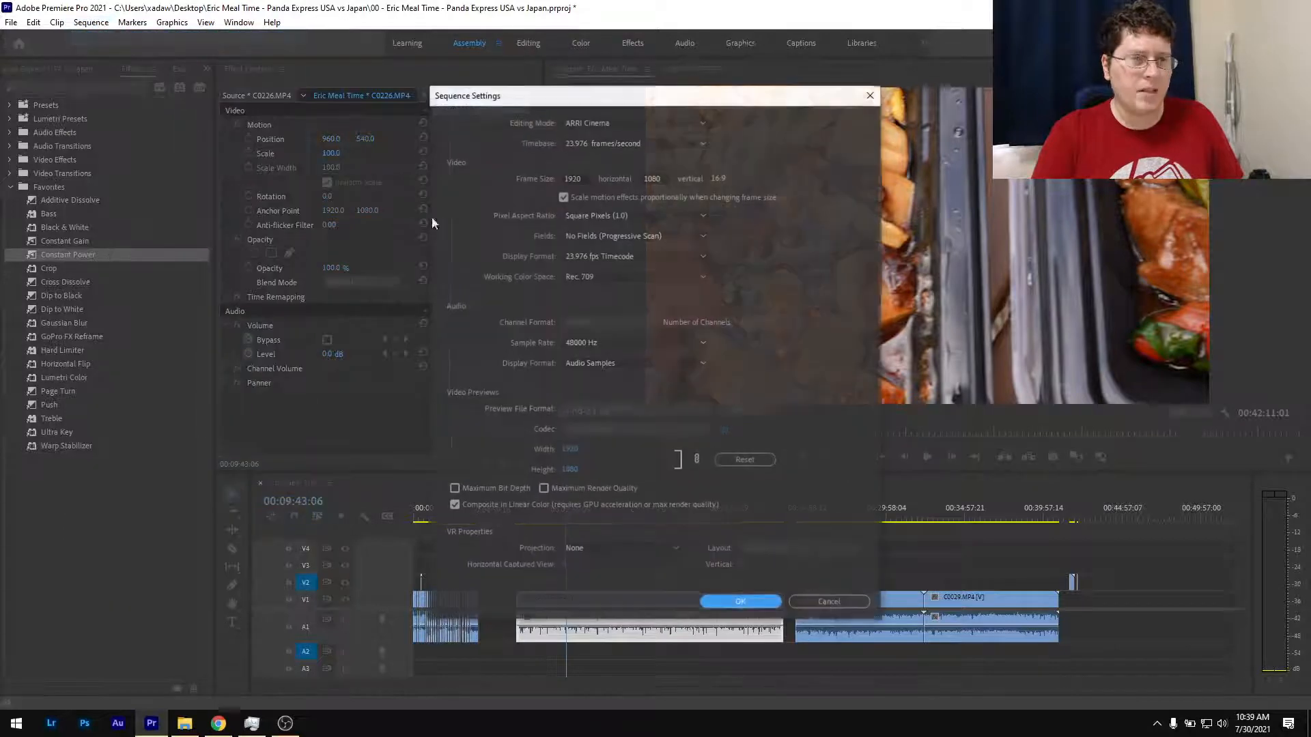
left_click(581, 176)
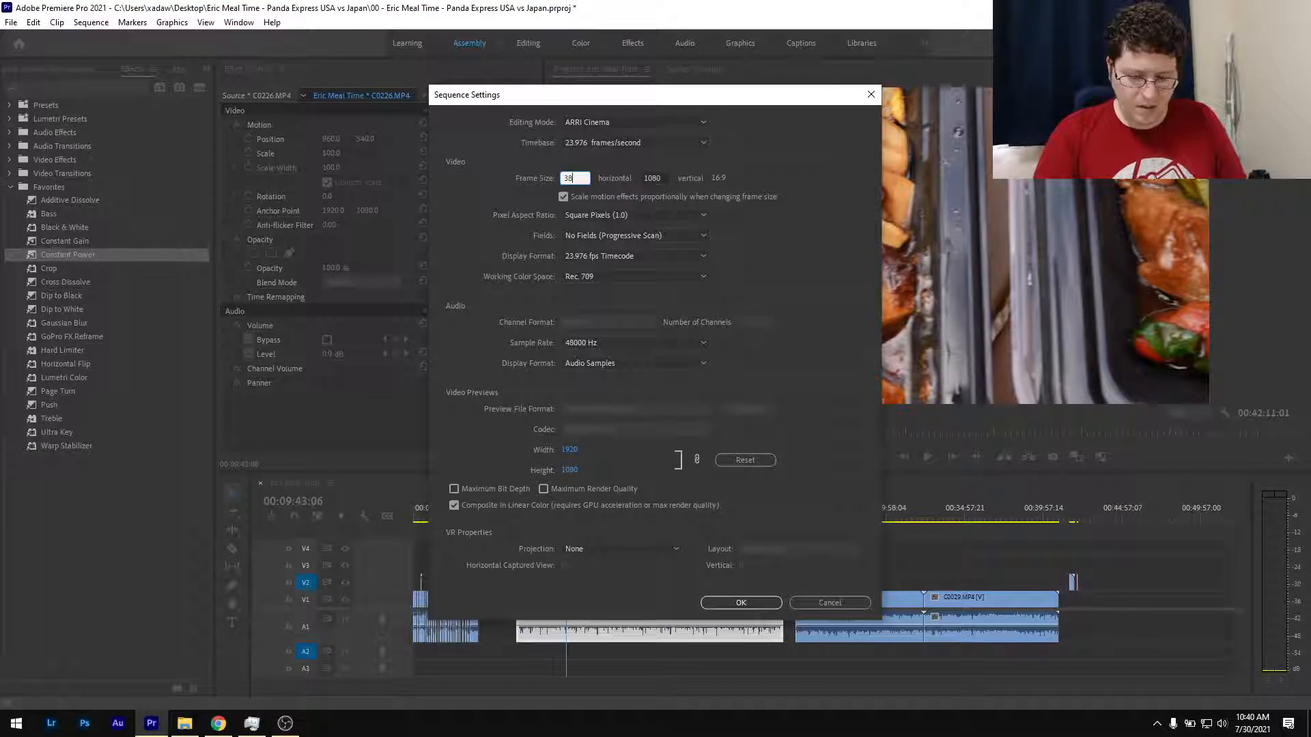
left_click(655, 176)
type("216")
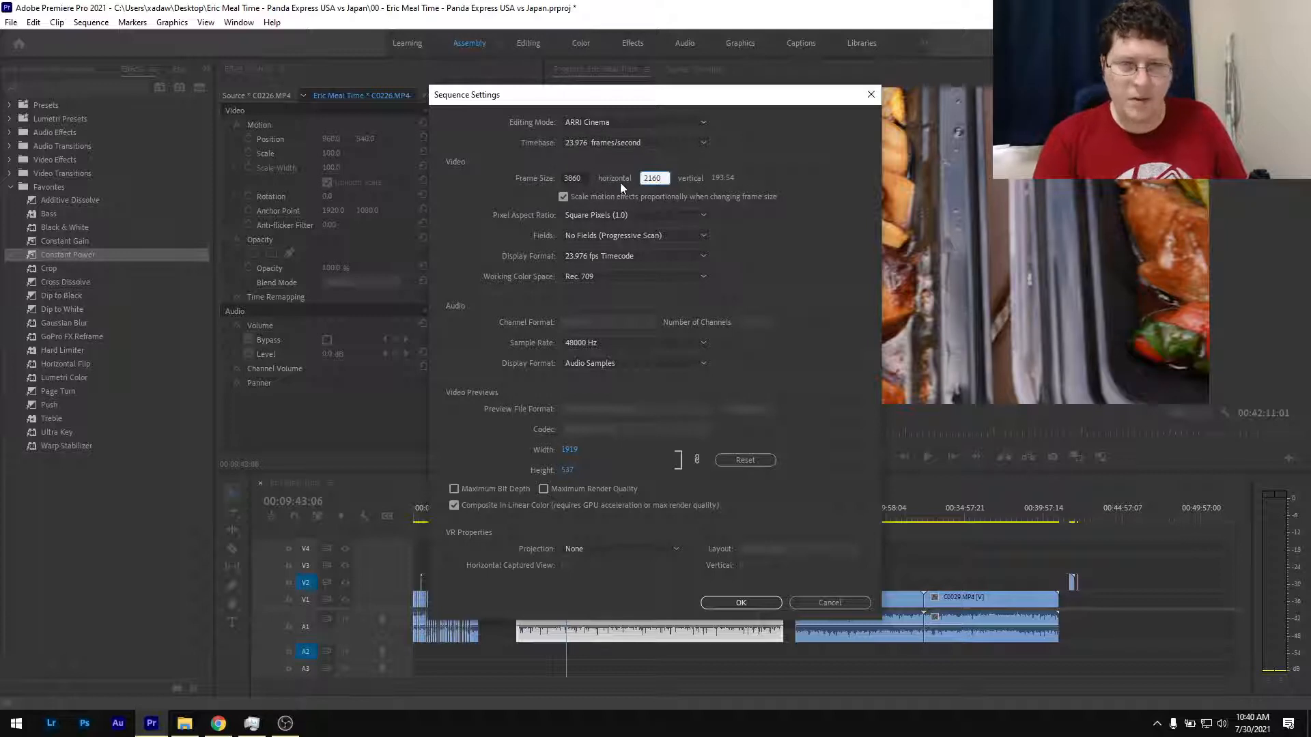
left_click(584, 177)
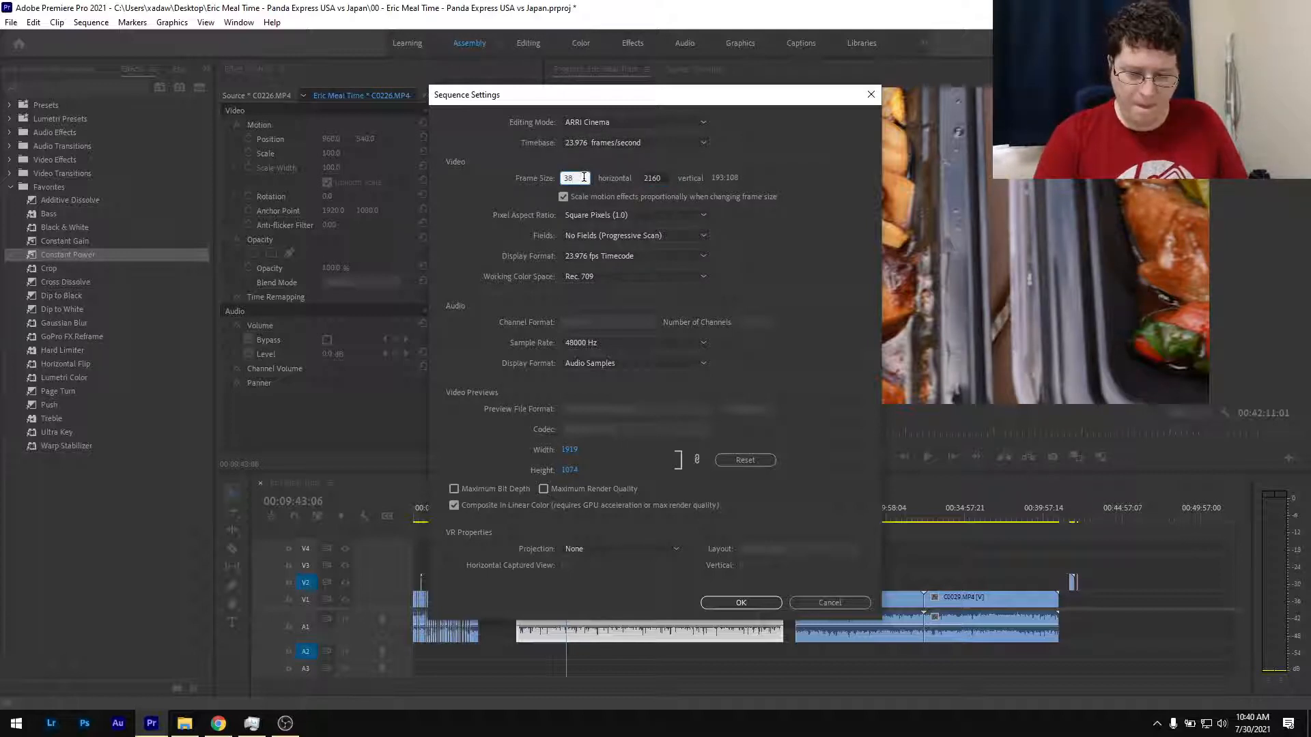
left_click(652, 178)
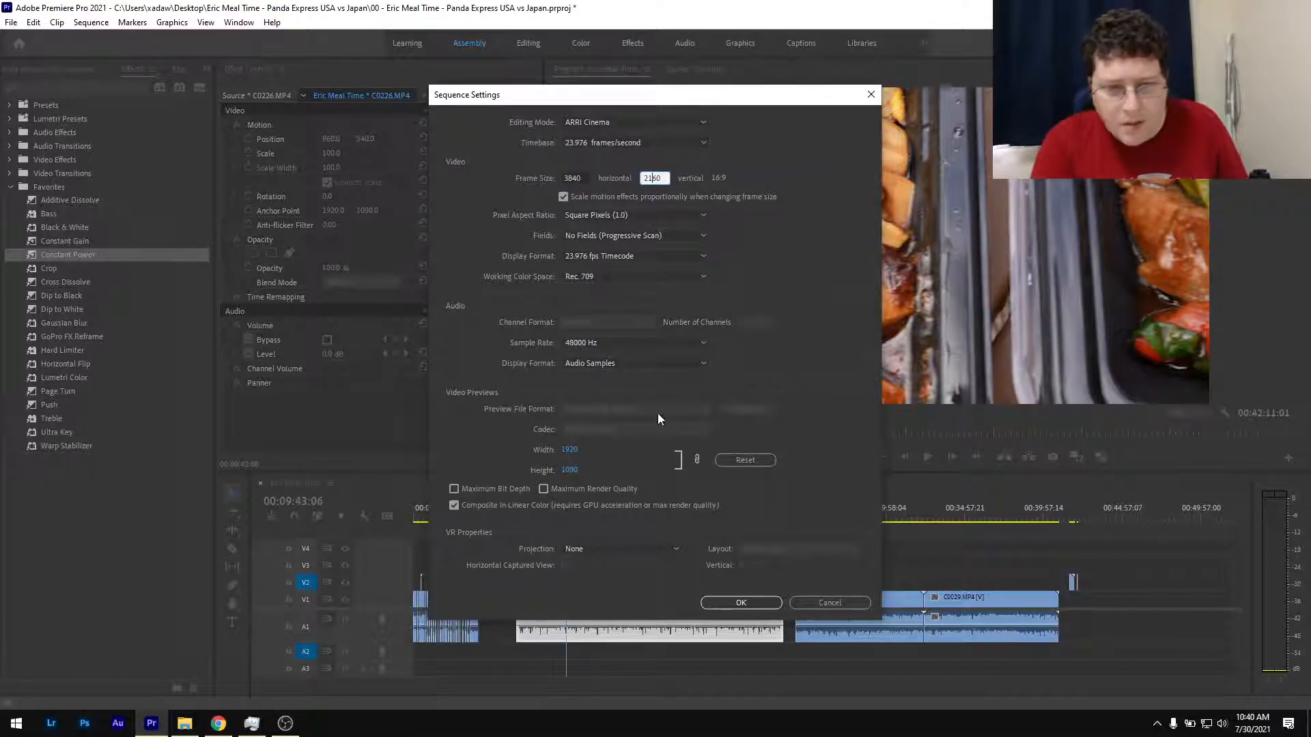
left_click(728, 601)
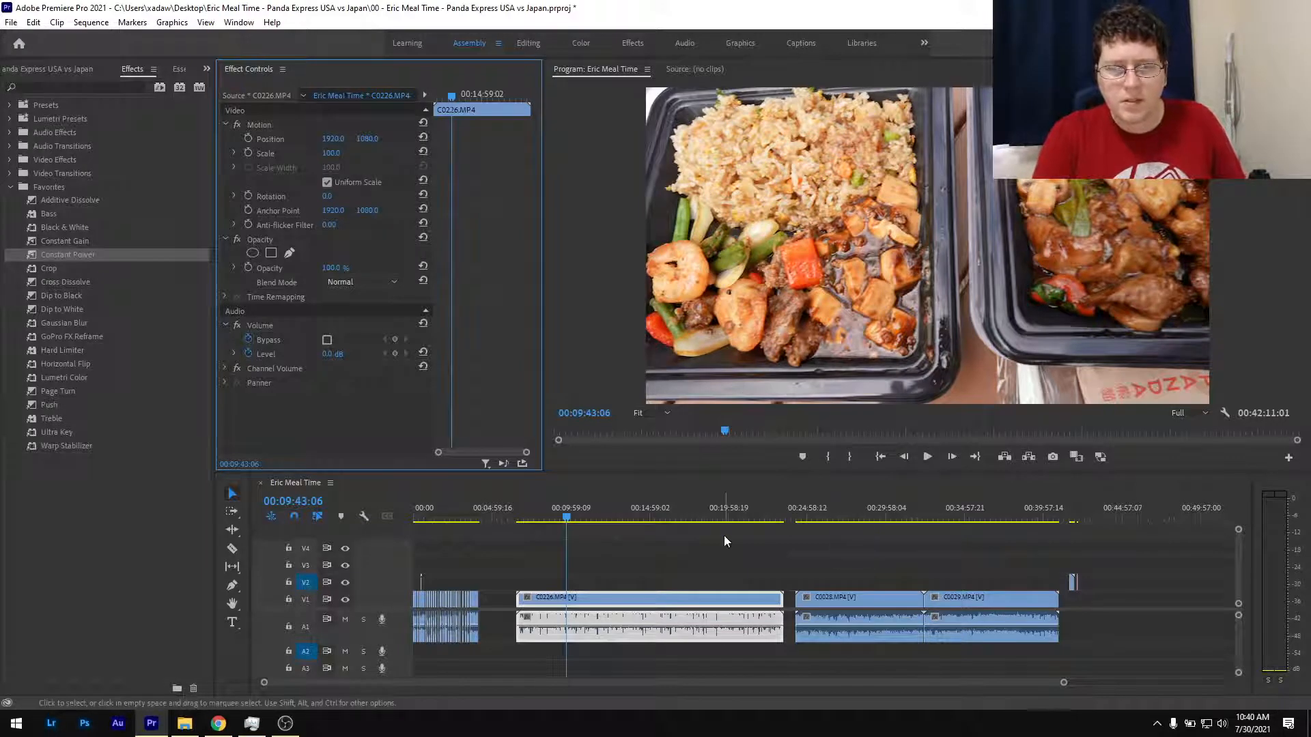
Check the C0028.MP4 footage at 00:28:32:00 in the enlarged frame, and save the project.
left_click(341, 151)
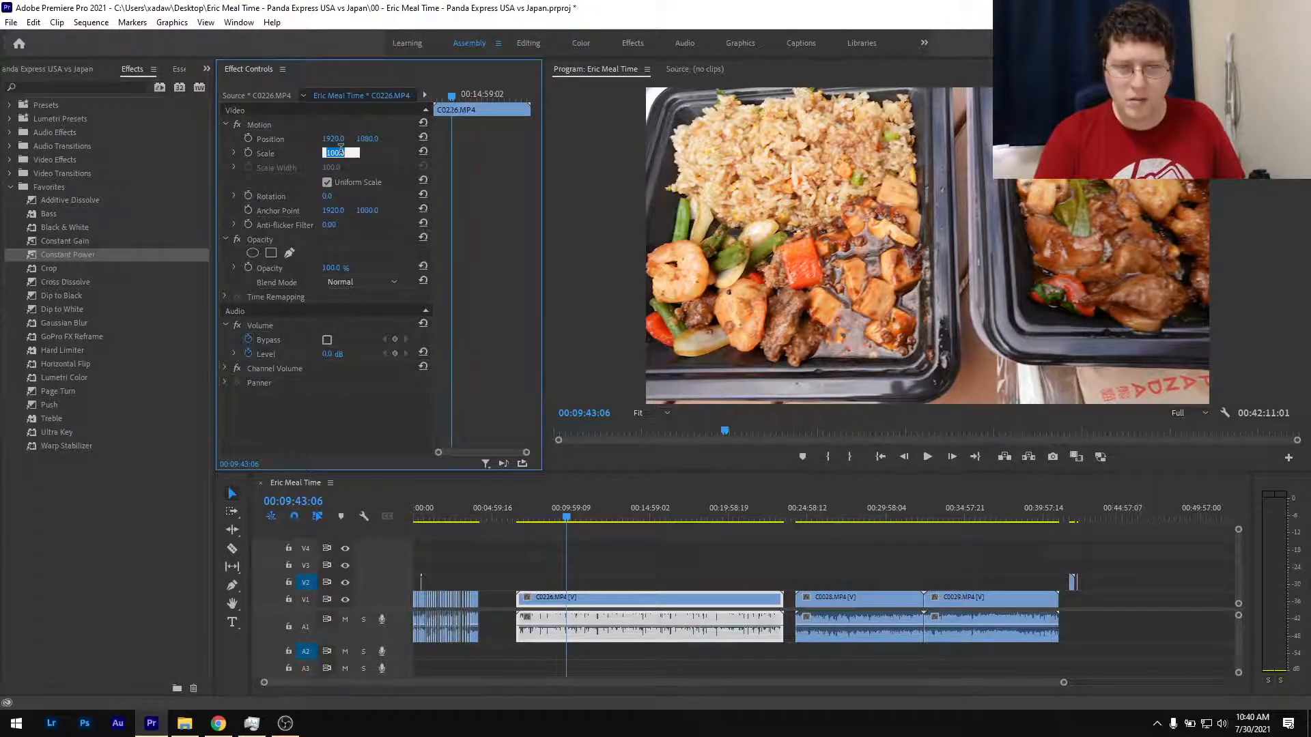
left_click(866, 513)
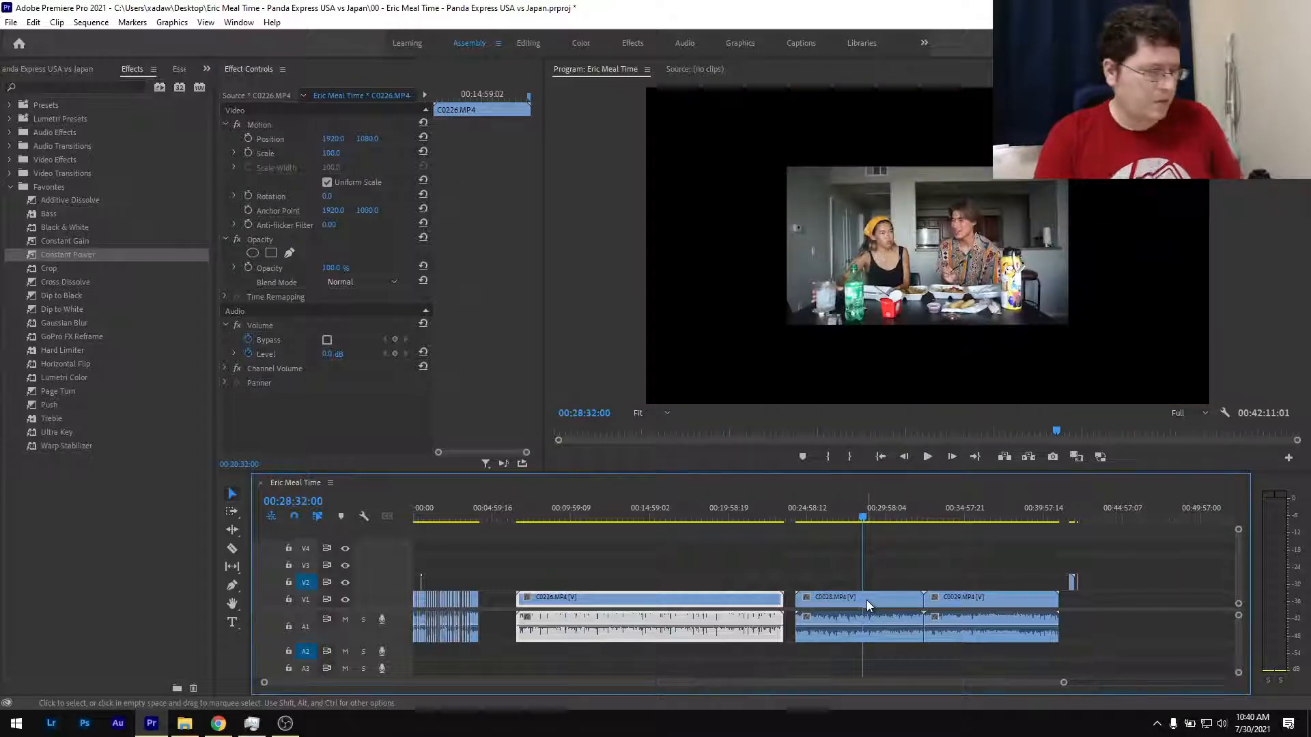
key("ctrl+s")
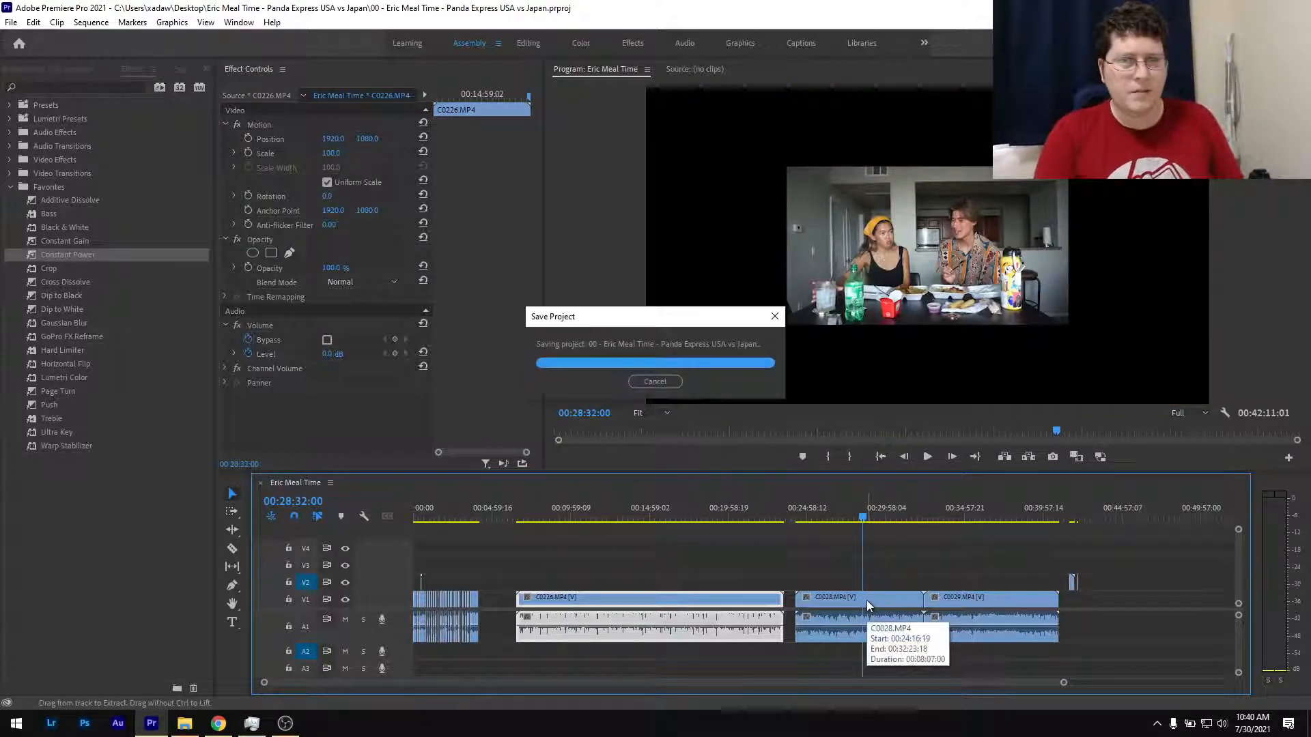
Set the scale of the C0028.MP4 clip to 200 so it fills the 4K frame.
left_click(866, 600)
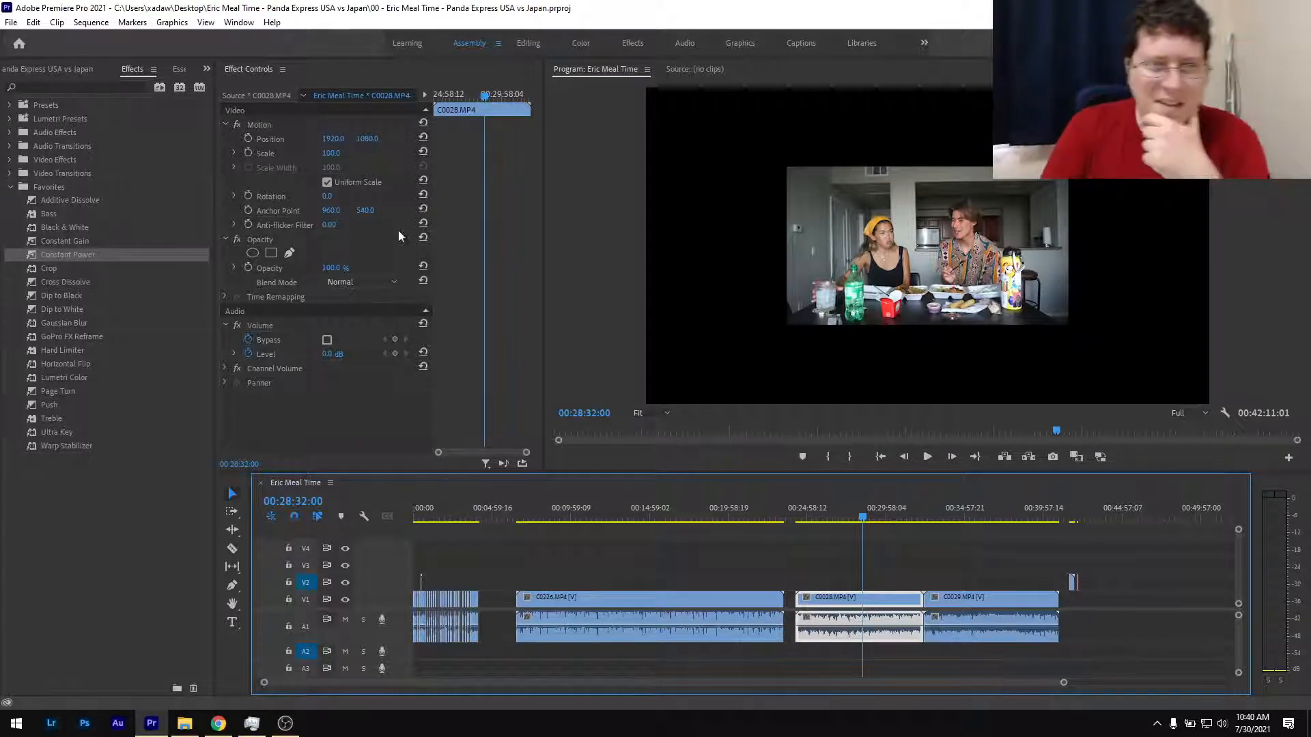
left_click(331, 154)
type("200")
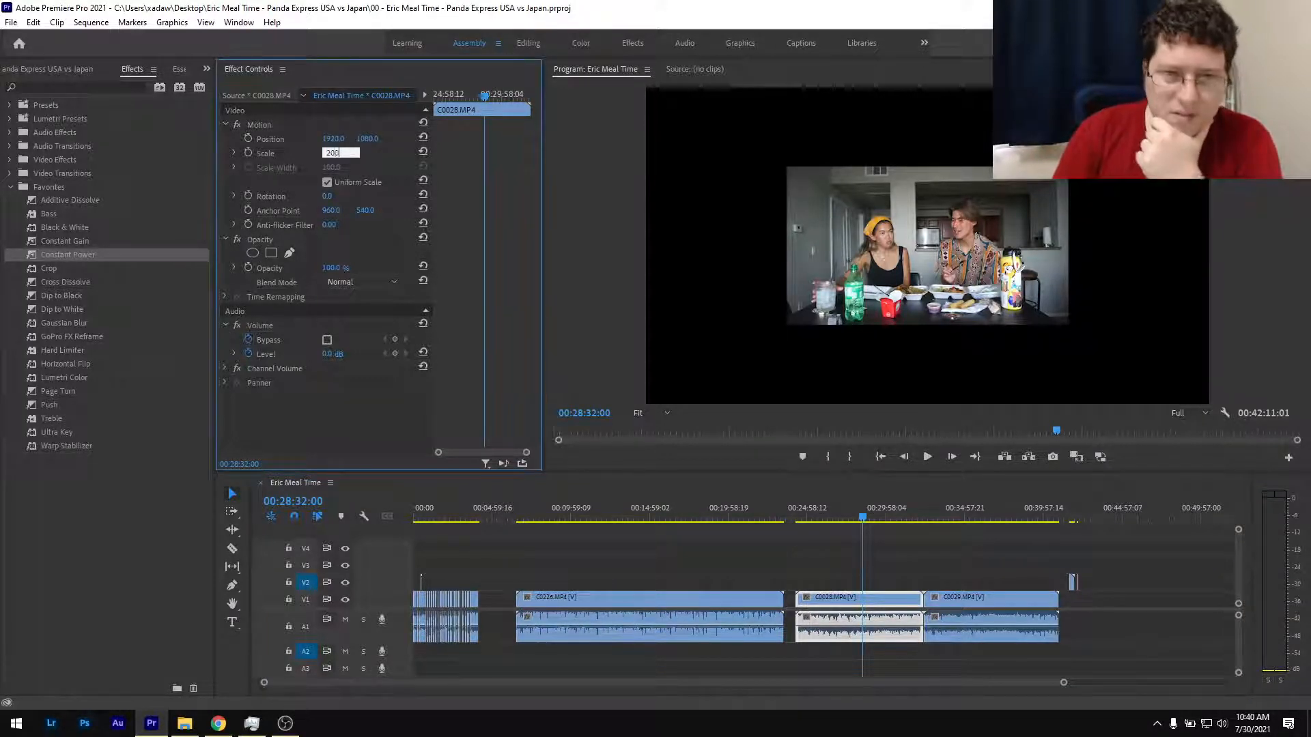
key("Return")
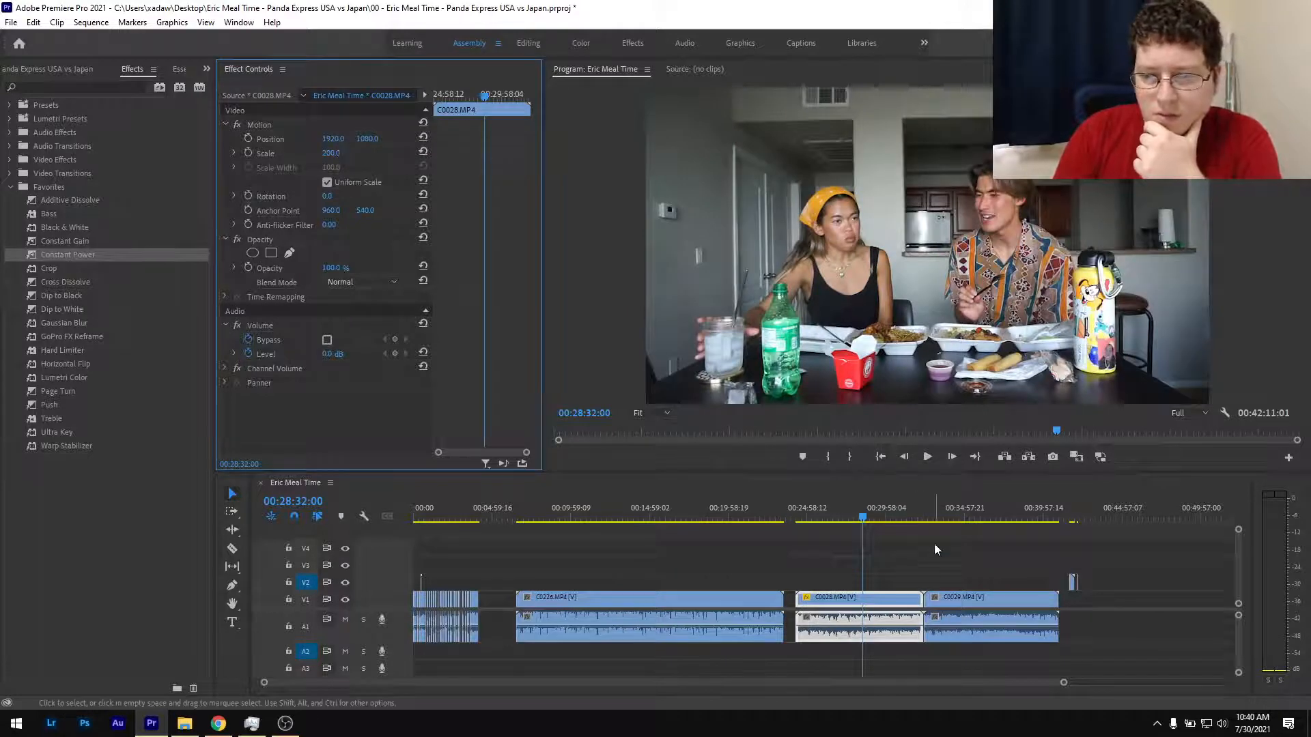
Set the scale of the C0029.MP4 clip to 200, checking its frame at 00:34:56:12.
left_click(966, 515)
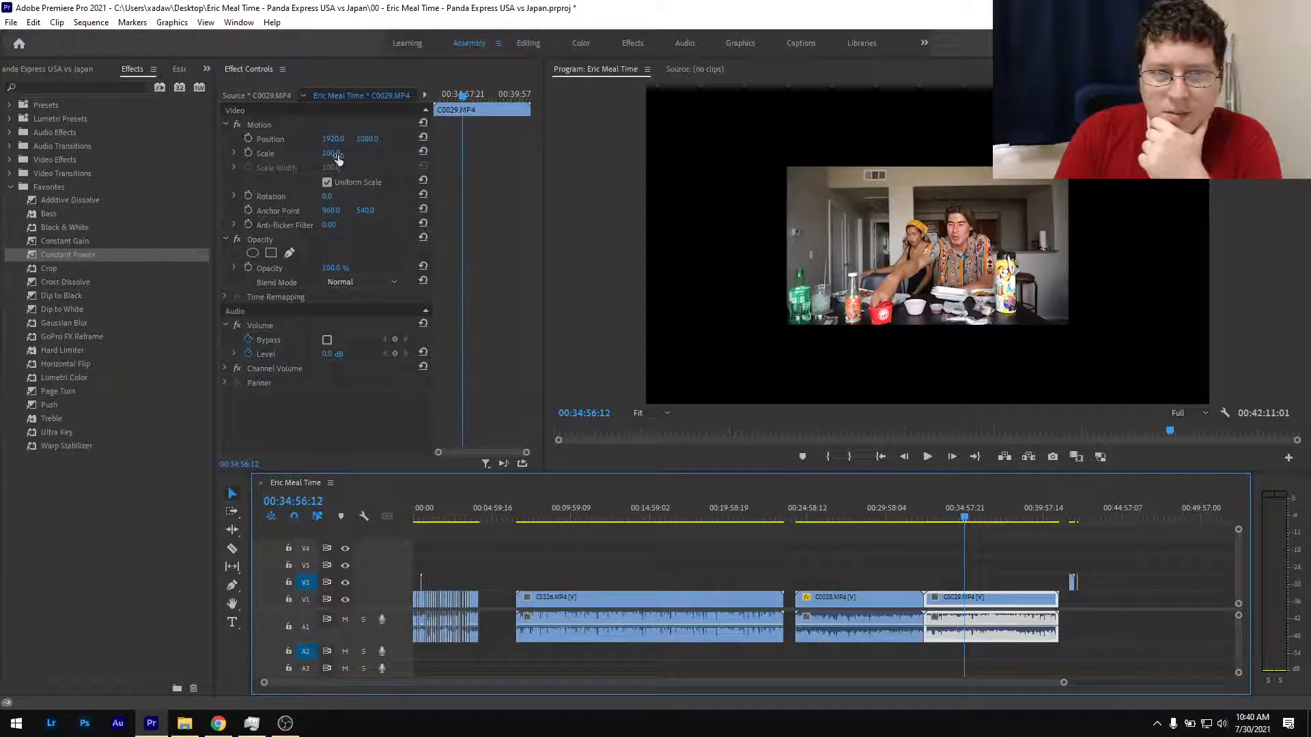
left_click(332, 153)
type("200")
key("Return")
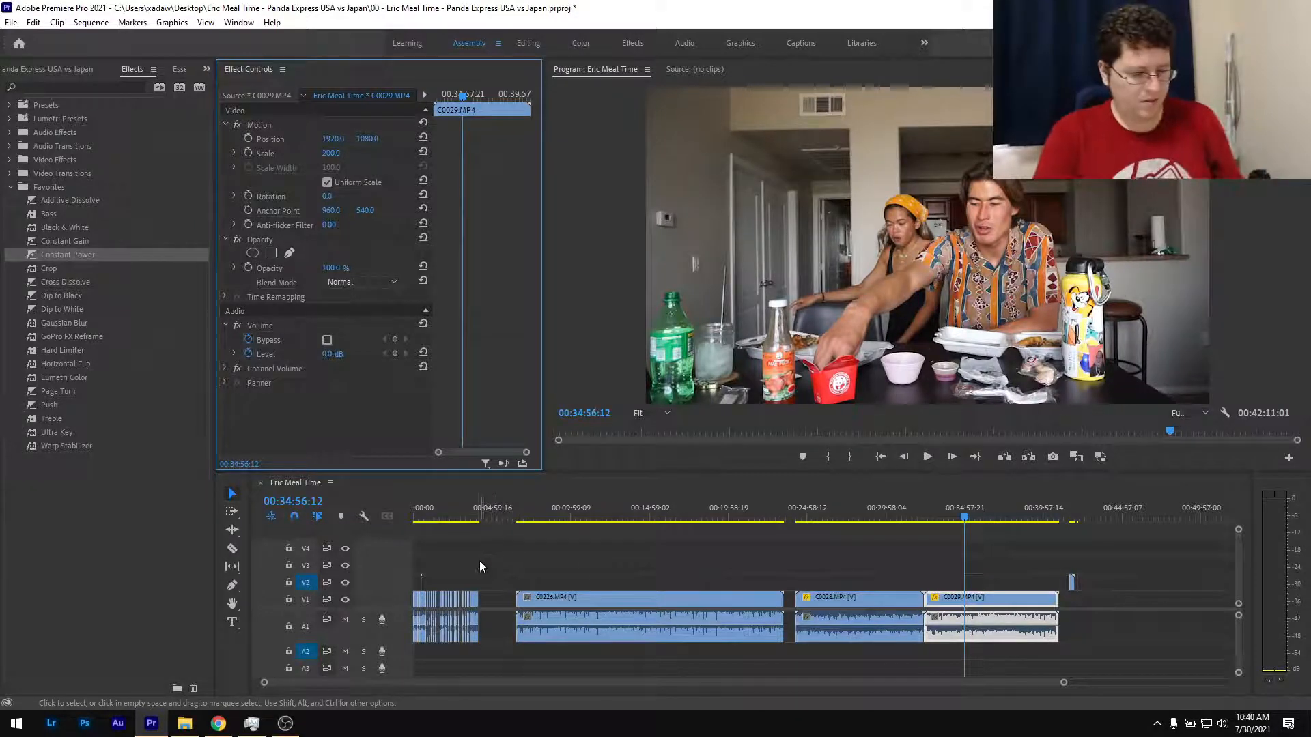
Set the scale of the short last C0027.MP4 clip at 00:04:11:11 to 200.
scroll(476, 571, "up", 6)
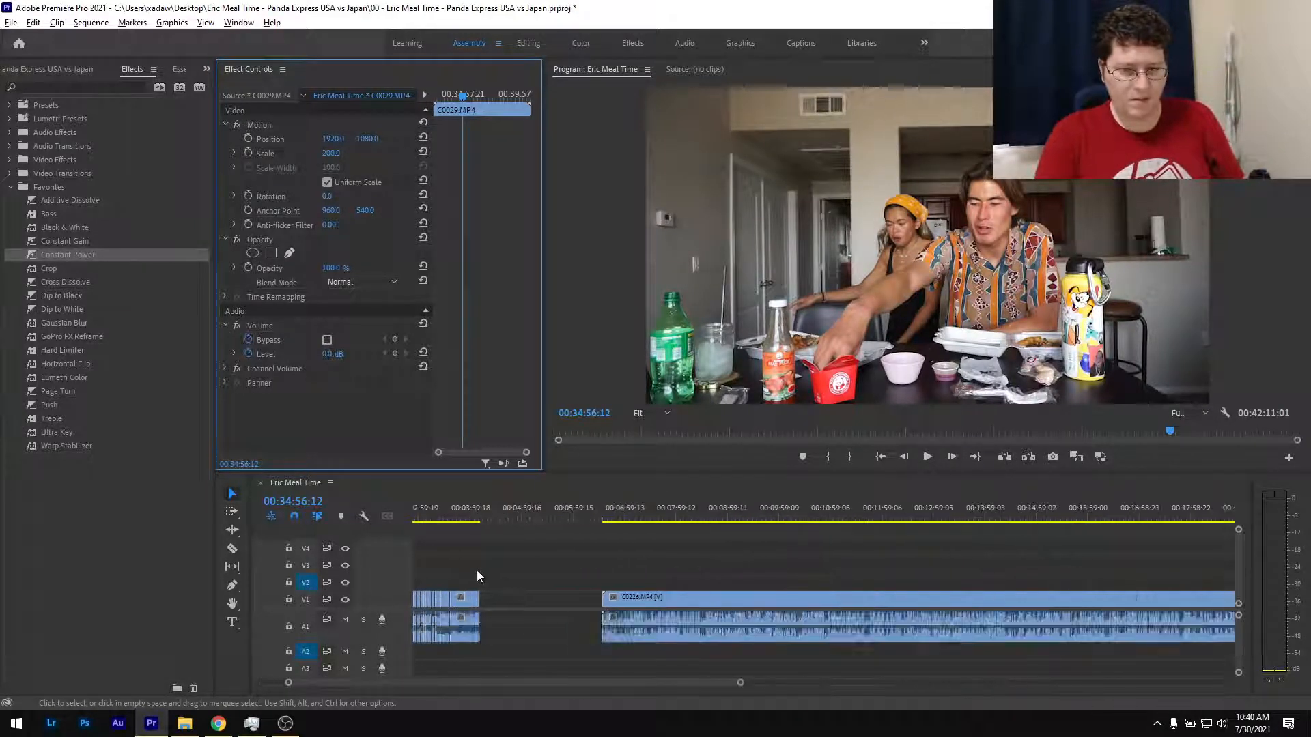
scroll(710, 579, "up", 2)
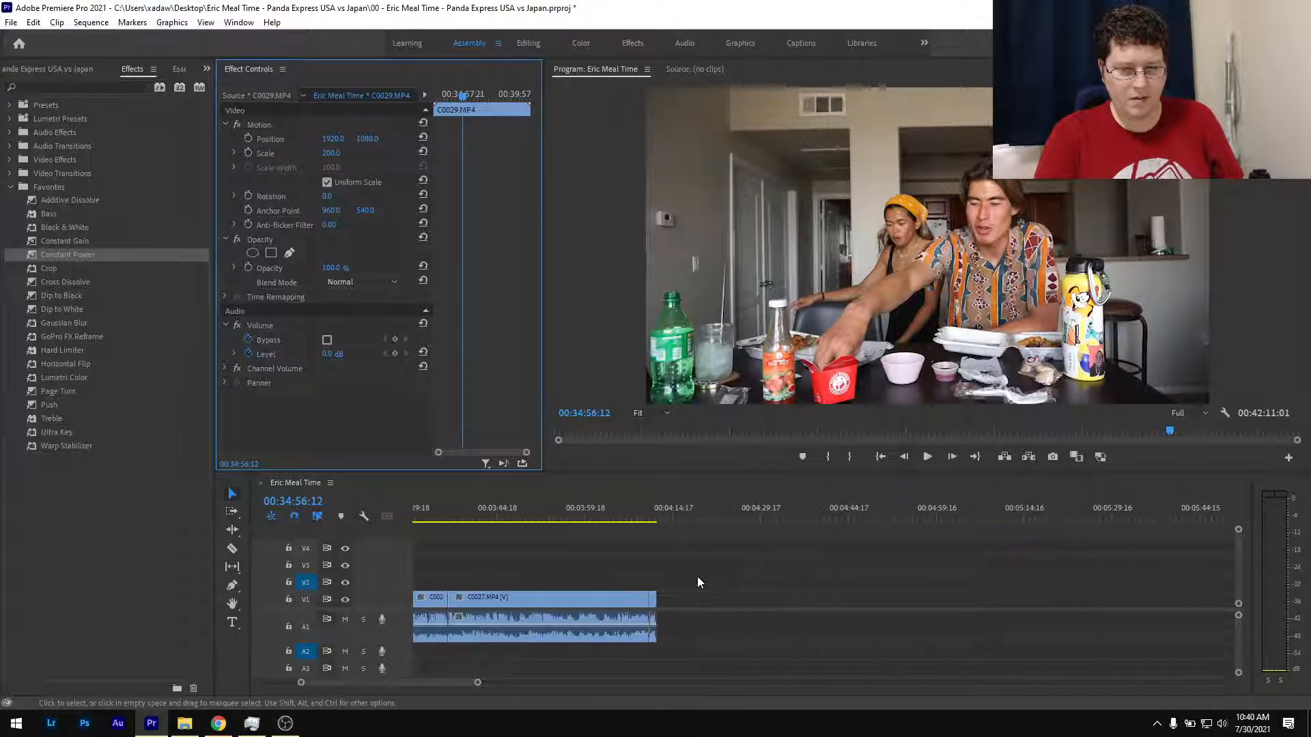
left_click(656, 511)
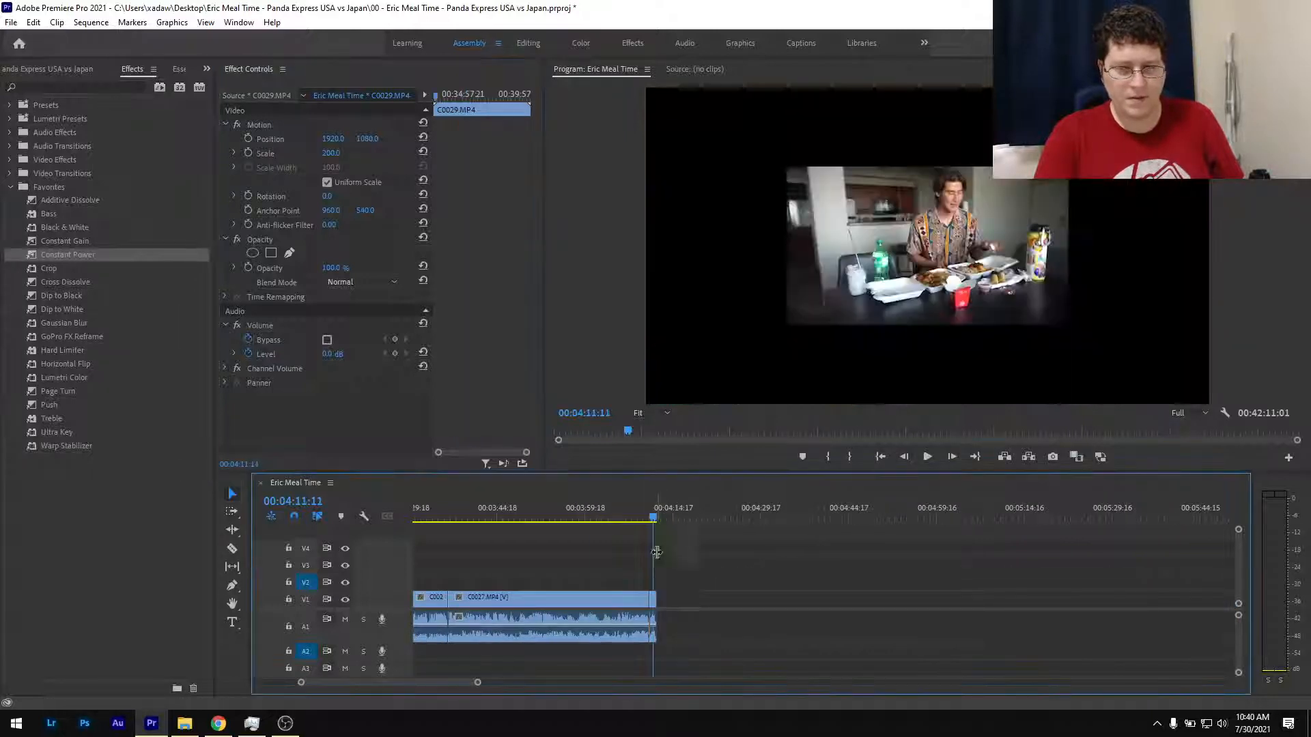
scroll(634, 552, "up", 1)
scroll(714, 601, "up", 1)
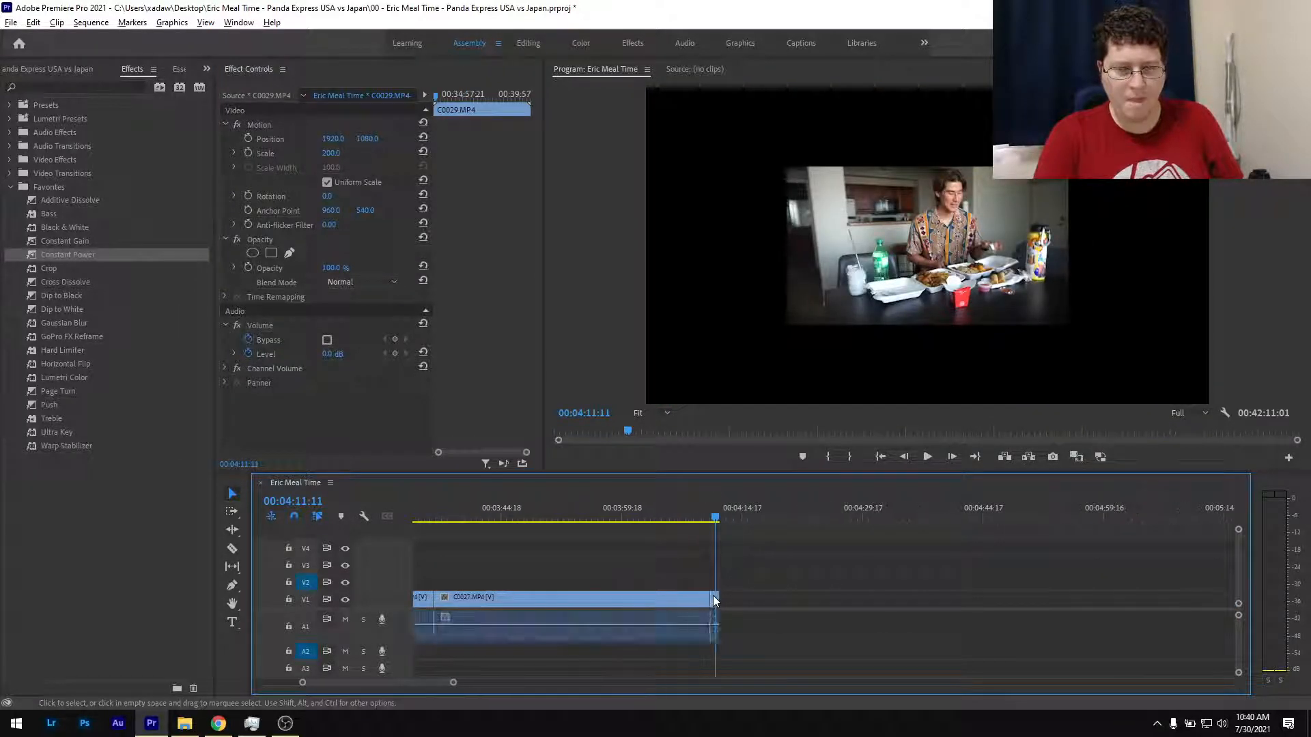
left_click(715, 599)
left_click(340, 152)
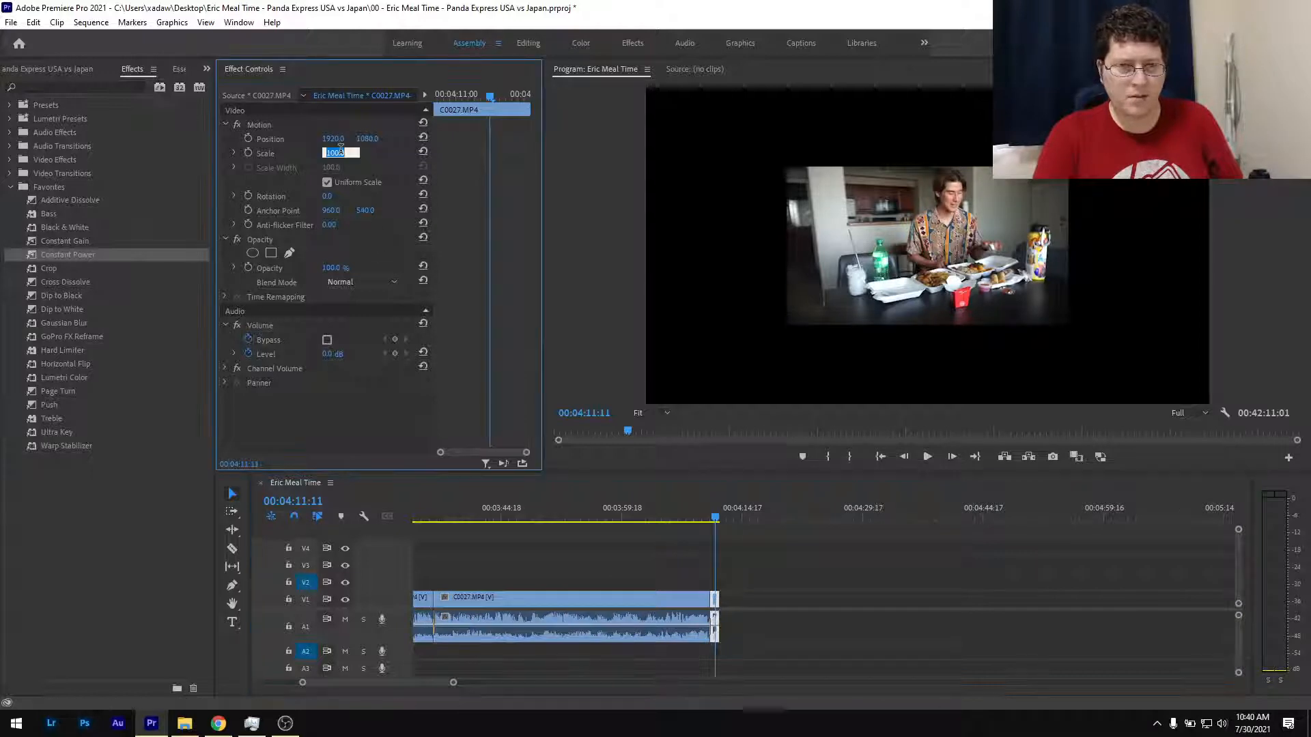
type("200")
key("Return")
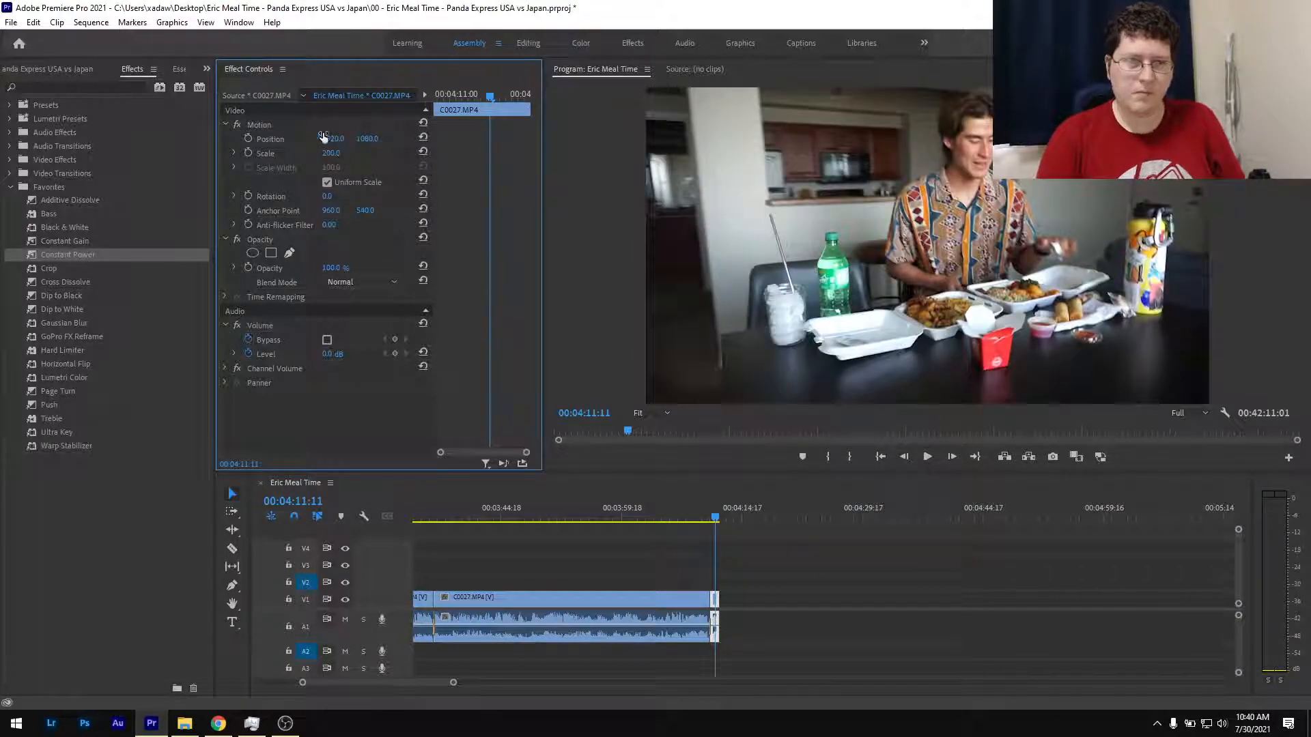
Copy the Motion settings of the short last C0027.MP4 clip and paste them onto the three C0027.MP4 clips before it.
right_click(321, 133)
left_click(344, 205)
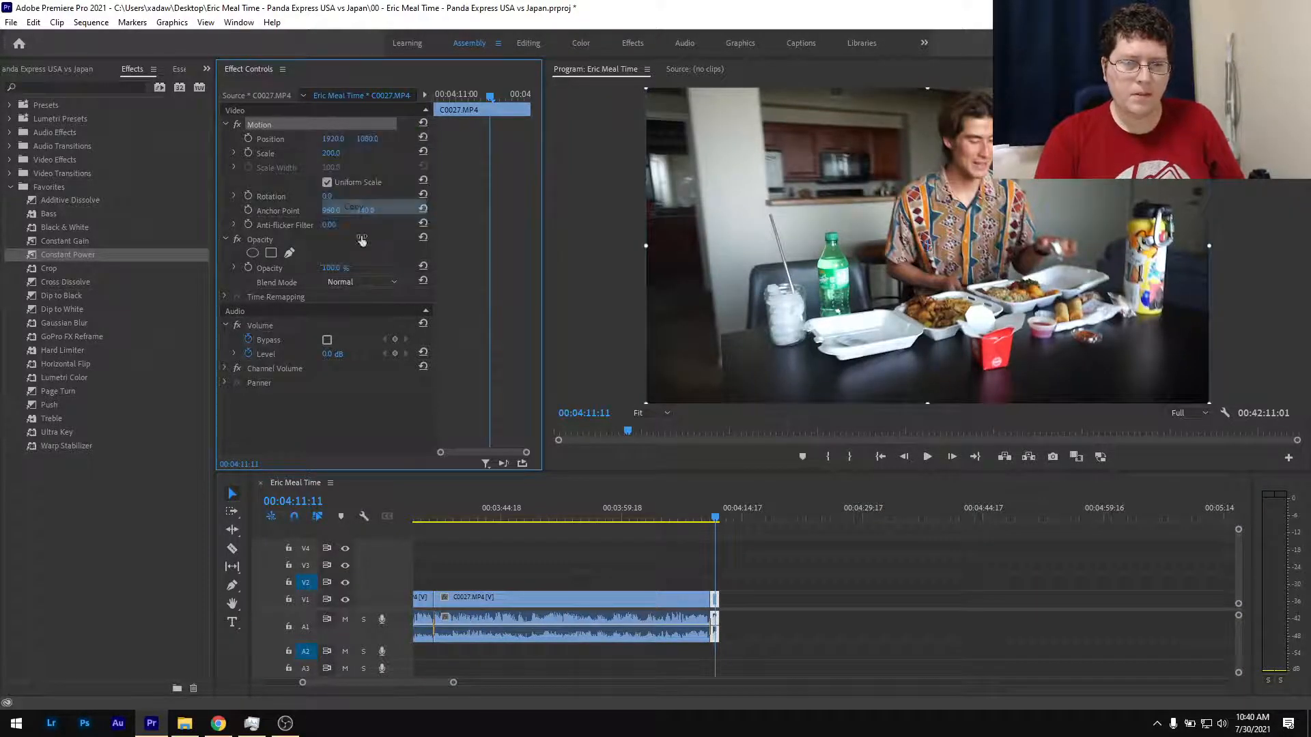
scroll(654, 619, "up", 6)
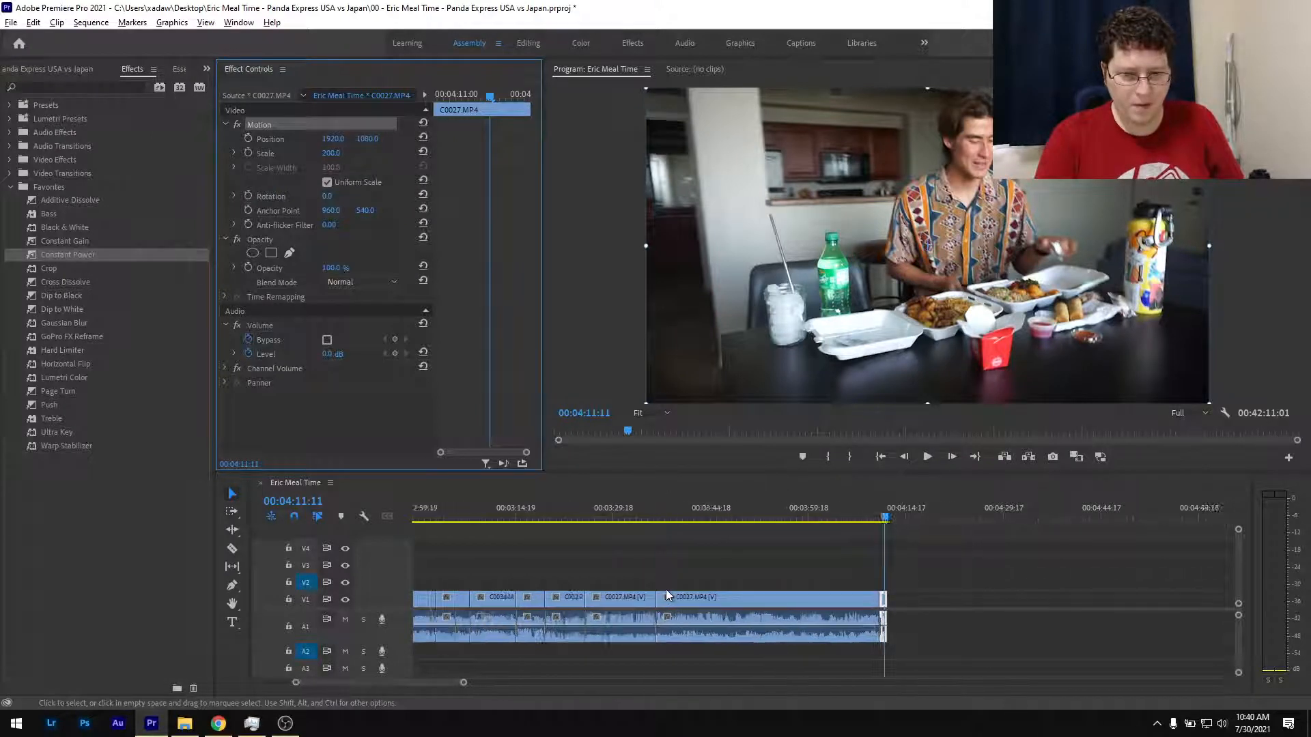
scroll(665, 593, "up", 2)
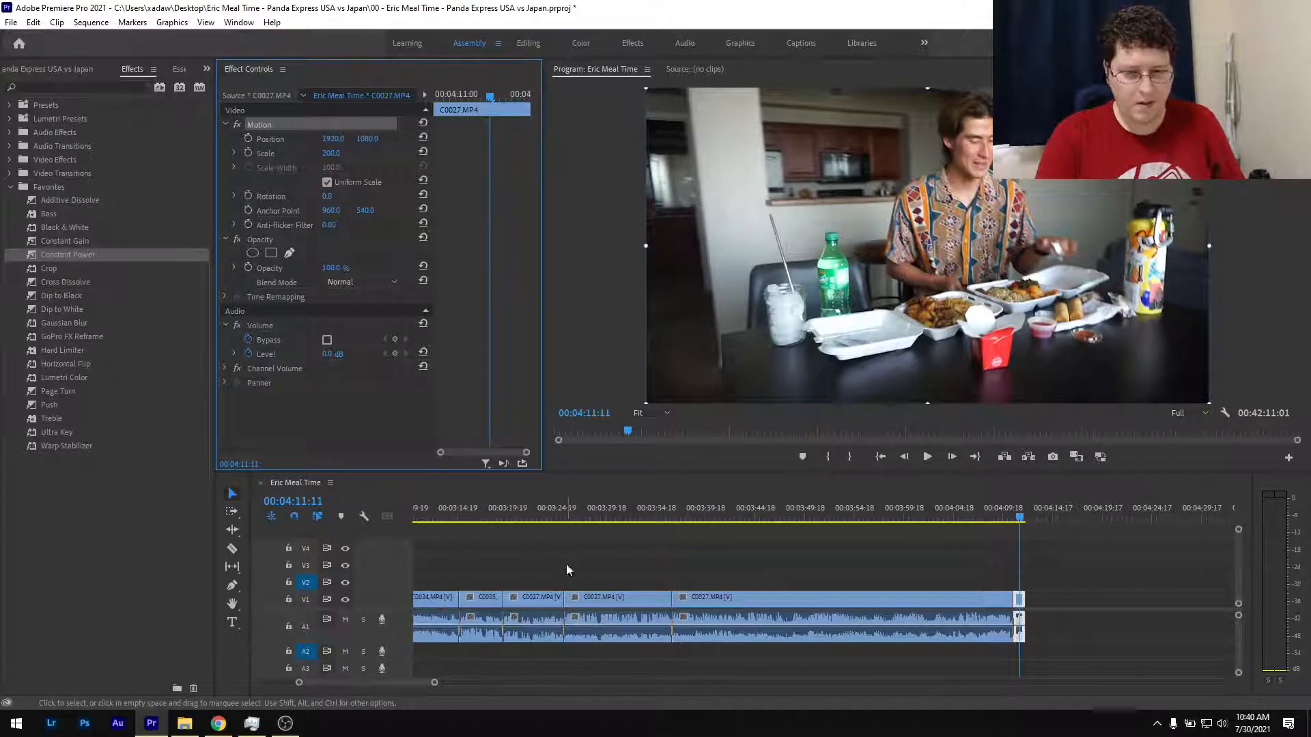
left_click(544, 581)
left_click_drag(545, 581, 730, 619)
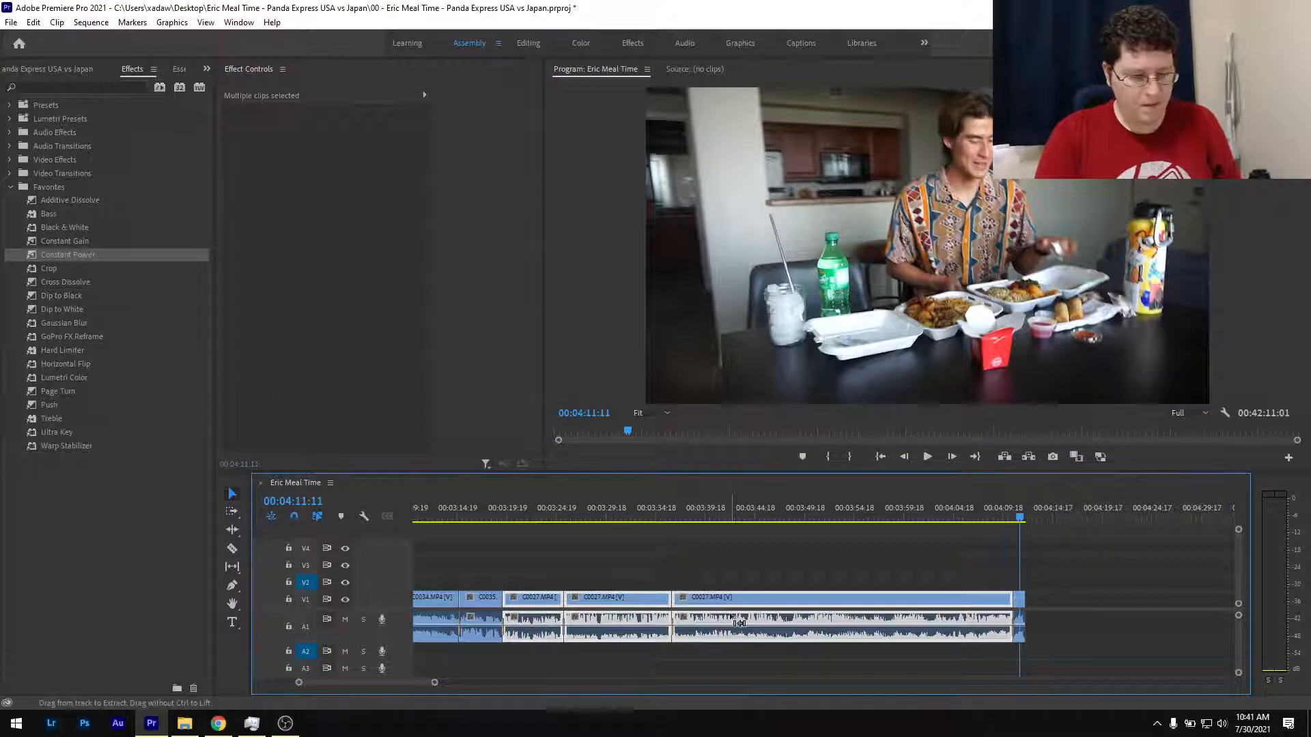
scroll(732, 614, "up", 3)
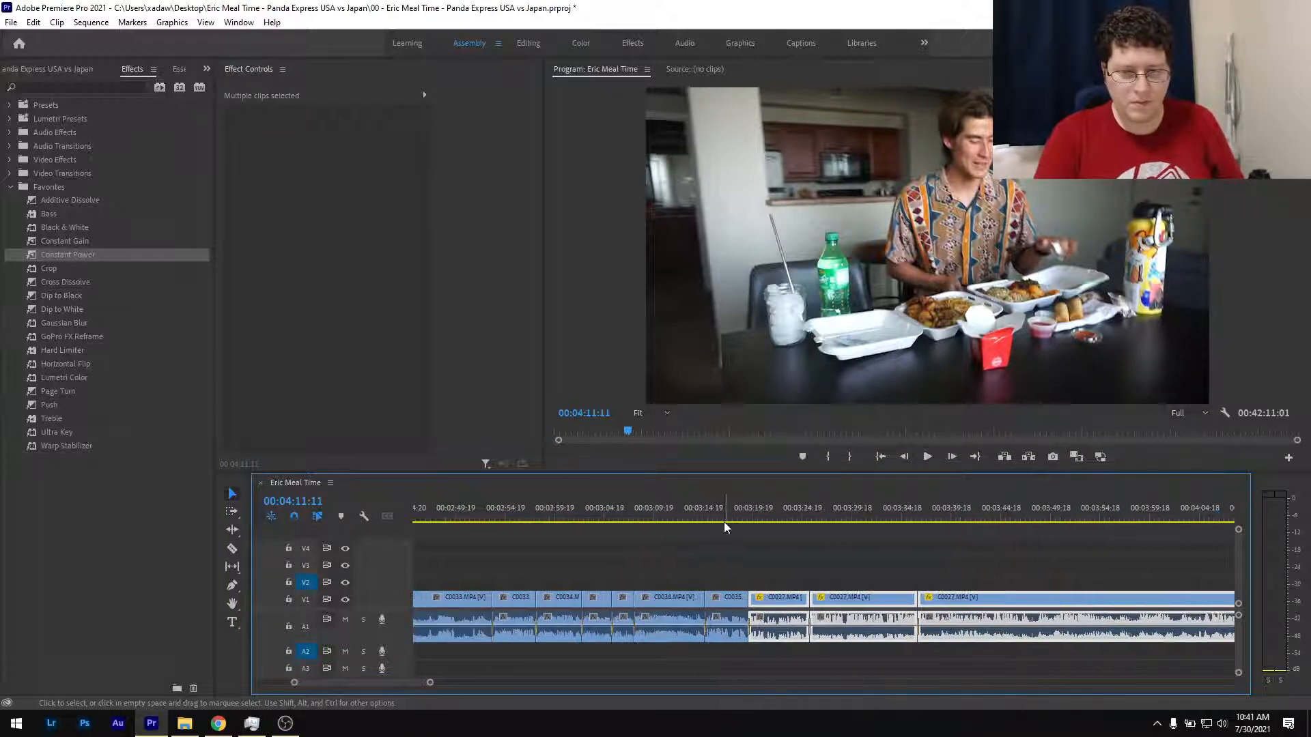
Apply the copied Motion settings to all remaining opening-section clips before the C0027.MP4 clips, including the short clip on V2.
left_click(723, 522)
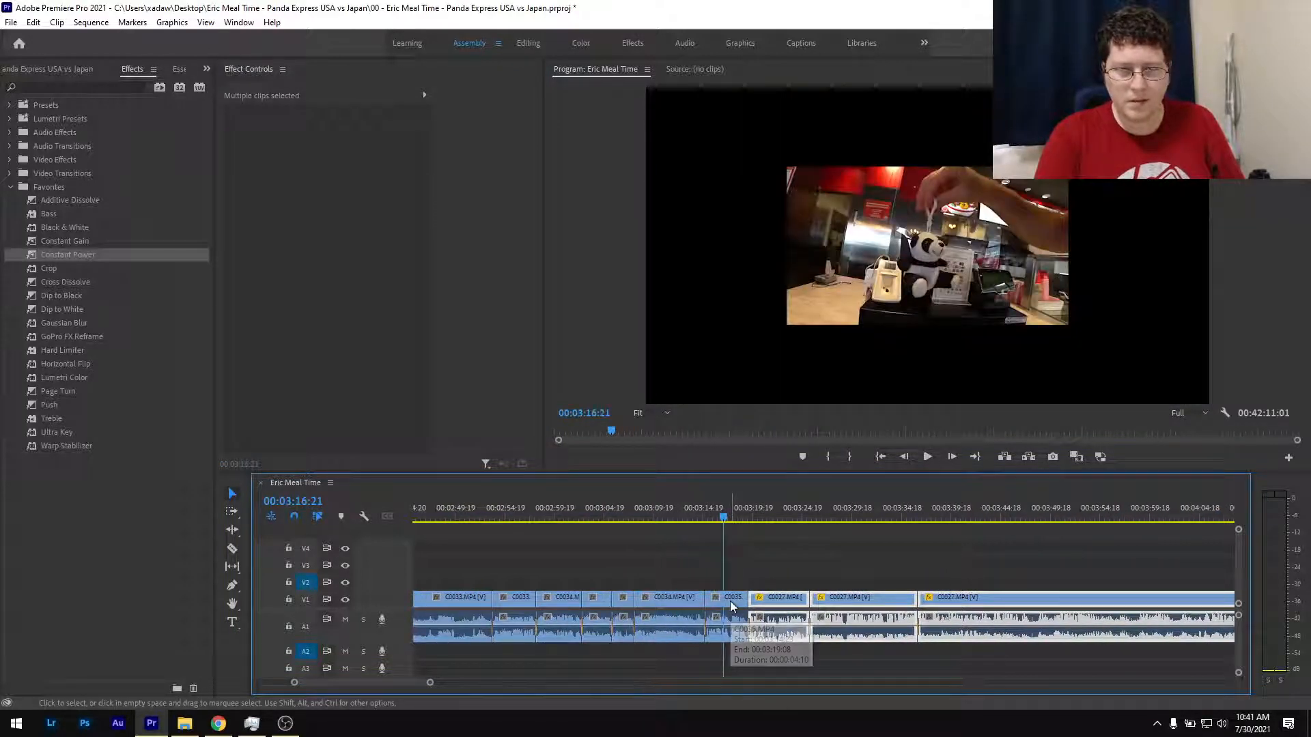
key("minus")
key("minus")
key("minus")
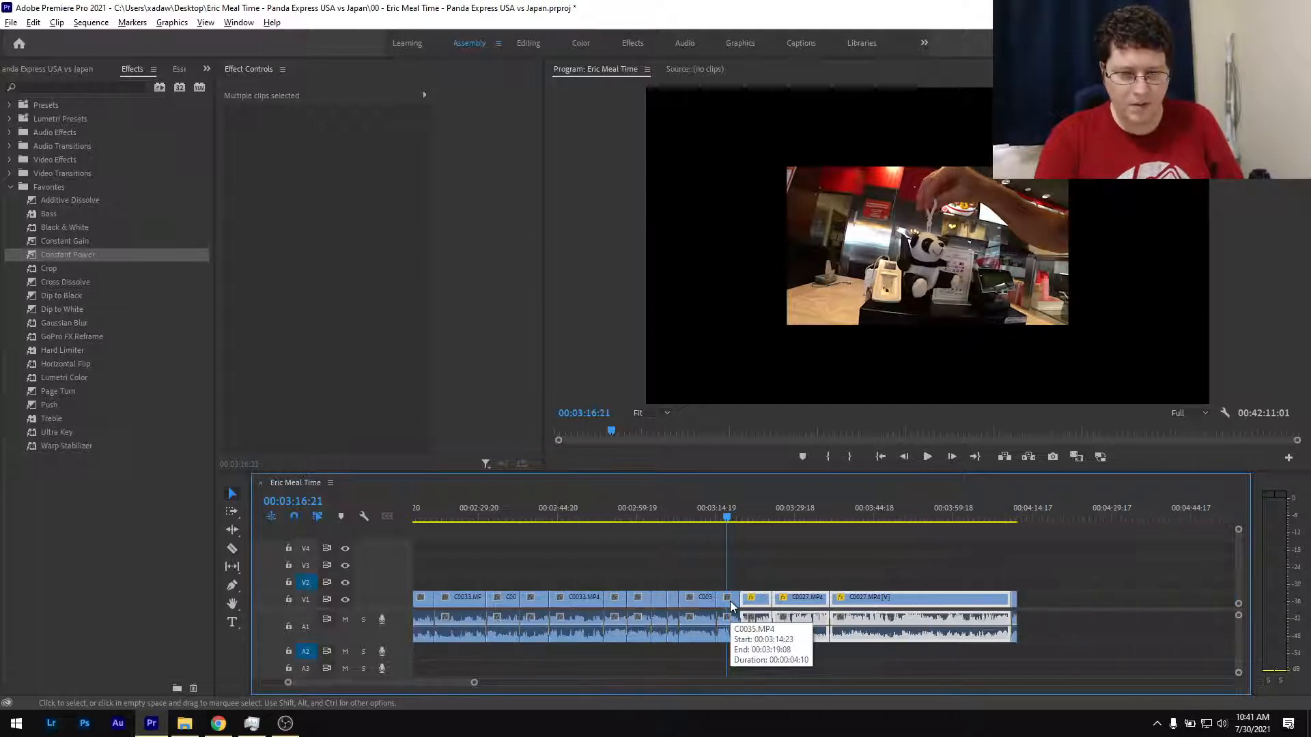
key("minus")
key("minus")
scroll(730, 606, "down", 3)
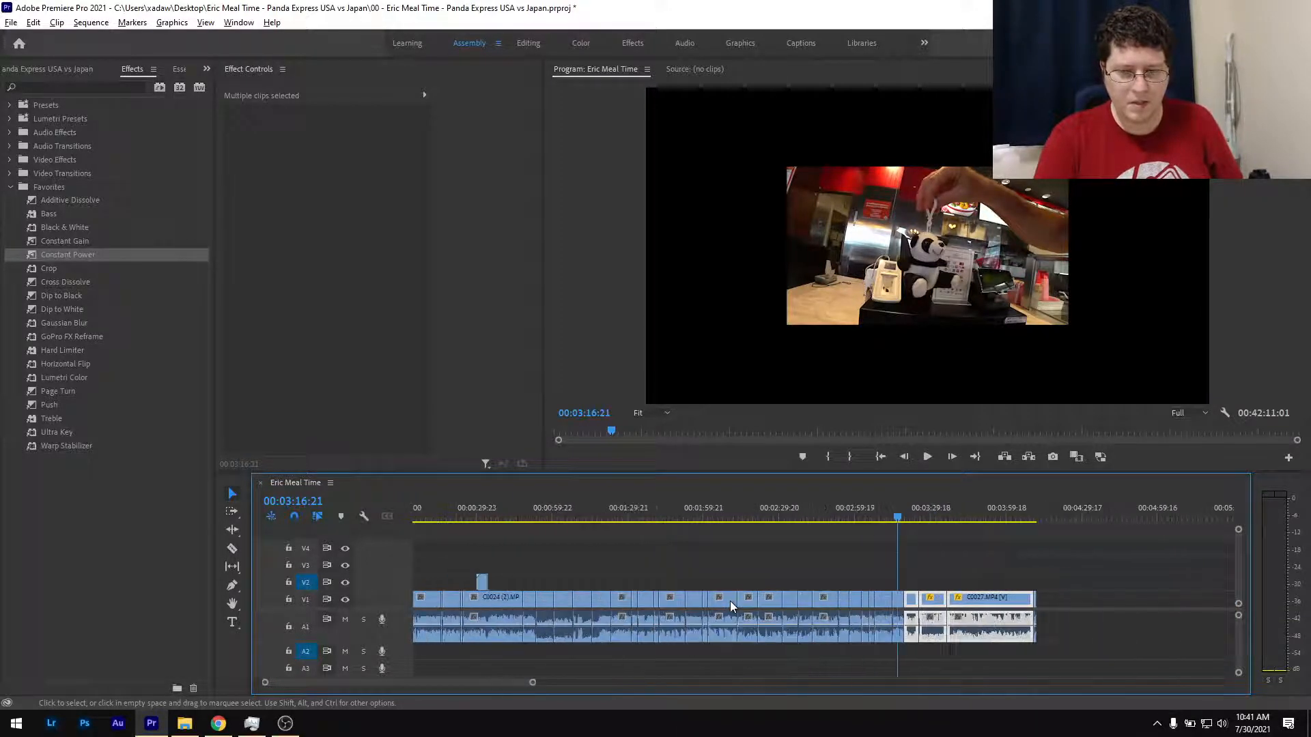
left_click(899, 521)
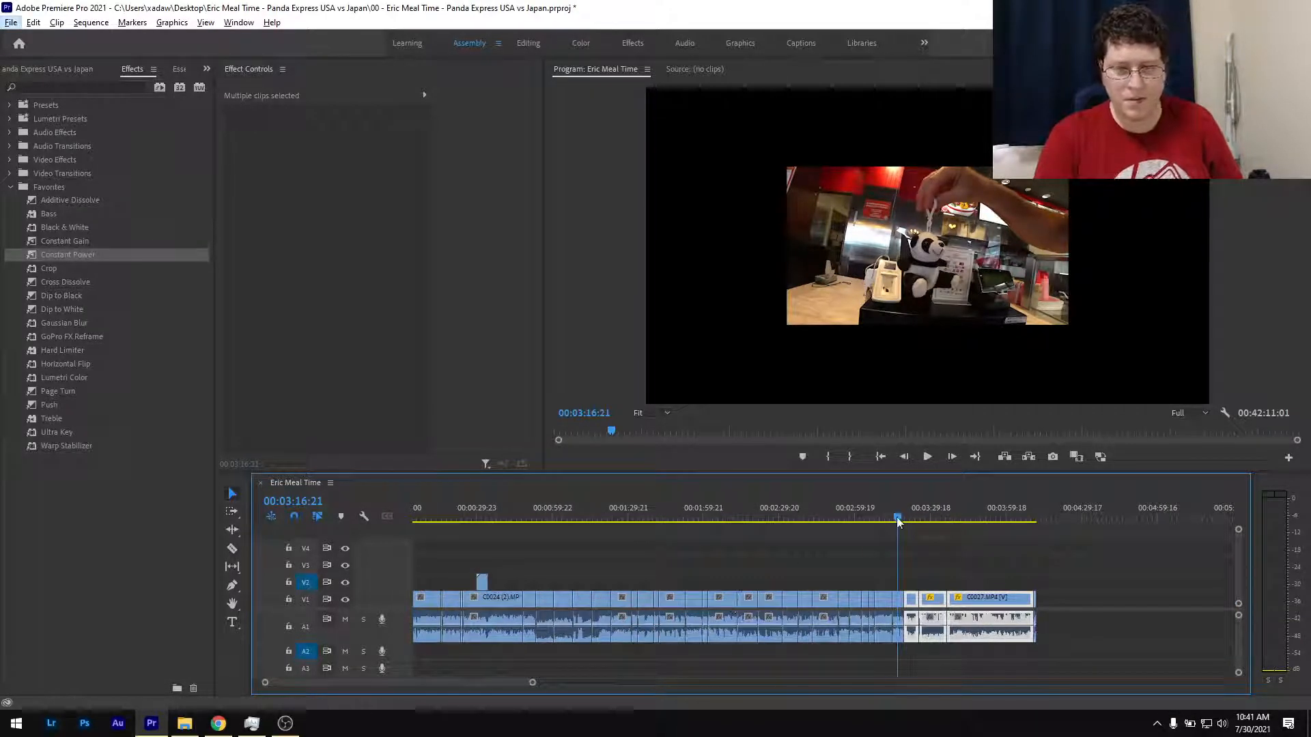
left_click_drag(899, 521, 1031, 586)
left_click_drag(906, 573, 404, 638)
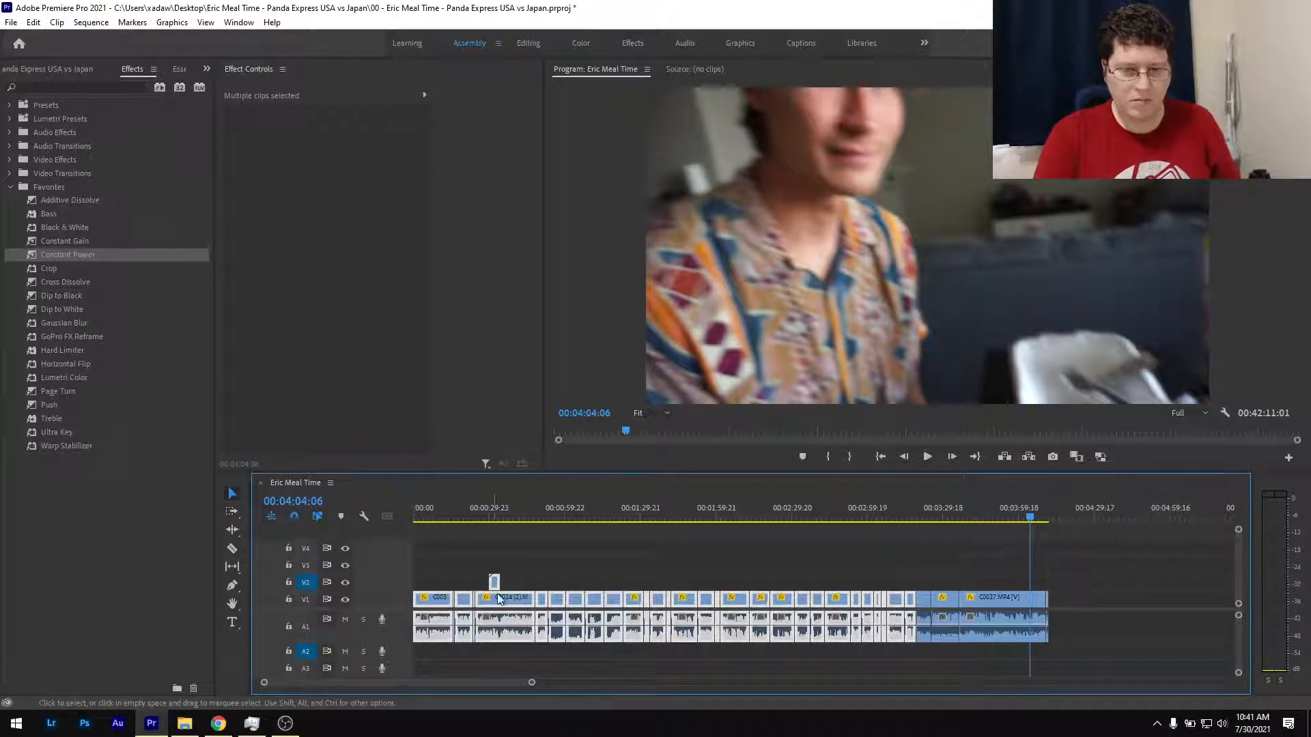
Check the rescaled frames at 00:01:23:07, 00:01:45:12 and 00:01:37:09, and review the Motion settings of the C0033.MP4 clip.
left_click(541, 552)
left_click_drag(487, 523, 623, 521)
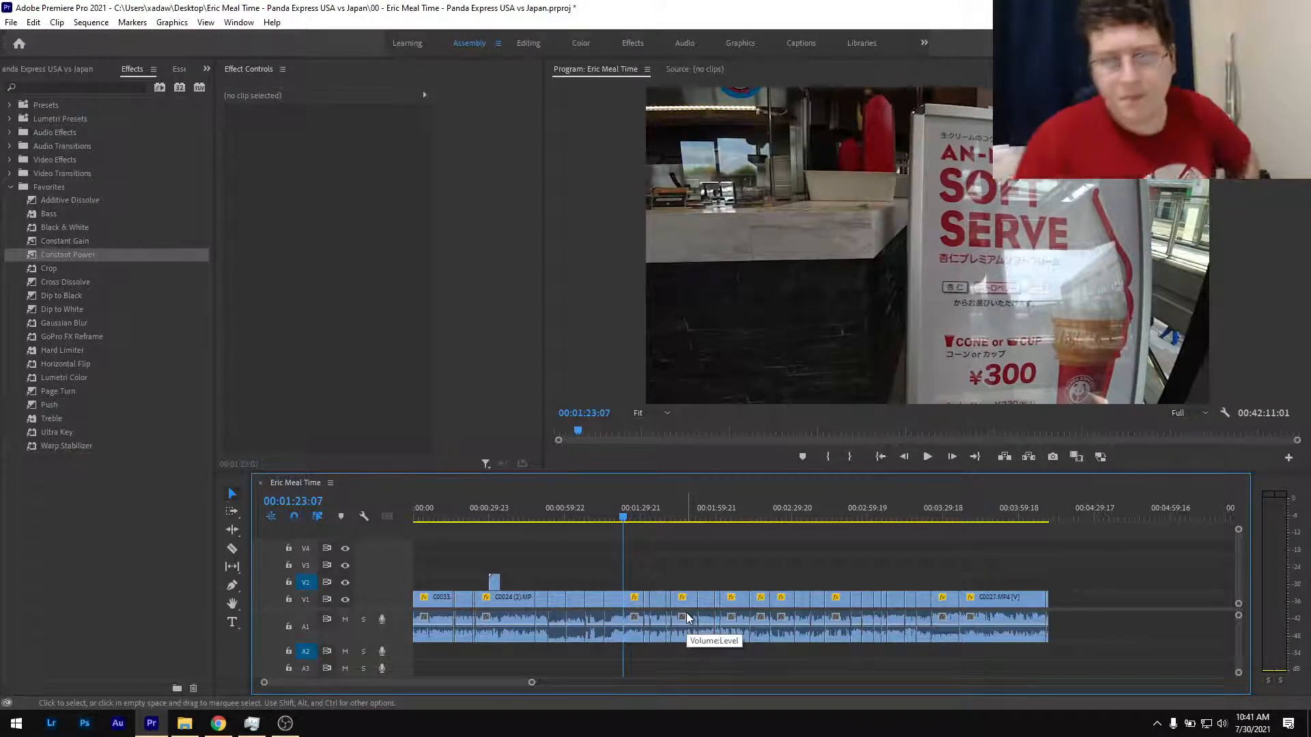
left_click(681, 518)
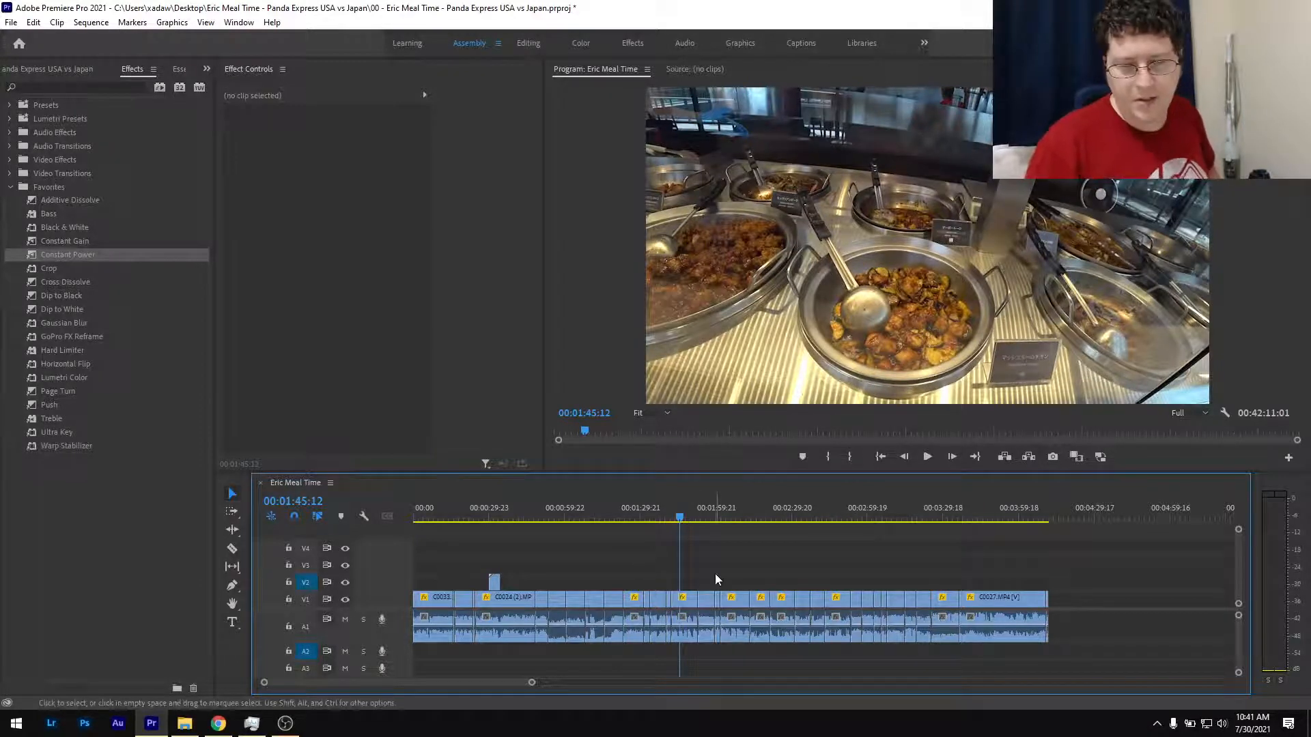
left_click(686, 600)
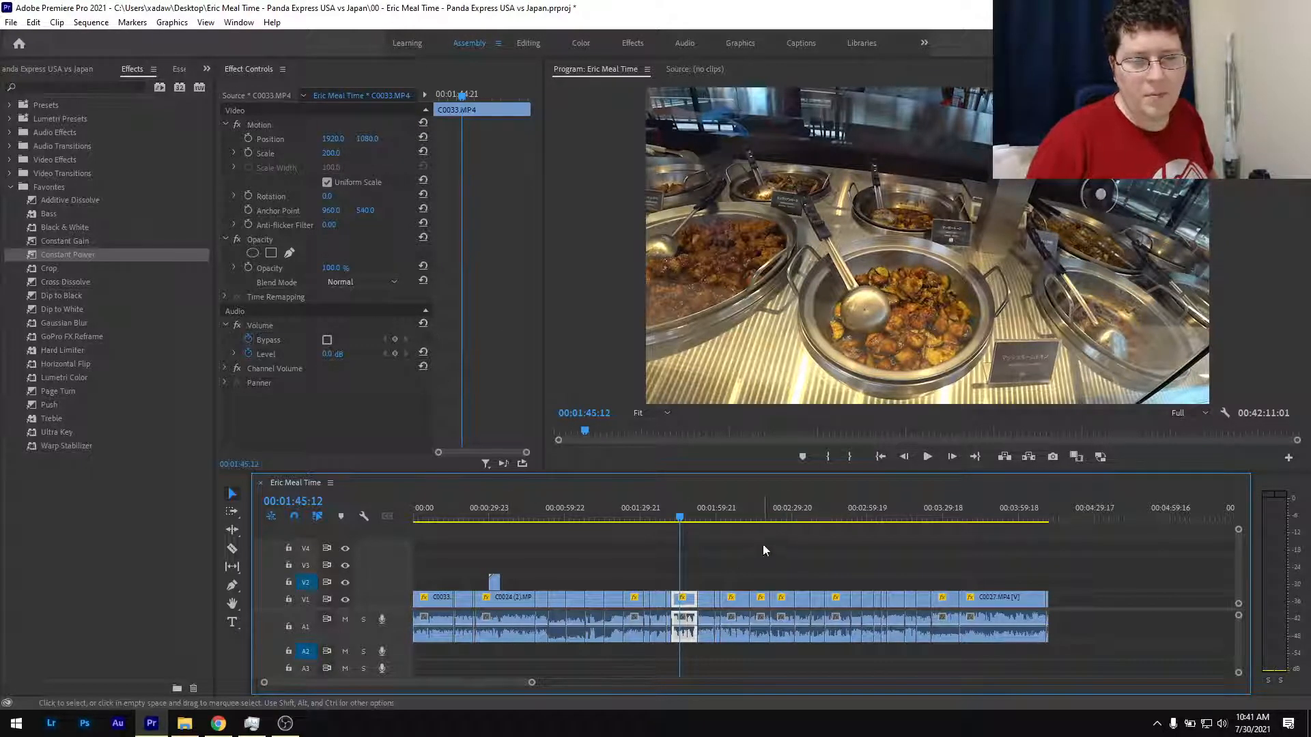
left_click(266, 123)
right_click(266, 123)
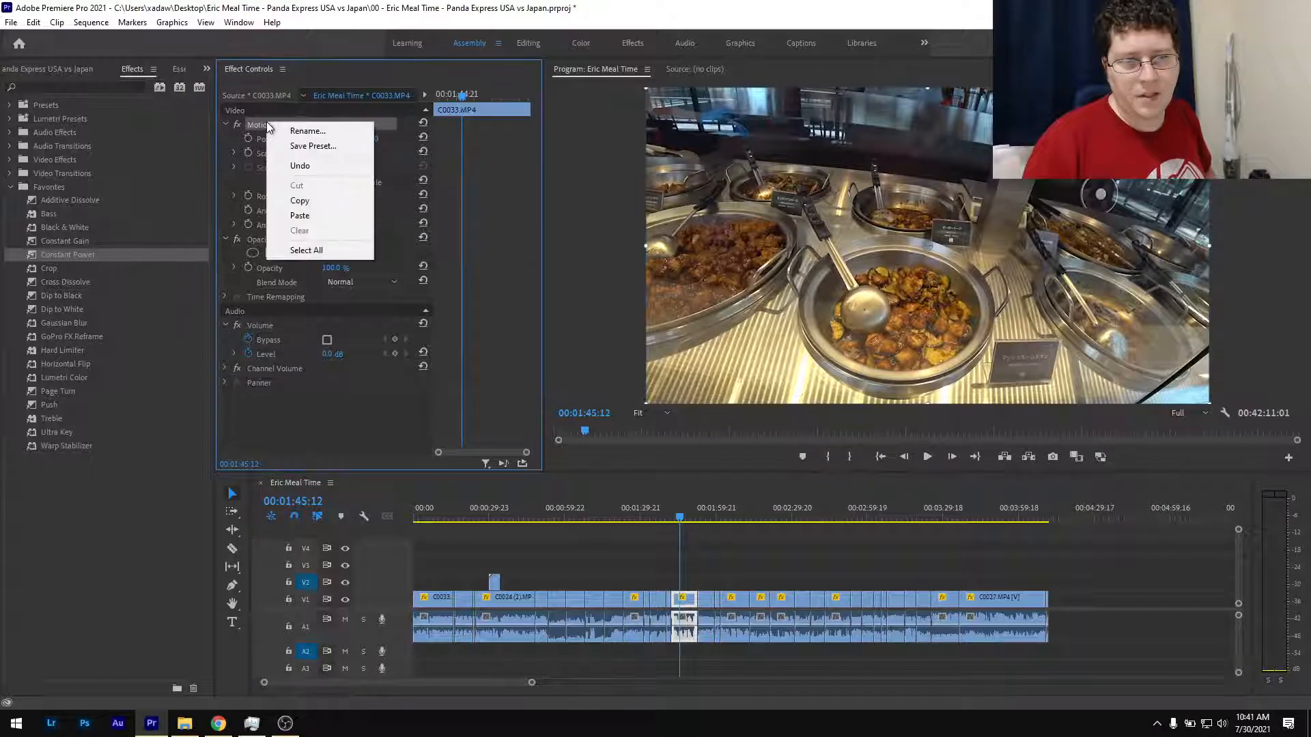
left_click(659, 518)
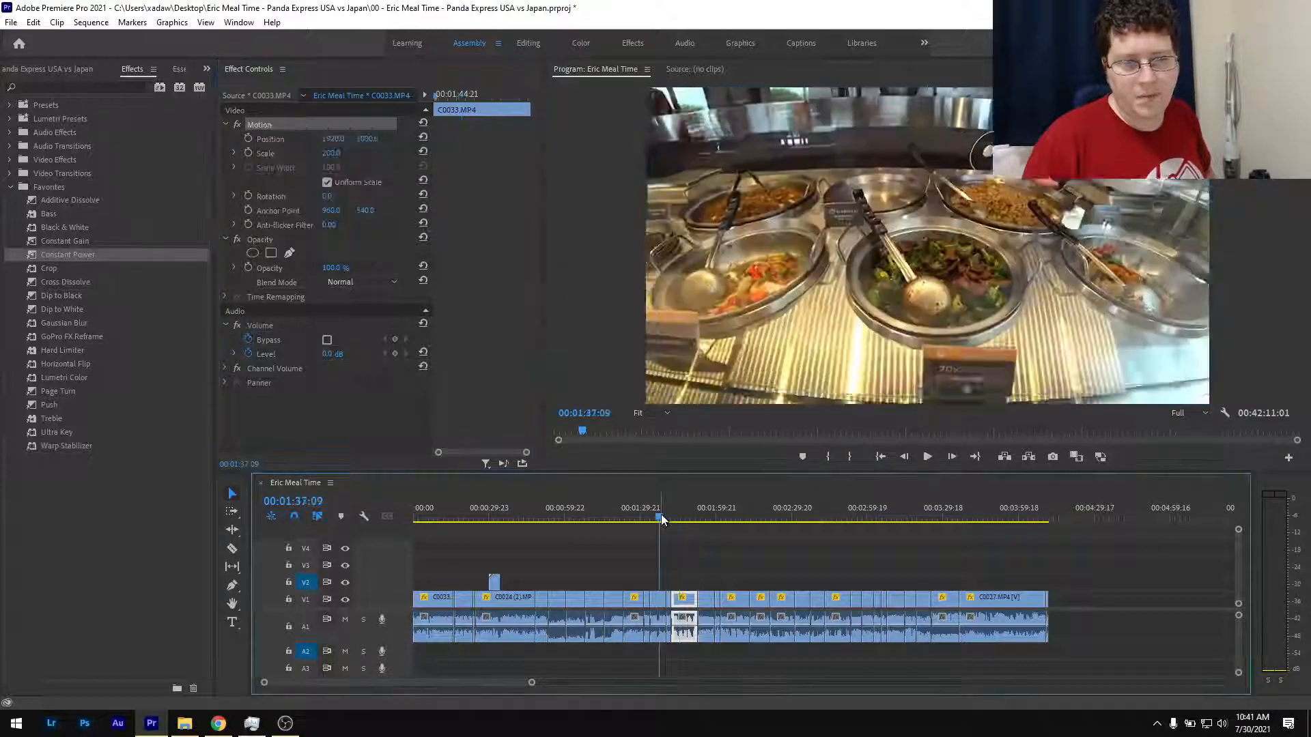
left_click_drag(640, 571, 471, 602)
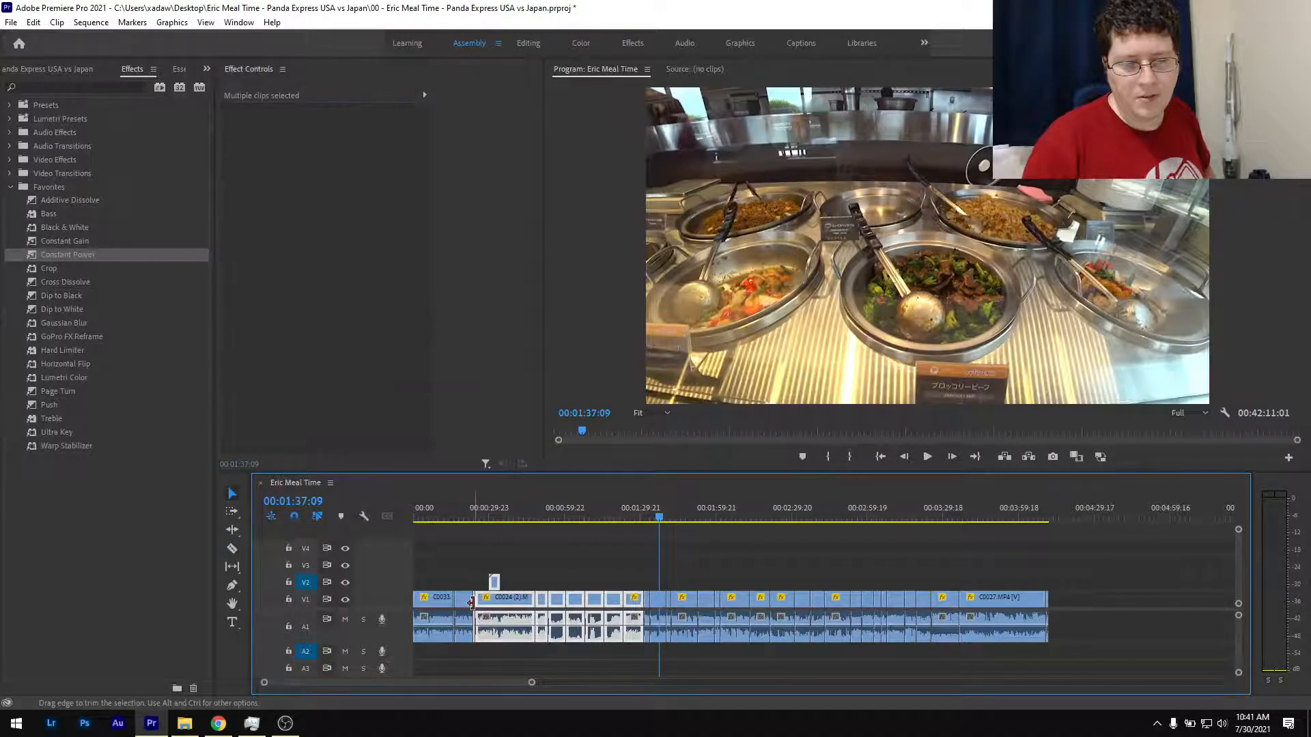
left_click(616, 561)
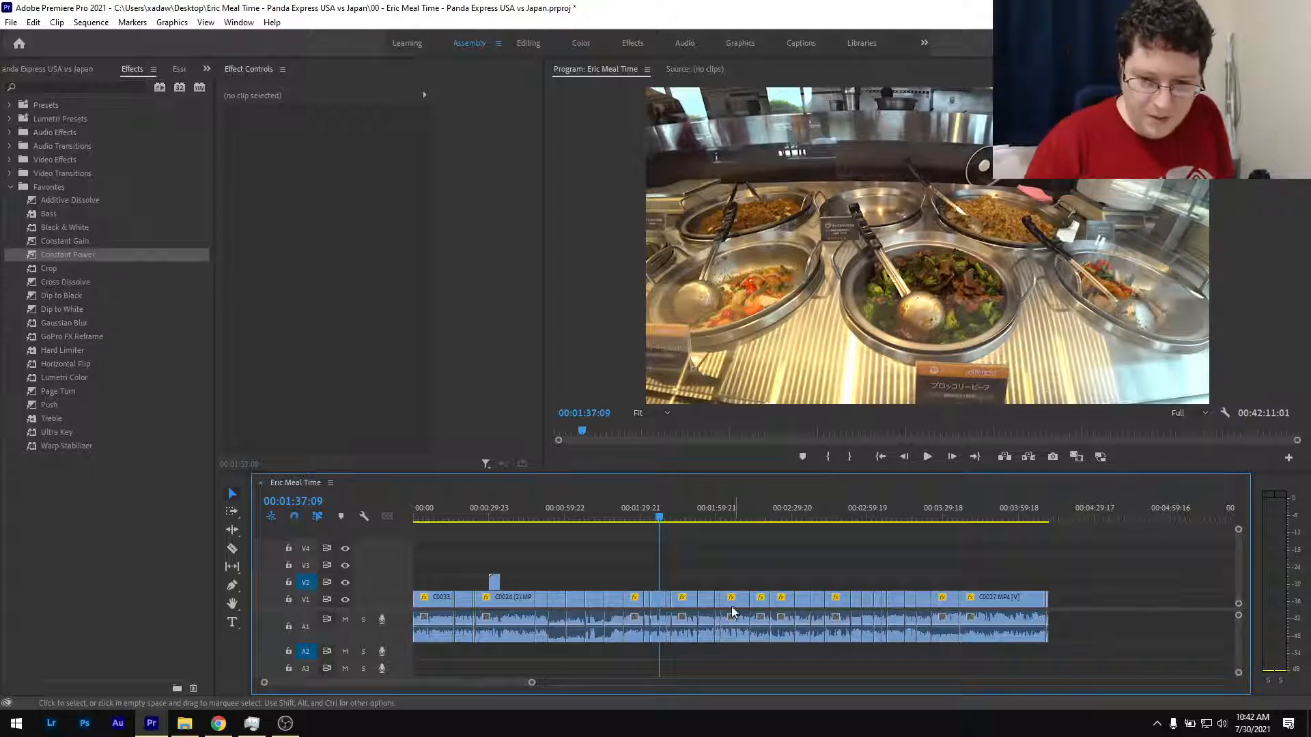
Try a volume level of -15 dB without keyframing on the C0033.MP4 clip at 00:01:48:05, and undo the level change.
left_click(688, 513)
left_click(688, 605)
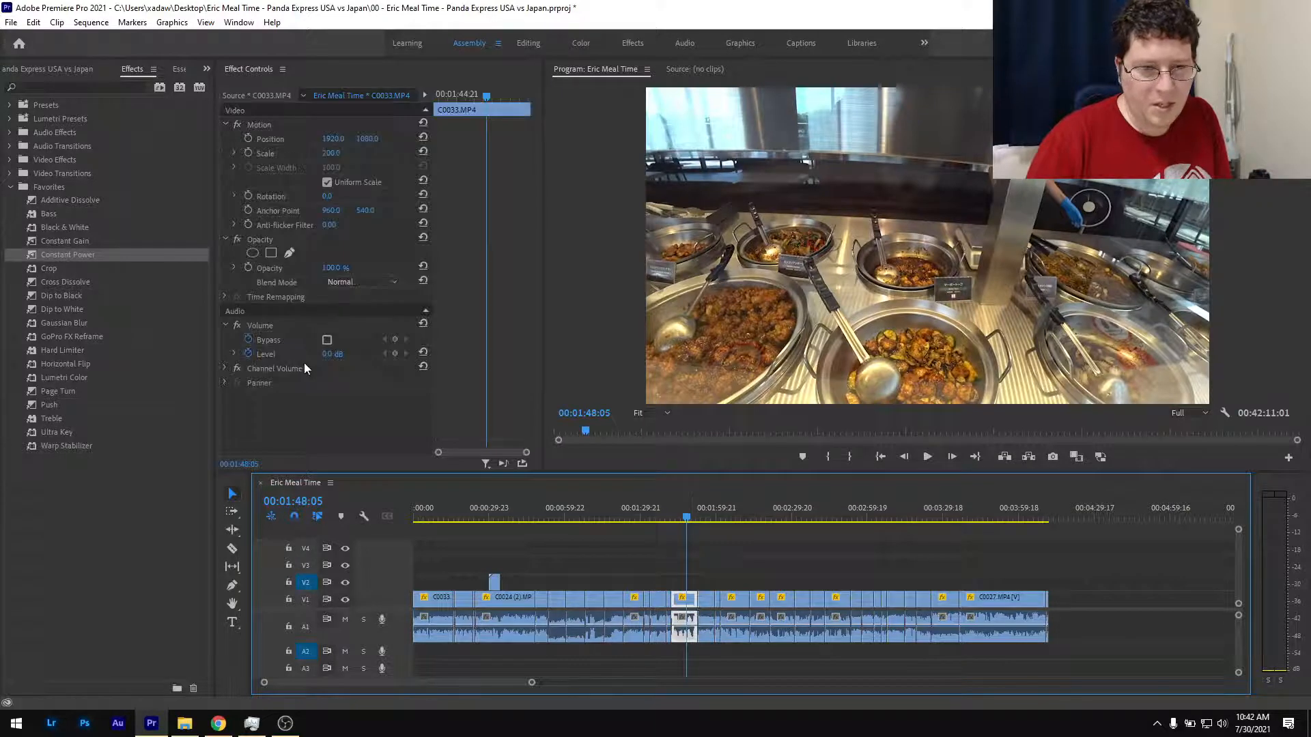
left_click(250, 355)
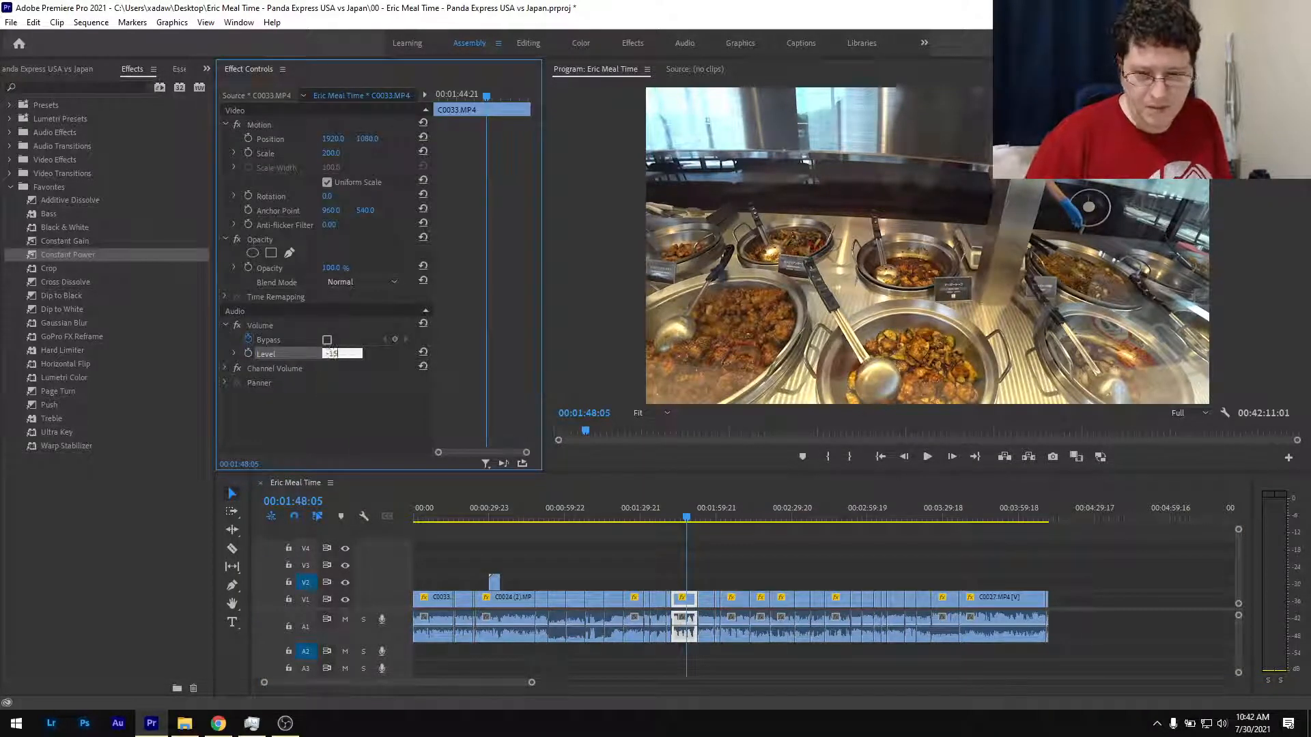
key("Return")
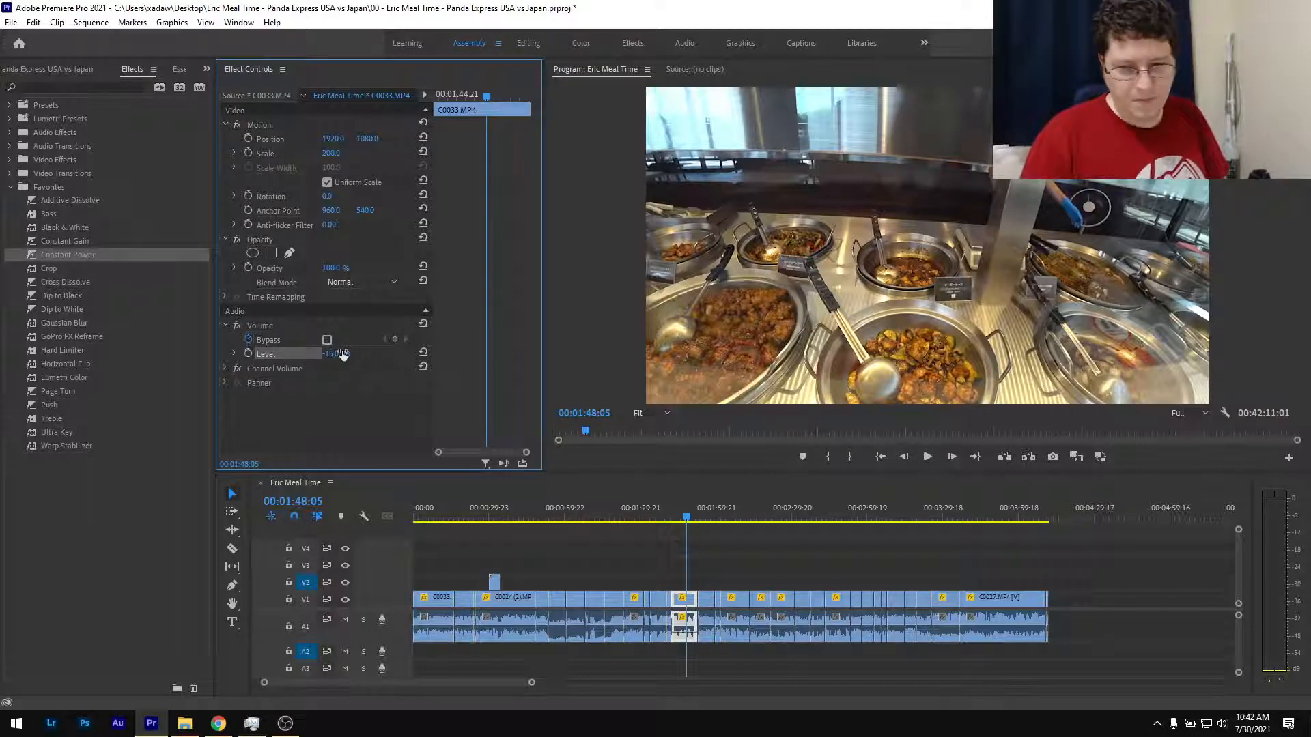
left_click(342, 408)
key("ctrl+z")
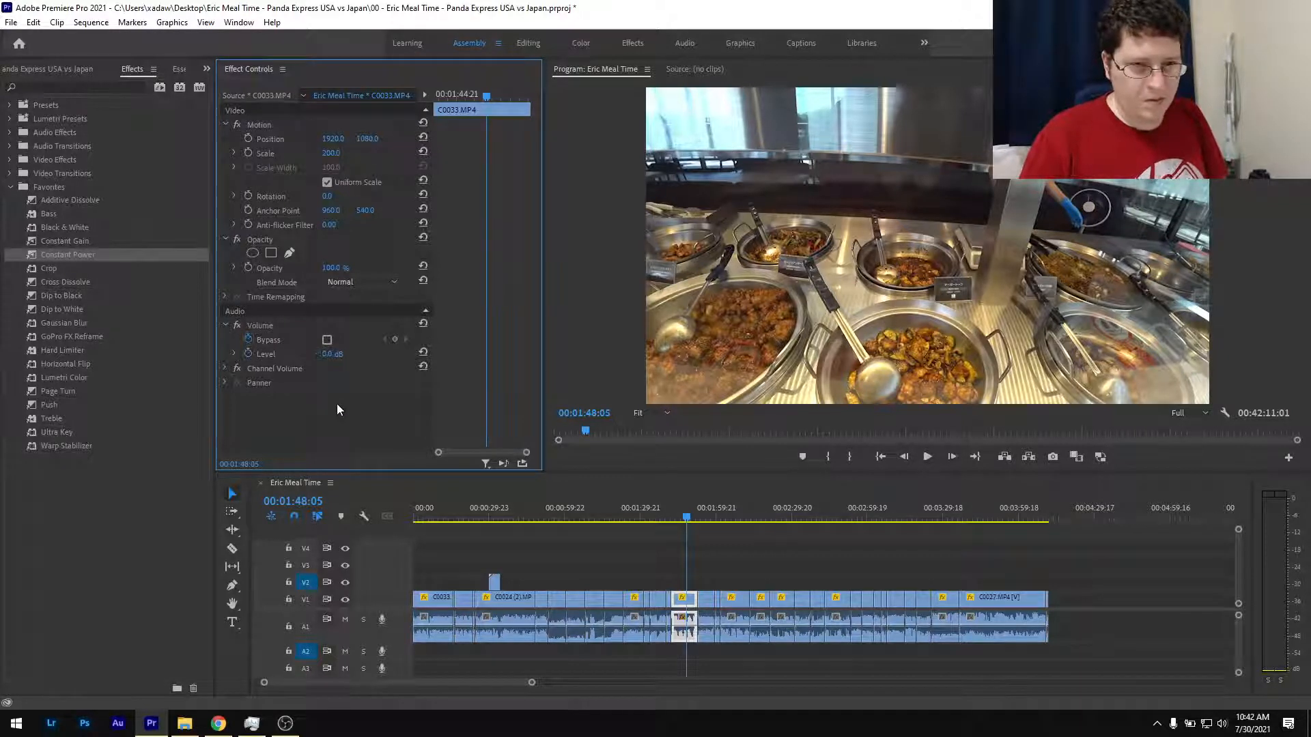
Save the project and move the playhead to 00:07:12:10 in the C0226.MP4 clip.
left_click(676, 577)
key("ctrl+s")
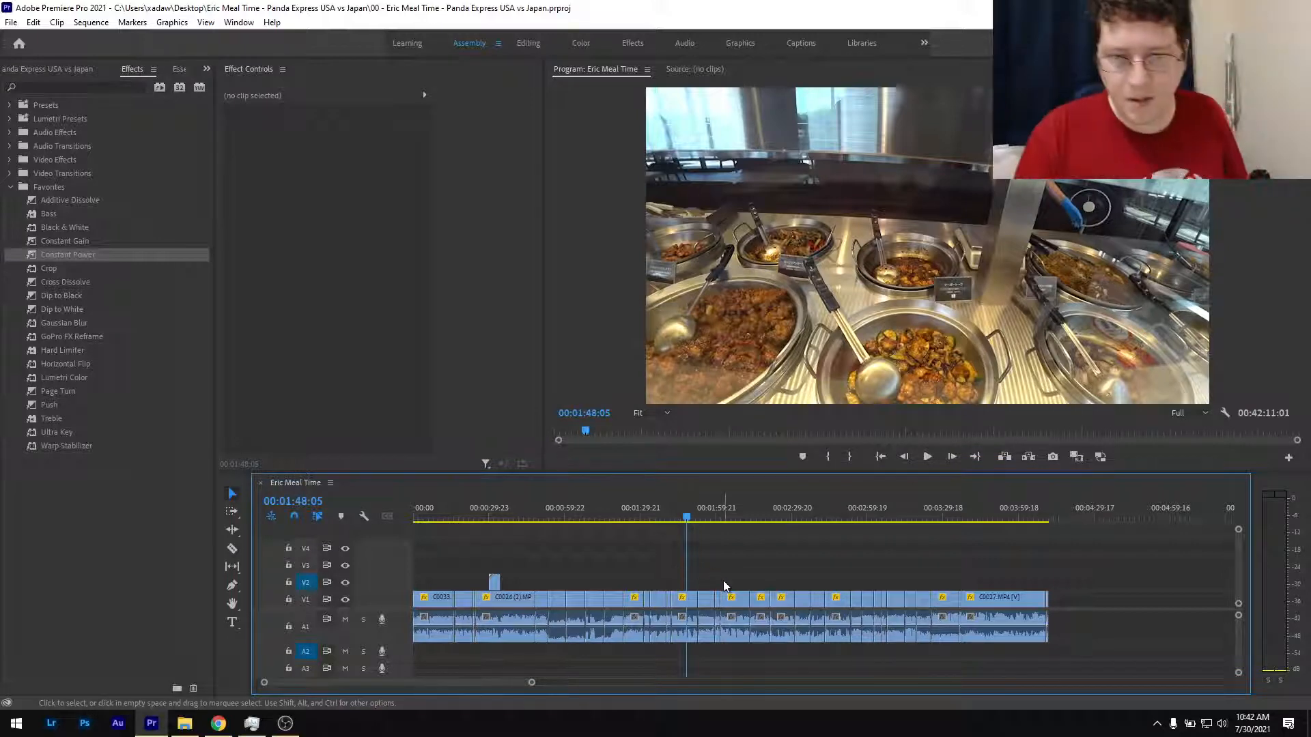
scroll(723, 581, "down", 1)
scroll(801, 604, "down", 2)
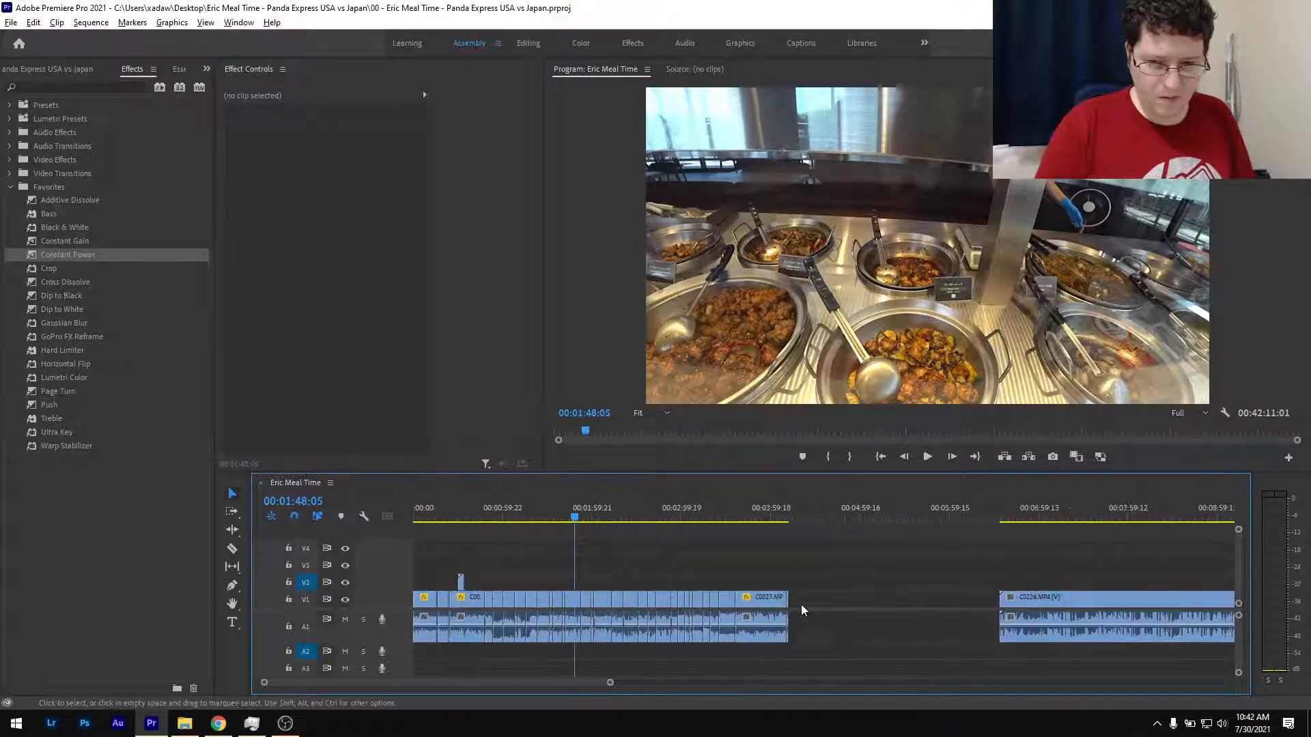
left_click_drag(738, 506, 1059, 522)
scroll(979, 591, "down", 3)
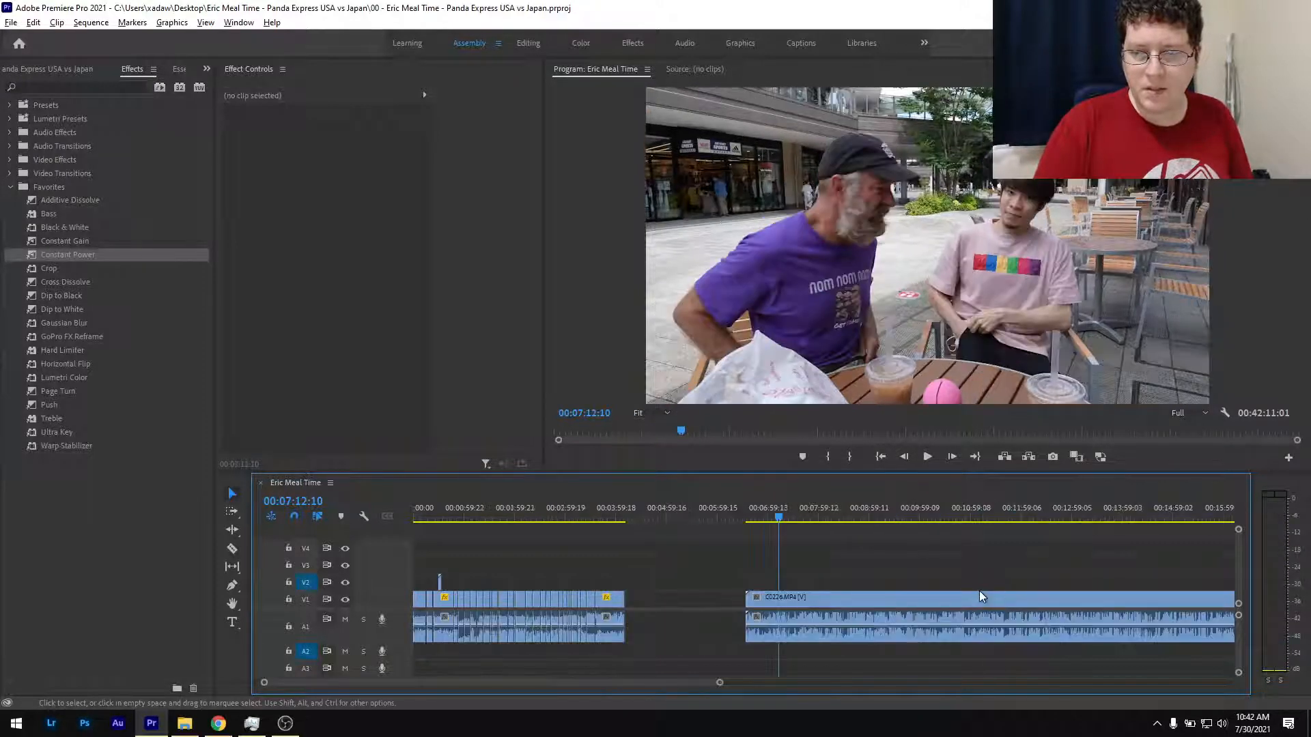
Move the C0226.MP4 clip earlier on the timeline so it starts at about 00:04:23:15, shortly after the C0027.MP4 clips.
scroll(1034, 539, "down", 2)
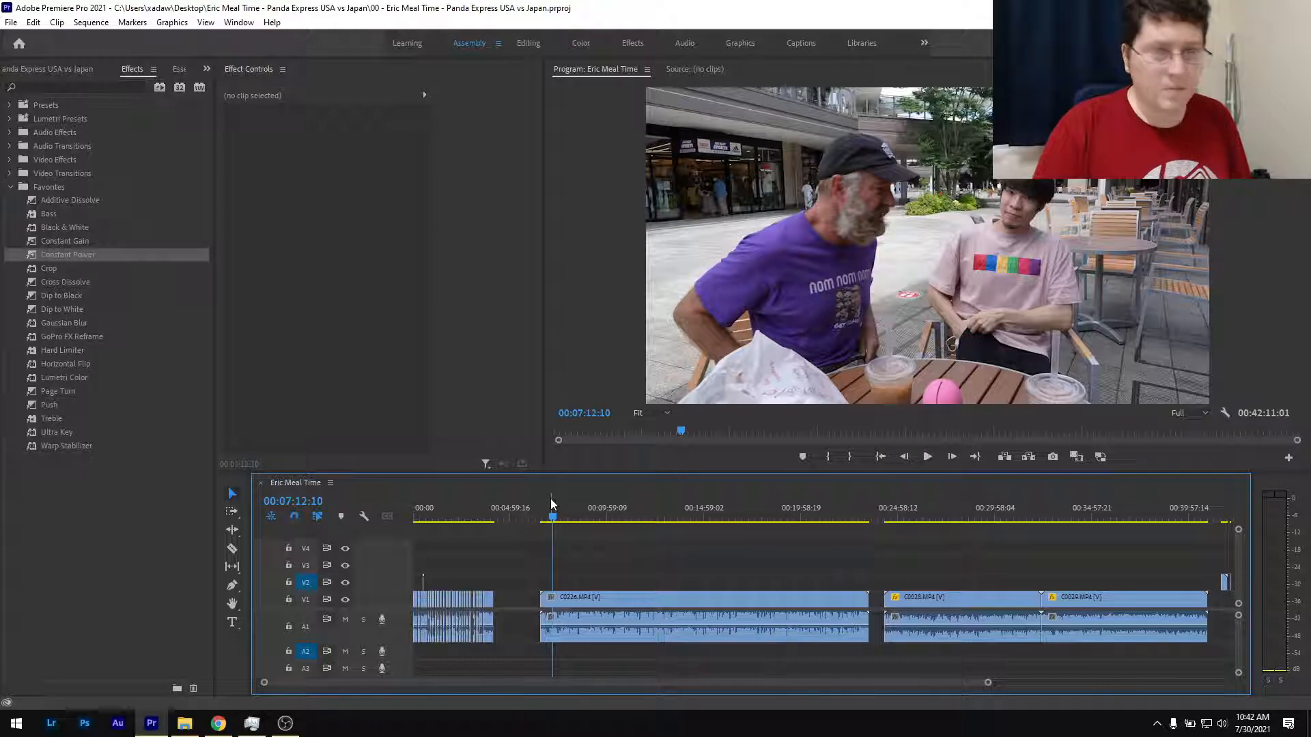
left_click(478, 517)
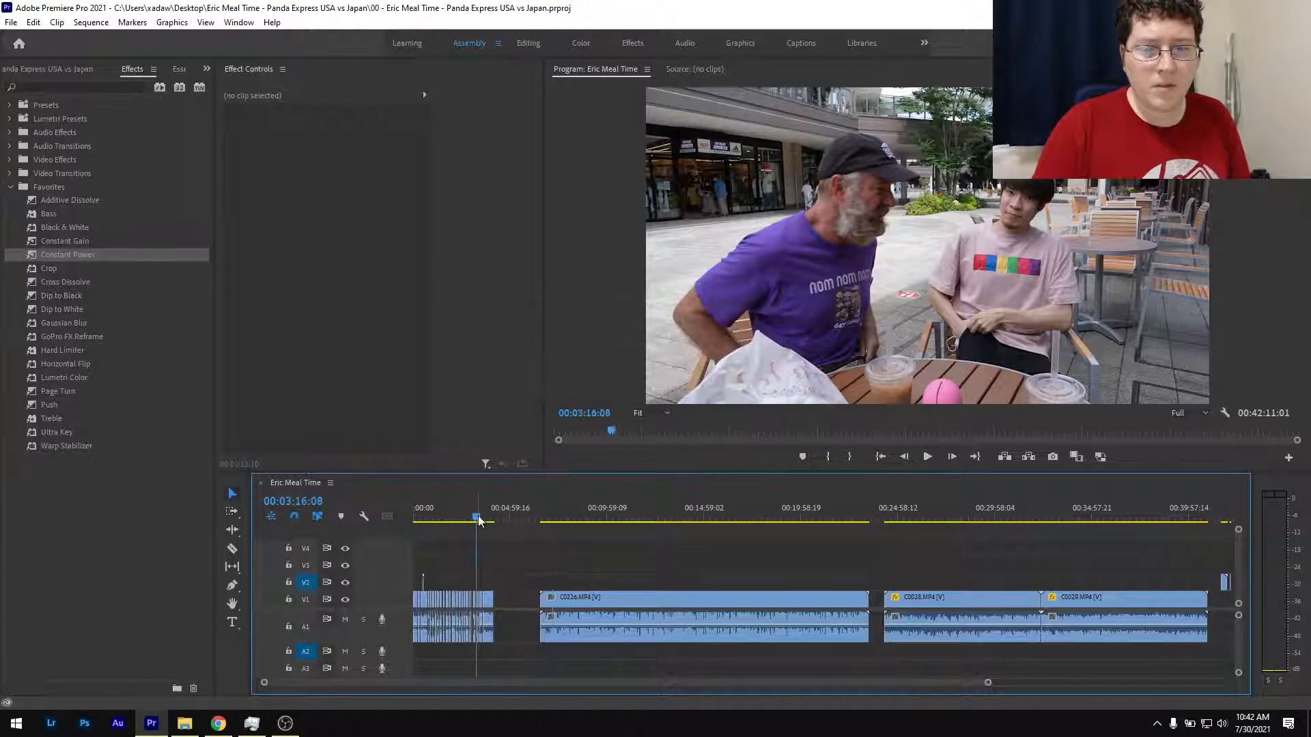
scroll(493, 557, "up", 5)
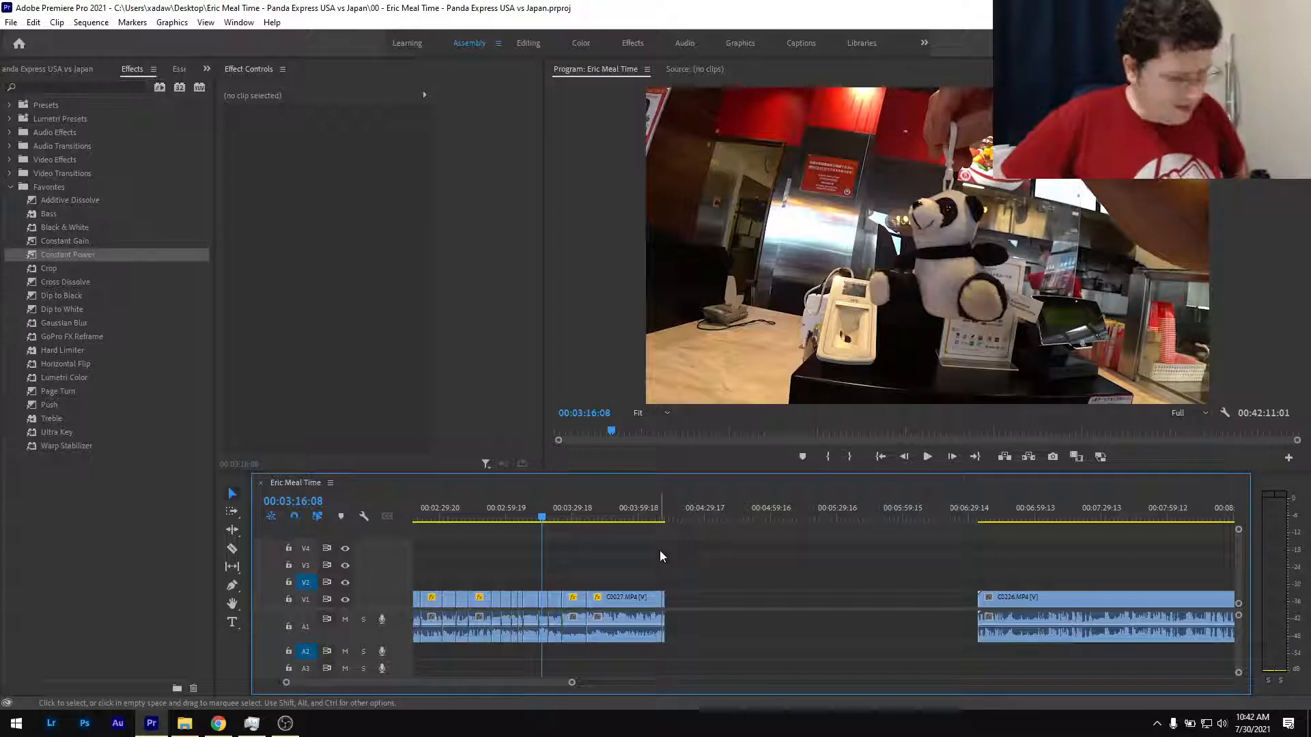
scroll(687, 567, "down", 1)
scroll(700, 581, "down", 1)
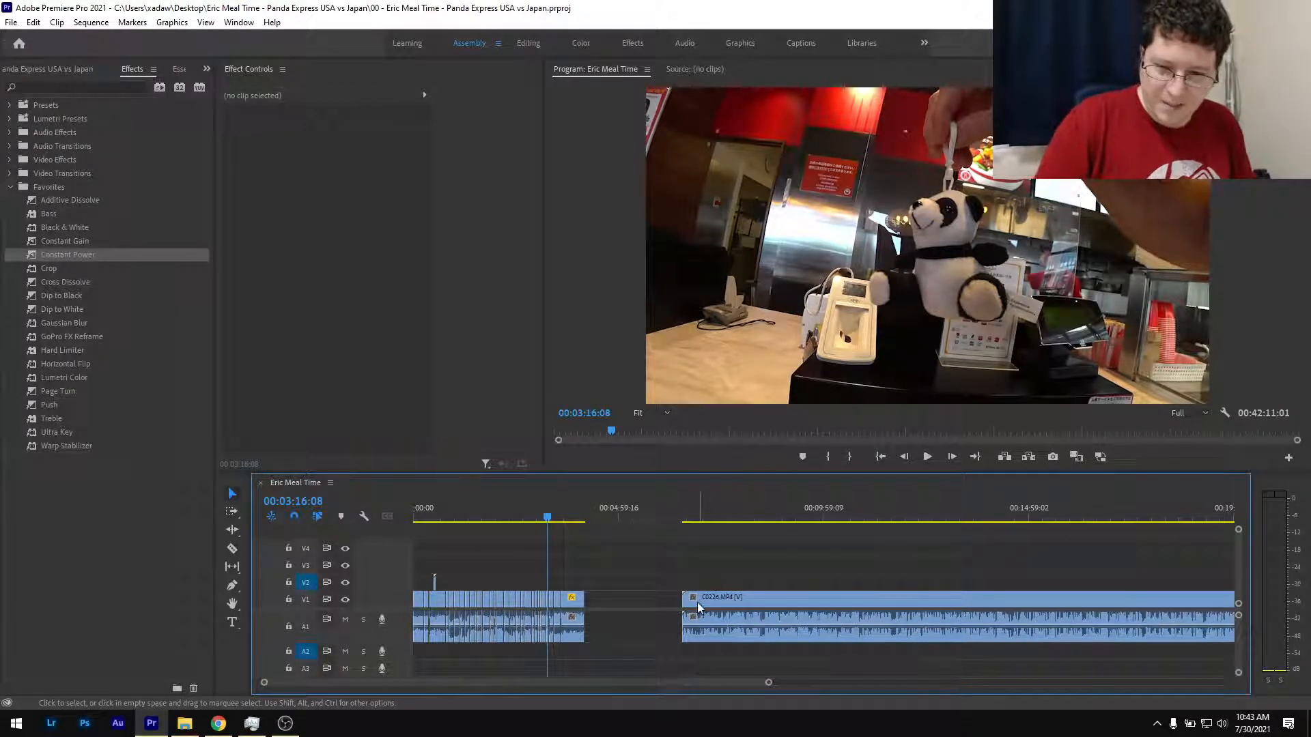
scroll(674, 600, "up", 3)
scroll(689, 600, "up", 1)
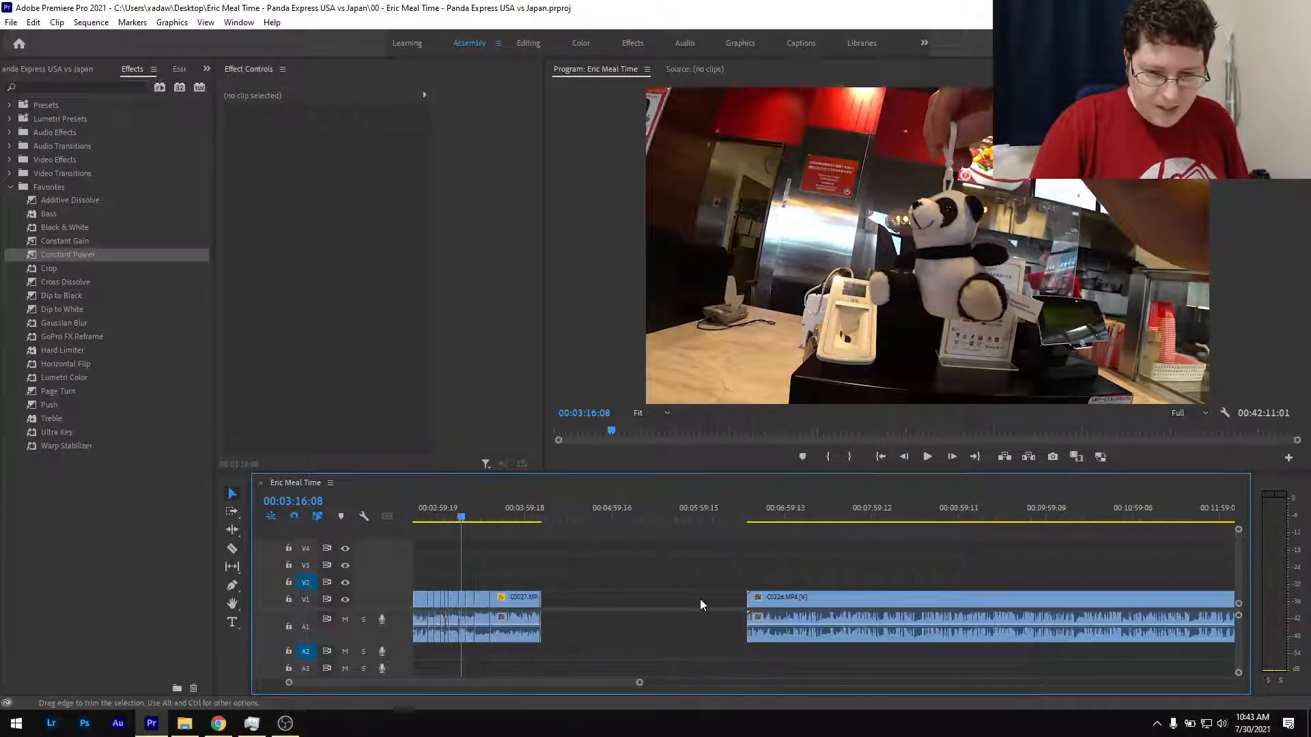
left_click_drag(795, 599, 602, 604)
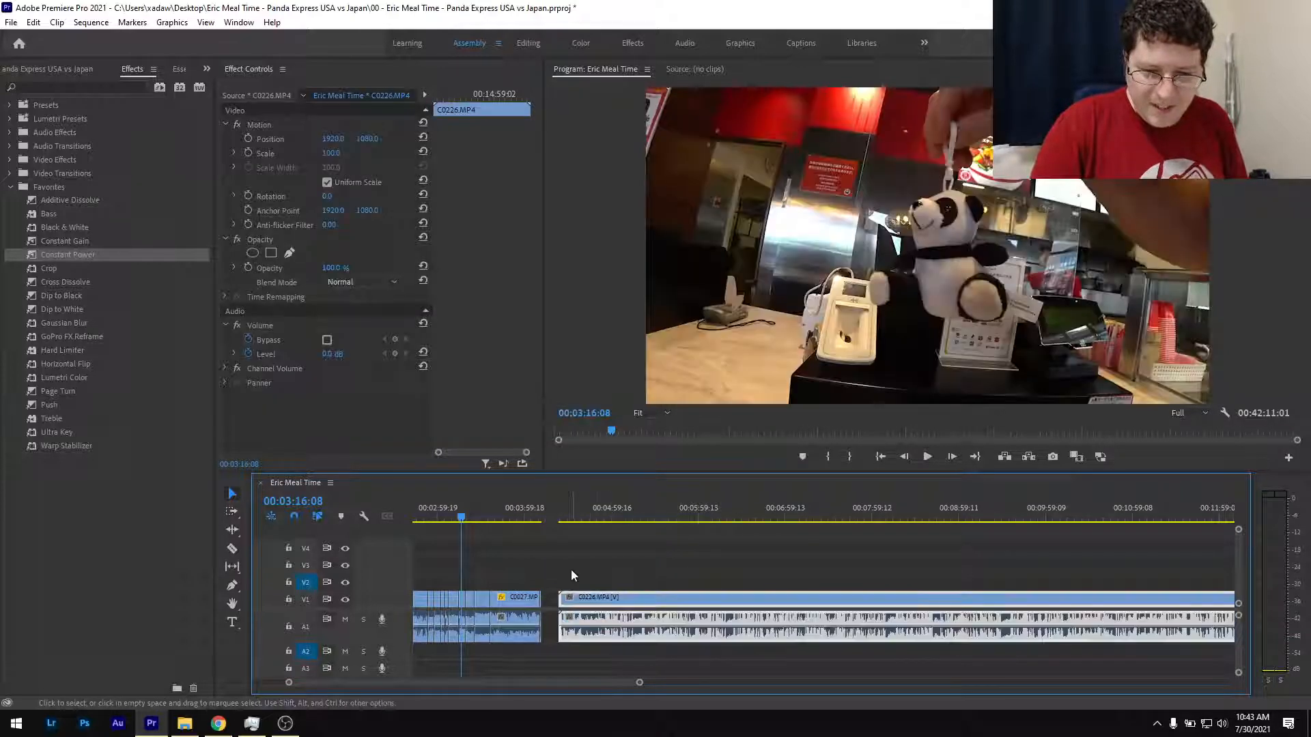
scroll(557, 572, "up", 4)
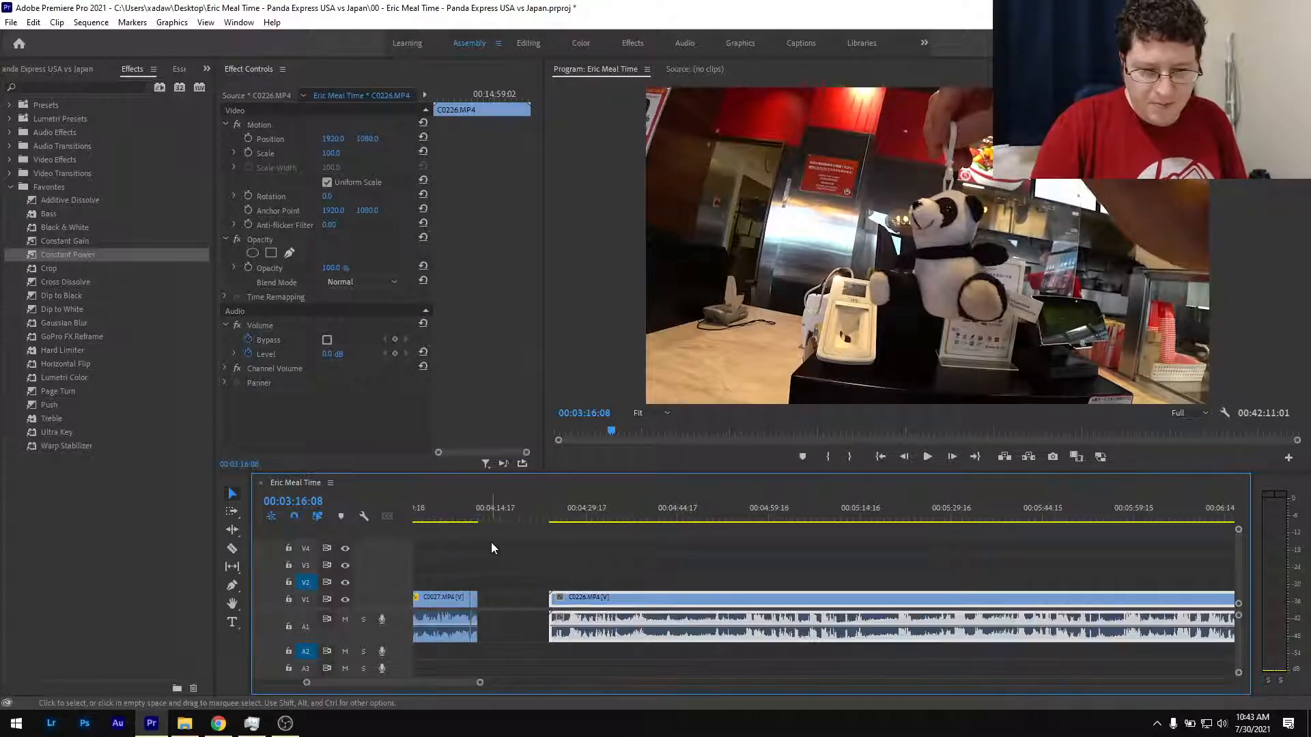
Play and scrub the opening of C0226.MP4 to find its usable start, and split the clip at 00:04:55:15.
left_click_drag(466, 524, 549, 530)
left_click(595, 551)
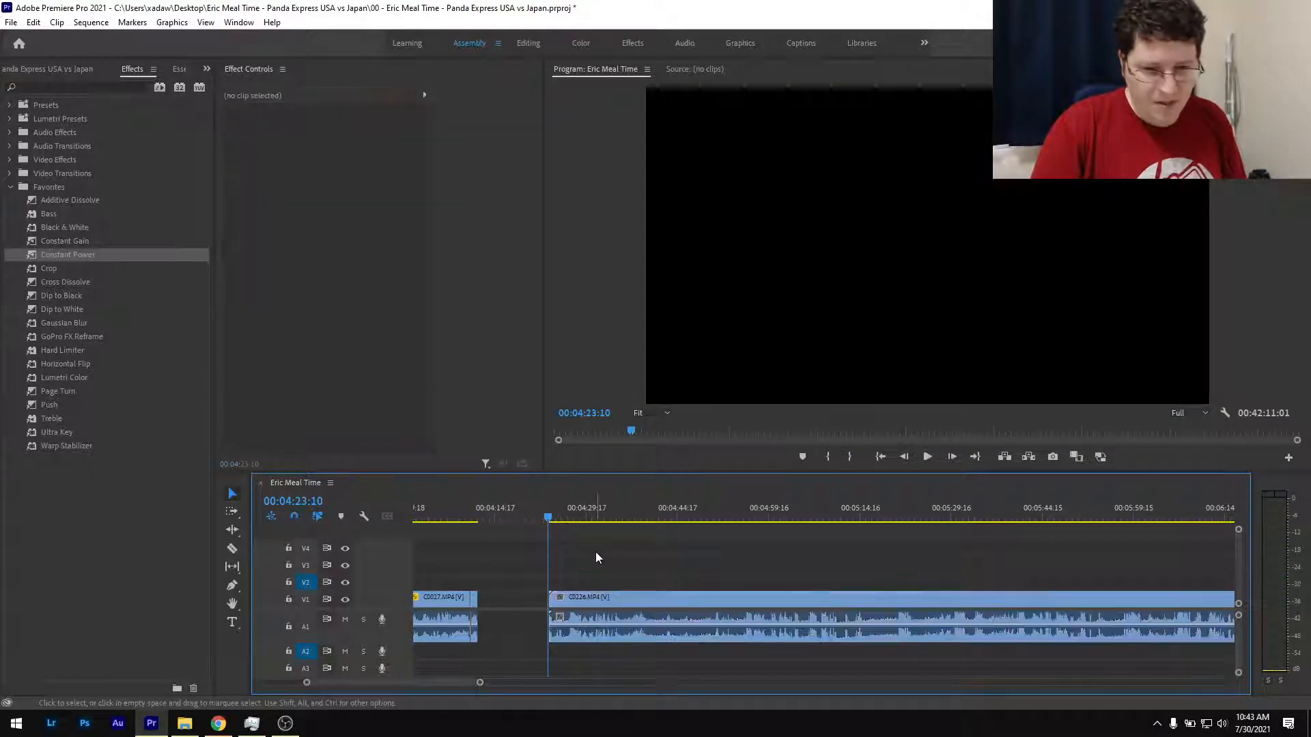
key("space")
scroll(547, 575, "up", 2)
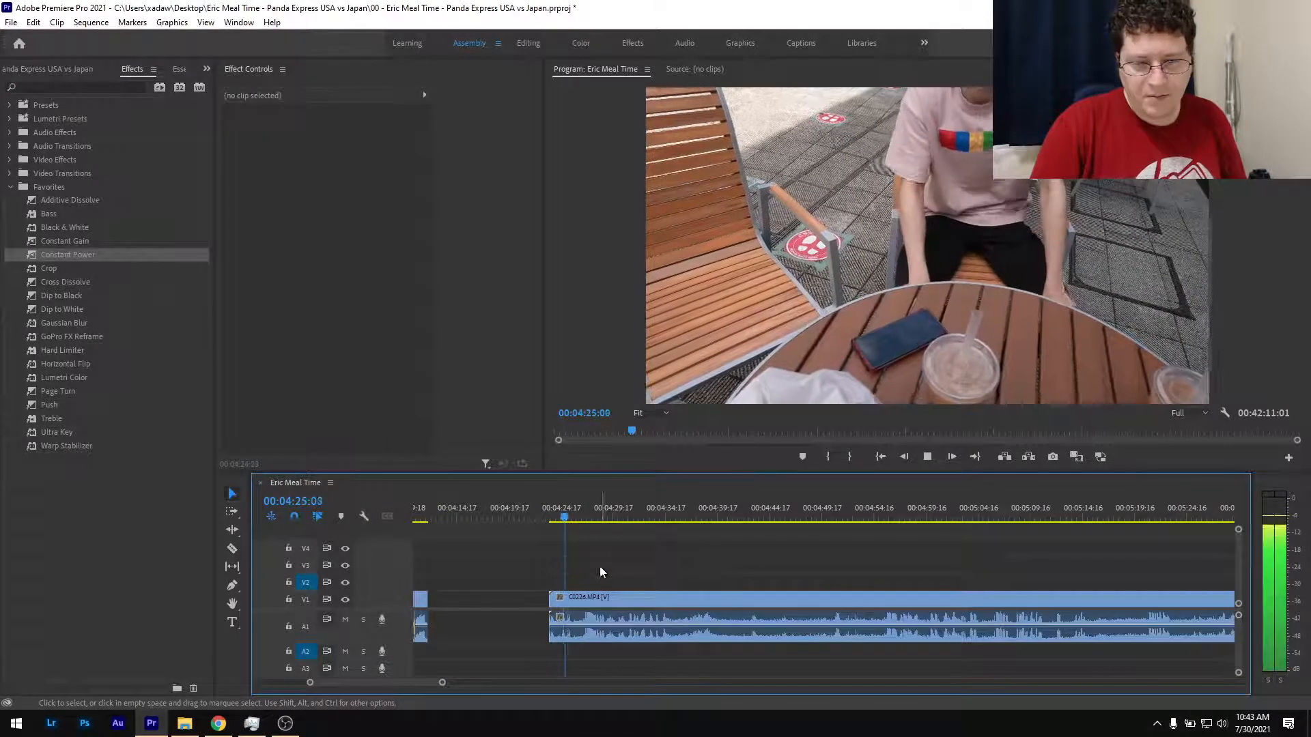
left_click_drag(587, 523, 895, 555)
scroll(886, 598, "down", 2)
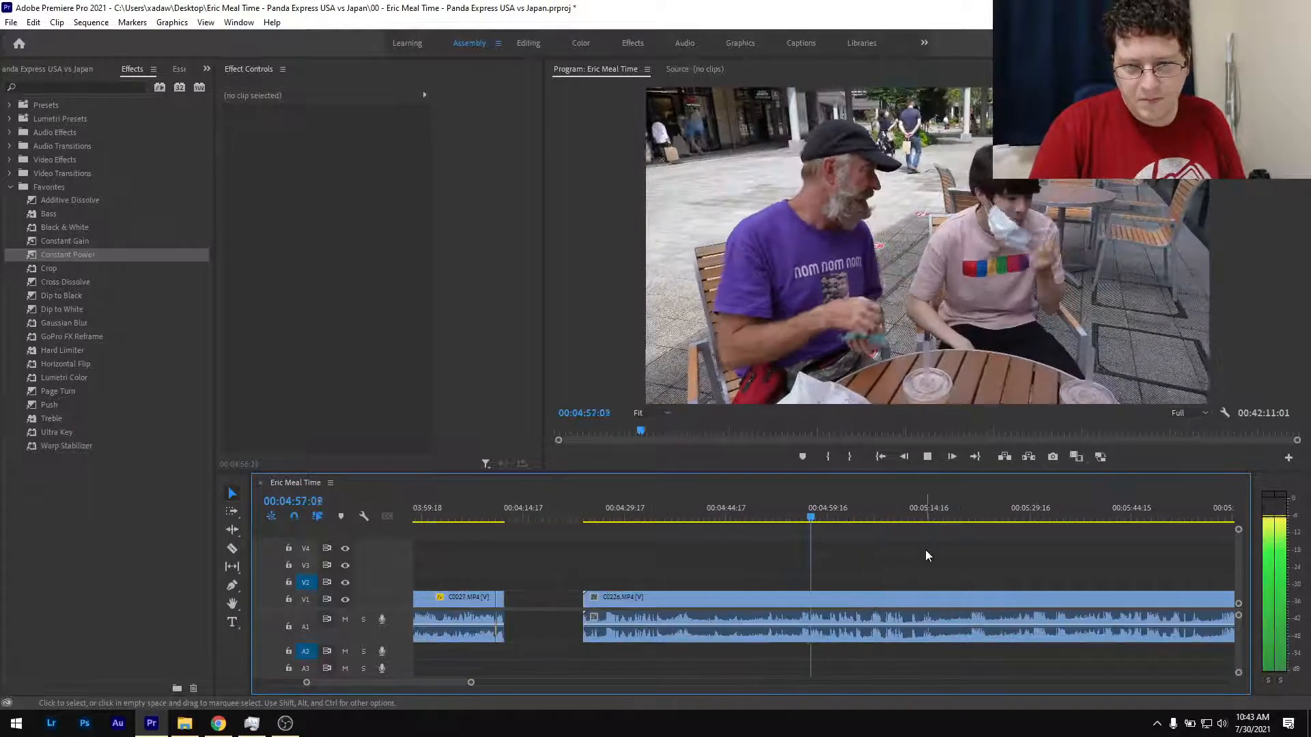
left_click(789, 518)
scroll(809, 555, "up", 2)
key("space")
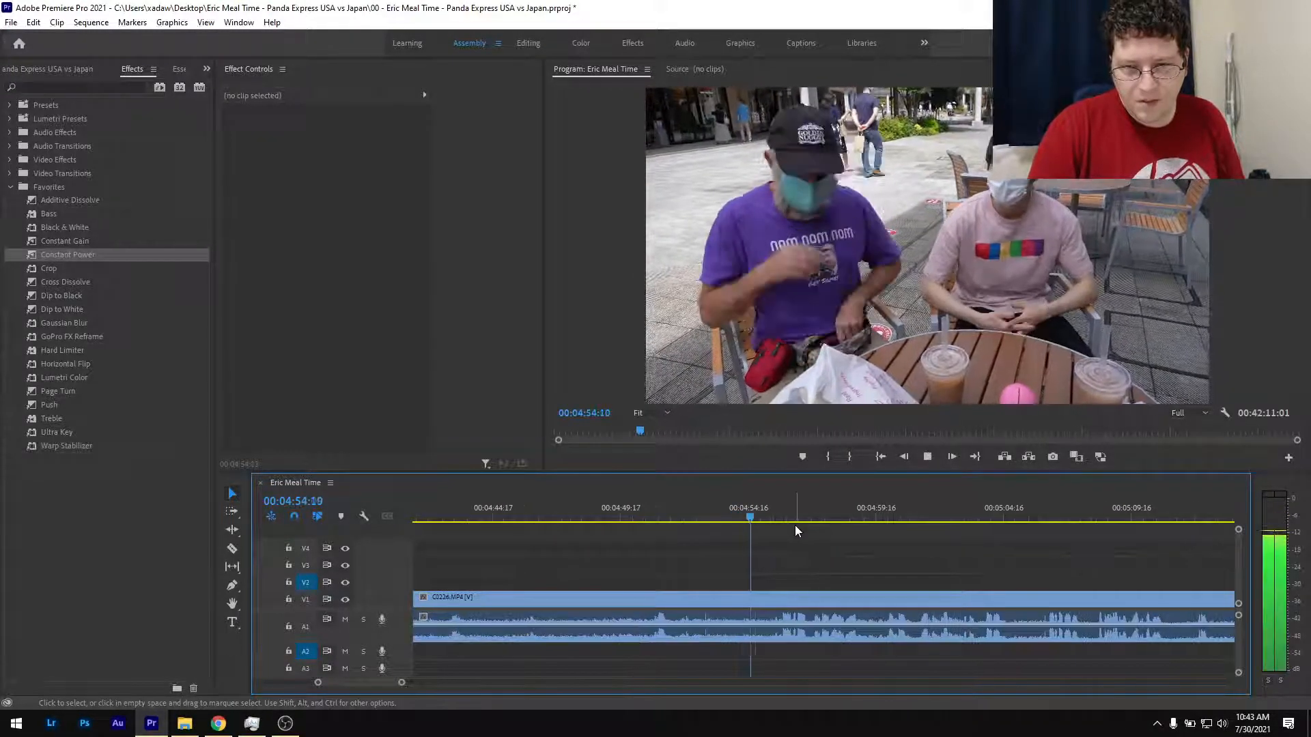
key("space")
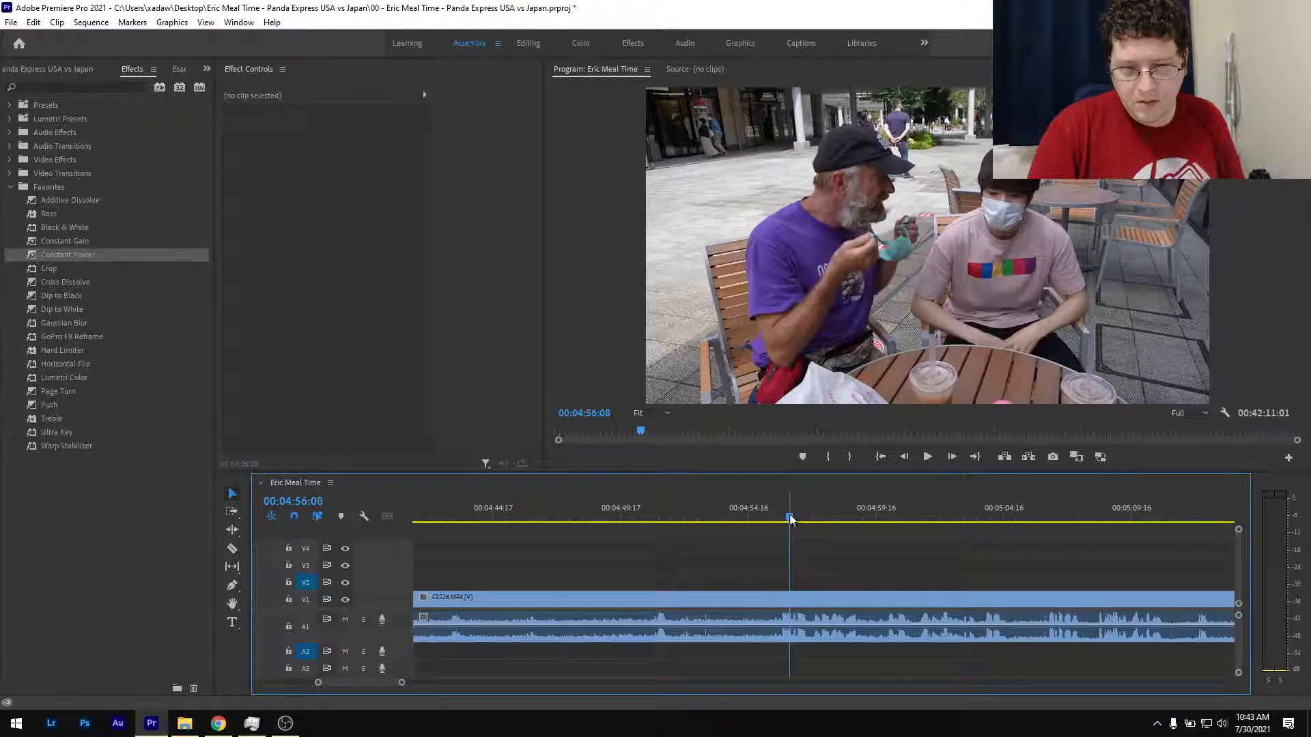
left_click(778, 524)
left_click_drag(778, 526, 772, 533)
key("ctrl+shift+k")
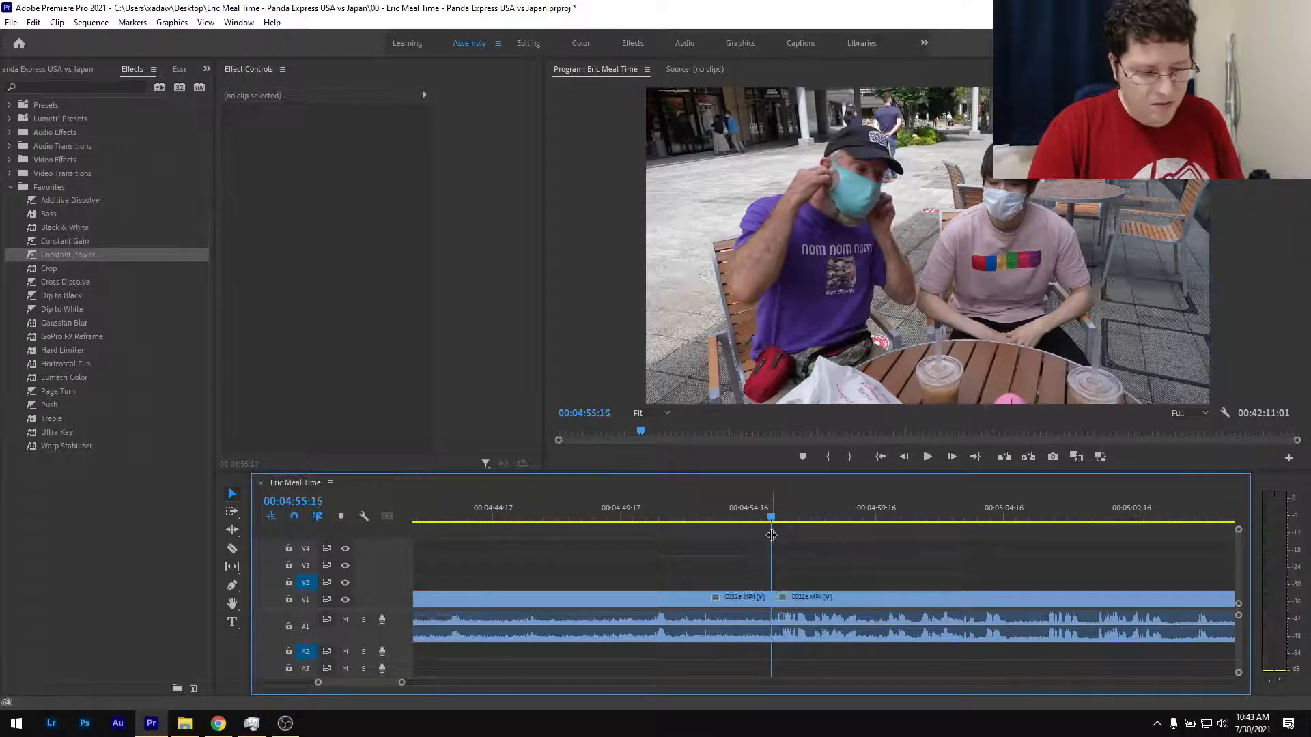
Ripple-delete the C0226.MP4 section before the split and move the remaining clip directly against the last C0027.MP4 clip.
scroll(760, 553, "down", 2)
scroll(759, 553, "down", 2)
scroll(751, 587, "up", 1)
left_click(749, 606)
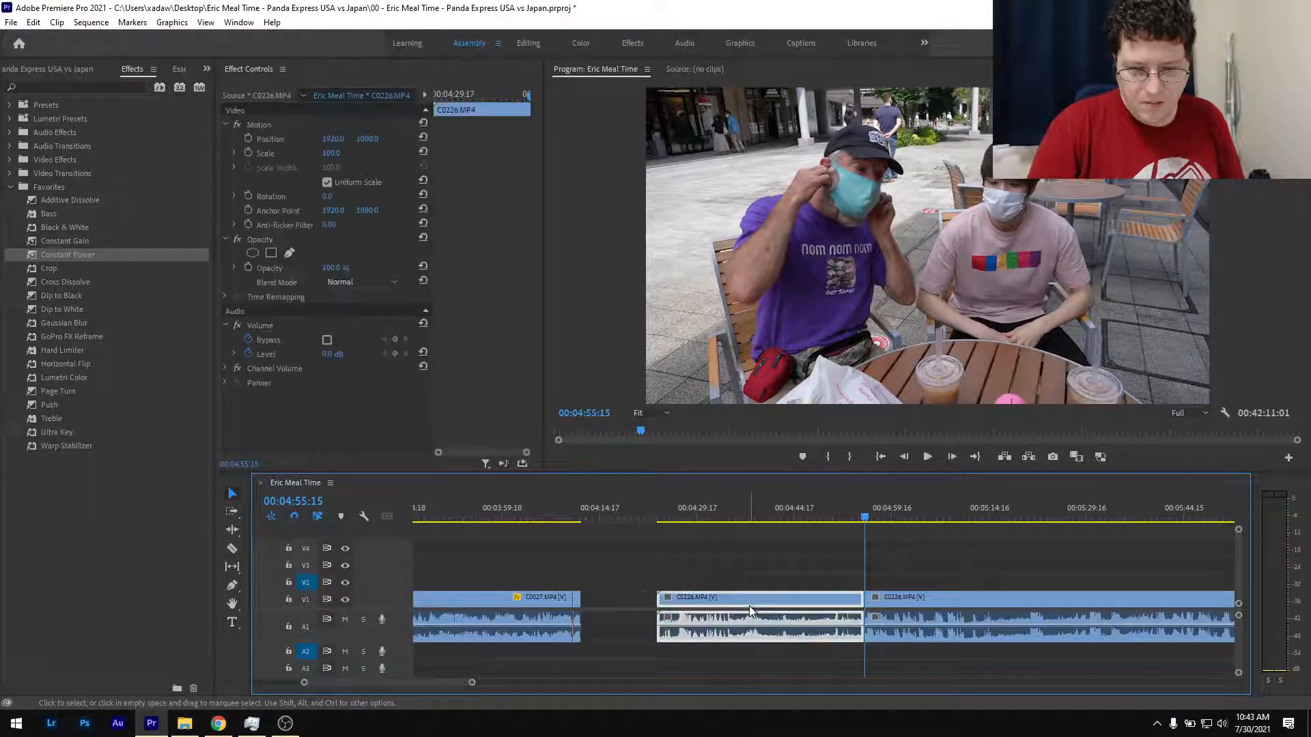
key("shift+Delete")
scroll(731, 616, "up", 3)
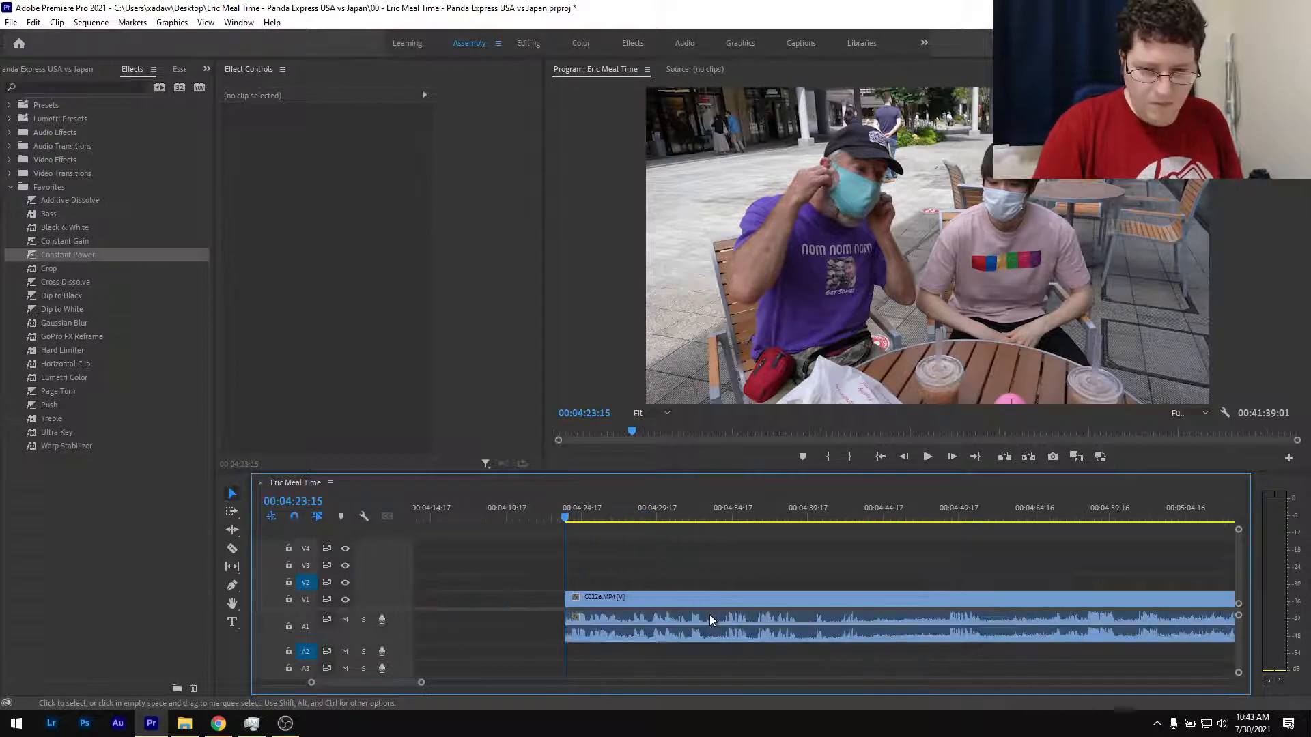
left_click_drag(825, 605, 640, 593)
scroll(640, 593, "up", 3)
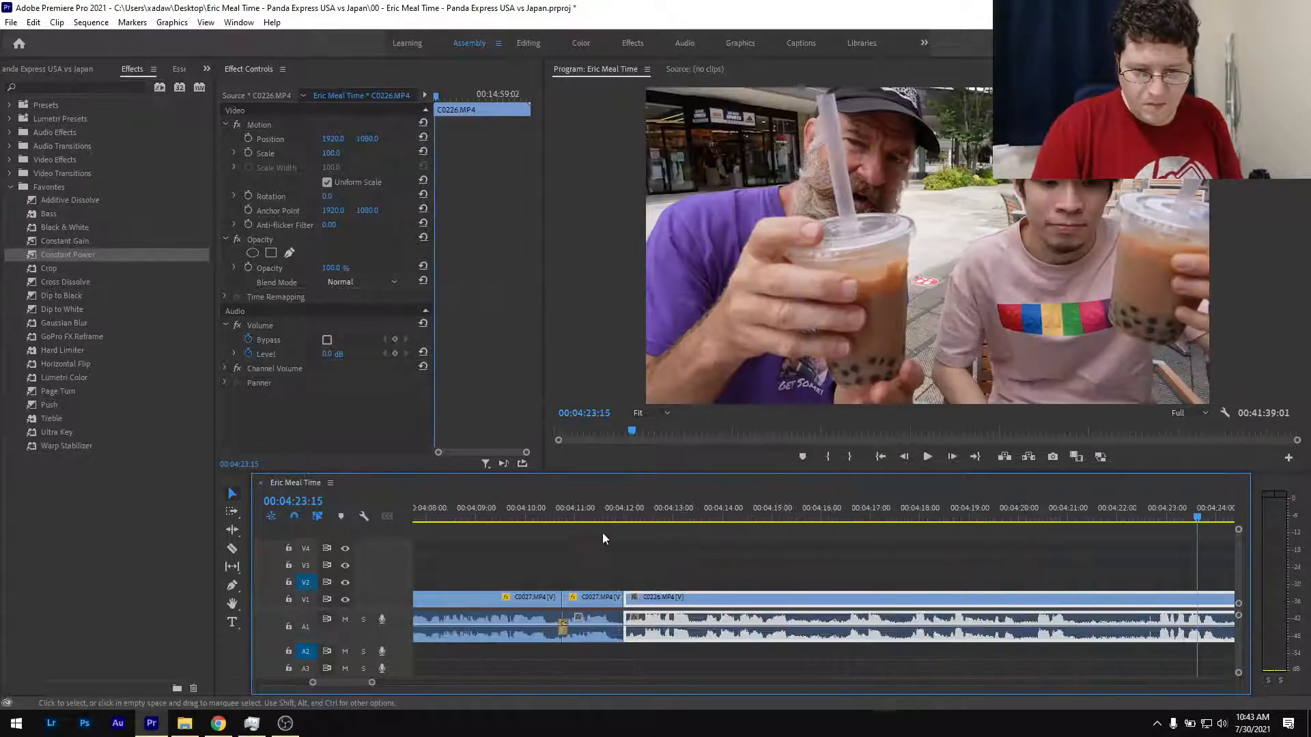
Add a Constant Power audio transition between the last C0027.MP4 clip and C0226.MP4, and save the project.
left_click(600, 513)
left_click_drag(80, 254, 630, 632)
key("ctrl+s")
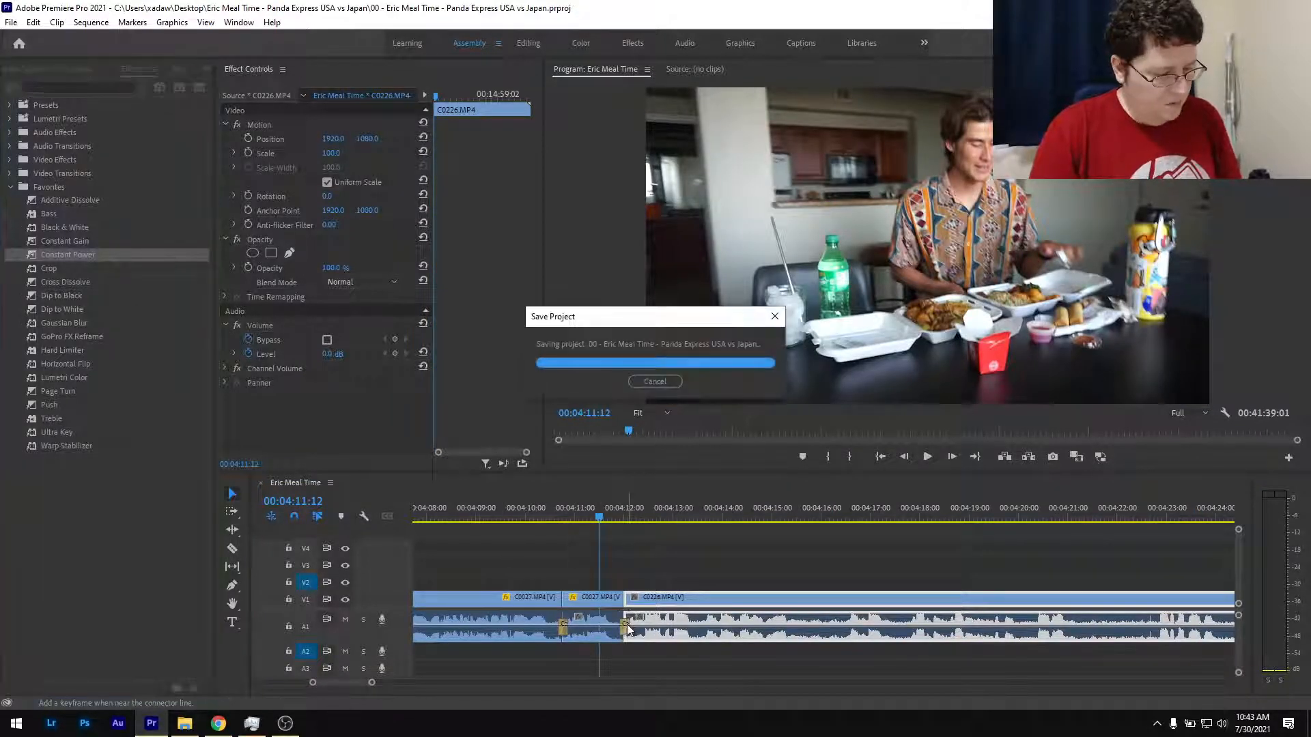
Play into C0226.MP4, cut out the section of just under one second ending at 00:04:16:11, and close the gap.
key("space")
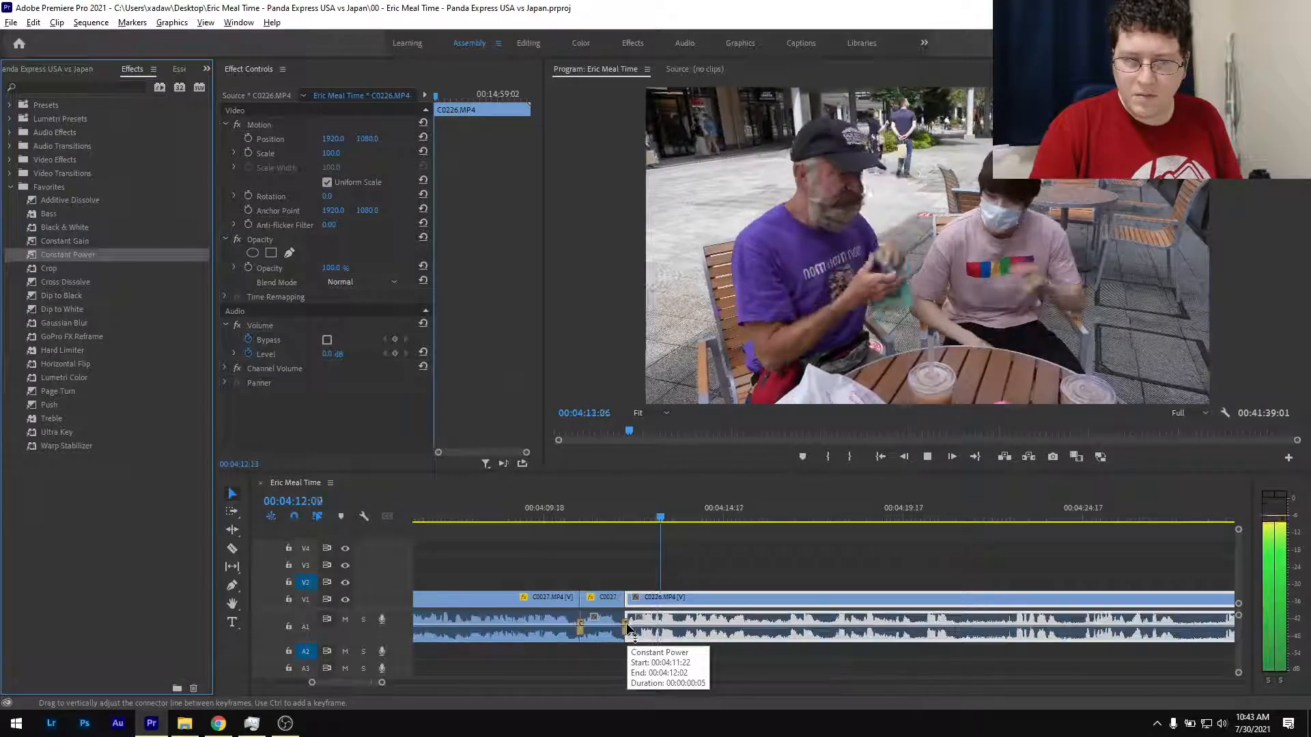
key("minus")
scroll(626, 624, "down", 5)
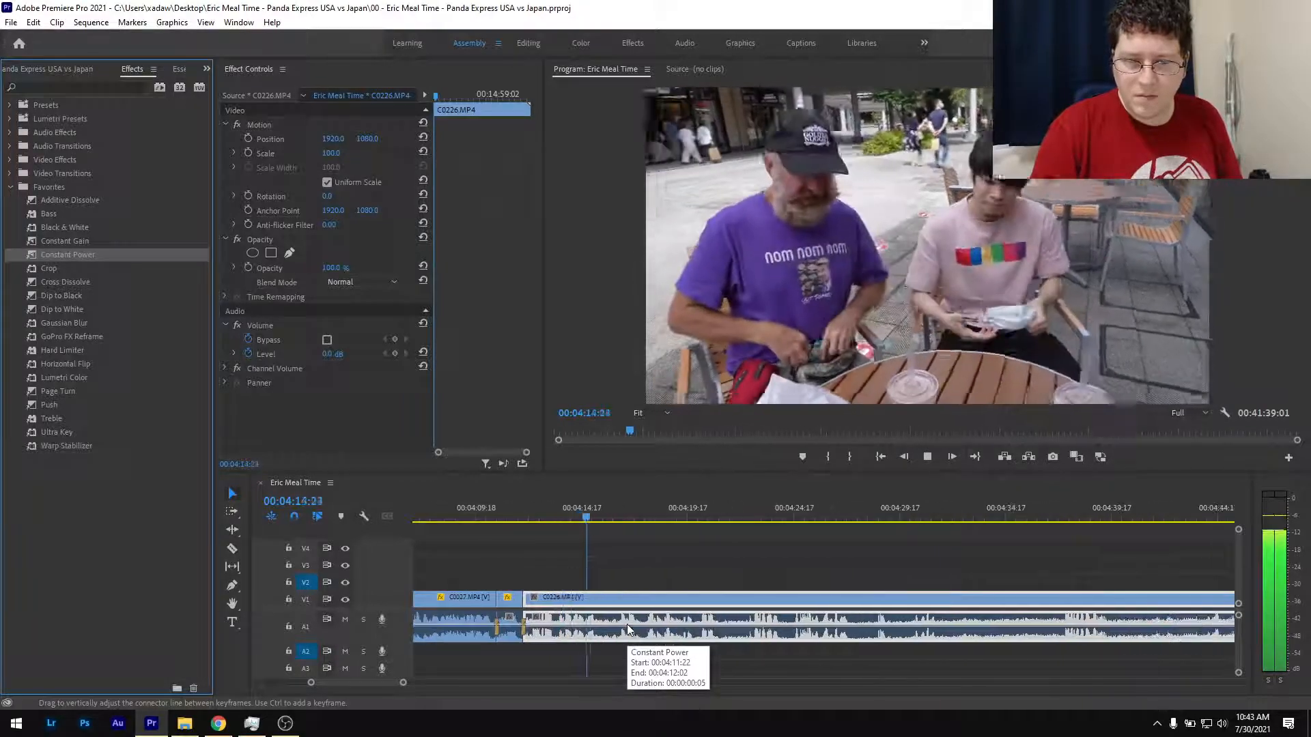
key("equal")
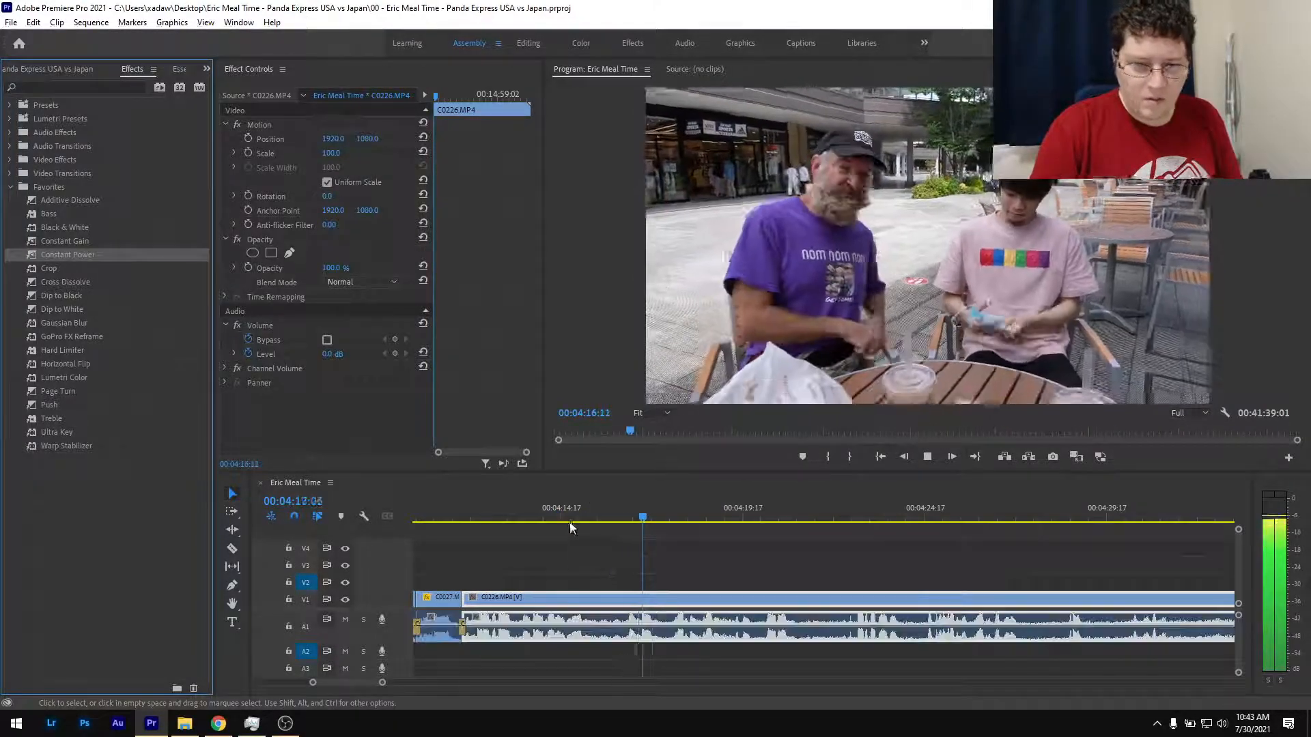
left_click(582, 522)
left_click_drag(584, 525, 623, 531)
key("ctrl+k")
key("ctrl+k")
left_click(610, 598)
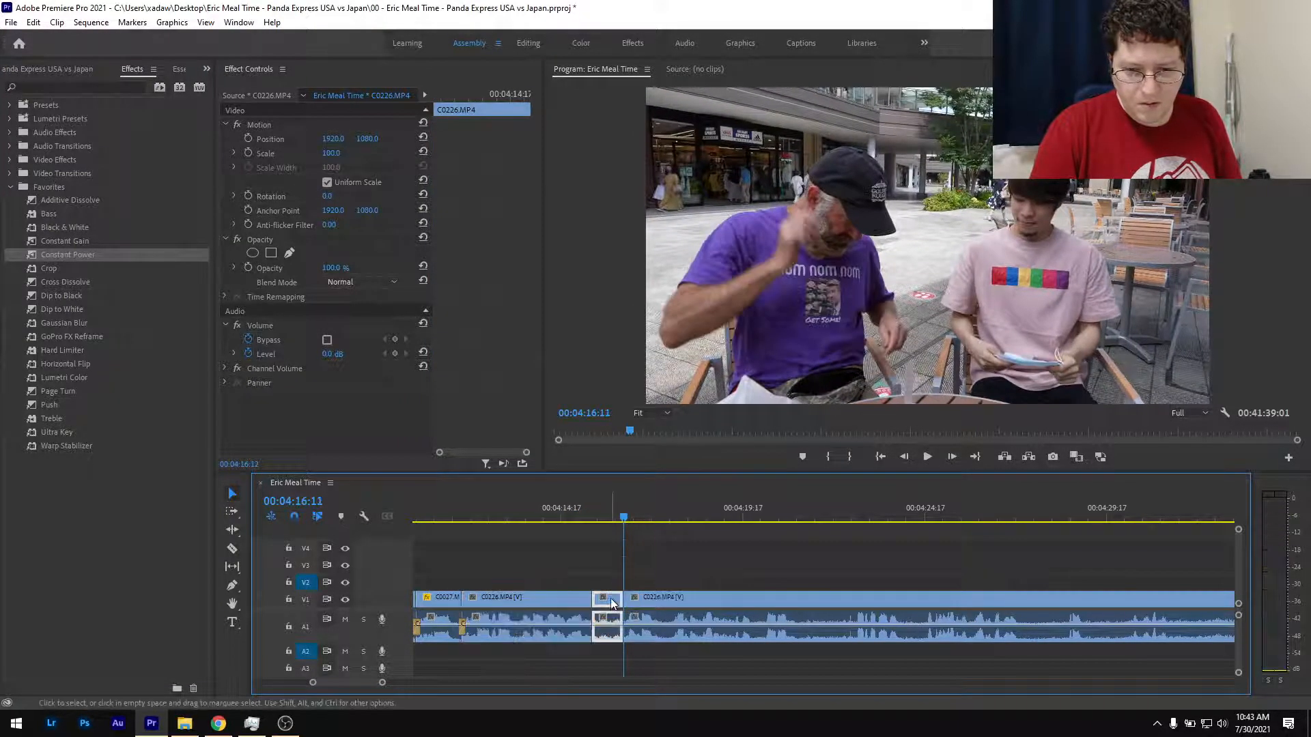
key("shift+Delete")
Add a Constant Power audio transition at the new C0226.MP4 cut just after 00:04:15:00.
left_click(562, 509)
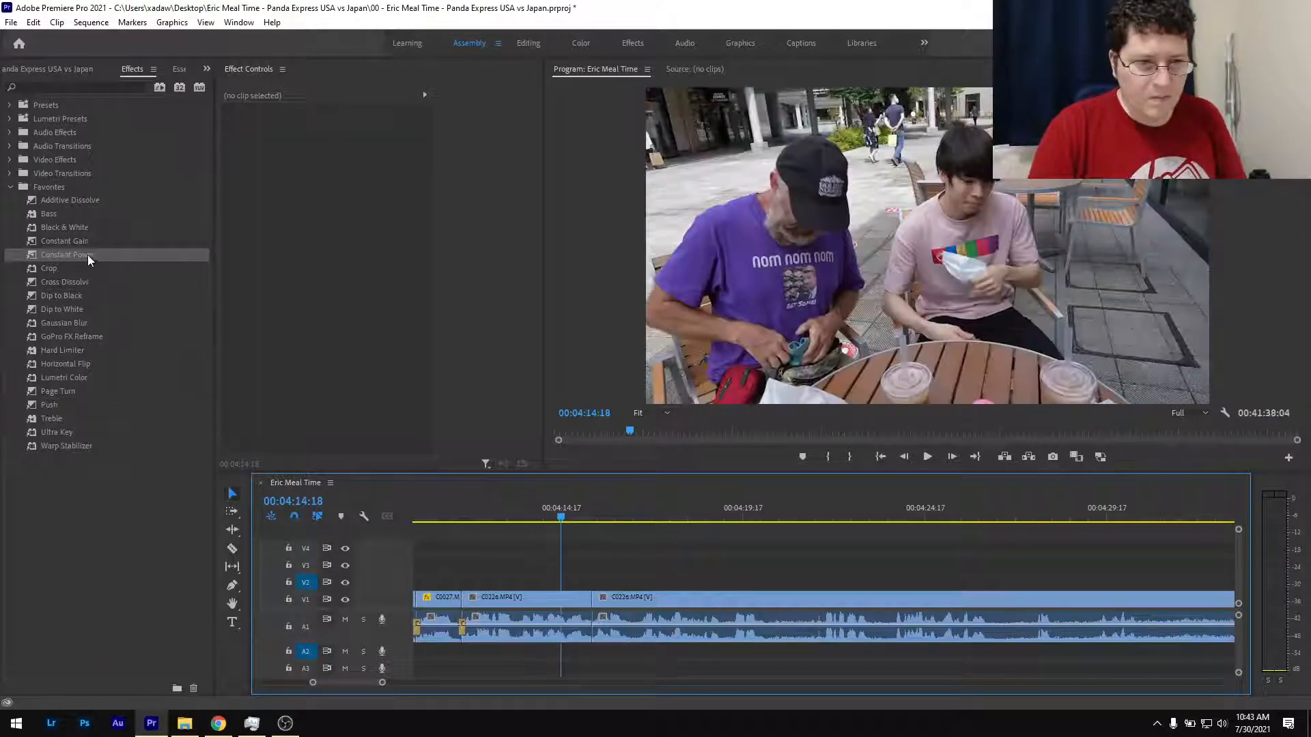
left_click_drag(87, 255, 532, 543)
left_click_drag(598, 640, 593, 630)
Play on and ripple-delete the C0226.MP4 section from about 00:04:20:10 to 00:04:21:22.
key("space")
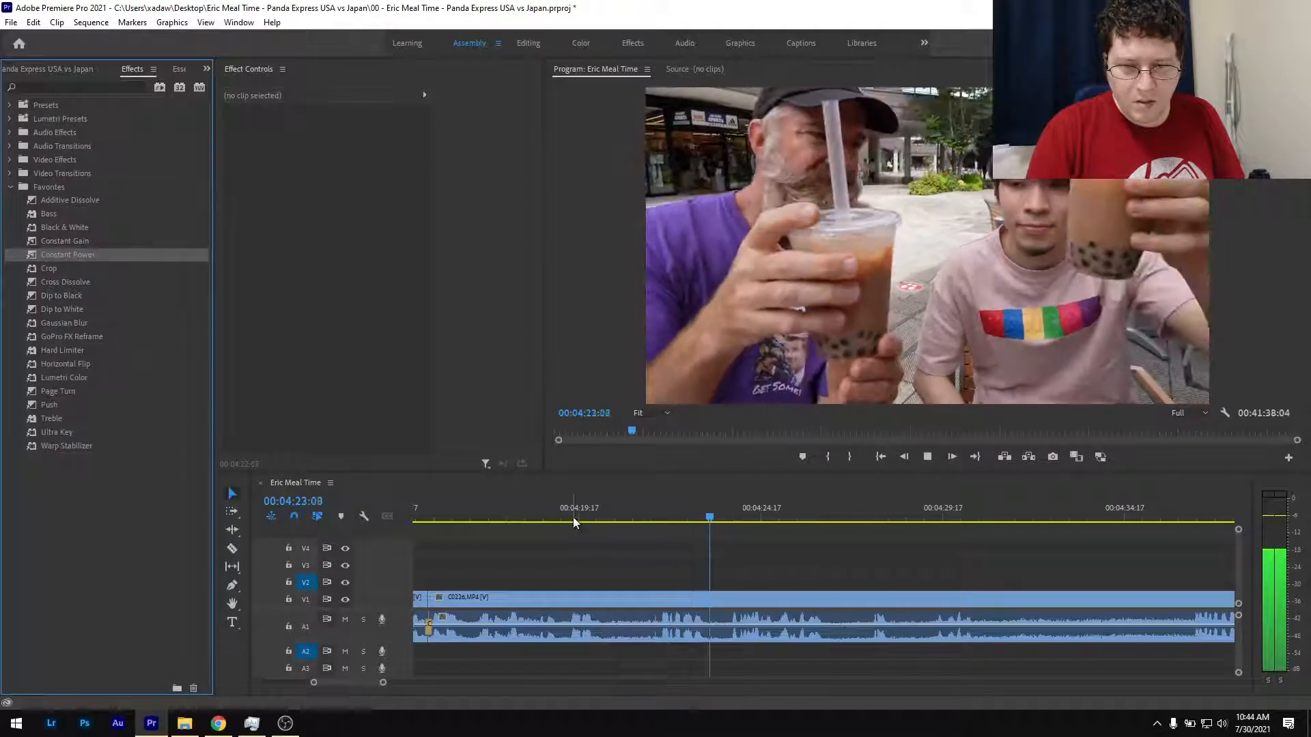
left_click_drag(585, 522, 658, 519)
key("ctrl+k")
key("ctrl+k")
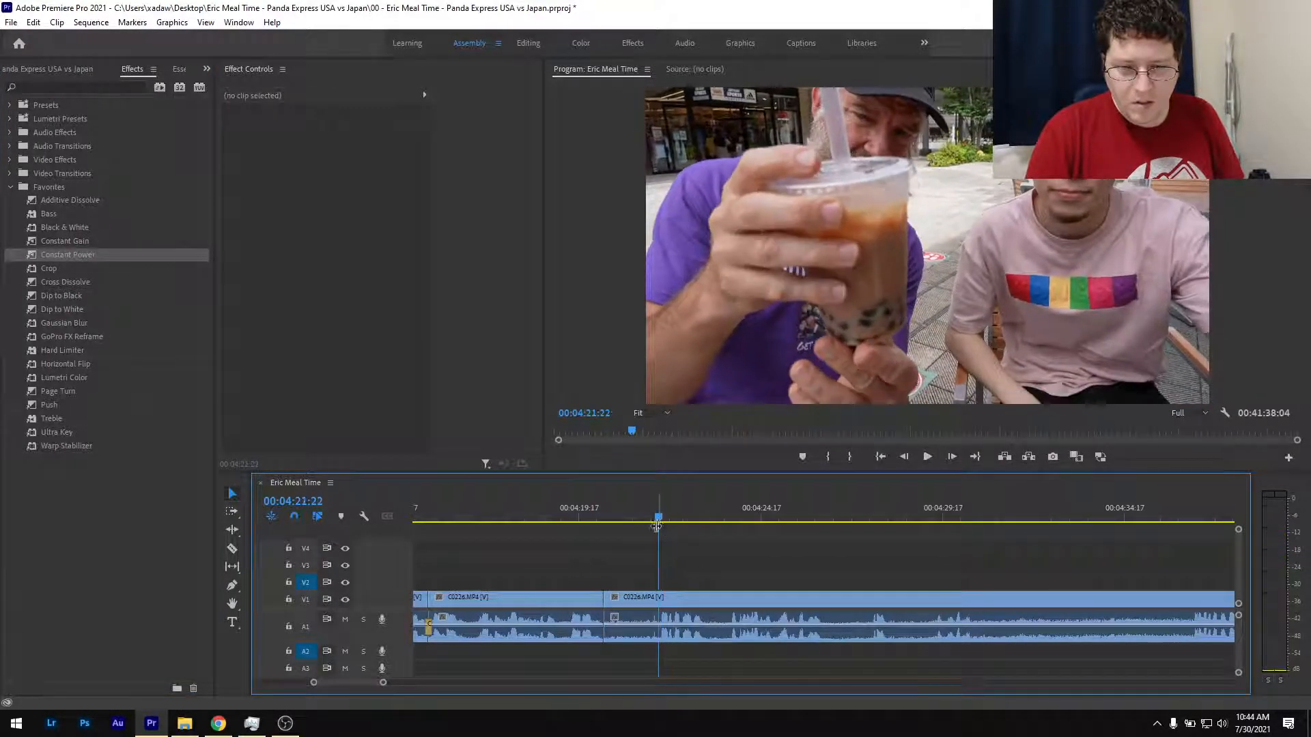
left_click(643, 599)
key("shift+Delete")
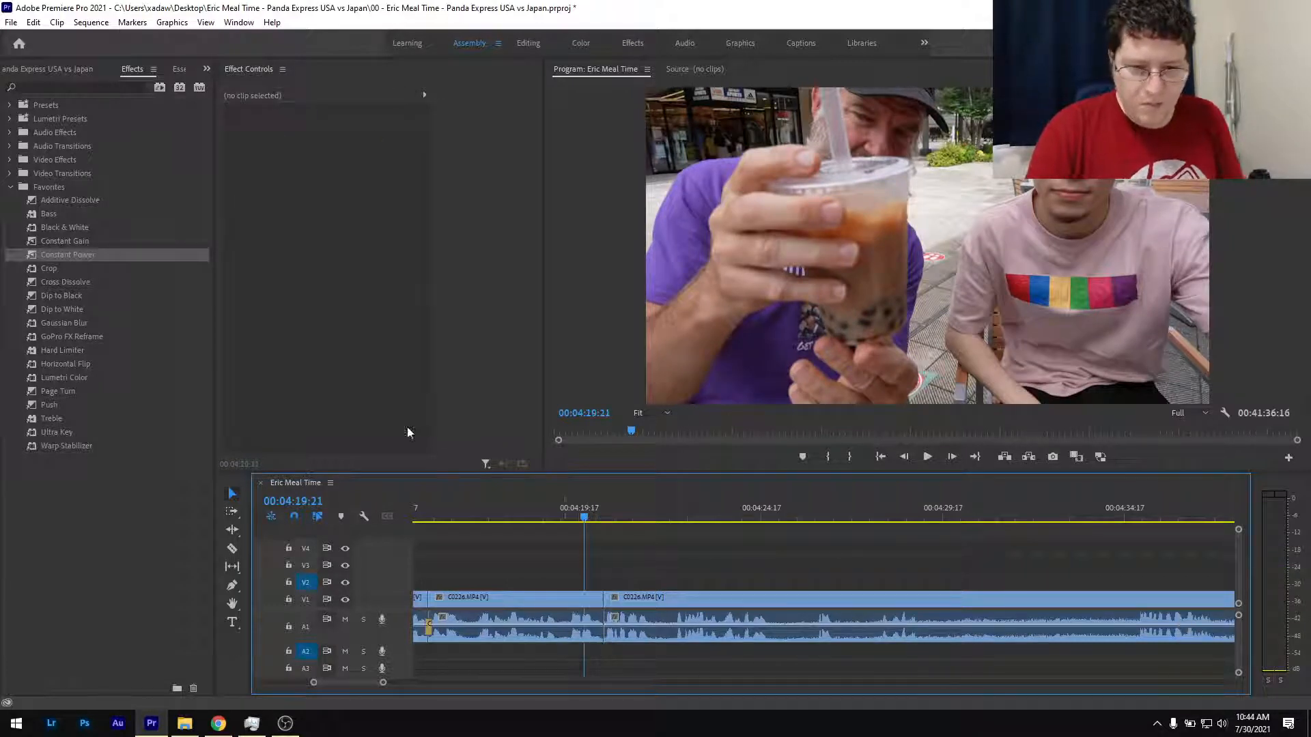
Add a Constant Power audio transition at the C0226.MP4 cut at about 00:04:20:10, and save the project.
left_click_drag(71, 251, 595, 543)
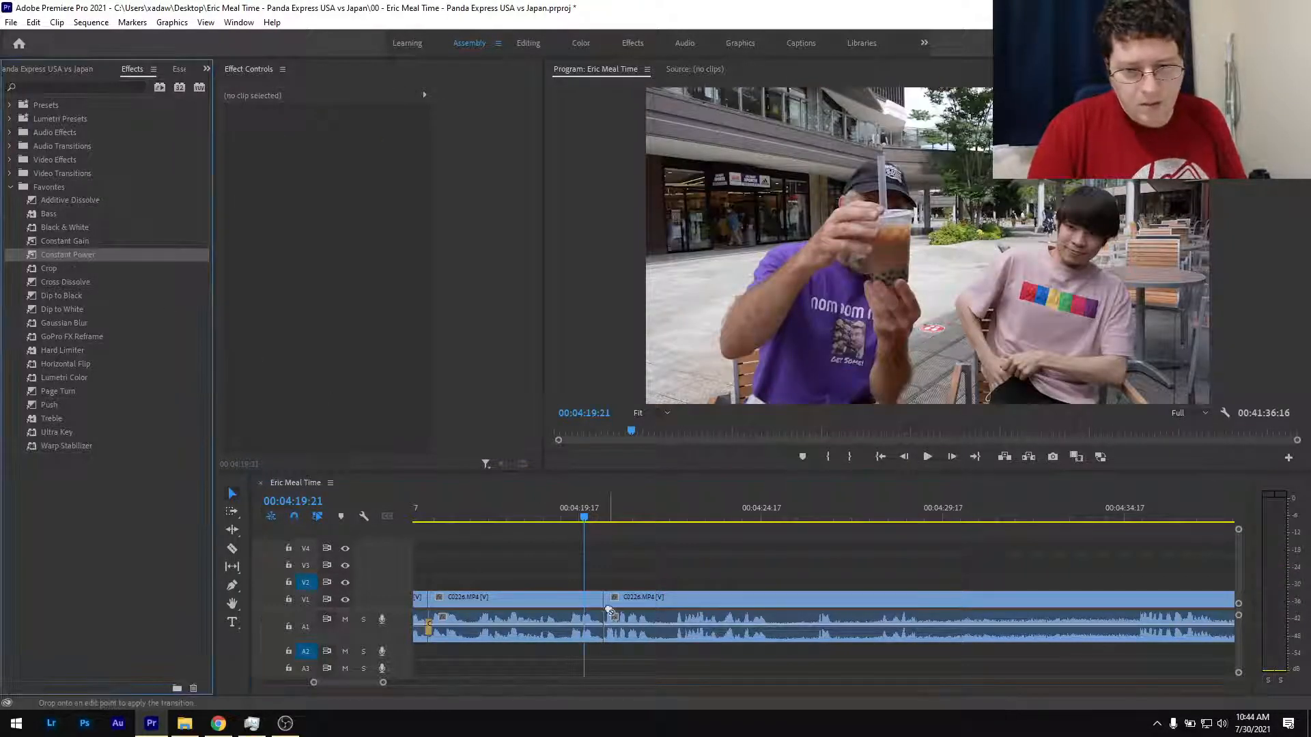
left_click_drag(609, 609, 605, 620)
key("ctrl+s")
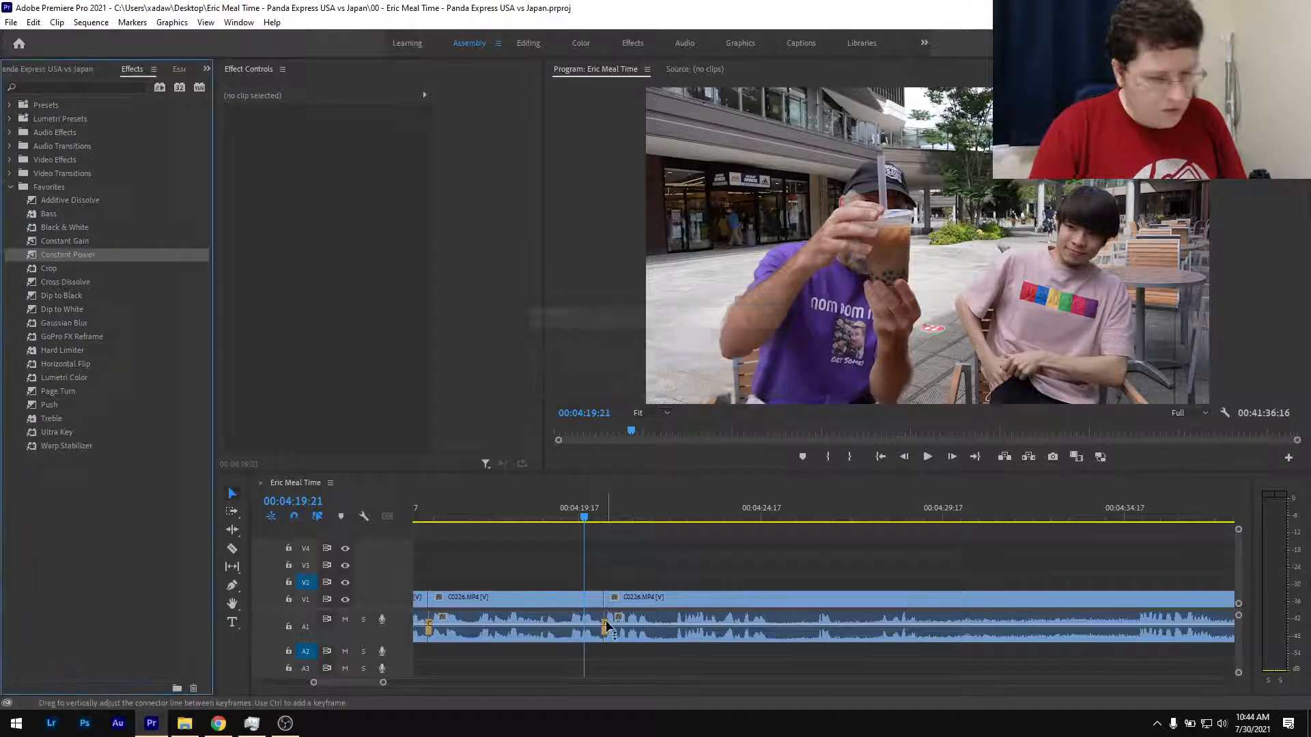
Play past the transition and ripple-delete the C0226.MP4 section of about half a second ending at 00:04:22:08.
key("space")
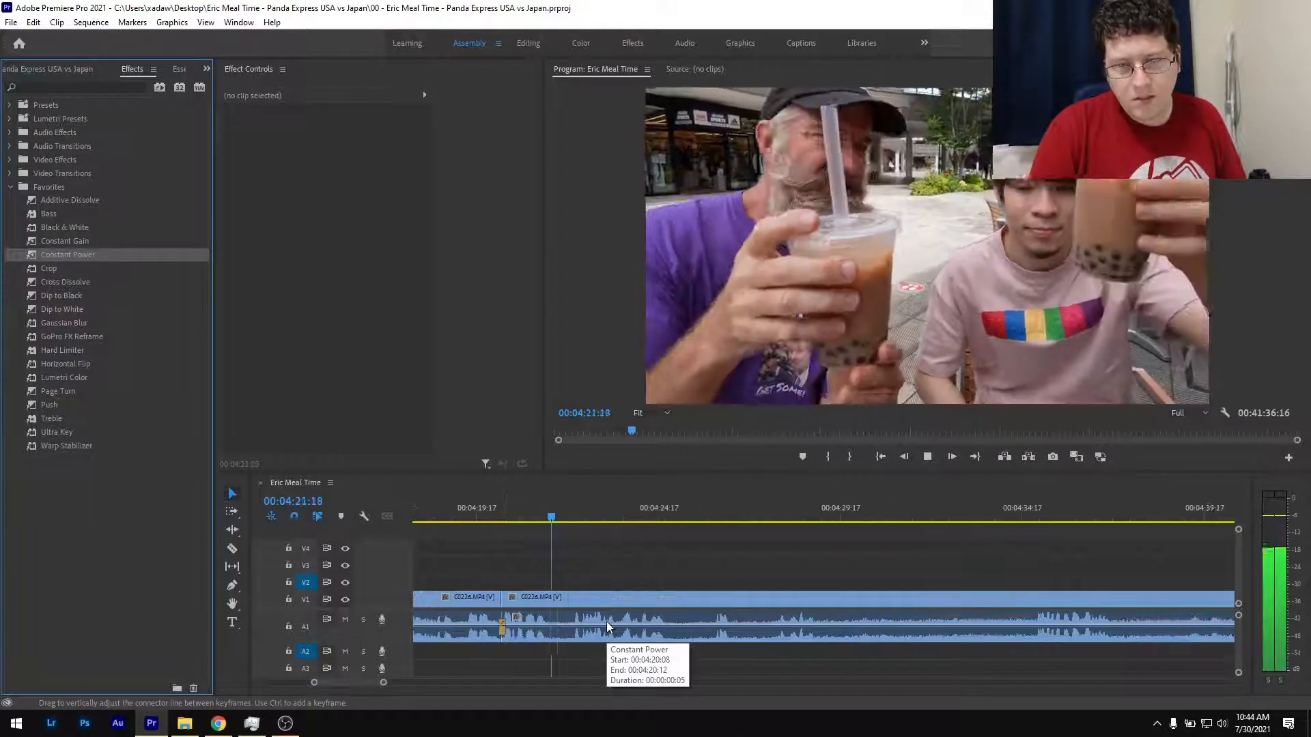
left_click(555, 523)
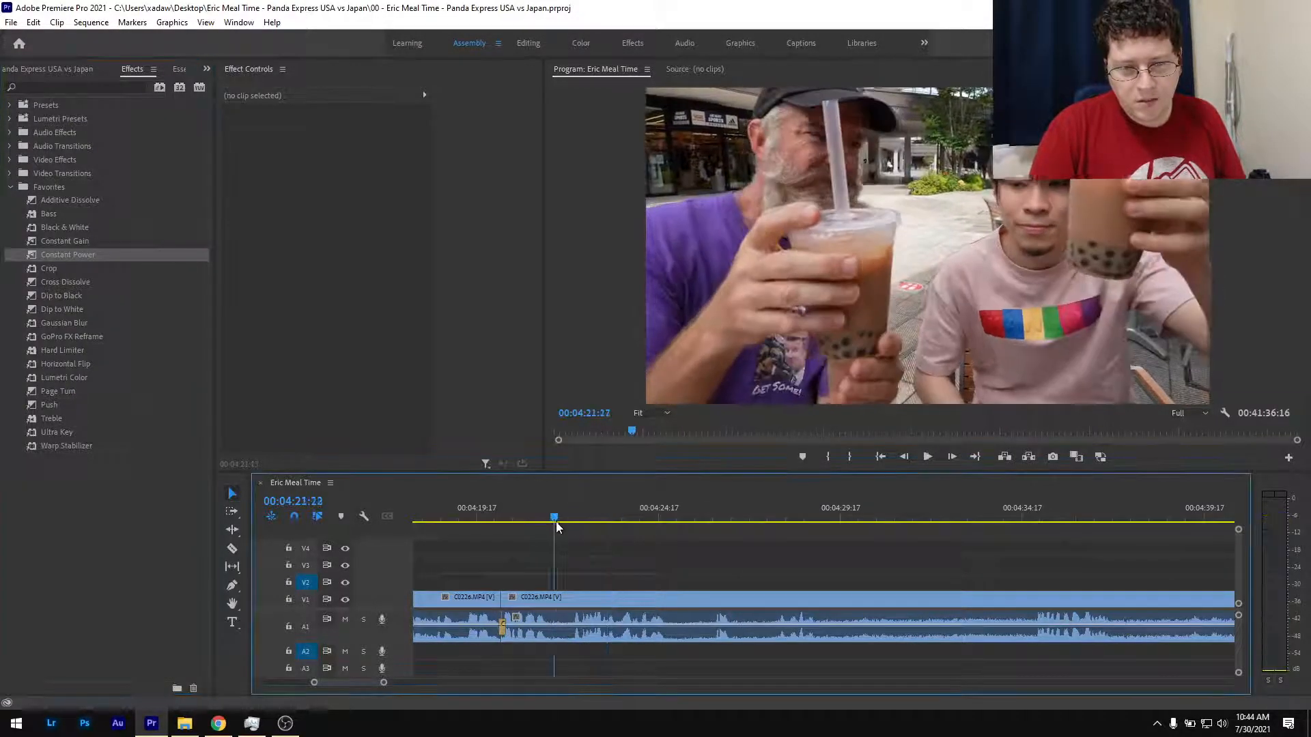
mouse_move(557, 526)
left_mouse_down()
mouse_move(543, 536)
mouse_move(572, 525)
left_mouse_up()
key("ctrl+k")
key("ctrl+k")
left_click(558, 613)
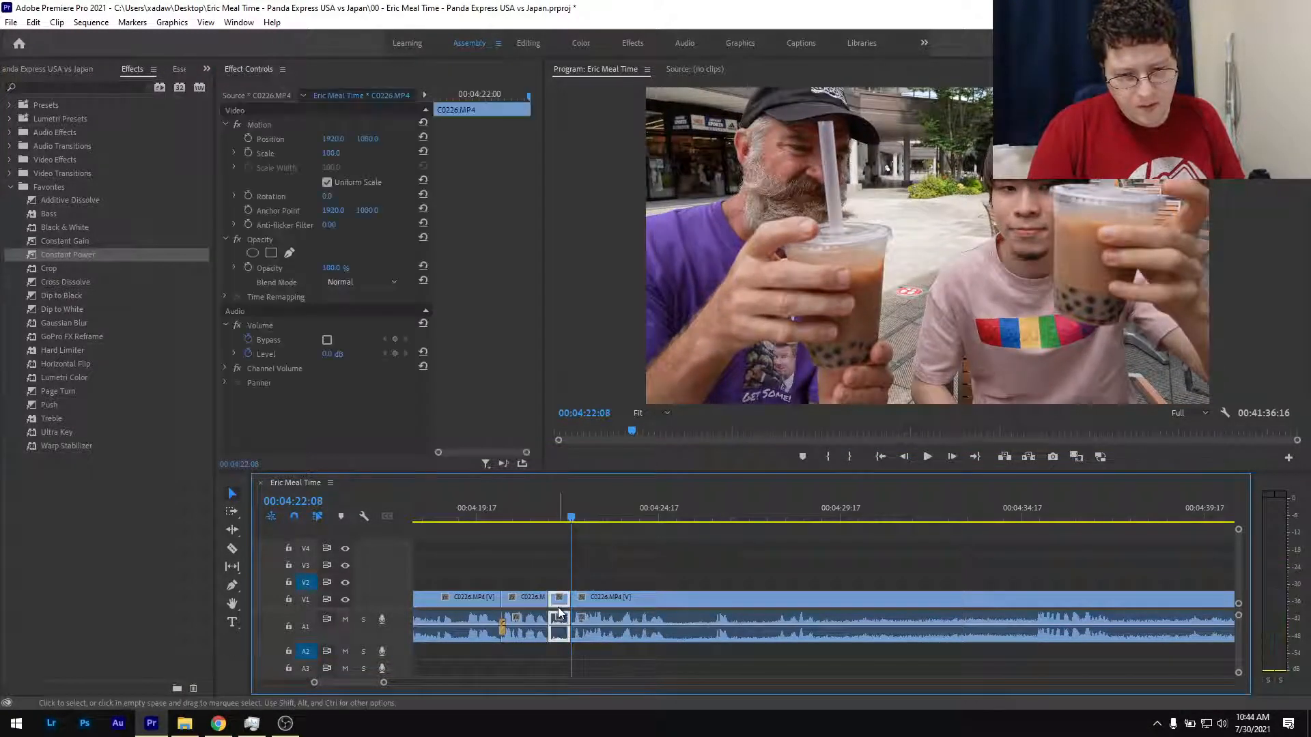
key("shift+Delete")
Add a Constant Power audio transition at the latest C0226.MP4 cut near 00:04:21:17, and save the project.
left_click(521, 517)
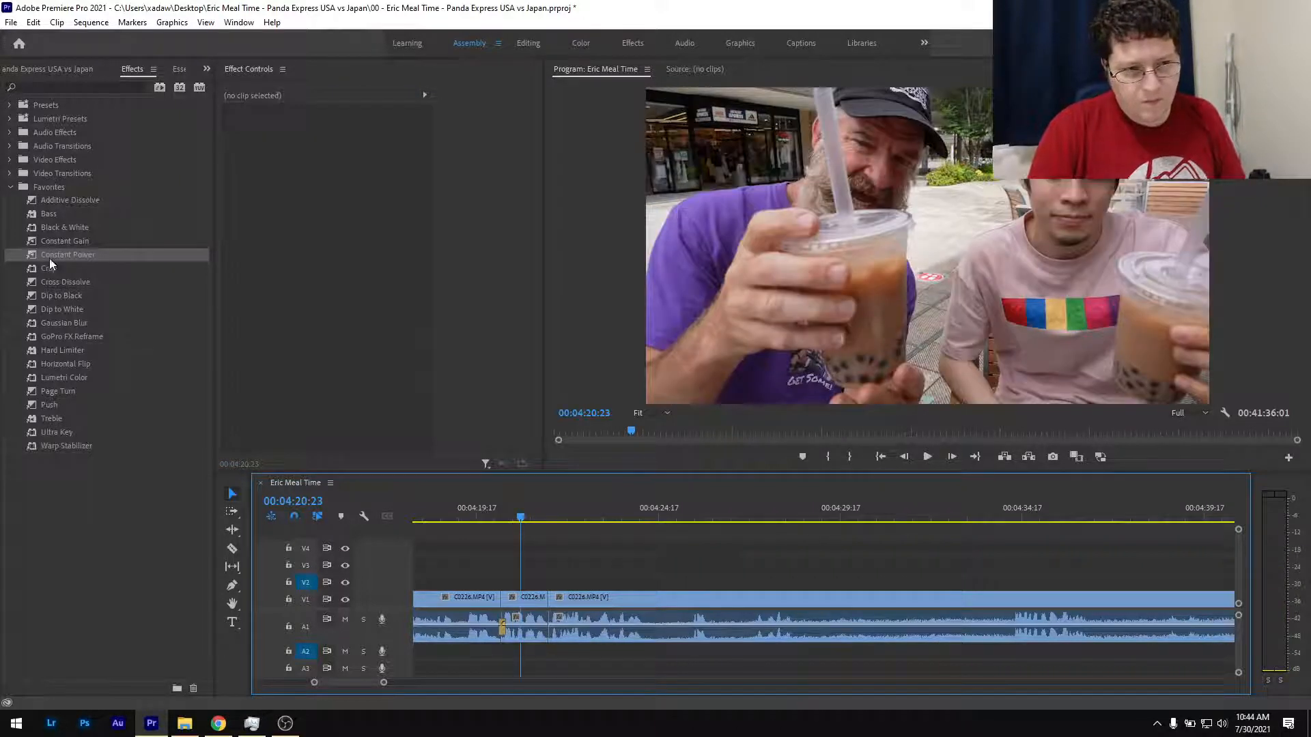
mouse_move(49, 256)
left_mouse_down()
mouse_move(393, 464)
mouse_move(578, 647)
mouse_move(552, 634)
left_mouse_up()
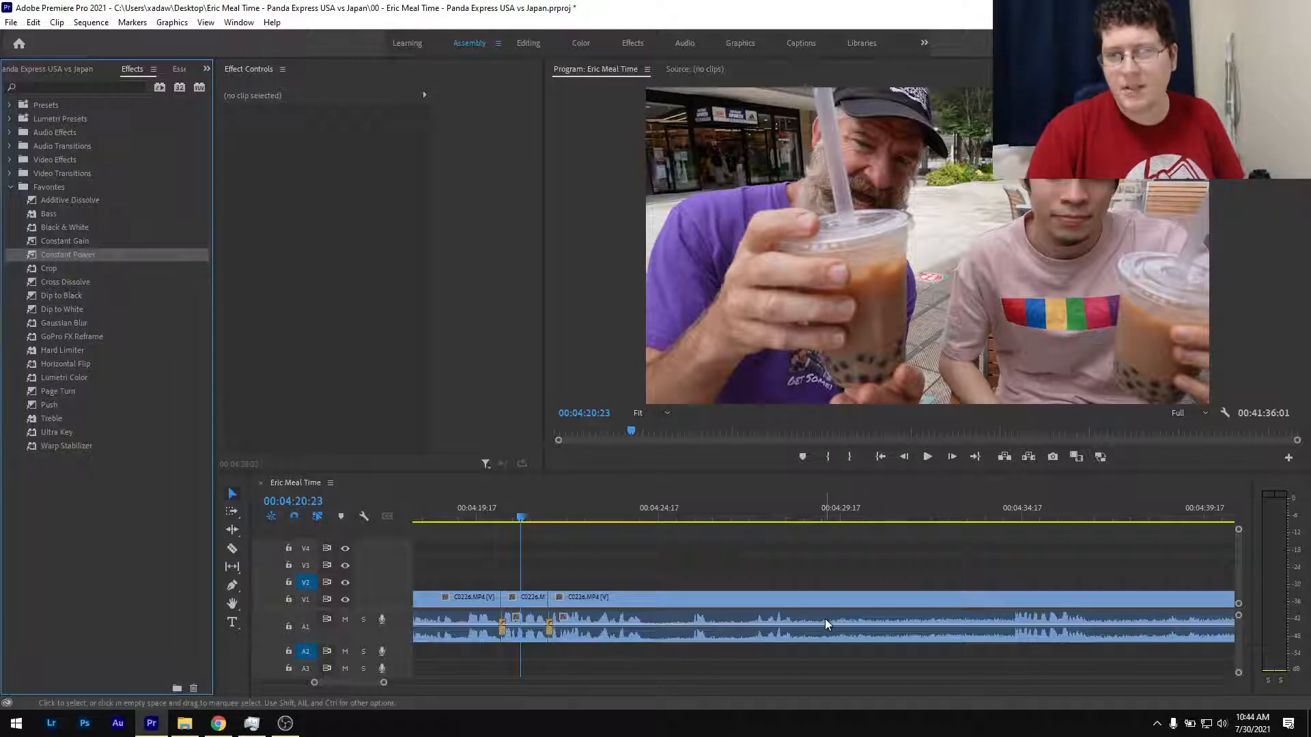
key("ctrl+s")
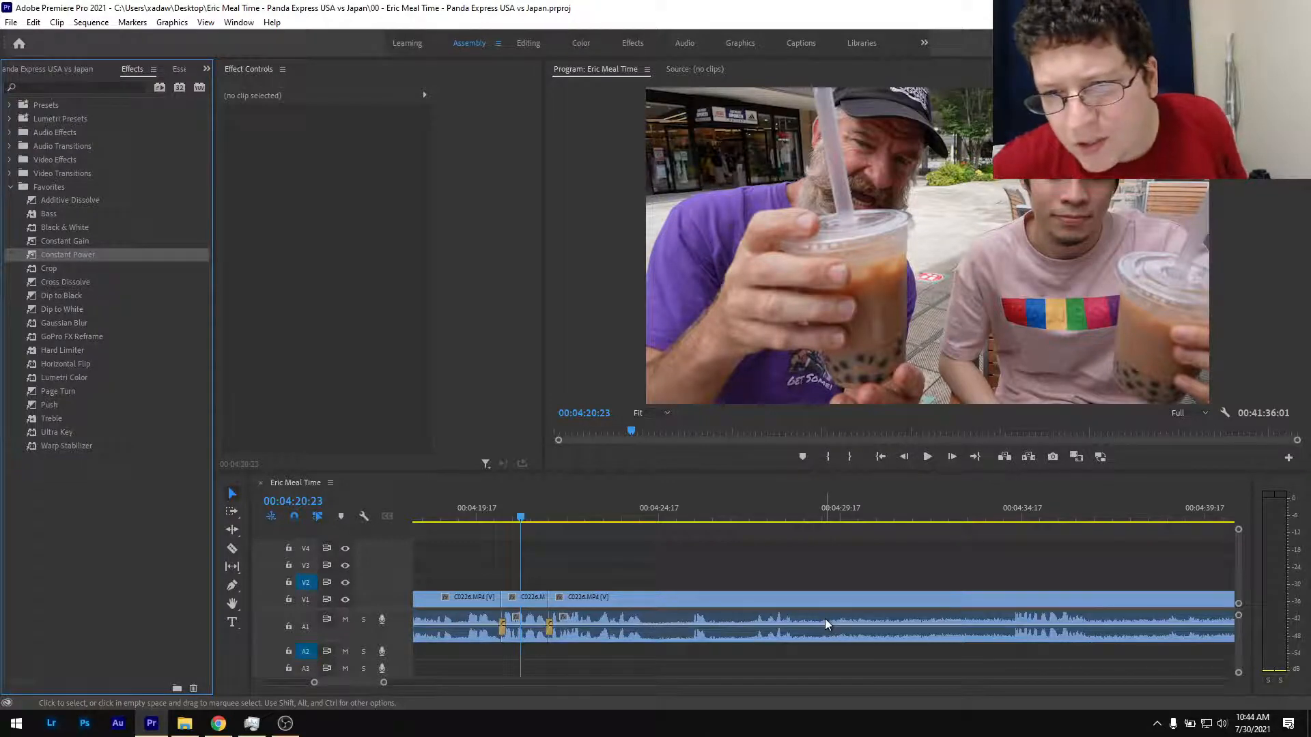
key("space")
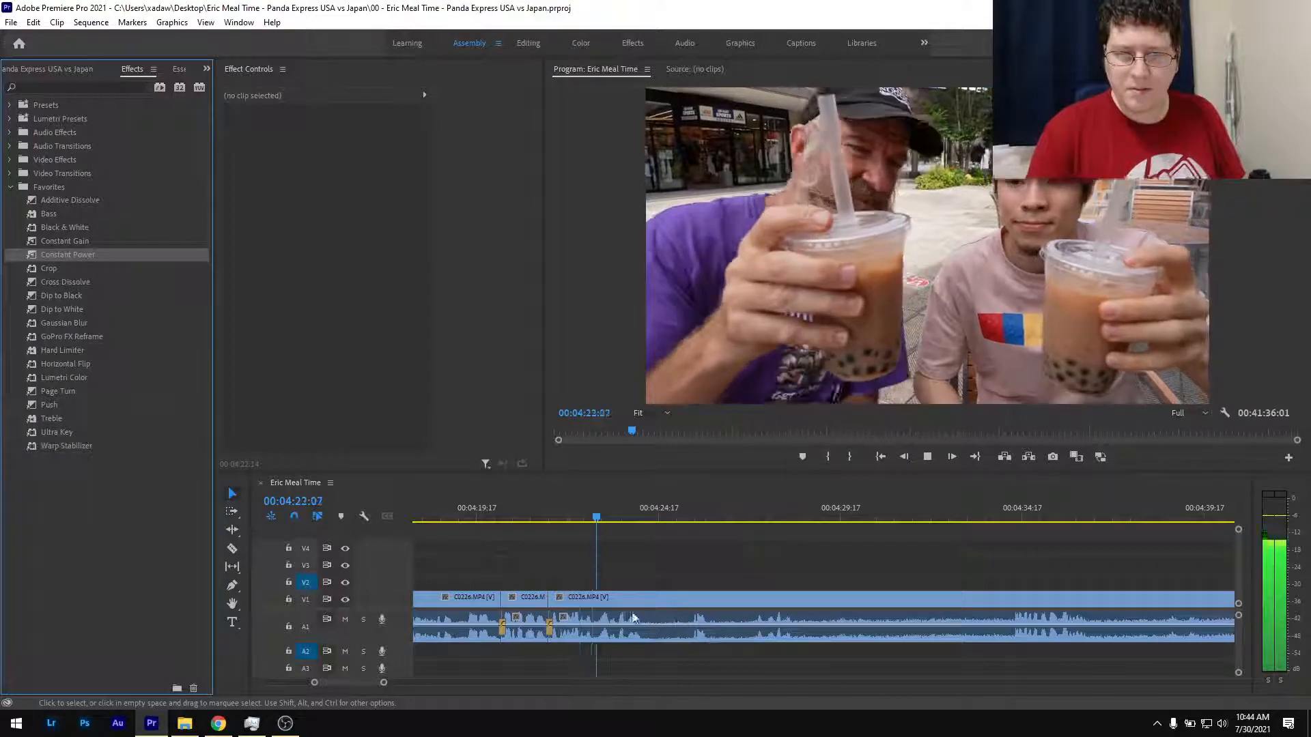
scroll(587, 614, "down", 4)
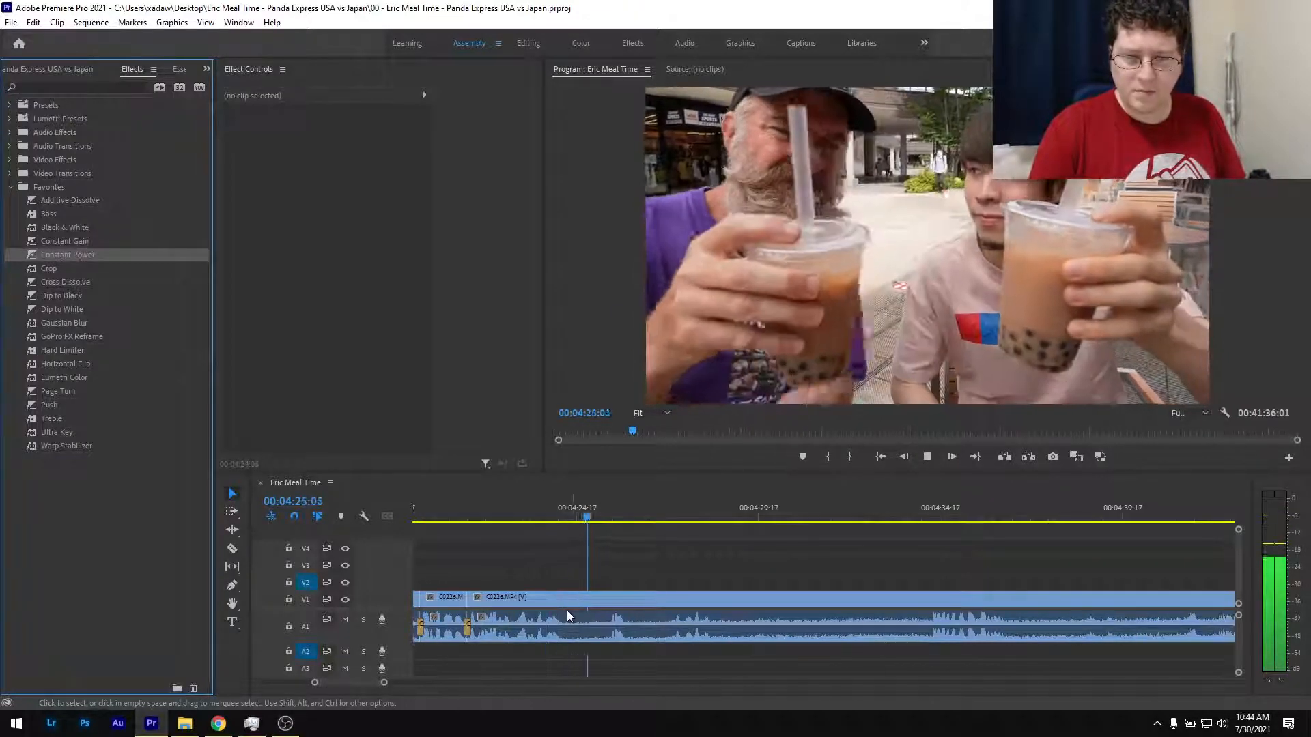
Play through C0226.MP4 from about 00:04:25 to 00:04:43 to examine it for pauses to trim.
scroll(597, 615, "down", 3)
scroll(596, 616, "down", 2)
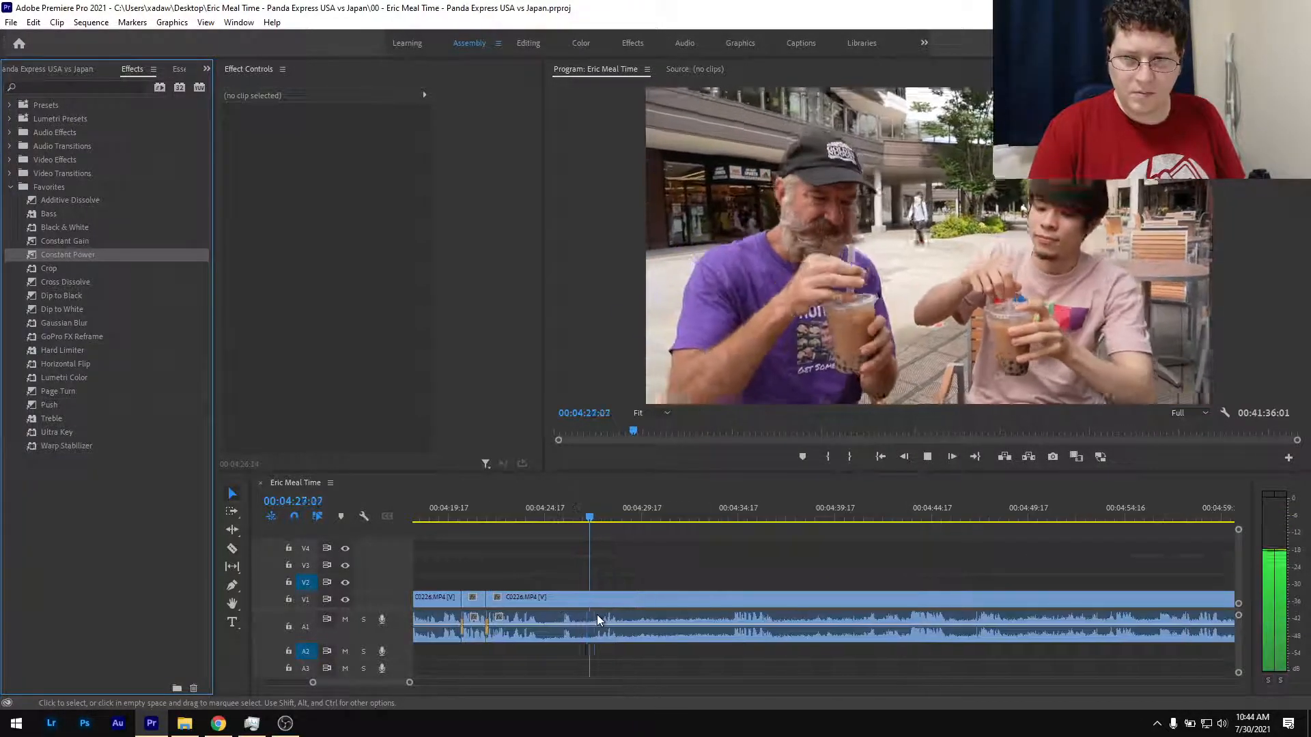
scroll(596, 614, "down", 2)
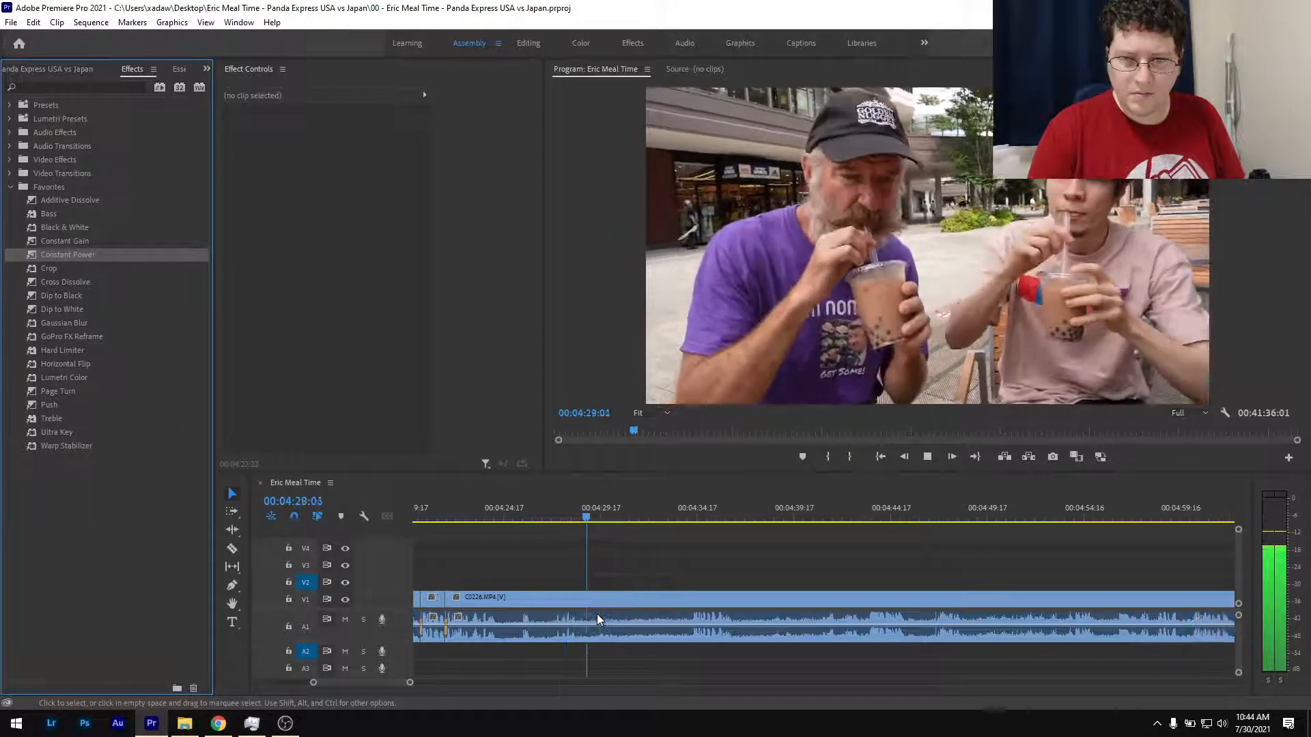
scroll(597, 614, "down", 2)
scroll(596, 618, "down", 1)
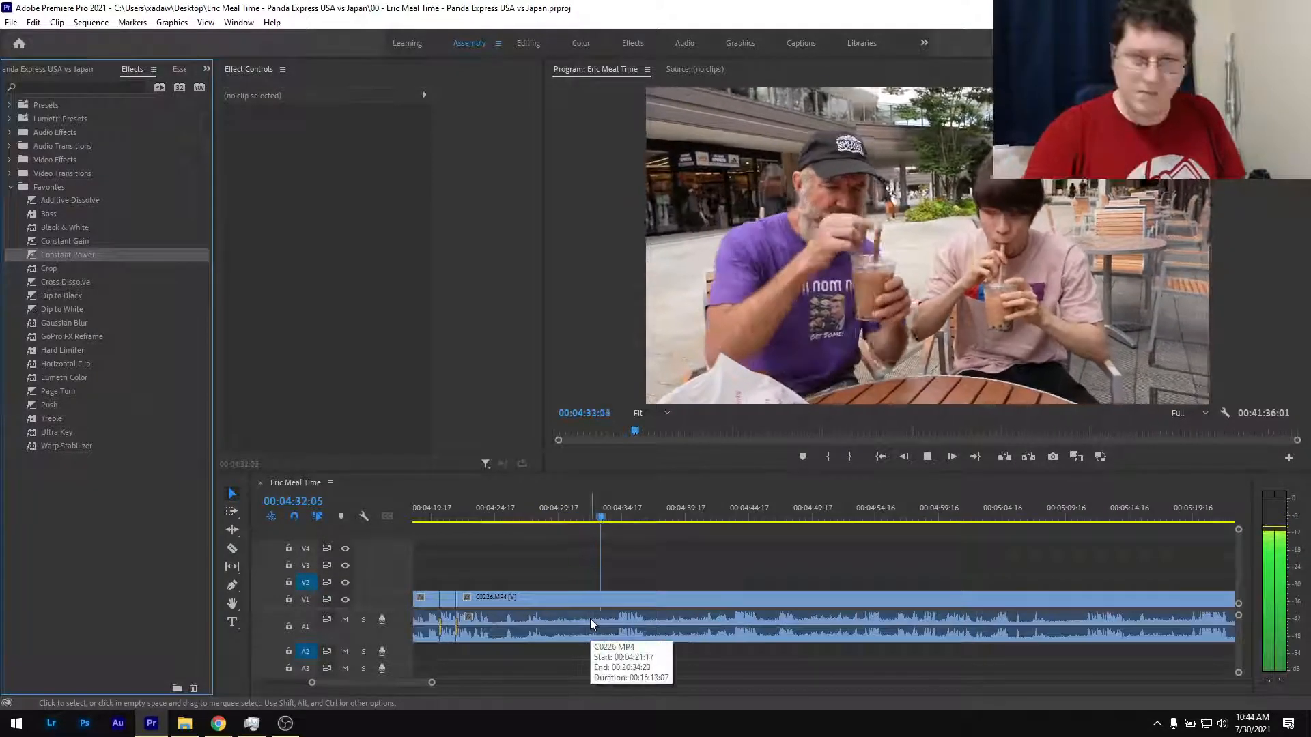
scroll(594, 614, "down", 1)
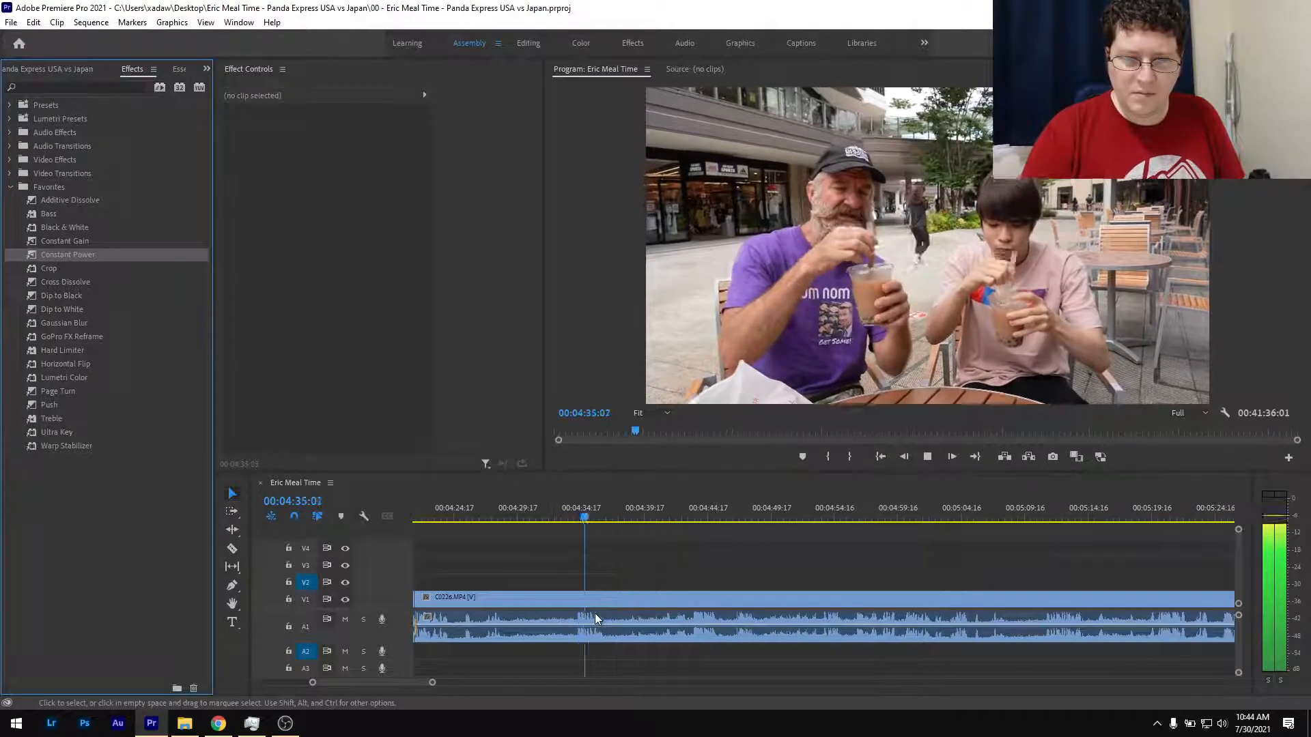
scroll(600, 609, "down", 1)
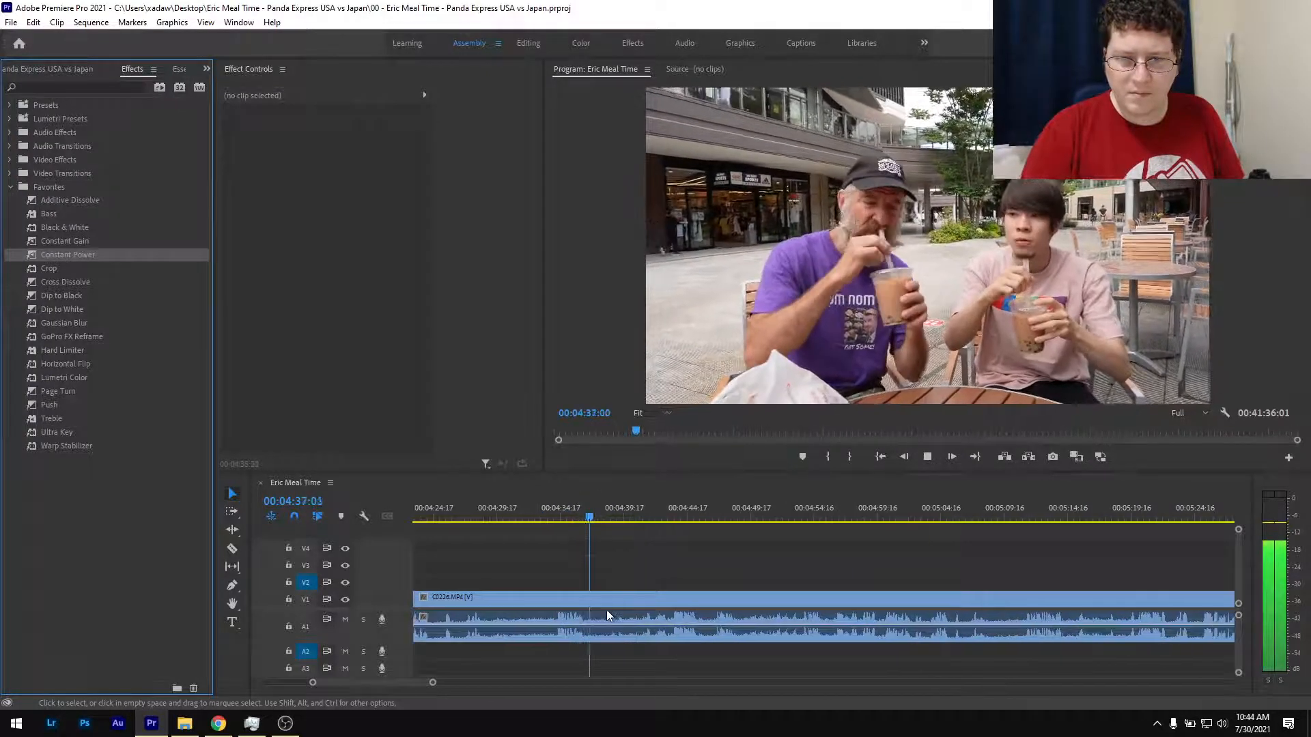
scroll(609, 611, "down", 3)
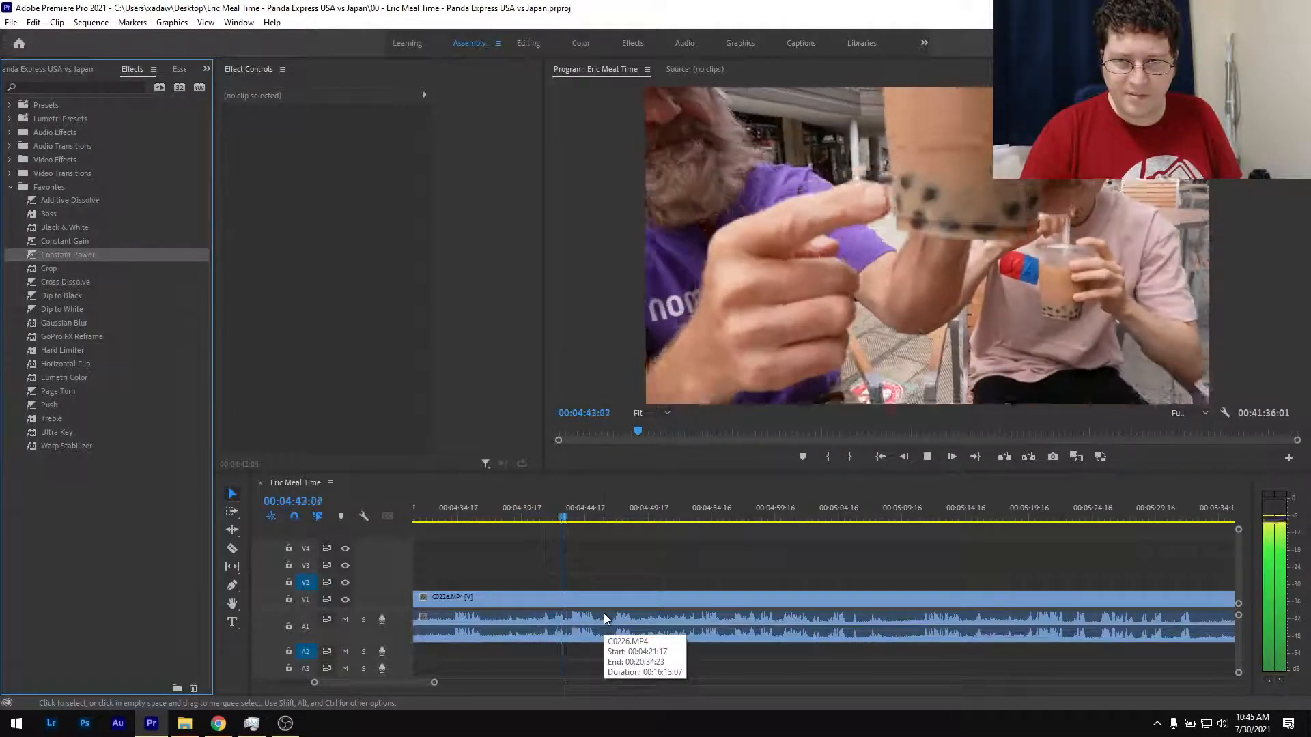
Split C0226.MP4 at 00:04:37:04 and about 00:04:43:09, and ripple-delete the section between the cuts.
scroll(556, 581, "up", 5)
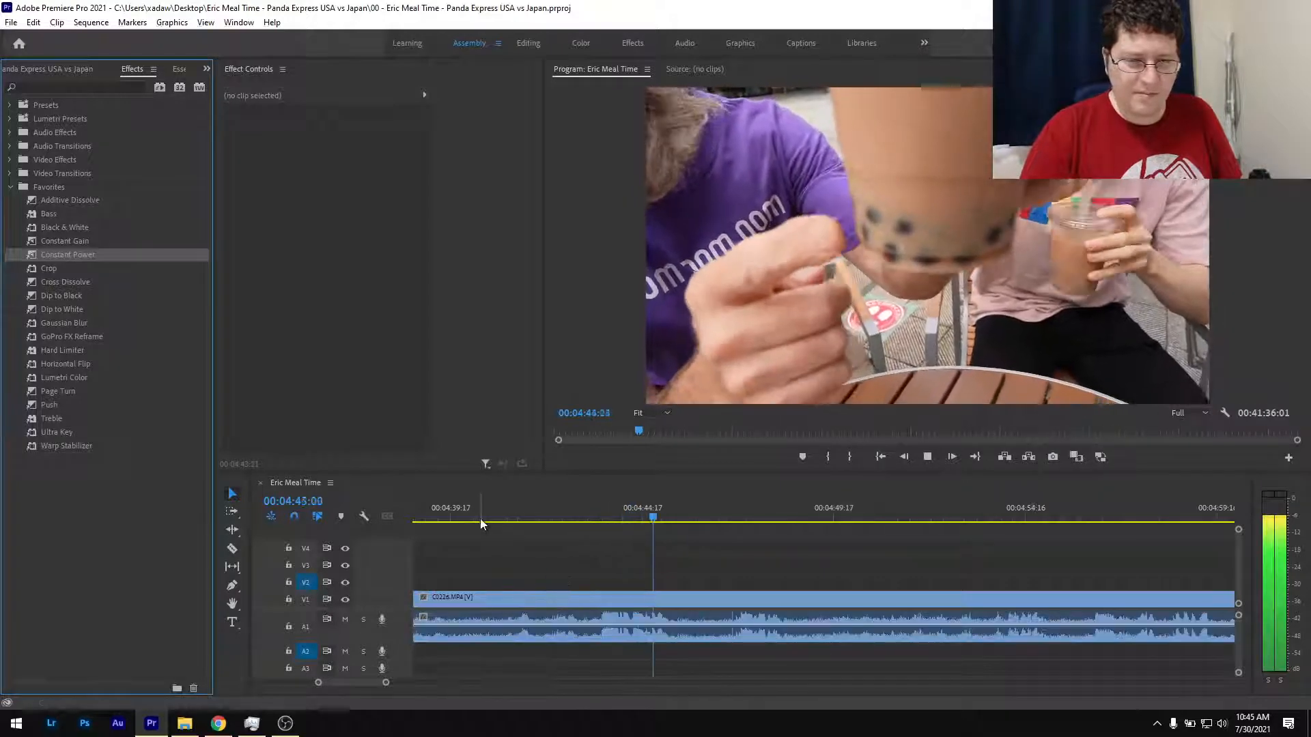
left_click_drag(580, 519, 661, 531)
key("ctrl+k")
left_click(542, 512)
scroll(557, 553, "up", 2)
key("space")
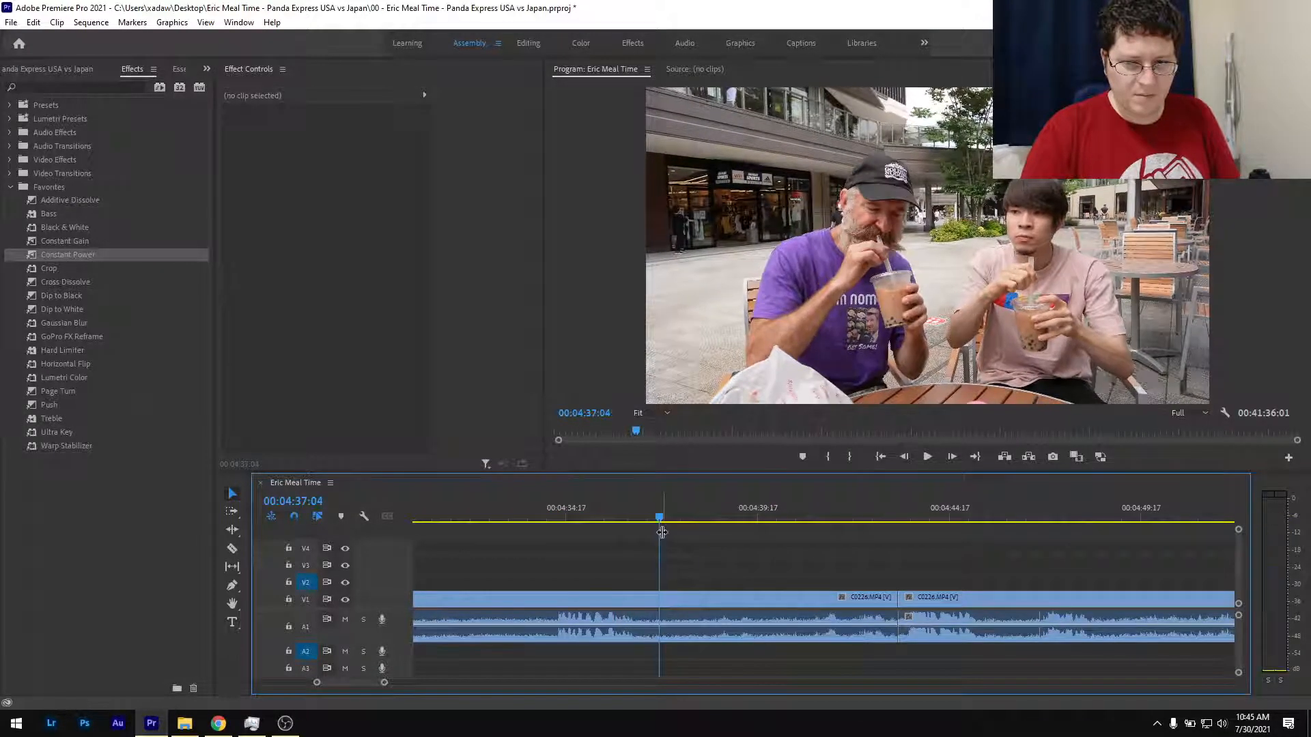
key("ctrl+k")
scroll(655, 553, "up", 1)
left_click(764, 603)
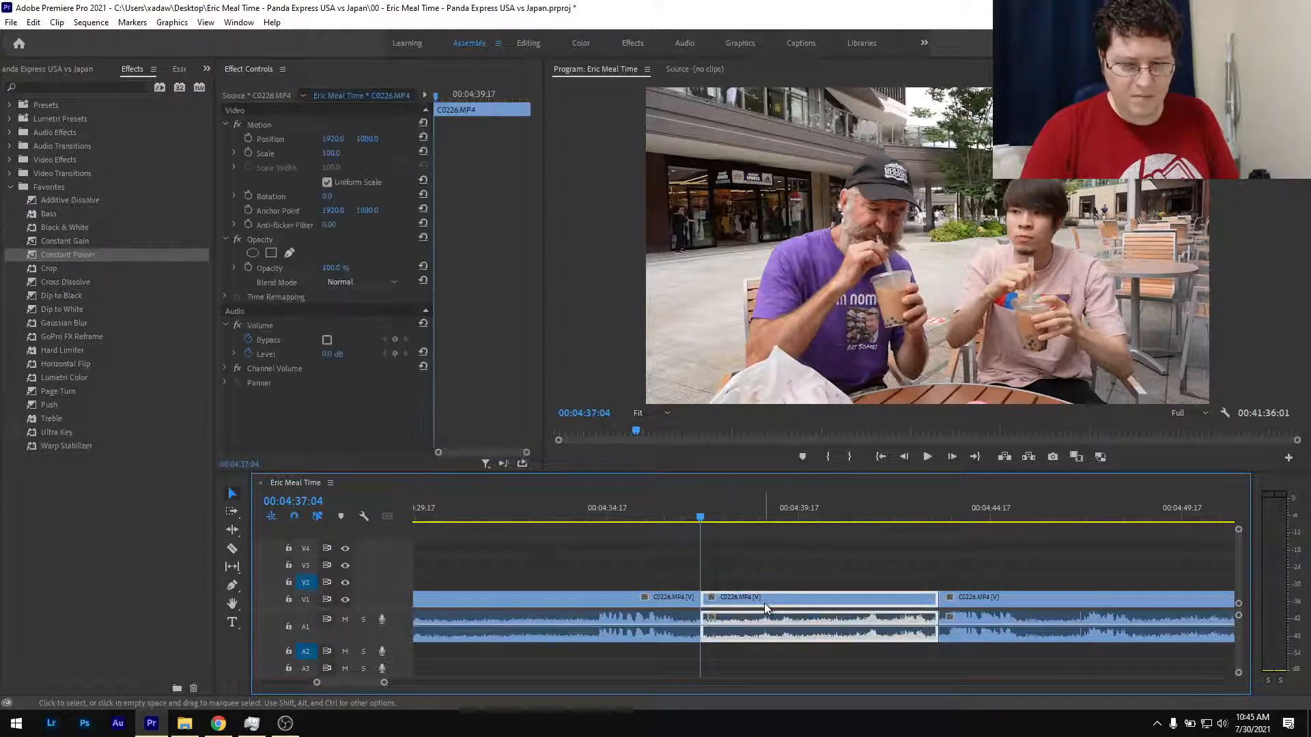
key("shift+Delete")
Add a Constant Power audio transition at the C0226.MP4 cut at 00:04:37:04, and save the project.
left_click(648, 520)
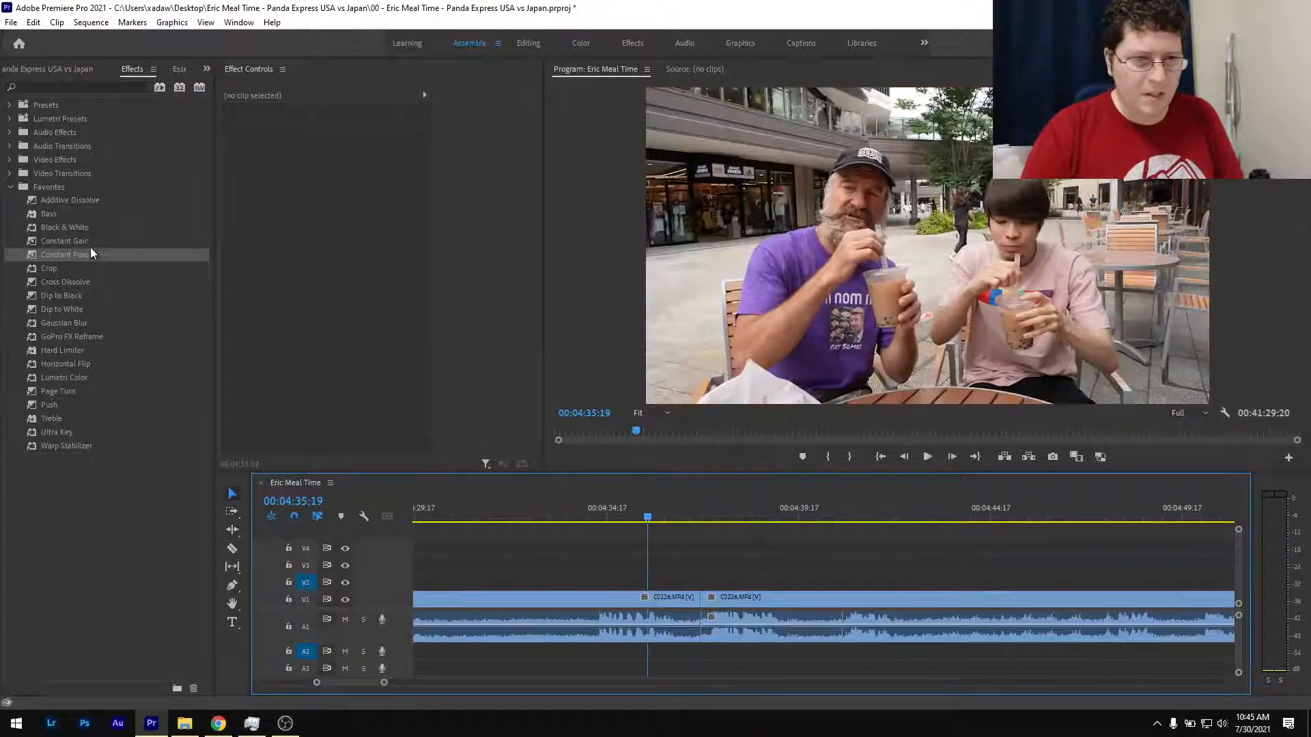
left_click_drag(92, 253, 704, 634)
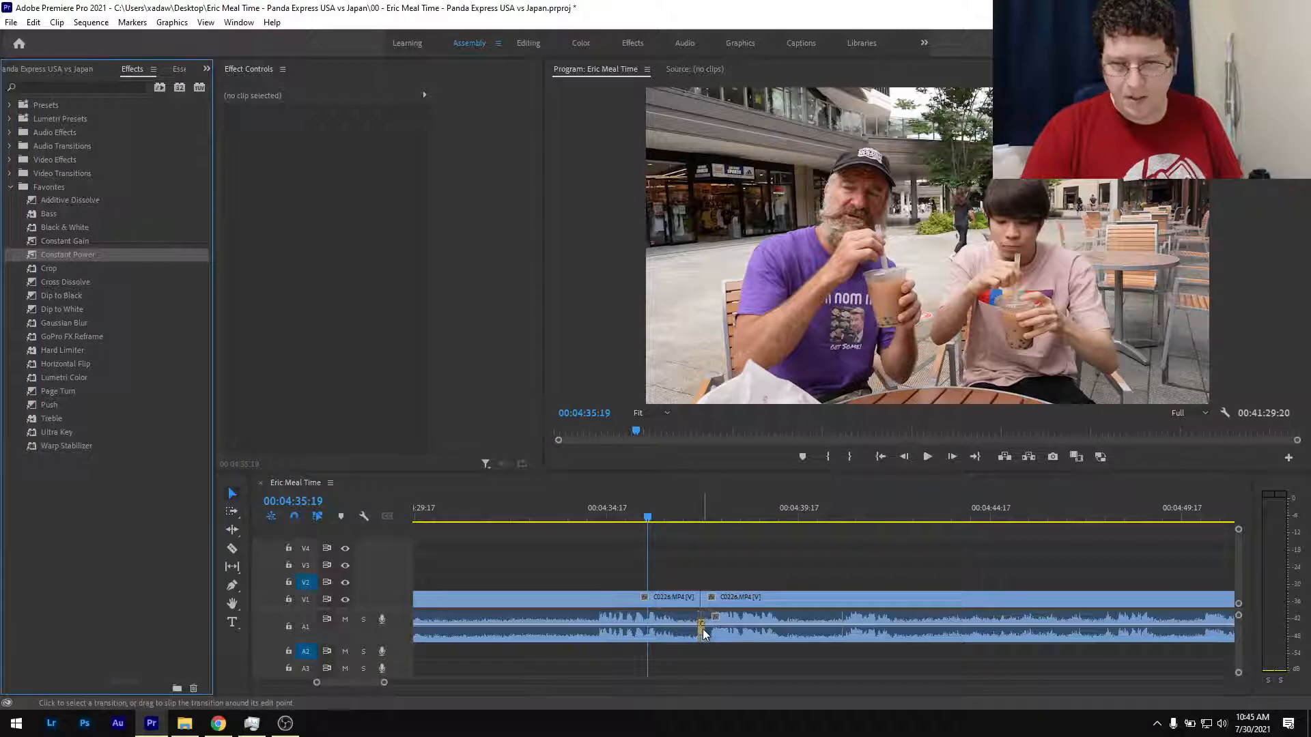
key("ctrl+s")
Split C0226.MP4 at 00:04:29:23 and 00:04:34:05, and ripple-delete the section between the cuts.
scroll(683, 650, "up", 4)
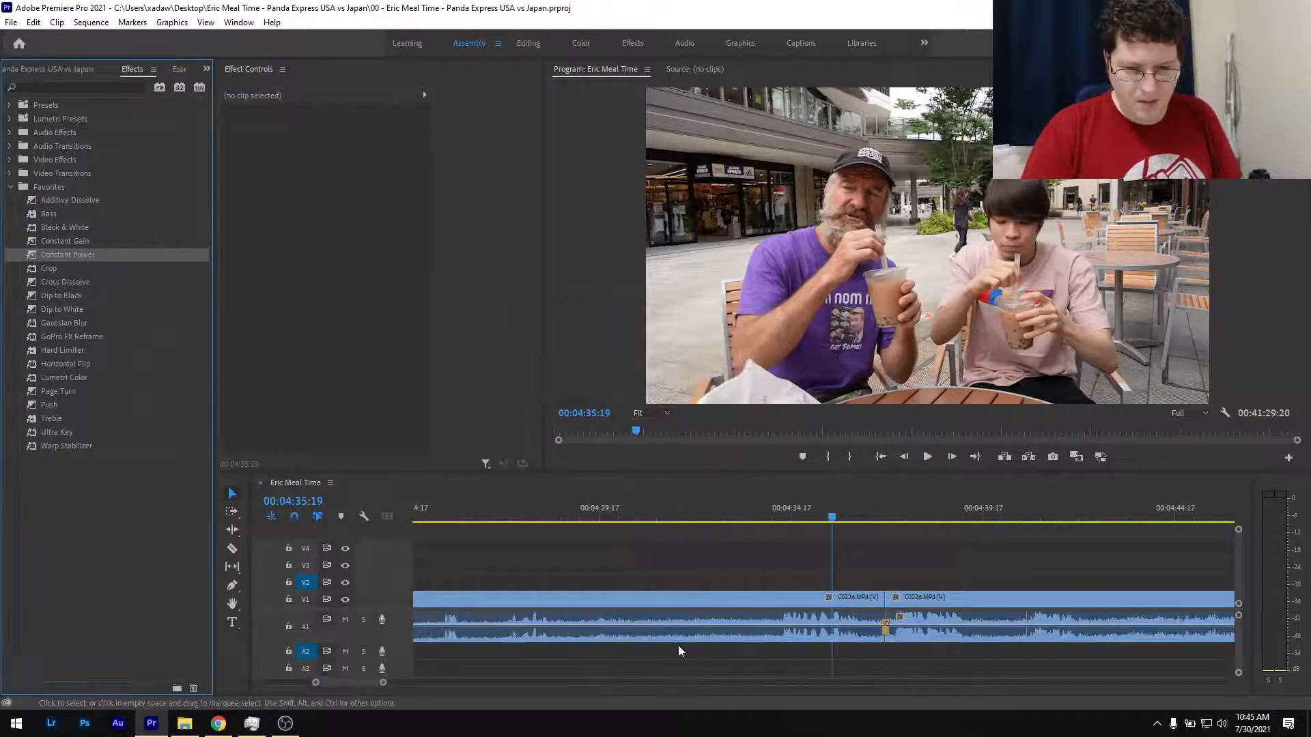
left_click_drag(591, 523, 854, 536)
key("ctrl+k")
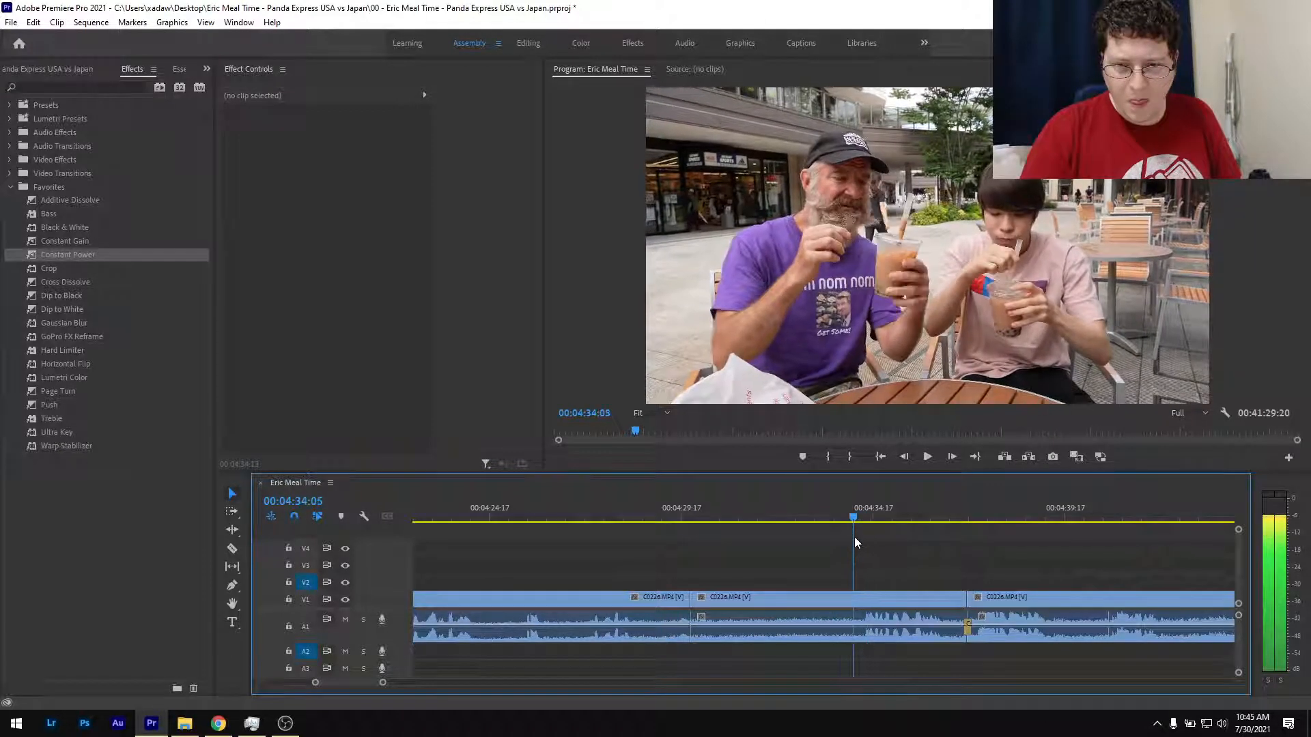
key("ctrl+k")
left_click(822, 598)
key("shift+Delete")
key("Up")
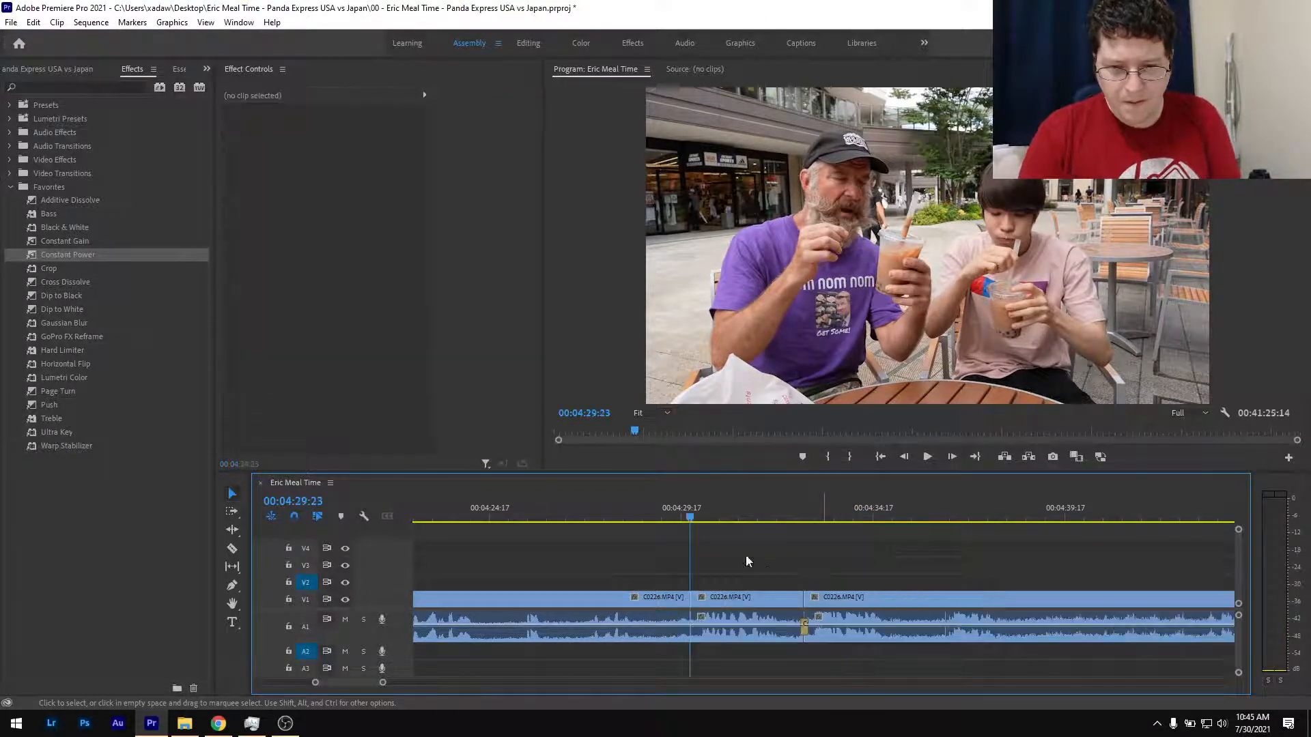
Add a Constant Power audio transition at the C0226.MP4 cut at 00:04:29:23, and save the project.
left_click(654, 508)
left_click_drag(92, 258, 573, 568)
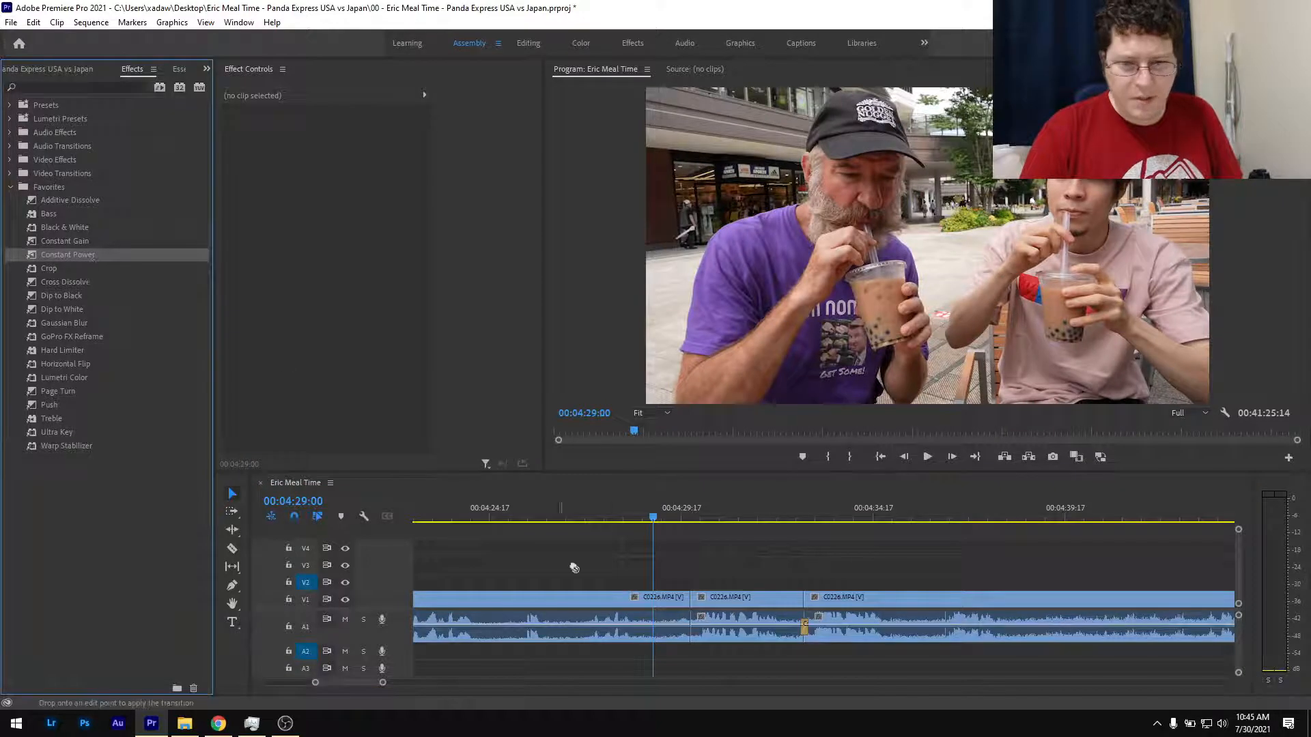
left_click_drag(695, 637, 693, 631)
key("ctrl+s")
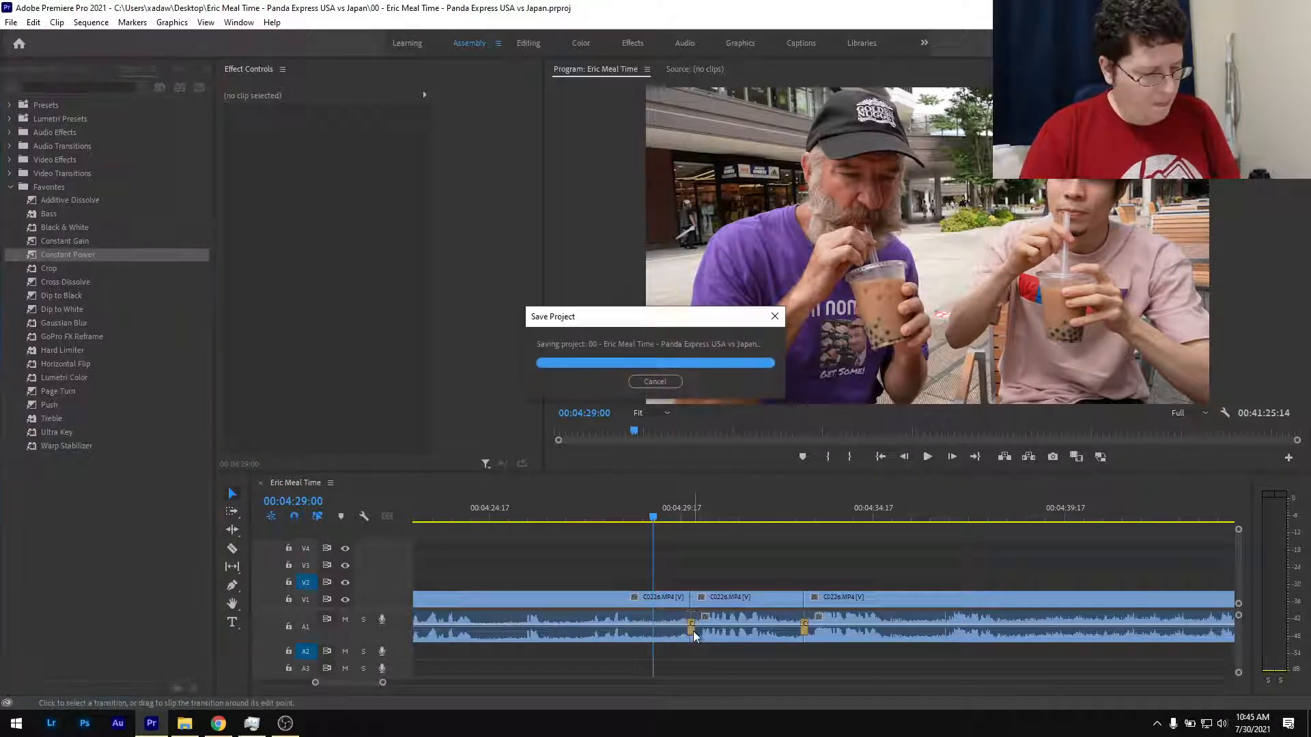
Play on and ripple-delete the C0226.MP4 section from about 00:04:38:12 to 00:04:43:07.
key("space")
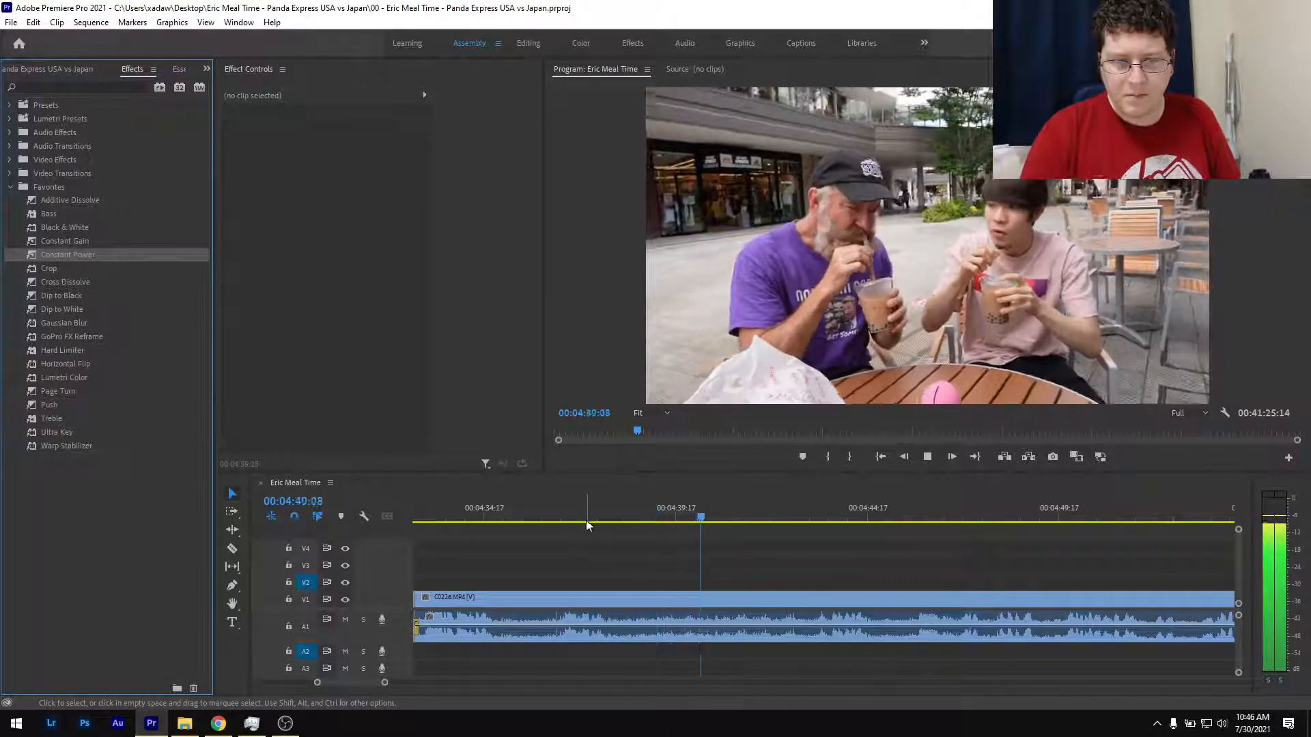
left_click_drag(601, 520, 842, 517)
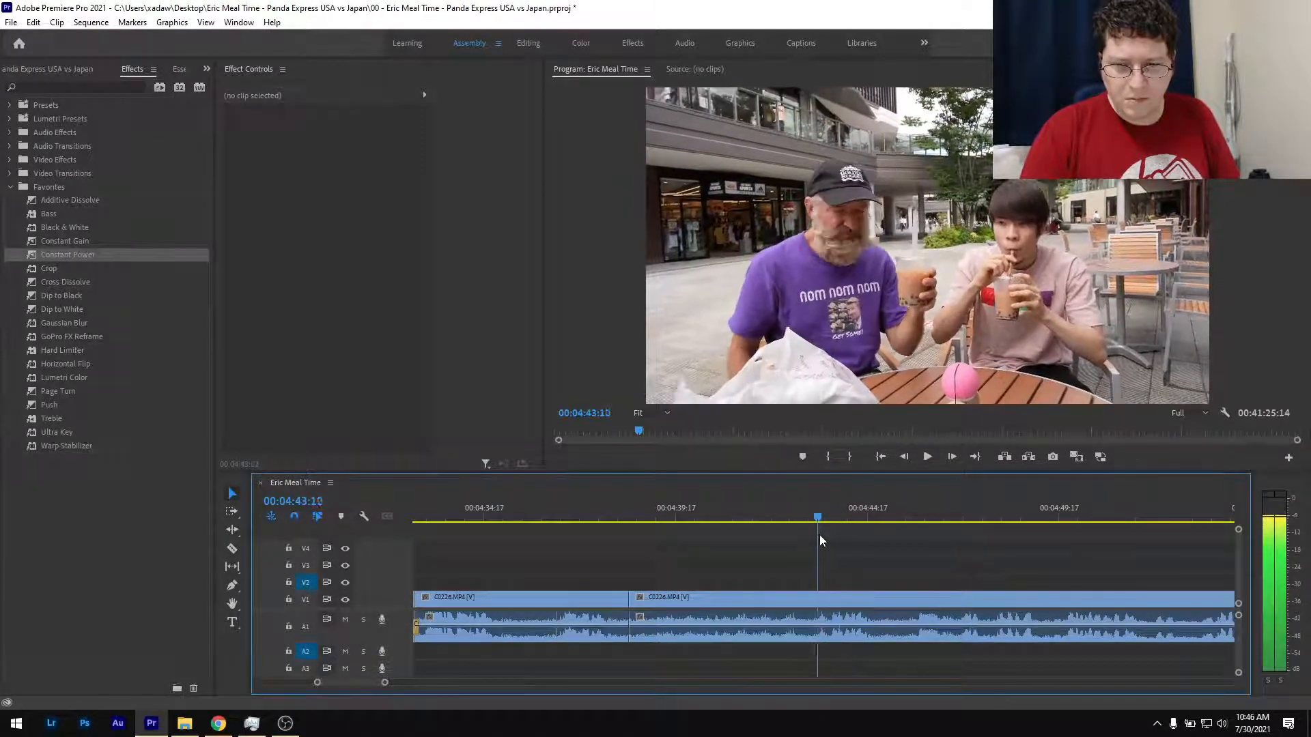
key("Left")
key("Left")
key("Left")
key("ctrl+k")
left_click(788, 601)
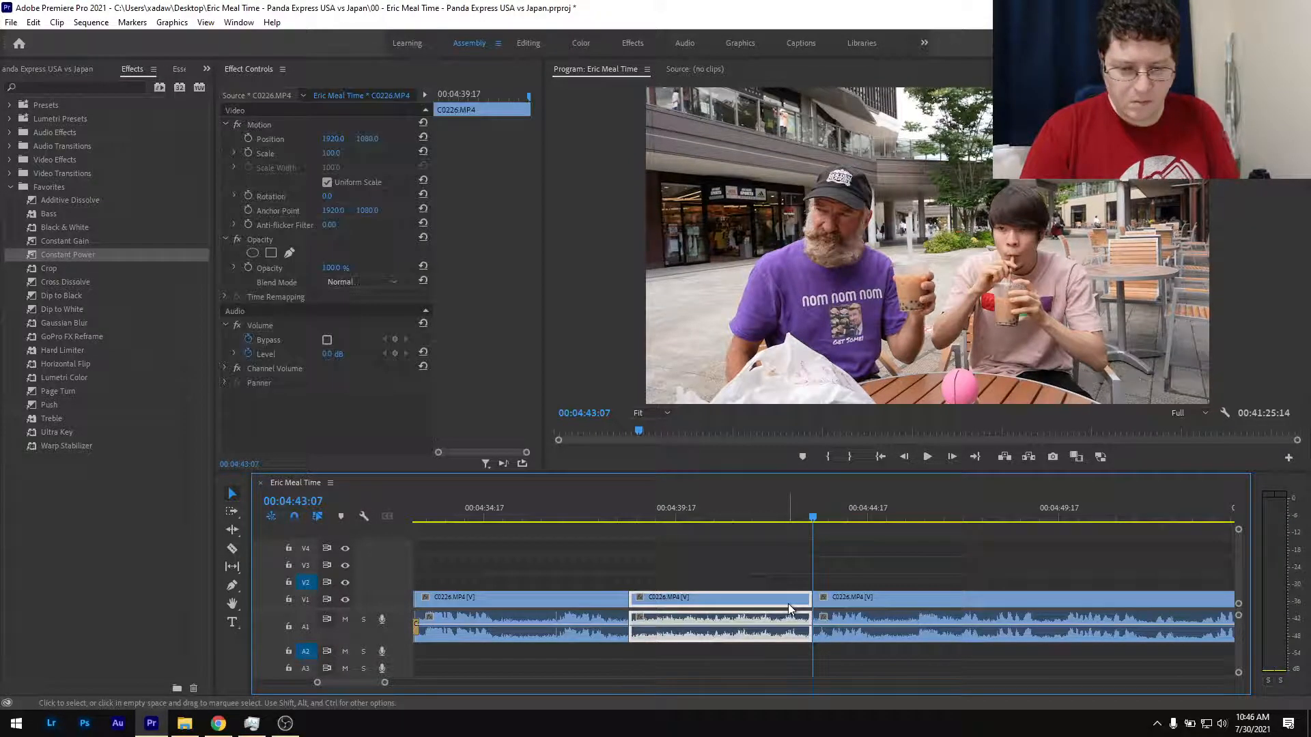
key("shift+Delete")
Add a Constant Power audio transition at the C0226.MP4 cut near 00:04:38:12, and save the project.
left_click(610, 517)
left_click_drag(104, 265, 629, 636)
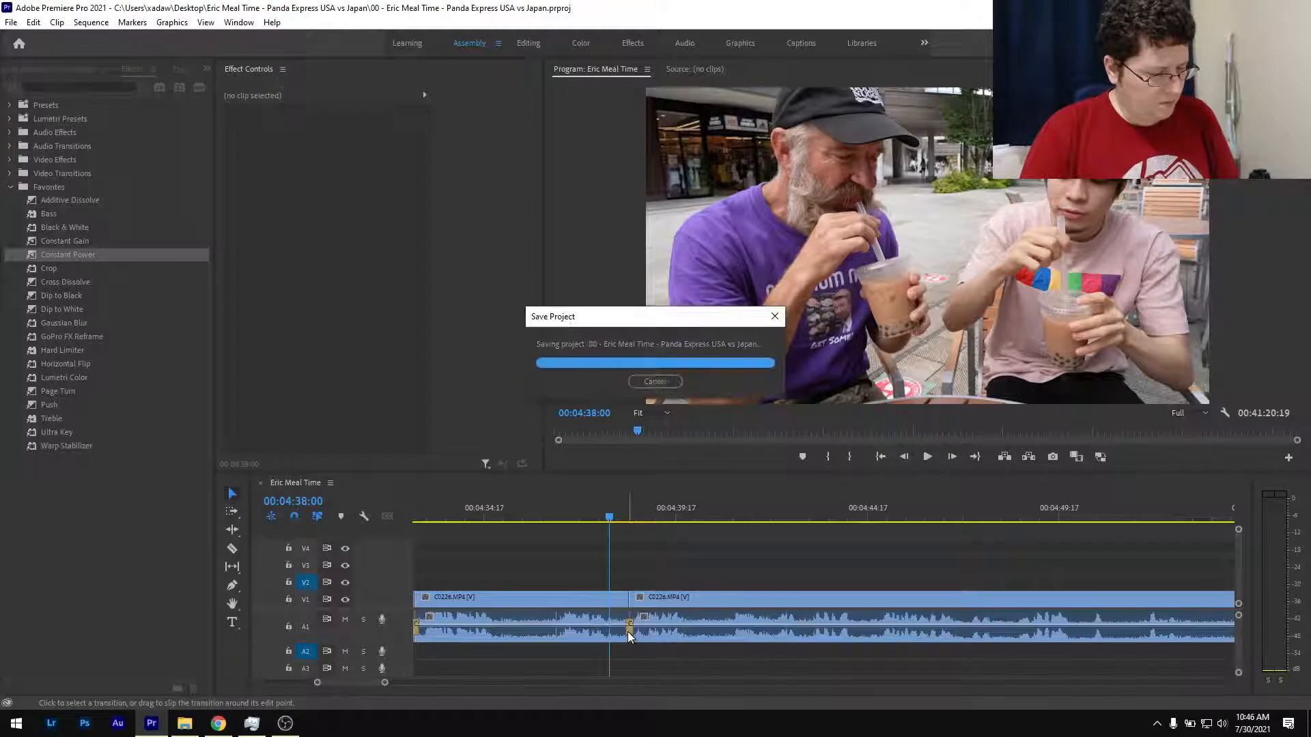
Play past the transition and ripple-delete the C0226.MP4 section from about 00:04:40:02 to 00:04:41:03.
key("space")
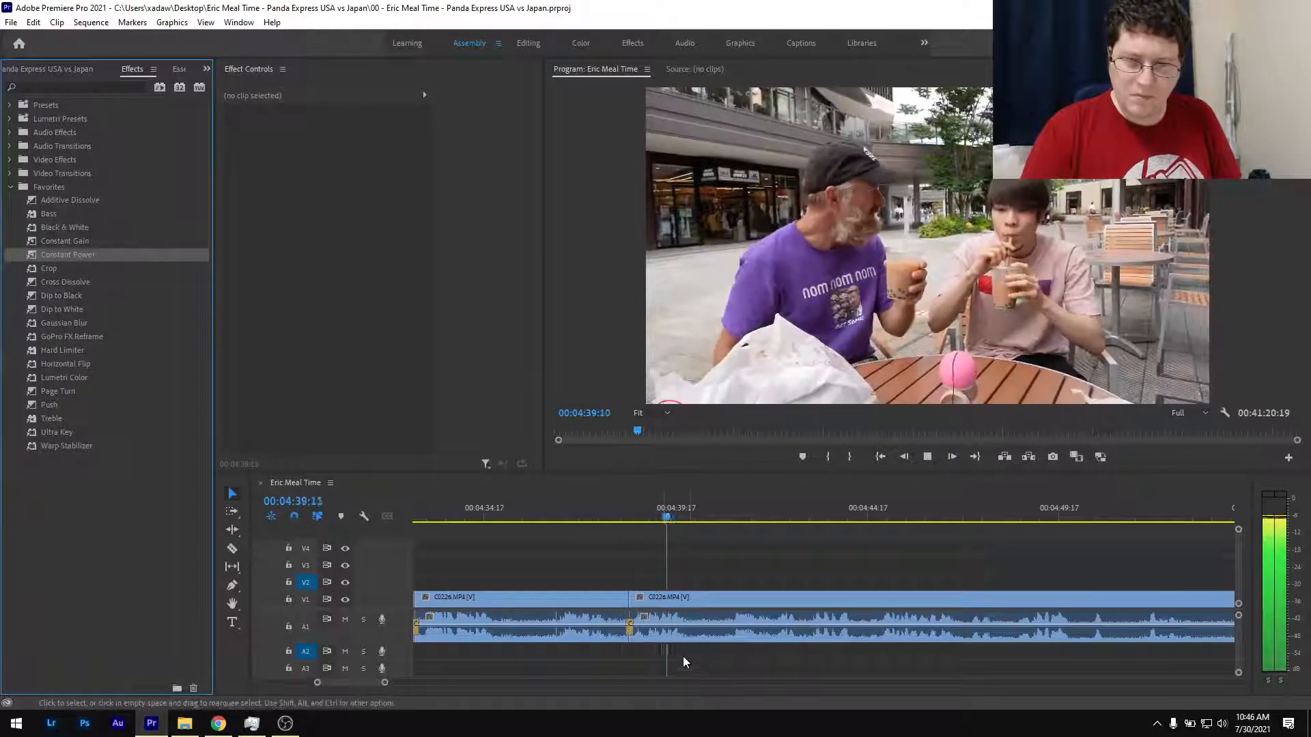
scroll(662, 625, "down", 2)
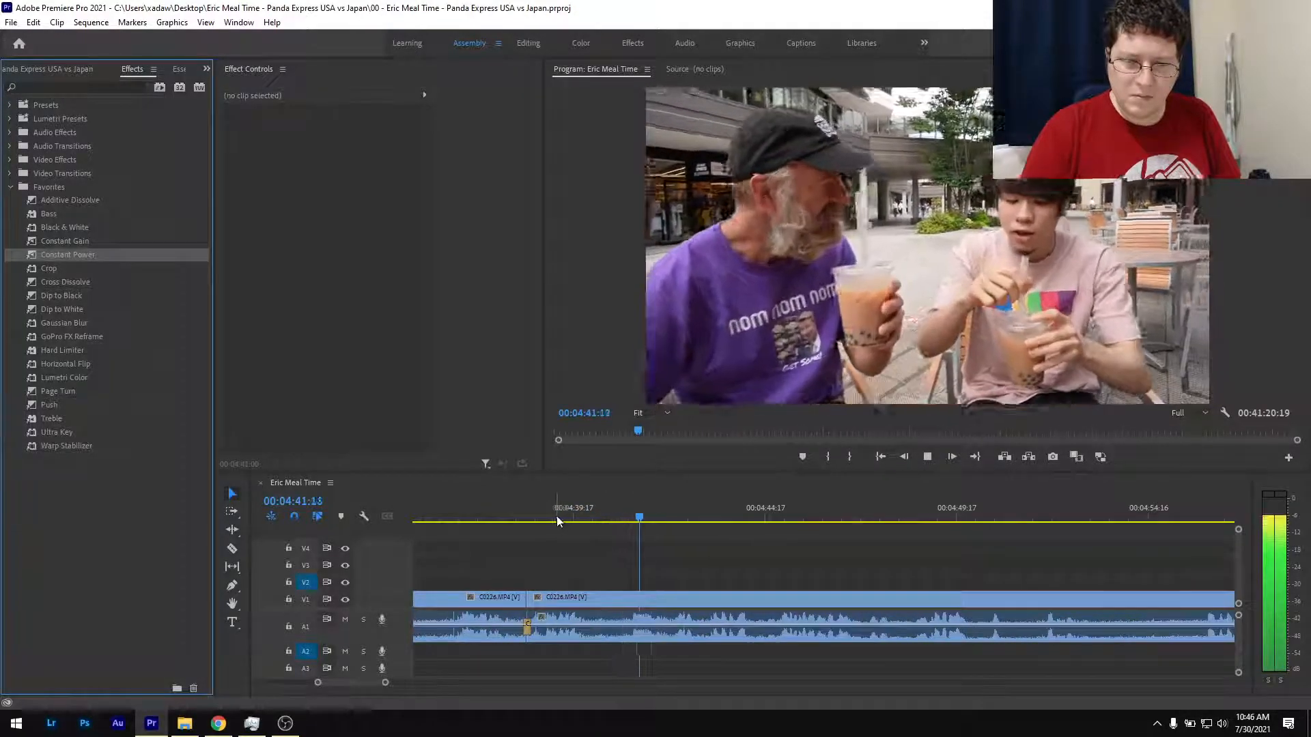
left_click_drag(556, 516, 625, 526)
key("ctrl+k")
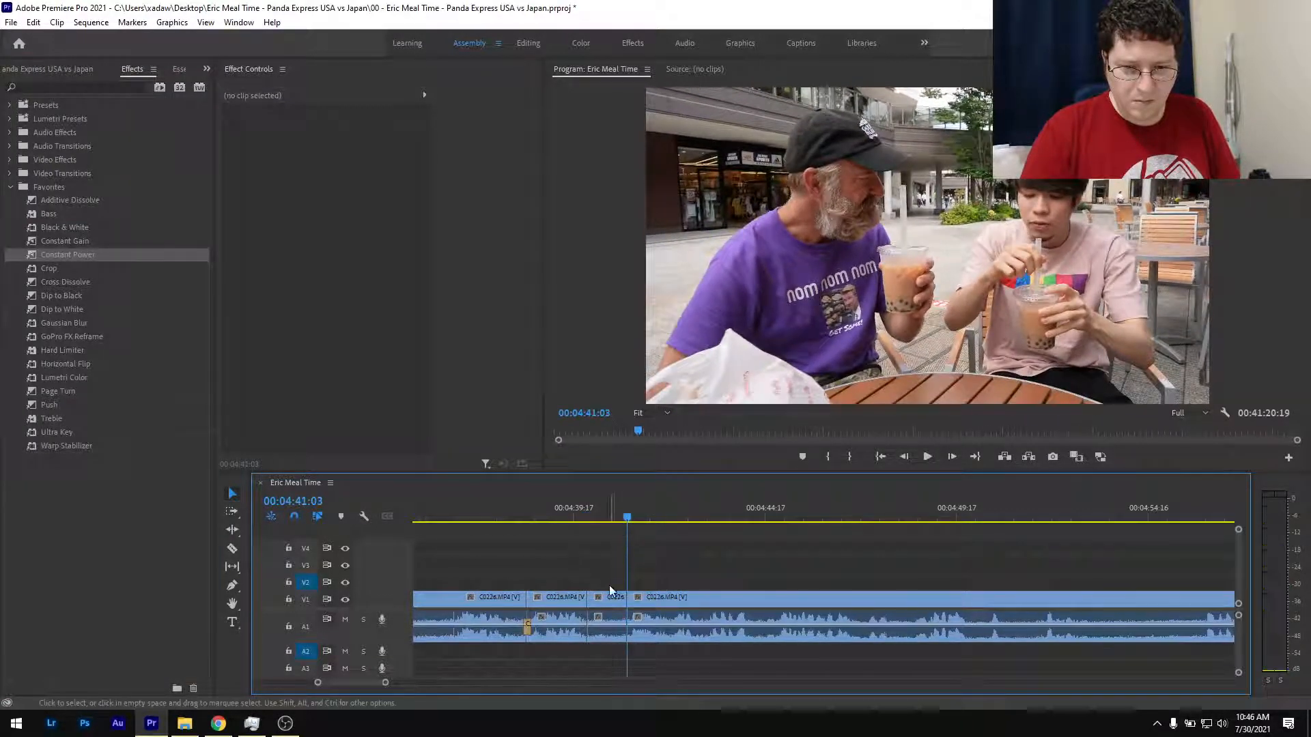
left_click(612, 601)
left_click(599, 584)
Add a Constant Power audio transition at the C0226.MP4 cut near 00:04:40:02, and save the project.
left_click(547, 508)
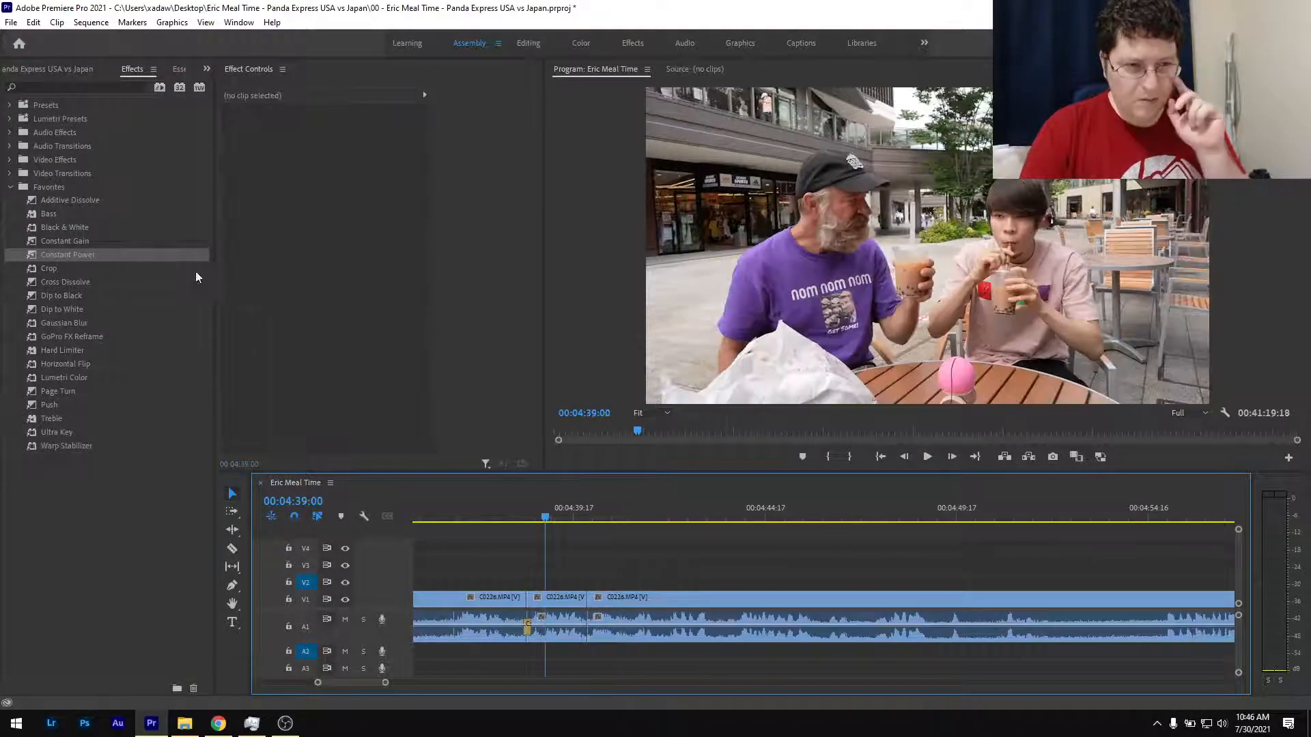
left_click_drag(88, 255, 498, 585)
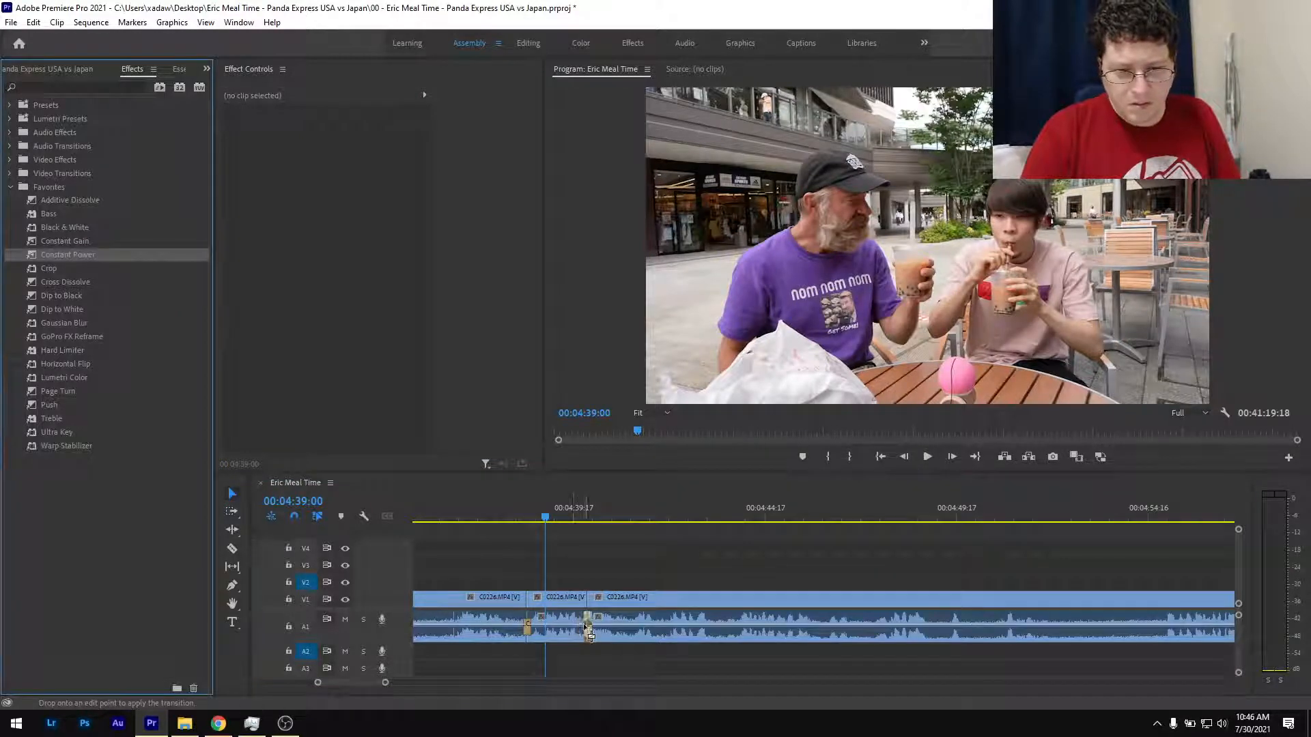
left_click_drag(589, 633, 584, 625)
key("ctrl+s")
Play on and ripple-delete the C0226.MP4 section from 00:04:47:05 to 00:04:54:23.
key("space")
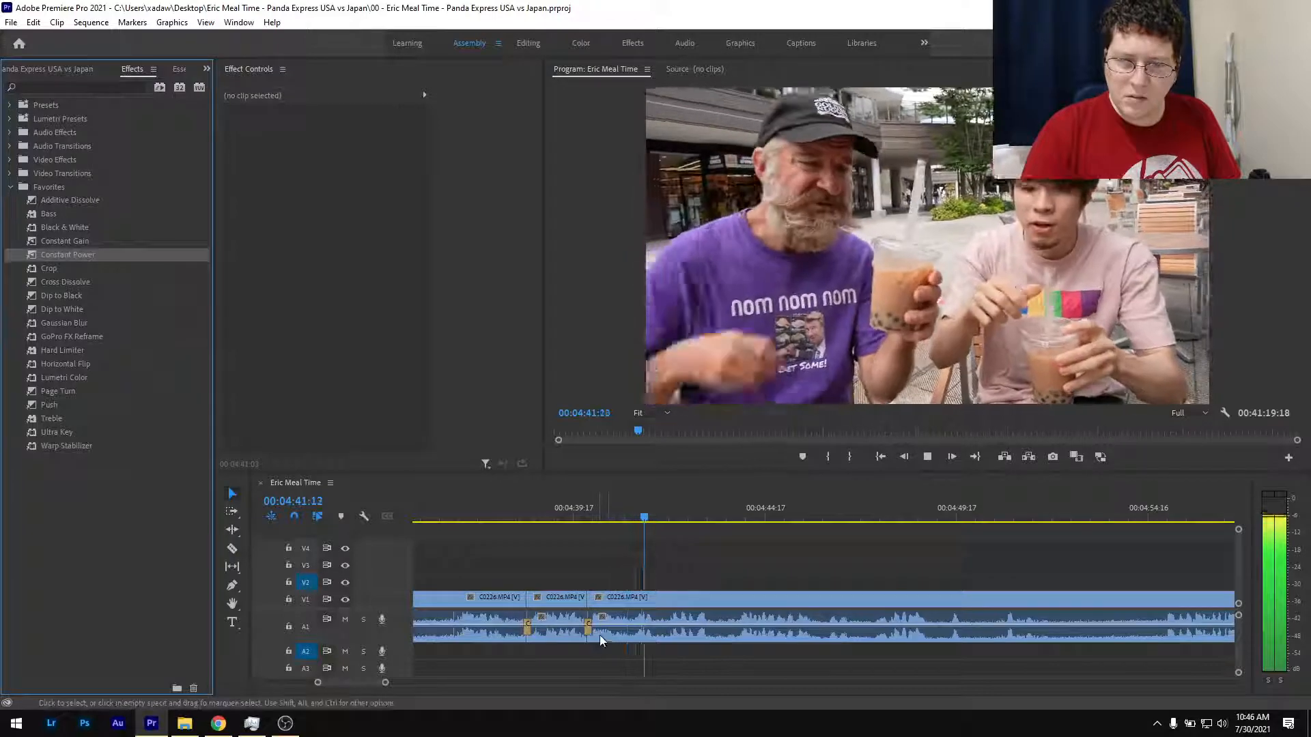
scroll(622, 629, "down", 3)
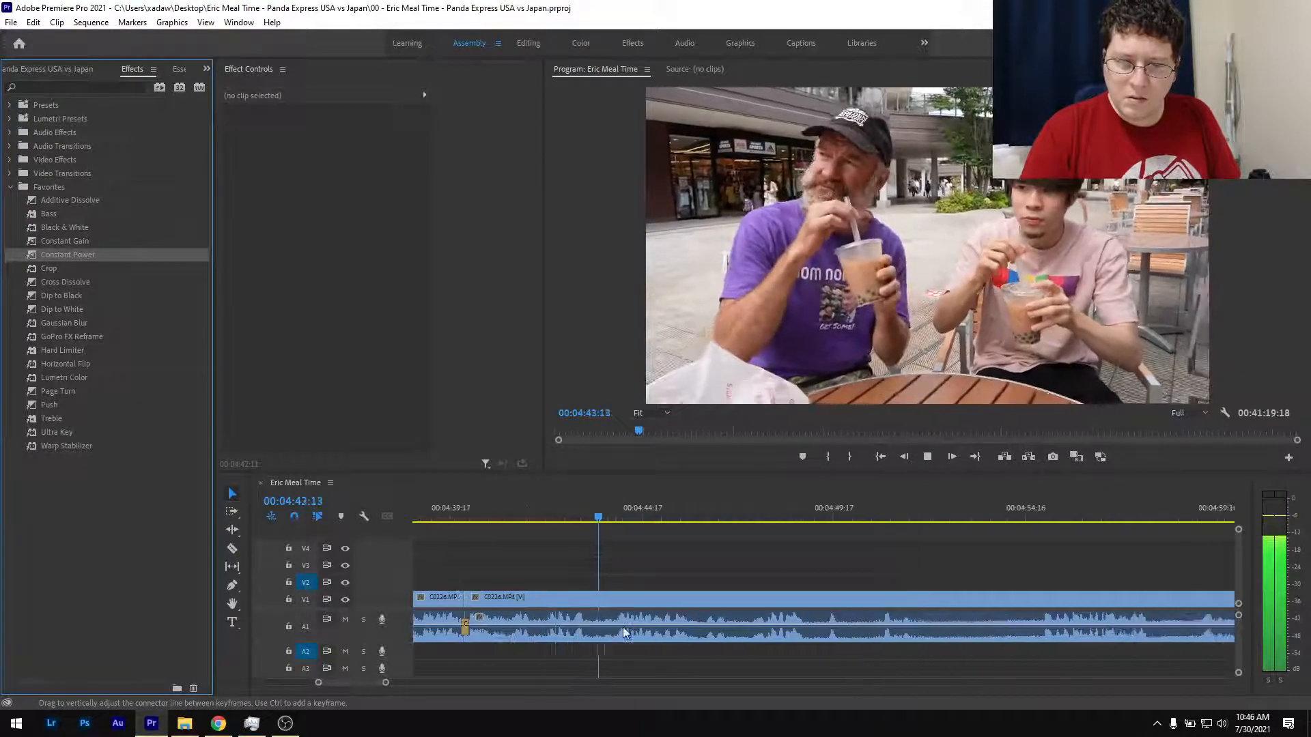
scroll(623, 627, "down", 6)
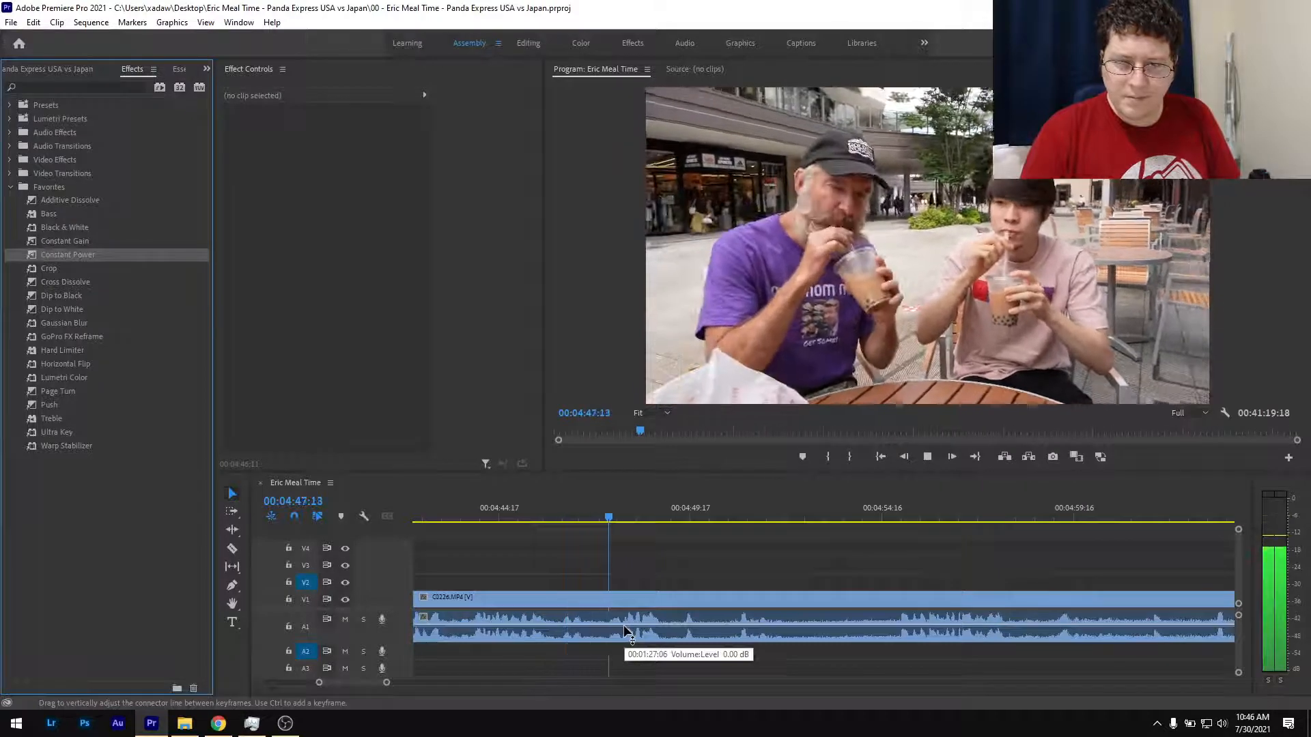
scroll(624, 624, "down", 2)
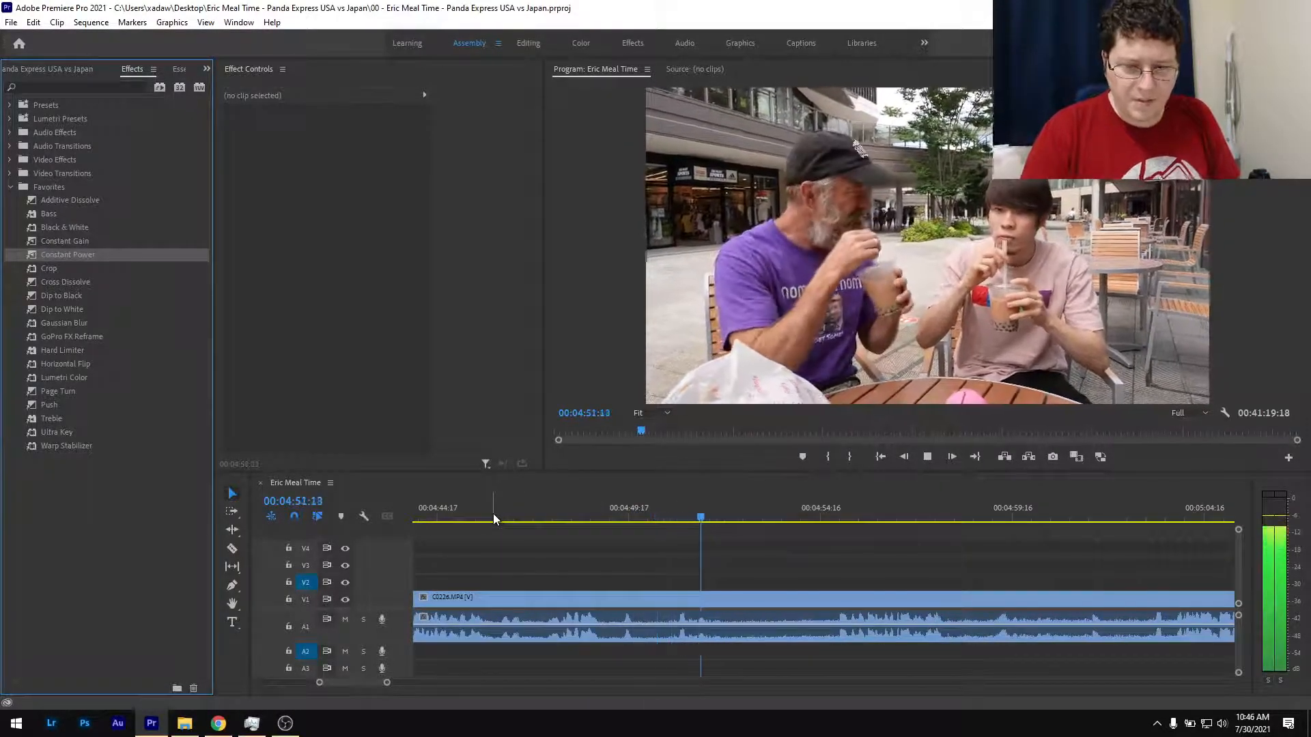
left_click(493, 519)
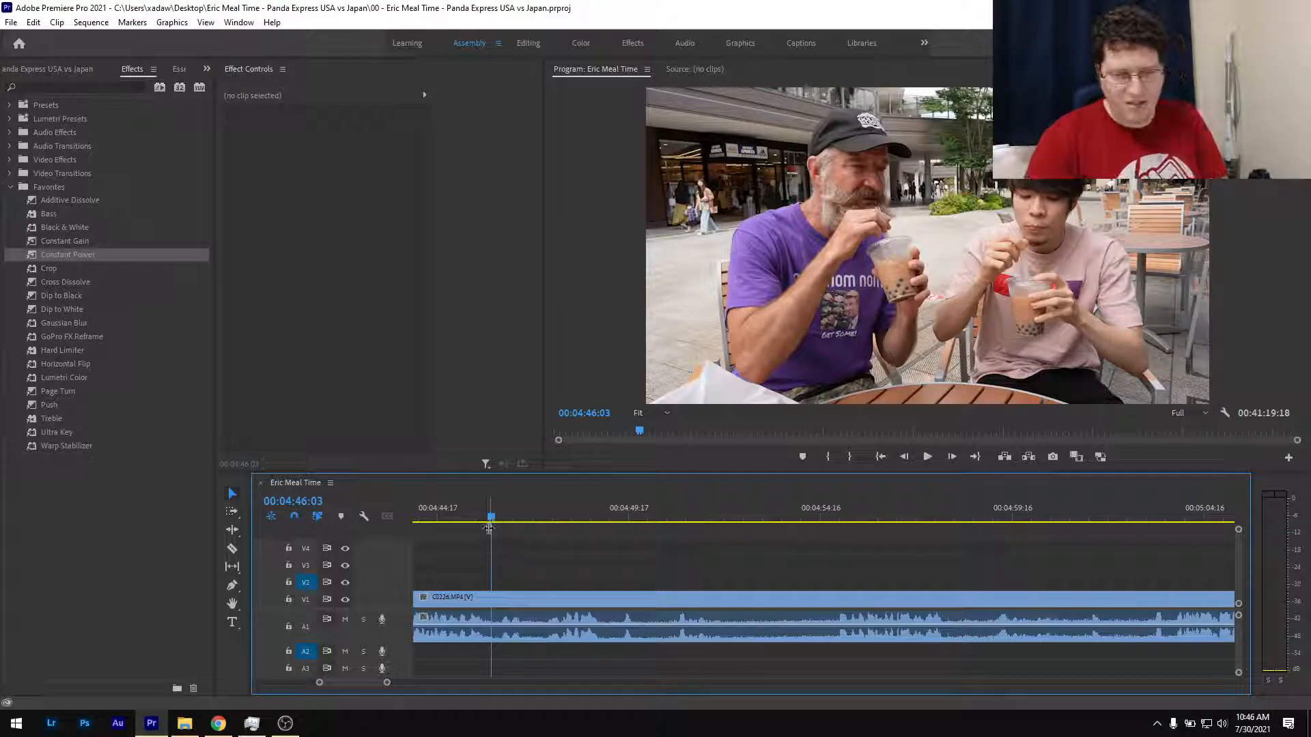
left_click_drag(489, 527, 535, 522)
key("ctrl+k")
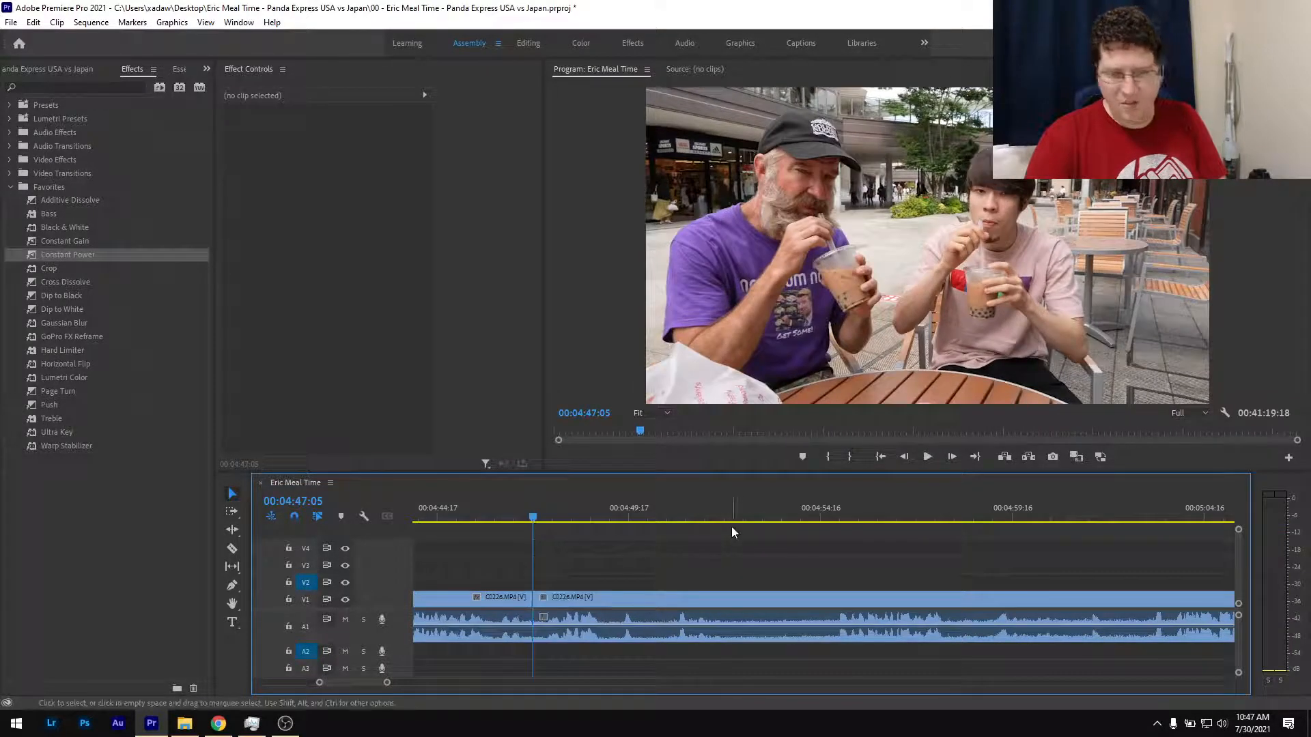
left_click(817, 516)
left_click_drag(854, 523, 833, 547)
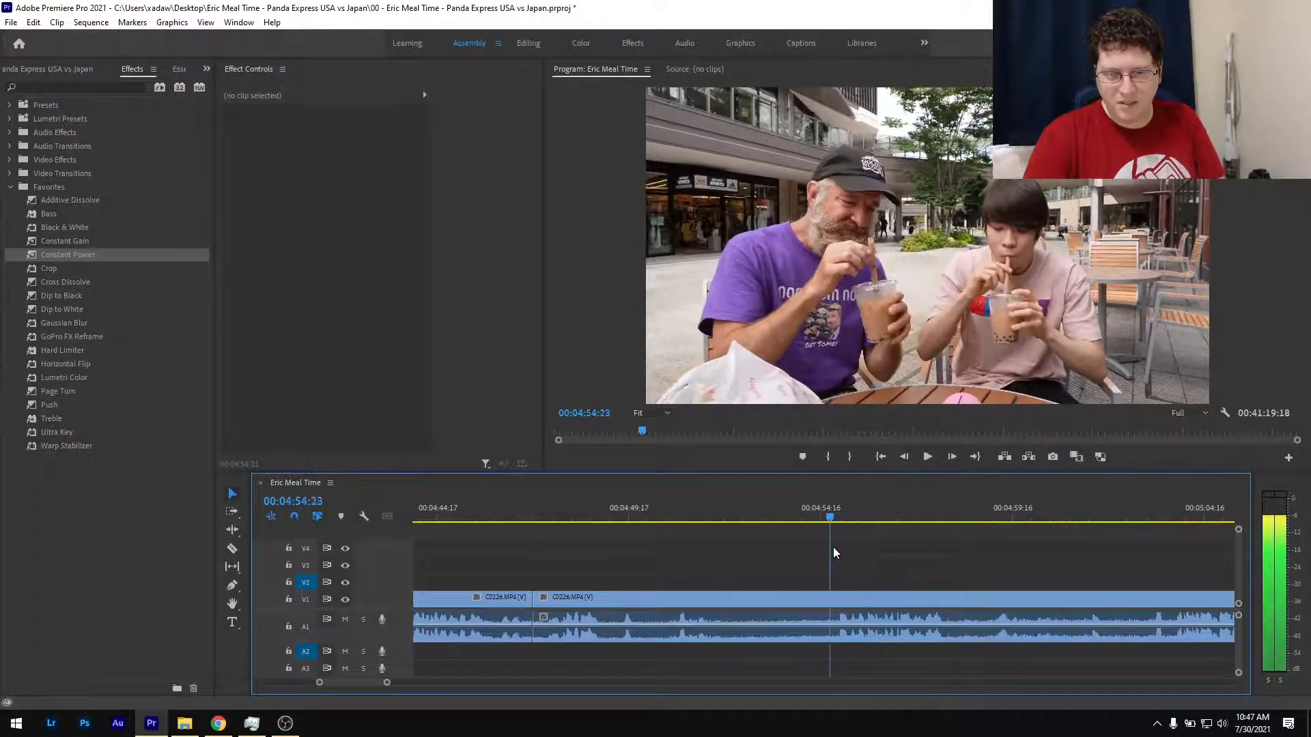
key("ctrl+k")
left_click(809, 602)
key("shift+Delete")
Add a Constant Power audio transition at the C0226.MP4 cut at 00:04:47:05, and save the project.
left_click(524, 523)
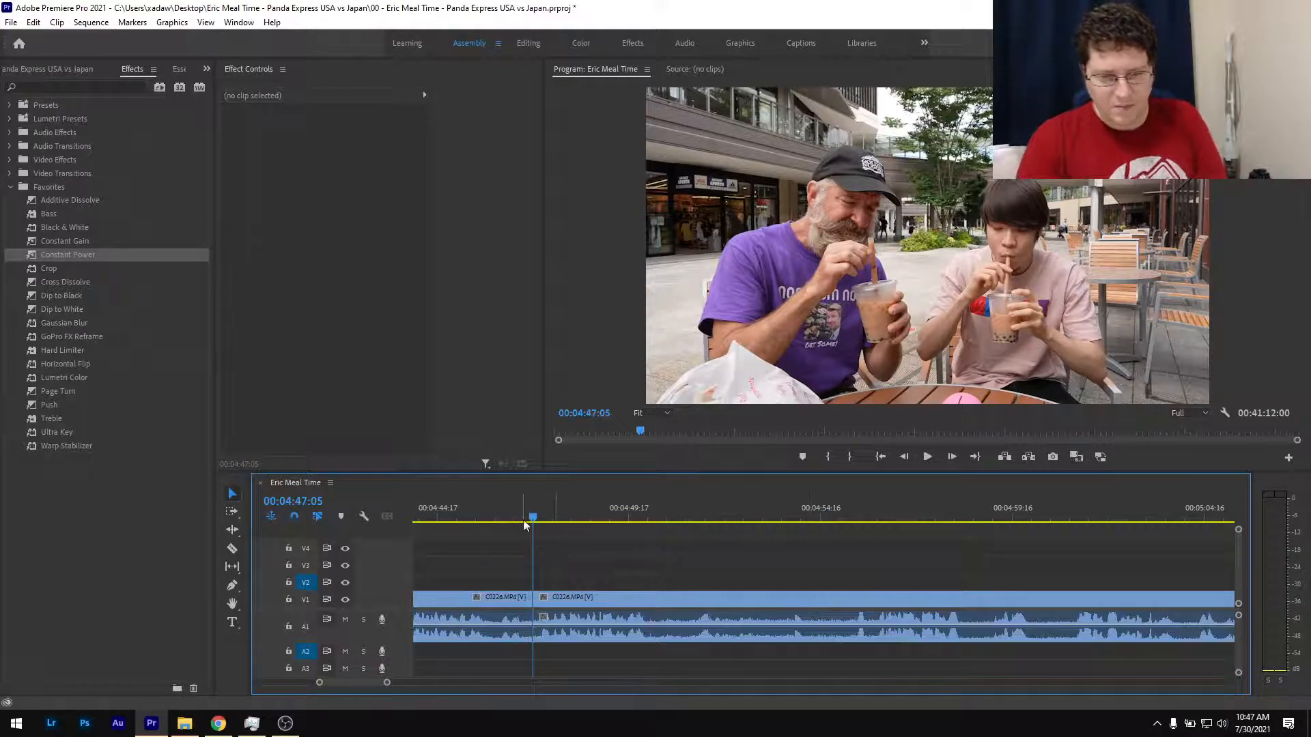
left_click_drag(84, 260, 534, 627)
key("ctrl+s")
Play on and ripple-delete the C0226.MP4 section from about 00:04:58:13 to 00:05:01:02.
key("space")
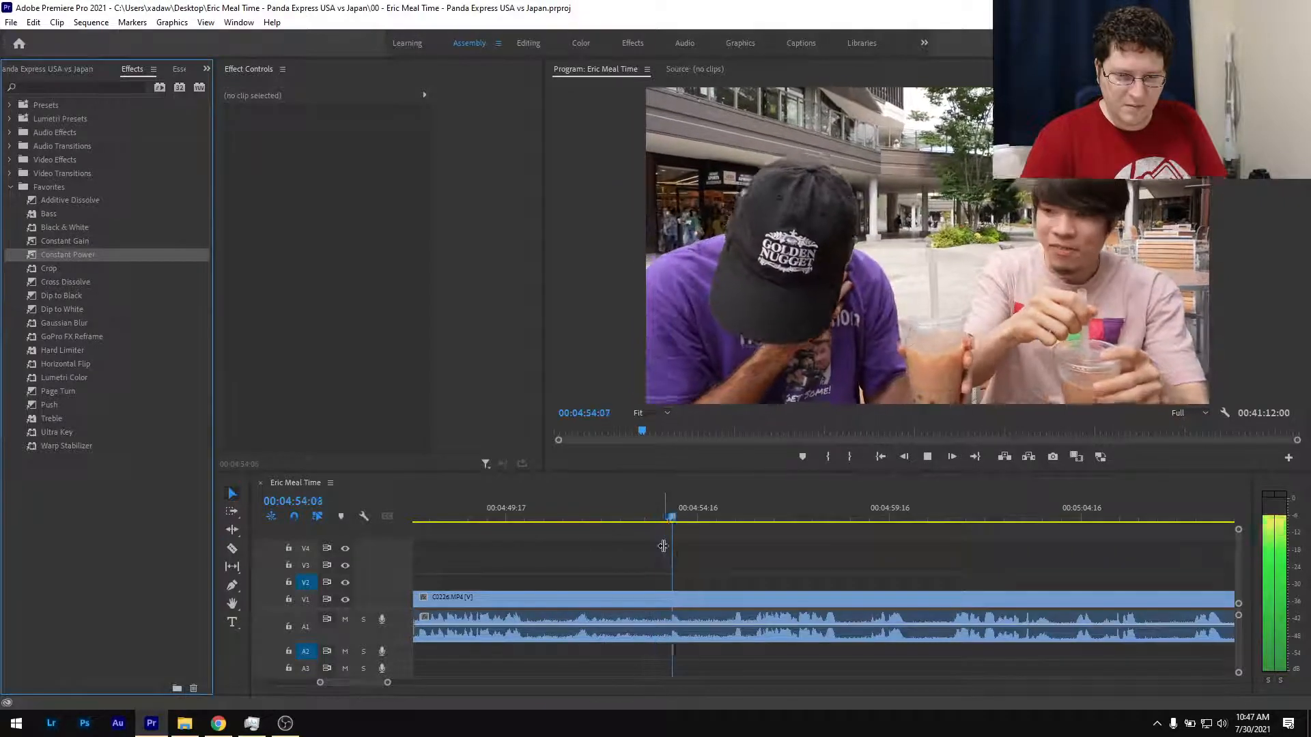
scroll(732, 556, "down", 5)
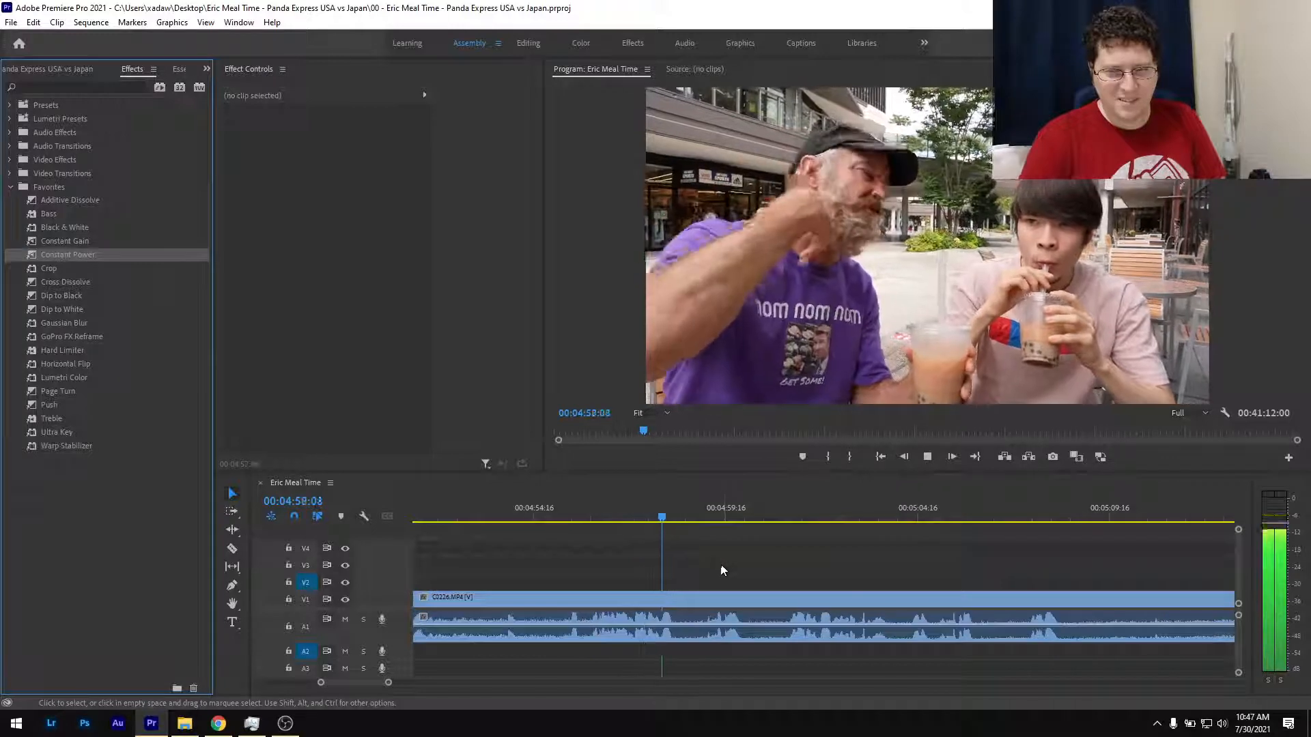
scroll(673, 588, "down", 1)
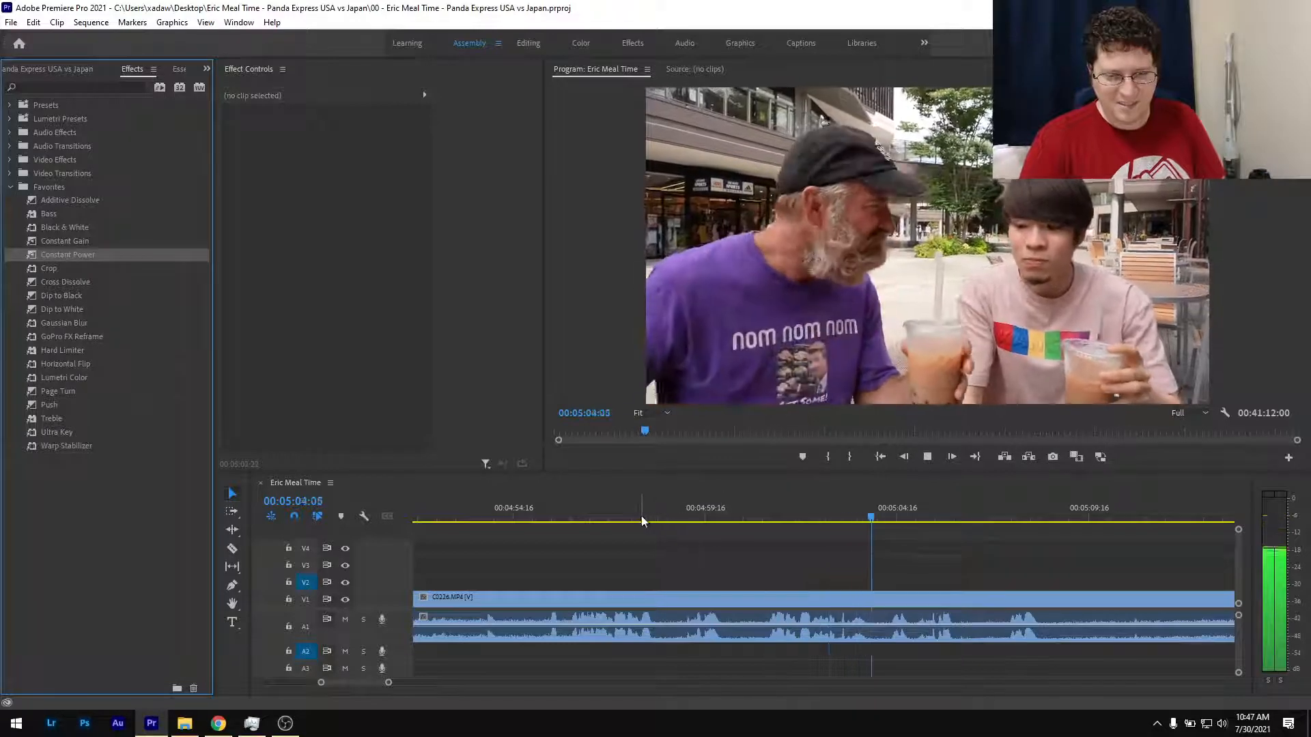
left_click_drag(645, 517, 758, 525)
key("ctrl+k")
key("ctrl+k")
left_click(731, 611)
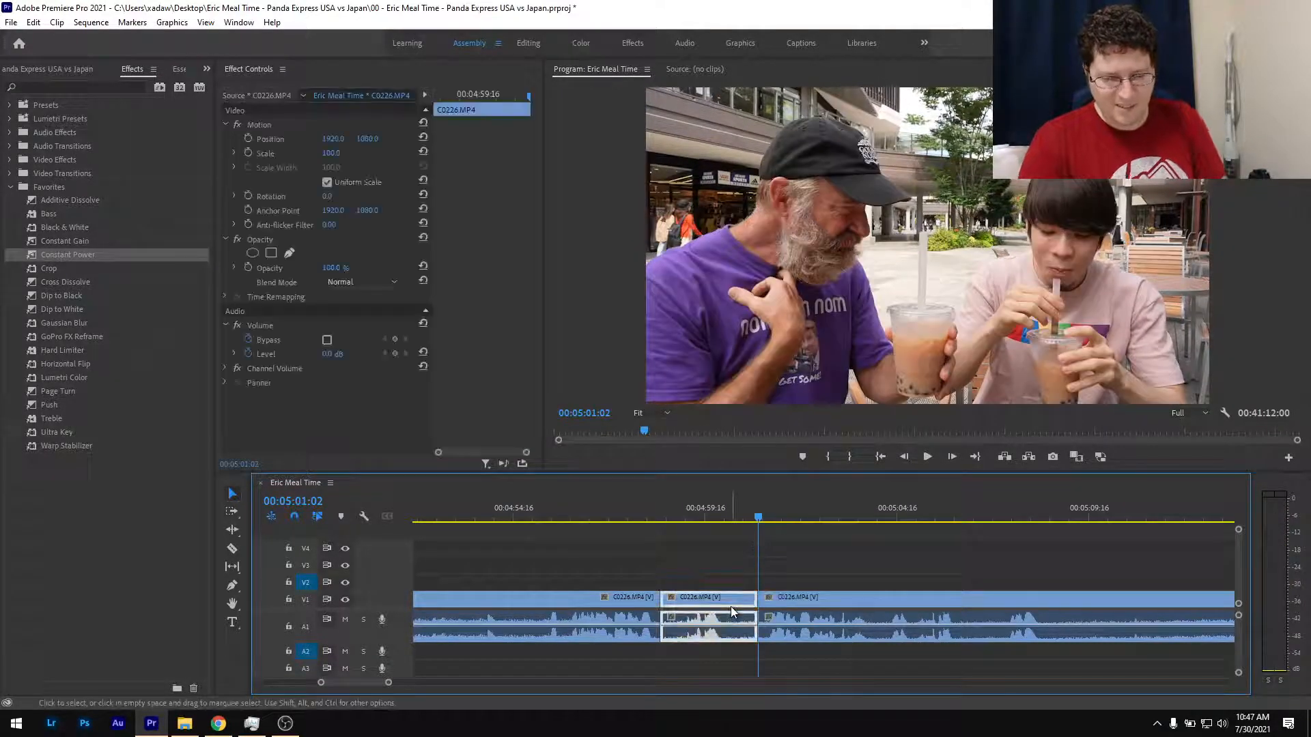
key("shift+Delete")
Play across the new C0226.MP4 cut near 00:04:58:13 and add a Constant Power audio transition to it.
left_click(588, 509)
key("space")
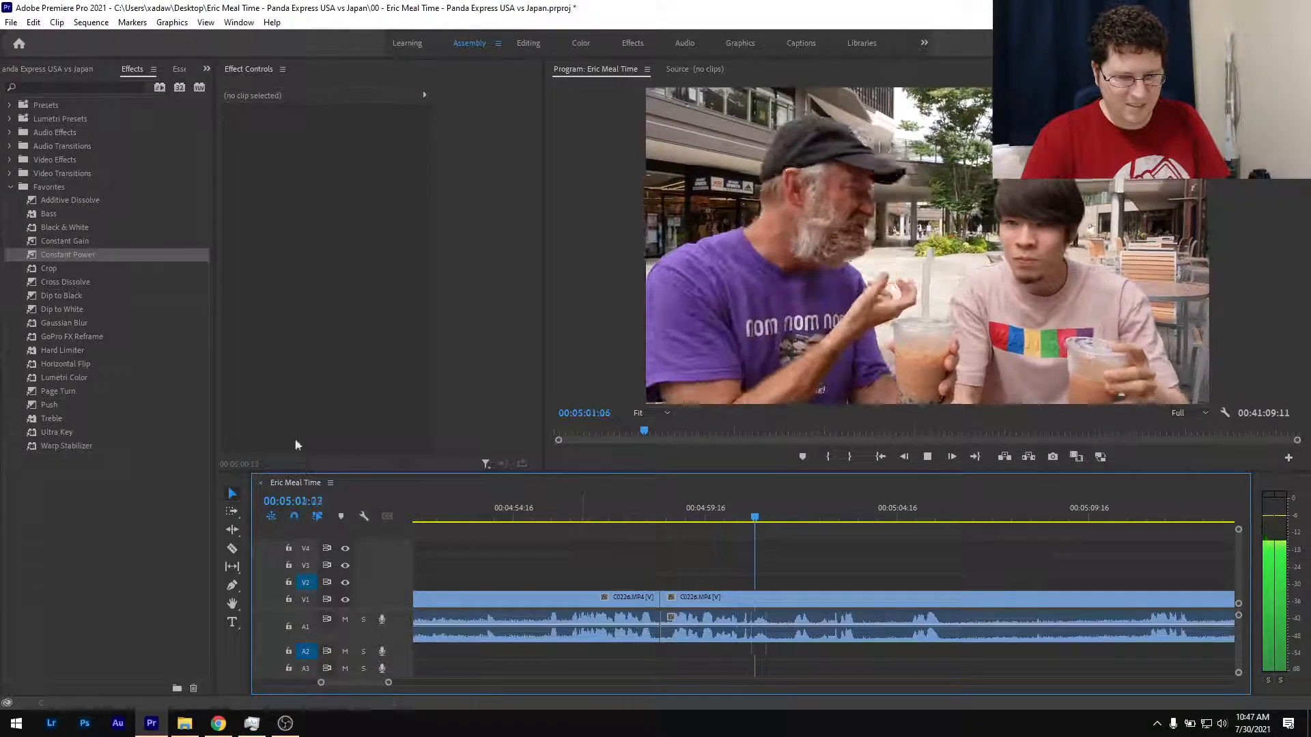
key("space")
left_click_drag(71, 254, 614, 563)
Ripple-trim the start of the C0226.MP4 clip after that cut up to 00:04:59:23, and play back the tightened edit.
scroll(659, 624, "up", 3)
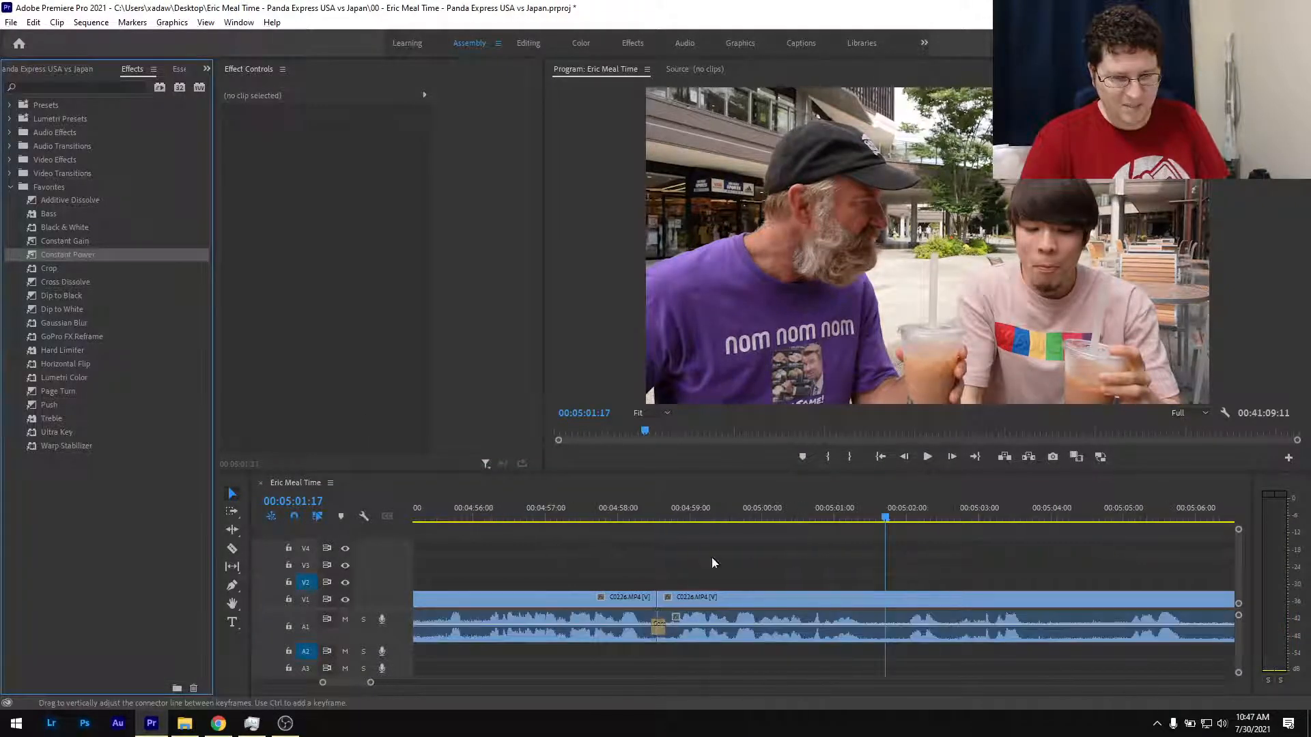
left_click_drag(675, 512, 759, 526)
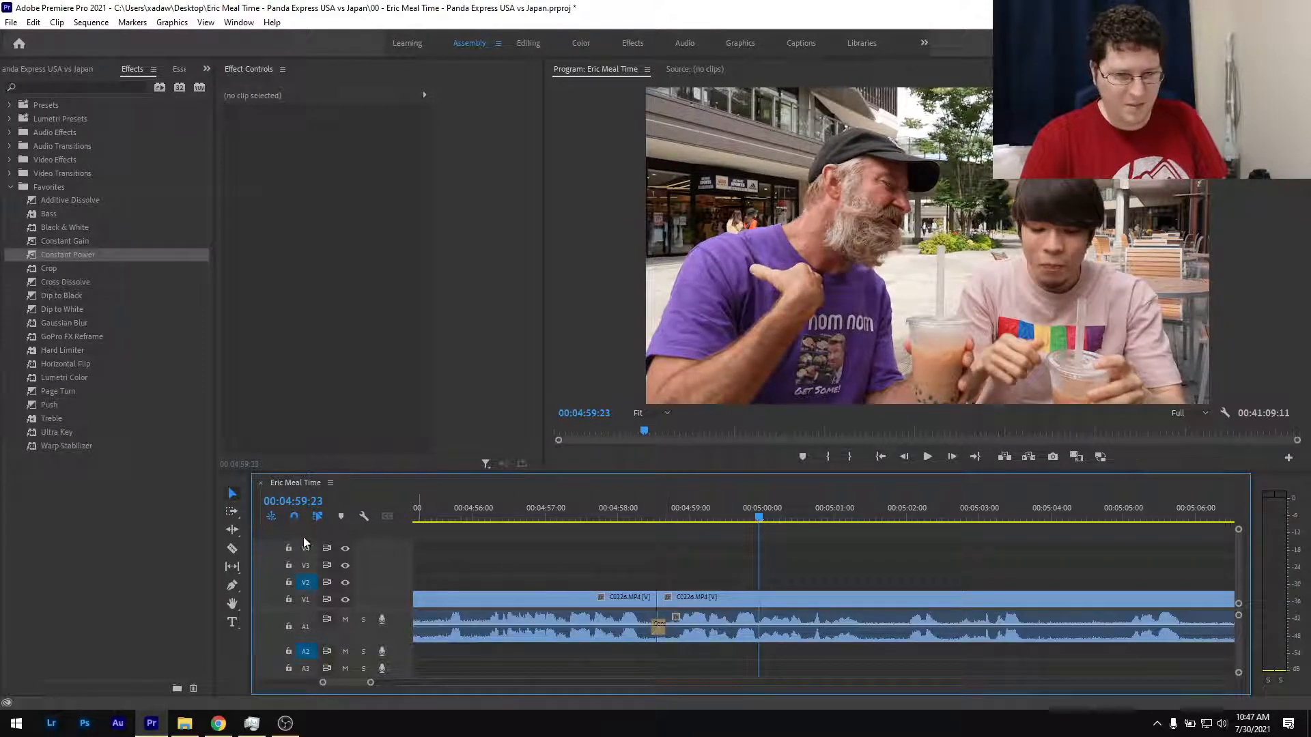
left_click(232, 530)
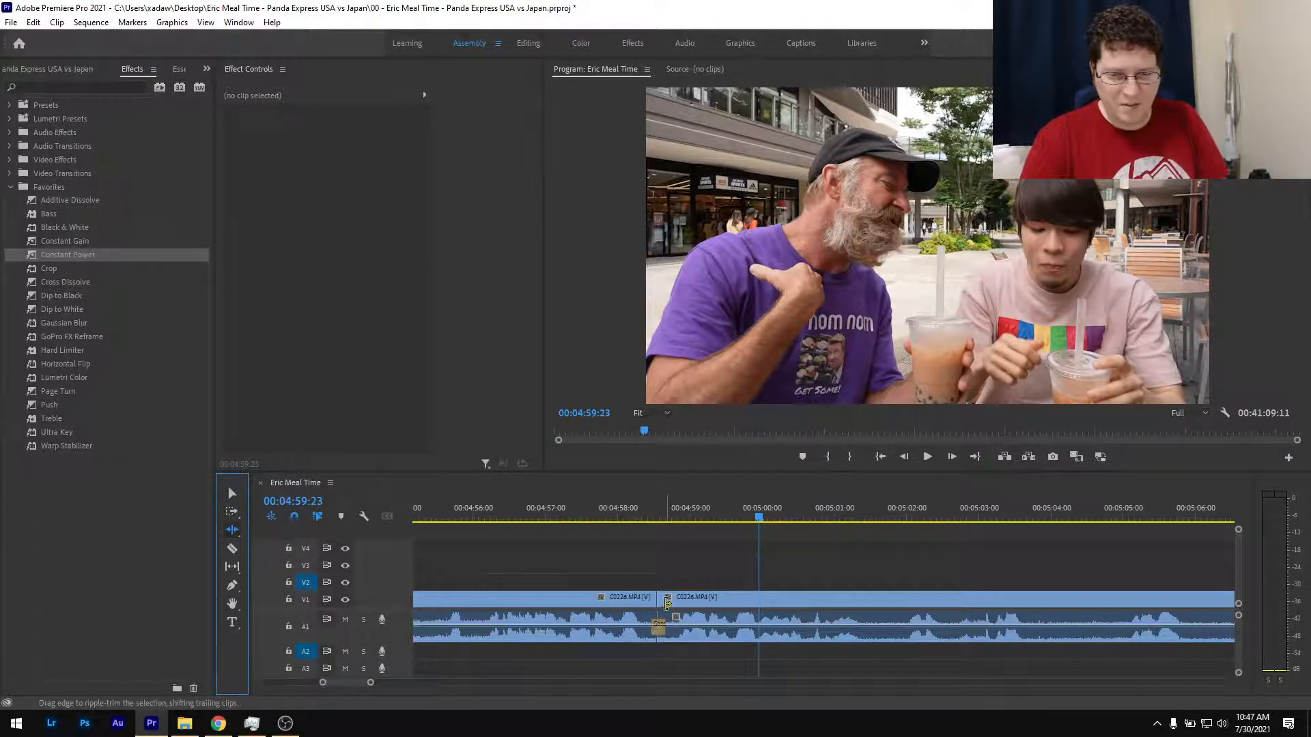
left_click_drag(661, 605, 770, 608)
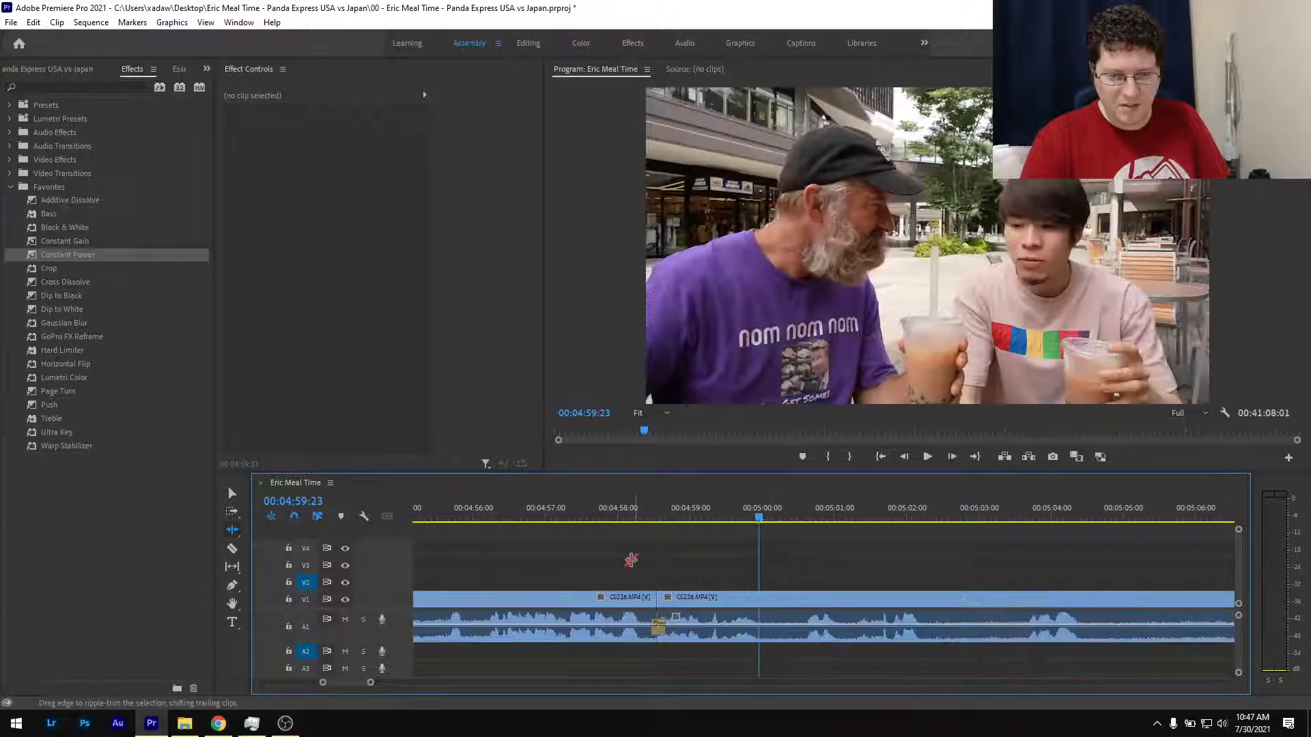
left_click(576, 516)
key("space")
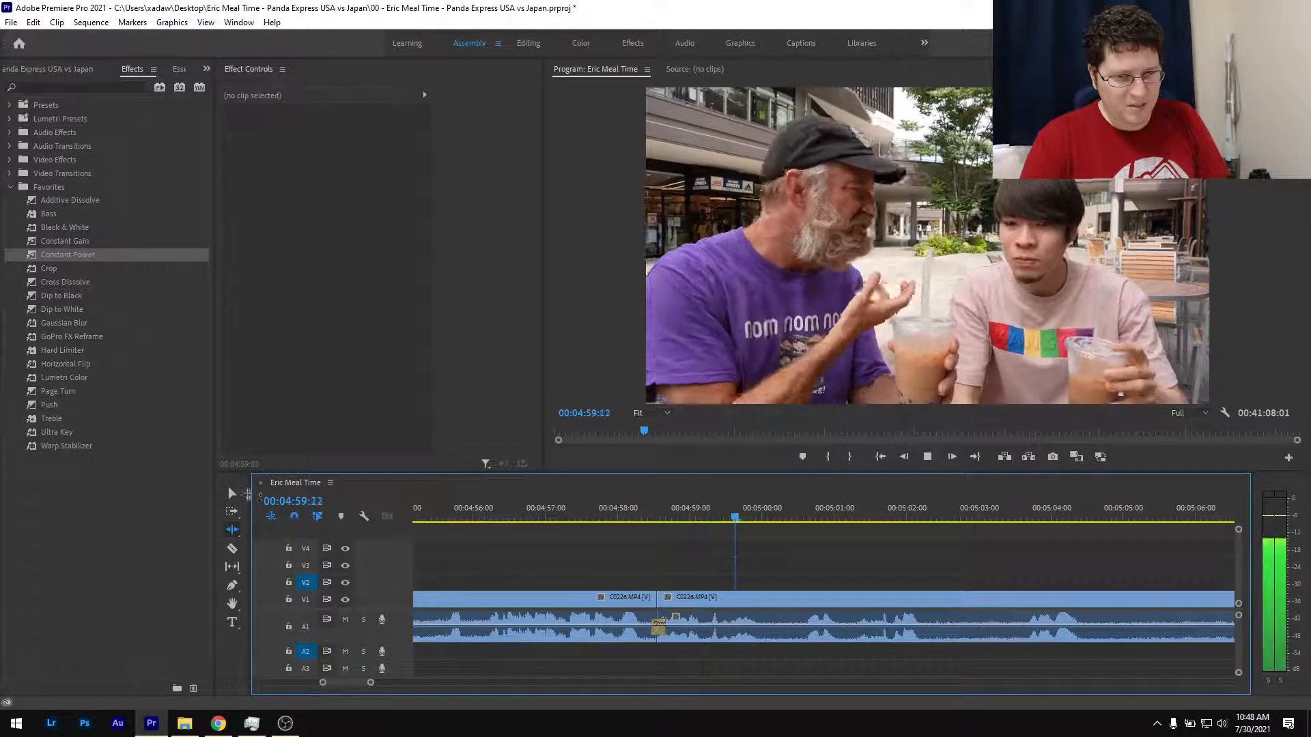
left_click(232, 493)
Play on and split the C0226.MP4 clip at 00:05:02:15, where the next pause begins.
scroll(650, 562, "down", 3)
scroll(649, 556, "down", 2)
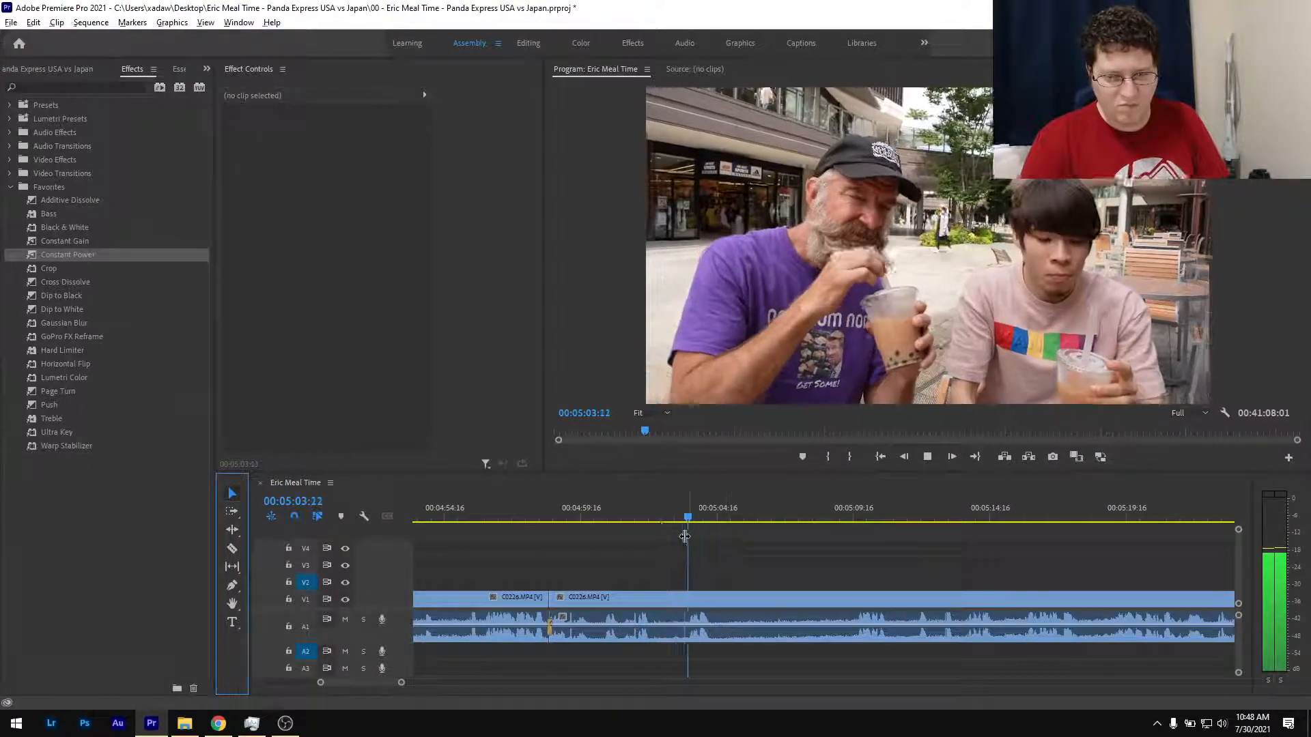
scroll(624, 501, "up", 2)
left_click(623, 518)
left_click_drag(625, 520, 653, 521)
key("ctrl+k")
key("space")
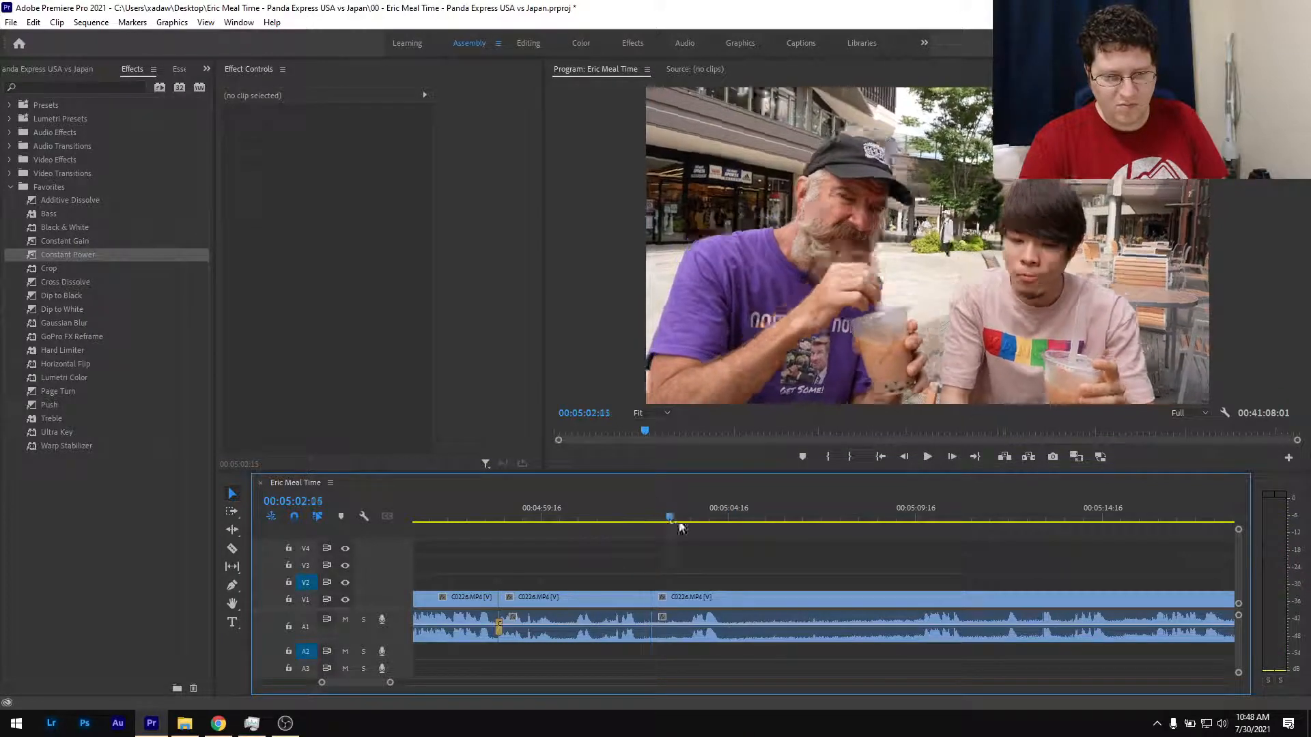
Split C0226.MP4 again at 00:05:15:20 and ripple-delete the section between the two splits.
left_click(872, 519)
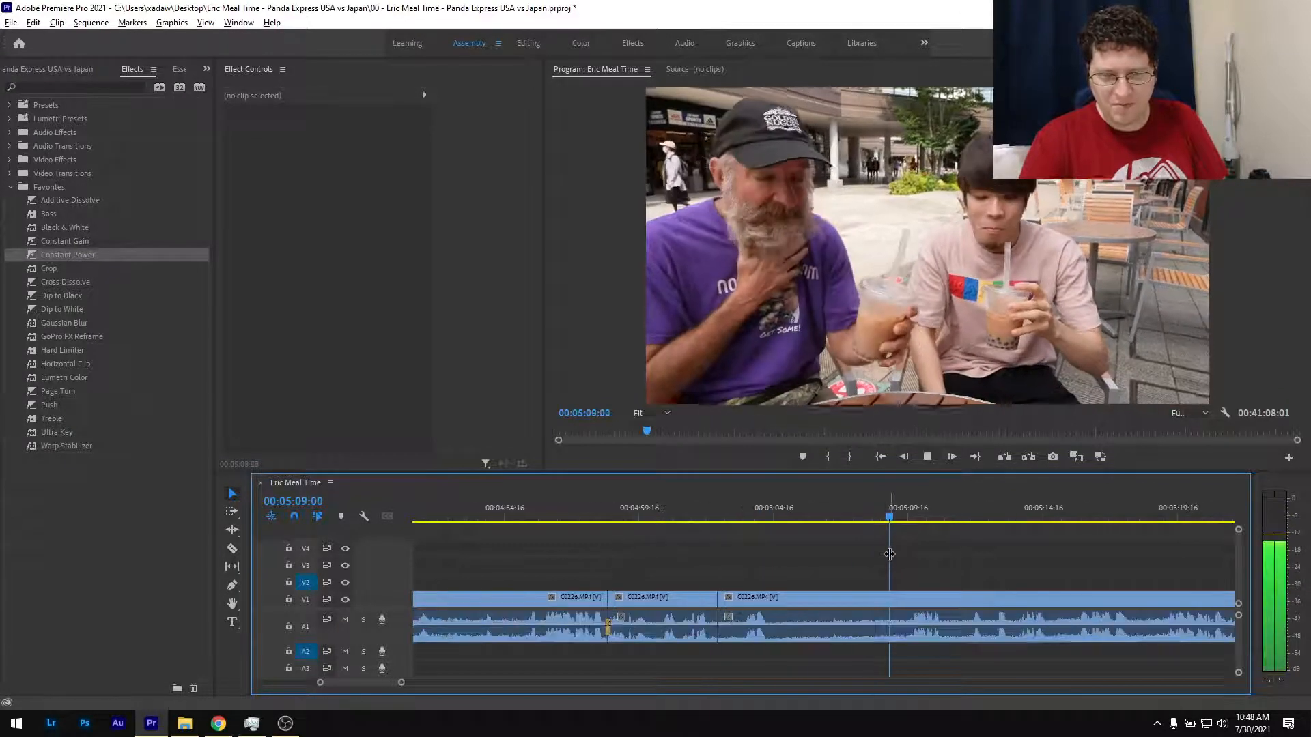
scroll(889, 556, "down", 3)
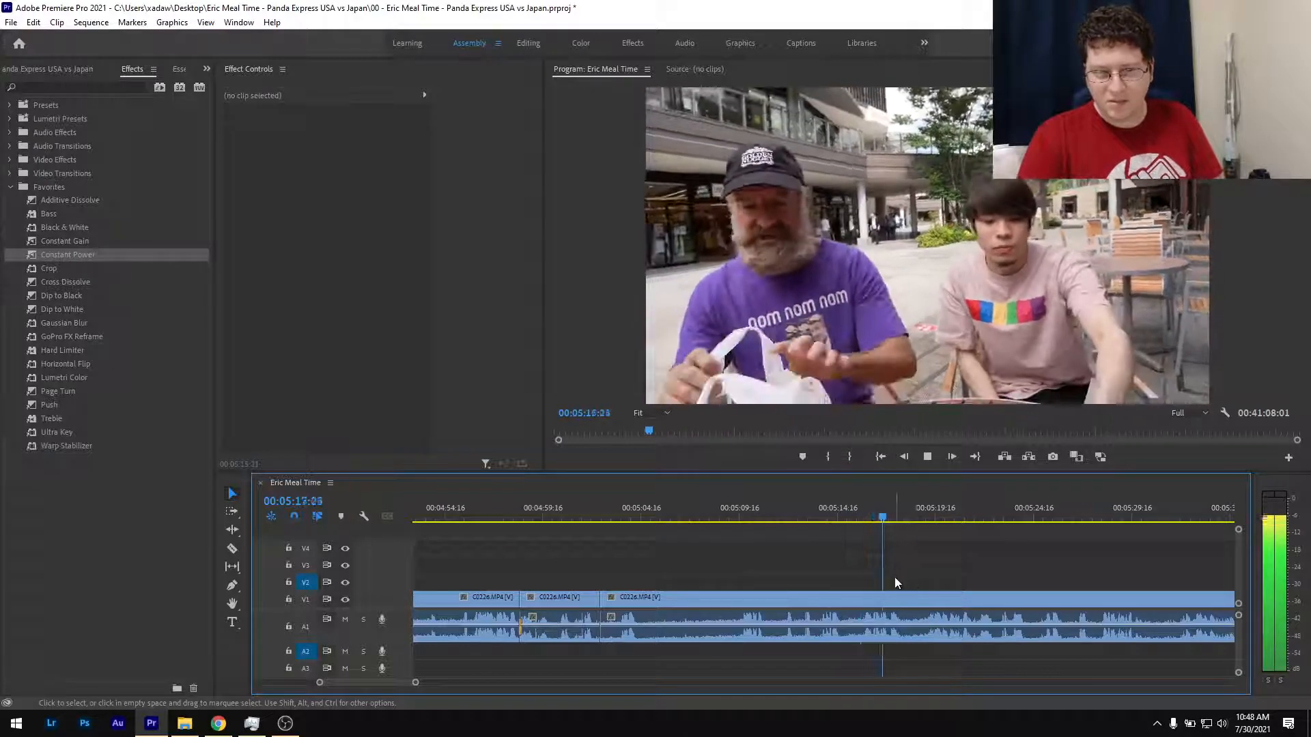
key("space")
key("=")
left_click_drag(893, 517, 822, 564)
key("ctrl+k")
key("-")
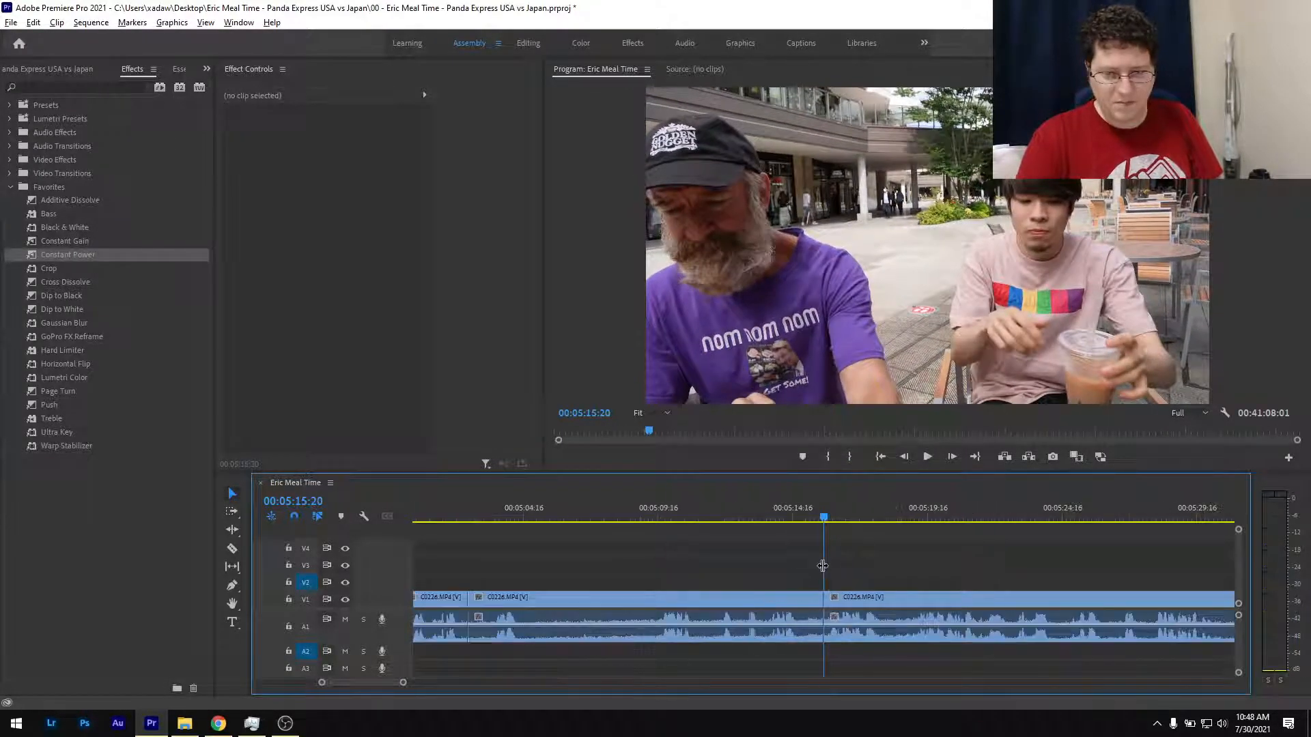
left_click(803, 607)
key("shift+Delete")
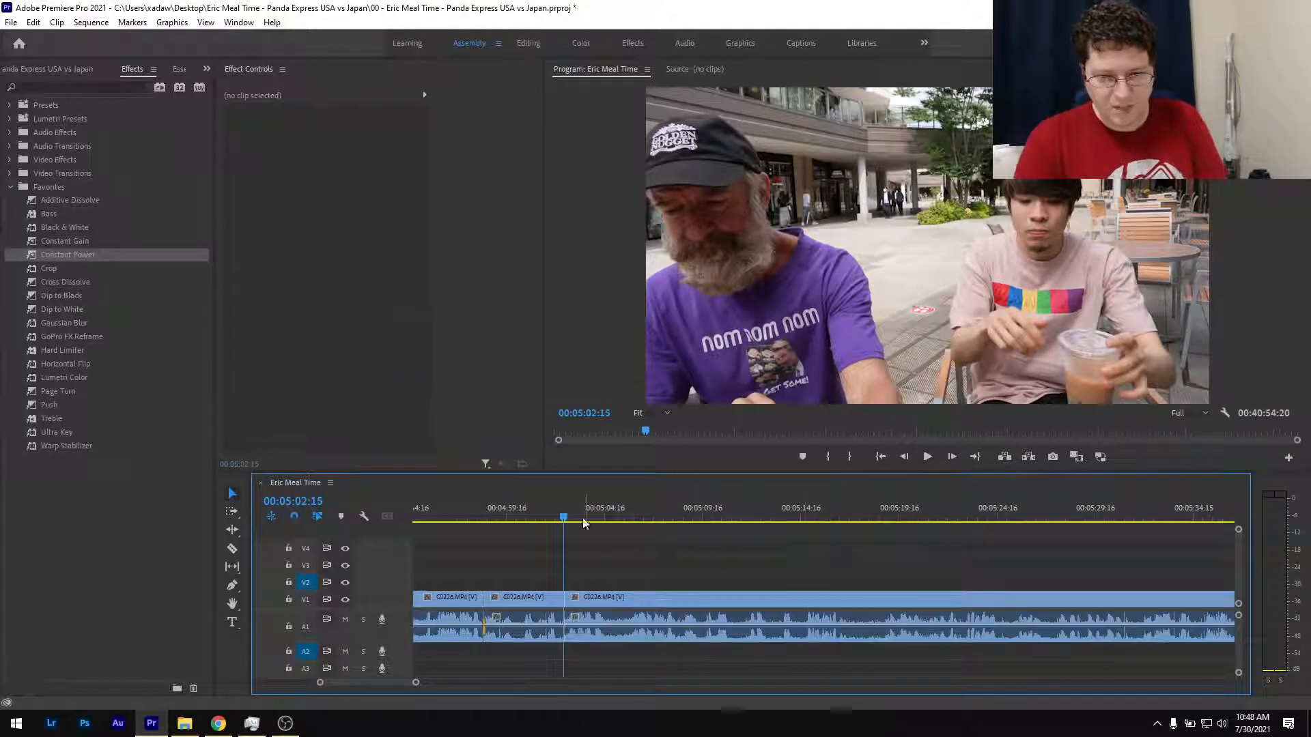
Add a Constant Power audio transition at the C0226.MP4 cut at 00:05:02:15, and save the project.
left_click(531, 517)
left_click_drag(80, 255, 564, 637)
key("ctrl+s")
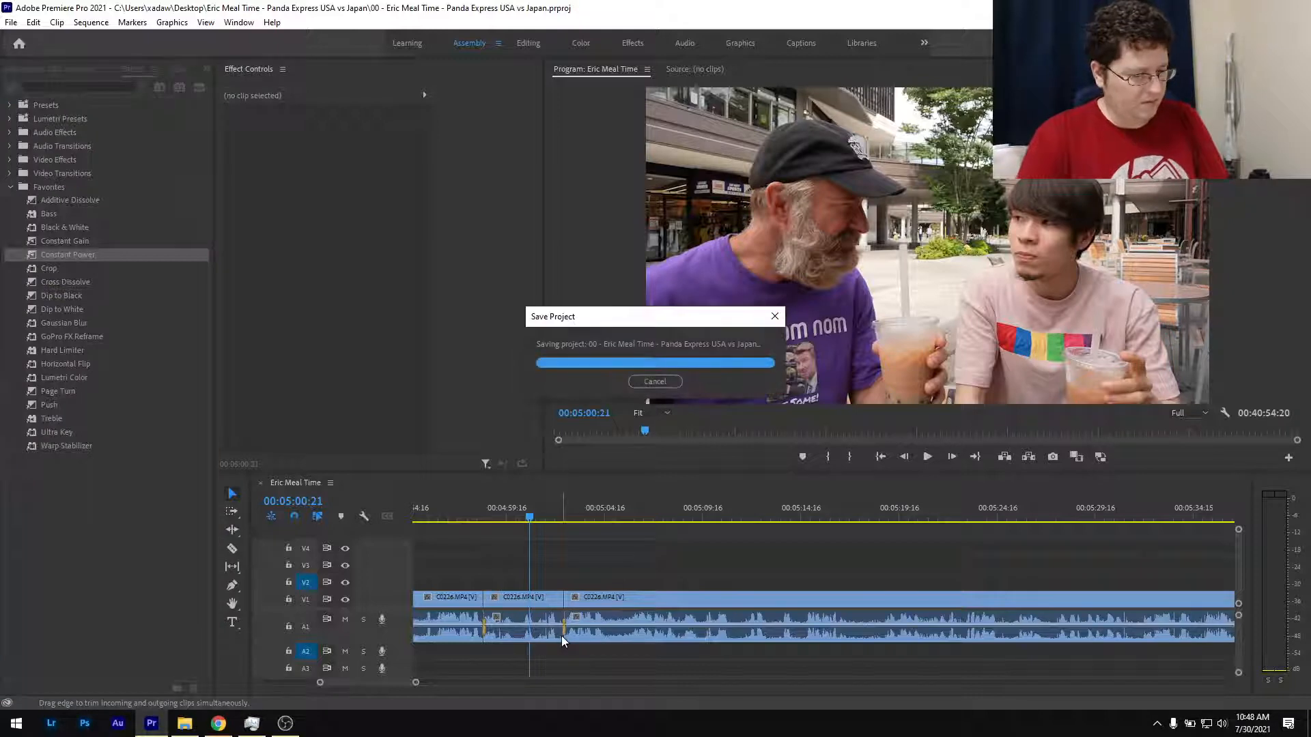
Play the sequence from 00:05:00:21 through the new transition to 00:05:15:16, and save the project.
key("space")
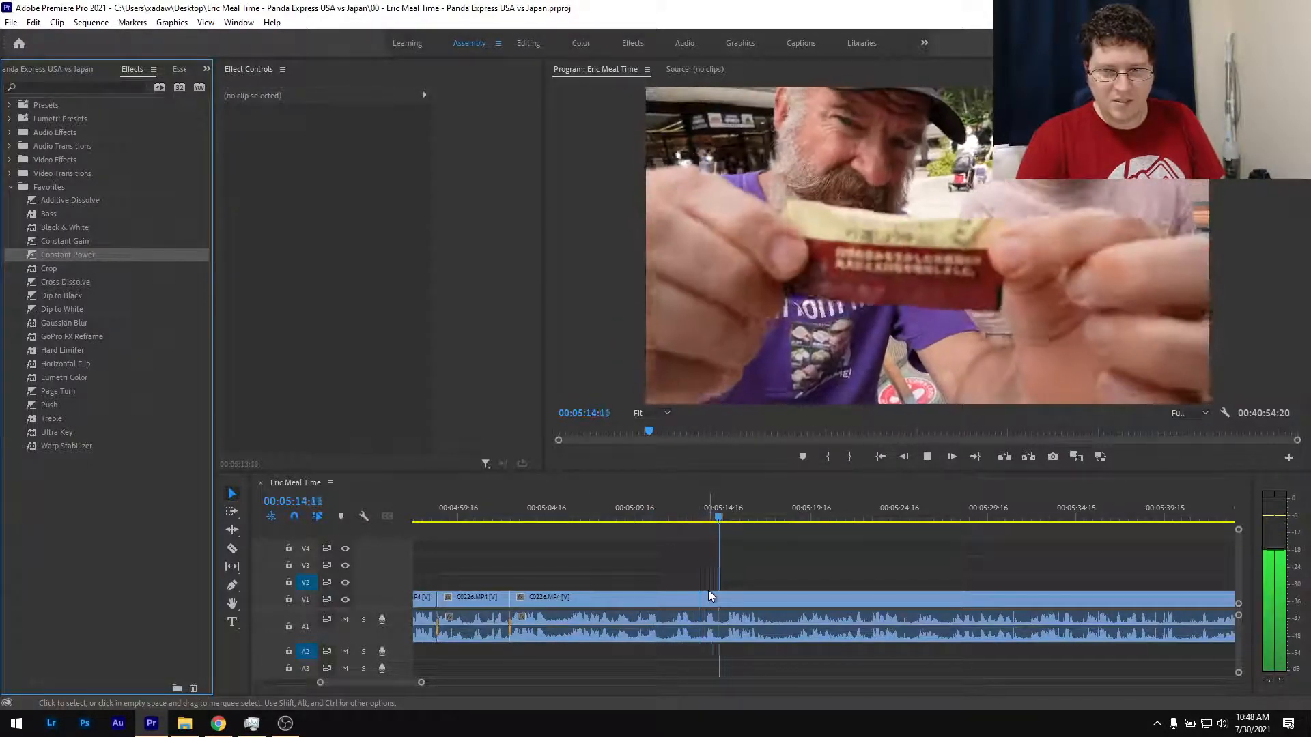
key("space")
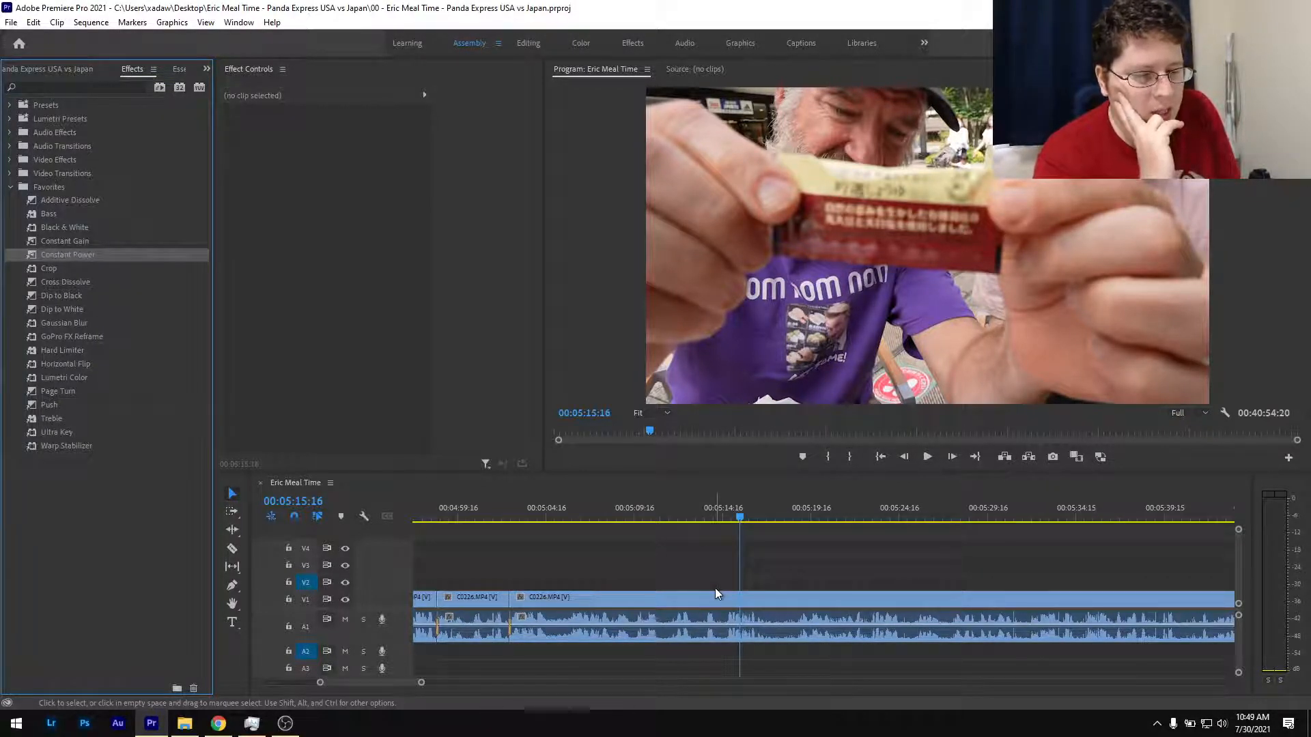
key("ctrl+s")
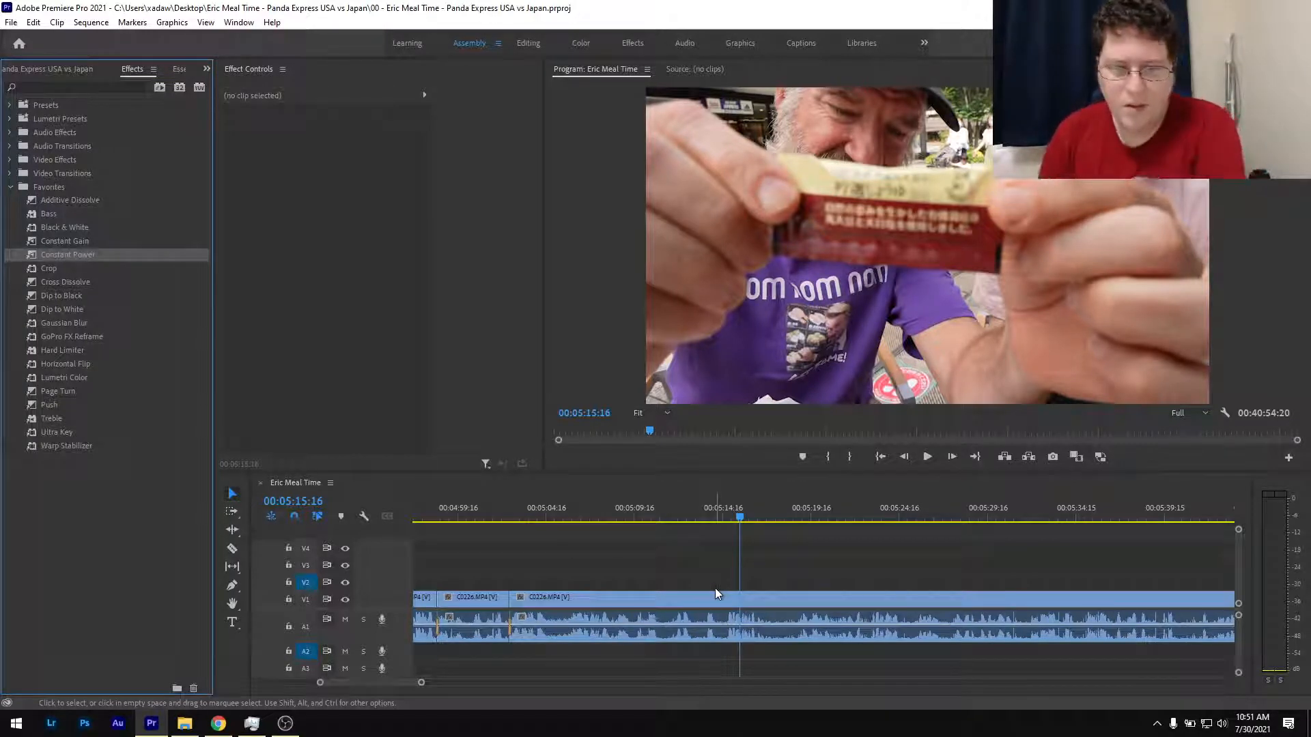
Switch to the OBS window to reach the streaming controls.
mouse_move(285, 730)
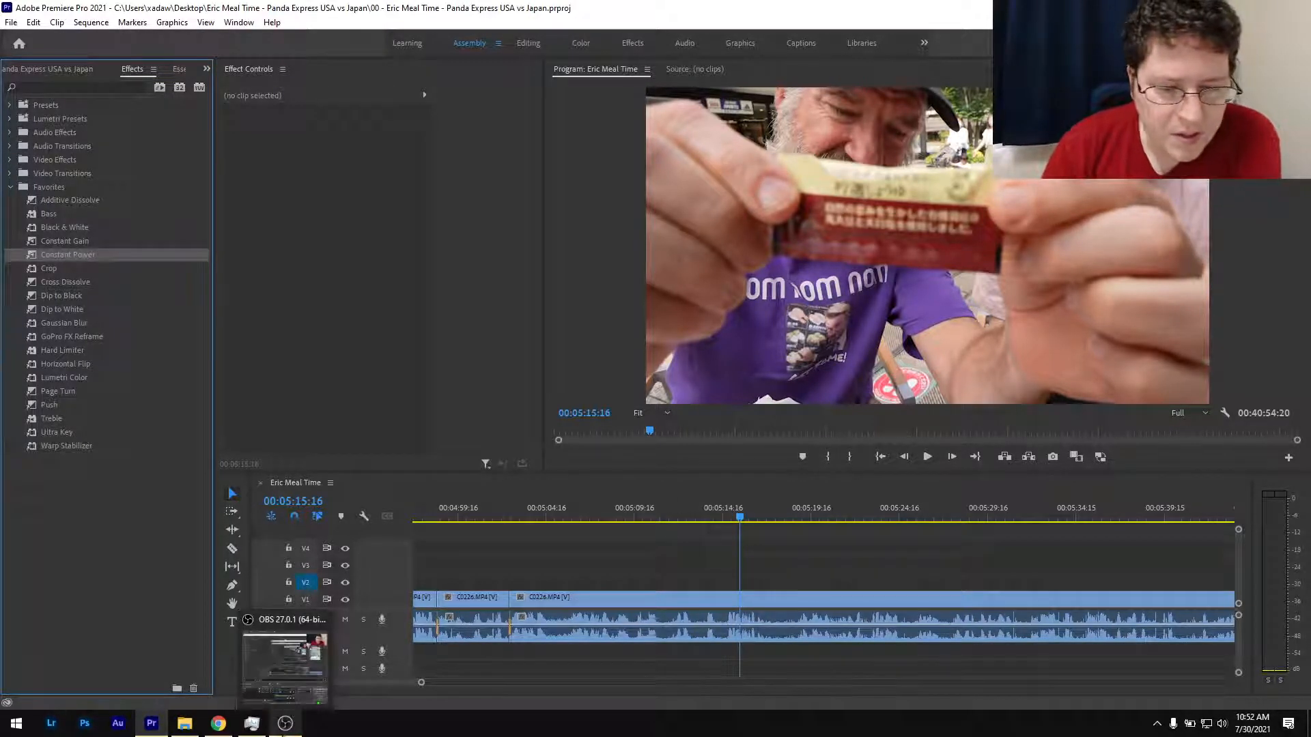
left_click(285, 731)
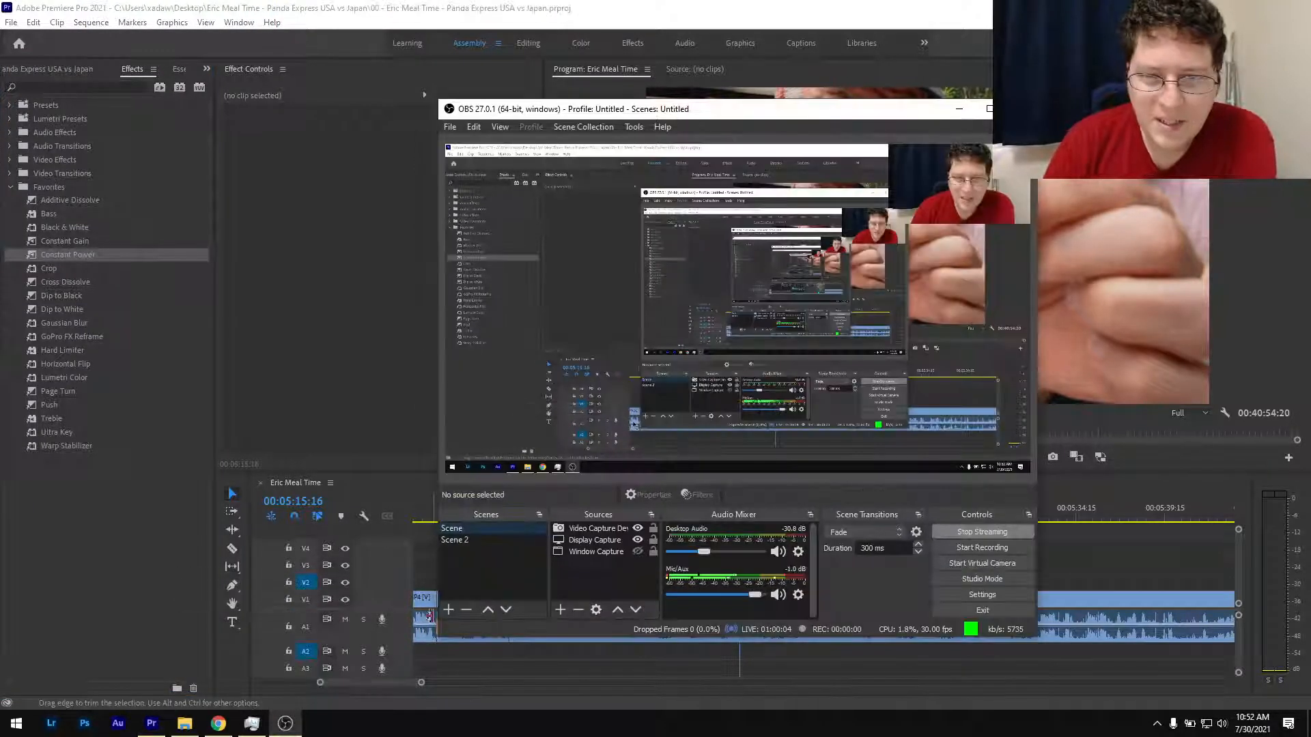